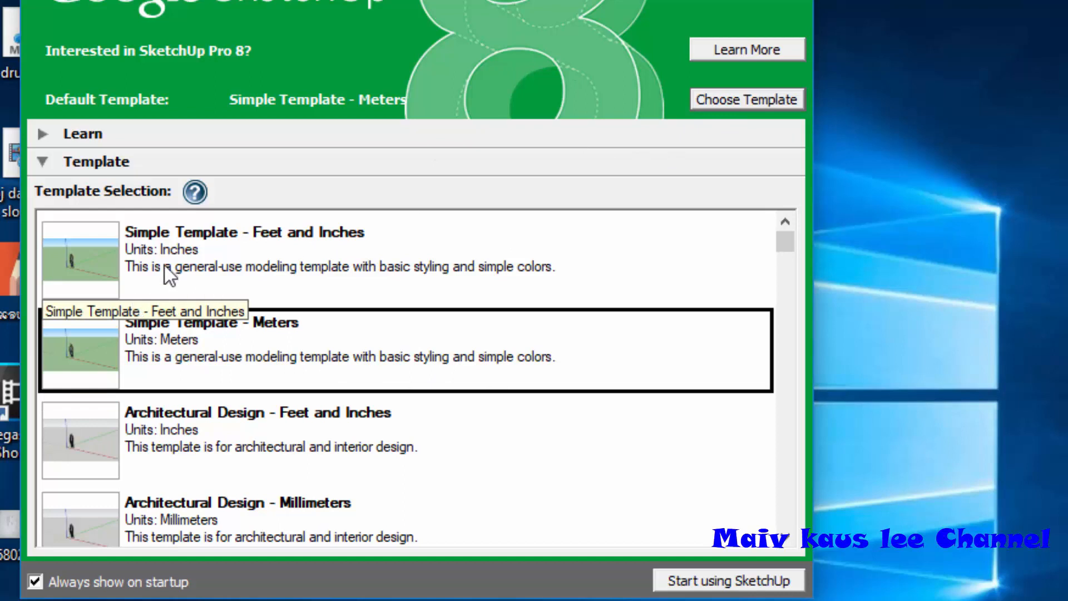
# - Start a new model with the "Simple Template - Meters" template
pyautogui.click(390, 248)
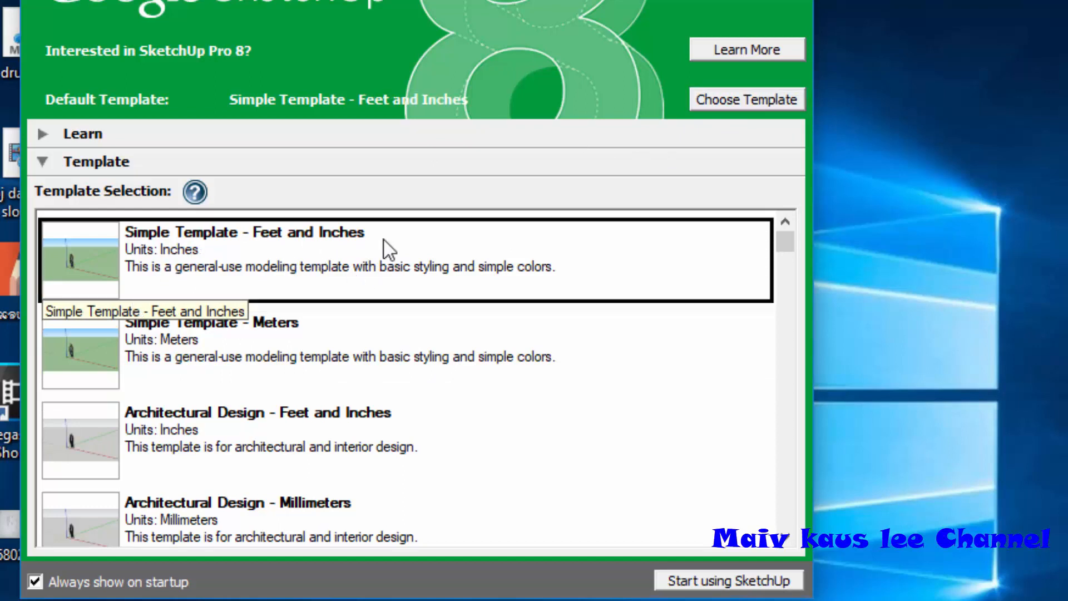
pyautogui.click(345, 350)
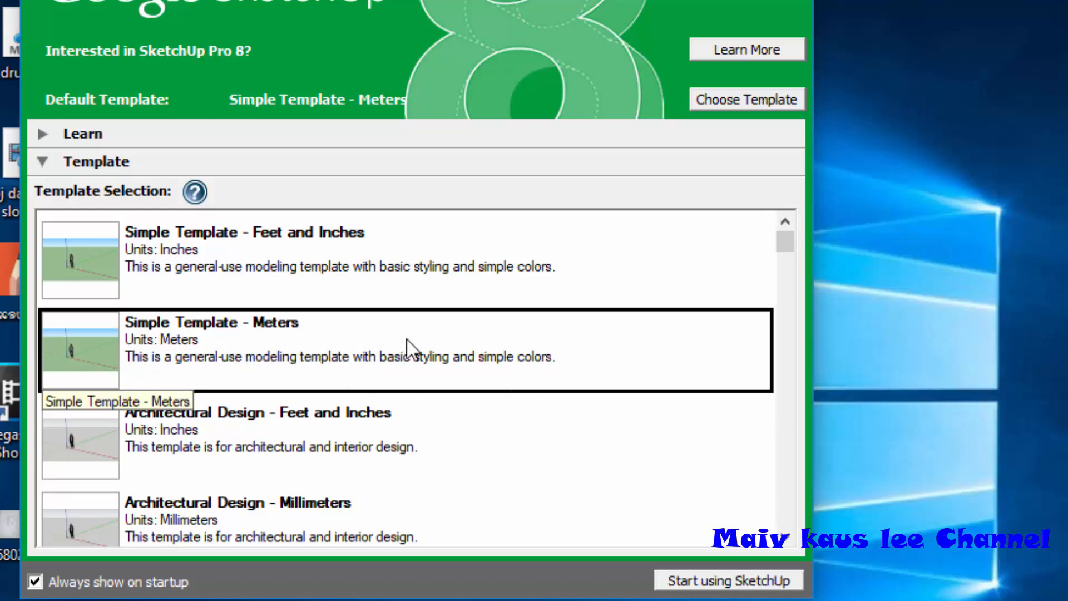
pyautogui.click(729, 570)
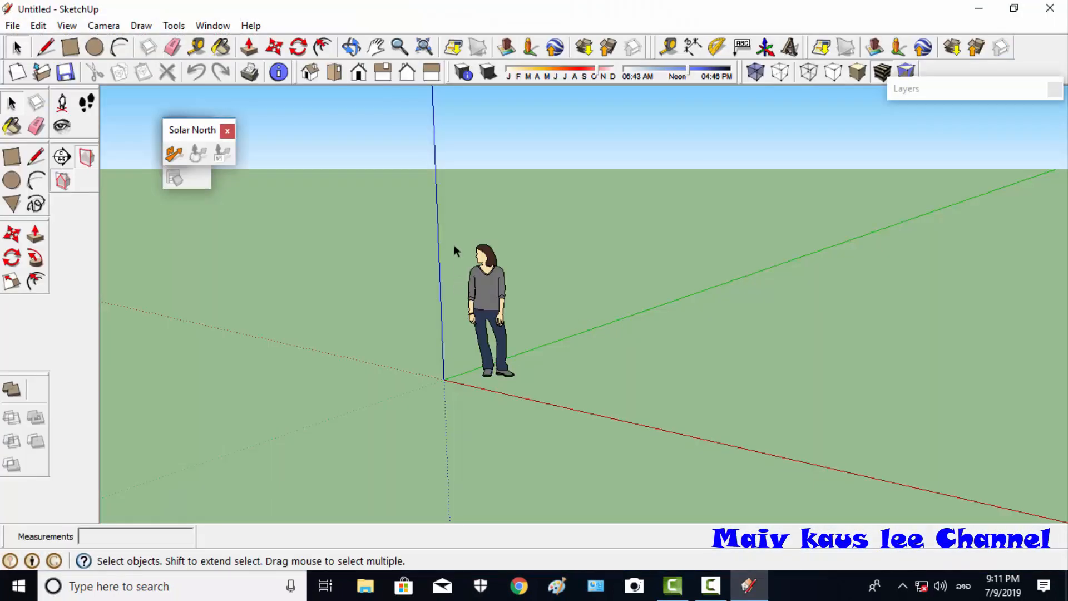
# - Close the floating Solar North toolbar, the toolbars stacked with it and the floating Layers toolbar
pyautogui.scroll(-1, 227, 295)
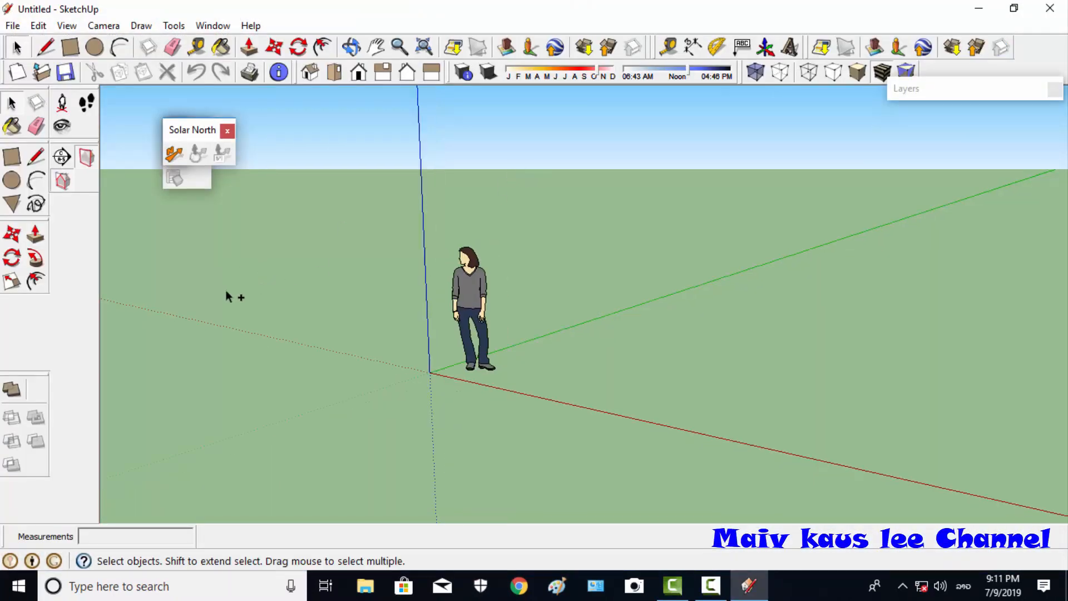
pyautogui.click(228, 131)
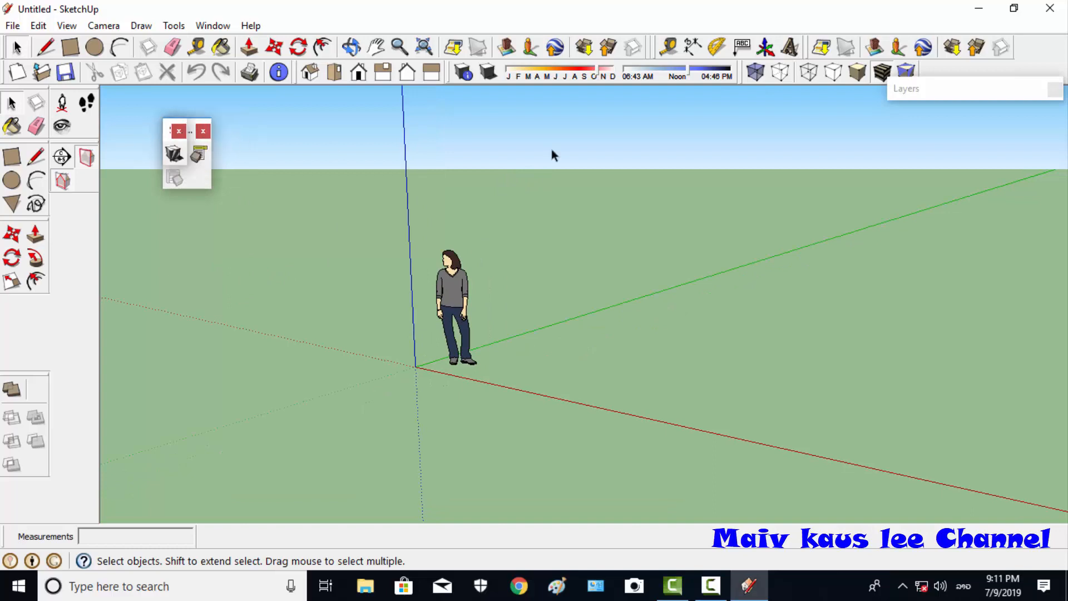
pyautogui.click(179, 132)
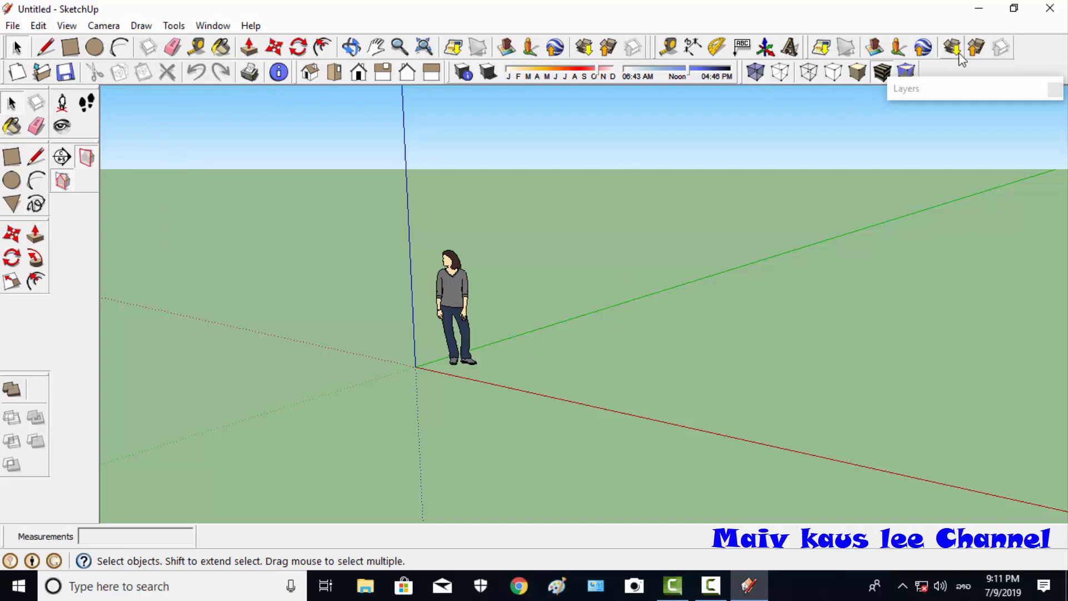
pyautogui.click(1056, 91)
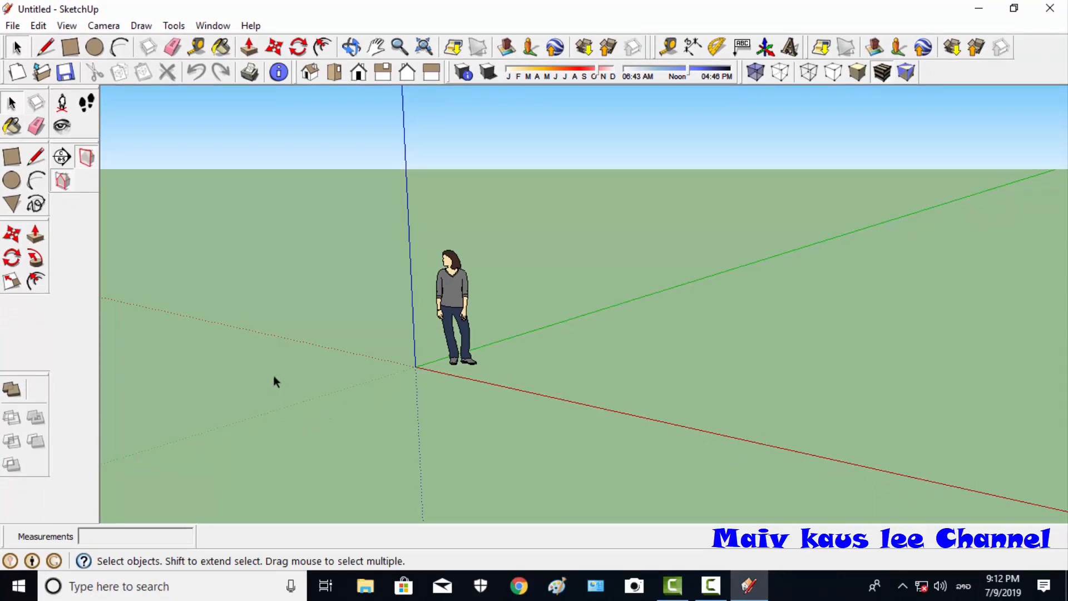
# - Examine the empty ground plane and the axes around the origin from several angles and a steeper viewpoint
pyautogui.scroll(-5, 273, 381)
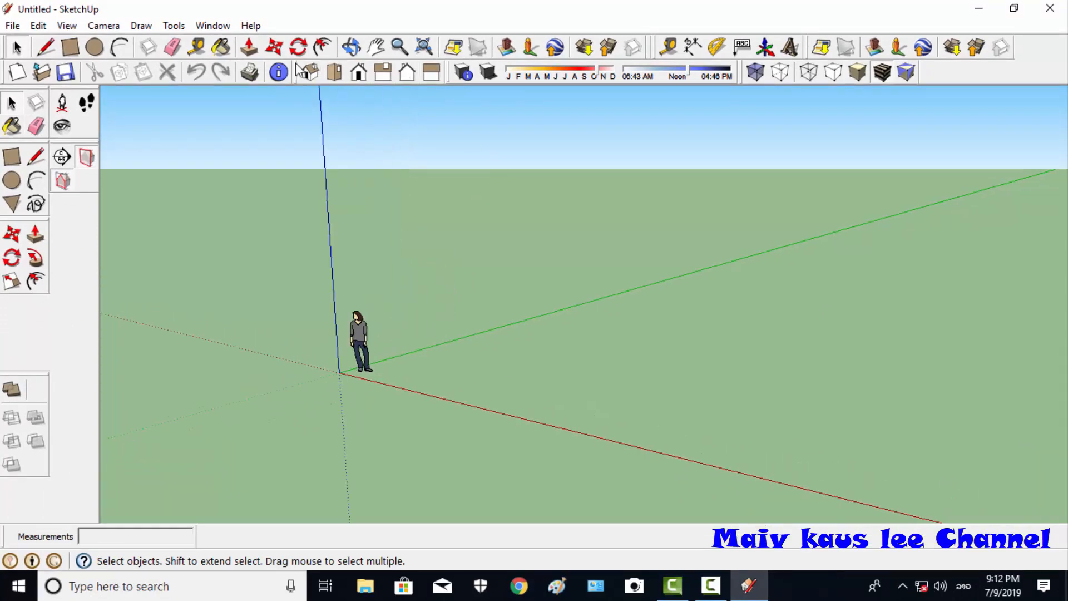
pyautogui.click(351, 46)
pyautogui.moveTo(349, 91); pyautogui.dragTo(473, 376)
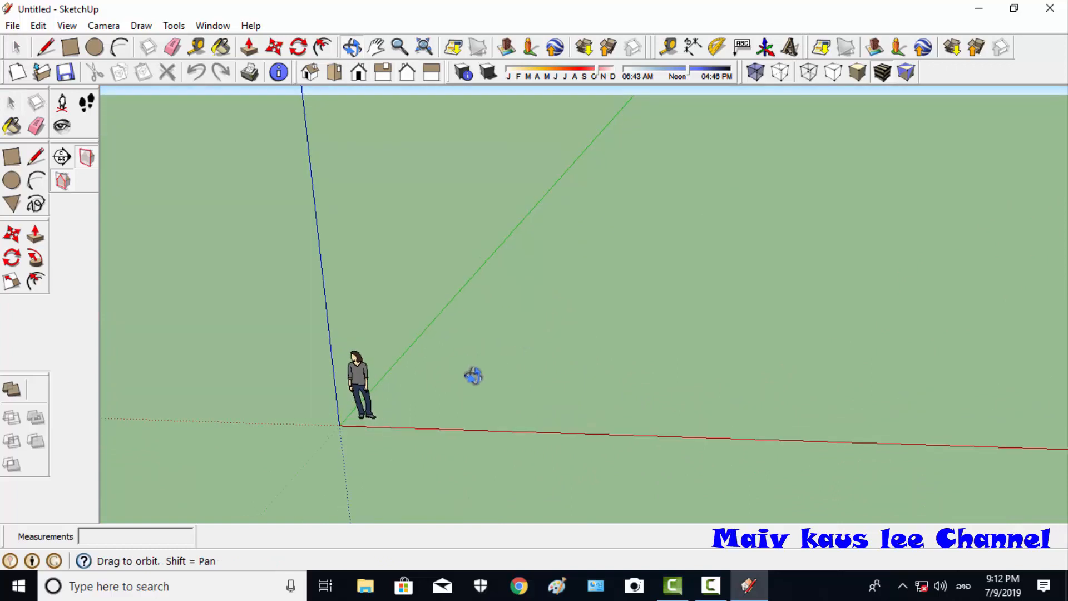
pyautogui.moveTo(376, 362); pyautogui.dragTo(404, 420)
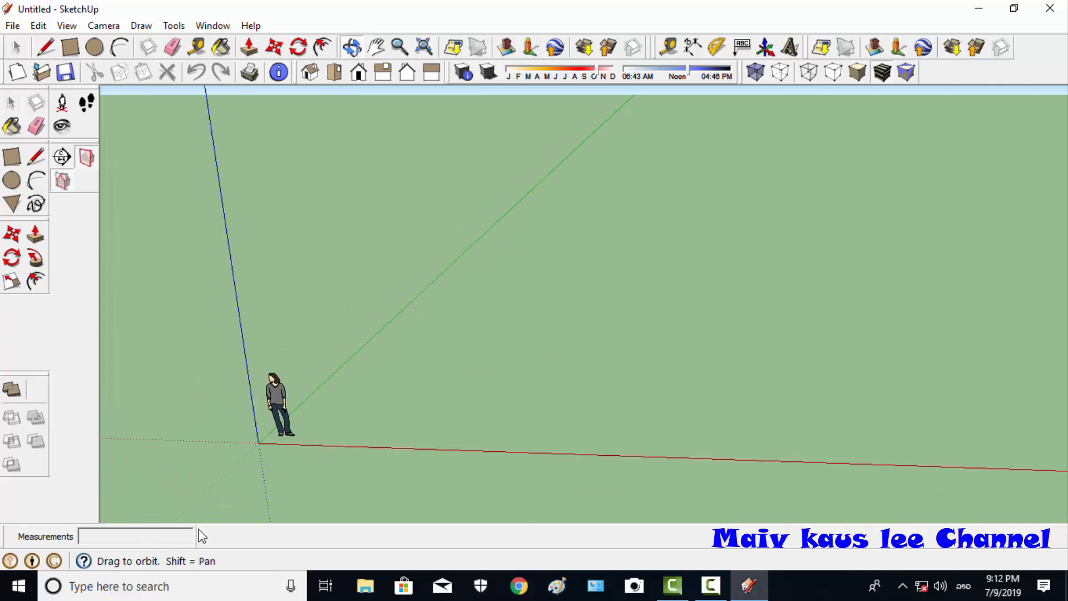
pyautogui.moveTo(224, 441); pyautogui.dragTo(446, 329)
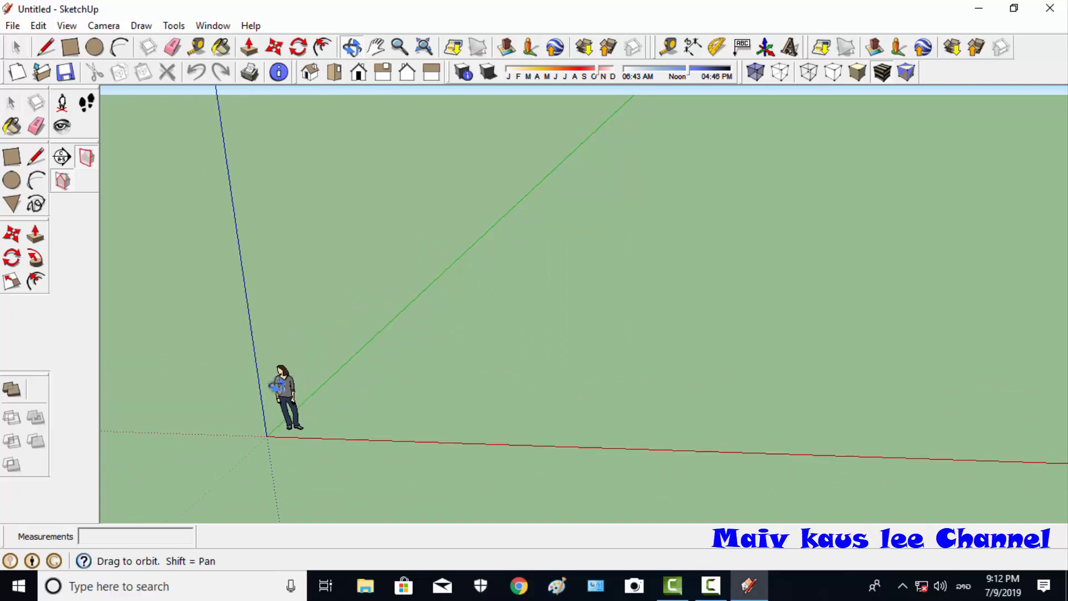
pyautogui.moveTo(277, 387); pyautogui.dragTo(398, 379)
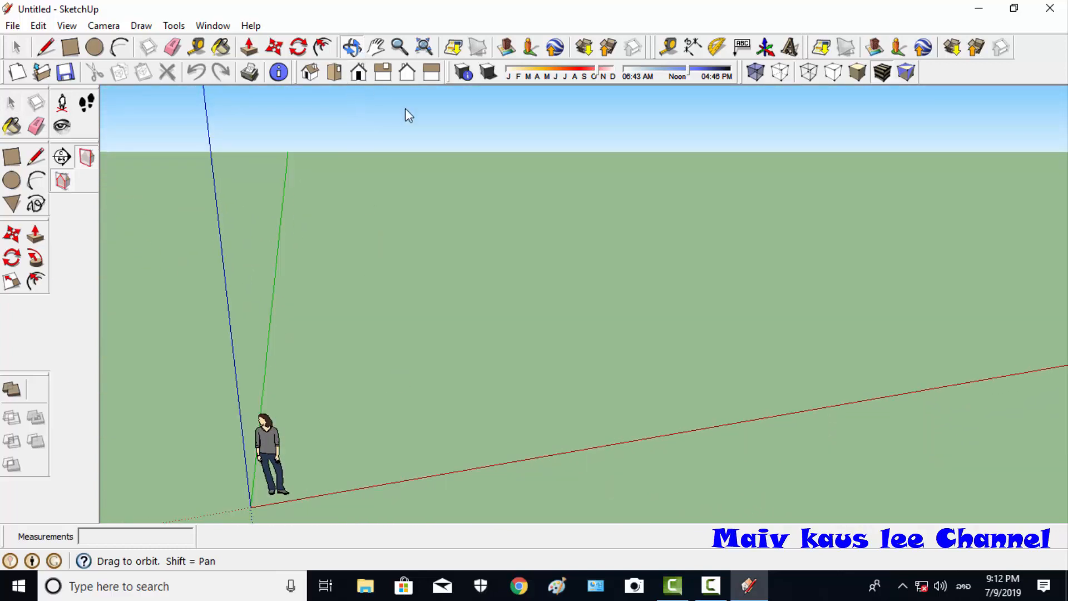
pyautogui.click(376, 47)
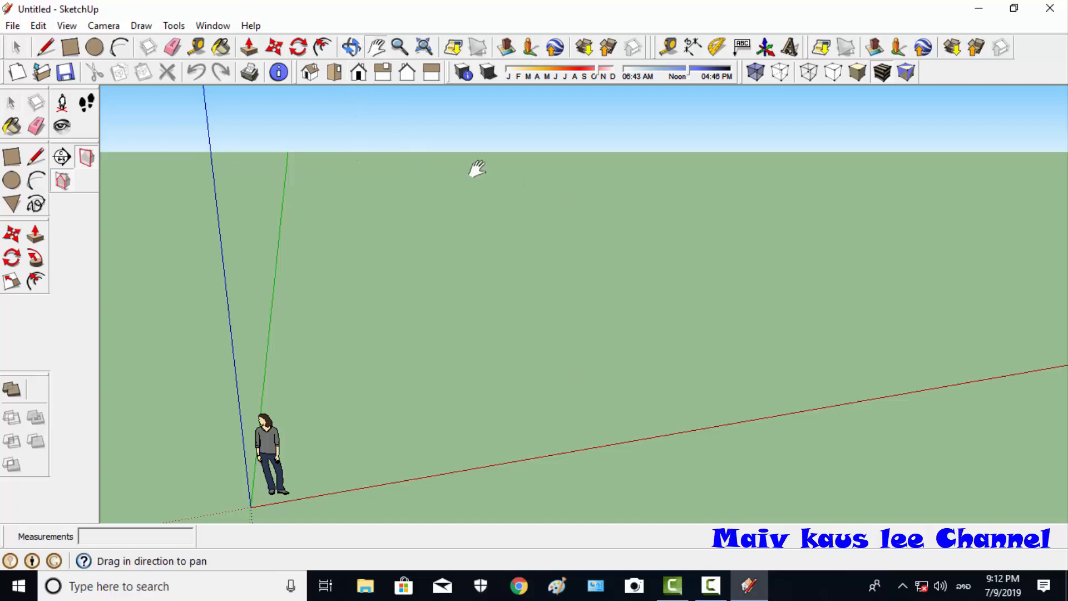
pyautogui.moveTo(622, 458); pyautogui.dragTo(417, 448)
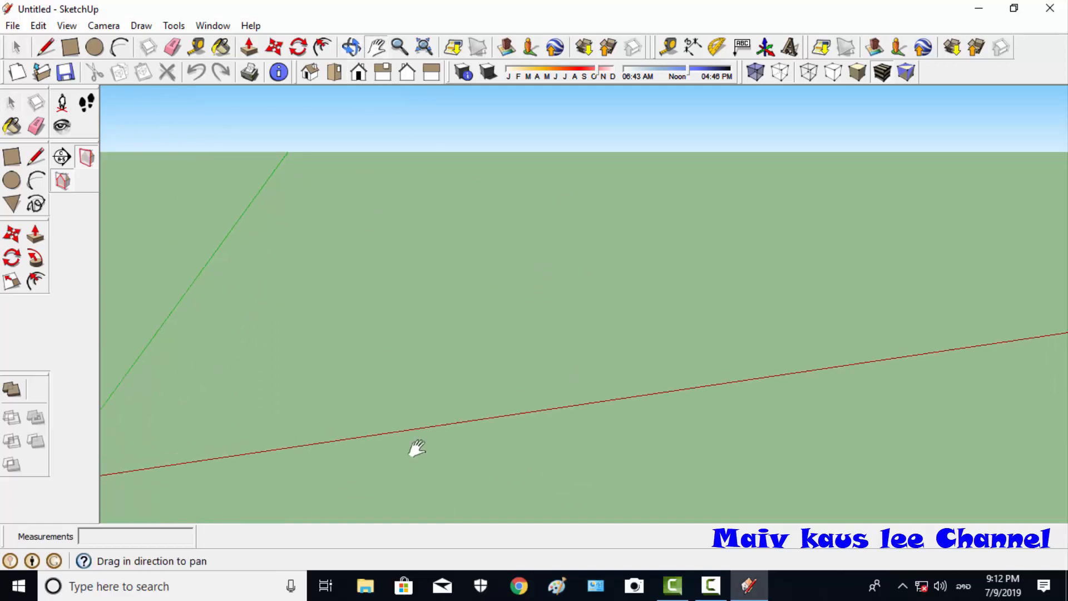
pyautogui.click(351, 47)
pyautogui.moveTo(517, 401); pyautogui.dragTo(632, 432)
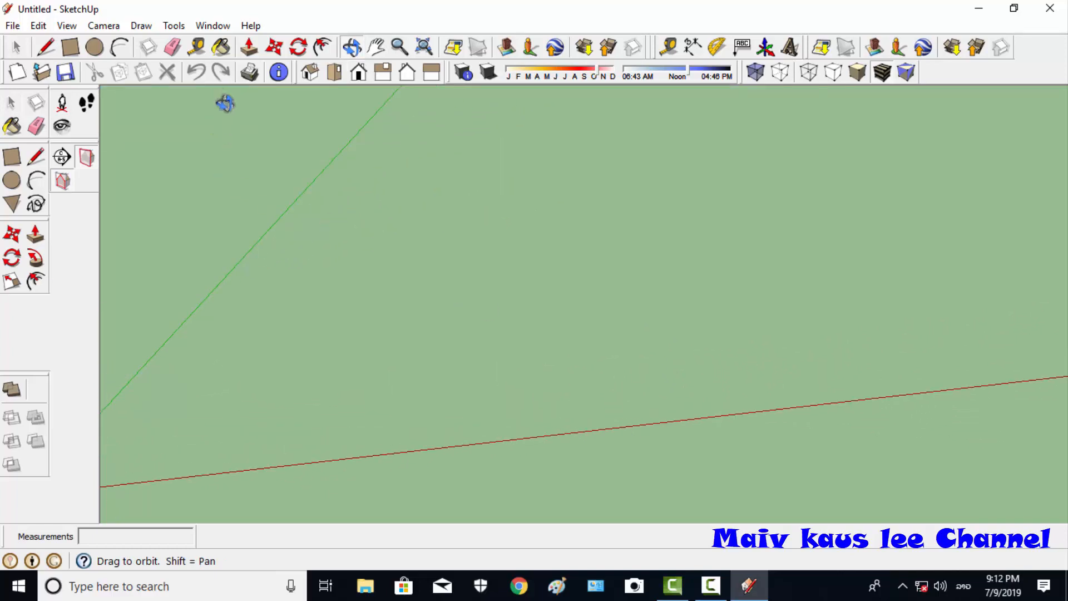
# - Draw a 20 m by 20 m square on the ground plane beside the red and green axes
pyautogui.click(72, 49)
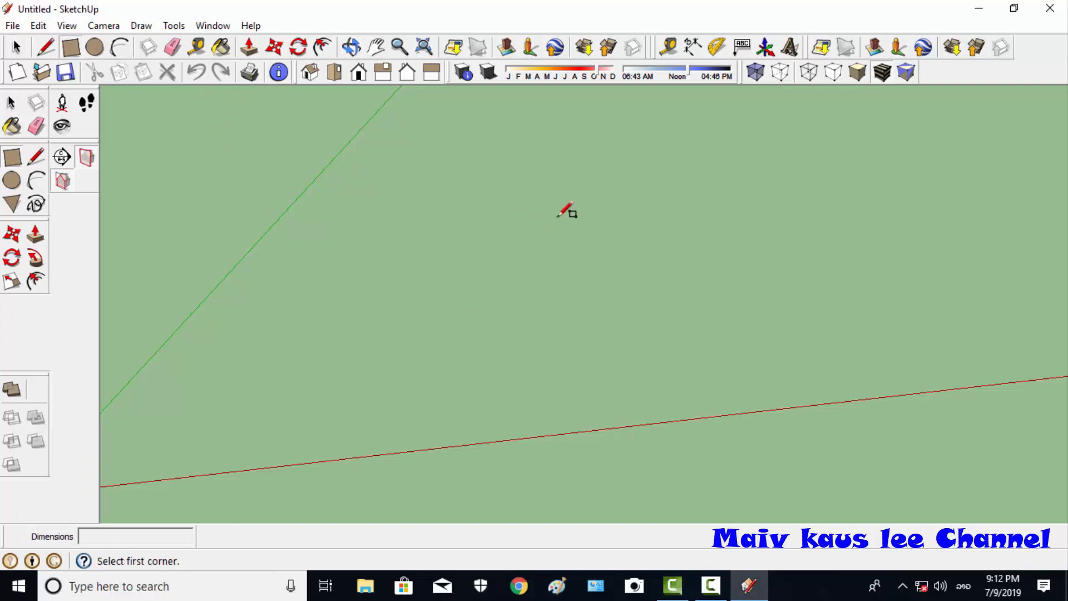
pyautogui.click(546, 210)
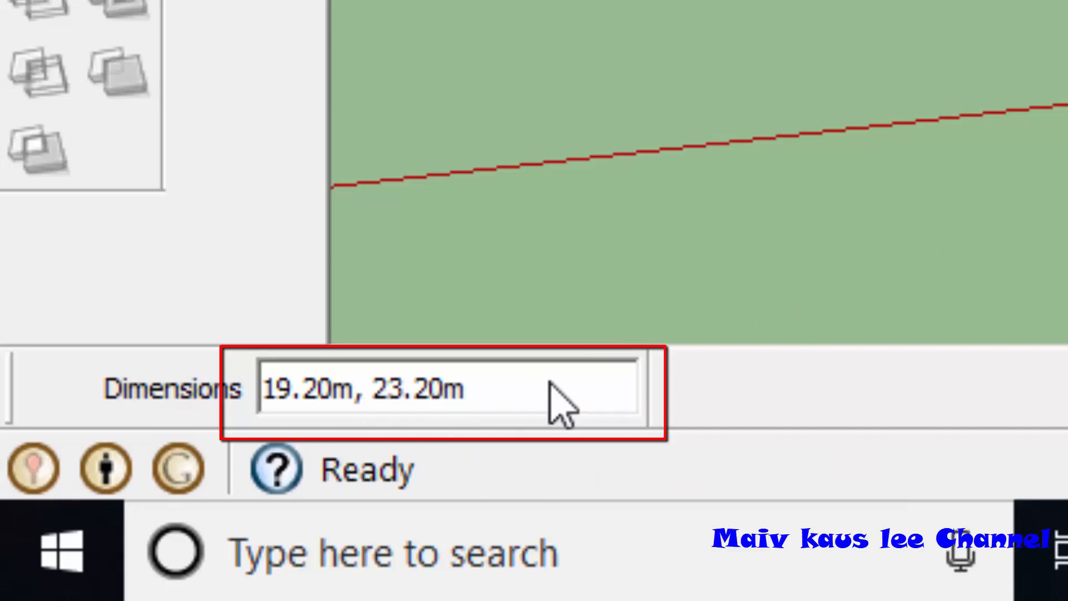
pyautogui.write('2')
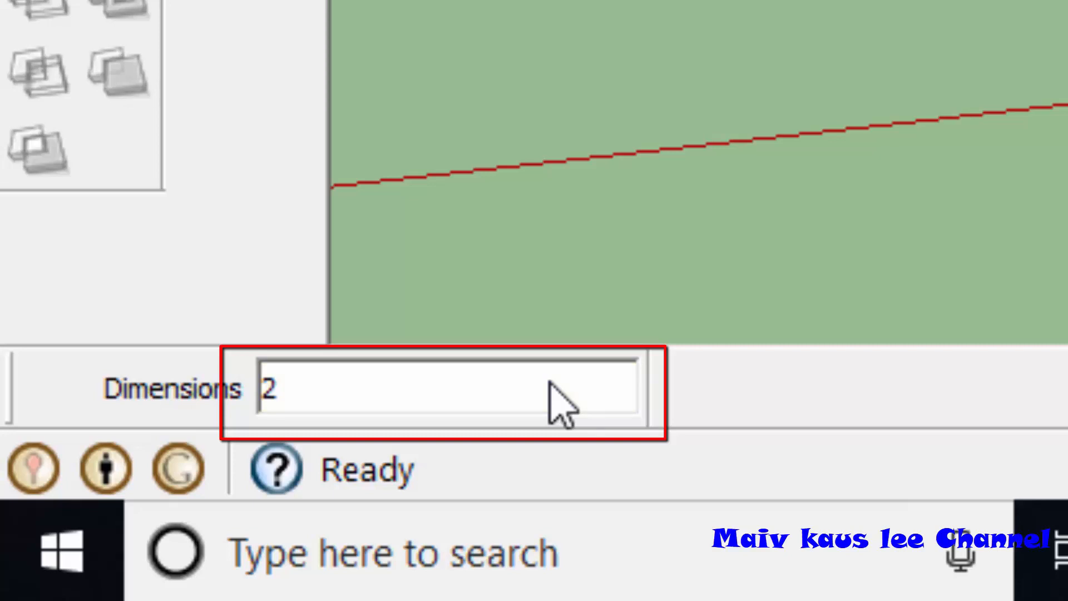
pyautogui.write('0ມ')
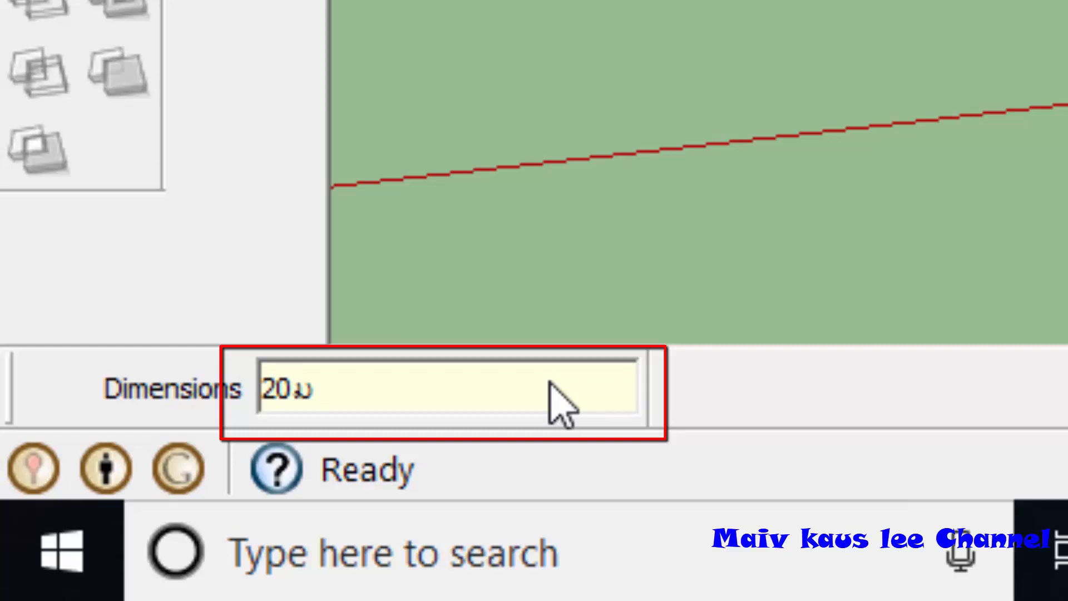
pyautogui.press('BackSpace')
pyautogui.write(', 20')
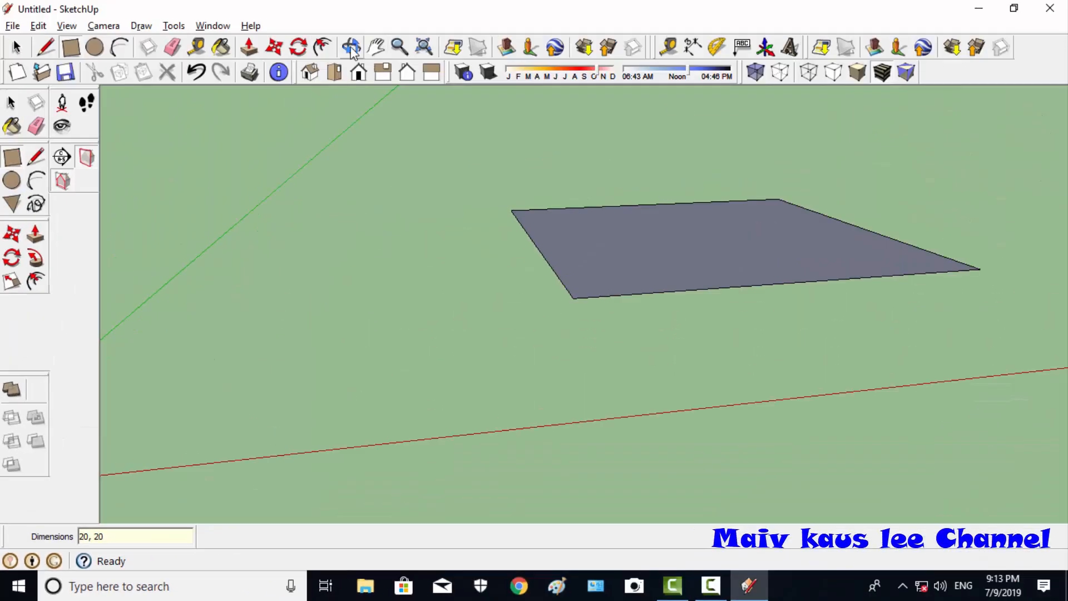
# - Move the square face freehand across the ground, closer to the red axis
pyautogui.click(353, 49)
pyautogui.moveTo(640, 228)
pyautogui.mouseDown()
pyautogui.moveTo(625, 298)
pyautogui.moveTo(644, 243)
pyautogui.mouseUp()
pyautogui.moveTo(736, 307); pyautogui.dragTo(425, 357)
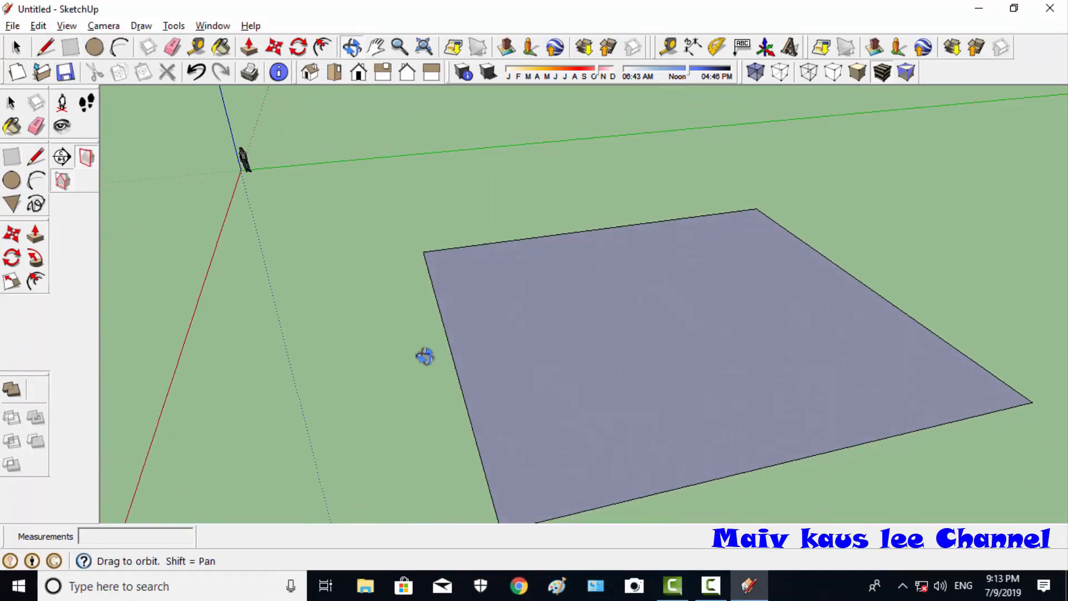
pyautogui.click(376, 49)
pyautogui.click(352, 49)
pyautogui.click(377, 48)
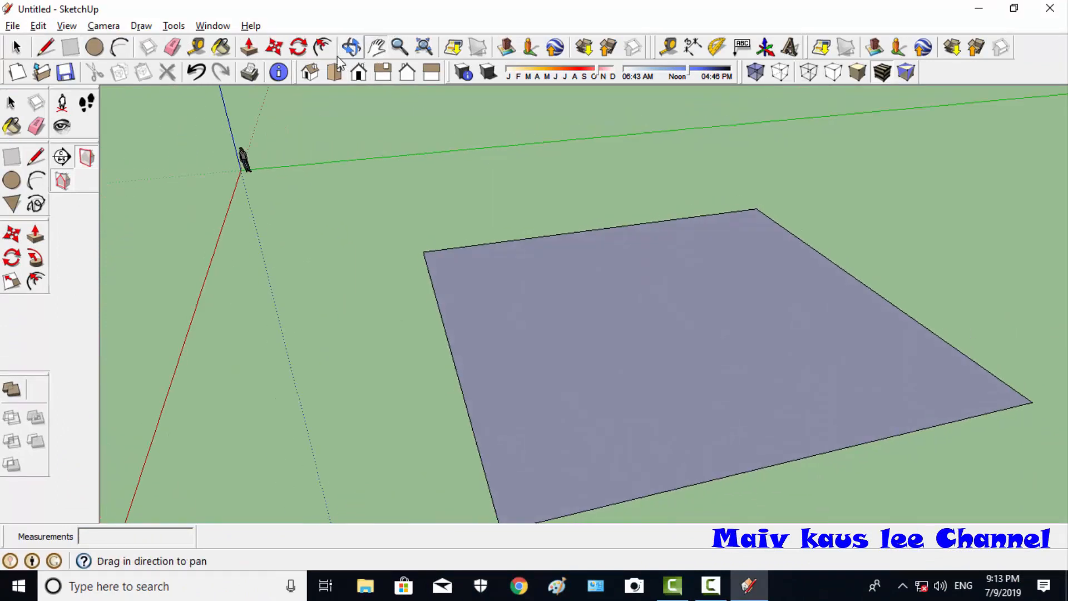
pyautogui.click(274, 46)
pyautogui.click(609, 337)
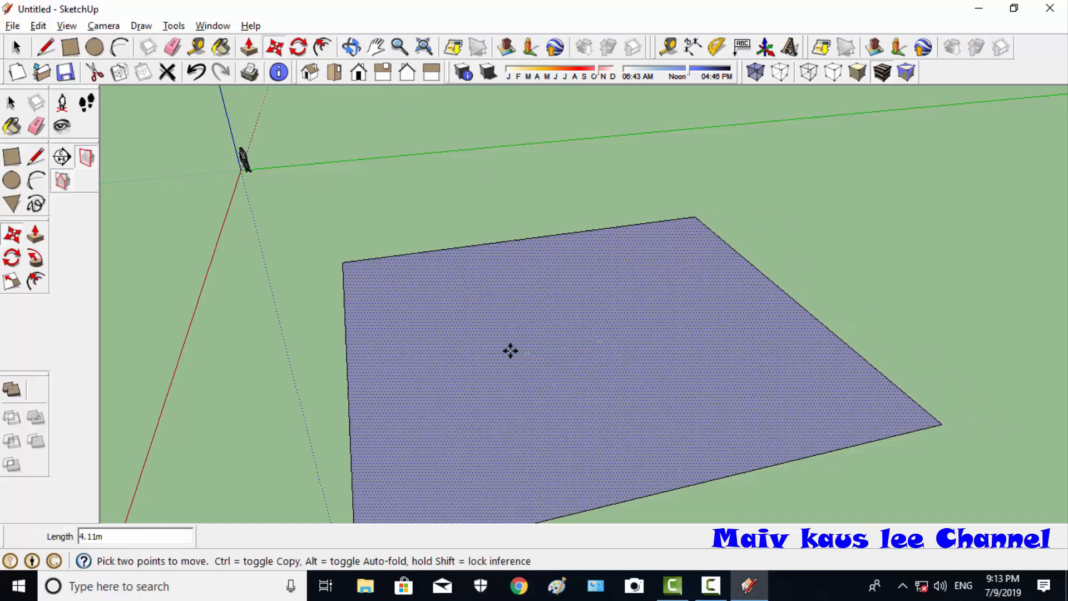
pyautogui.click(459, 363)
# - Draw a 10 m line on the square face, parallel to the green axis, starting inside its near corner
pyautogui.click(351, 47)
pyautogui.moveTo(535, 312); pyautogui.dragTo(701, 308)
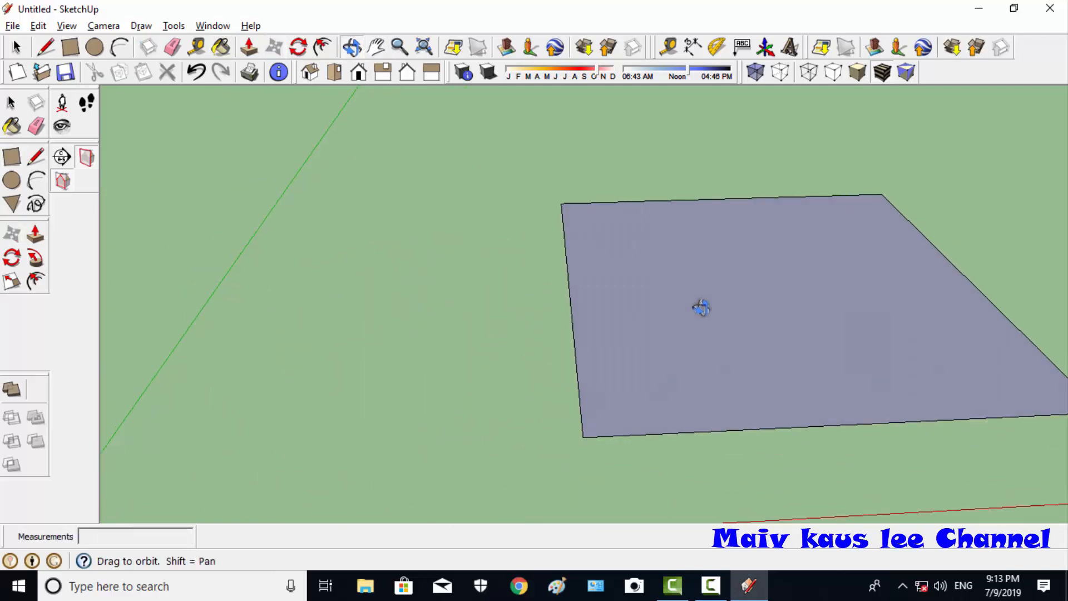
pyautogui.click(377, 47)
pyautogui.moveTo(723, 267); pyautogui.dragTo(500, 274)
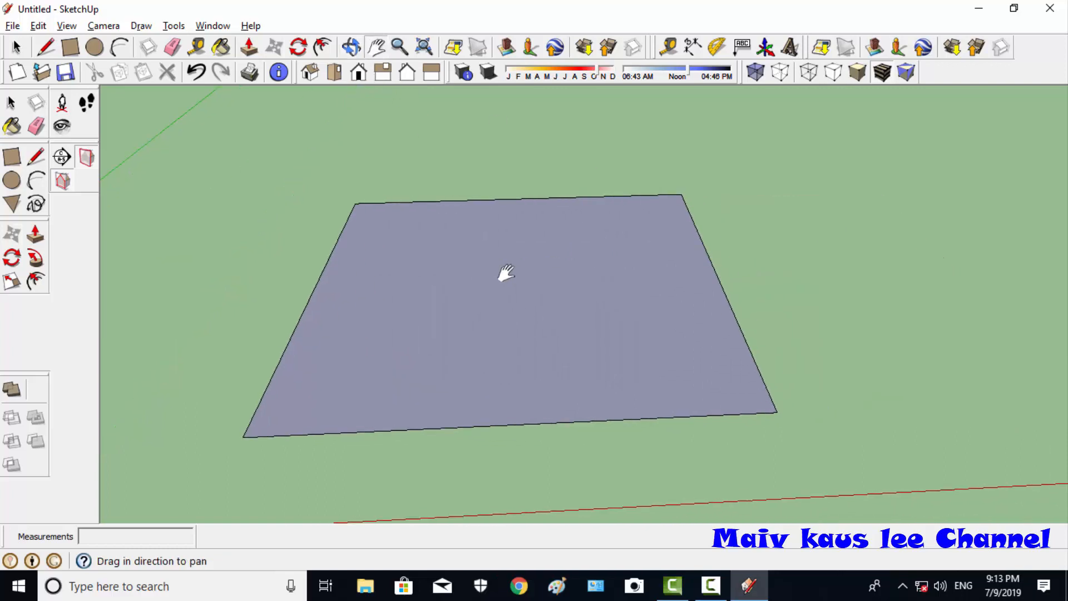
pyautogui.click(351, 47)
pyautogui.moveTo(625, 396); pyautogui.dragTo(545, 520)
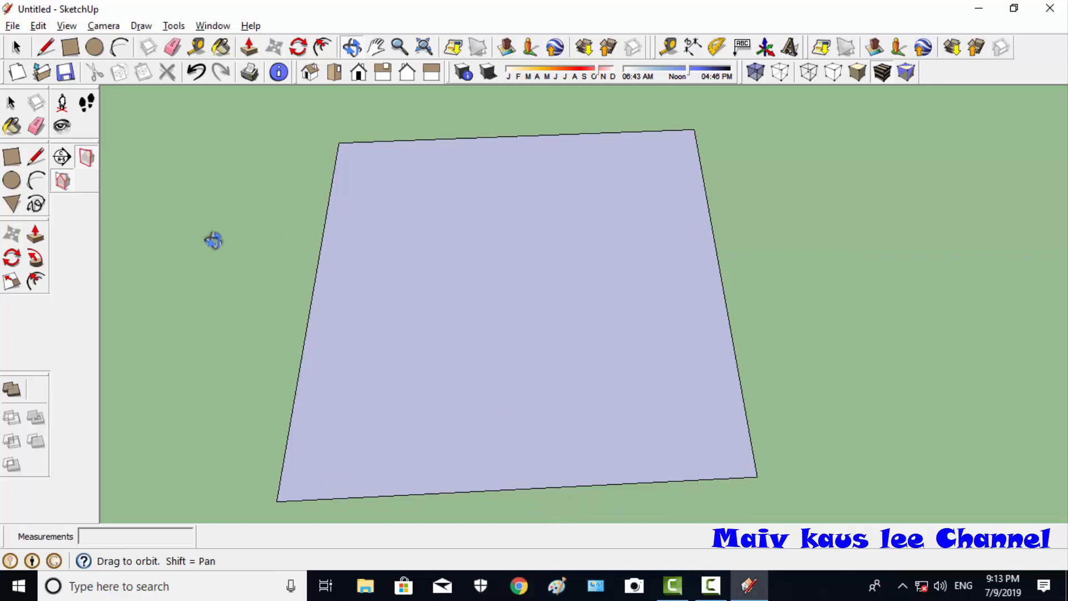
pyautogui.click(47, 48)
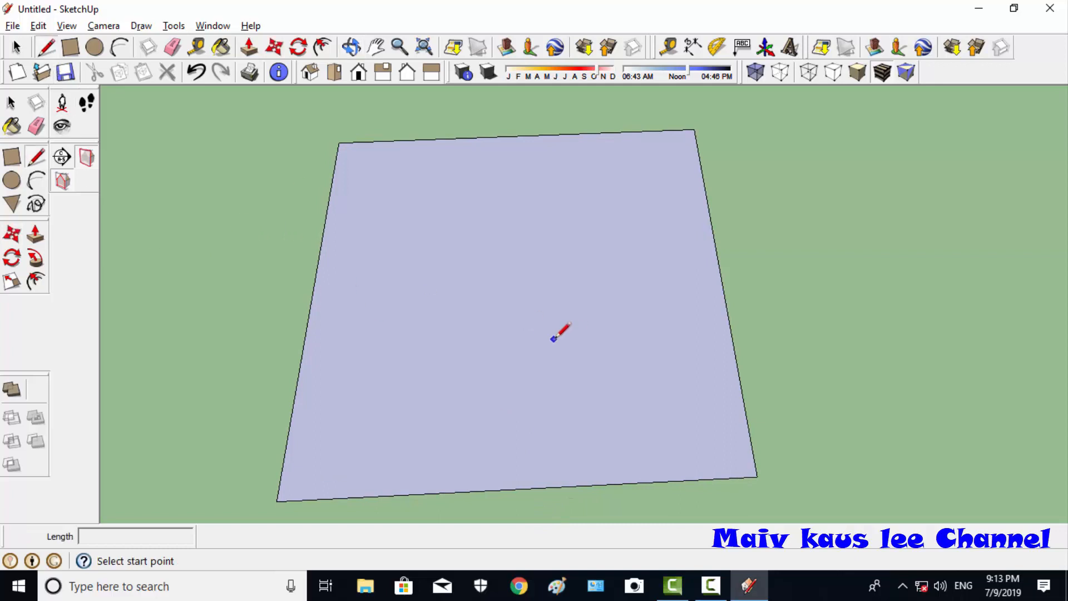
pyautogui.click(392, 364)
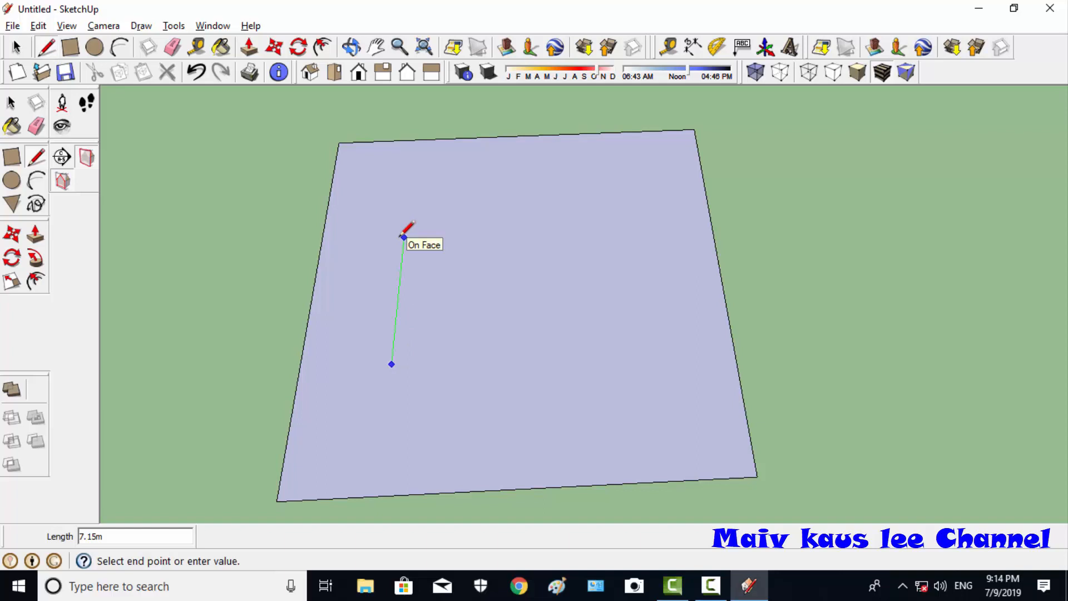
pyautogui.write('10')
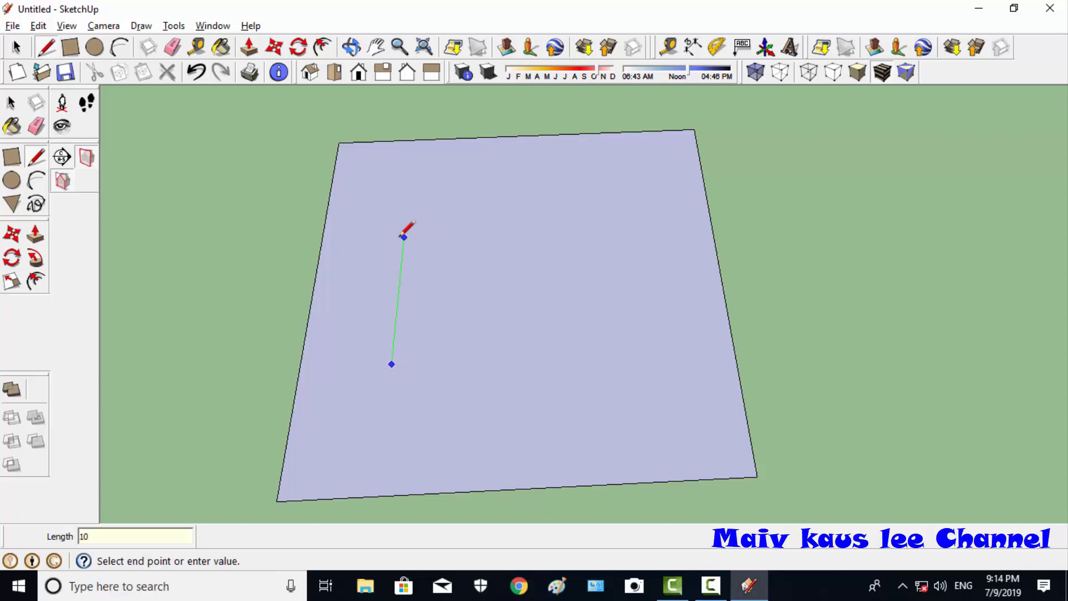
pyautogui.press('Return')
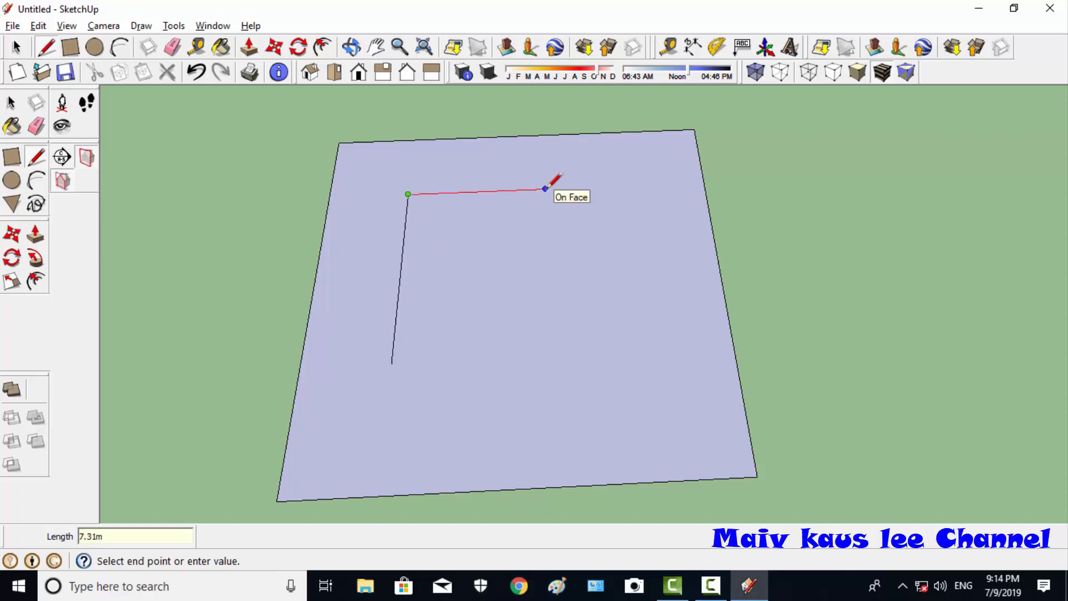
# - Continue the outline with two perpendicular 10 m edges and close it at the first line's start point to form an inner square
pyautogui.write('10')
pyautogui.press('Return')
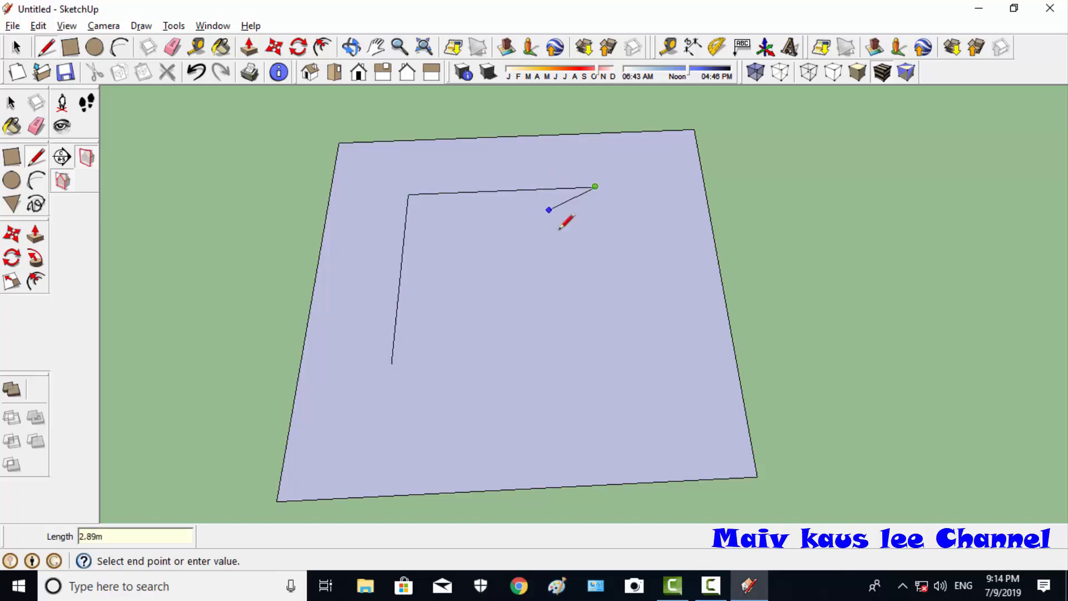
pyautogui.write('10')
pyautogui.press('Return')
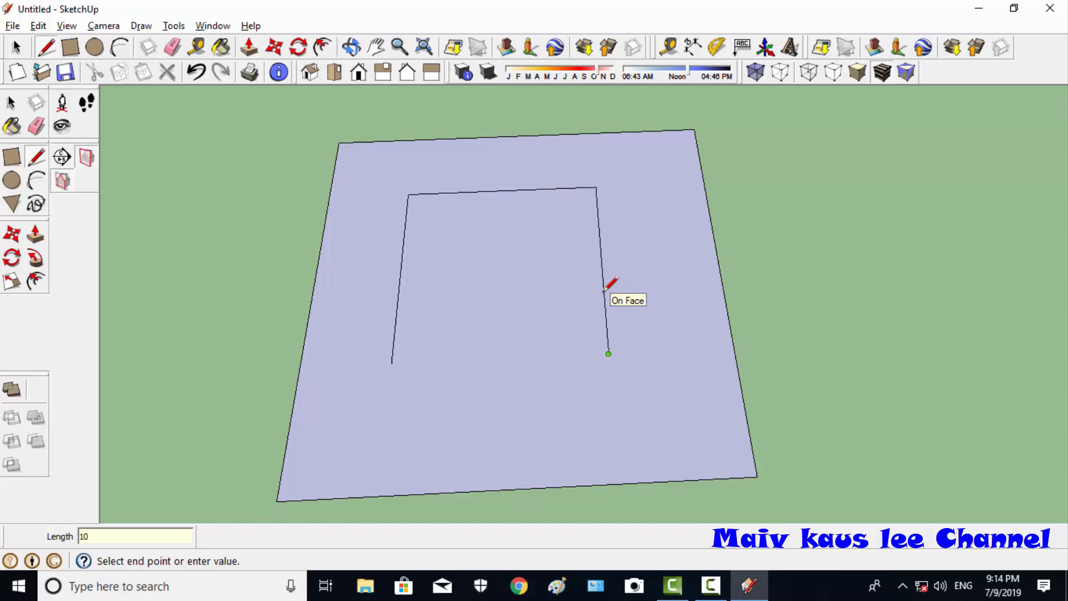
pyautogui.click(392, 364)
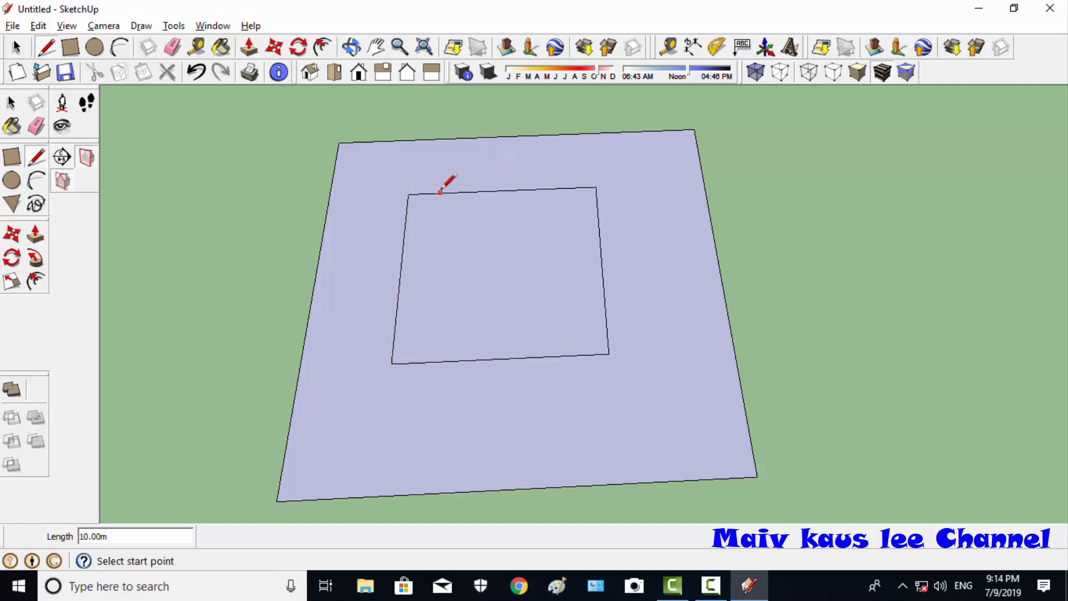
# - Offset the inner 10 m square outward by 0.1 m to form a narrow border around it
pyautogui.scroll(3, 493, 184)
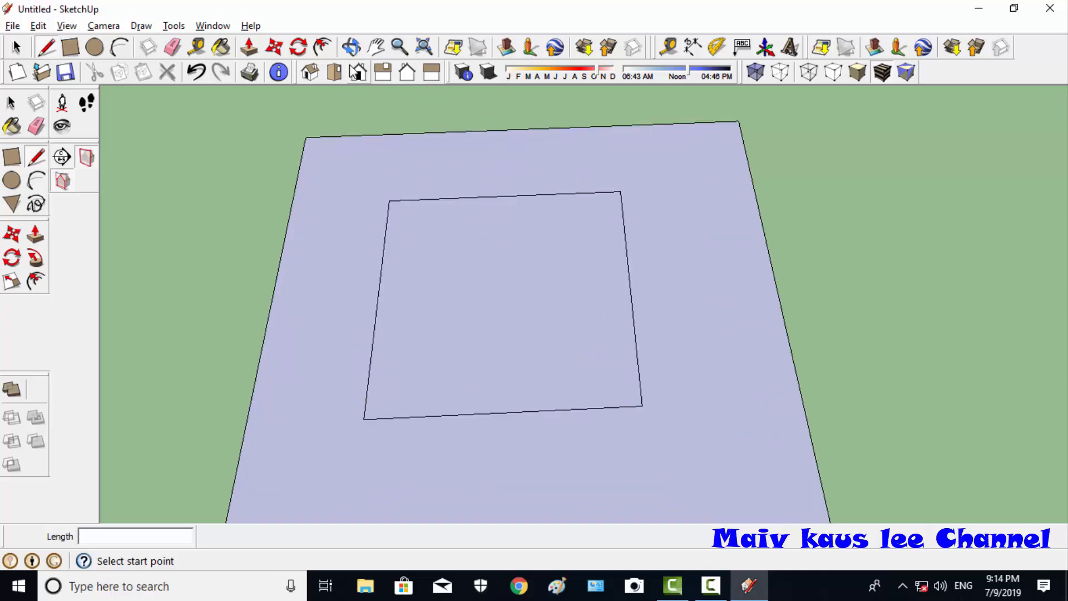
pyautogui.click(323, 48)
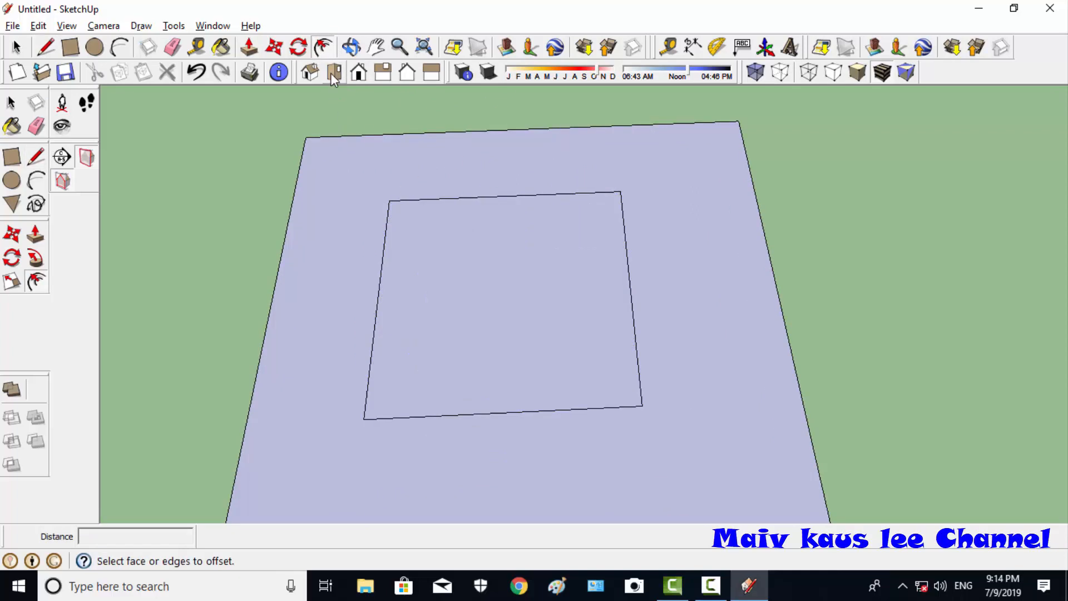
pyautogui.click(404, 201)
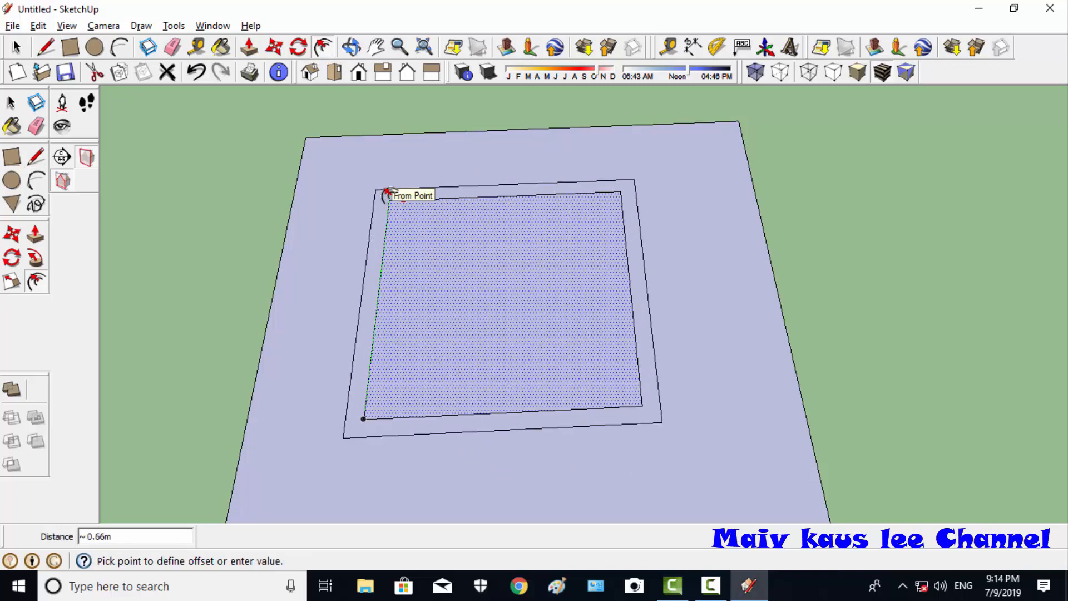
pyautogui.click(388, 193)
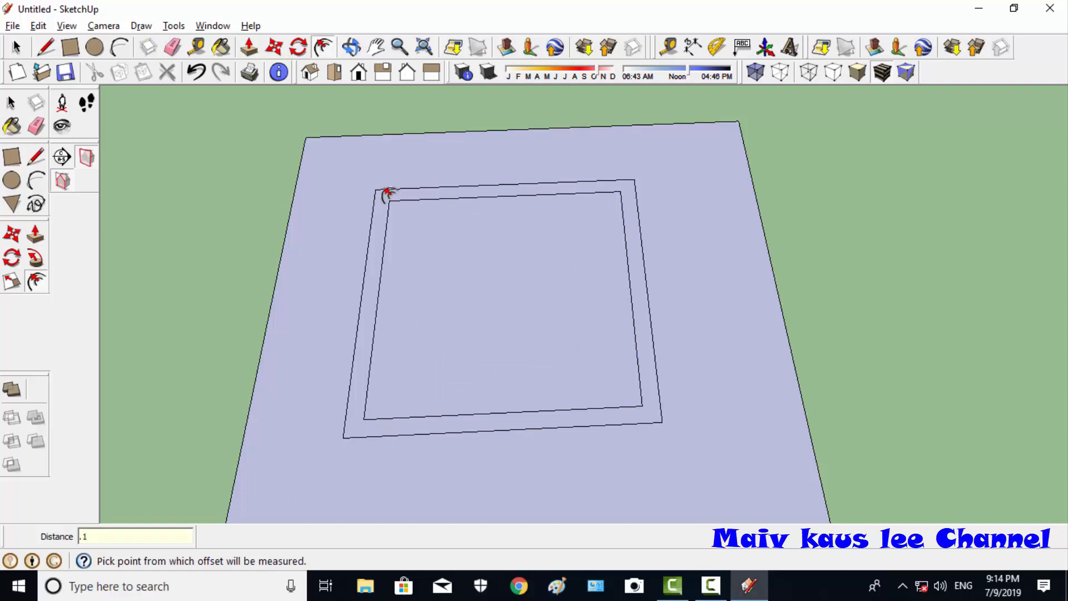
pyautogui.write('.1')
pyautogui.press('Return')
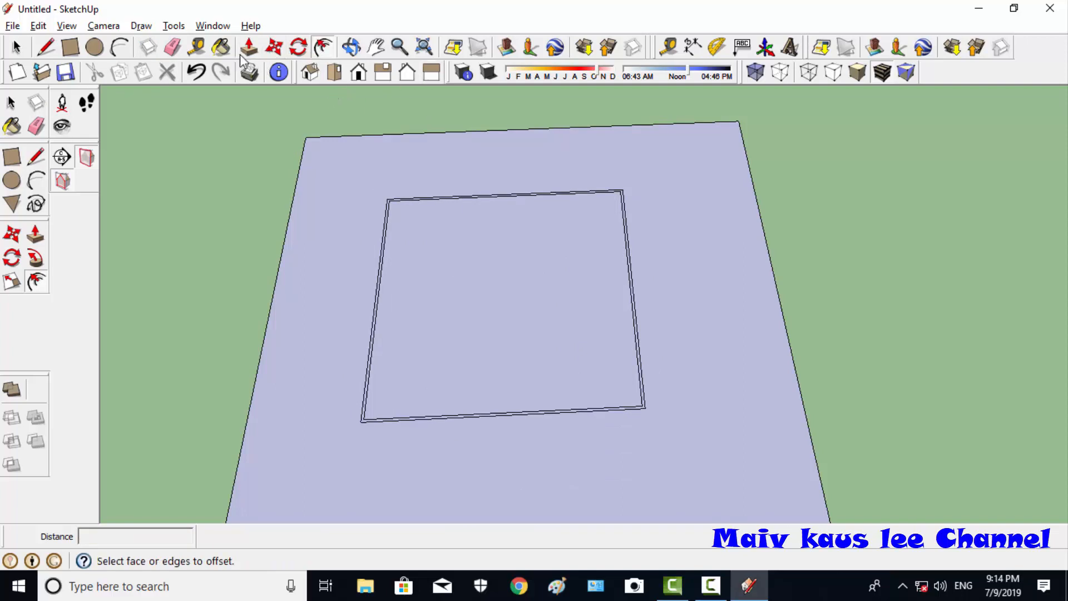
# - Push/Pull the inner square face upward 0.8 m to form a raised block
pyautogui.click(352, 47)
pyautogui.moveTo(486, 399); pyautogui.dragTo(497, 304)
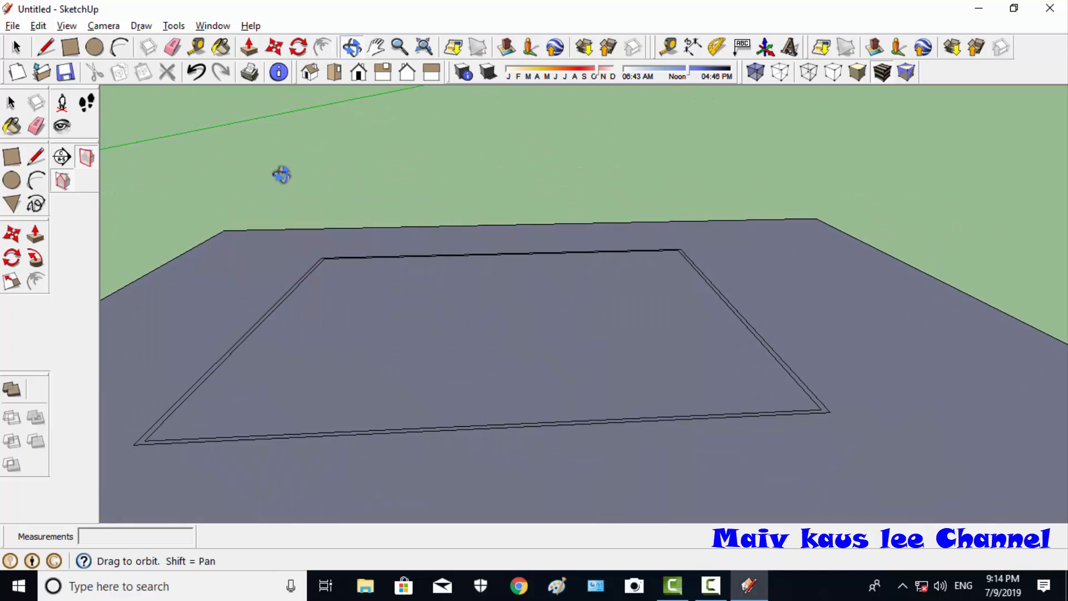
pyautogui.click(250, 48)
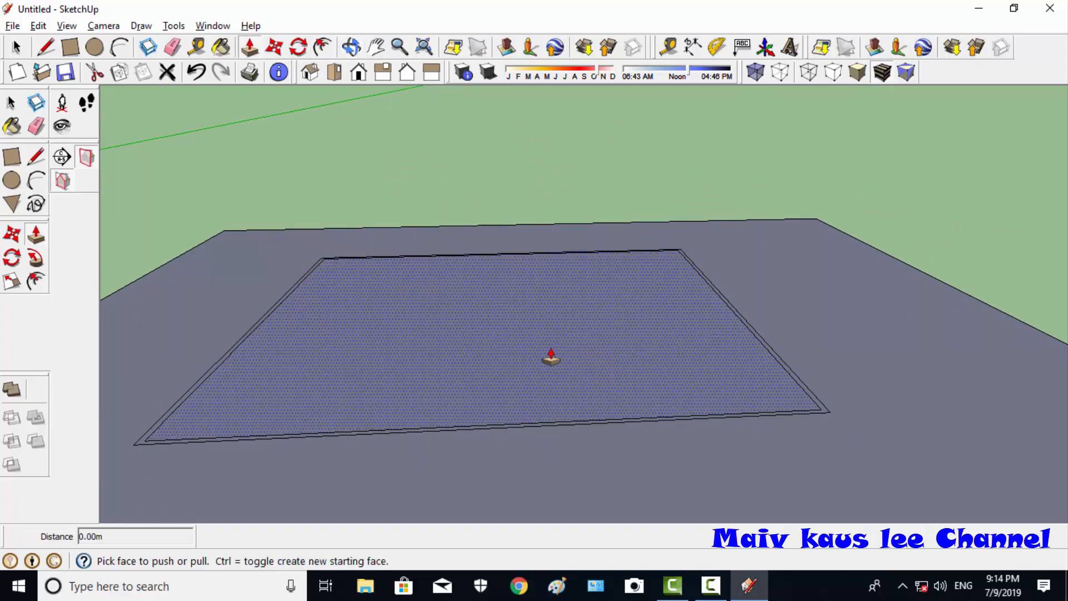
pyautogui.click(549, 358)
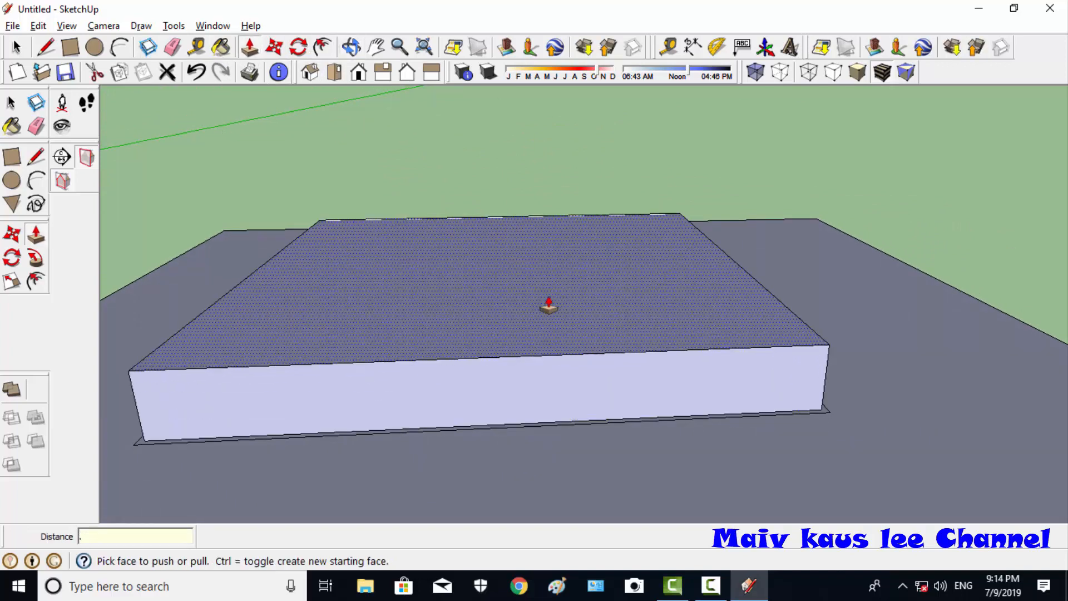
pyautogui.write('.8')
pyautogui.press('Return')
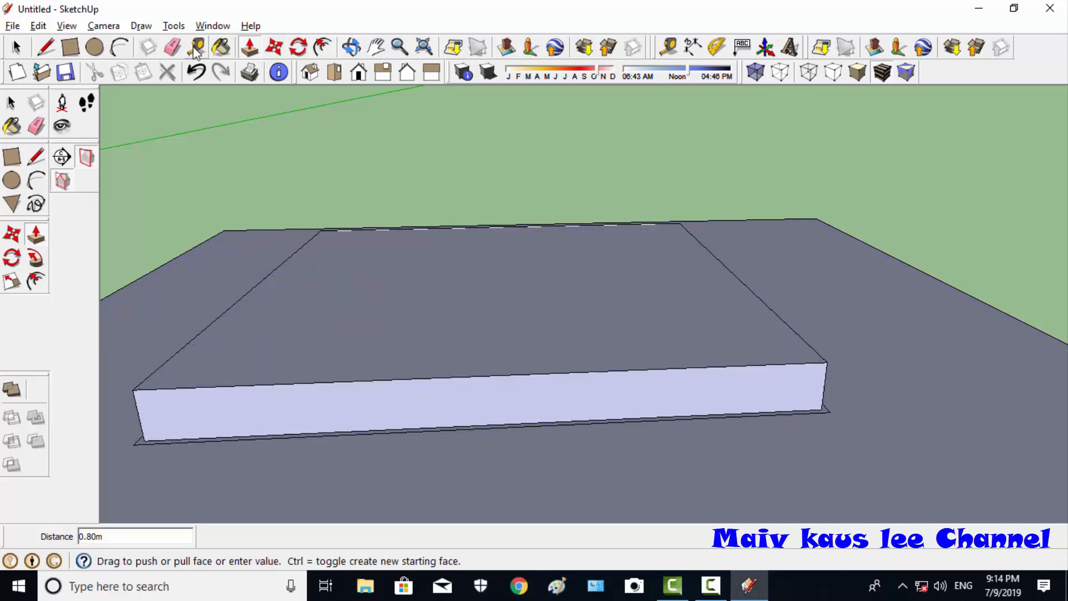
# - Push/Pull the narrow border strip around the block upward 0.8 m, flush with the block's top
pyautogui.click(246, 51)
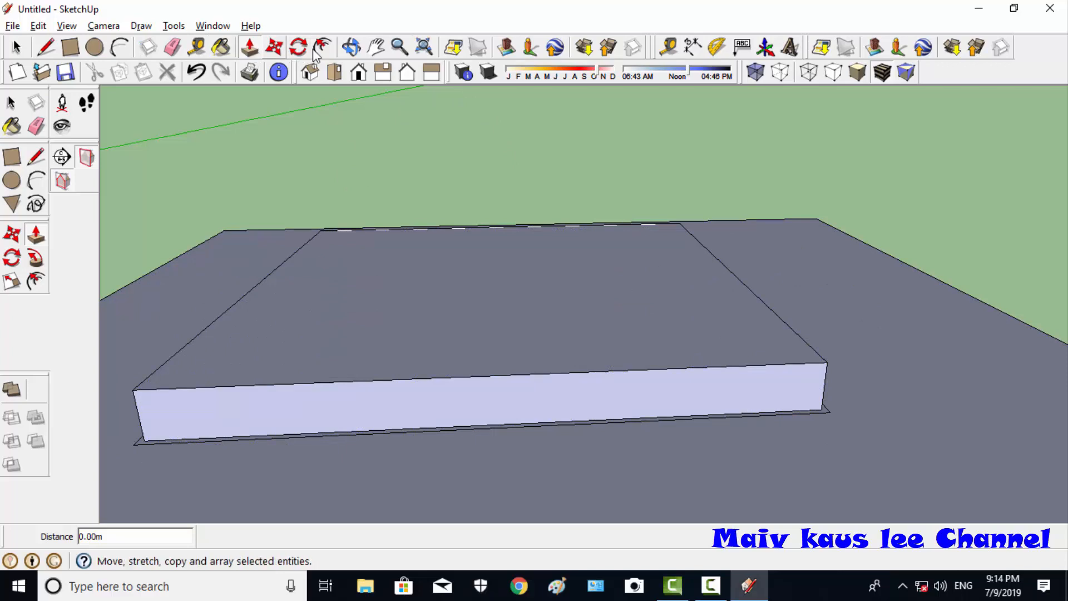
pyautogui.click(351, 48)
pyautogui.moveTo(916, 436); pyautogui.dragTo(767, 463)
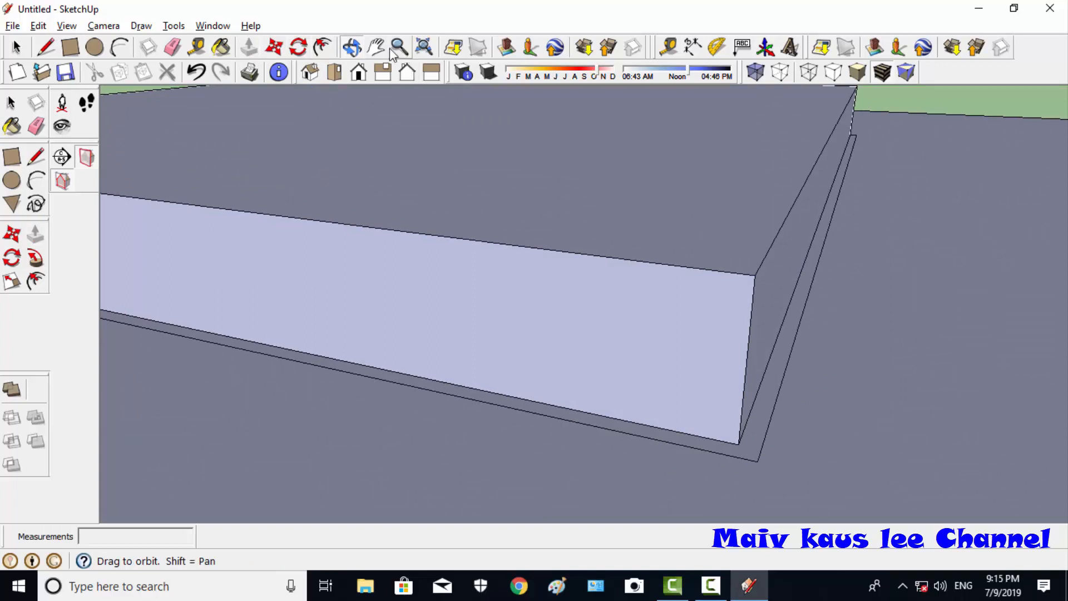
pyautogui.click(247, 47)
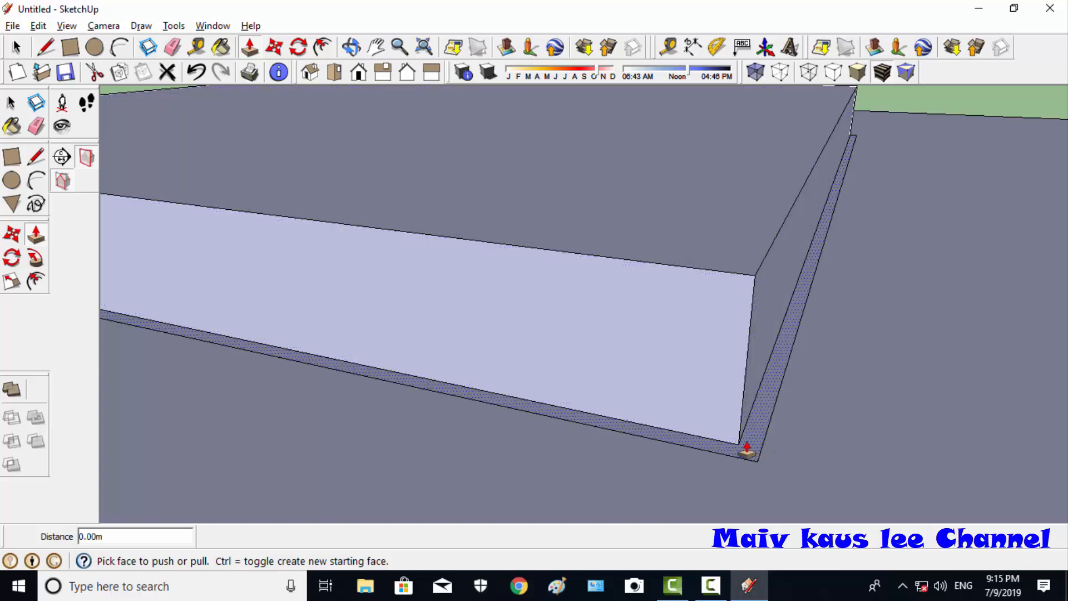
pyautogui.moveTo(755, 450); pyautogui.dragTo(757, 361)
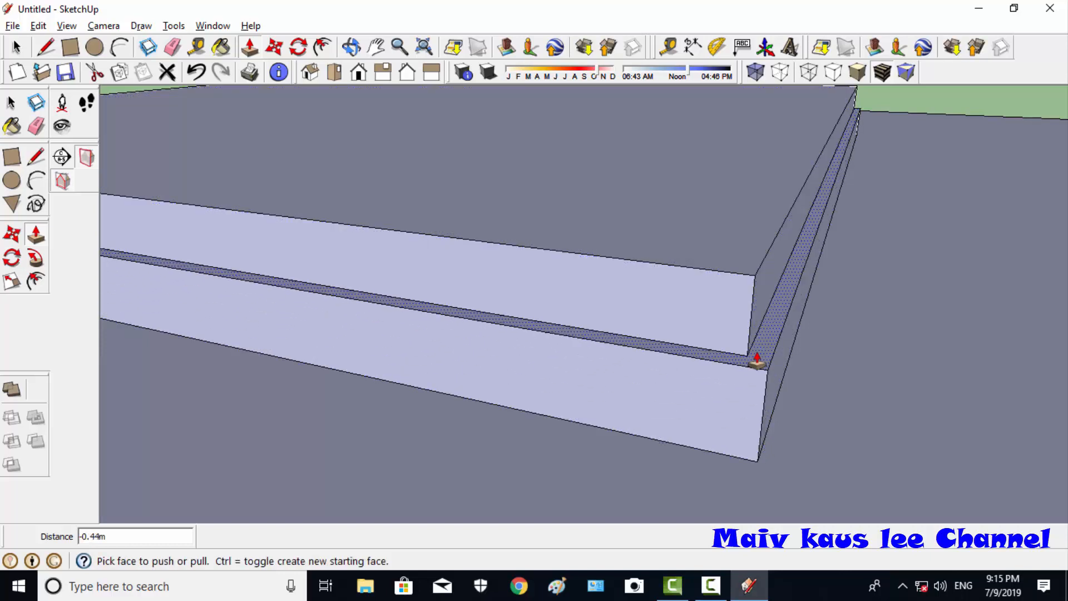
pyautogui.press('Return')
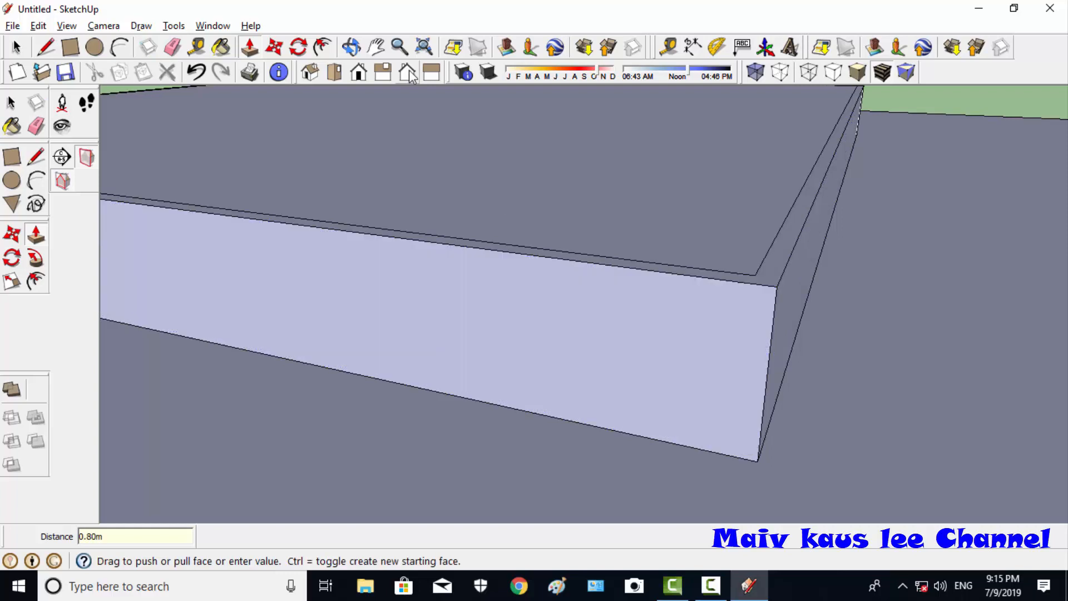
# - Mark 2 m along the inner side edge from the block's near corner and draw a 10 m dividing line across the top from there
pyautogui.click(351, 47)
pyautogui.scroll(-4, 534, 160)
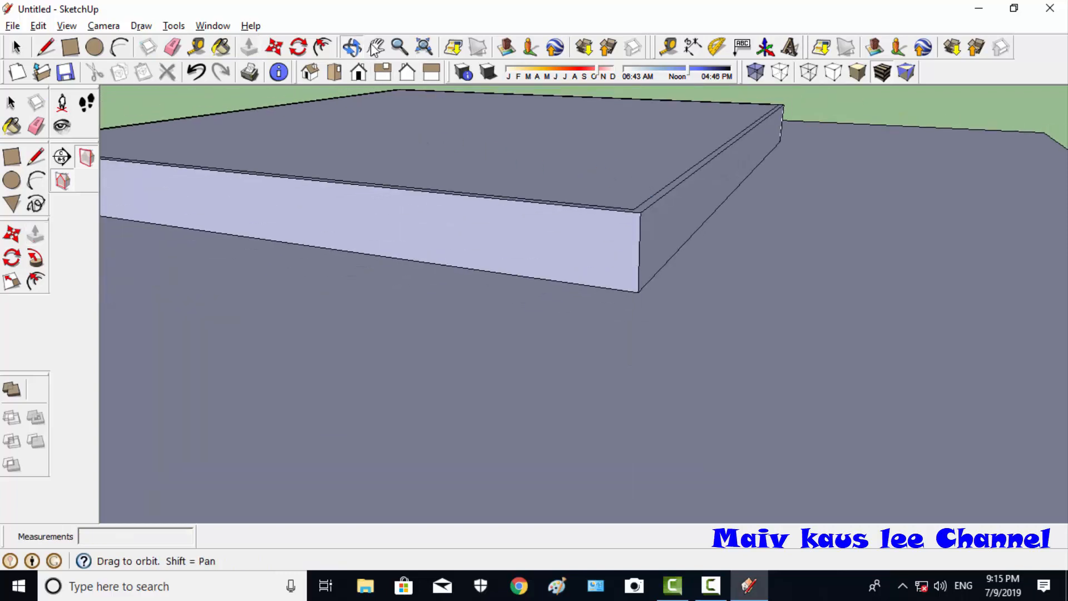
pyautogui.moveTo(391, 131); pyautogui.dragTo(517, 260)
pyautogui.scroll(-4, 590, 195)
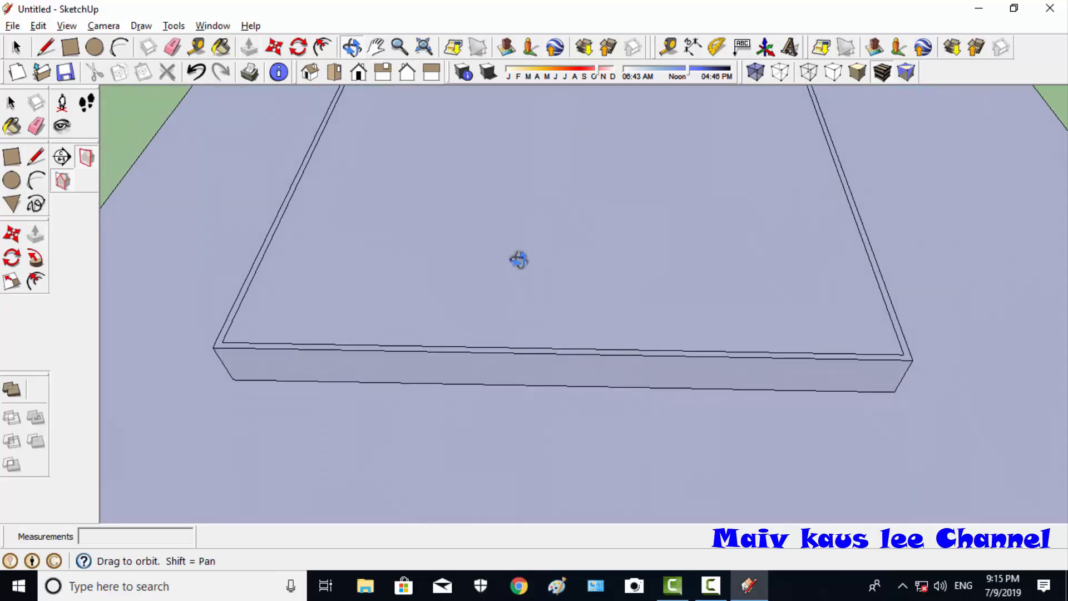
pyautogui.click(377, 46)
pyautogui.moveTo(601, 182); pyautogui.dragTo(555, 248)
pyautogui.scroll(-3, 578, 251)
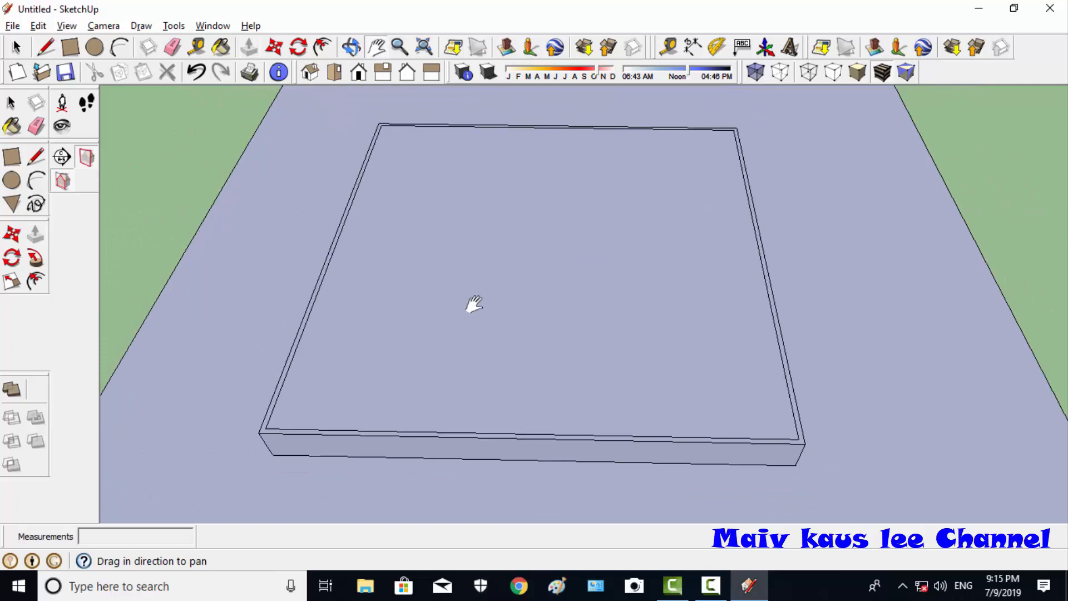
pyautogui.moveTo(472, 303); pyautogui.dragTo(461, 274)
pyautogui.click(46, 47)
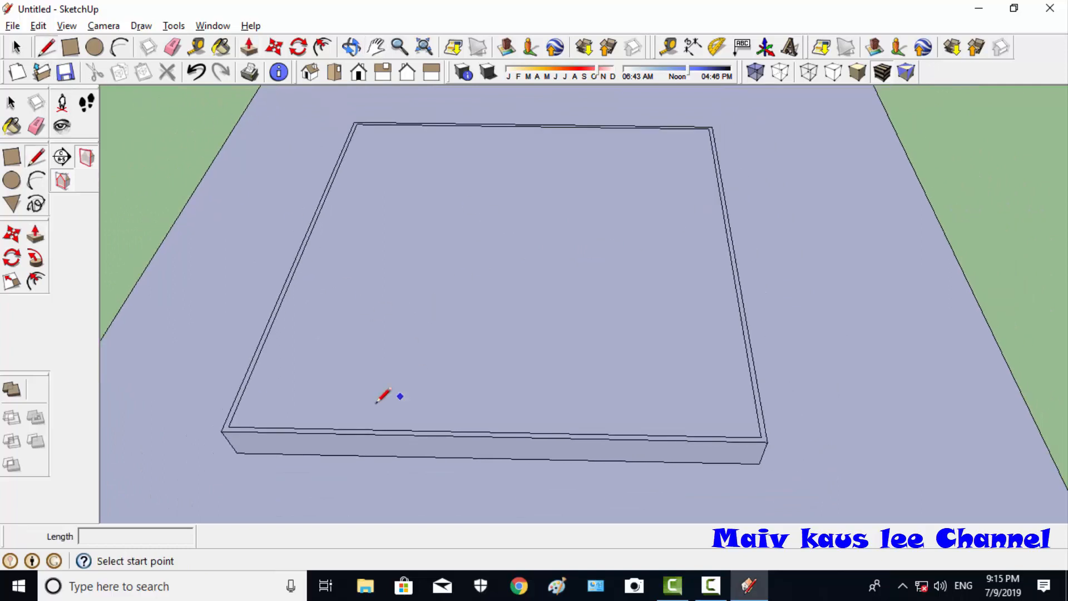
pyautogui.click(228, 427)
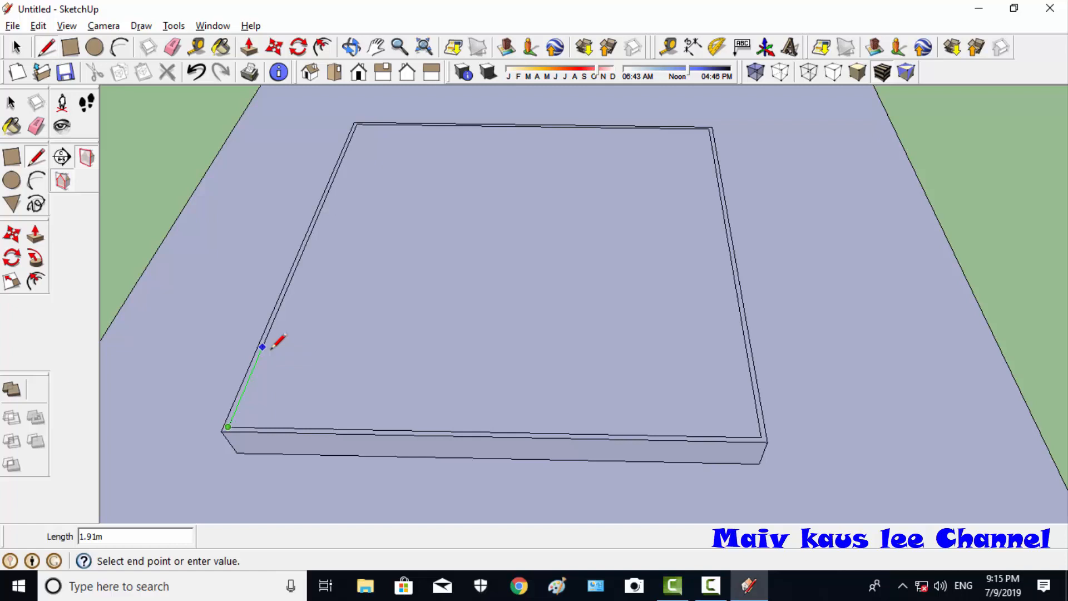
pyautogui.press('Return')
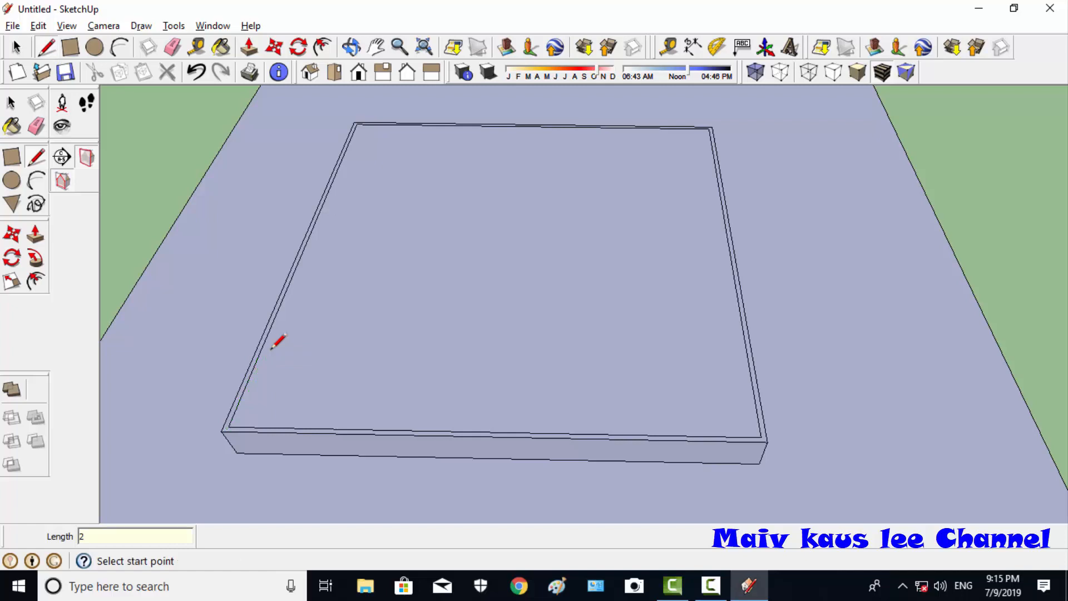
pyautogui.click(263, 344)
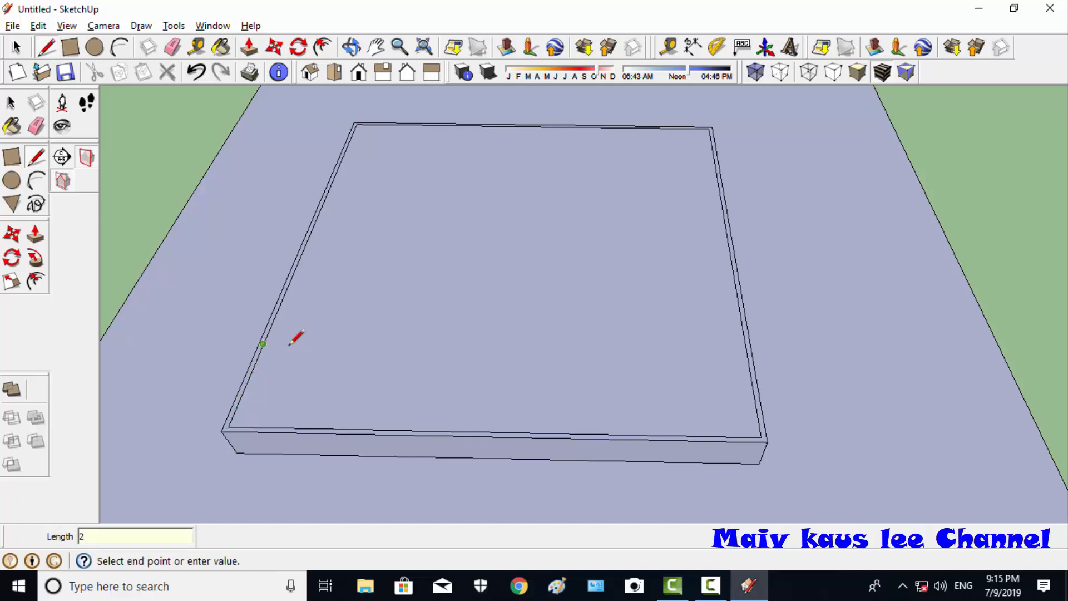
pyautogui.click(746, 346)
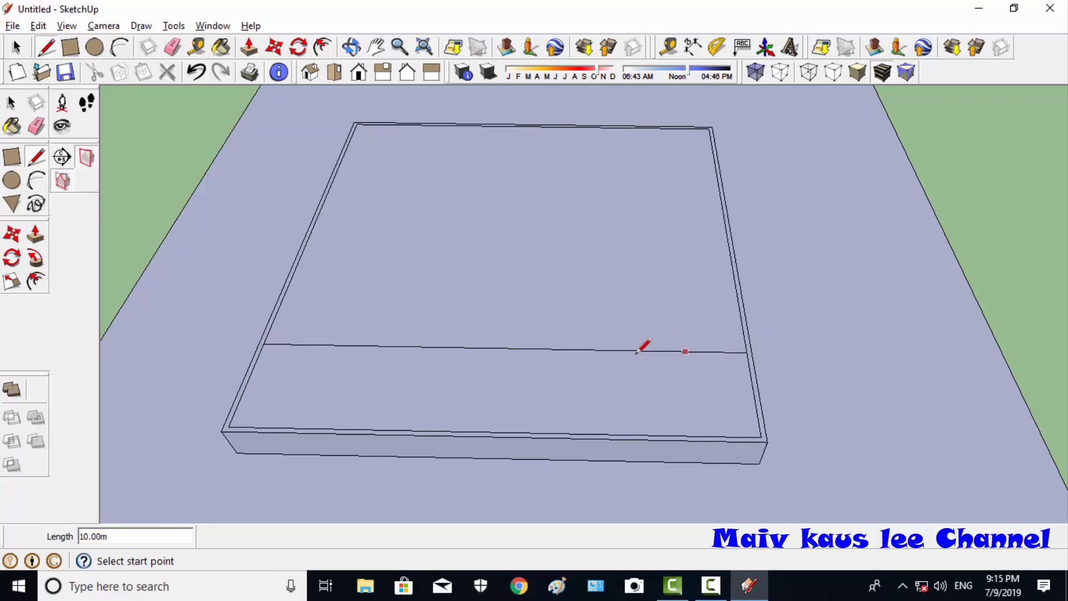
# - Mark 3 m along the dividing line from its start and draw a 2 m perpendicular line from there to the near inner edge
pyautogui.click(264, 344)
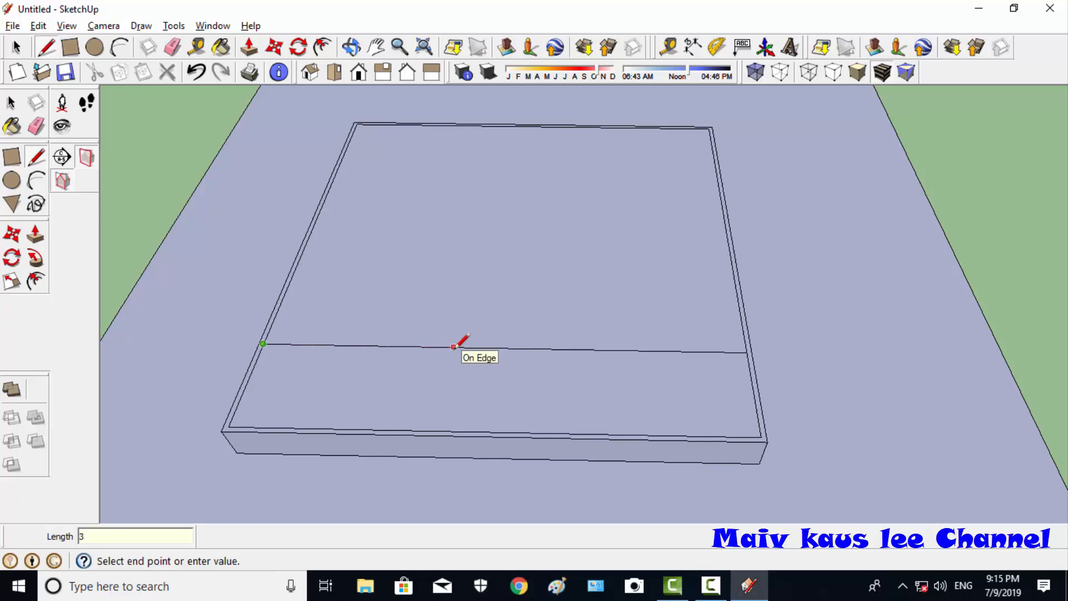
pyautogui.press('Return')
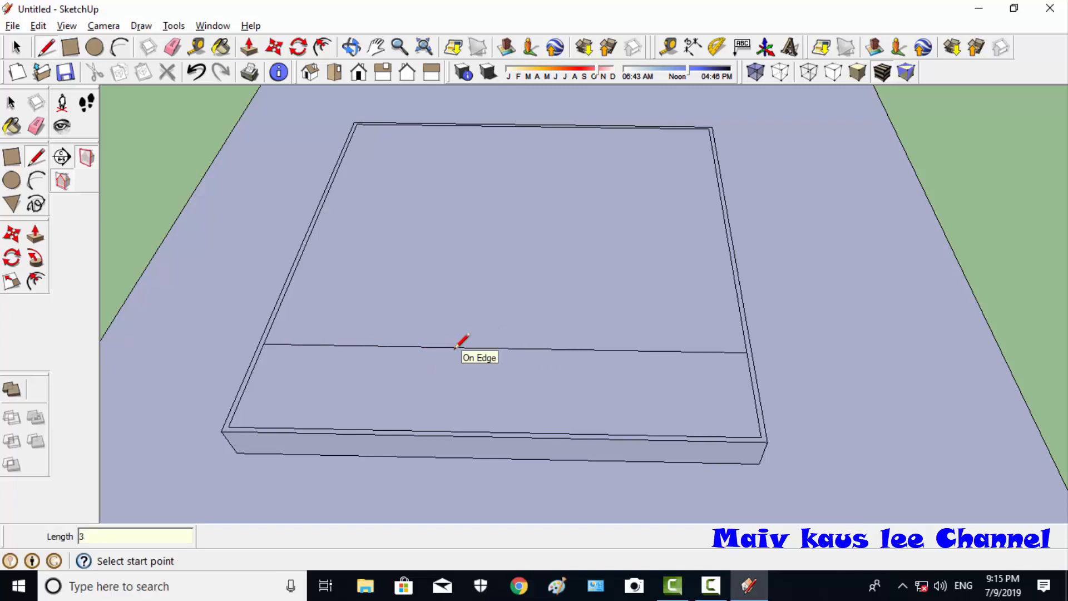
pyautogui.click(407, 345)
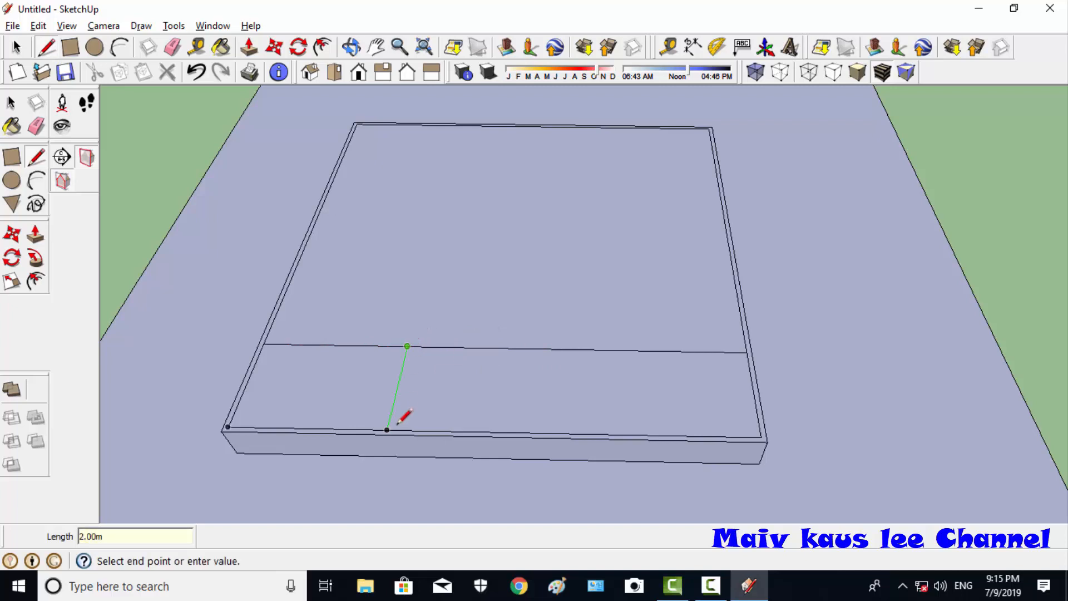
pyautogui.click(397, 426)
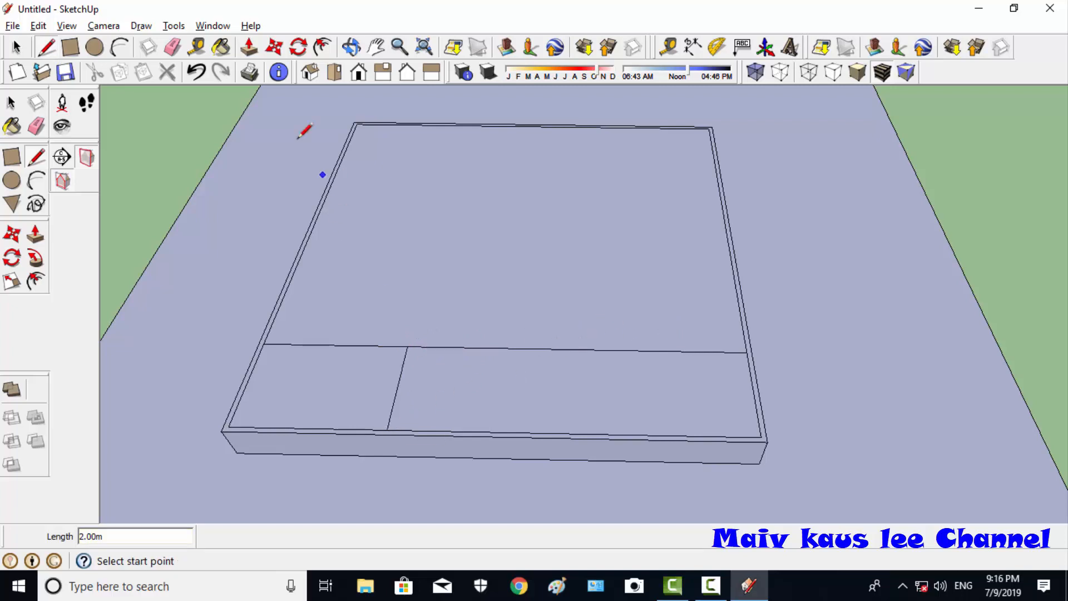
# - Draw an 8 m line from the 3 m mark to the far inner edge, plus a 3 m line along that edge to the nearer corner
pyautogui.click(408, 345)
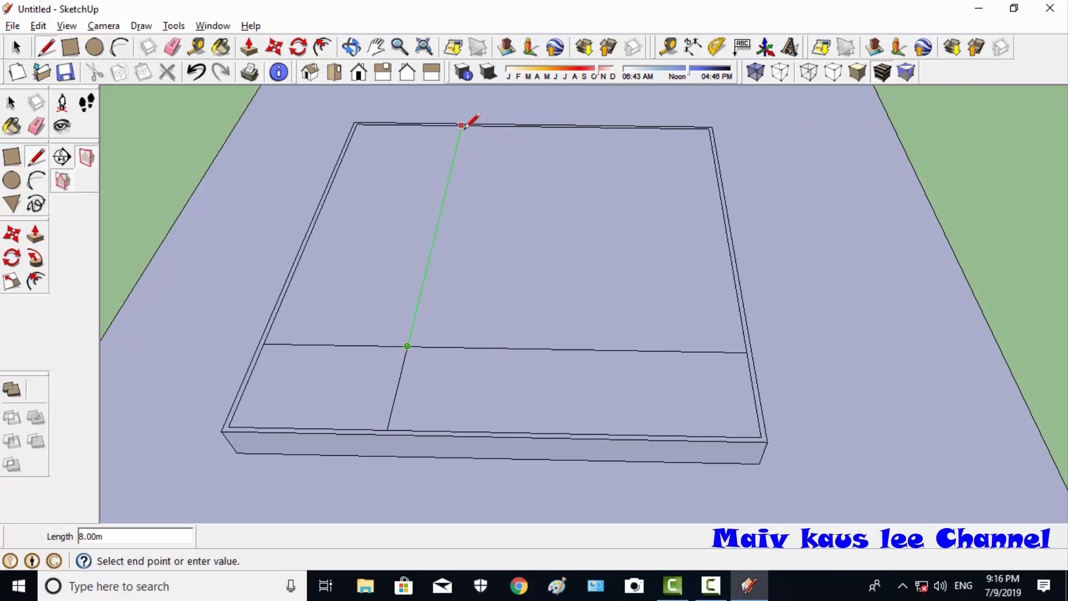
pyautogui.scroll(4, 464, 121)
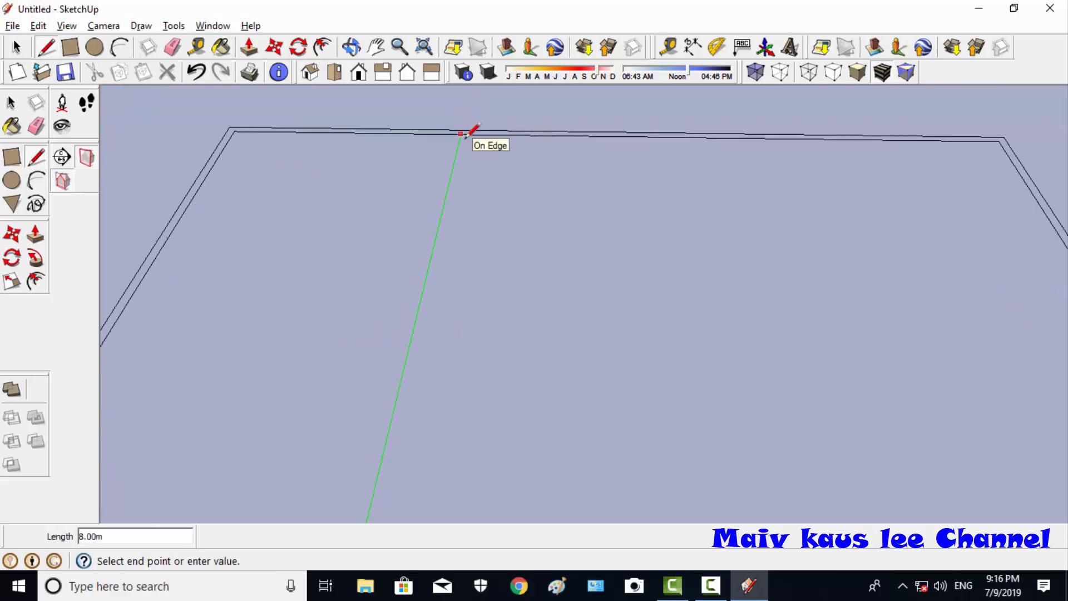
pyautogui.scroll(-5, 466, 135)
pyautogui.scroll(4, 437, 253)
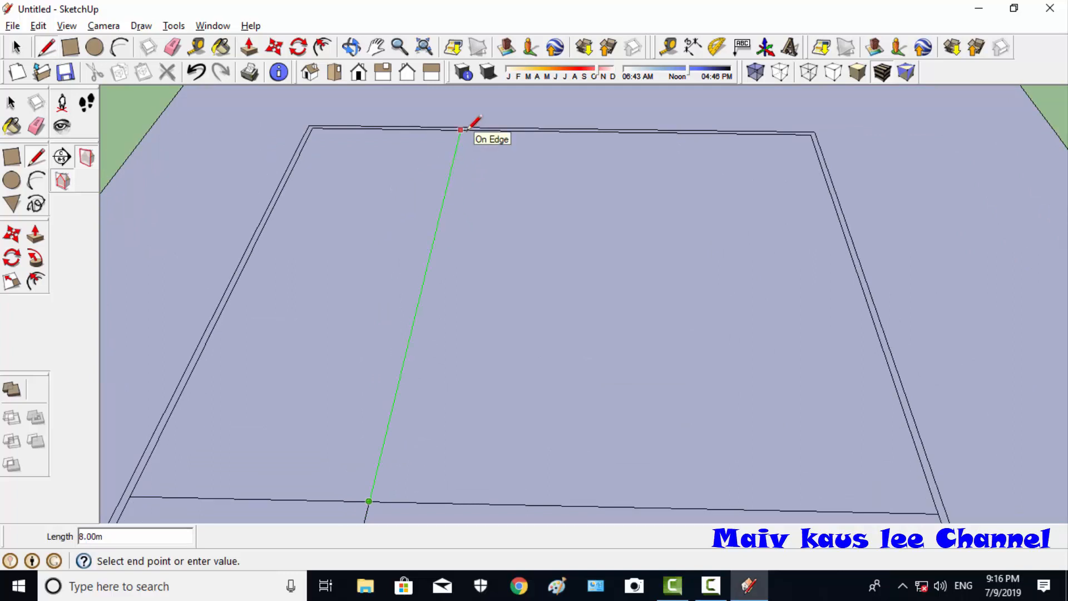
pyautogui.scroll(-5, 467, 128)
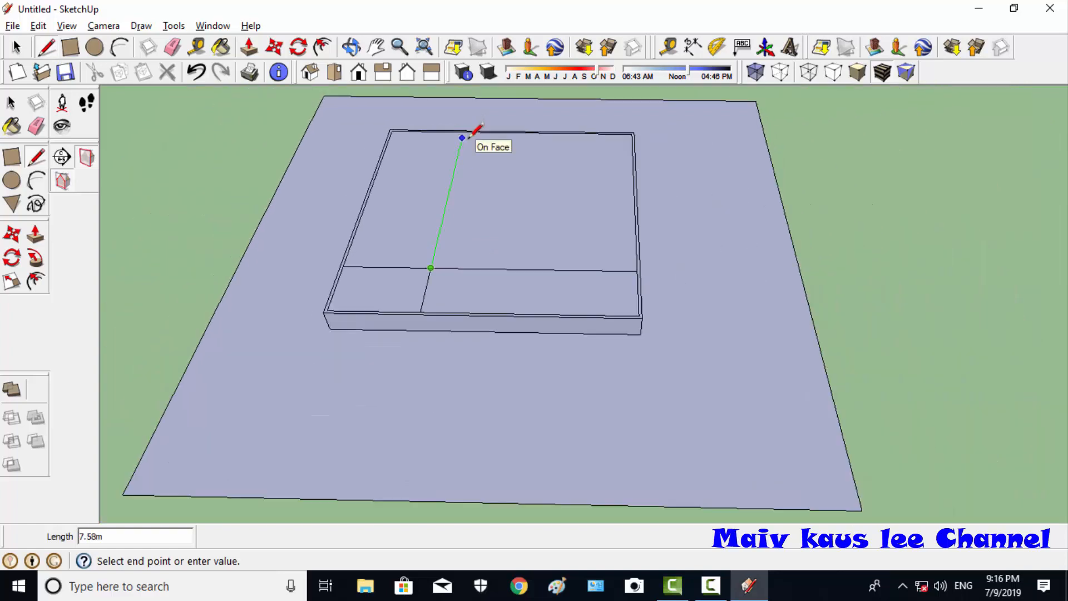
pyautogui.scroll(6, 466, 128)
pyautogui.click(468, 126)
pyautogui.hotkey('ctrl', 'z')
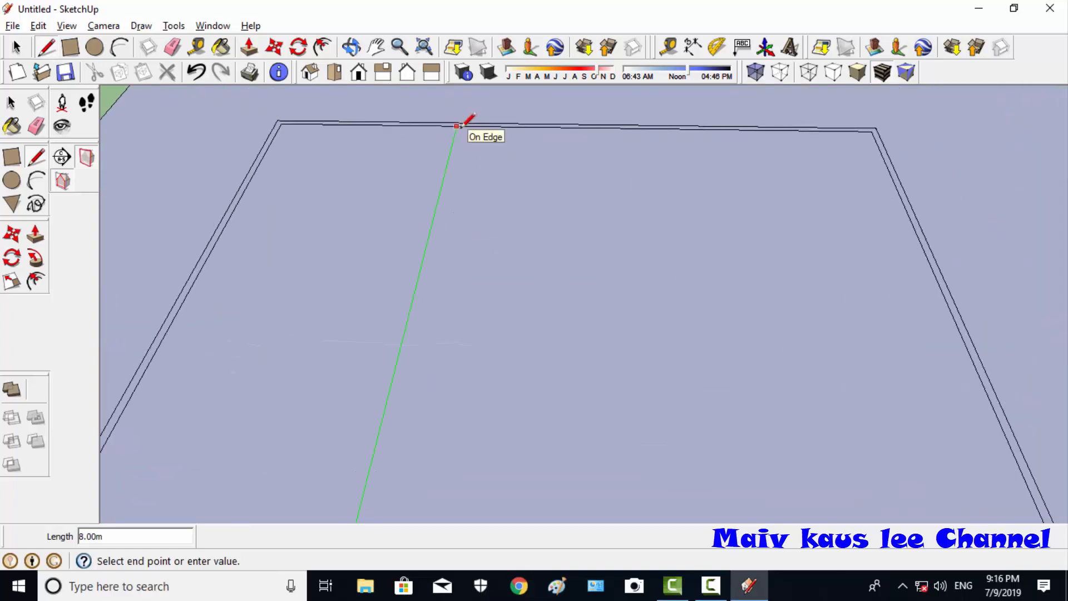
pyautogui.click(460, 125)
pyautogui.scroll(-5, 458, 199)
pyautogui.scroll(2, 496, 191)
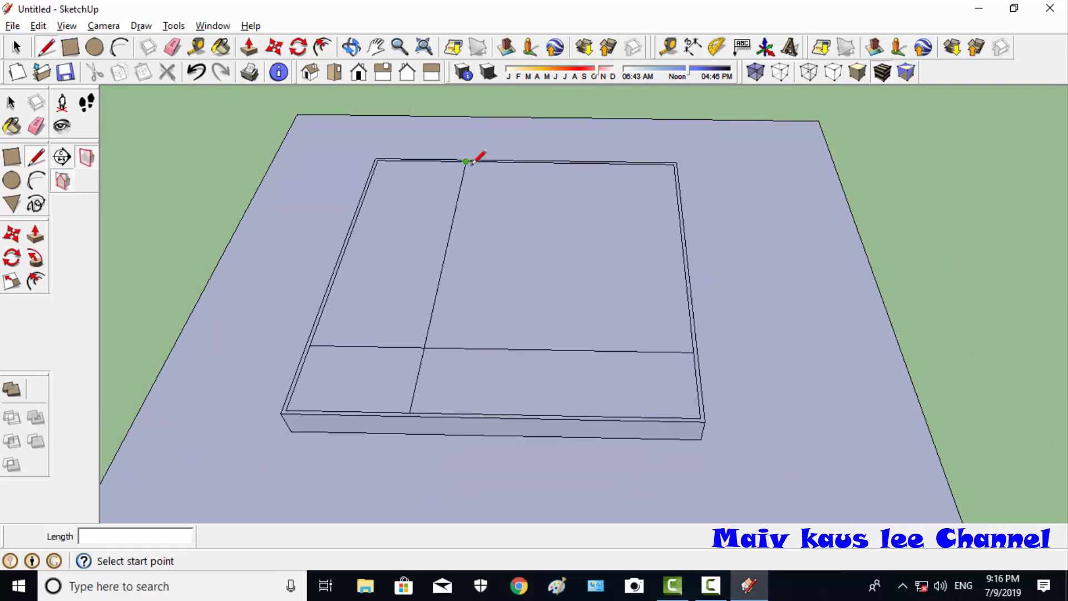
pyautogui.click(467, 161)
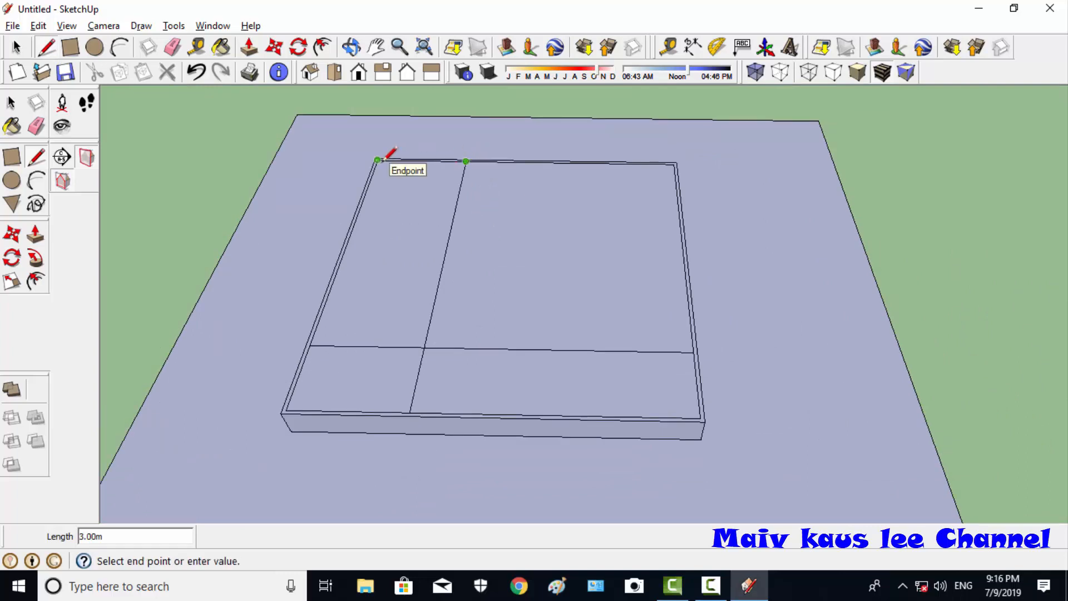
pyautogui.click(378, 160)
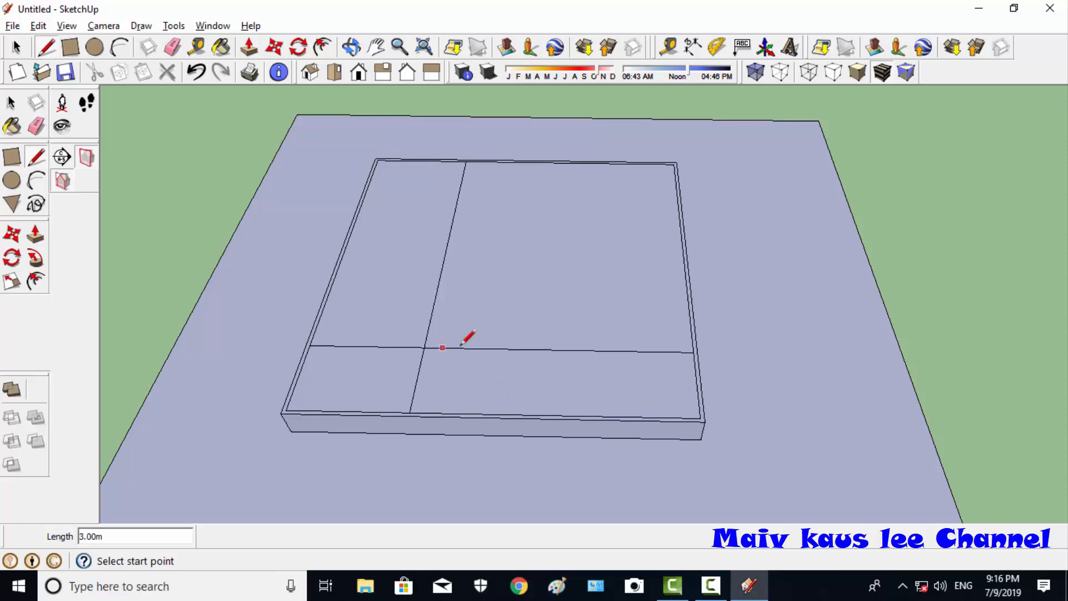
# - Mark 3 m along the cross dividing line from its other end and draw an 8 m line from there to the far inner edge
pyautogui.click(693, 352)
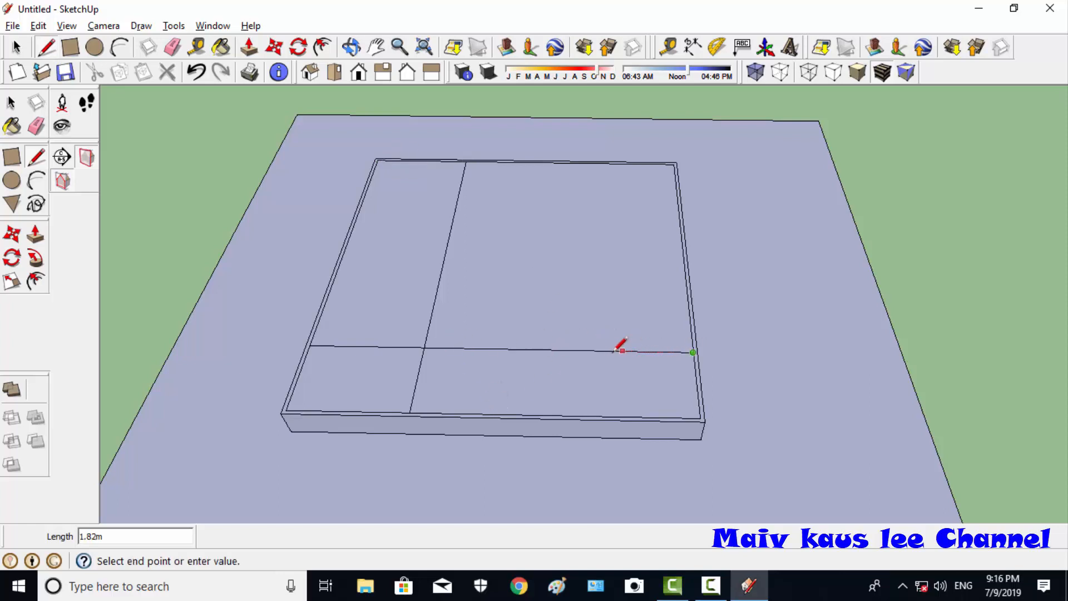
pyautogui.click(577, 350)
pyautogui.click(577, 350)
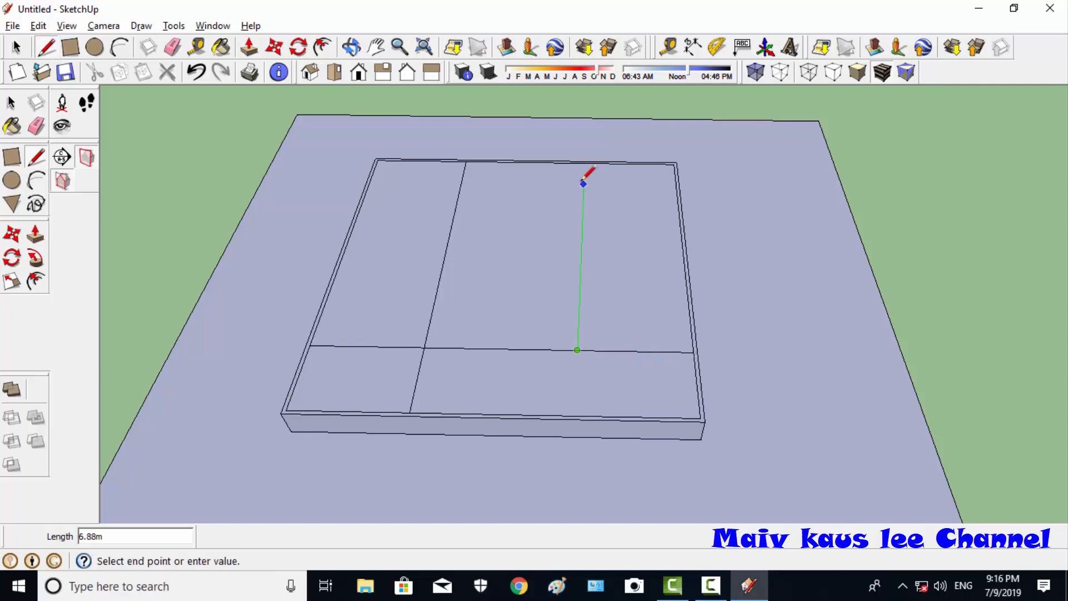
pyautogui.click(585, 163)
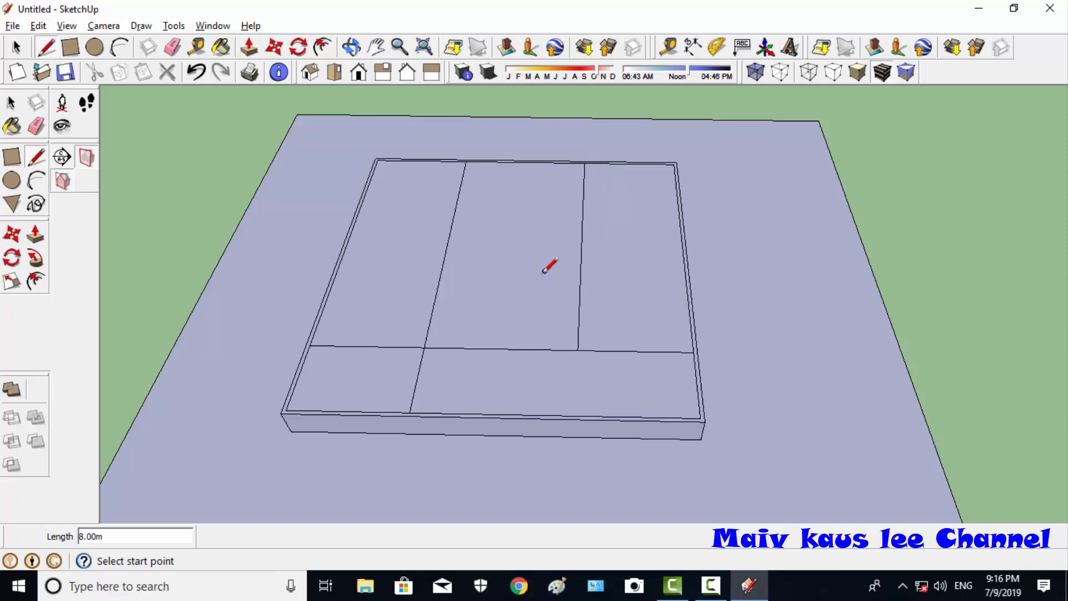
# - Mark 3 m from the far inner edge along the first 8 m line and draw a 3 m line to the nearest side inner edge
pyautogui.scroll(2, 425, 168)
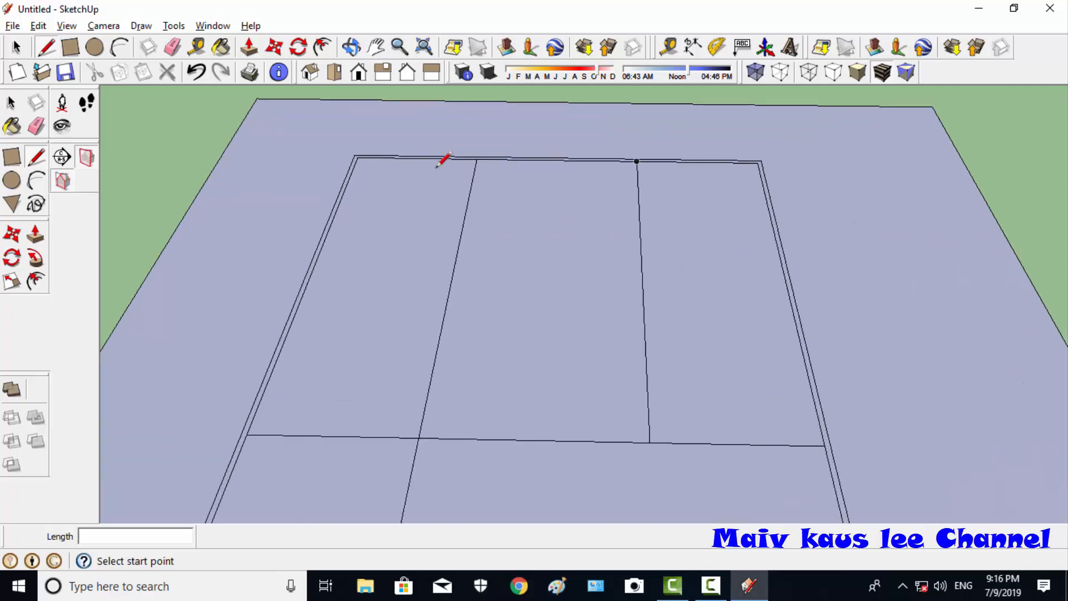
pyautogui.click(477, 159)
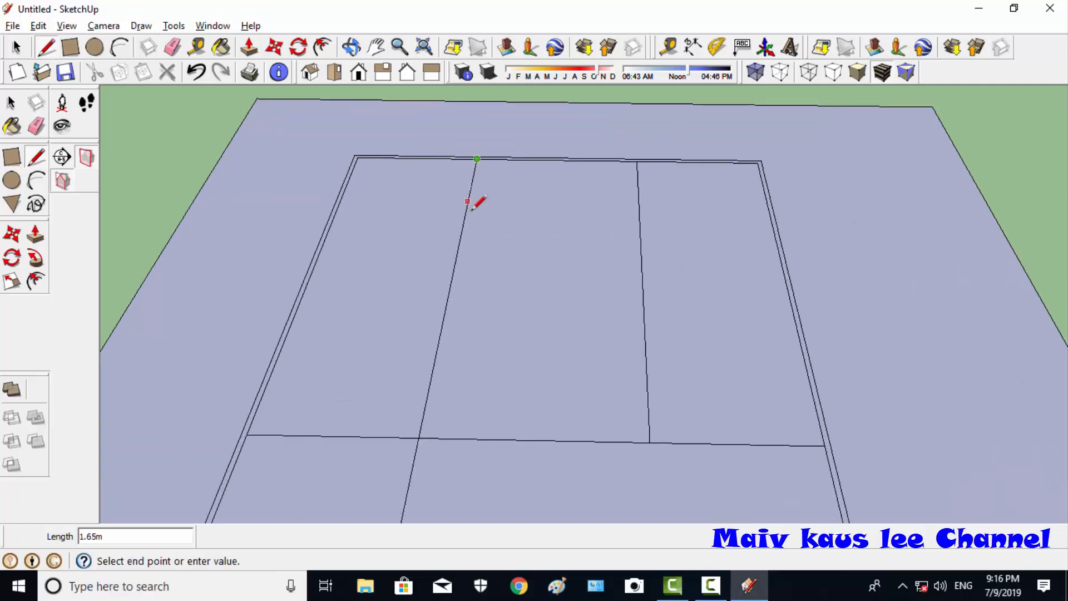
pyautogui.click(459, 241)
pyautogui.click(460, 240)
pyautogui.click(325, 239)
# - Mark 3 m from the far inner edge along the second 8 m line and draw a 3 m line to the opposite side inner edge
pyautogui.click(637, 161)
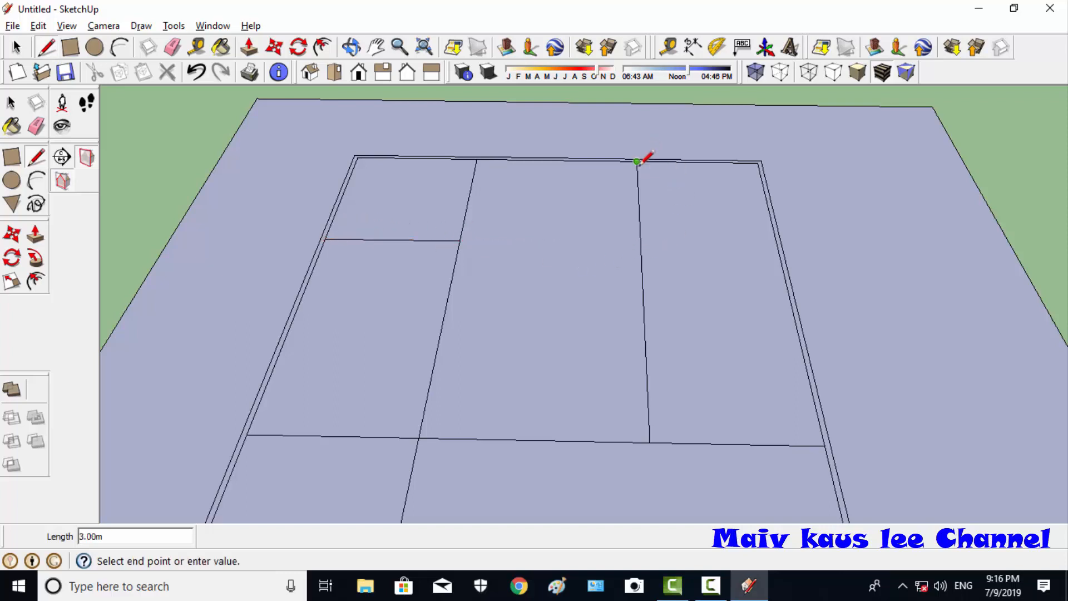
pyautogui.press('Escape')
pyautogui.click(640, 244)
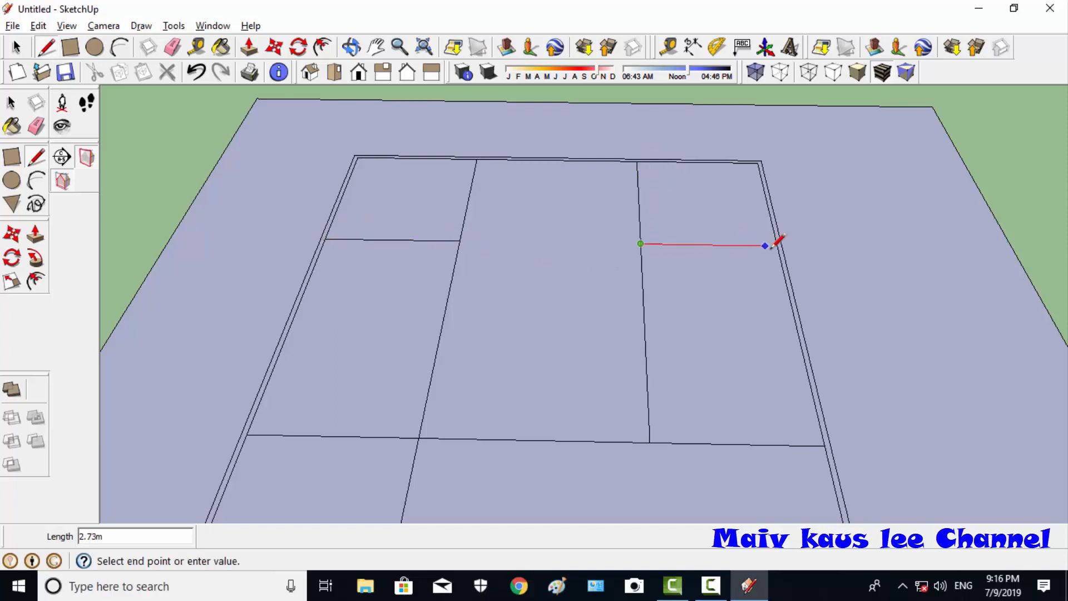
pyautogui.click(782, 246)
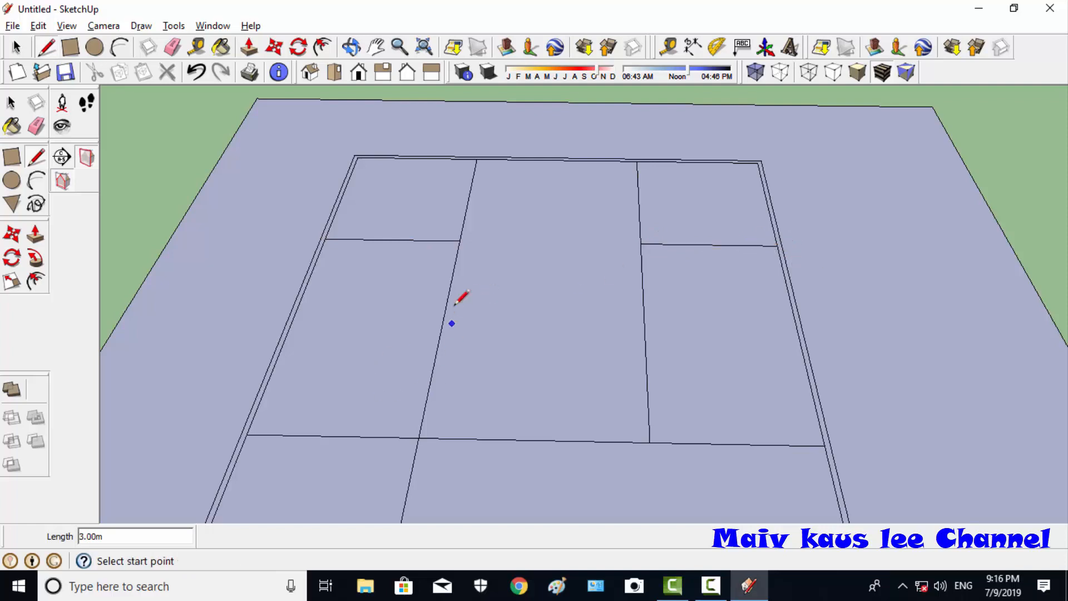
# - Mark 3.5 m along the first 8 m line from its 3 m cross line and draw a 3 m line to the side inner edge
pyautogui.click(460, 240)
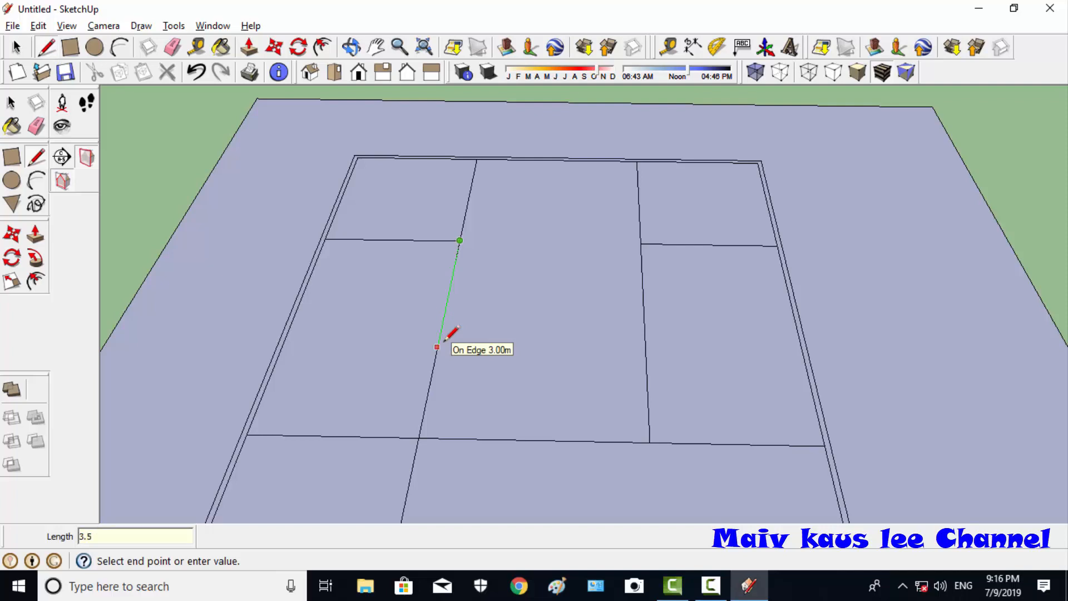
pyautogui.press('Escape')
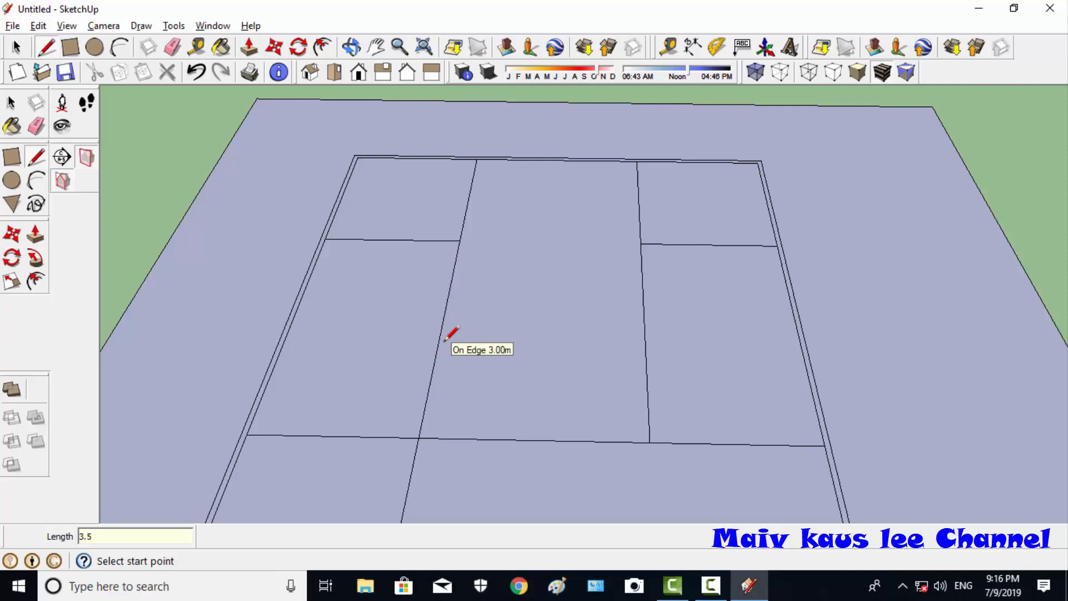
pyautogui.click(434, 368)
pyautogui.click(276, 366)
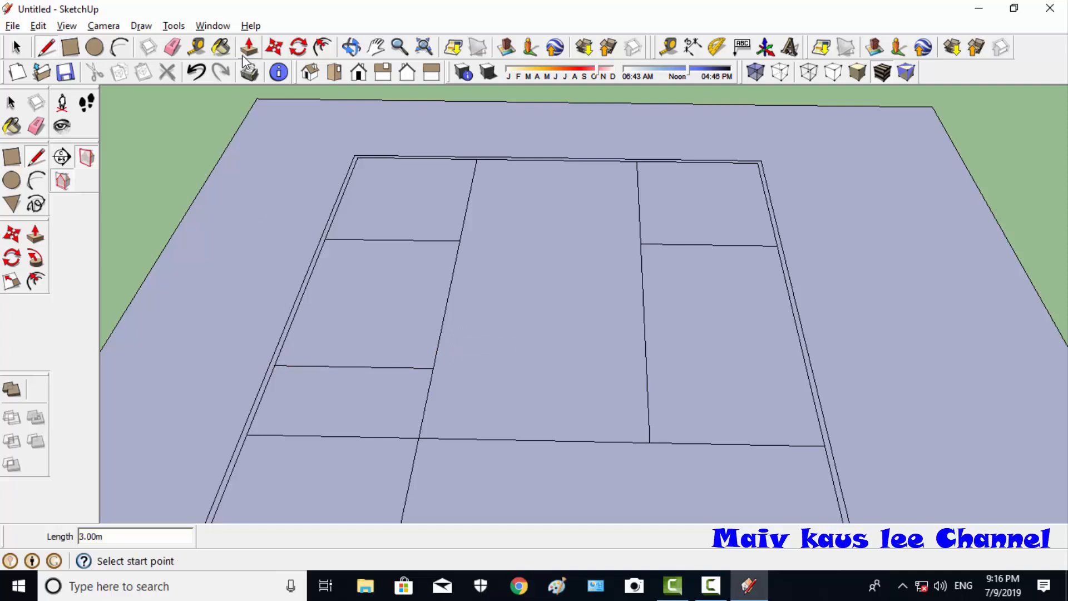
# - Erase the 3 m part of the cross dividing line just nearer than the new room line, merging the two spaces at the near corner
pyautogui.click(173, 47)
pyautogui.moveTo(354, 436)
pyautogui.mouseDown()
pyautogui.moveTo(349, 415)
pyautogui.moveTo(358, 417)
pyautogui.mouseUp()
pyautogui.scroll(-3, 426, 178)
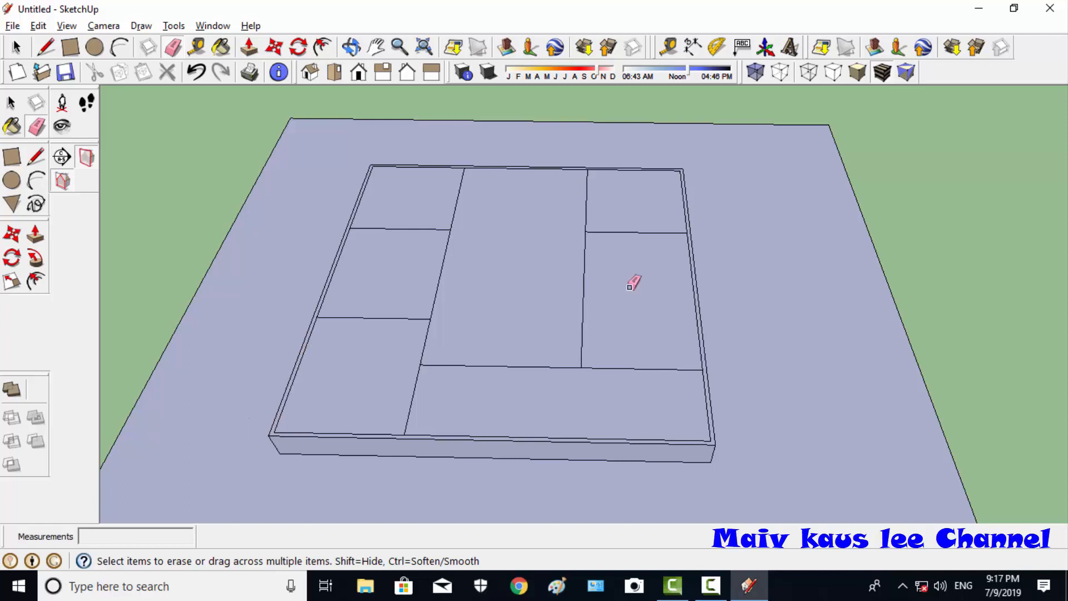
# - Mark 3 m along the second 8 m line from the cross dividing line and draw a 3 m line to the side inner edge
pyautogui.click(46, 48)
pyautogui.click(581, 368)
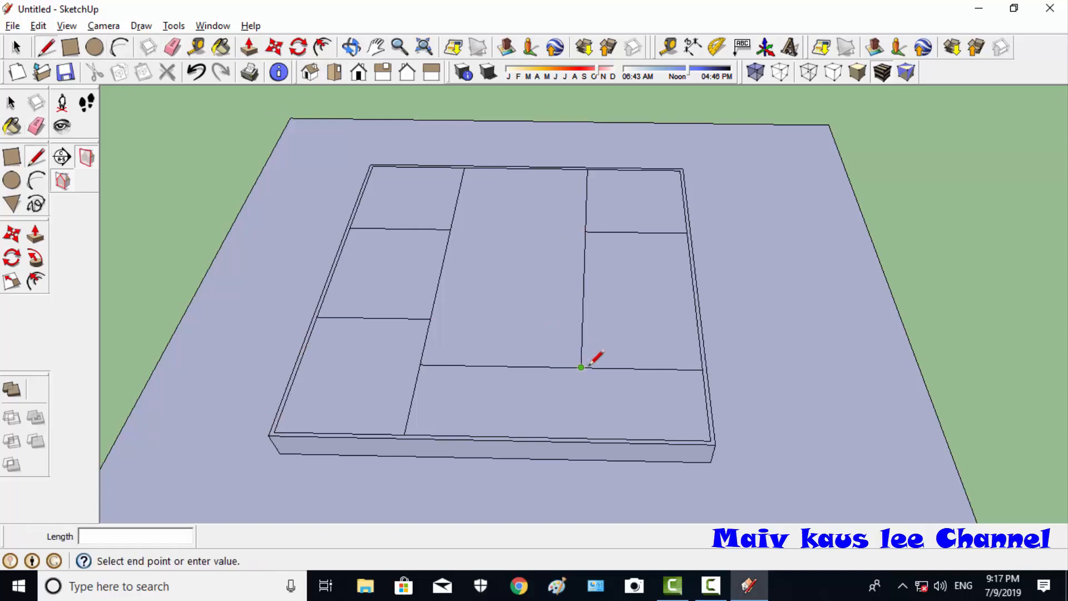
pyautogui.write('3')
pyautogui.click(584, 267)
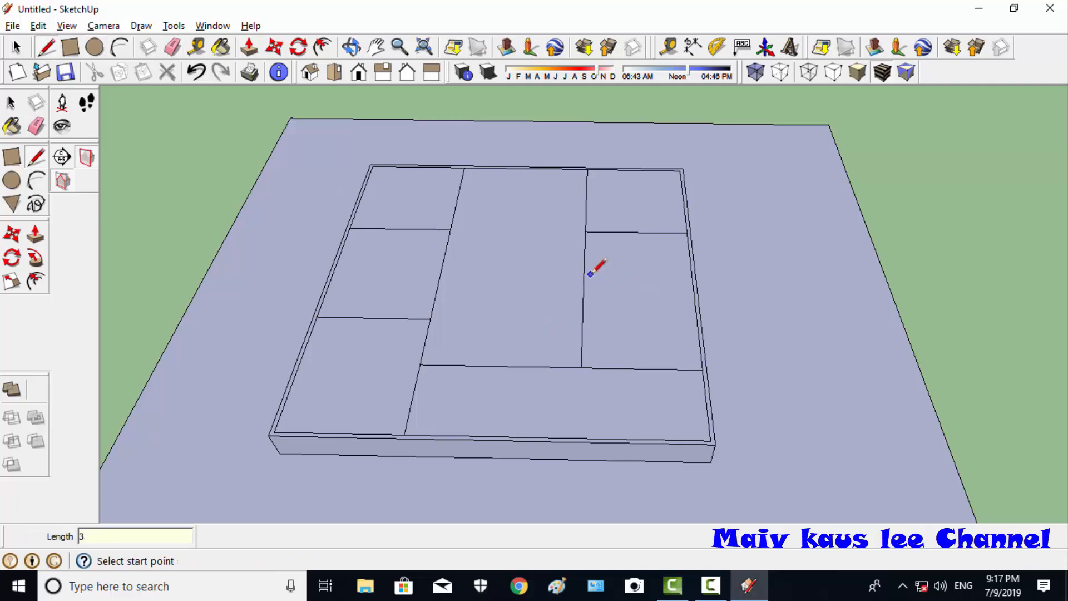
pyautogui.click(584, 280)
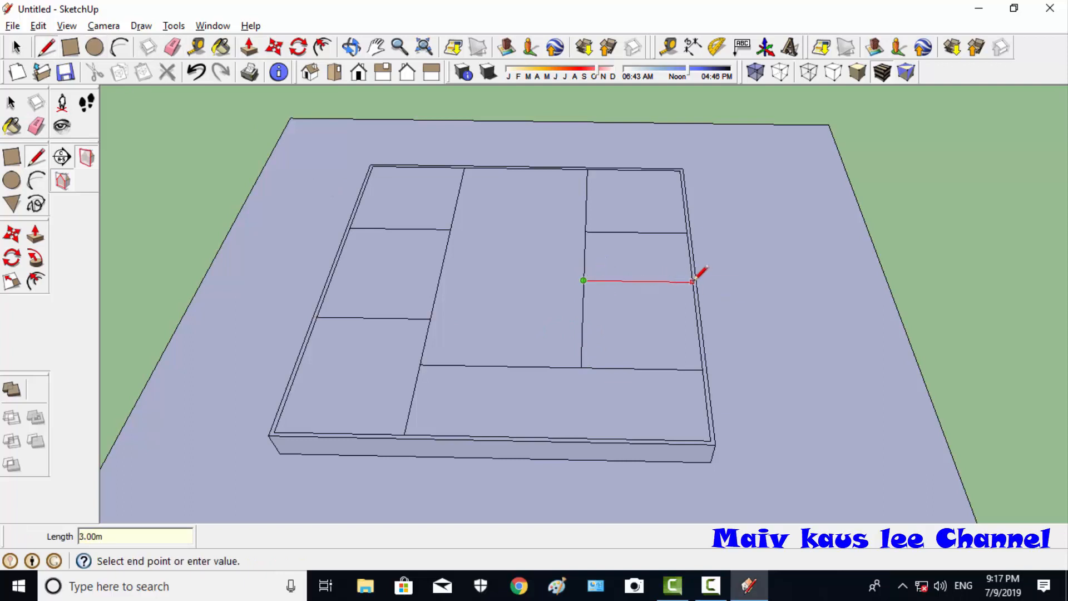
pyautogui.click(693, 281)
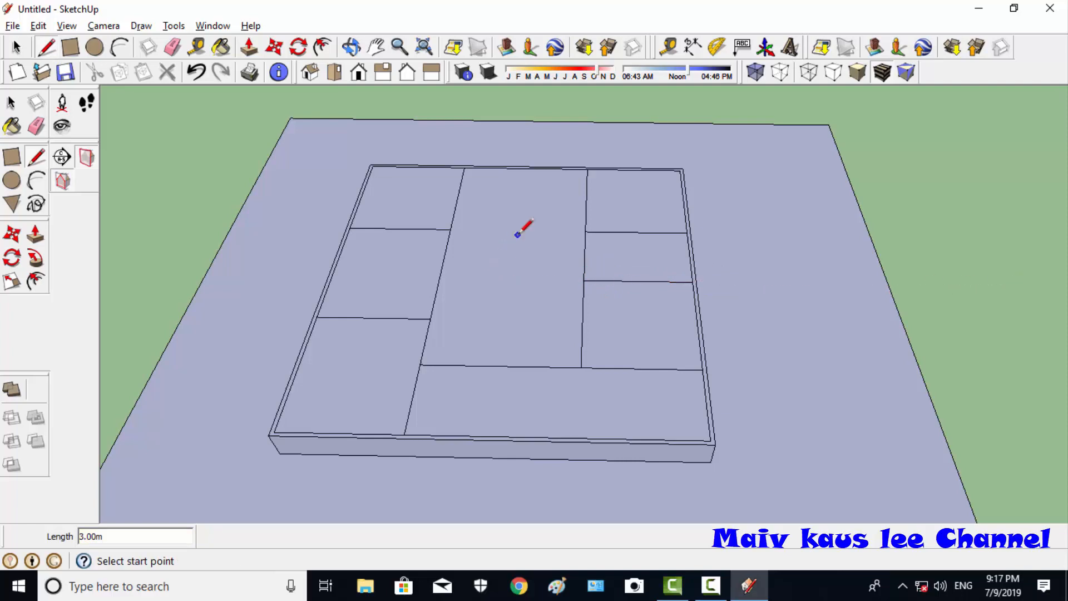
# - Erase the segment of the second 8 m line between its two side cross lines to open that space to the central room
pyautogui.click(351, 47)
pyautogui.moveTo(444, 241); pyautogui.dragTo(410, 229)
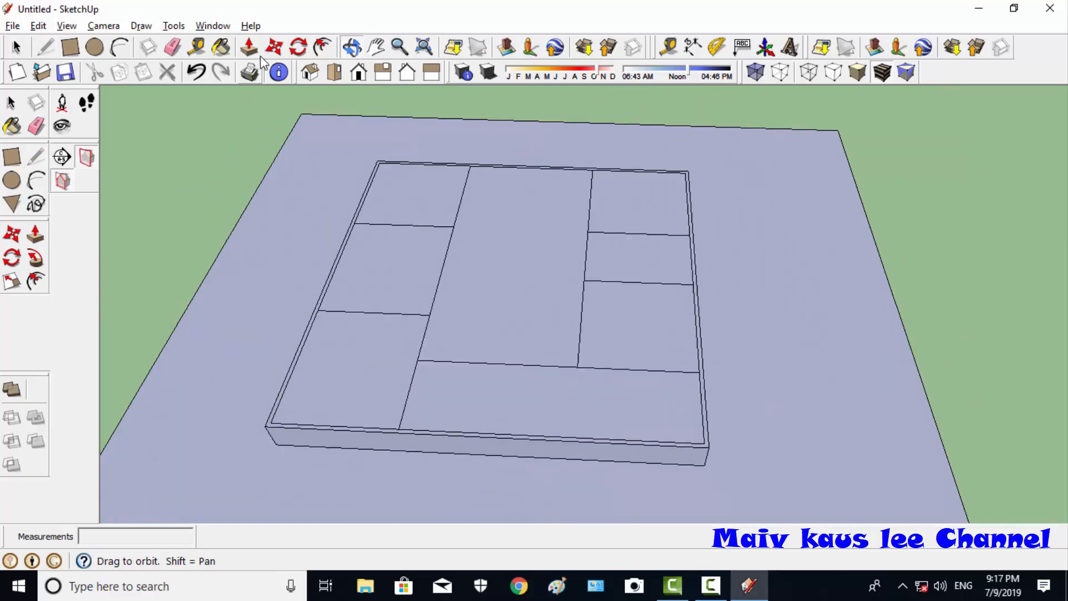
pyautogui.click(172, 47)
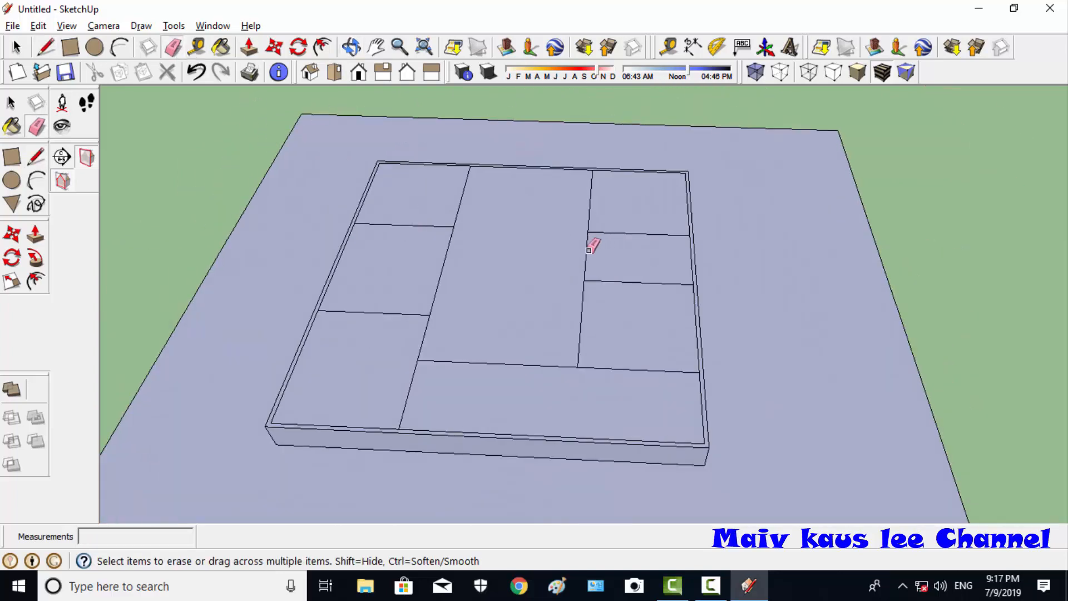
pyautogui.click(589, 250)
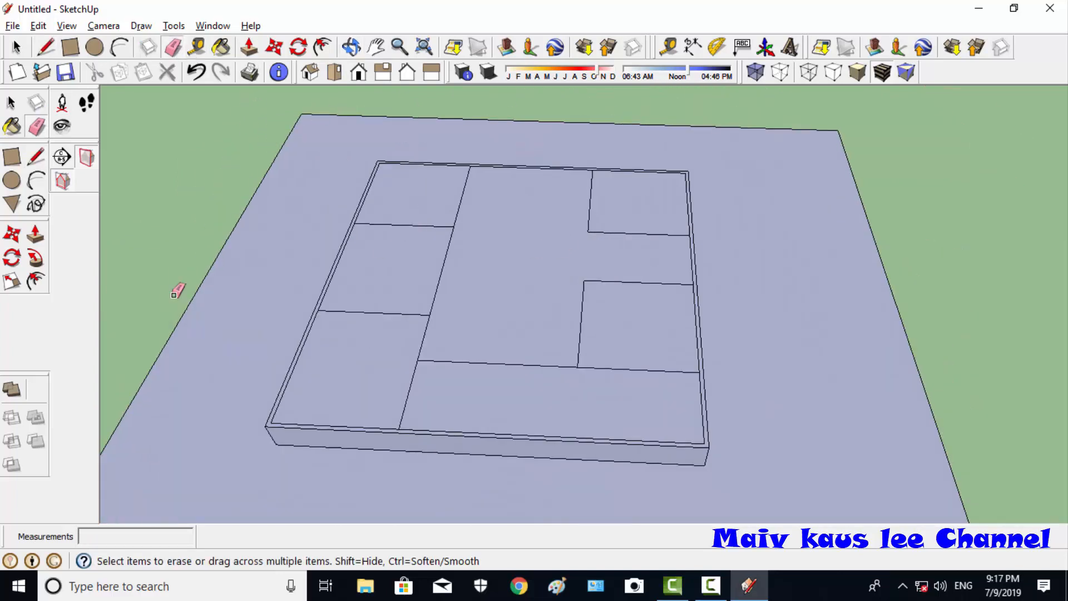
# - Add a new layer with a Lao-script name to the model and make it the active layer
pyautogui.click(351, 47)
pyautogui.moveTo(648, 372); pyautogui.dragTo(684, 332)
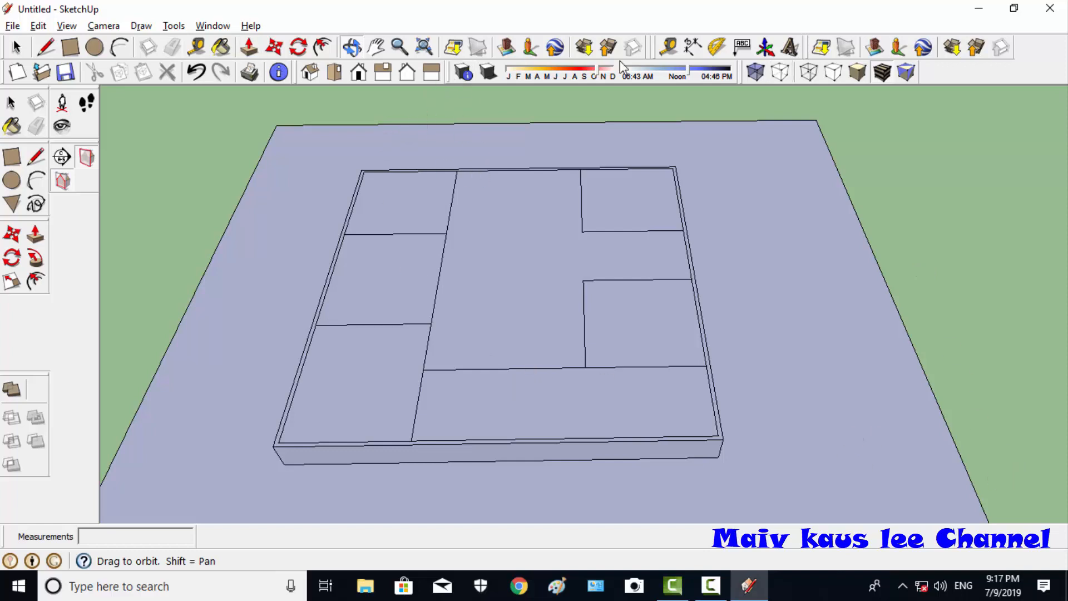
pyautogui.click(213, 26)
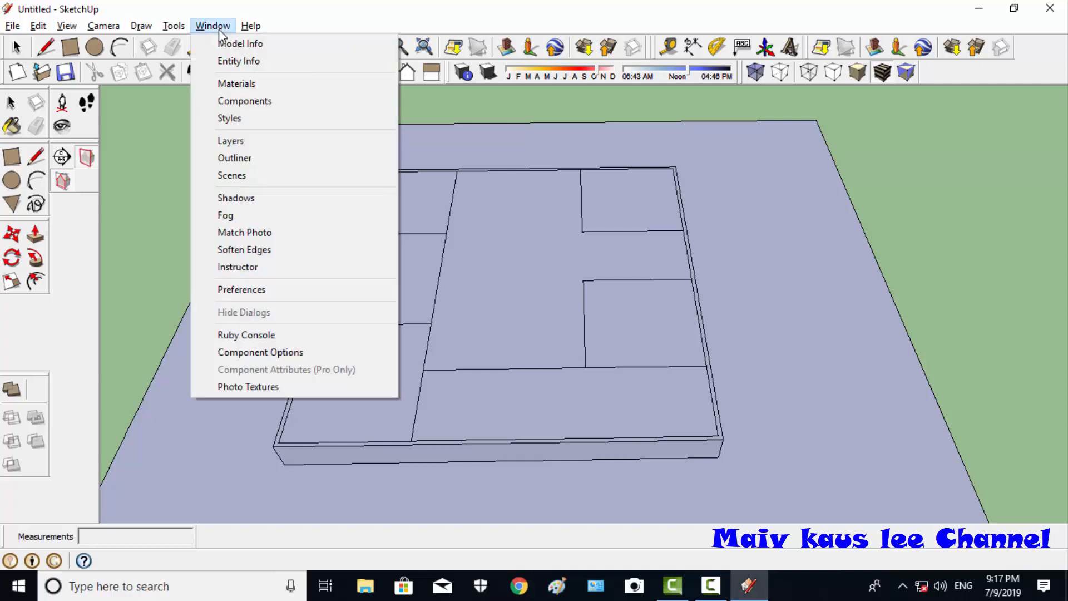
pyautogui.click(703, 17)
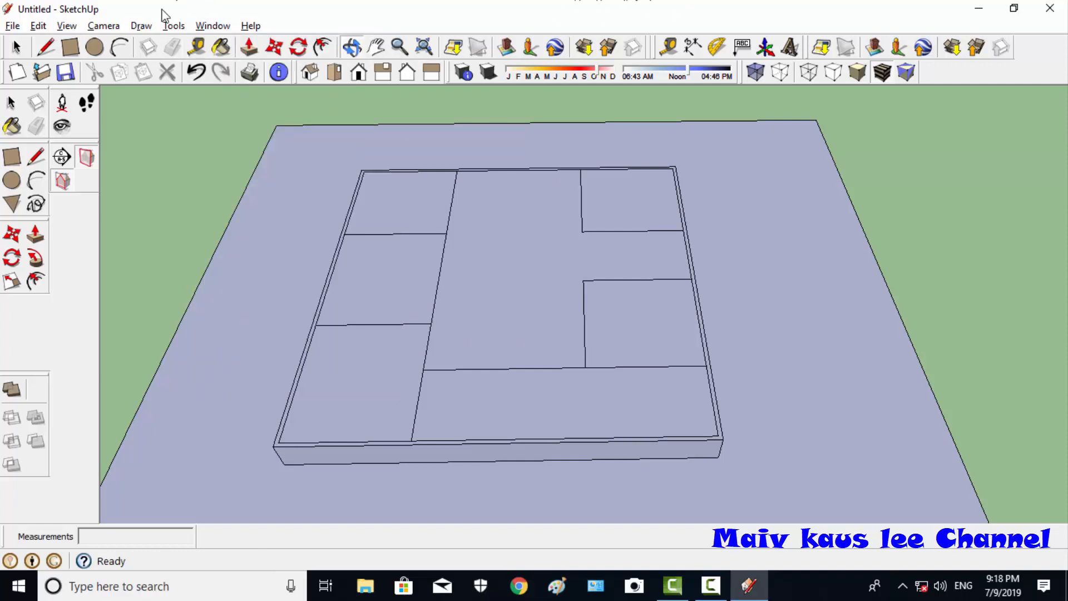
pyautogui.click(214, 25)
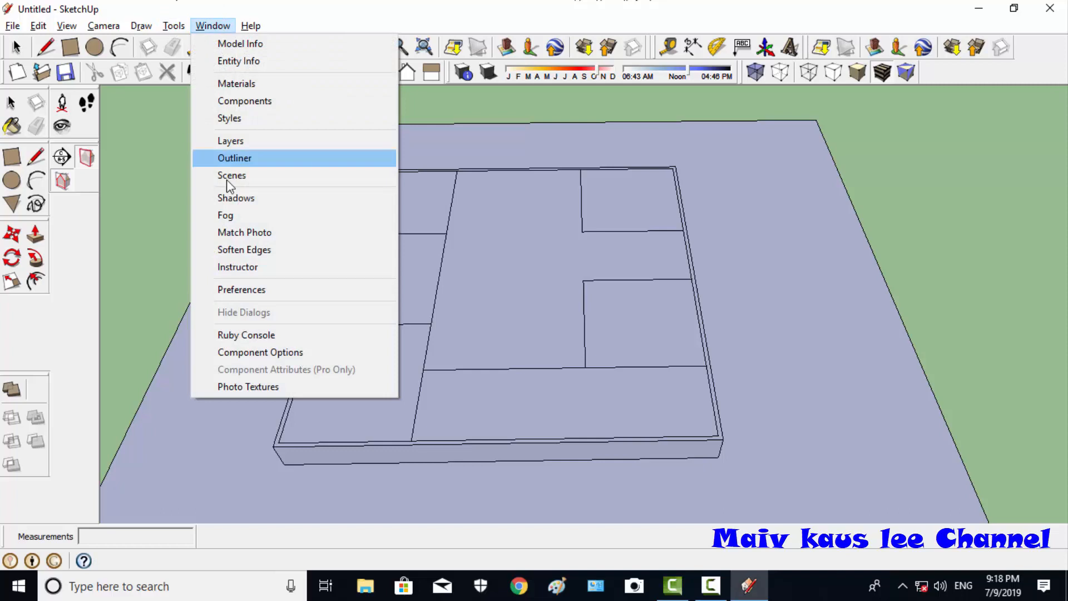
pyautogui.click(229, 142)
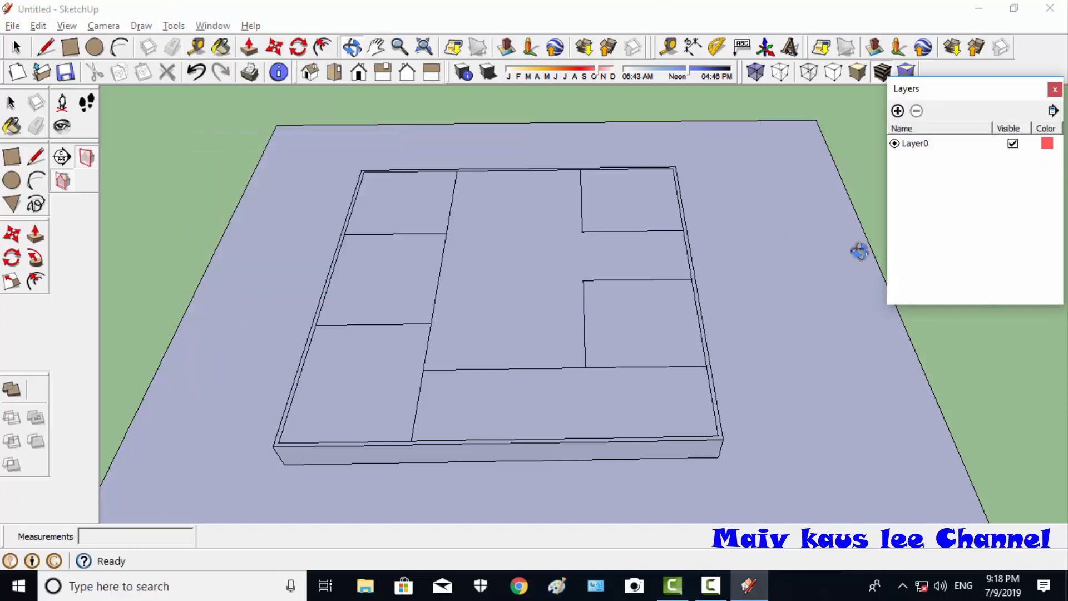
pyautogui.click(911, 146)
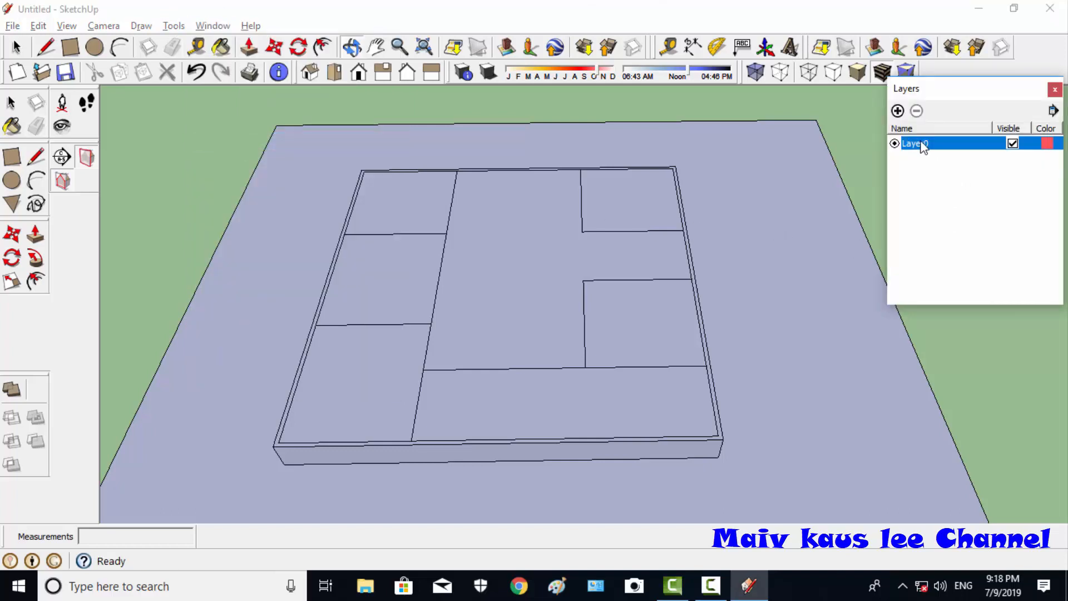
pyautogui.click(898, 111)
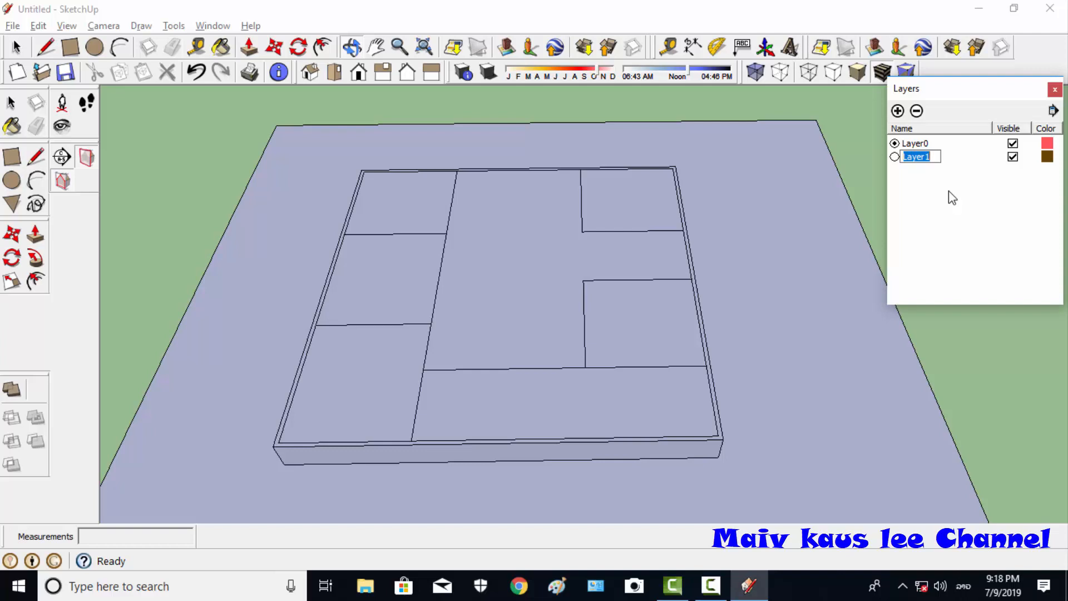
pyautogui.write('ee')
pyautogui.click(895, 158)
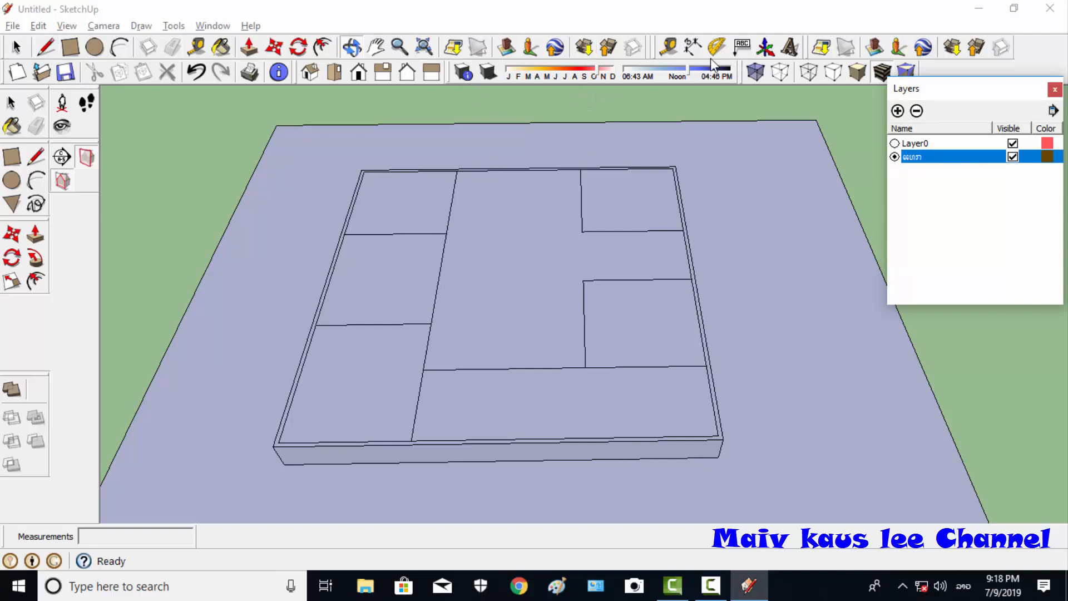
# - Dimension the far inner edge and the adjoining side inner edge of the block's top, placing both dimensions outside the block
pyautogui.click(694, 49)
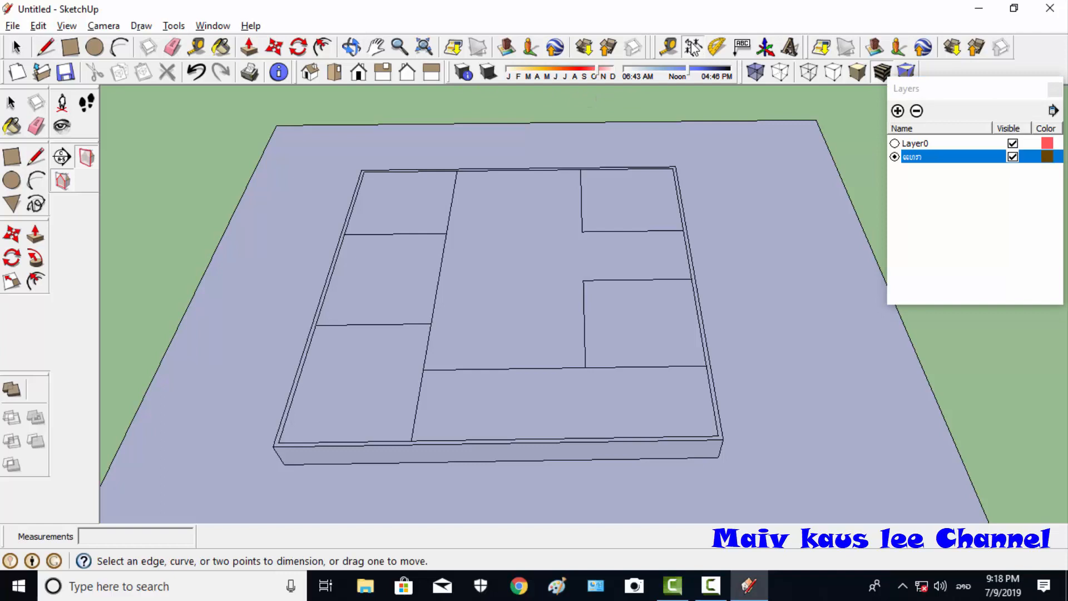
pyautogui.click(365, 172)
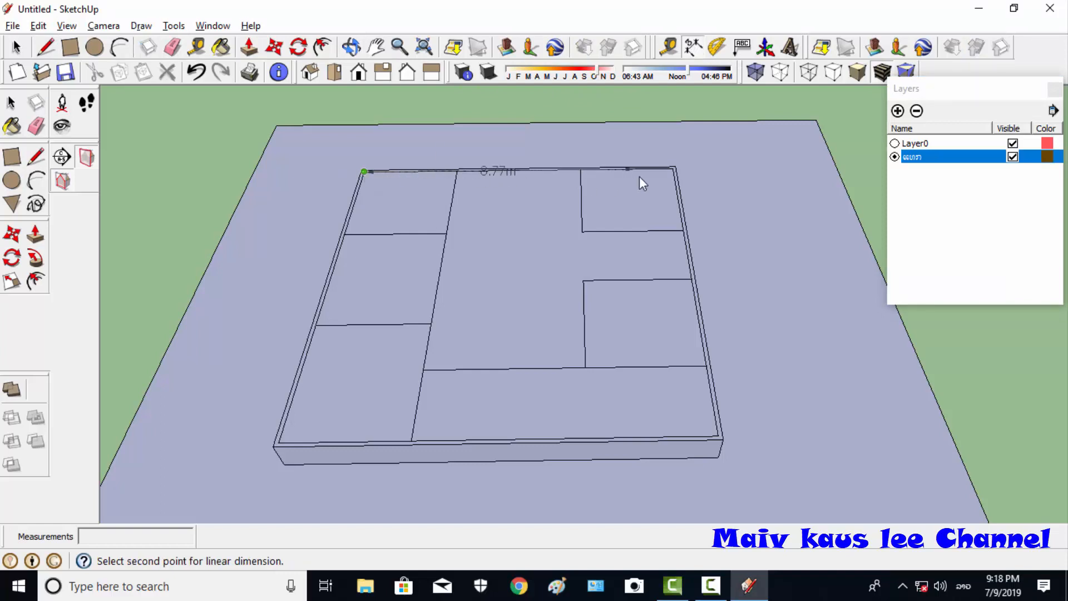
pyautogui.click(671, 167)
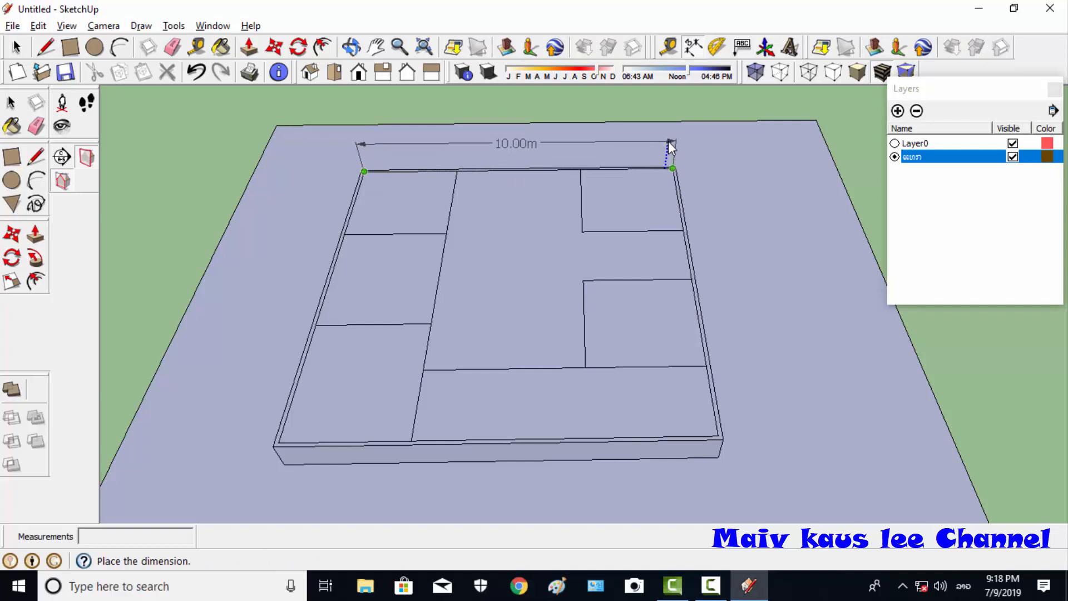
pyautogui.click(671, 148)
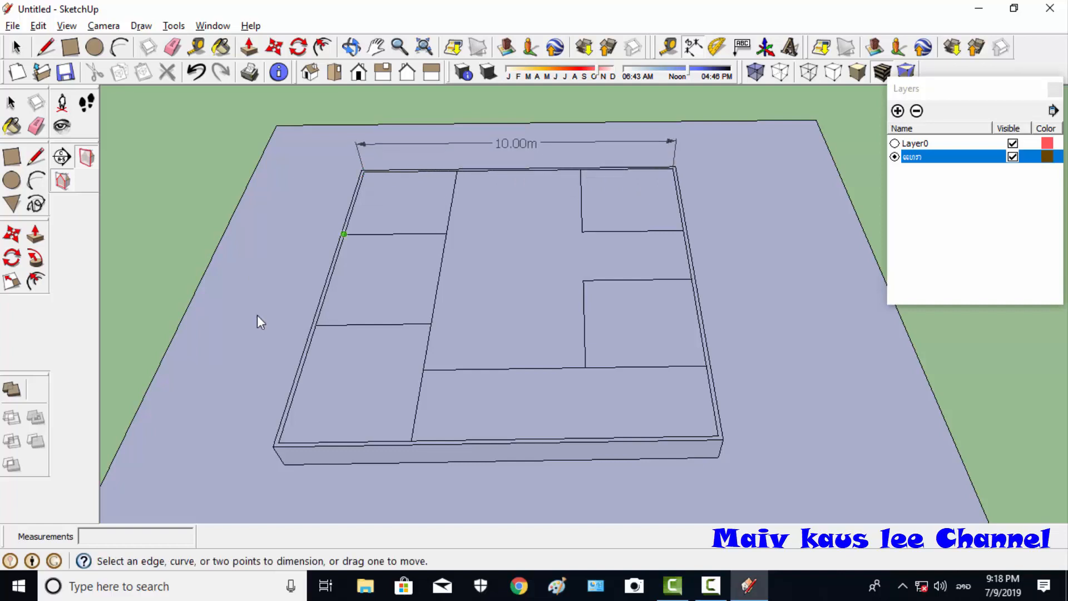
pyautogui.click(673, 173)
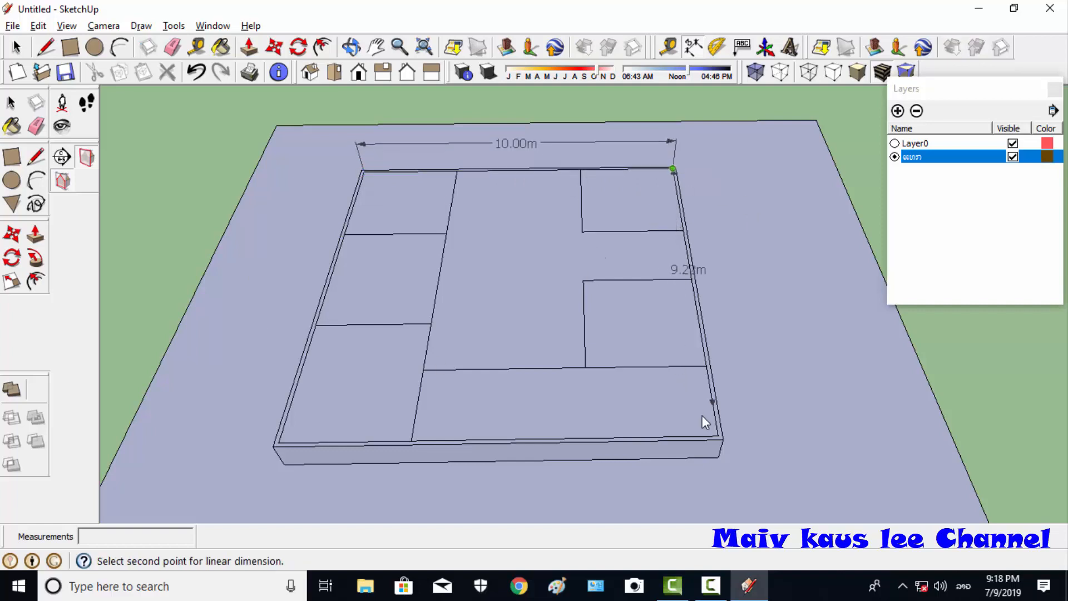
pyautogui.click(716, 432)
pyautogui.click(800, 422)
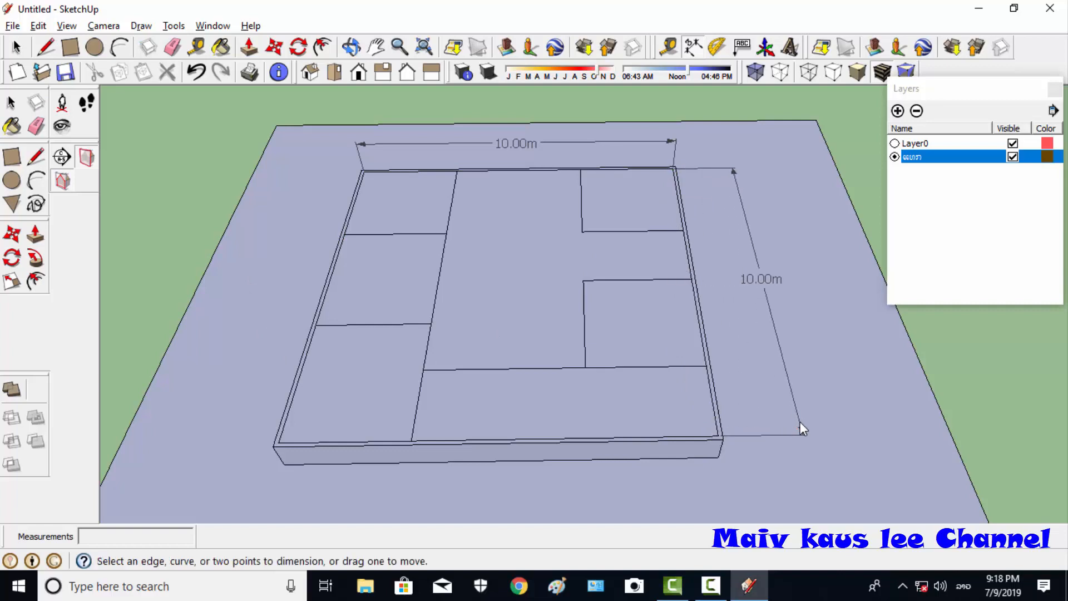
# - Dimension the inner side edges of the two separate side rooms and the gap between them, placing the chain in the central room
pyautogui.click(584, 230)
pyautogui.click(583, 172)
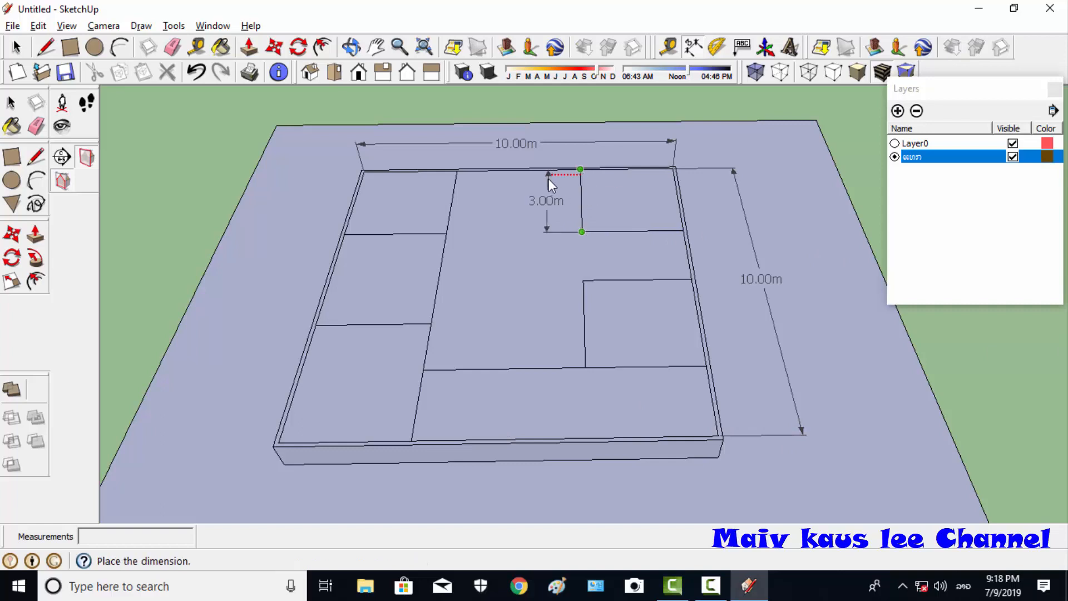
pyautogui.click(549, 178)
pyautogui.click(582, 232)
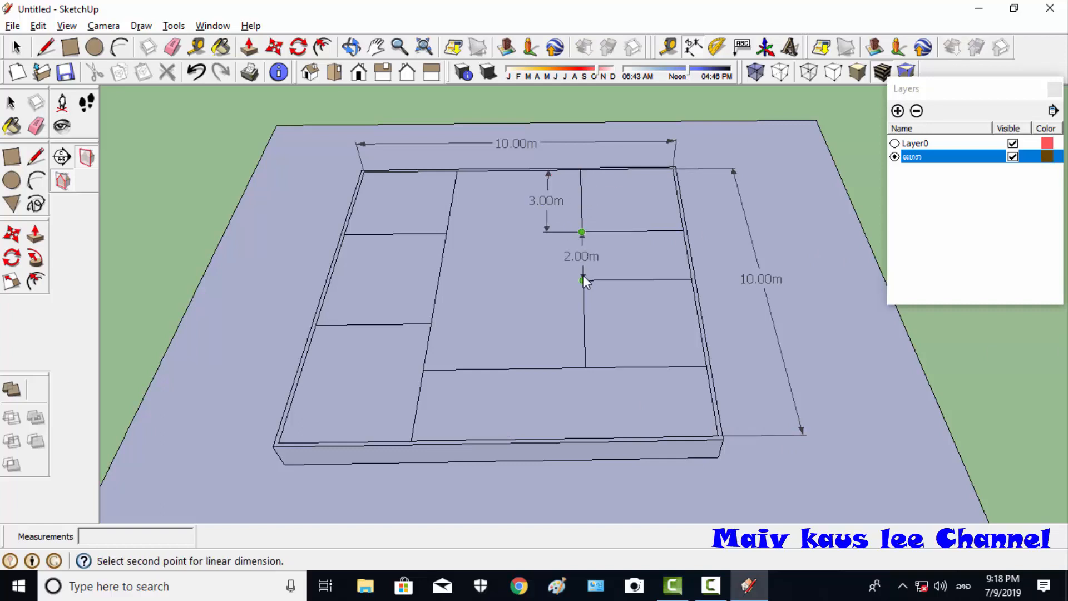
pyautogui.click(583, 280)
pyautogui.click(547, 285)
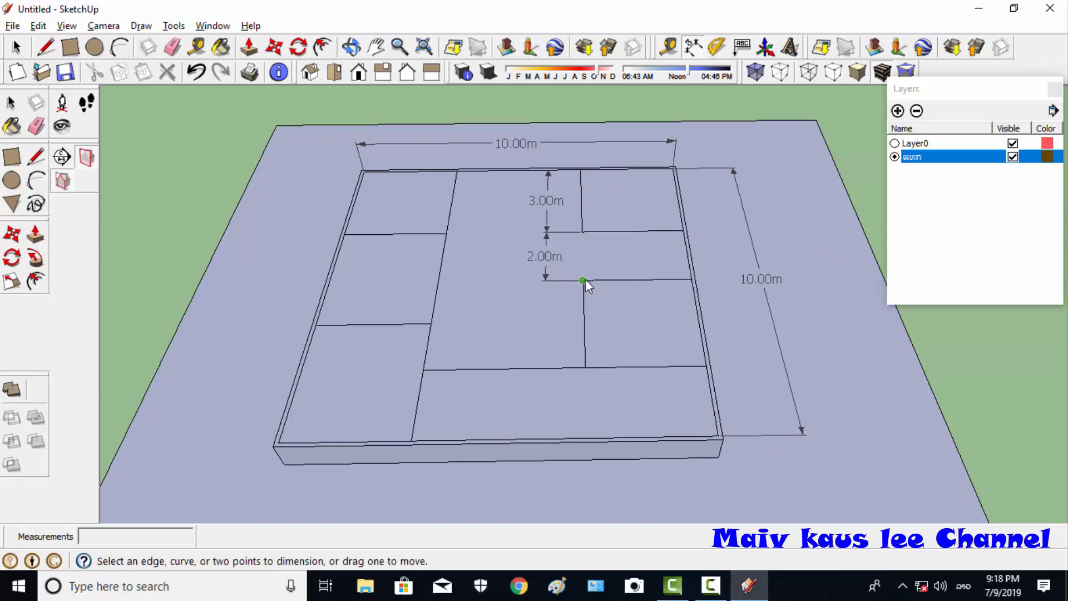
pyautogui.click(583, 281)
pyautogui.click(584, 363)
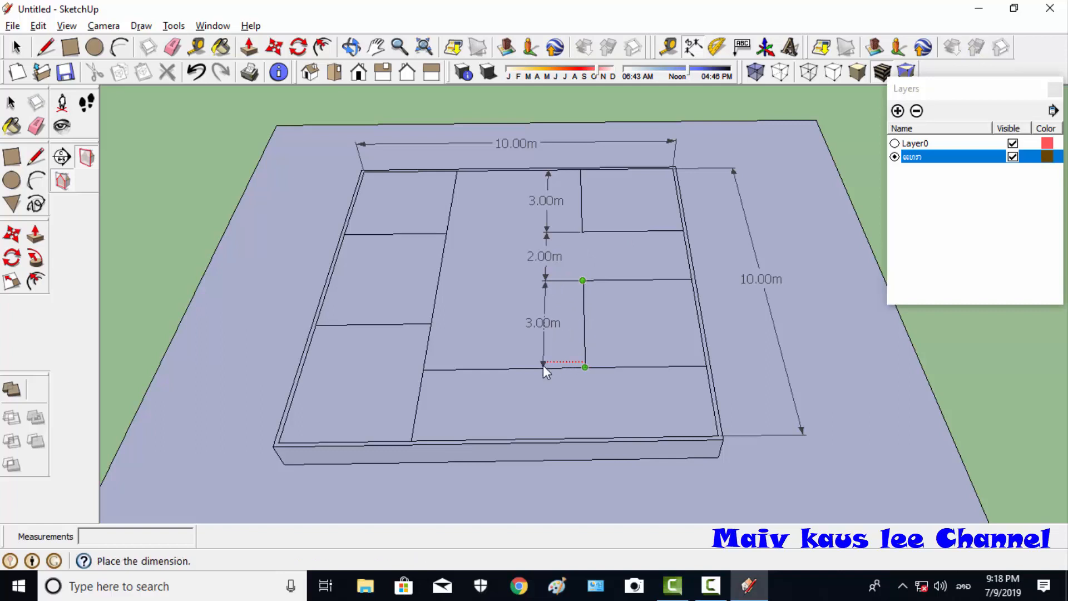
pyautogui.click(542, 365)
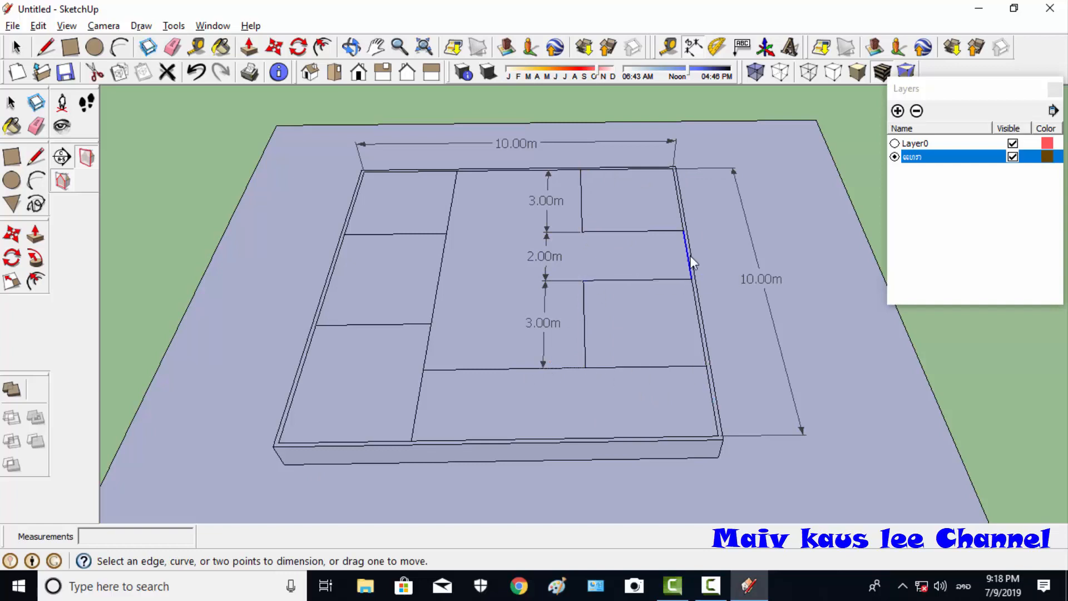
# - Dimension the width of the nearer of the two side rooms inside it, and put its side-edge dimension back in the chain
pyautogui.click(583, 281)
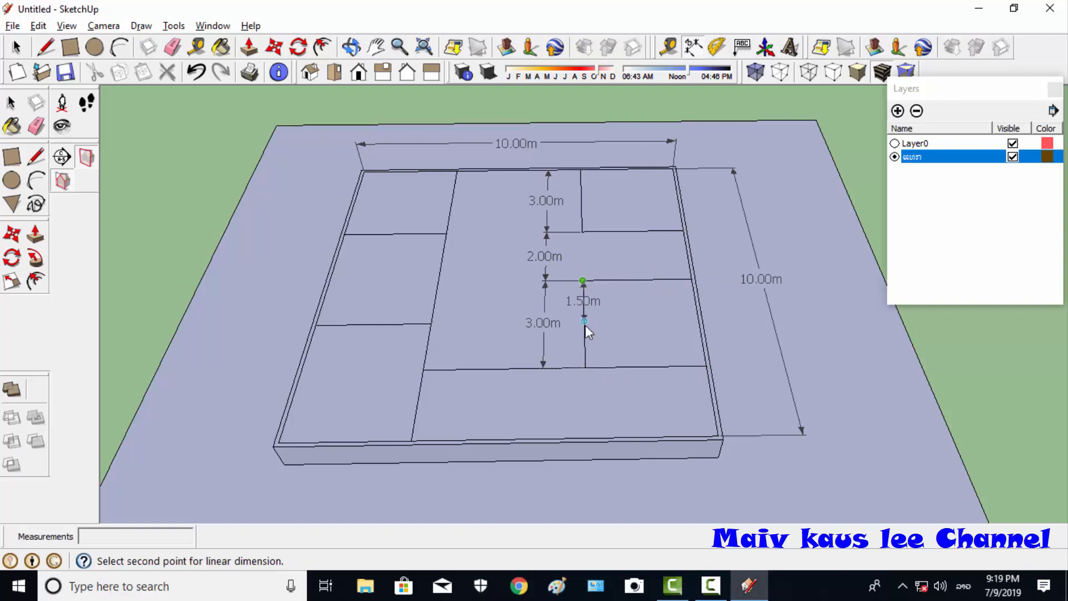
pyautogui.click(692, 279)
pyautogui.click(692, 318)
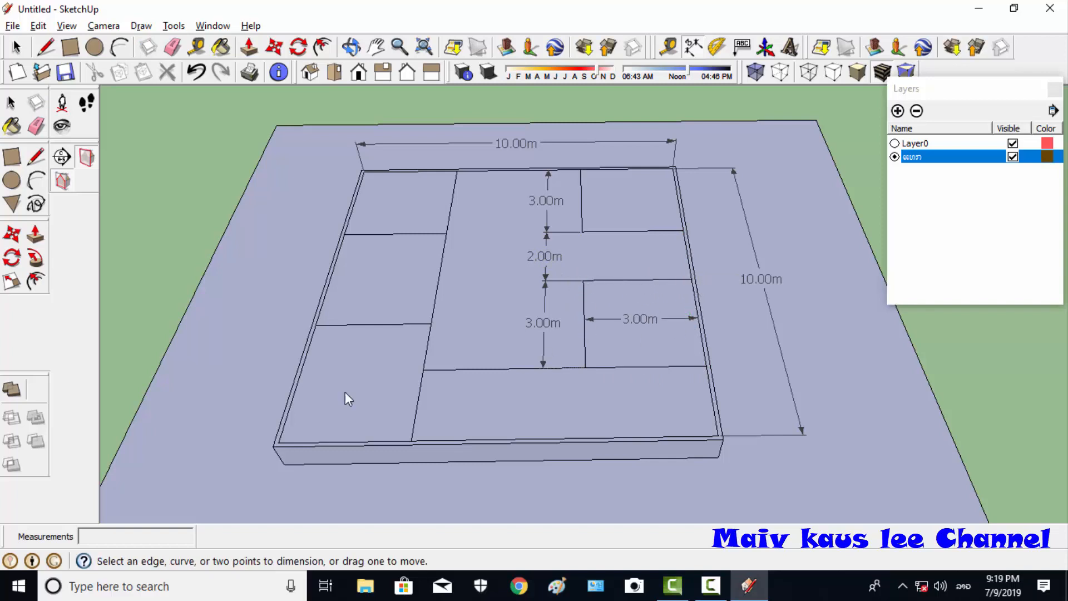
pyautogui.click(585, 368)
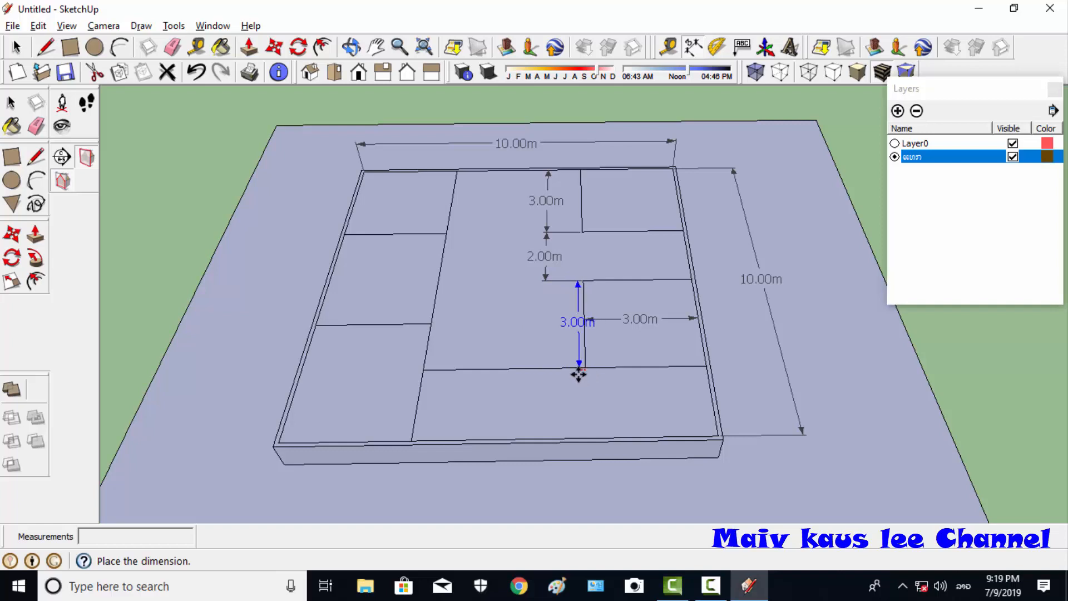
pyautogui.click(544, 366)
# - Dimension the central room's near edge and the depth of the front room, placing both dimensions inside the front room
pyautogui.click(585, 368)
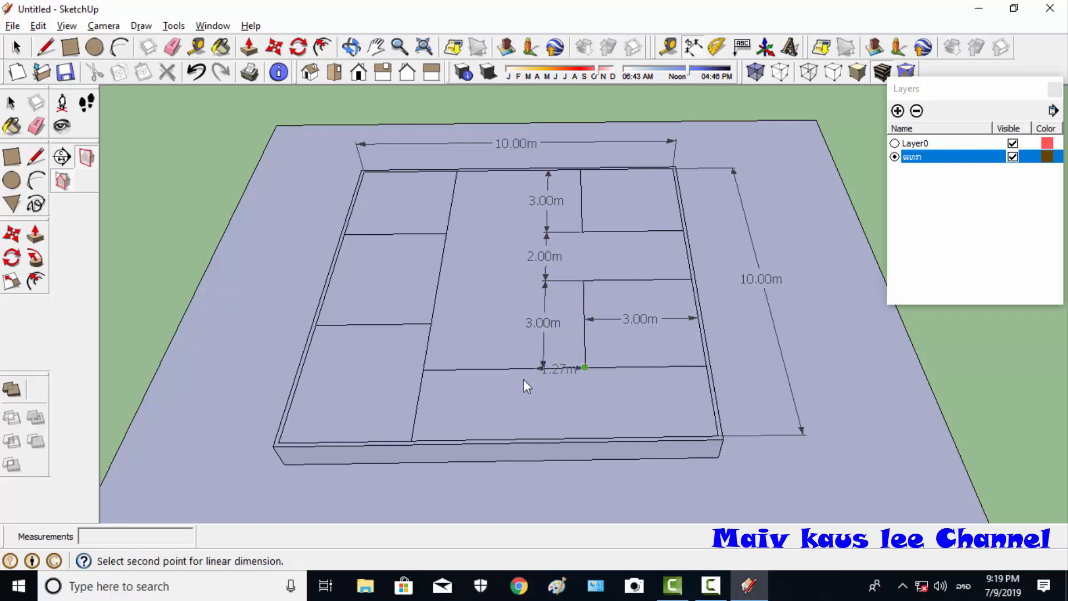
pyautogui.click(427, 371)
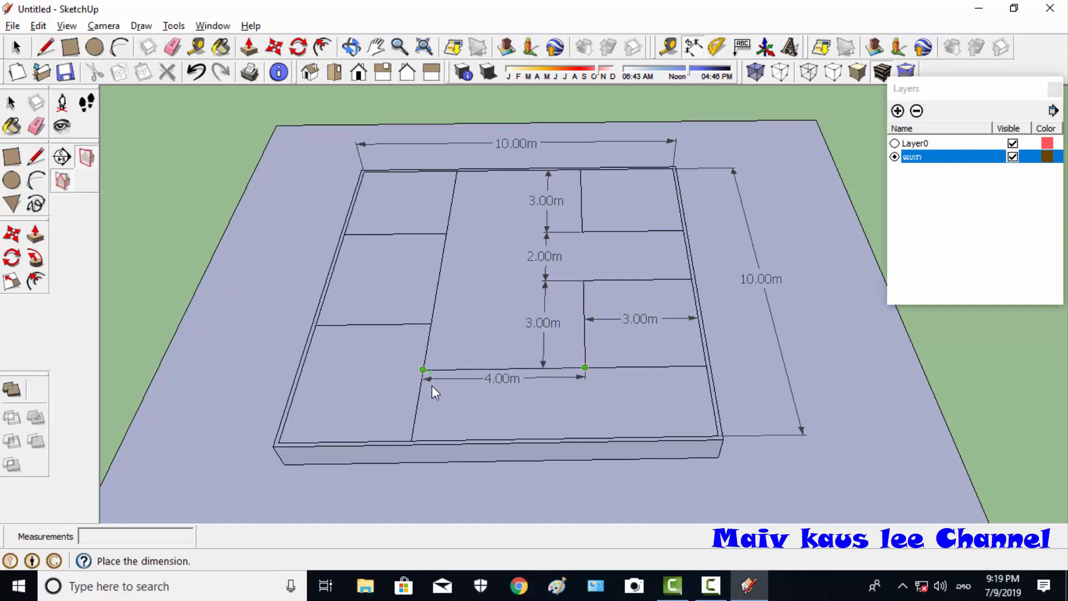
pyautogui.click(432, 389)
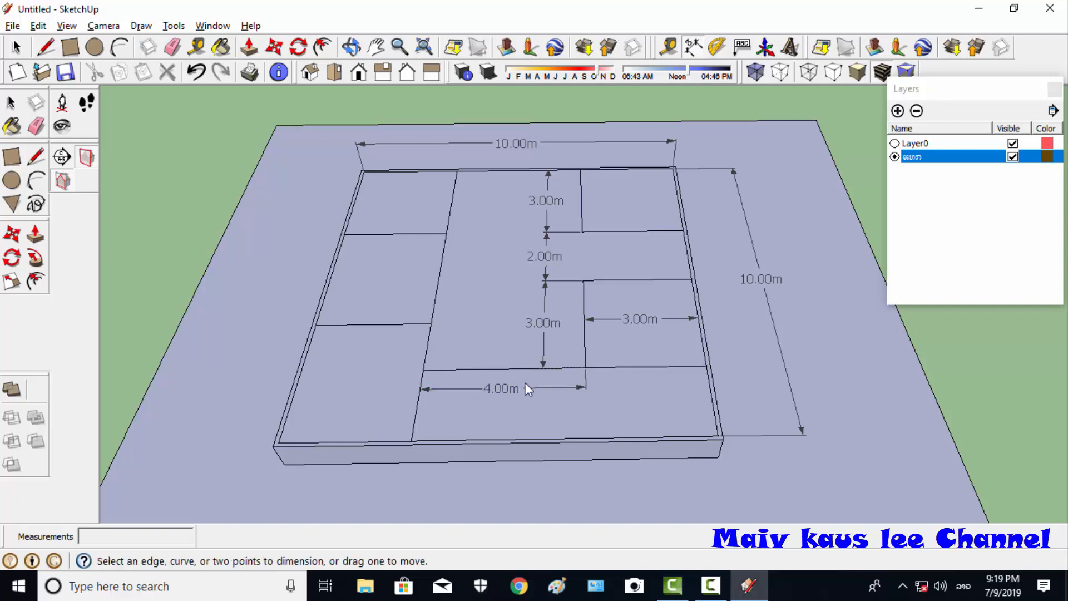
pyautogui.click(423, 369)
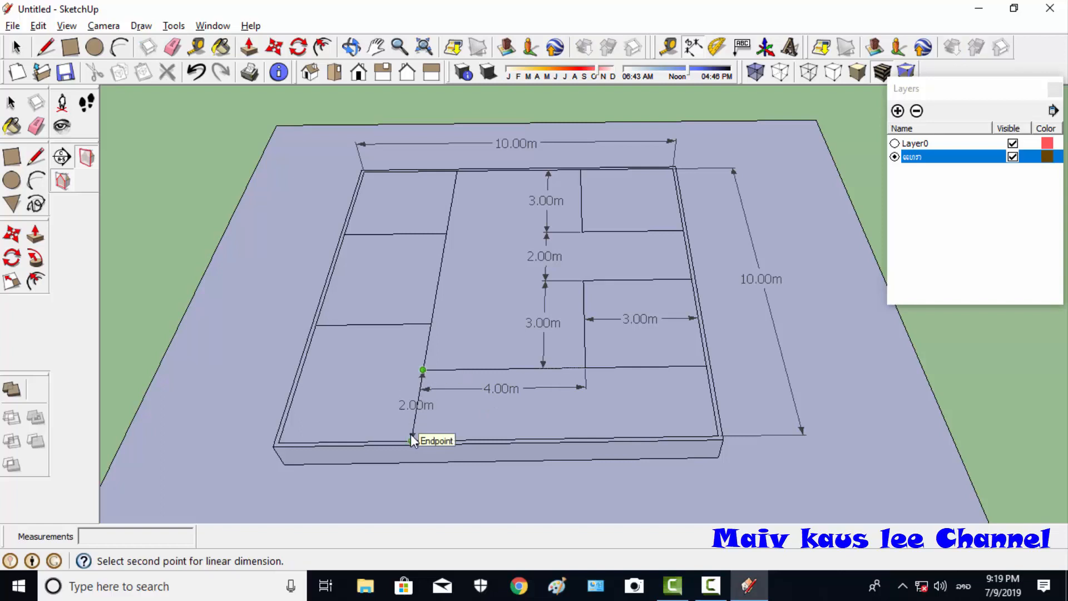
pyautogui.click(412, 440)
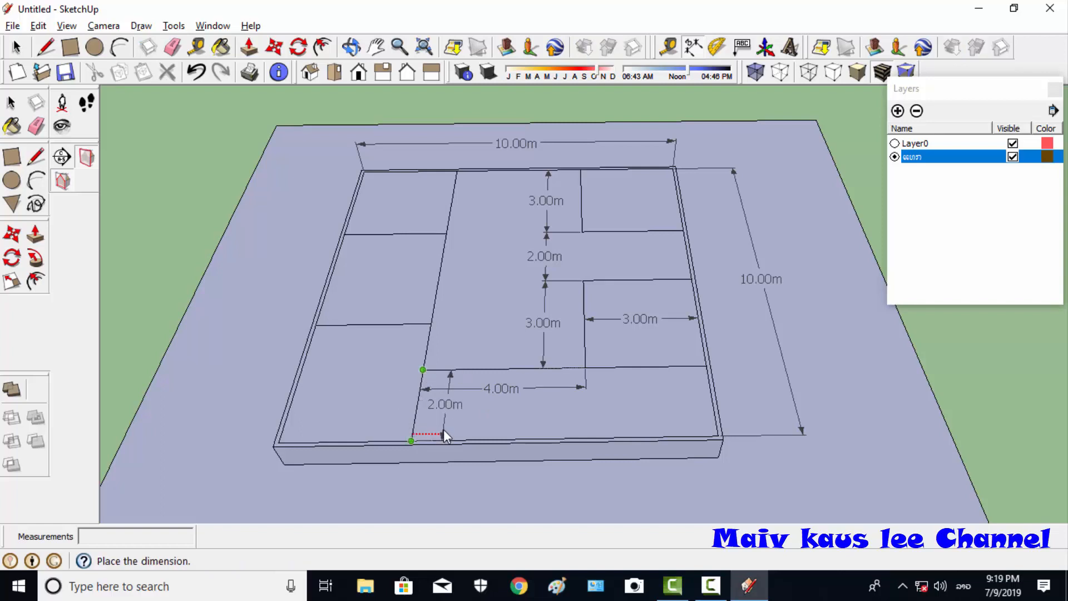
pyautogui.click(443, 429)
# - Dimension the width of the near corner room in the three-room row, placing the dimension inside the room
pyautogui.click(413, 441)
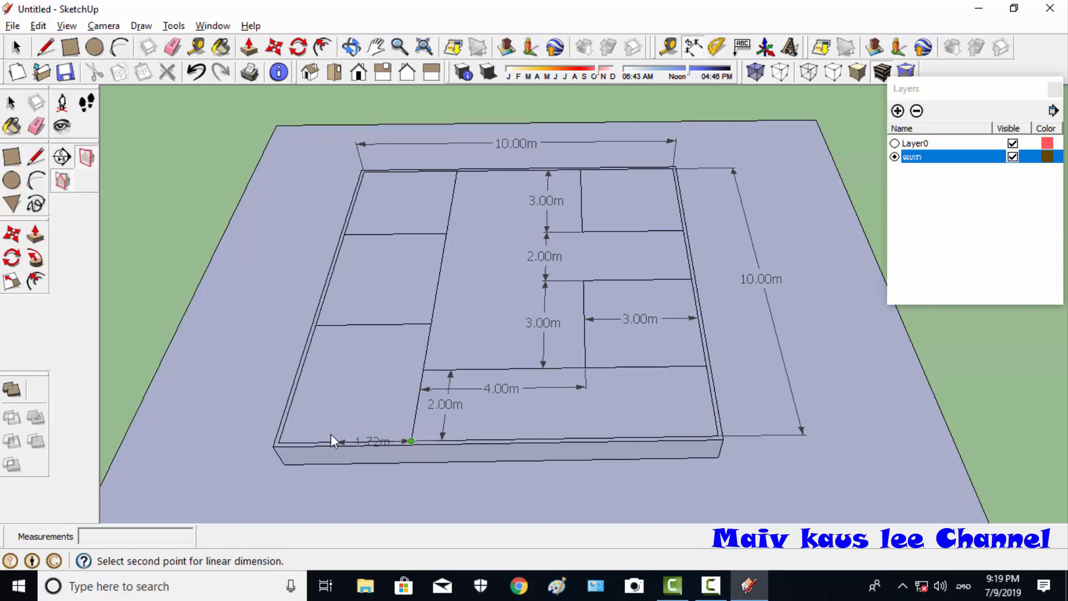
pyautogui.click(280, 443)
pyautogui.click(290, 419)
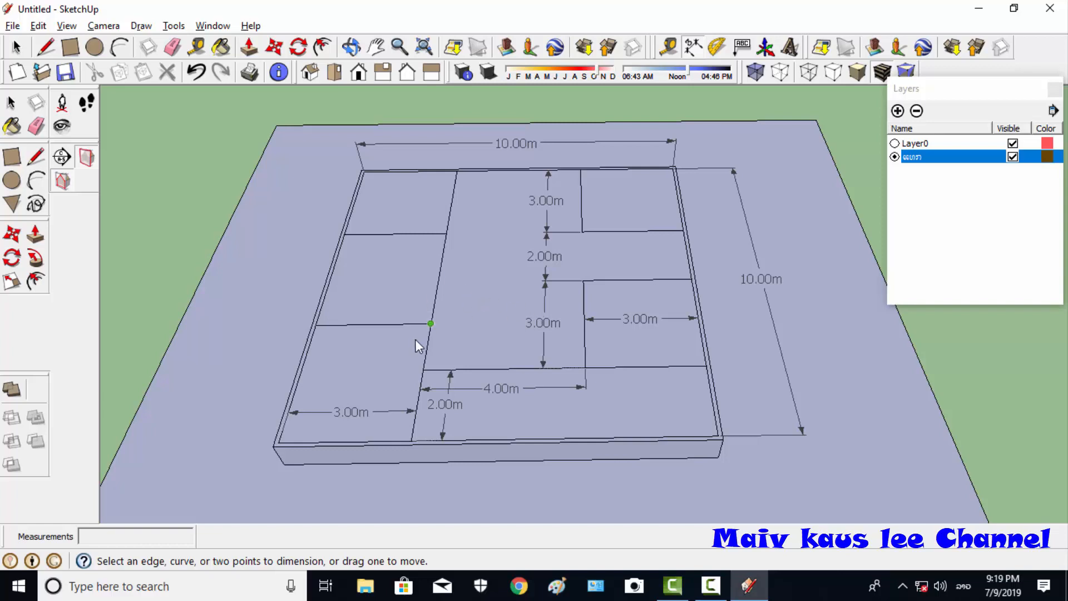
# - Dimension the outer side length of each room in the three-room row, placing all three dimensions outside the block
pyautogui.click(314, 328)
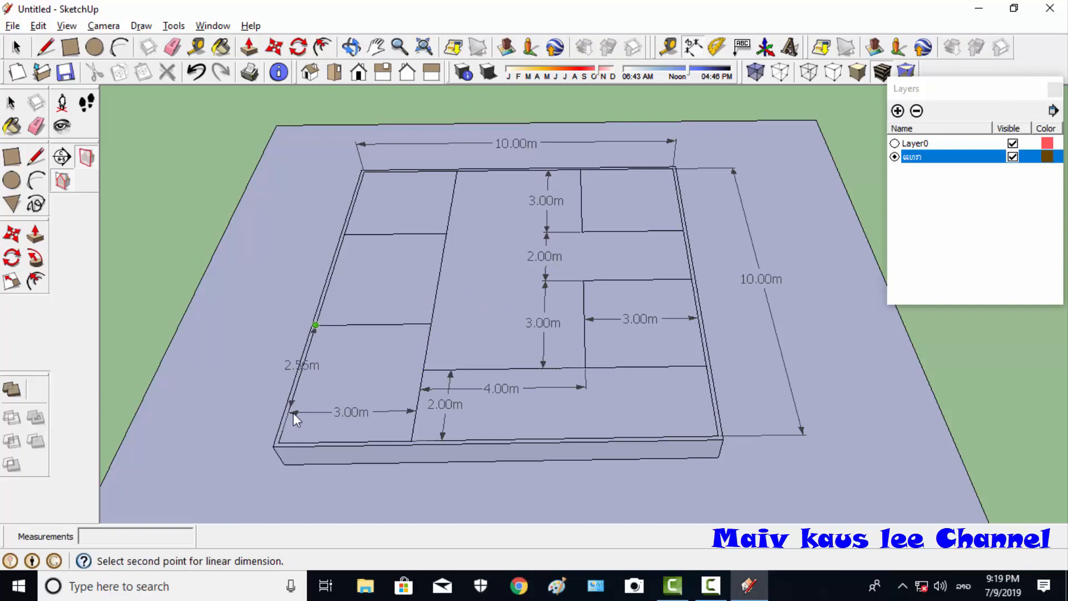
pyautogui.click(280, 442)
pyautogui.click(235, 440)
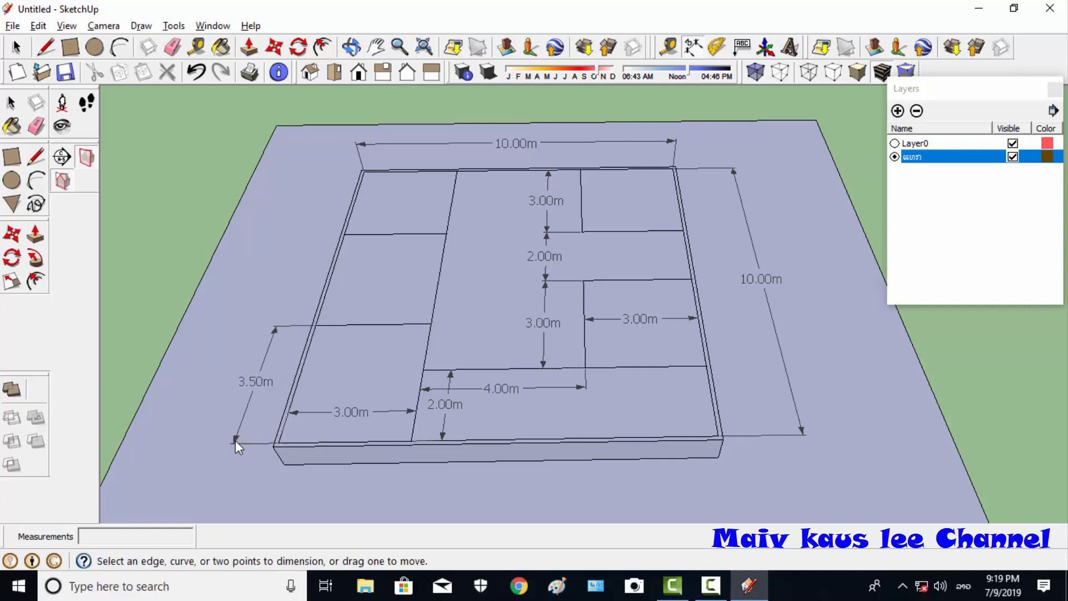
pyautogui.click(315, 326)
pyautogui.click(347, 234)
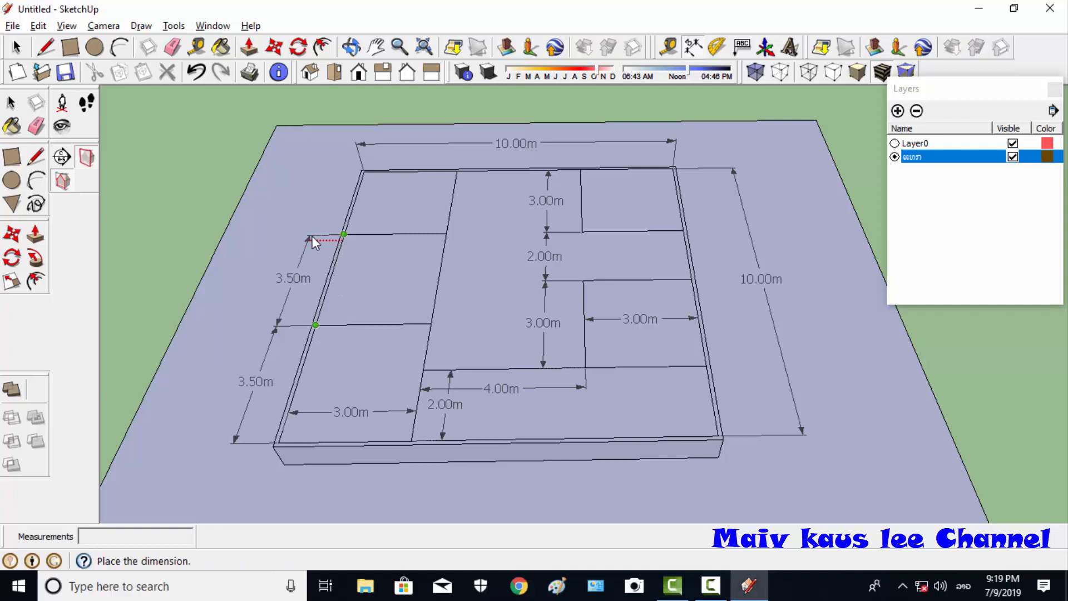
pyautogui.click(312, 236)
pyautogui.click(344, 235)
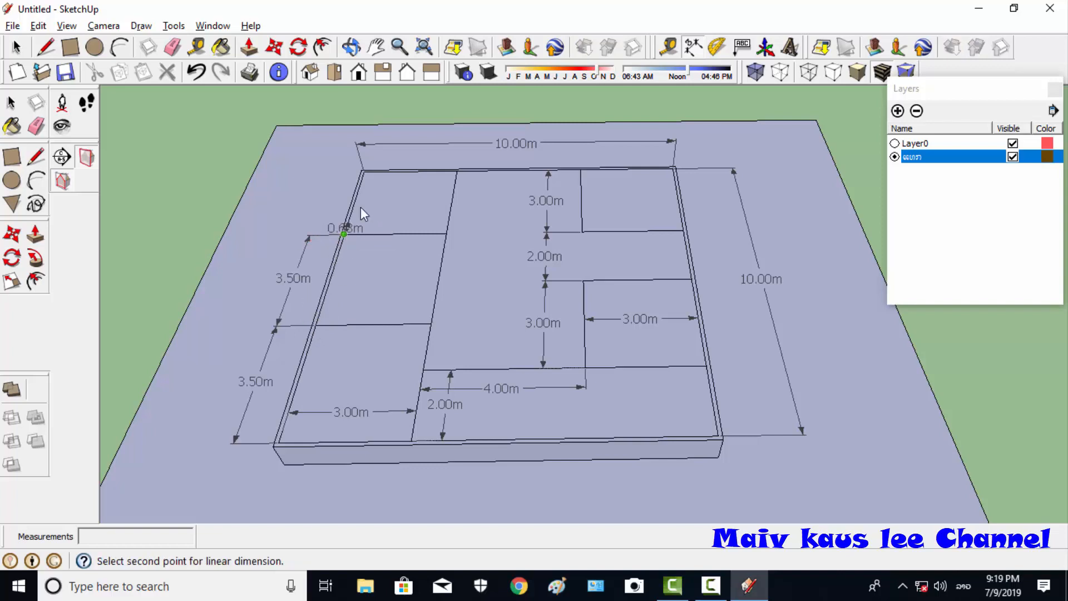
pyautogui.click(369, 178)
pyautogui.click(335, 177)
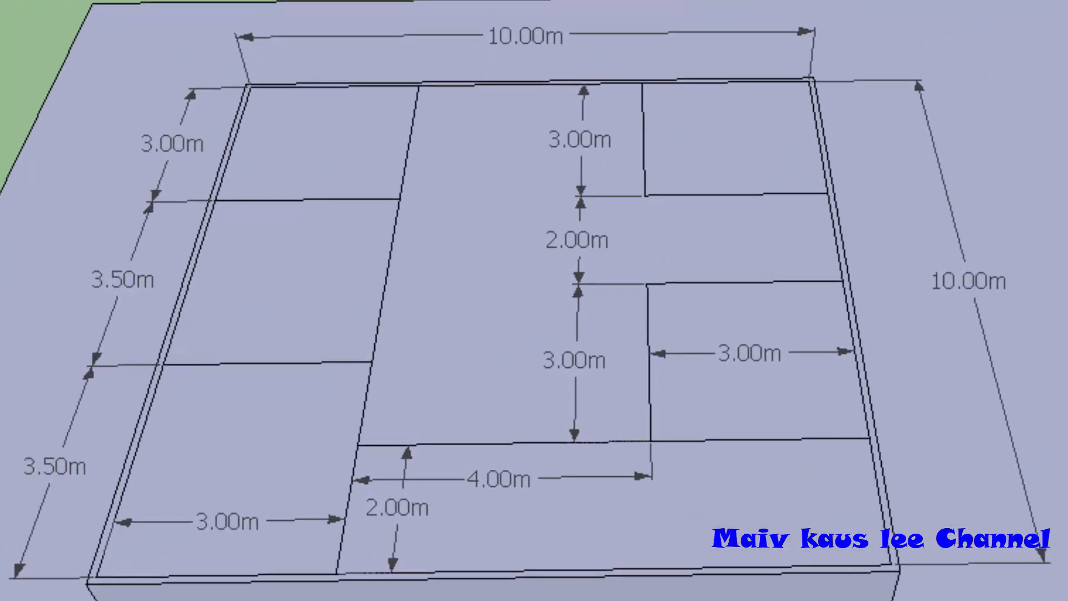
# - Add a new layer named ຝາ and make it the active layer
pyautogui.moveTo(986, 515)
pyautogui.mouseDown(button='middle')
pyautogui.moveTo(663, 410)
pyautogui.moveTo(166, 325)
pyautogui.moveTo(529, 592)
pyautogui.moveTo(1057, 593)
pyautogui.moveTo(887, 549)
pyautogui.moveTo(417, 494)
pyautogui.moveTo(331, 534)
pyautogui.mouseUp(button='middle')
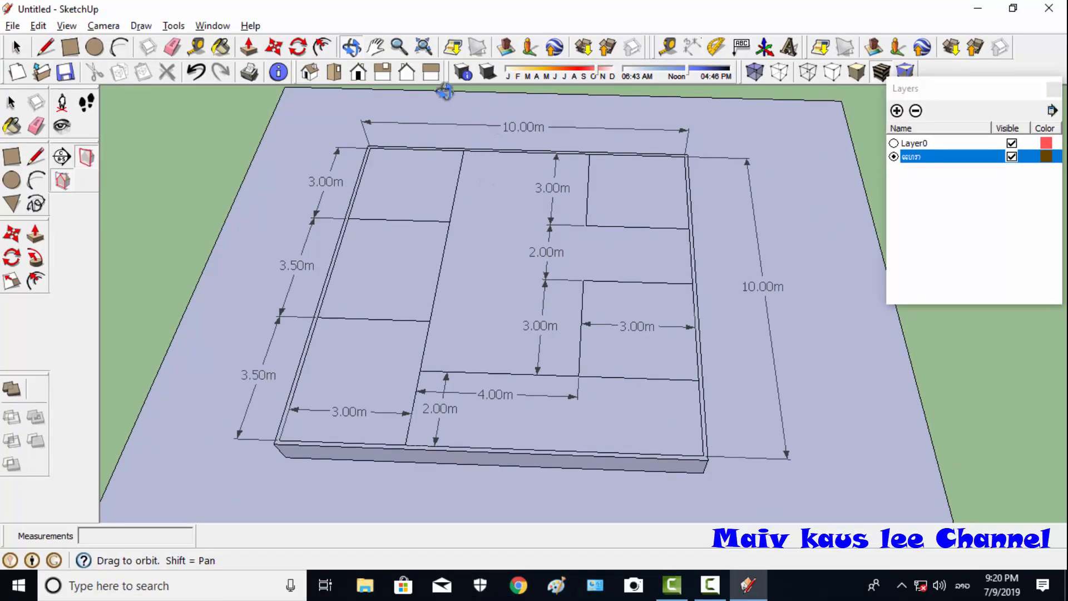
pyautogui.moveTo(444, 312); pyautogui.dragTo(555, 371)
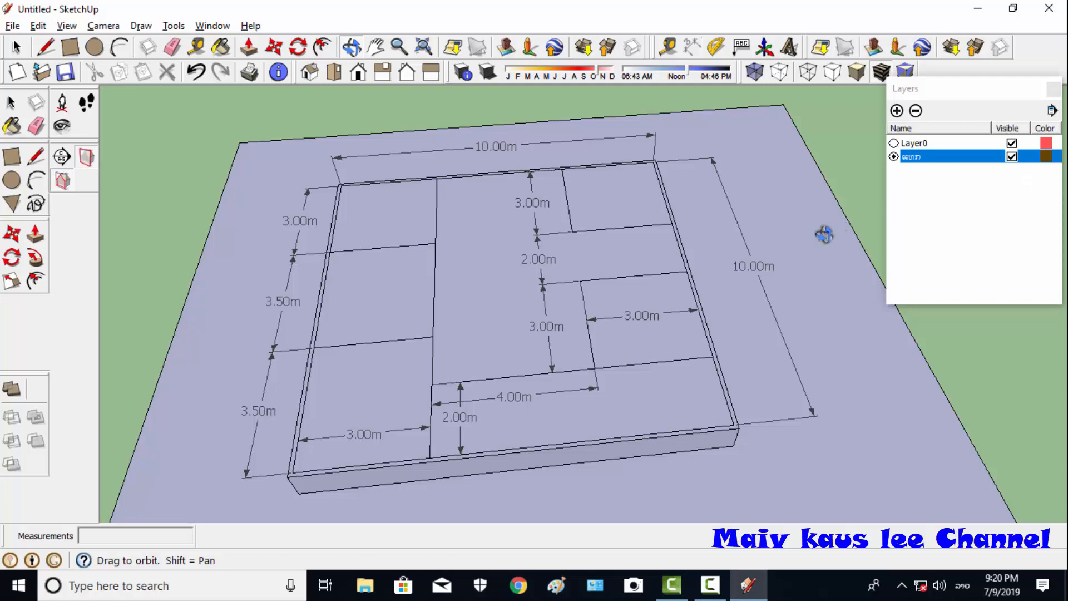
pyautogui.click(898, 112)
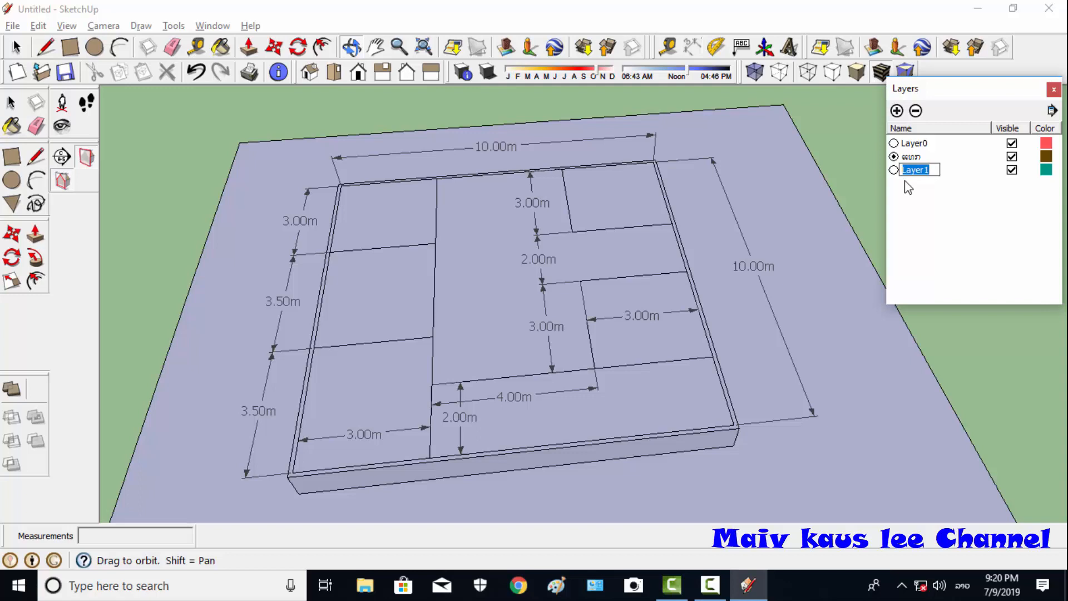
pyautogui.write('ຝາ')
pyautogui.click(894, 170)
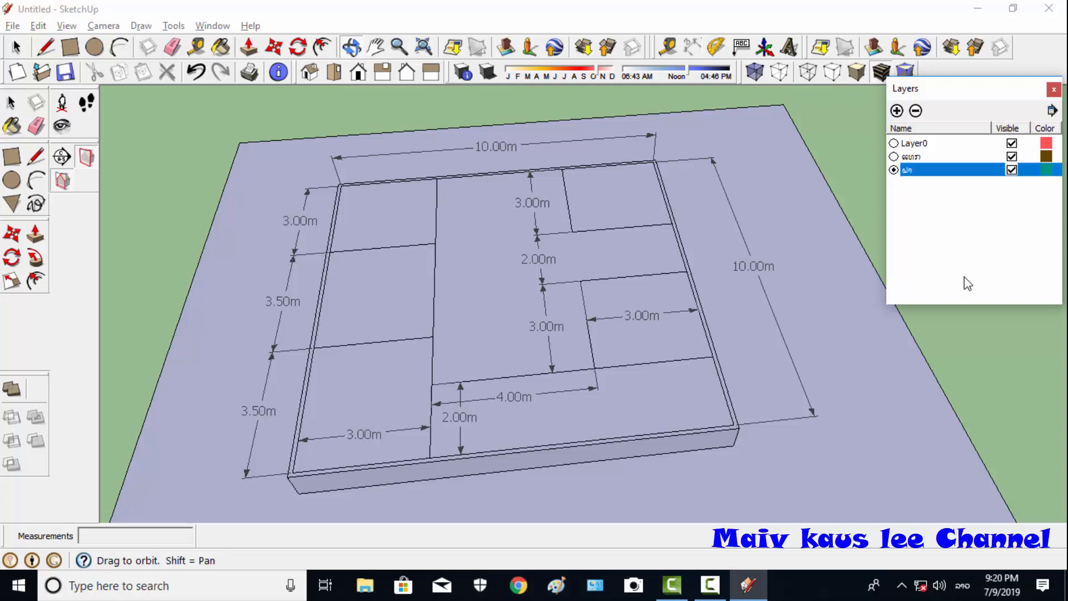
# - Hide the layer that holds the dimensions and select the ຝາ layer
pyautogui.click(1012, 156)
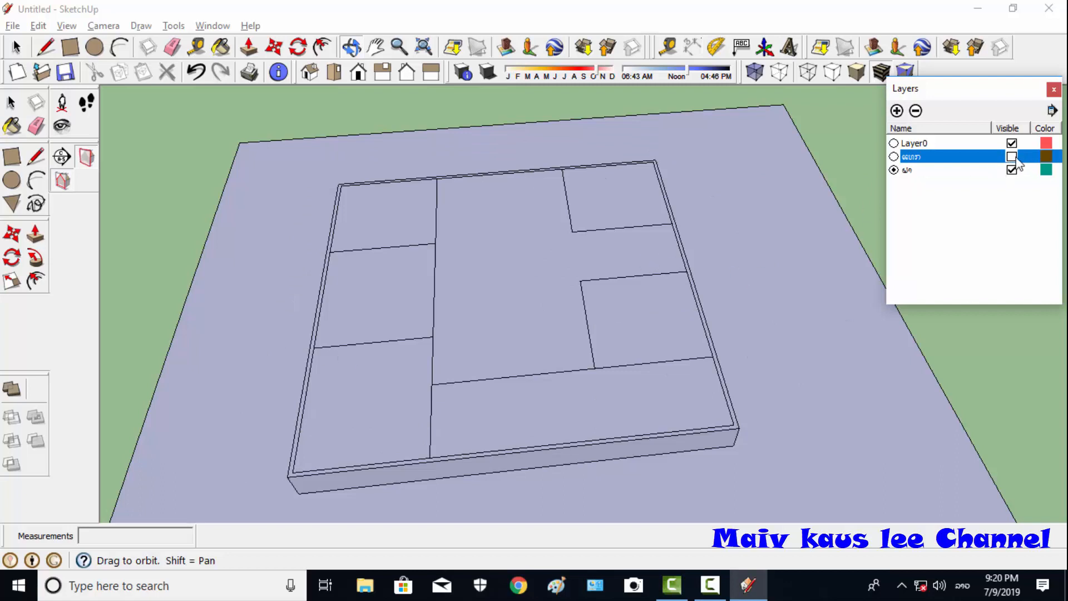
pyautogui.click(1012, 157)
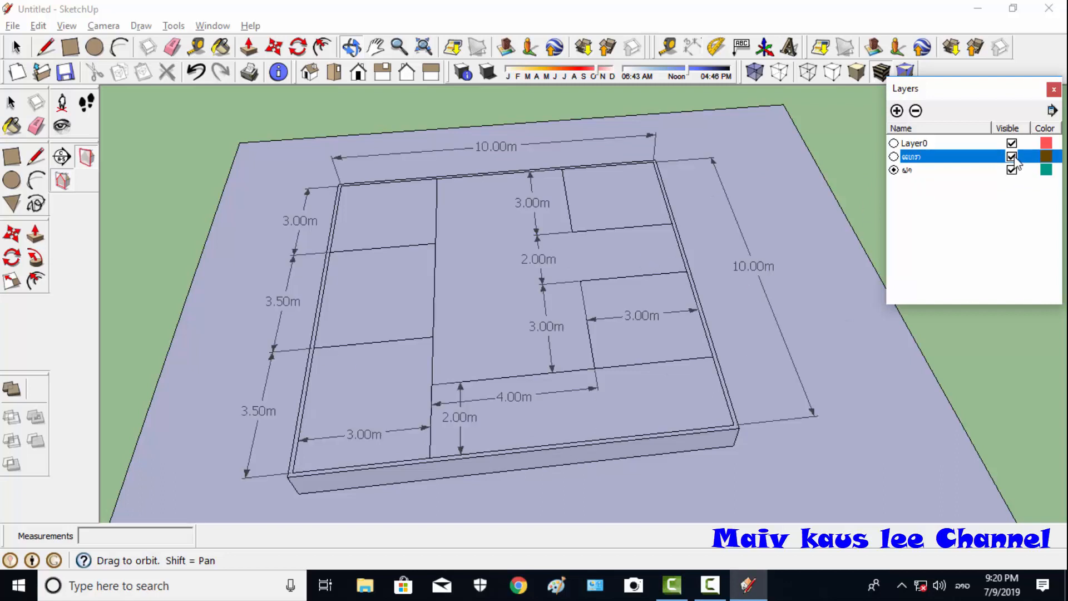
pyautogui.click(1012, 157)
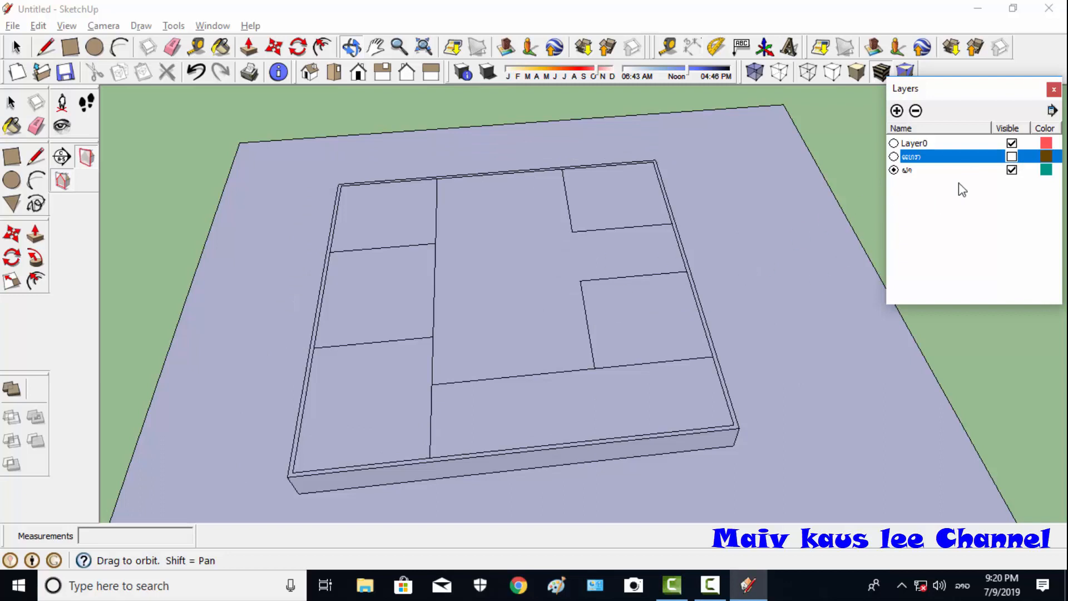
pyautogui.click(975, 171)
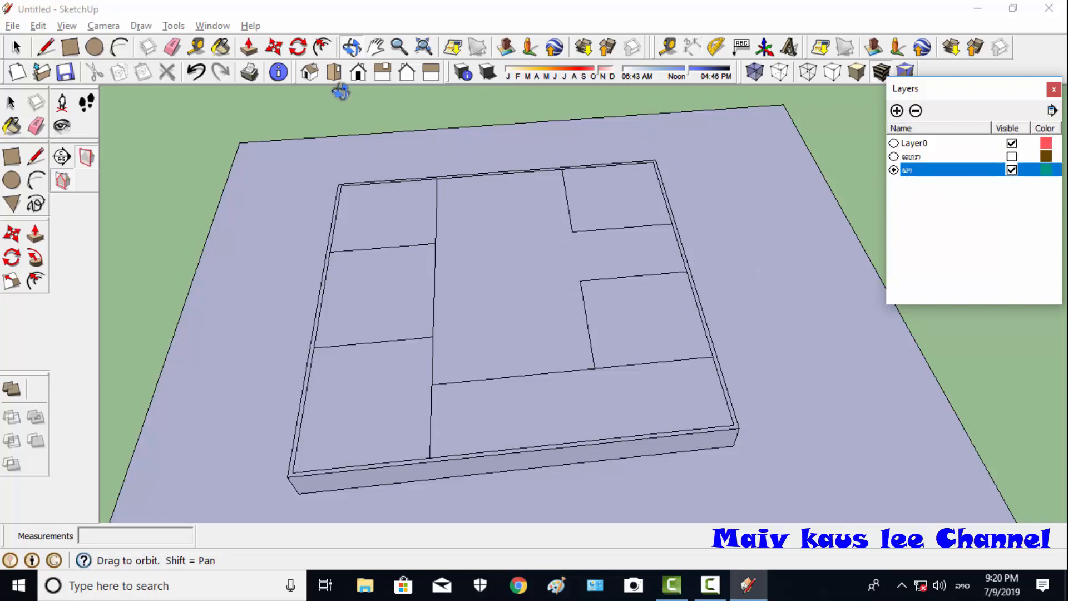
# - Draw a 3.5 m vertical edge upward from the inner far corner of the base, beside the small corner room
pyautogui.click(349, 49)
pyautogui.moveTo(549, 206); pyautogui.dragTo(599, 290)
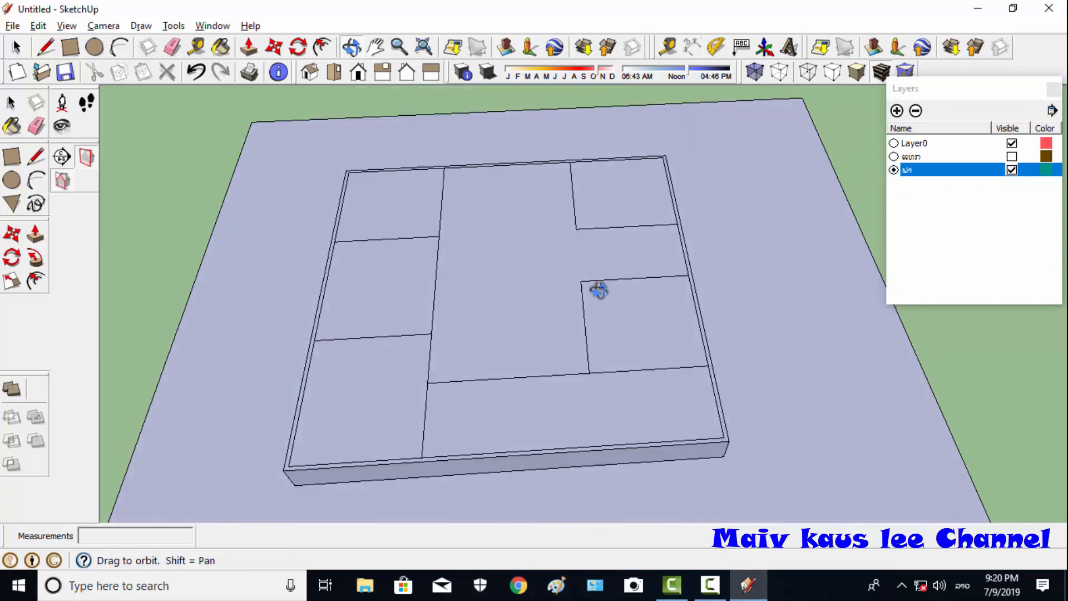
pyautogui.moveTo(543, 246); pyautogui.dragTo(370, 329)
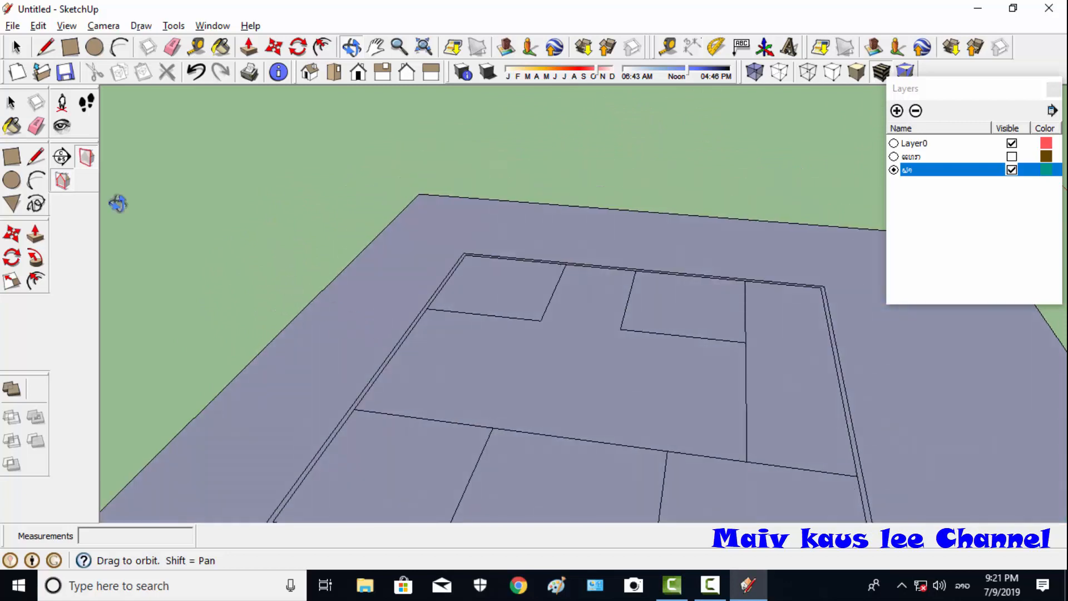
pyautogui.click(46, 47)
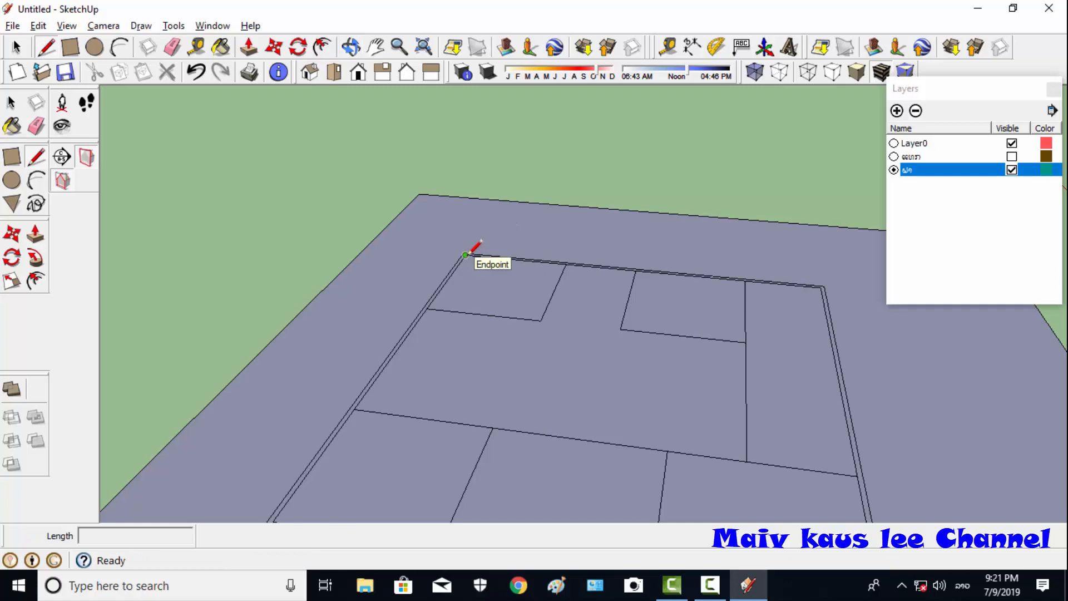
pyautogui.scroll(2, 467, 254)
pyautogui.scroll(3, 466, 254)
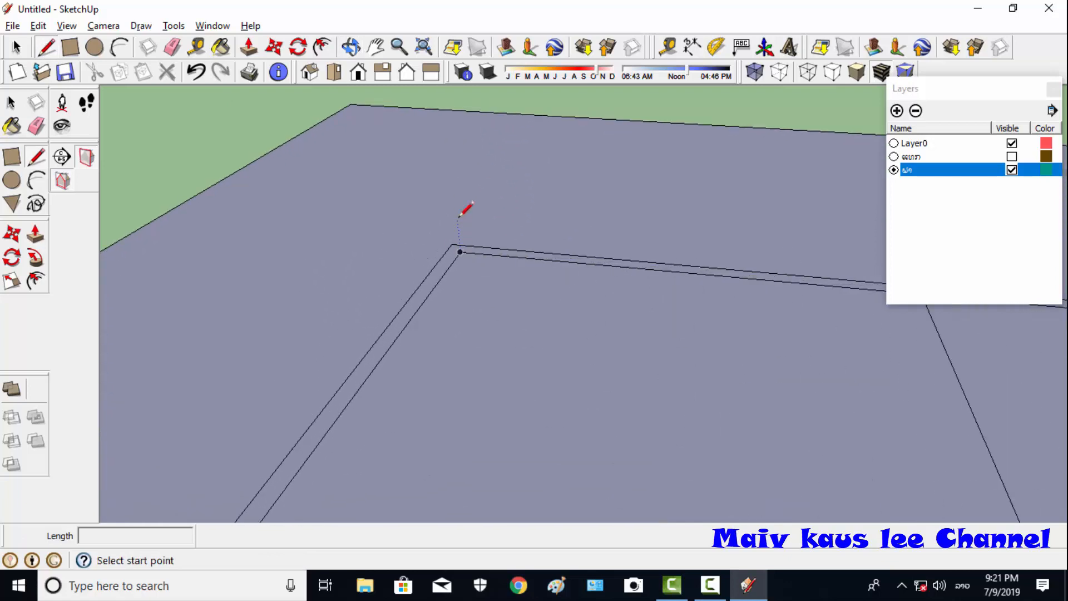
pyautogui.click(460, 251)
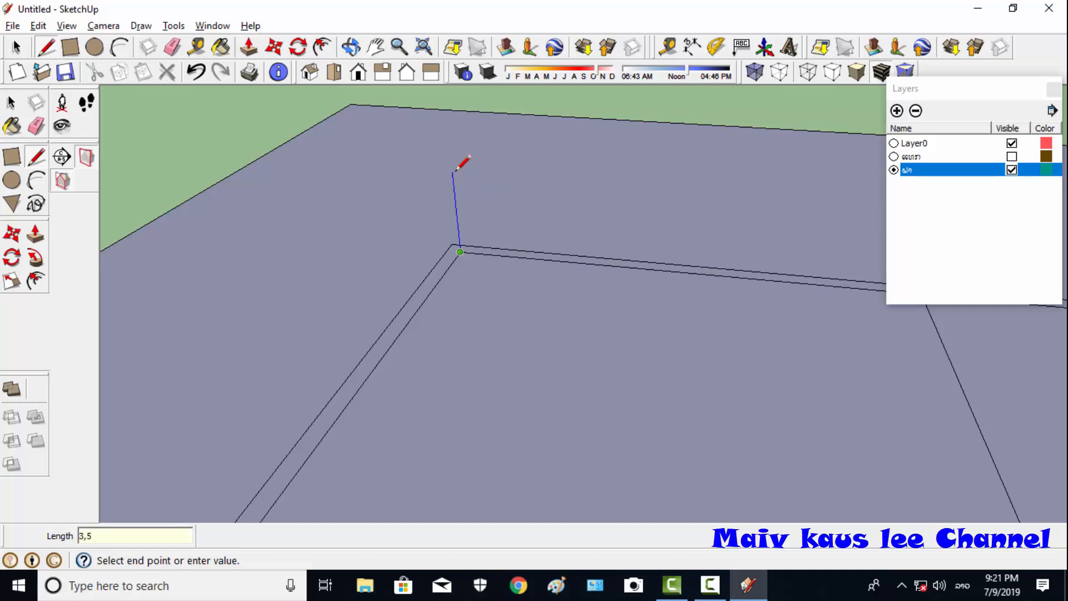
pyautogui.press('Return')
pyautogui.hotkey('alt', 'shift')
pyautogui.press('Return')
# - Draw an 8 m horizontal top edge from the vertical edge and close the wall face down to the room divider line
pyautogui.scroll(-5, 456, 170)
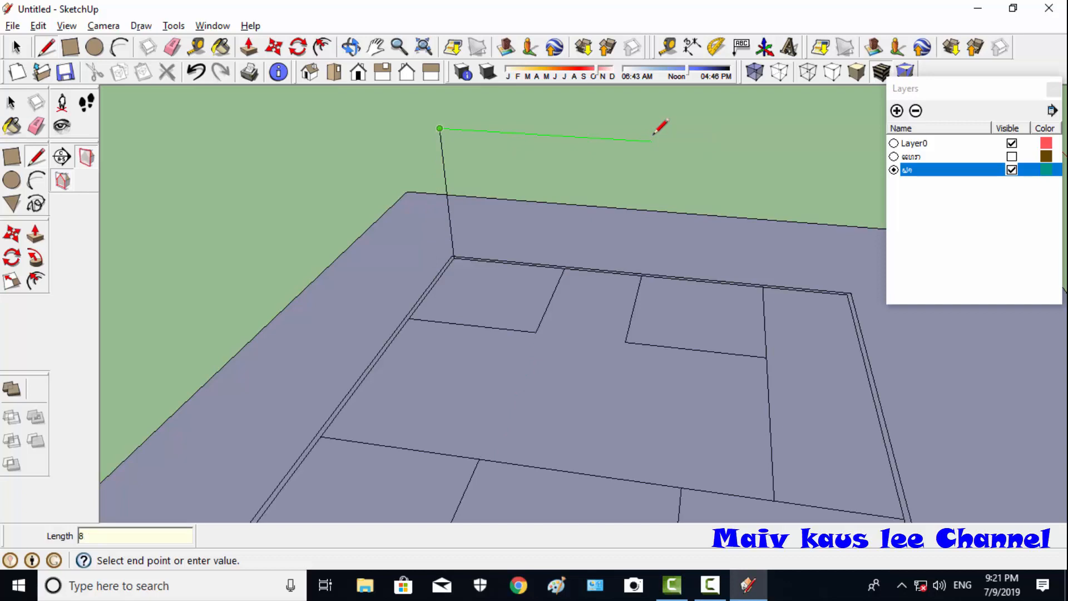
pyautogui.press('Return')
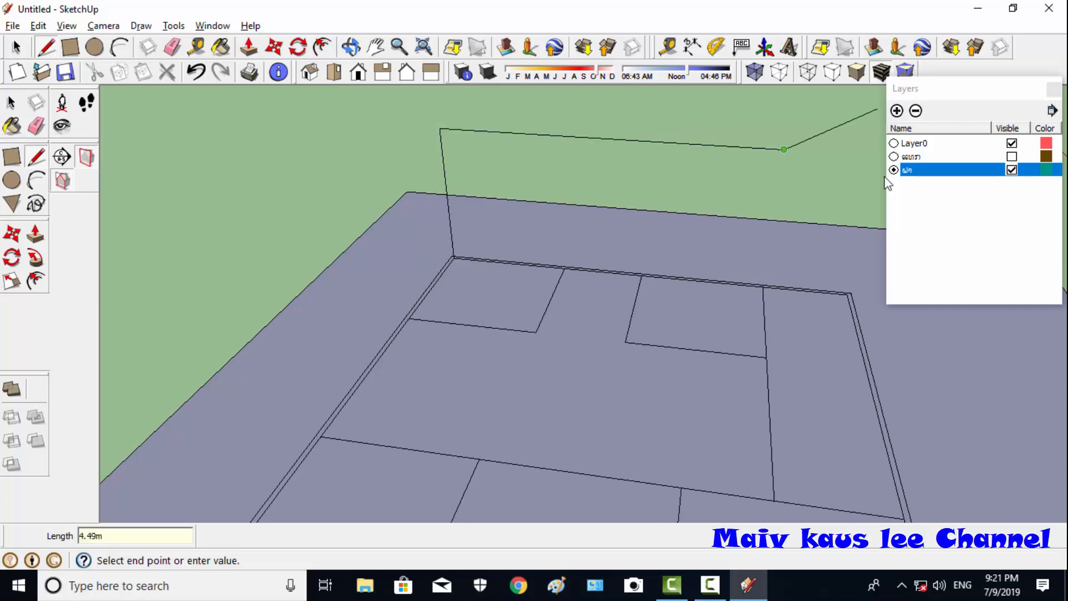
pyautogui.click(772, 289)
# - Draw the adjoining 10 m long side wall, 3.5 m high, from the opposite inner base corner to the first wall's top corner
pyautogui.click(350, 47)
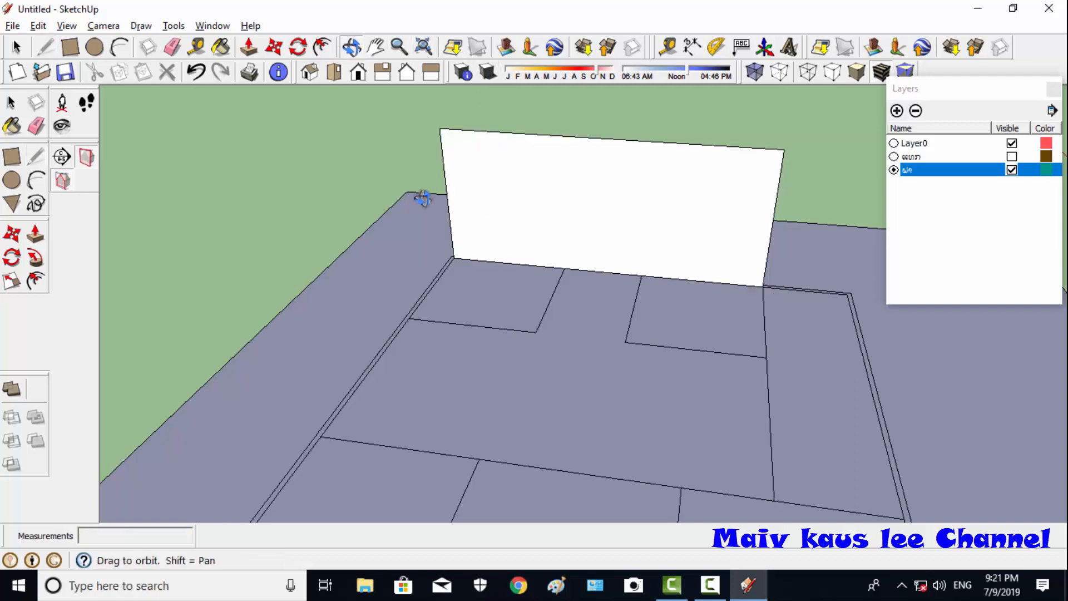
pyautogui.moveTo(423, 198); pyautogui.dragTo(508, 317)
pyautogui.moveTo(474, 401); pyautogui.dragTo(404, 379)
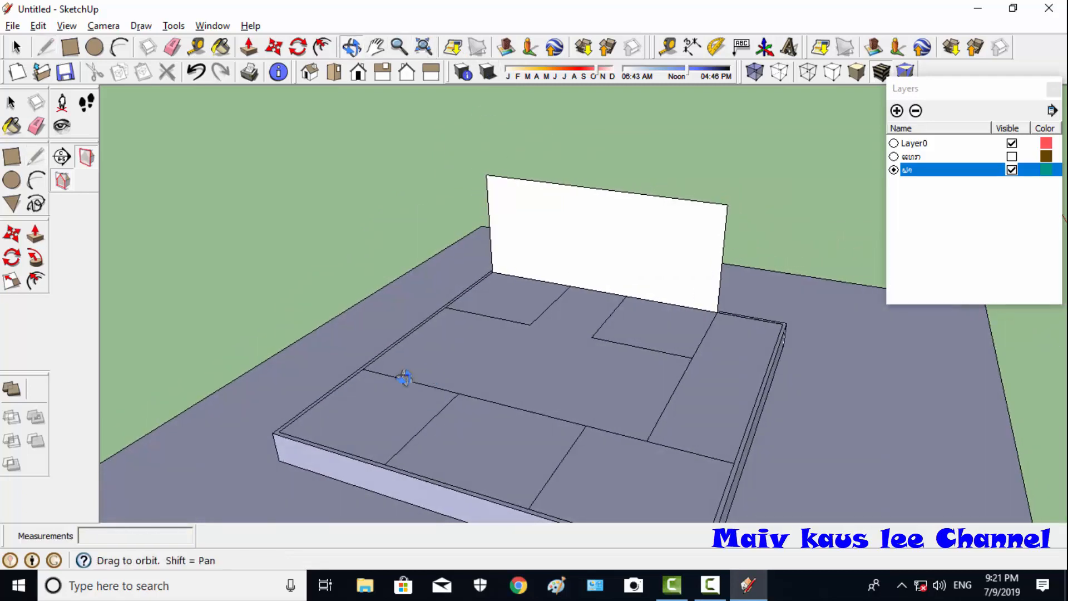
pyautogui.click(47, 47)
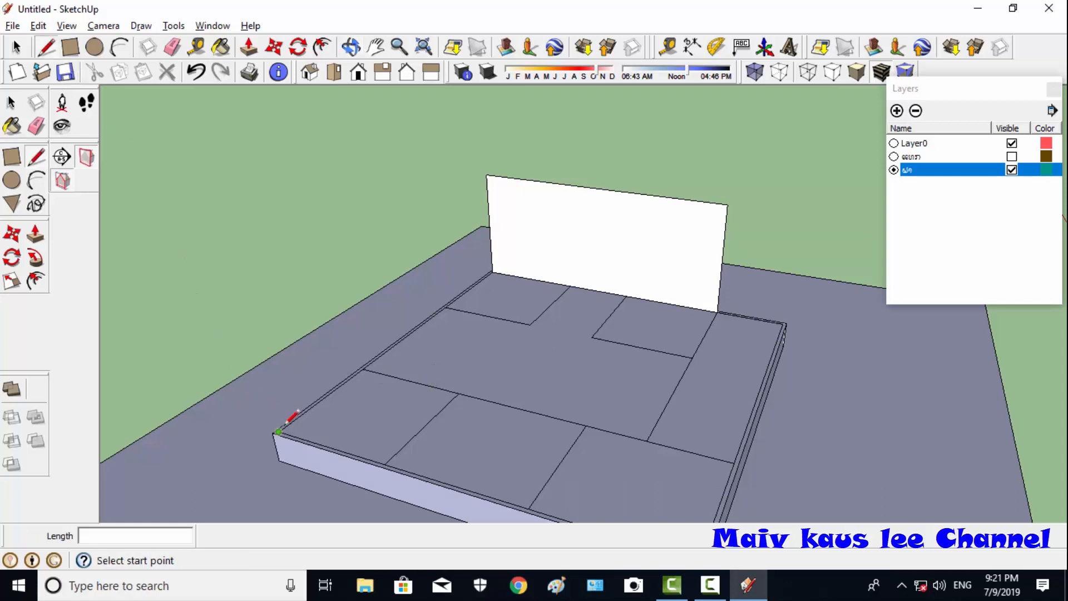
pyautogui.click(280, 430)
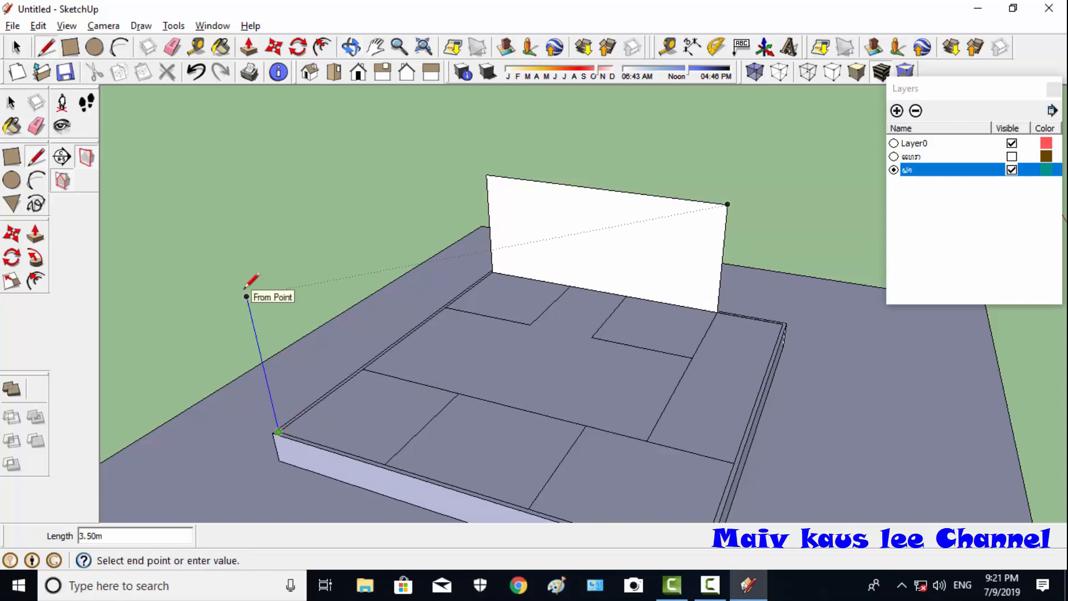
pyautogui.click(246, 297)
pyautogui.click(488, 175)
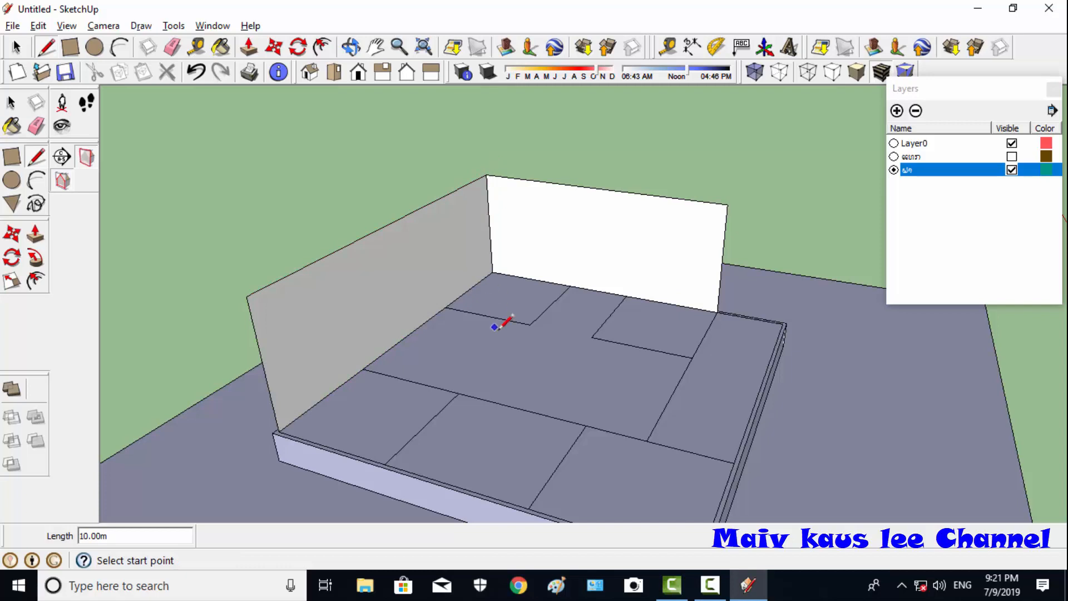
# - Draw the 7 m and 2 m walls enclosing the recessed porch strip, matching the height of the existing walls
pyautogui.scroll(-2, 494, 327)
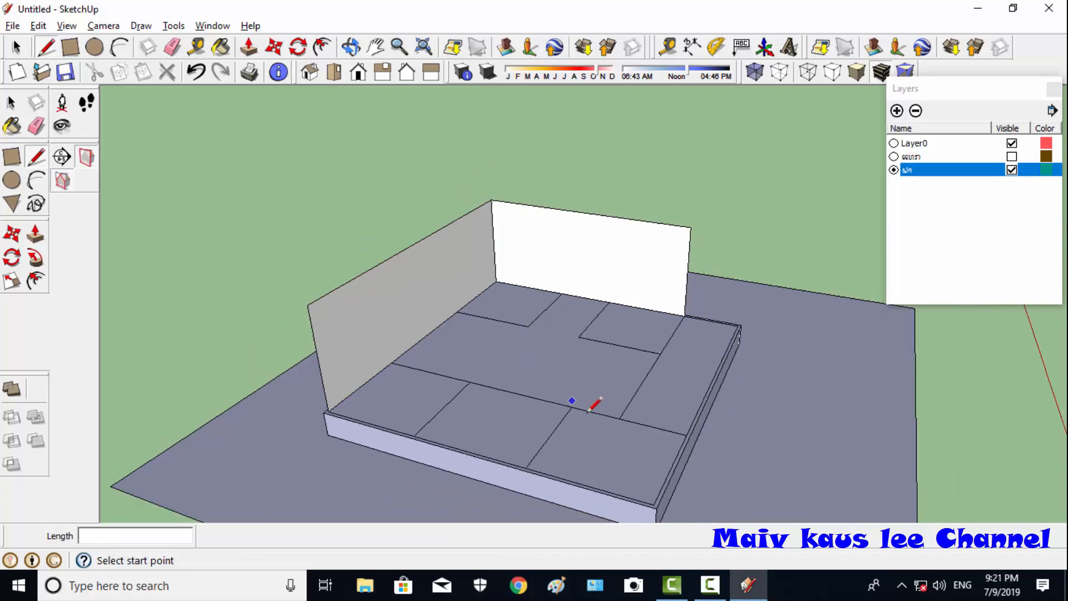
pyautogui.click(620, 418)
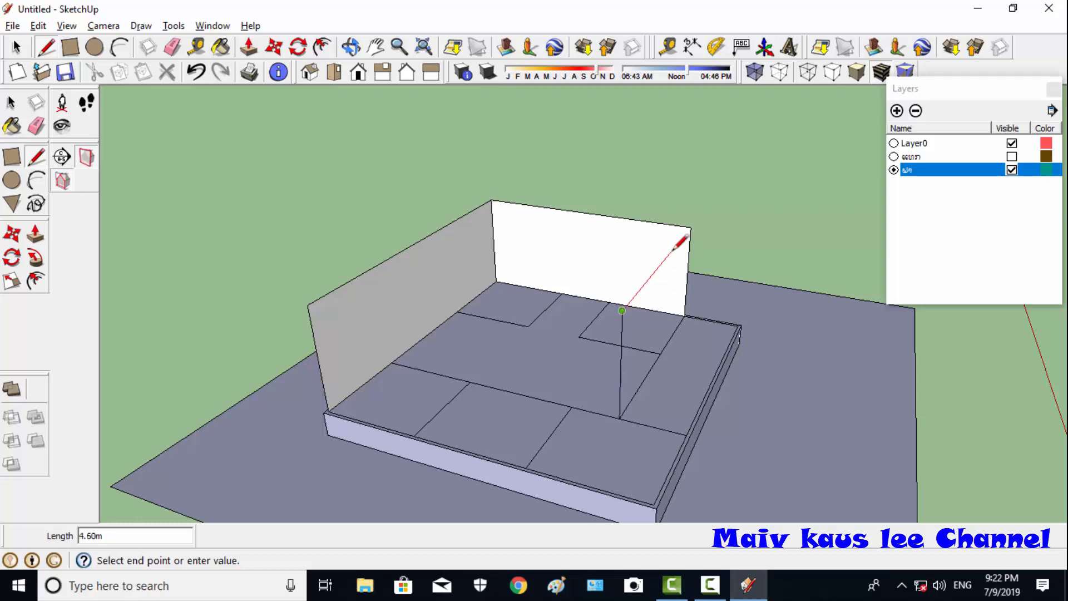
pyautogui.click(690, 227)
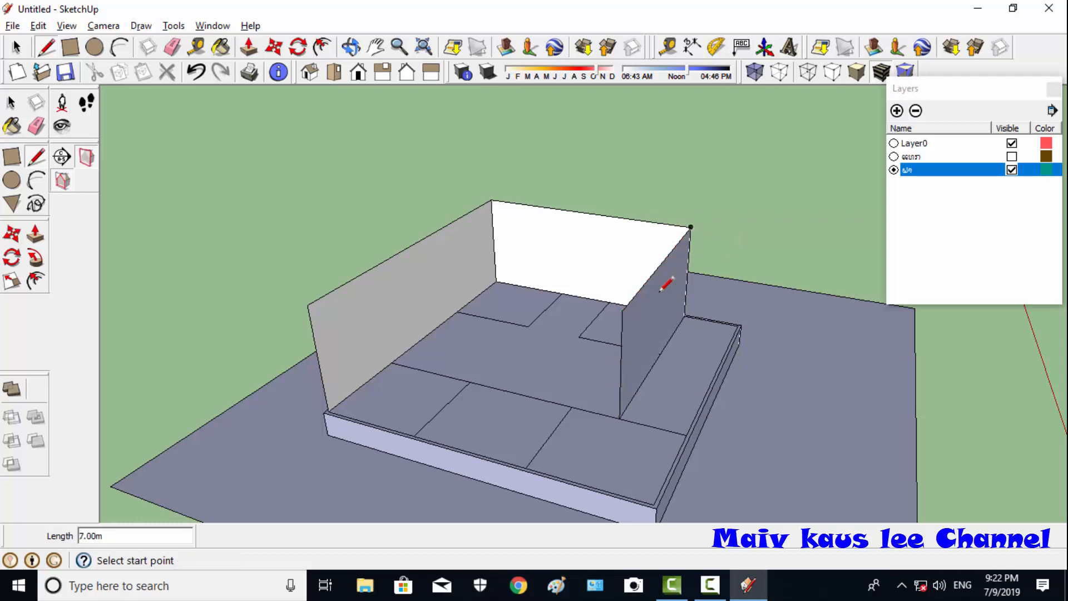
pyautogui.click(686, 435)
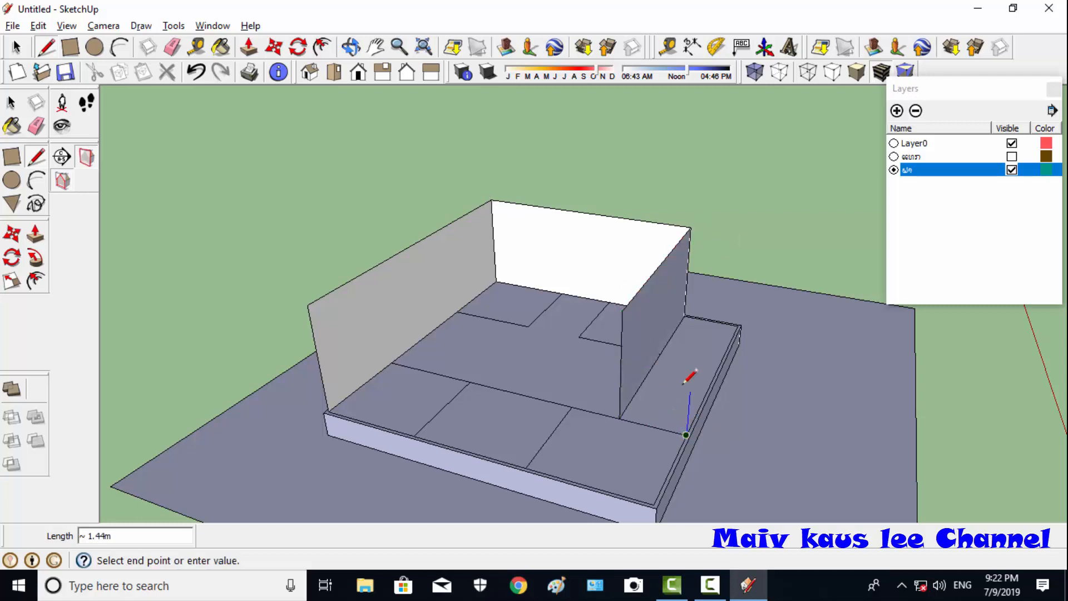
pyautogui.click(696, 324)
pyautogui.click(622, 310)
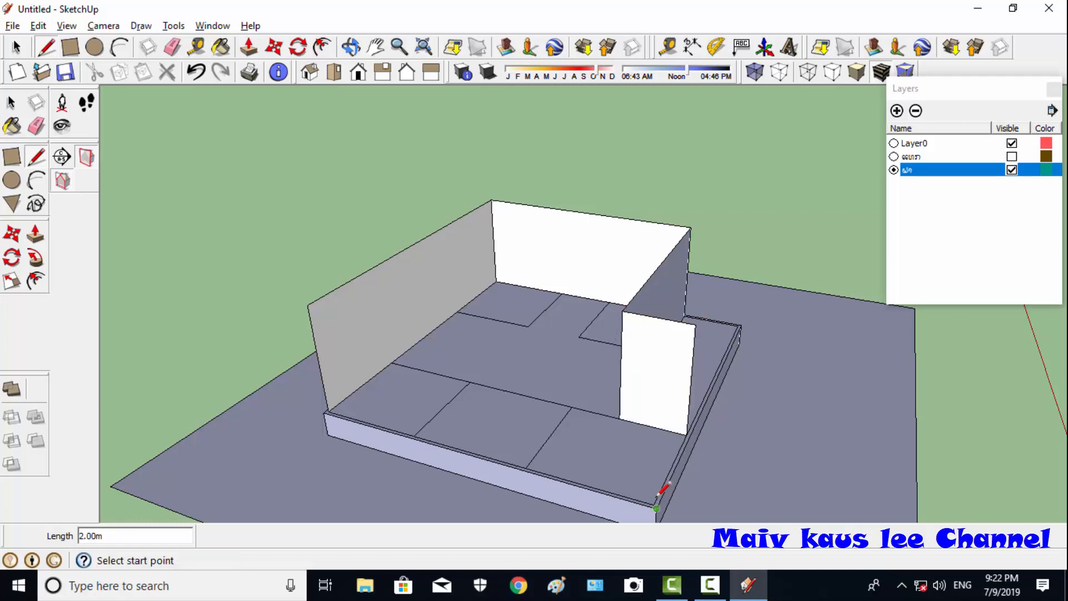
# - Draw the 3 m outer wall of the corner room and connect its top corner to the 10 m side wall to close the last wall
pyautogui.click(654, 505)
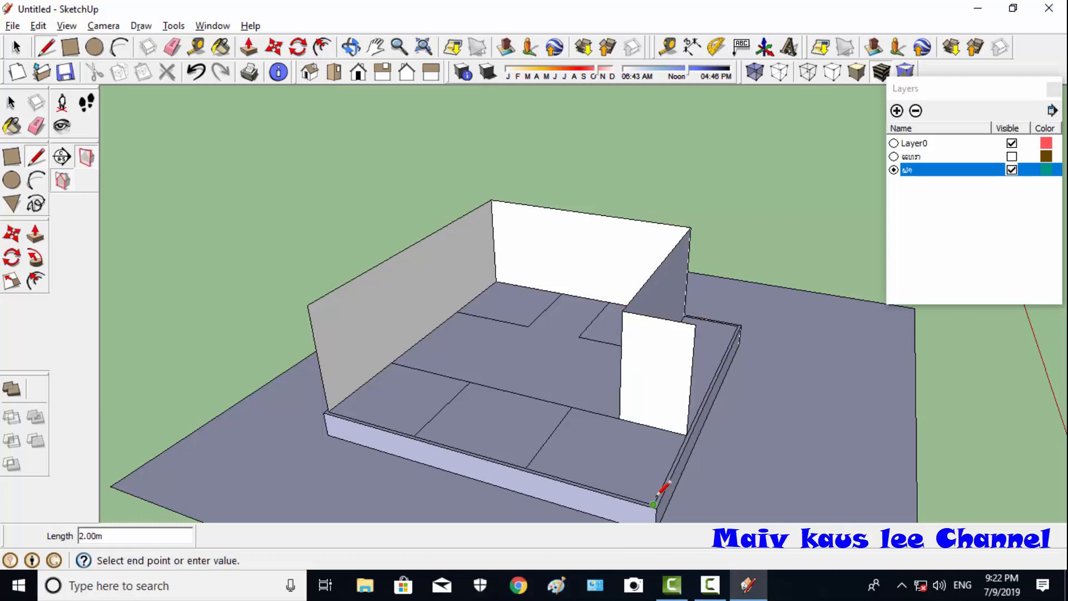
pyautogui.click(661, 384)
pyautogui.click(695, 323)
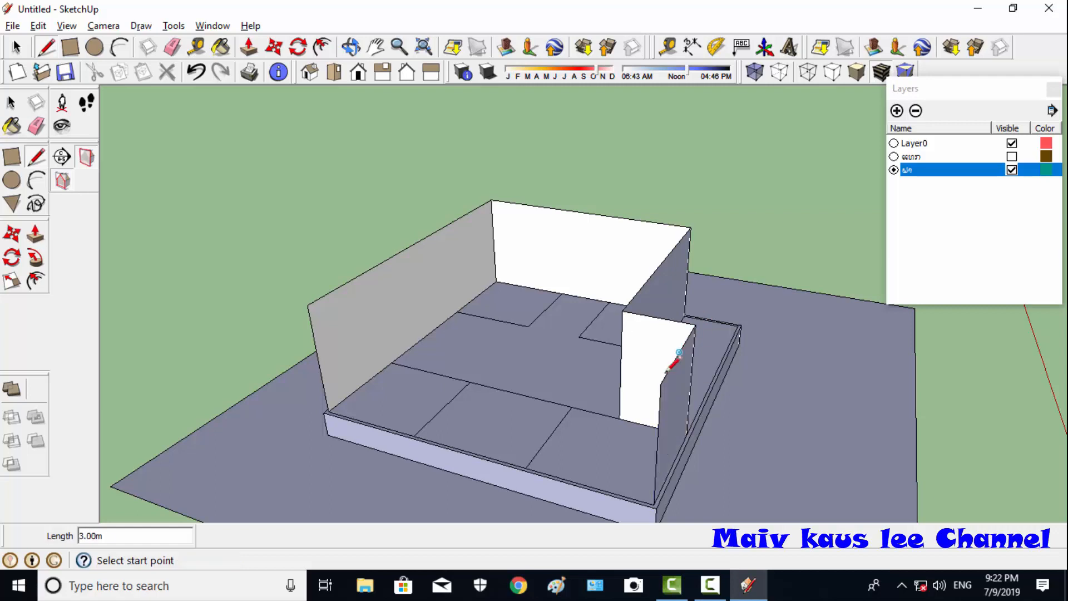
pyautogui.click(662, 383)
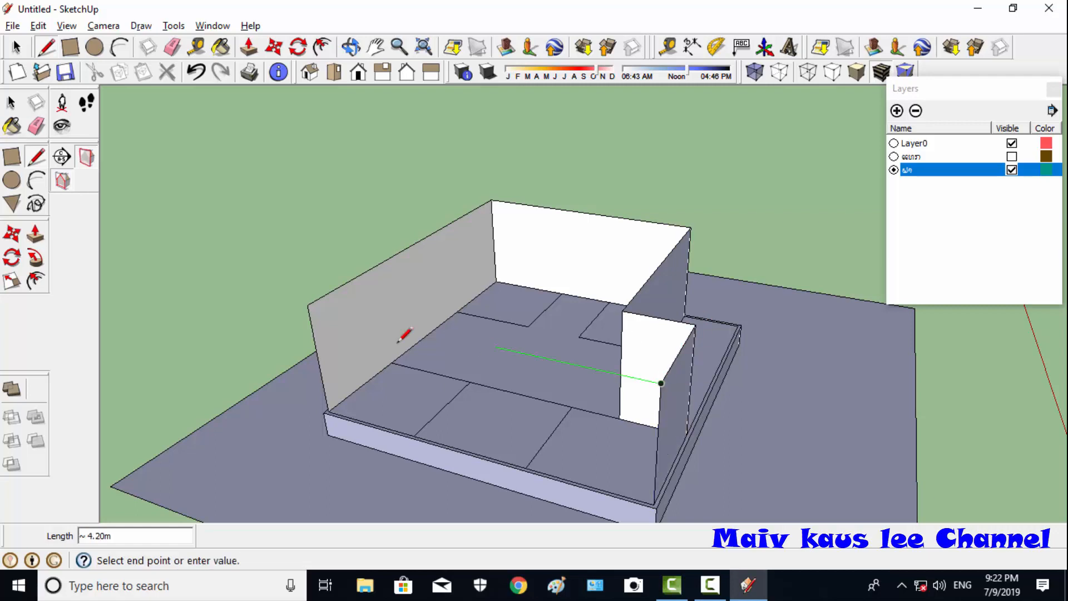
pyautogui.click(310, 305)
# - Erase the horizontal face covering the top of the walls
pyautogui.click(350, 47)
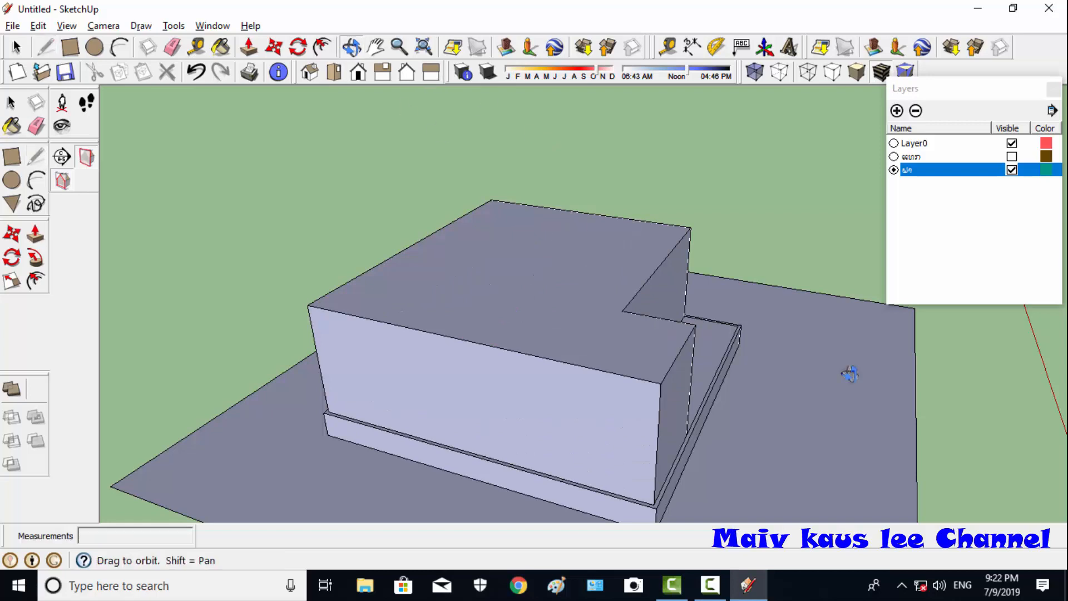
pyautogui.moveTo(846, 372); pyautogui.dragTo(523, 396)
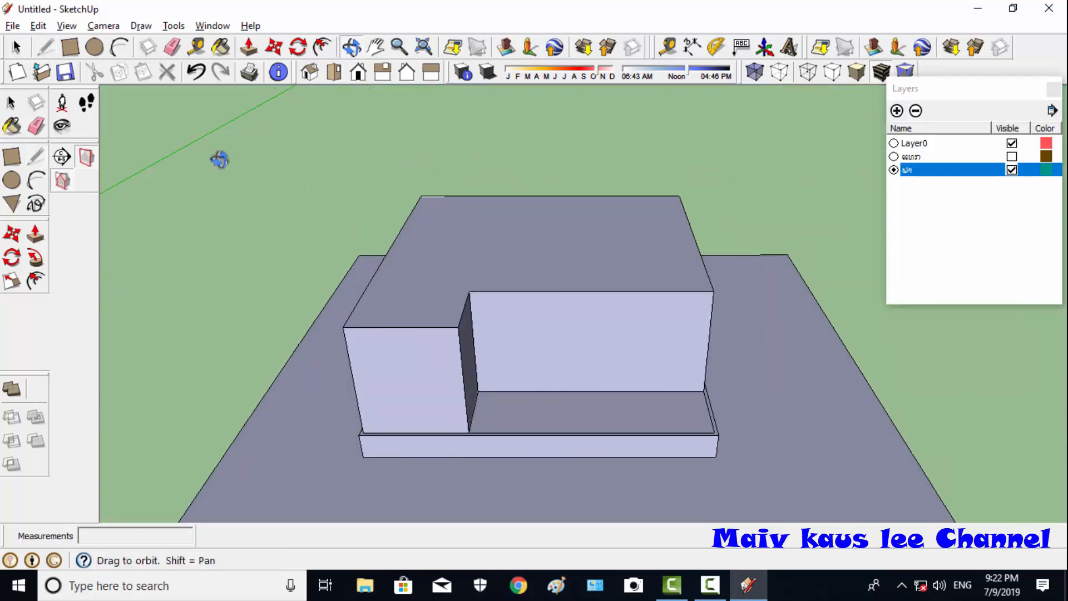
pyautogui.click(46, 46)
pyautogui.rightClick(555, 246)
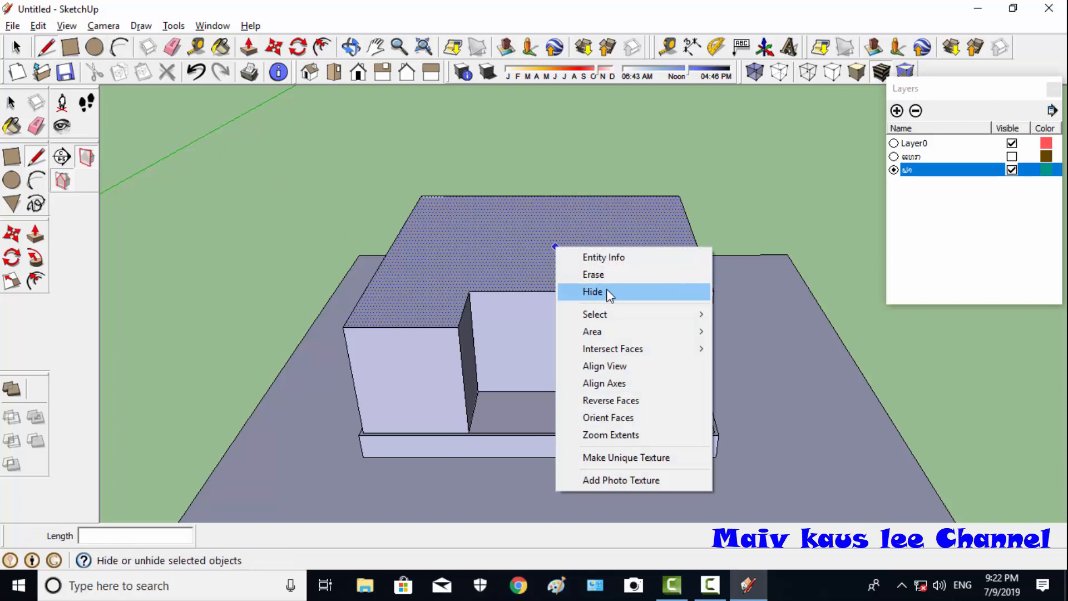
pyautogui.click(606, 275)
# - Draw a 2 m dividing line across the porch floor, from the wall base to the inner border of the base
pyautogui.click(351, 48)
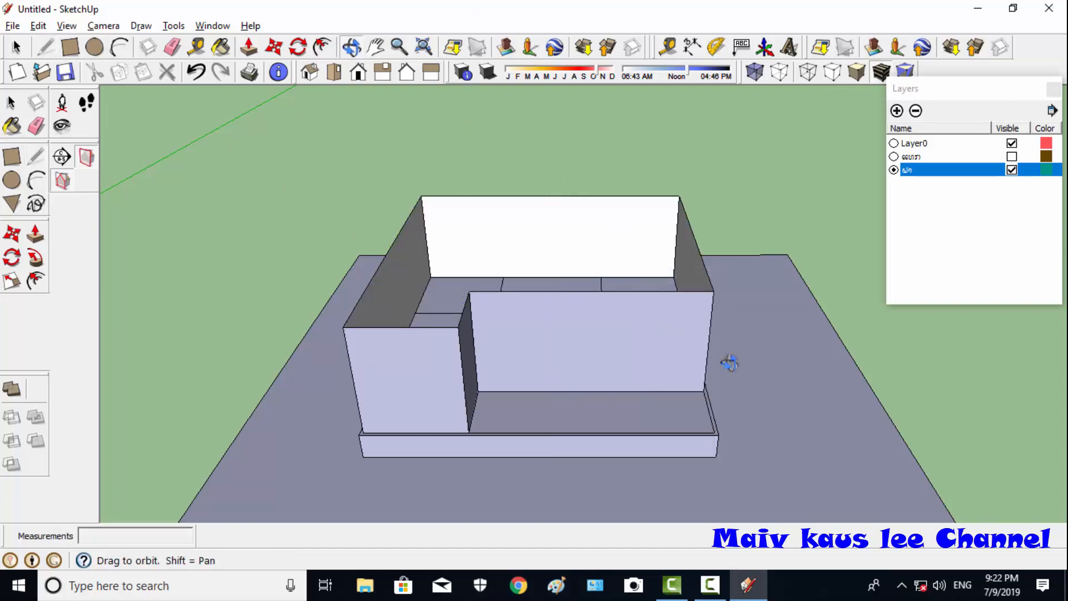
pyautogui.moveTo(728, 363); pyautogui.dragTo(482, 445)
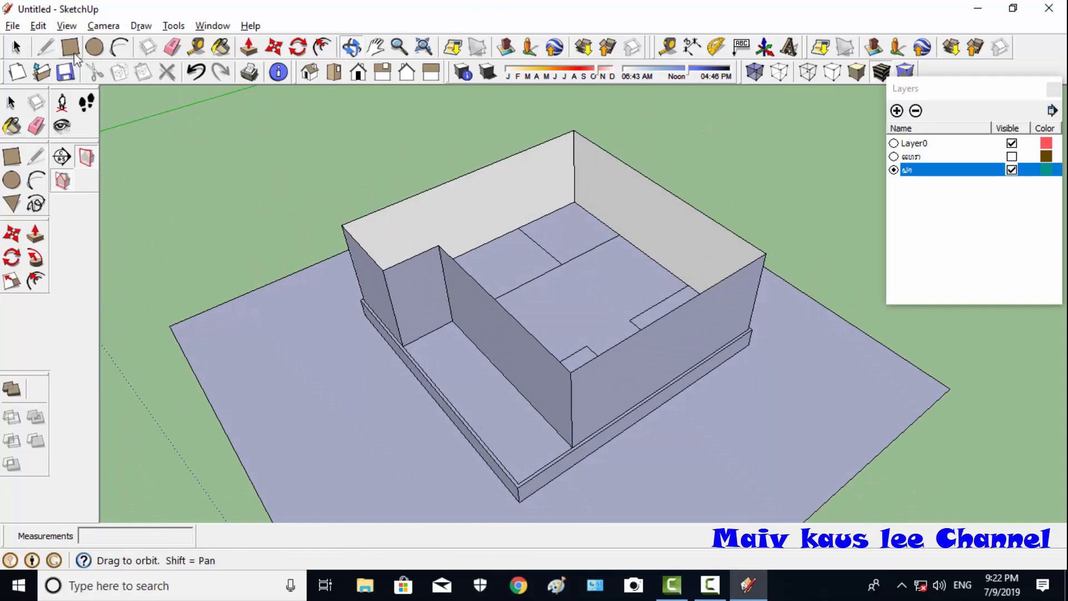
pyautogui.click(46, 48)
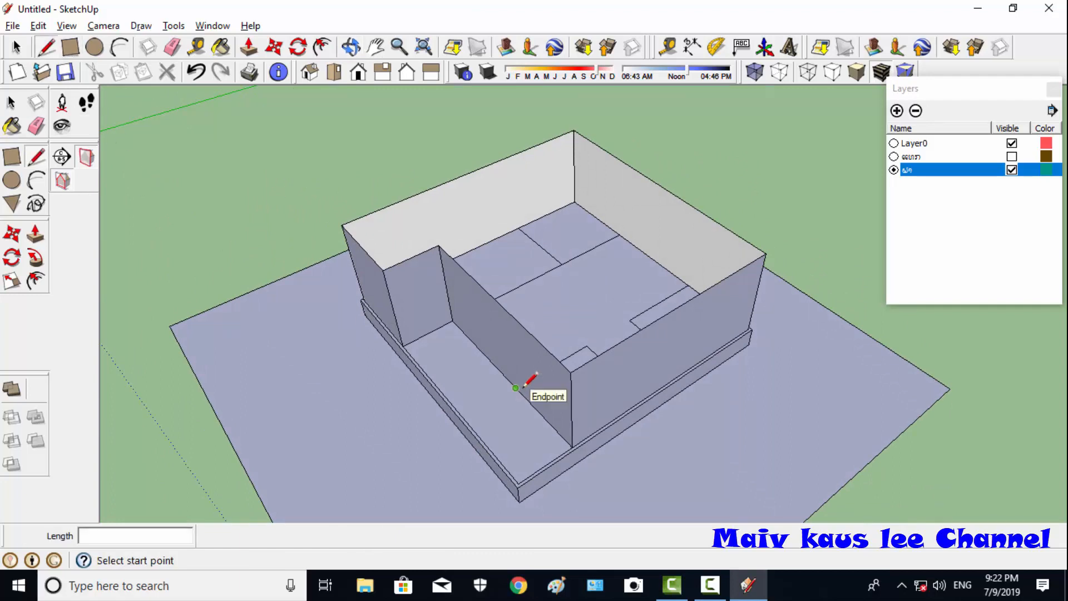
pyautogui.click(516, 388)
pyautogui.click(466, 414)
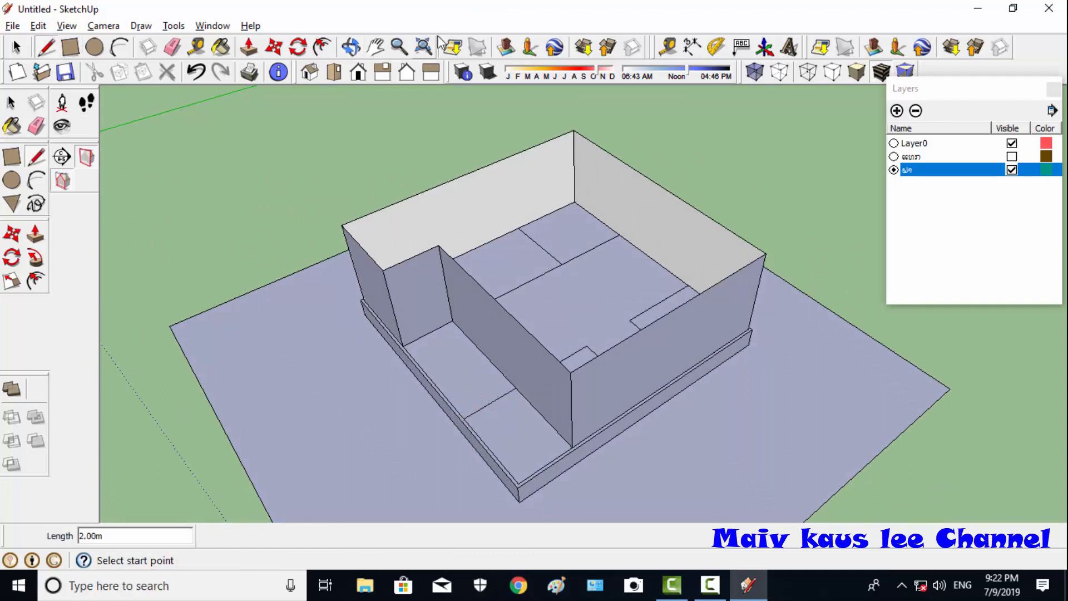
# - Draw a 0.4 m square on the porch floor at the outer corner of the base's inner border
pyautogui.click(351, 47)
pyautogui.moveTo(365, 182); pyautogui.dragTo(623, 355)
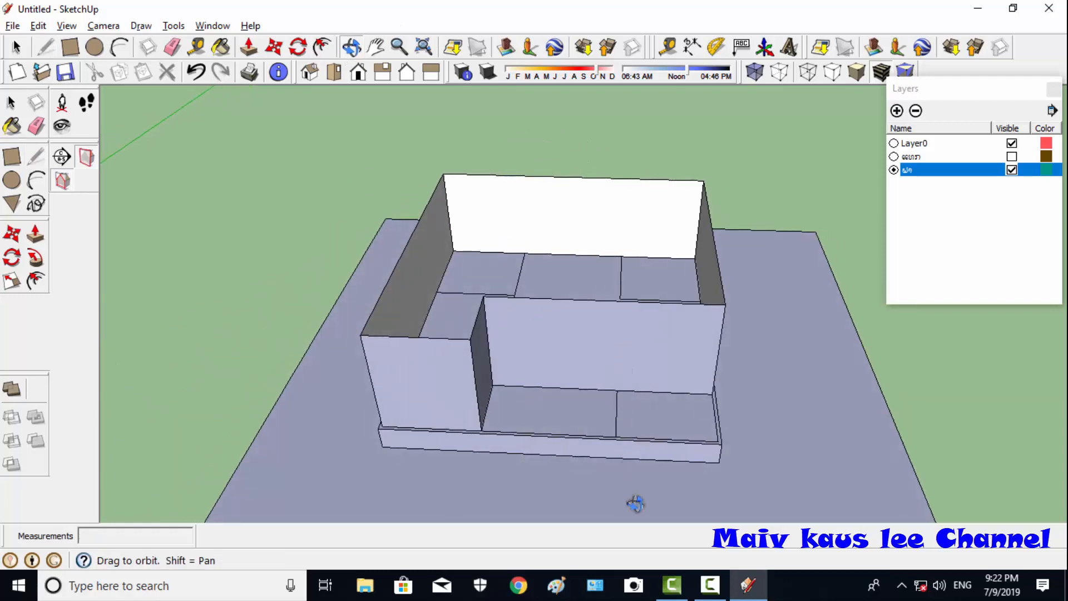
pyautogui.scroll(8, 635, 501)
pyautogui.scroll(-3, 697, 448)
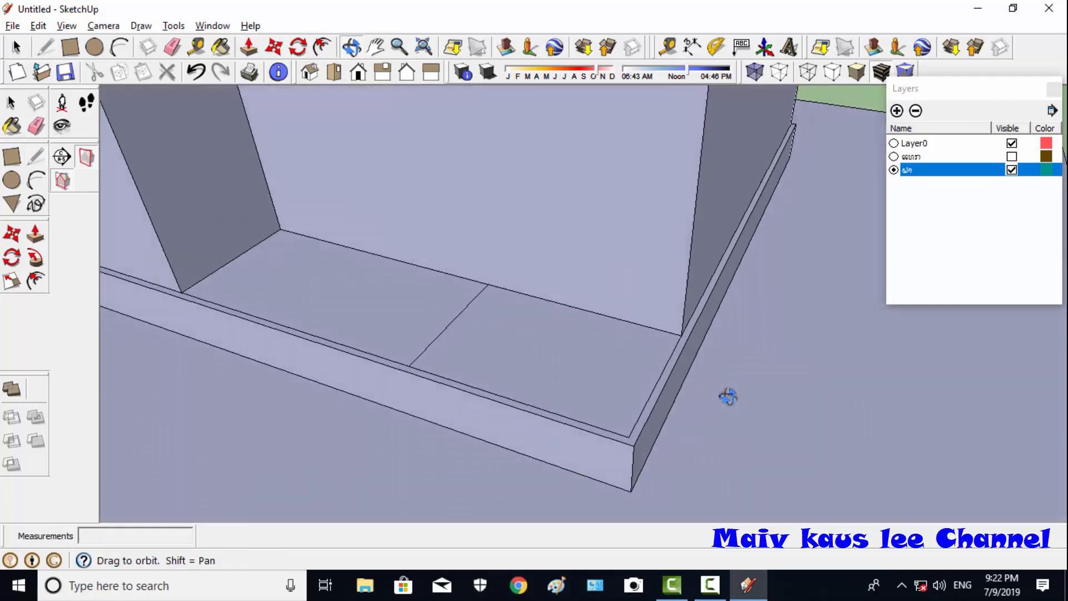
pyautogui.scroll(3, 643, 413)
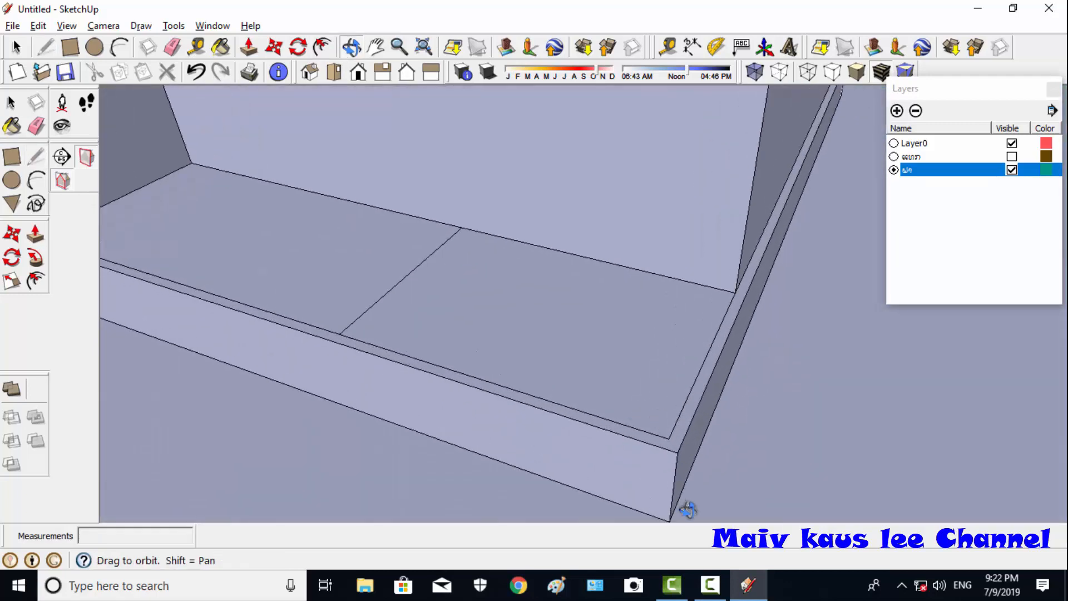
pyautogui.moveTo(685, 508); pyautogui.dragTo(625, 487)
pyautogui.click(46, 47)
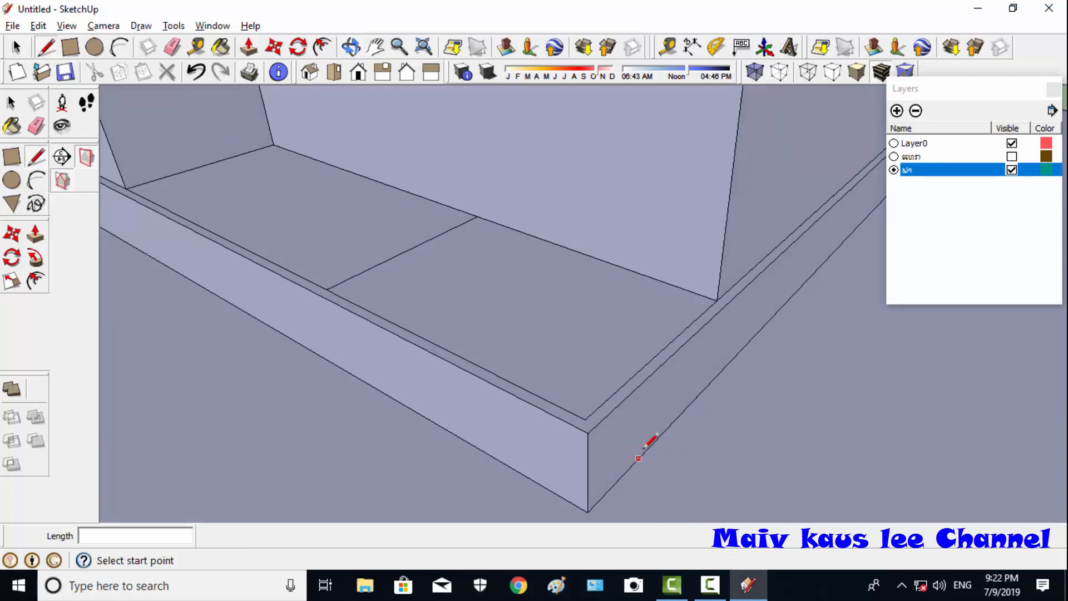
pyautogui.click(585, 420)
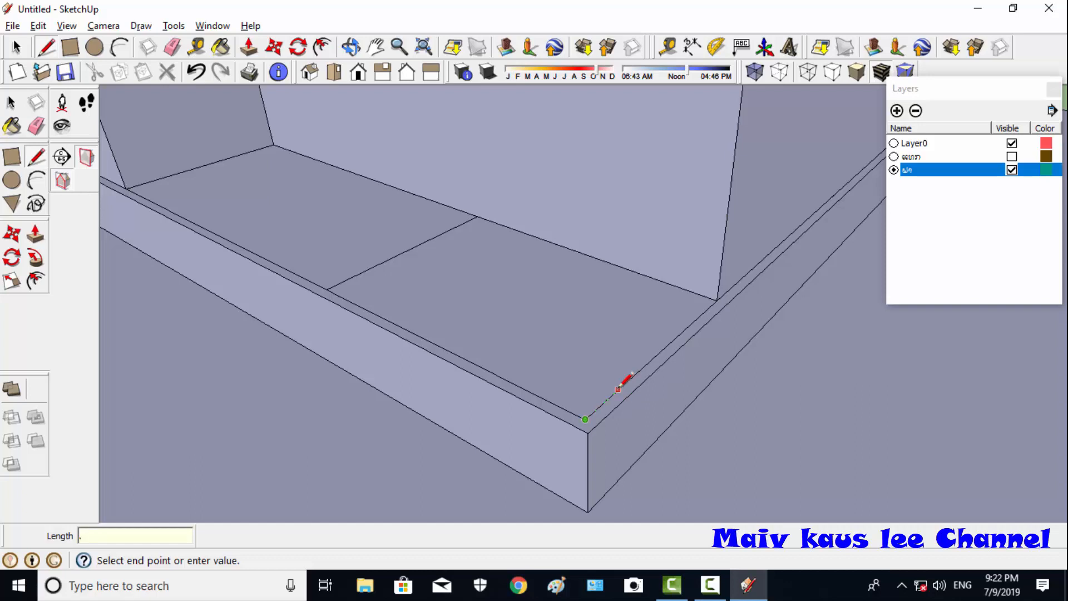
pyautogui.press('Return')
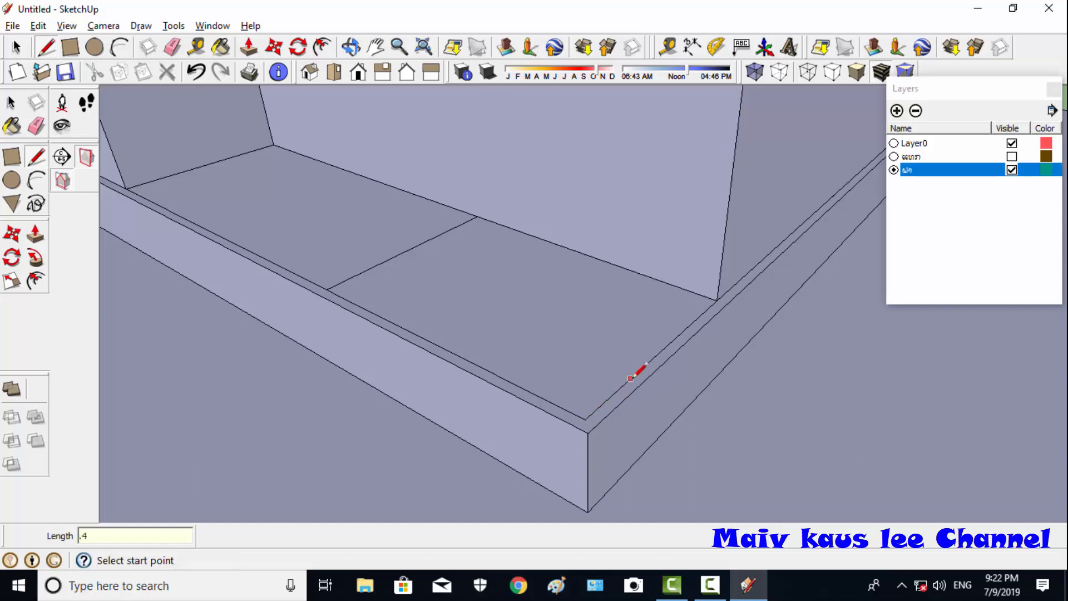
pyautogui.click(617, 391)
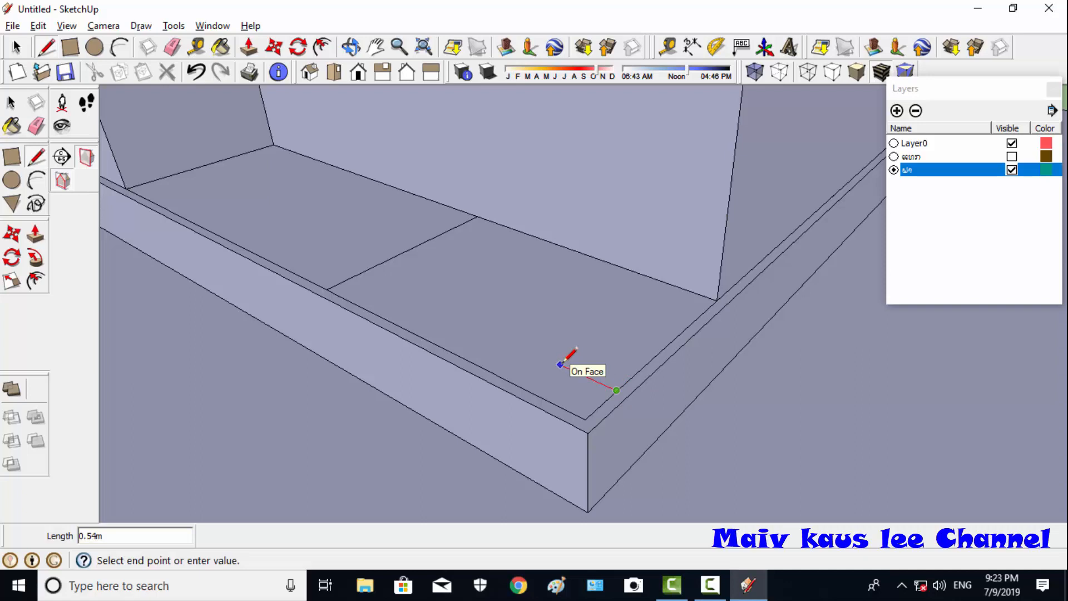
pyautogui.write('.')
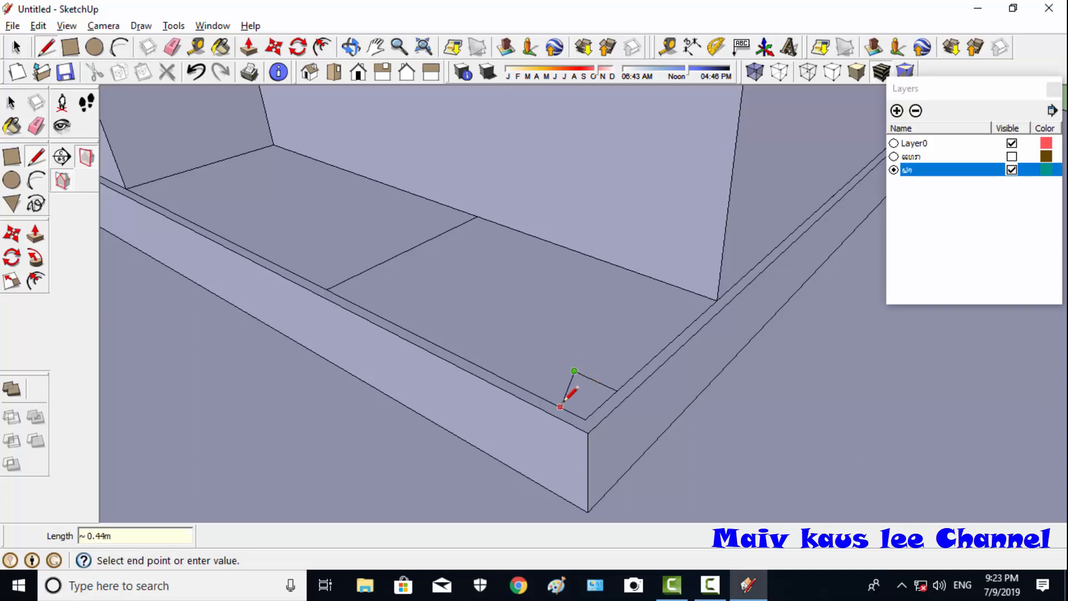
pyautogui.click(541, 397)
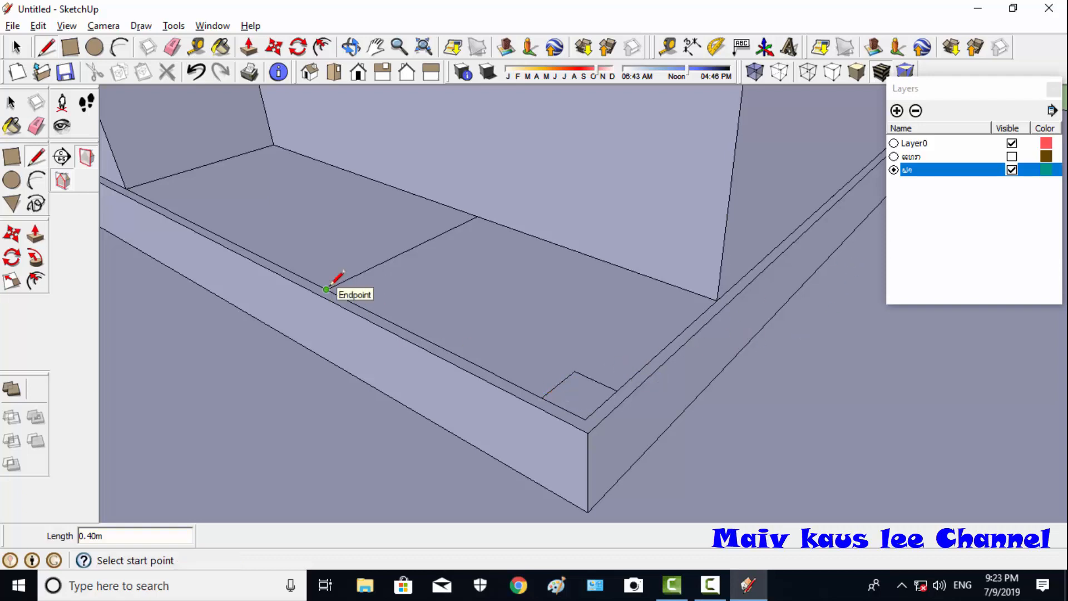
# - Mark a 0.4 m segment on the inner border, starting 0.2 m to one side of the porch dividing line's end
pyautogui.scroll(2, 317, 265)
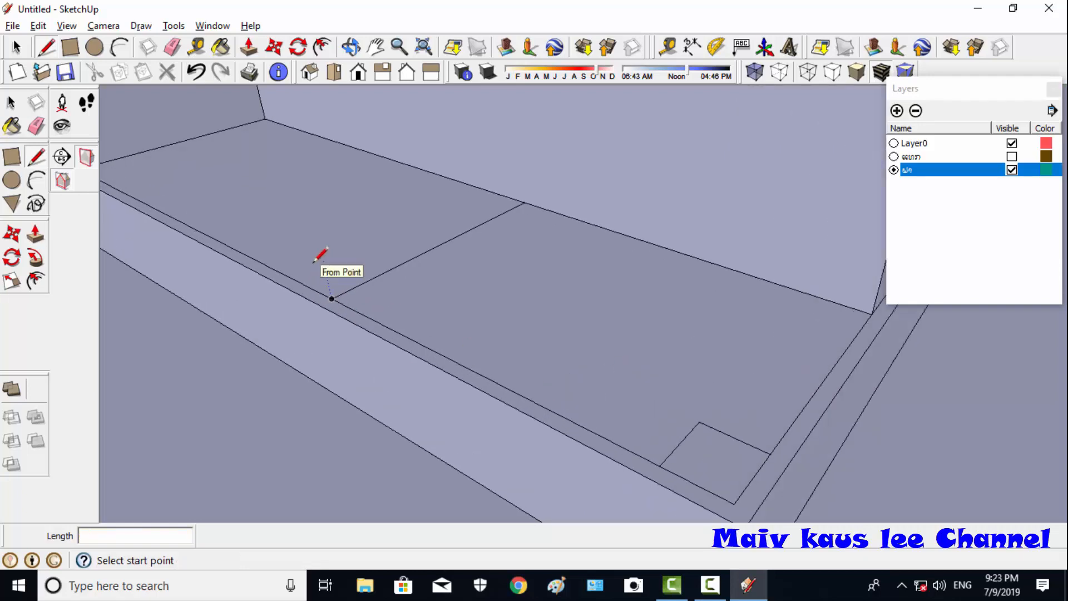
pyautogui.scroll(1, 319, 264)
pyautogui.click(336, 307)
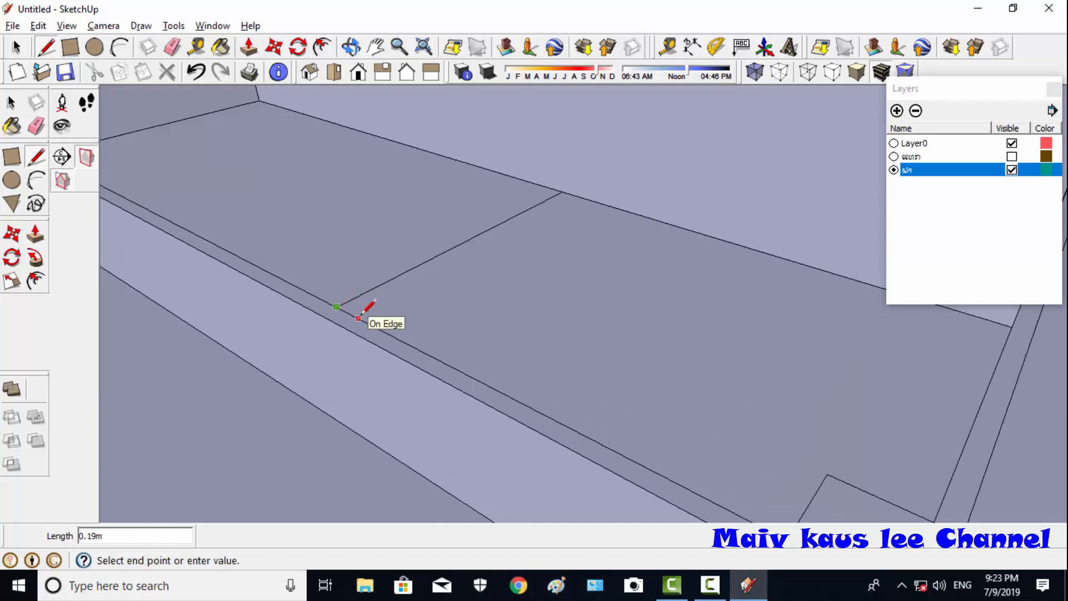
pyautogui.press('Return')
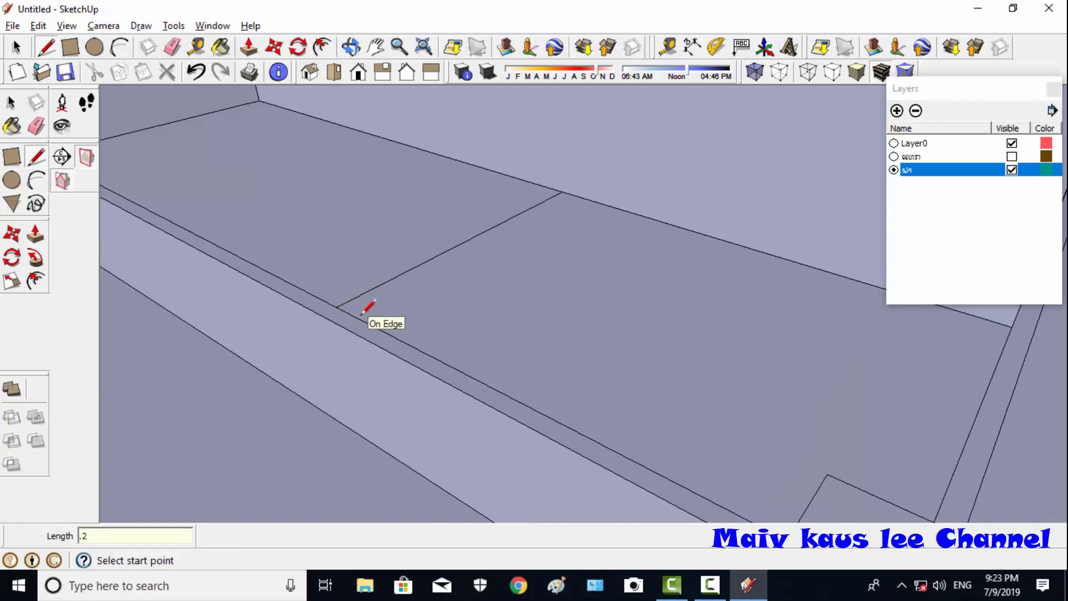
pyautogui.click(359, 318)
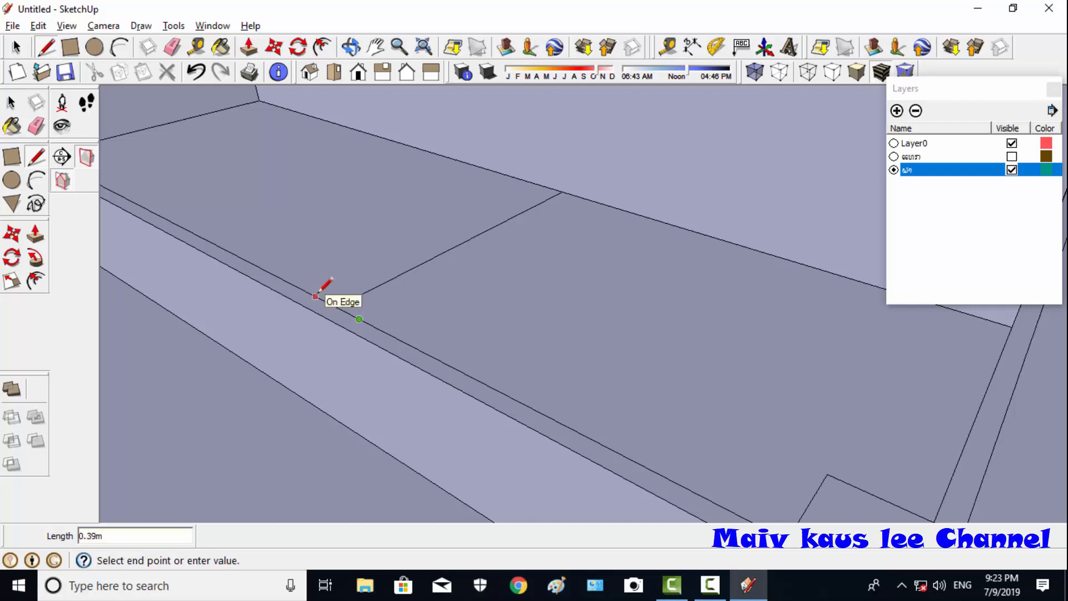
pyautogui.write('.4')
pyautogui.press('Return')
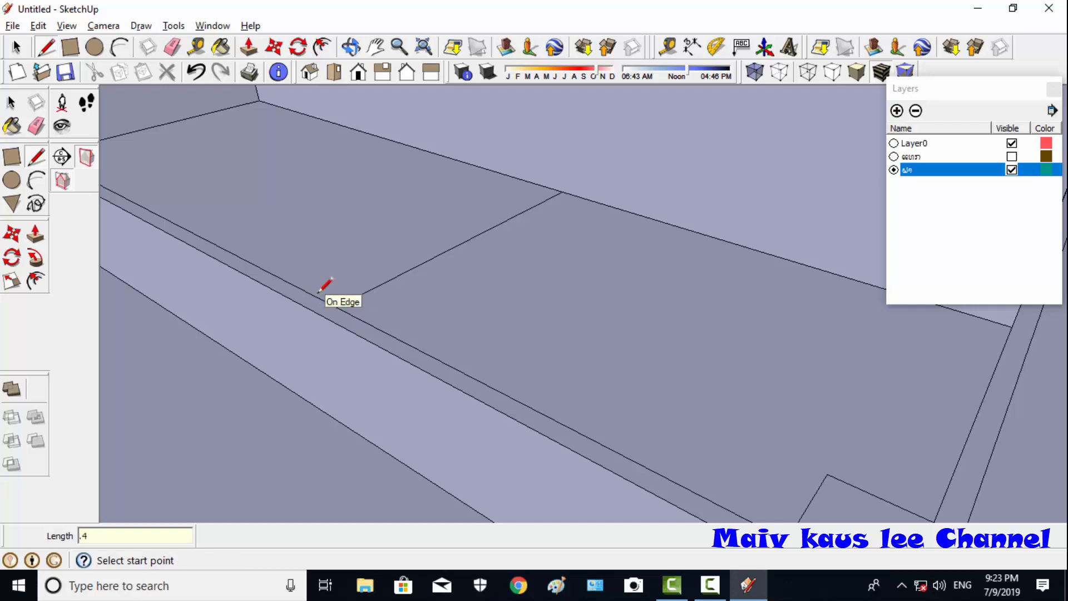
# - Complete the 0.4 m square column outline on the marked border segment, centred on the dividing line
pyautogui.click(314, 296)
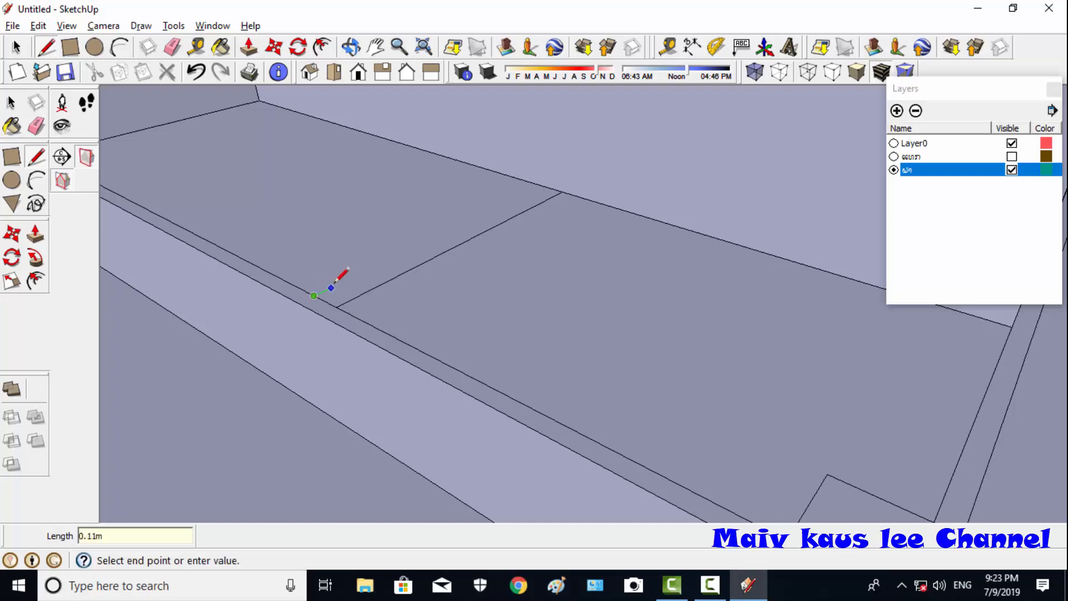
pyautogui.click(371, 268)
pyautogui.click(417, 288)
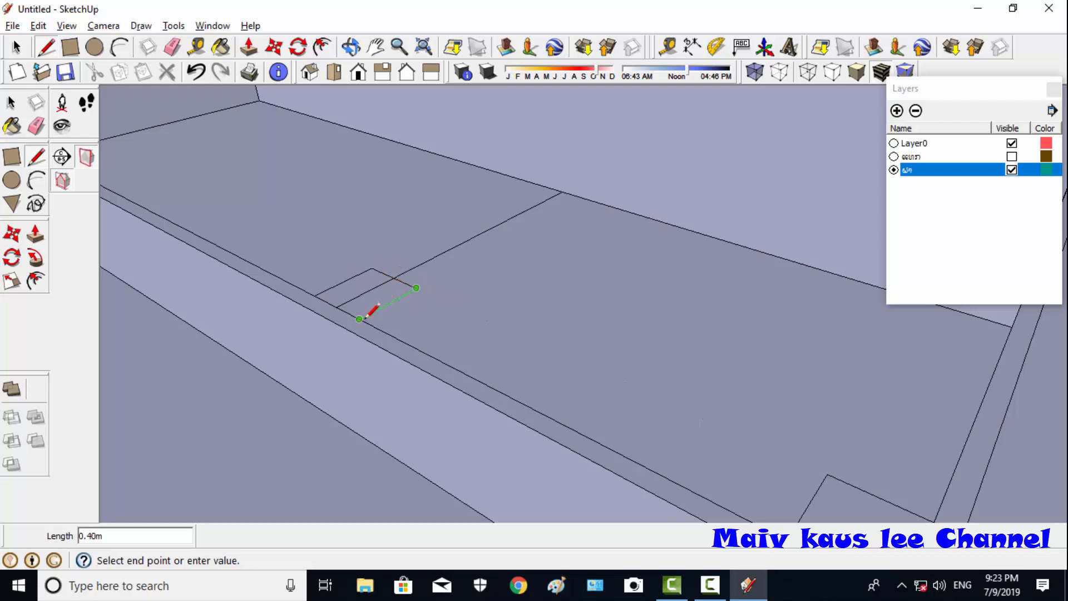
pyautogui.click(360, 319)
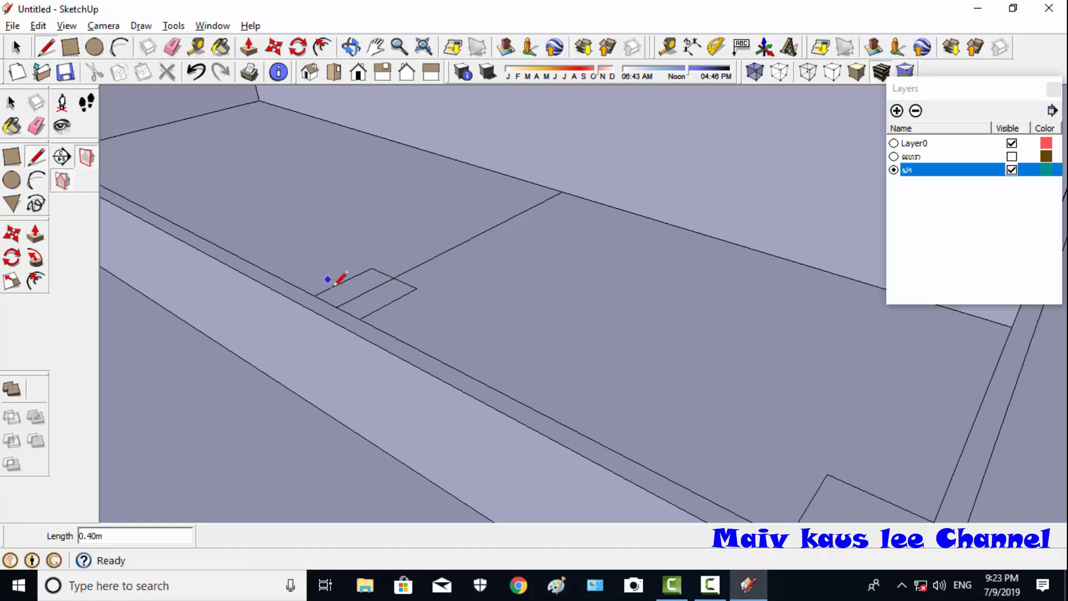
pyautogui.click(348, 301)
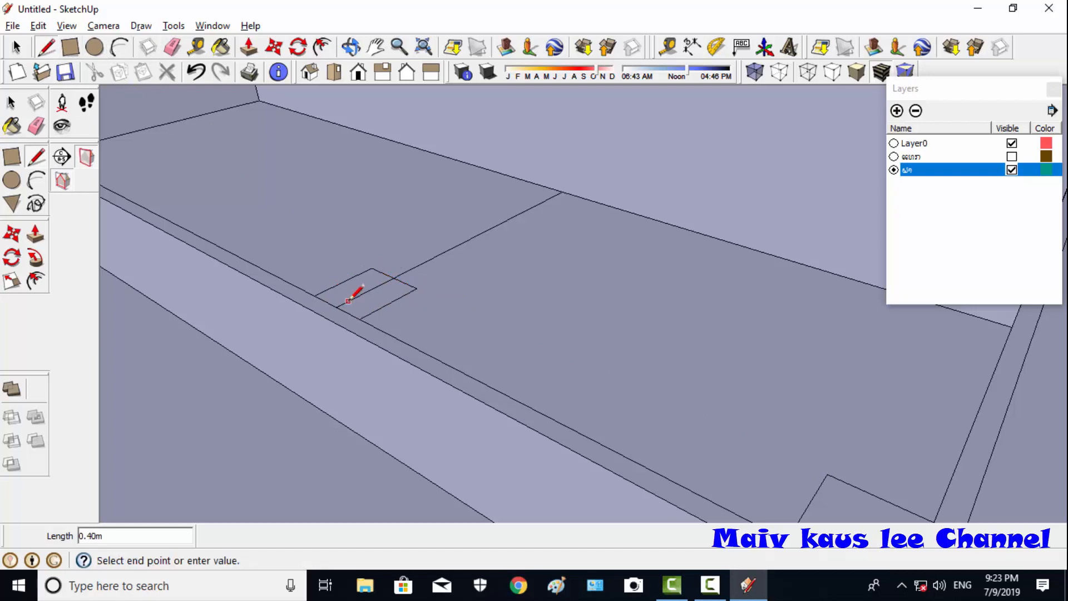
pyautogui.click(384, 301)
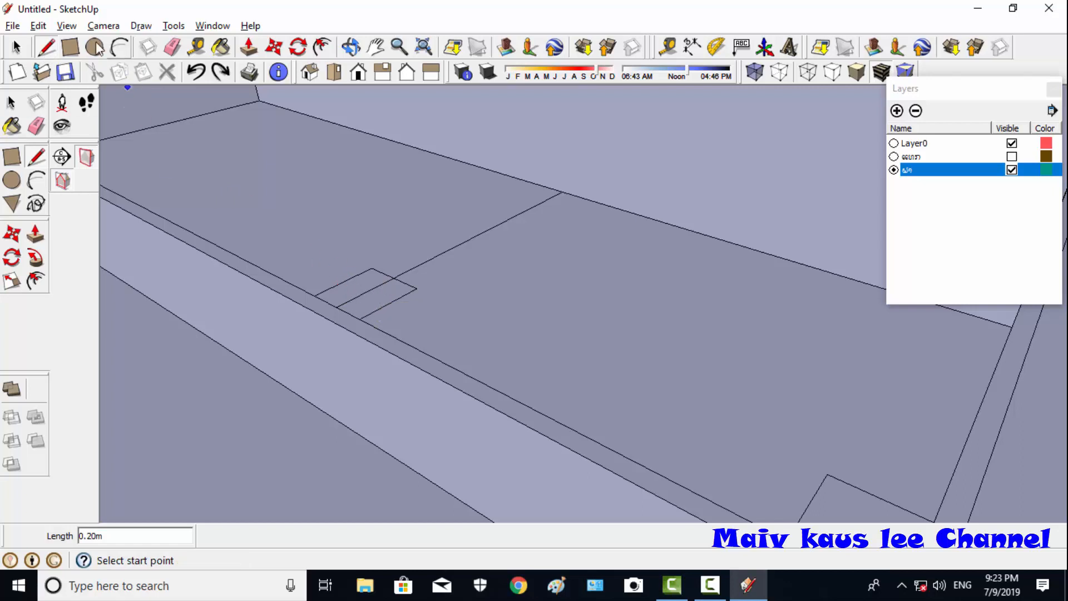
# - Erase the dividing line both inside the second column square and across the rest of the porch floor
pyautogui.click(173, 46)
pyautogui.click(374, 288)
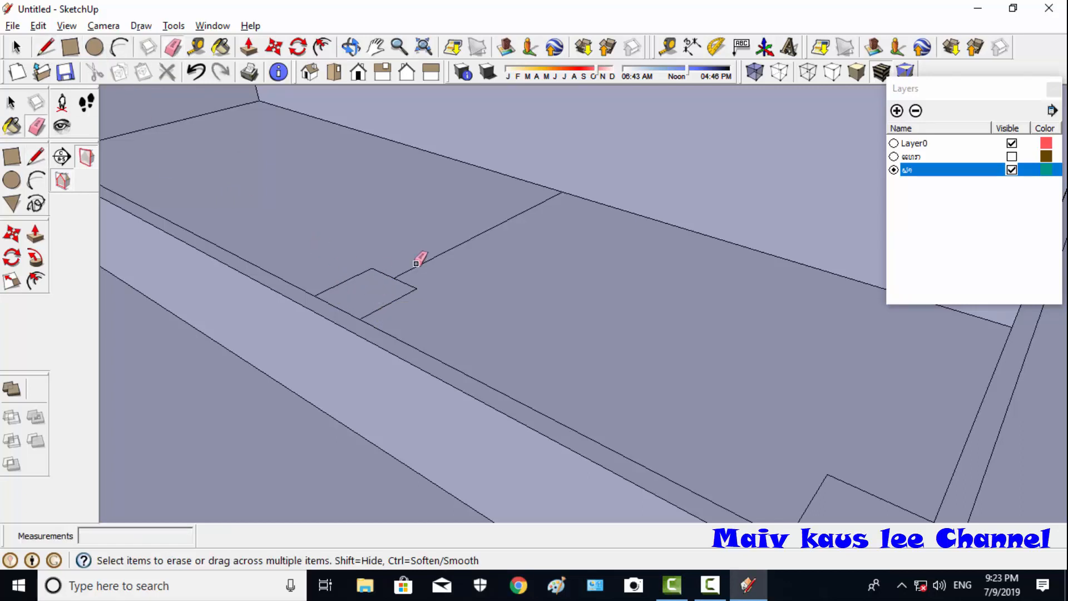
pyautogui.click(443, 256)
pyautogui.scroll(-5, 470, 256)
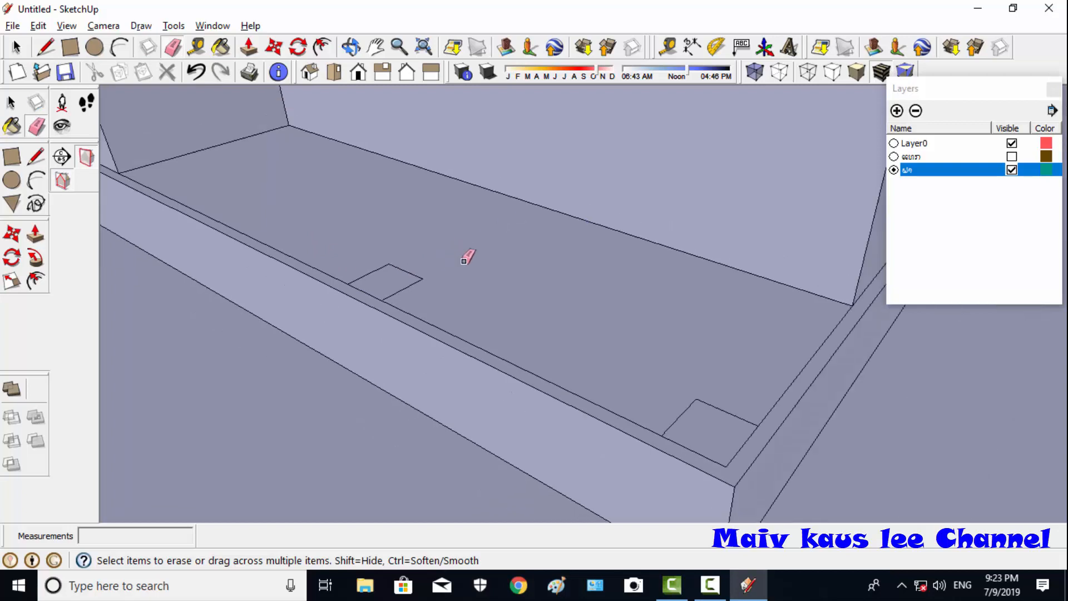
# - Extrude the square at the porch's outer corner into a column 3.5 m high
pyautogui.click(351, 46)
pyautogui.moveTo(412, 262); pyautogui.dragTo(452, 351)
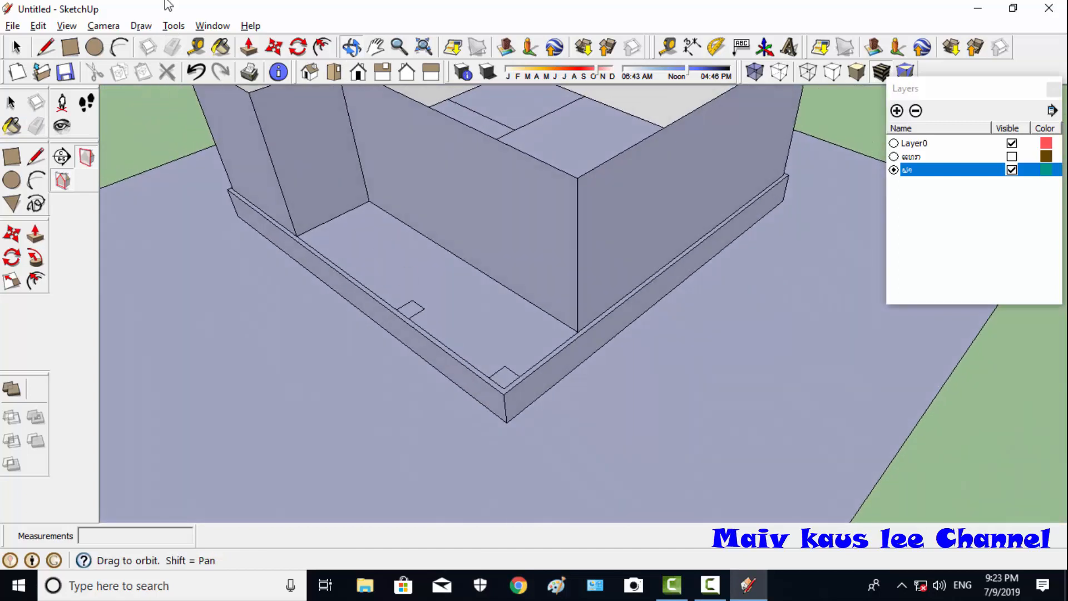
pyautogui.click(248, 48)
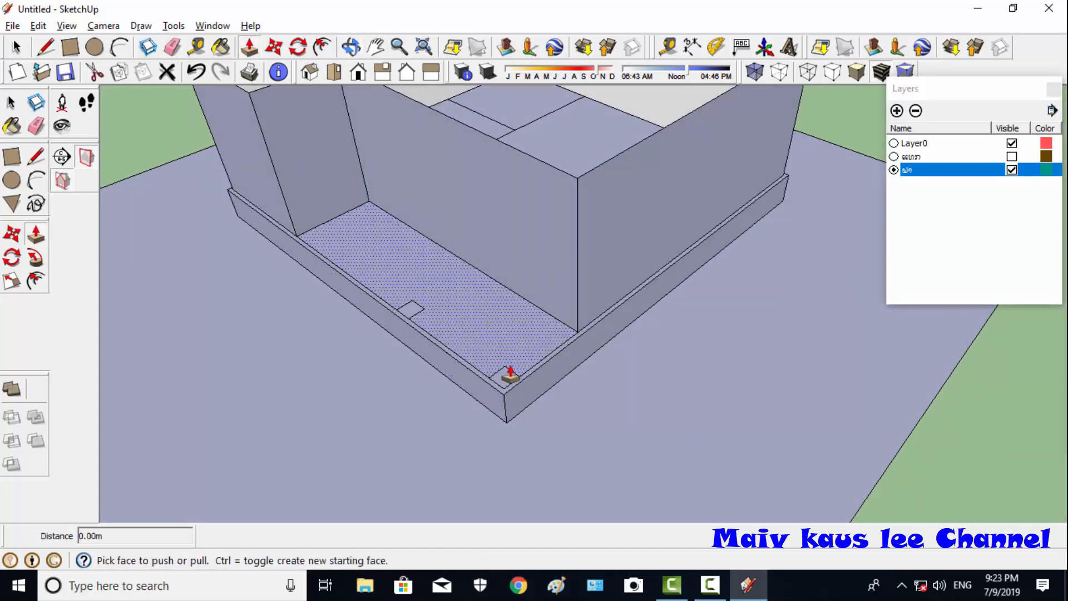
pyautogui.click(504, 373)
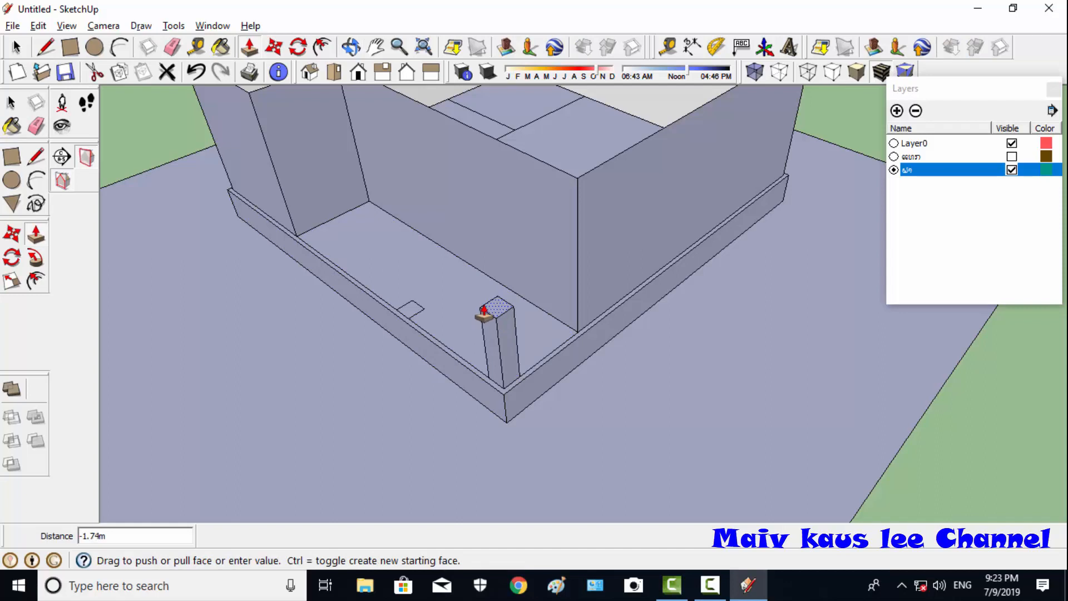
pyautogui.click(484, 313)
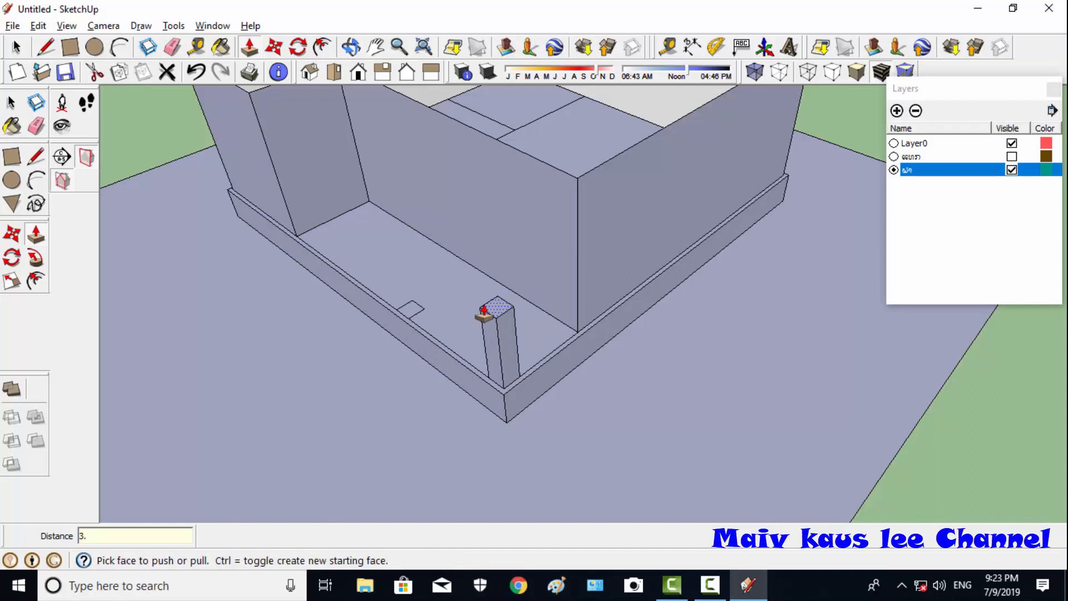
pyautogui.write('3.5')
pyautogui.press('Return')
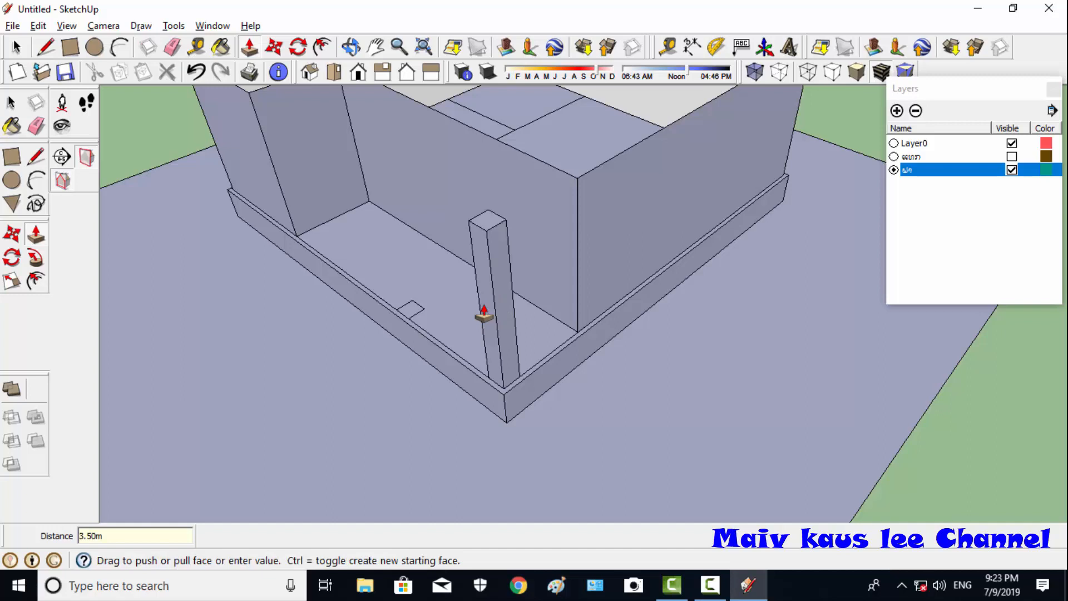
# - Extrude the second square on the porch's front border to 3.5 m to form the middle column
pyautogui.click(410, 310)
pyautogui.click(396, 257)
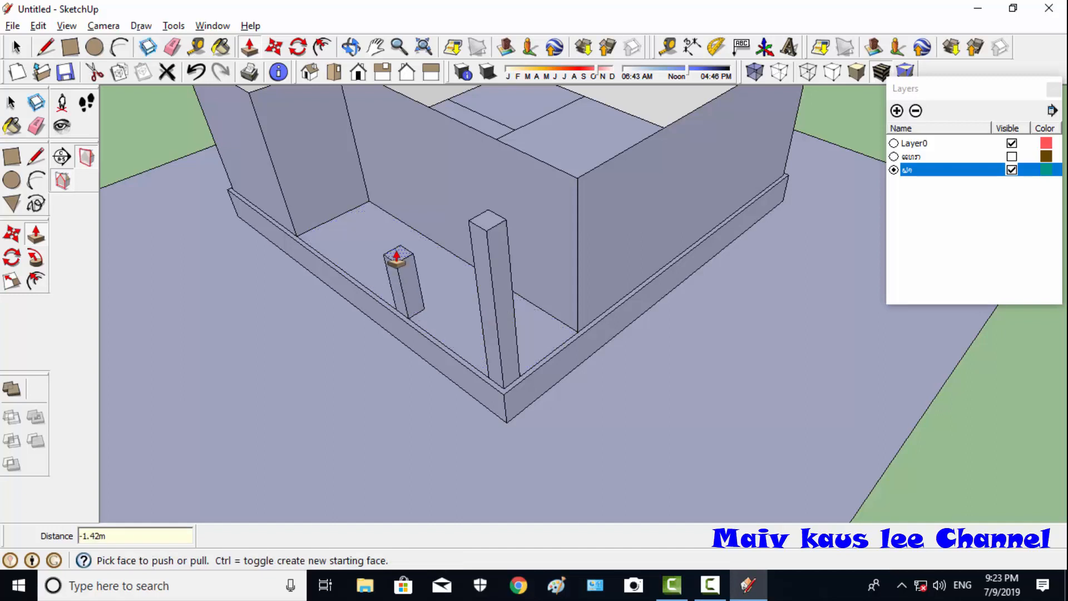
pyautogui.write('3.5')
pyautogui.press('Return')
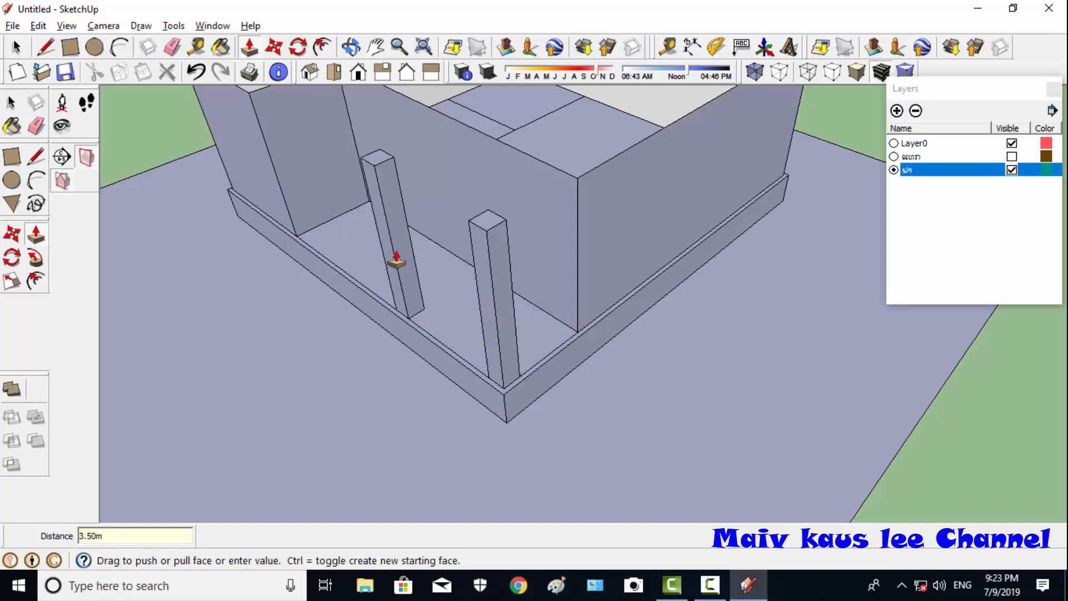
# - Draw a 1.6 m line from the house wall's top corner to the corner column's top, continuing along its edge to the outer corner
pyautogui.click(352, 47)
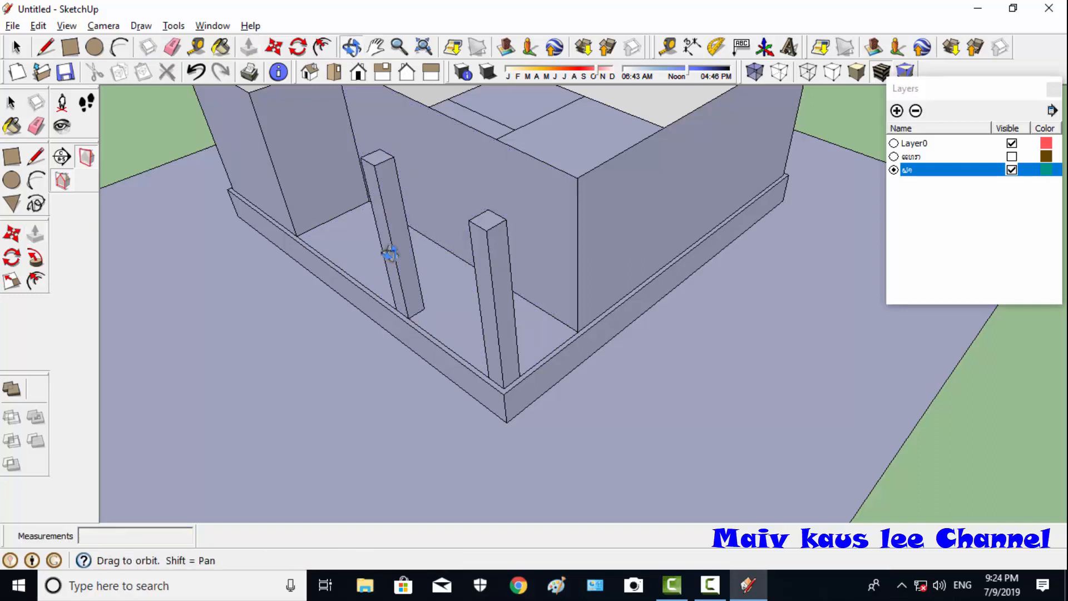
pyautogui.moveTo(389, 254); pyautogui.dragTo(278, 133)
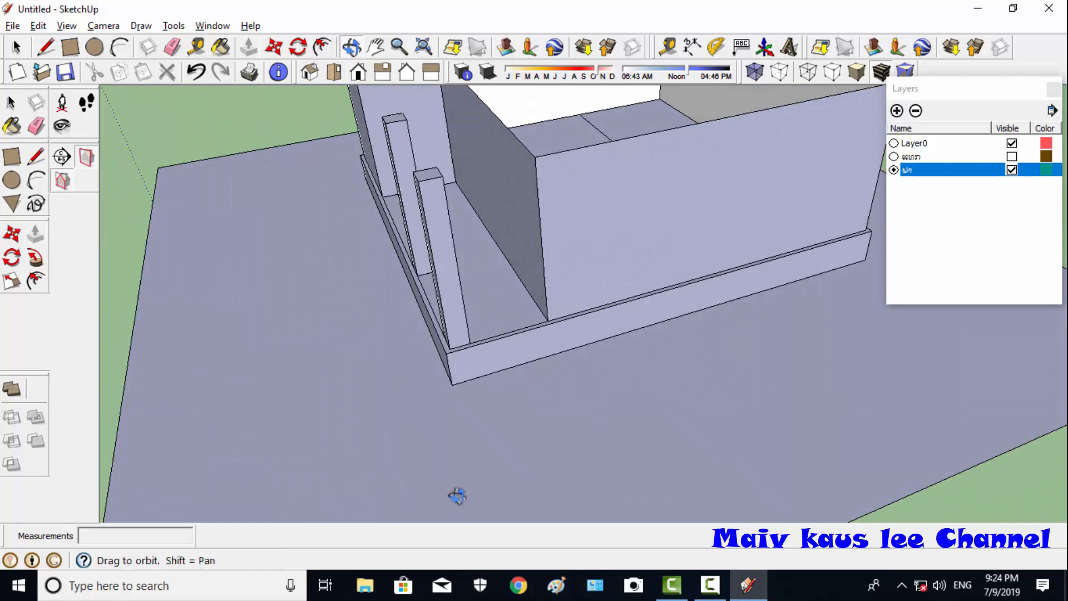
pyautogui.moveTo(453, 494)
pyautogui.mouseDown()
pyautogui.moveTo(656, 484)
pyautogui.moveTo(329, 259)
pyautogui.moveTo(250, 300)
pyautogui.moveTo(468, 278)
pyautogui.moveTo(679, 277)
pyautogui.moveTo(656, 370)
pyautogui.moveTo(439, 315)
pyautogui.mouseUp()
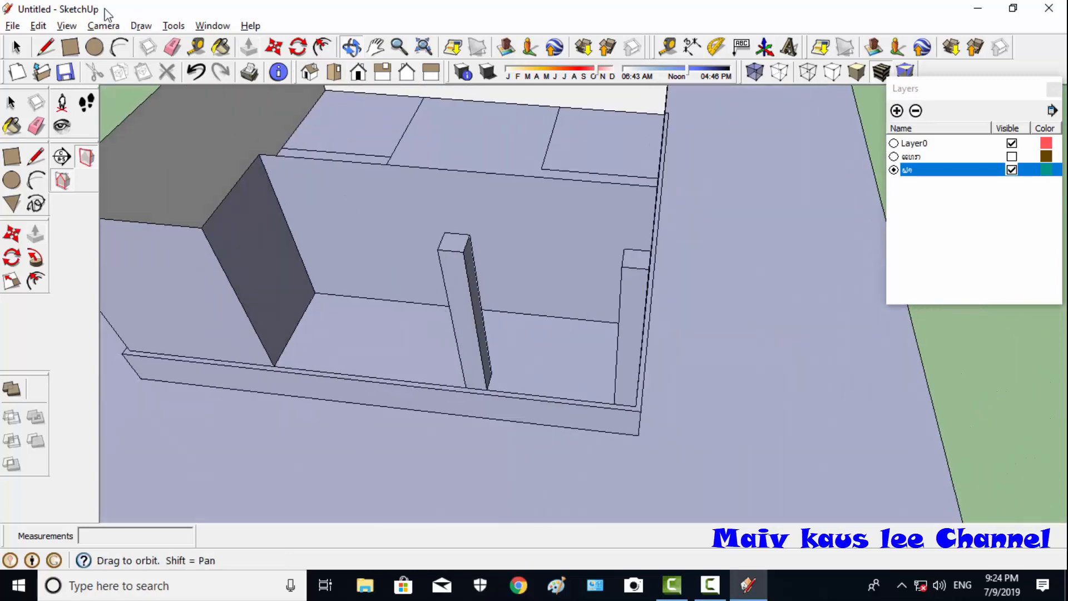
pyautogui.click(46, 46)
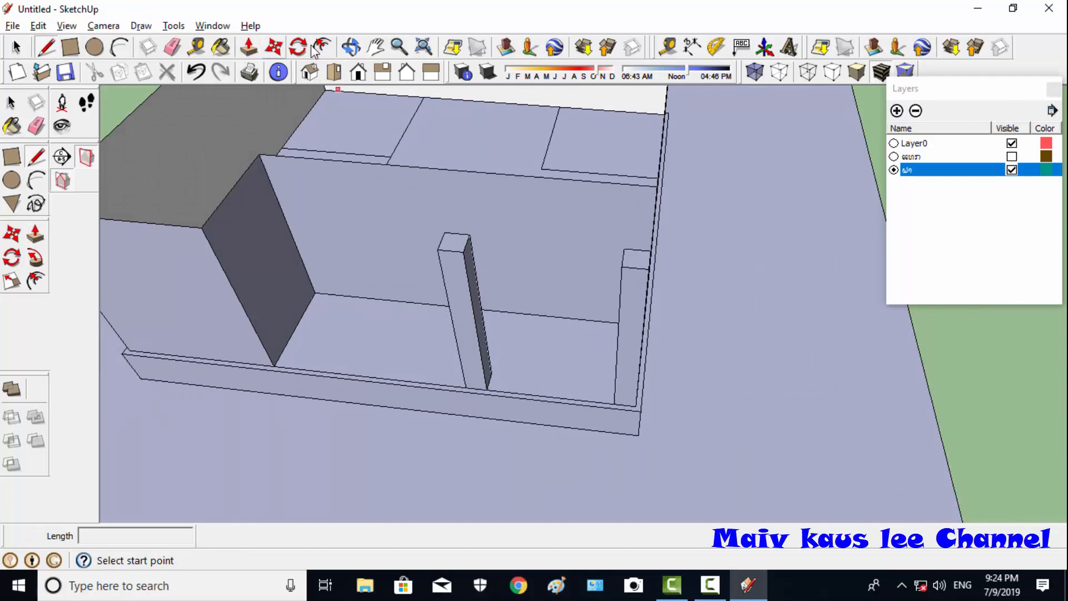
pyautogui.click(351, 46)
pyautogui.moveTo(427, 112); pyautogui.dragTo(377, 253)
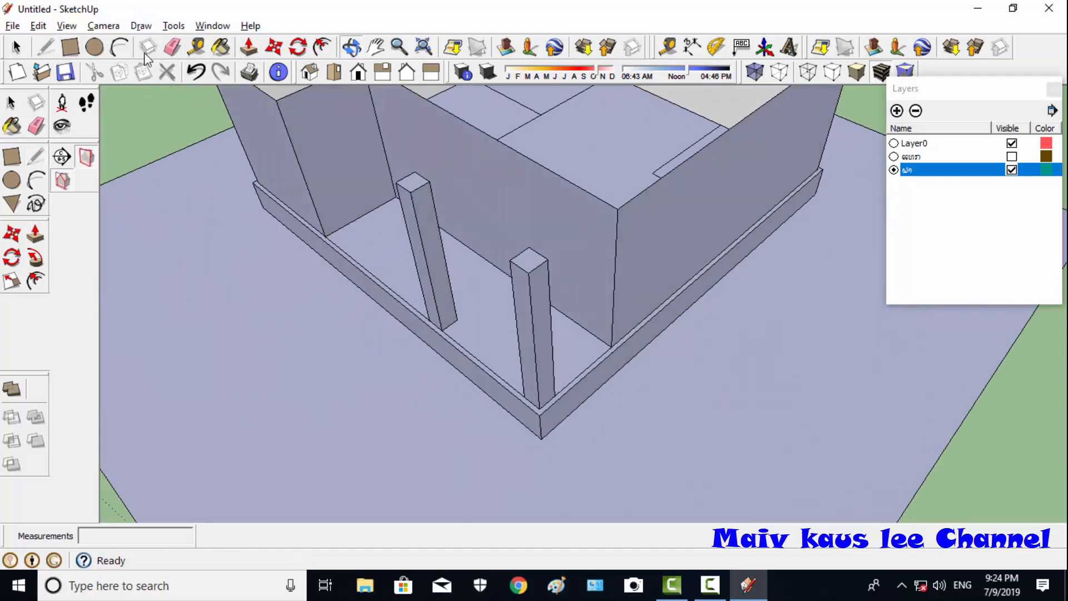
pyautogui.click(45, 46)
pyautogui.click(614, 213)
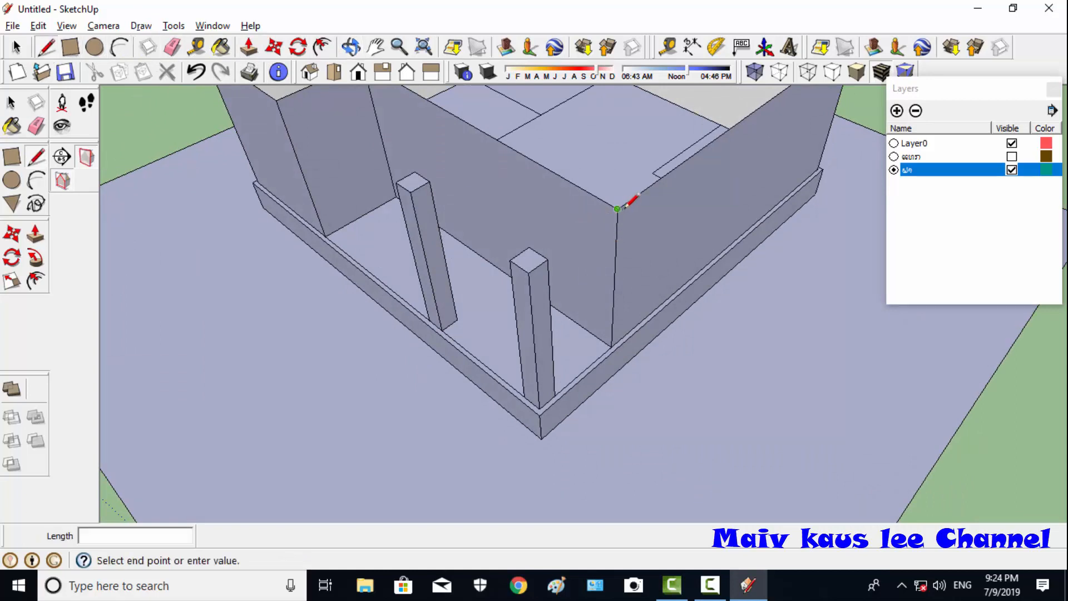
pyautogui.click(549, 255)
pyautogui.click(527, 273)
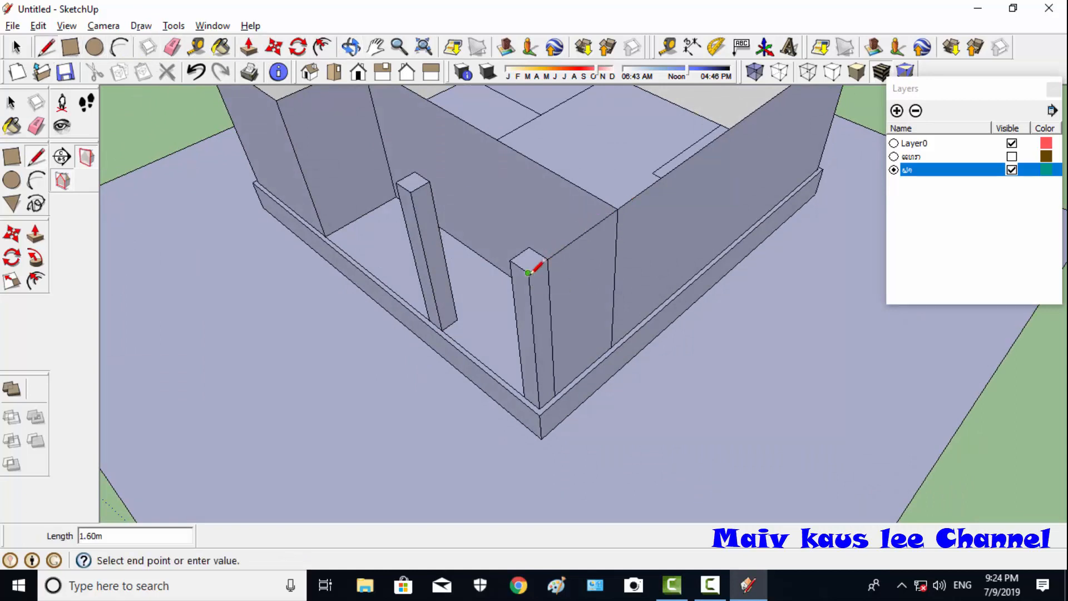
# - Close the porch top with a 7 m front line, and erase the three vertical faces filling the porch's front and side openings
pyautogui.click(277, 100)
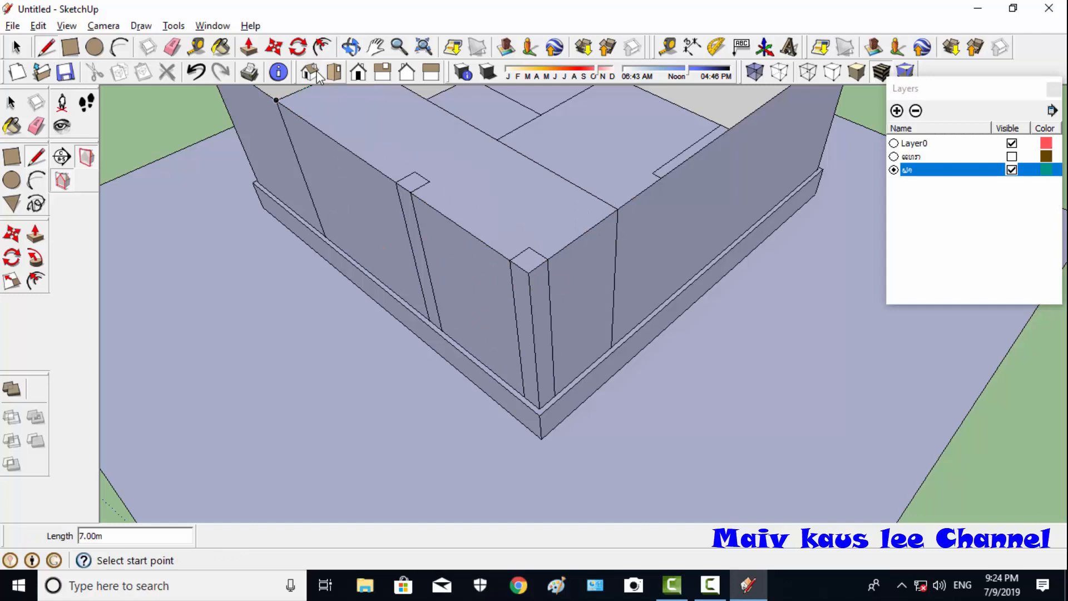
pyautogui.click(351, 46)
pyautogui.moveTo(465, 327); pyautogui.dragTo(501, 269)
pyautogui.moveTo(610, 282); pyautogui.dragTo(486, 241)
pyautogui.click(45, 46)
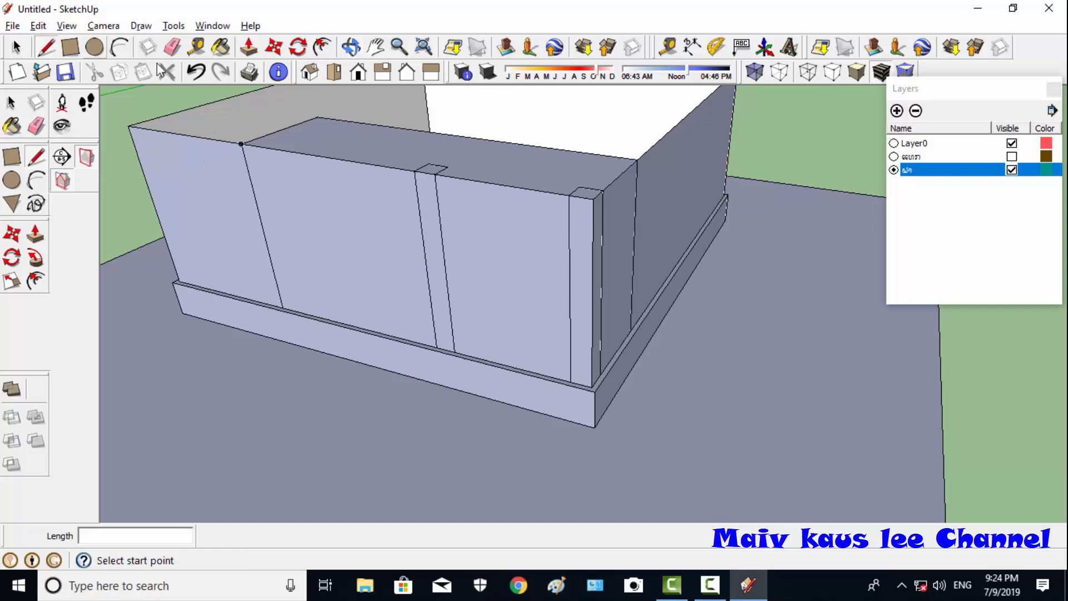
pyautogui.rightClick(333, 215)
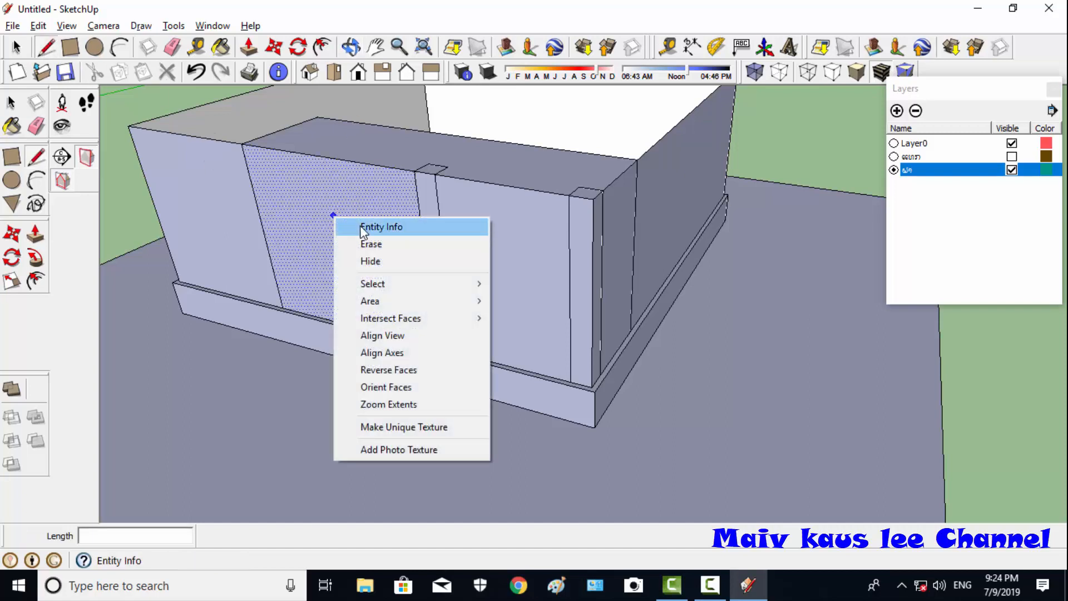
pyautogui.rightClick(310, 195)
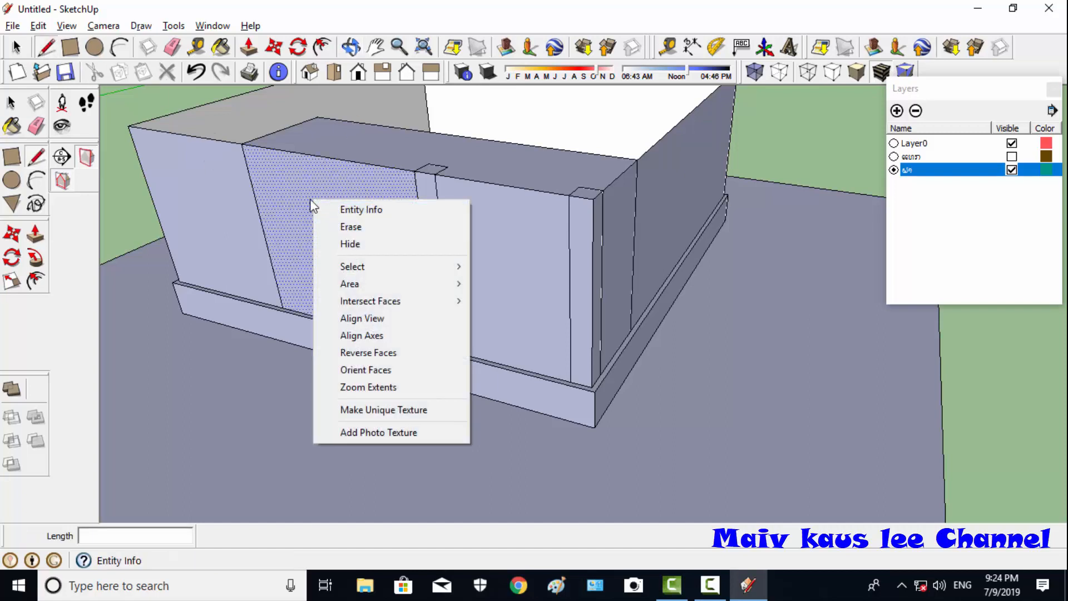
pyautogui.click(360, 225)
pyautogui.rightClick(489, 232)
pyautogui.click(531, 260)
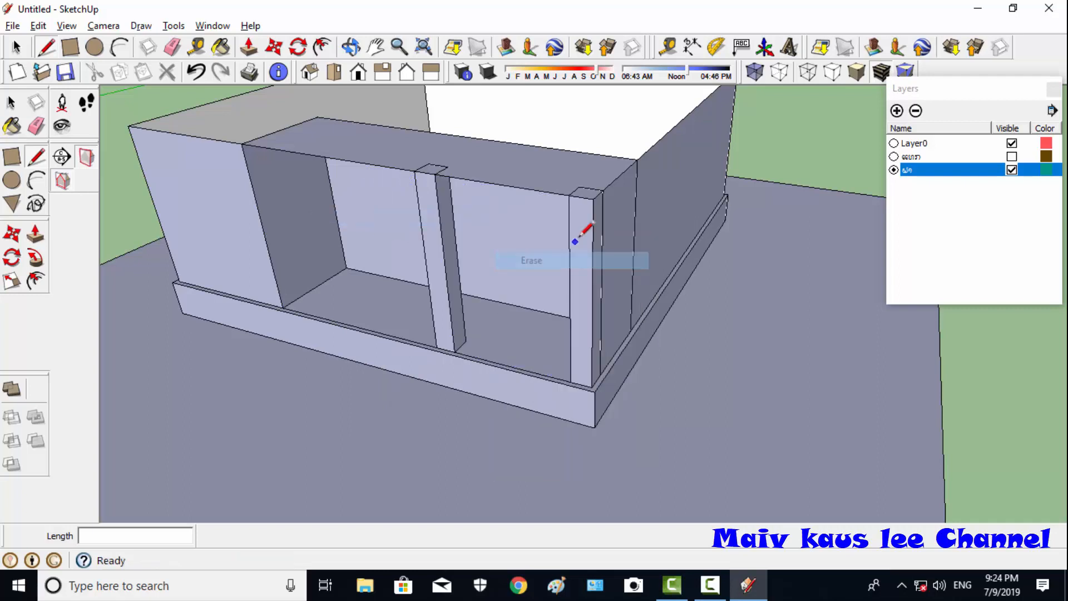
pyautogui.rightClick(613, 227)
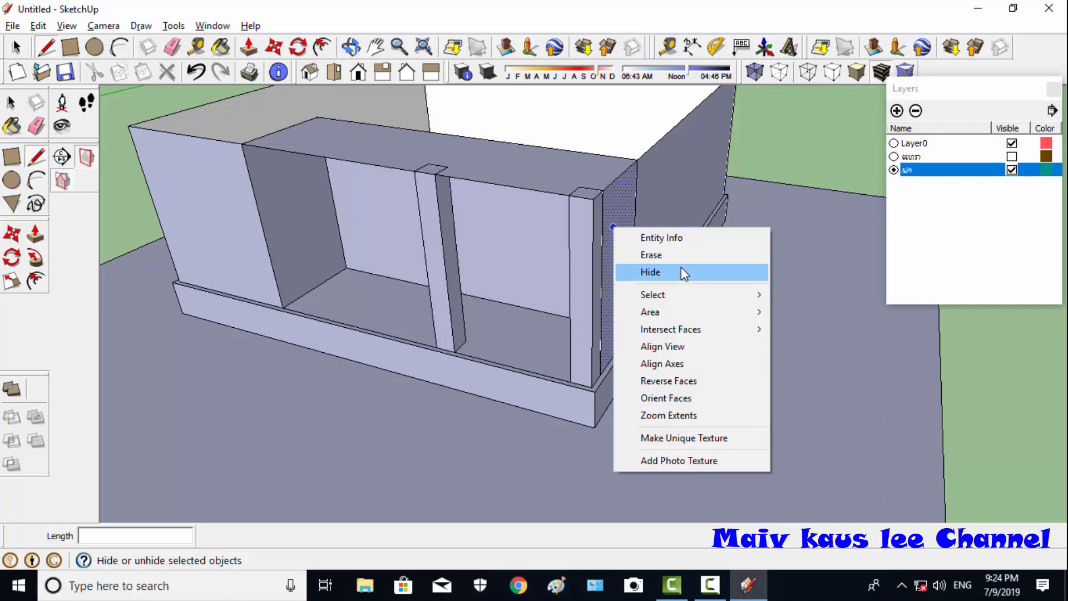
pyautogui.click(652, 255)
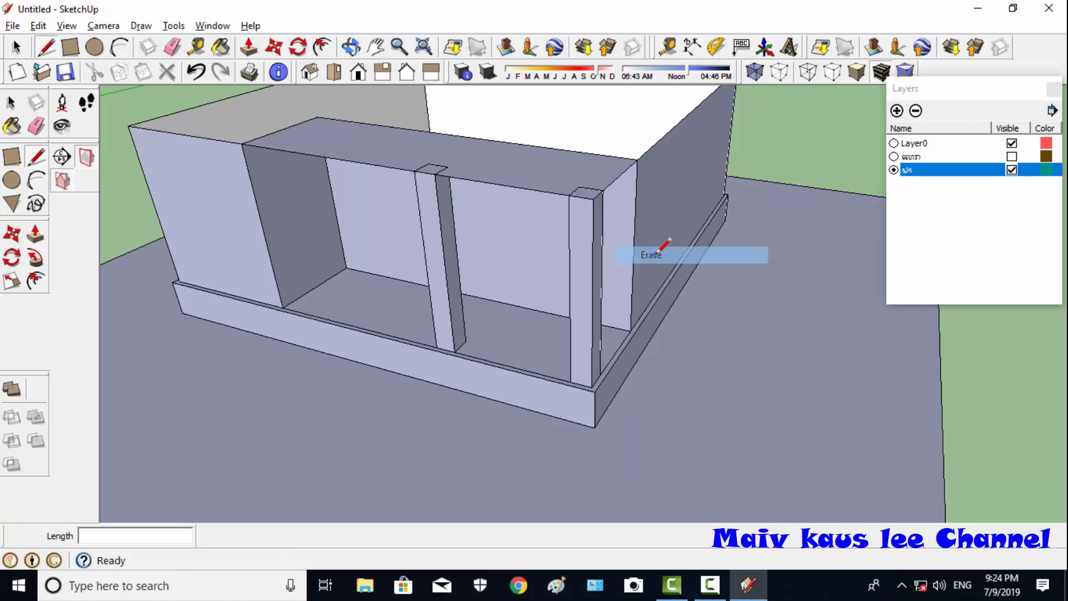
# - Cap the open top of the house by drawing a diagonal line between its wall corners, and erase that diagonal while keeping the face
pyautogui.click(351, 47)
pyautogui.moveTo(334, 194)
pyautogui.mouseDown()
pyautogui.moveTo(256, 231)
pyautogui.moveTo(529, 226)
pyautogui.moveTo(139, 160)
pyautogui.moveTo(587, 276)
pyautogui.moveTo(483, 397)
pyautogui.moveTo(328, 245)
pyautogui.moveTo(158, 331)
pyautogui.moveTo(494, 222)
pyautogui.moveTo(461, 193)
pyautogui.moveTo(228, 162)
pyautogui.moveTo(227, 253)
pyautogui.moveTo(494, 362)
pyautogui.moveTo(566, 259)
pyautogui.moveTo(544, 294)
pyautogui.moveTo(530, 295)
pyautogui.moveTo(690, 327)
pyautogui.moveTo(525, 356)
pyautogui.moveTo(744, 257)
pyautogui.moveTo(615, 282)
pyautogui.moveTo(742, 246)
pyautogui.moveTo(635, 249)
pyautogui.moveTo(616, 239)
pyautogui.moveTo(634, 236)
pyautogui.moveTo(626, 233)
pyautogui.mouseUp()
pyautogui.click(46, 48)
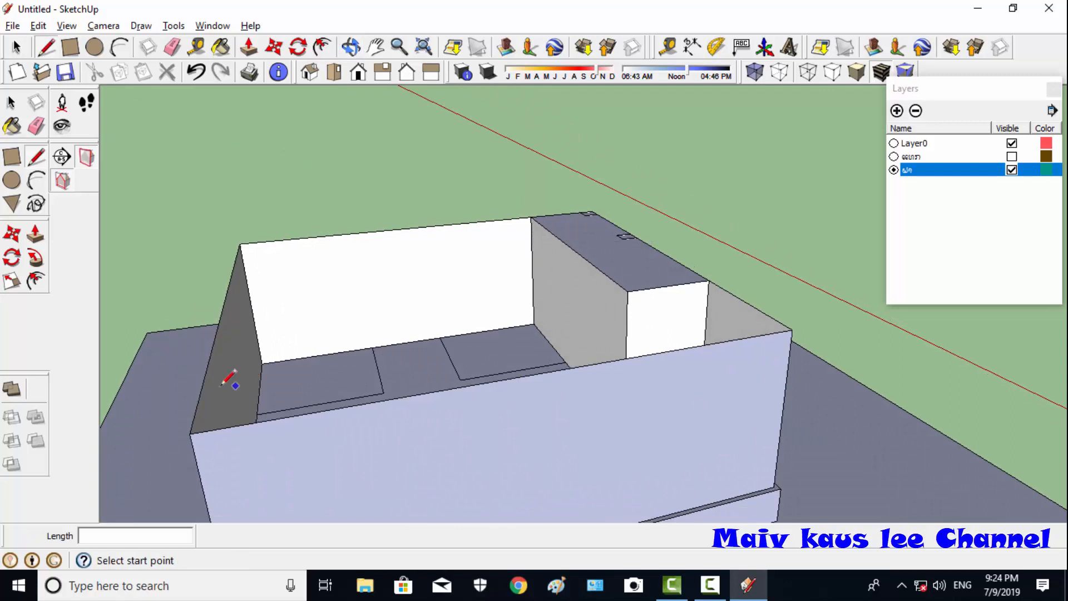
pyautogui.click(189, 433)
pyautogui.click(532, 218)
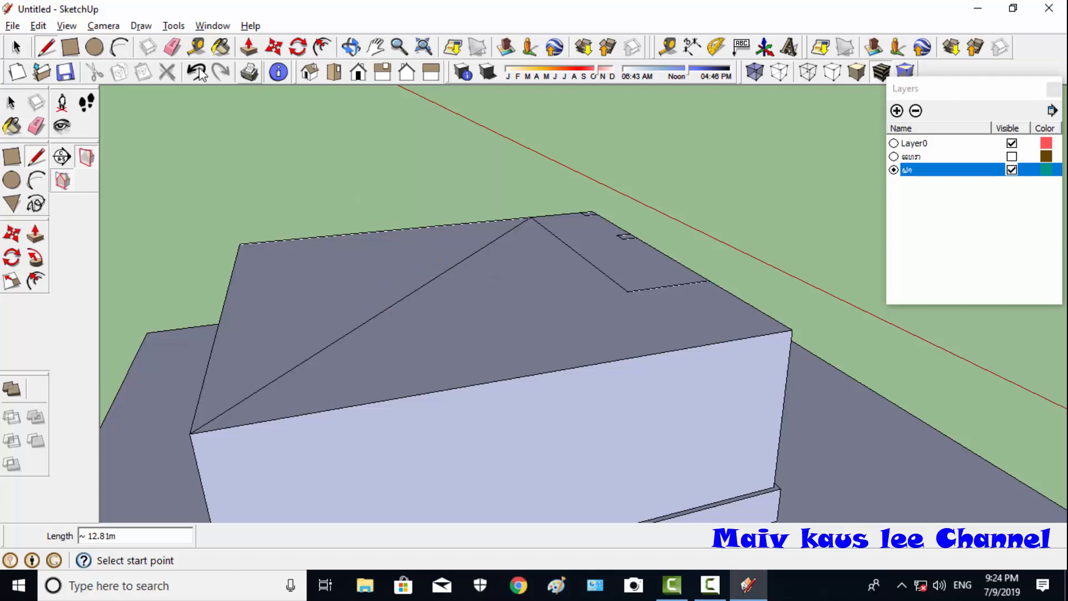
pyautogui.click(173, 47)
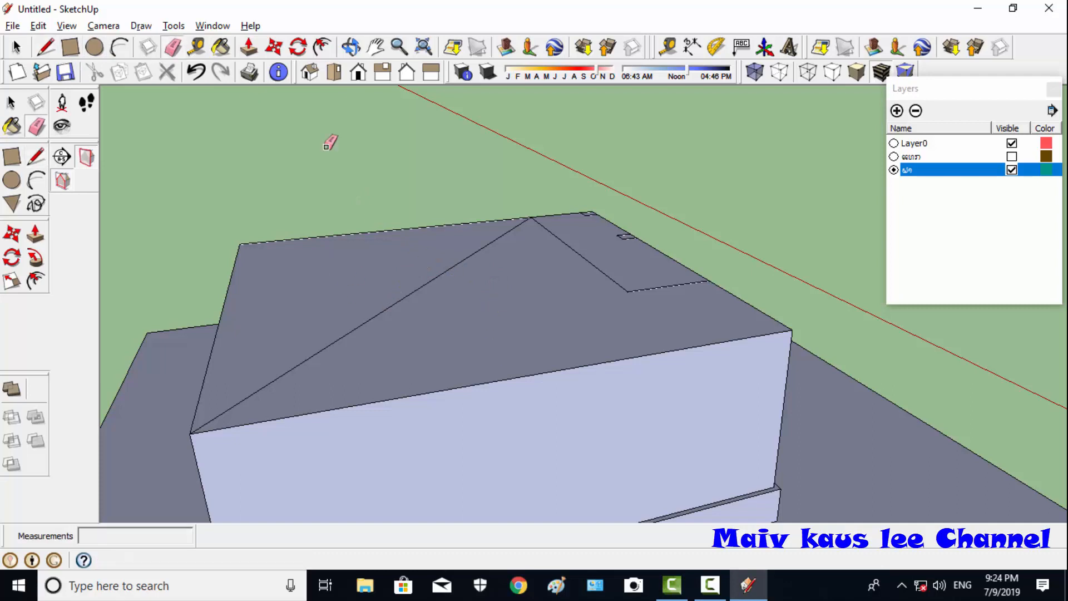
pyautogui.click(413, 293)
# - Draw a 3 m line on the top face from the porch's inner corner to the house edge, extending the porch's long inner line
pyautogui.click(45, 48)
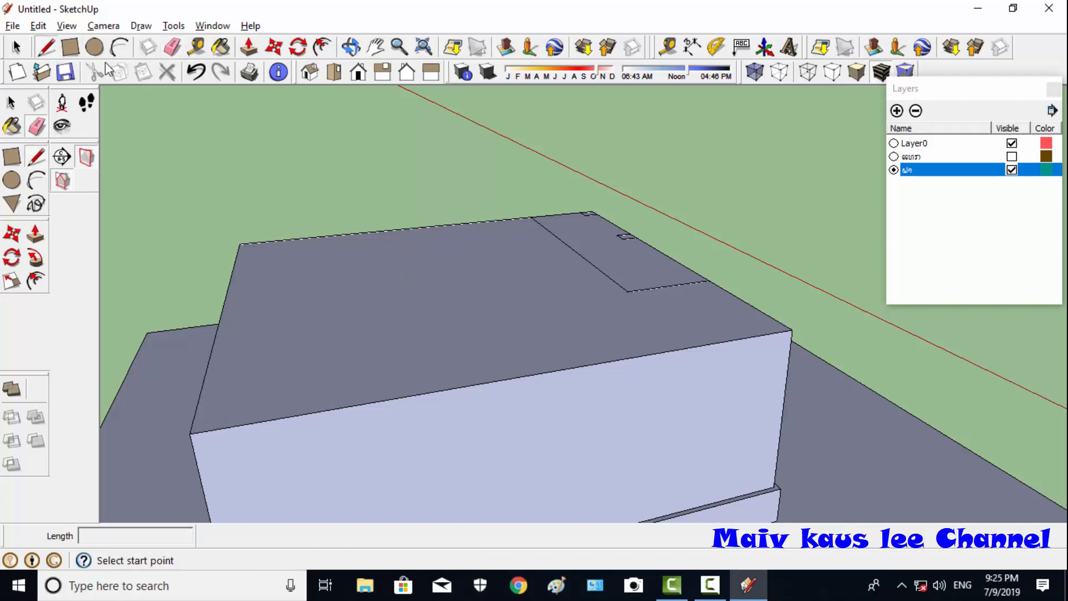
pyautogui.click(377, 48)
pyautogui.click(351, 48)
pyautogui.moveTo(580, 219); pyautogui.dragTo(353, 191)
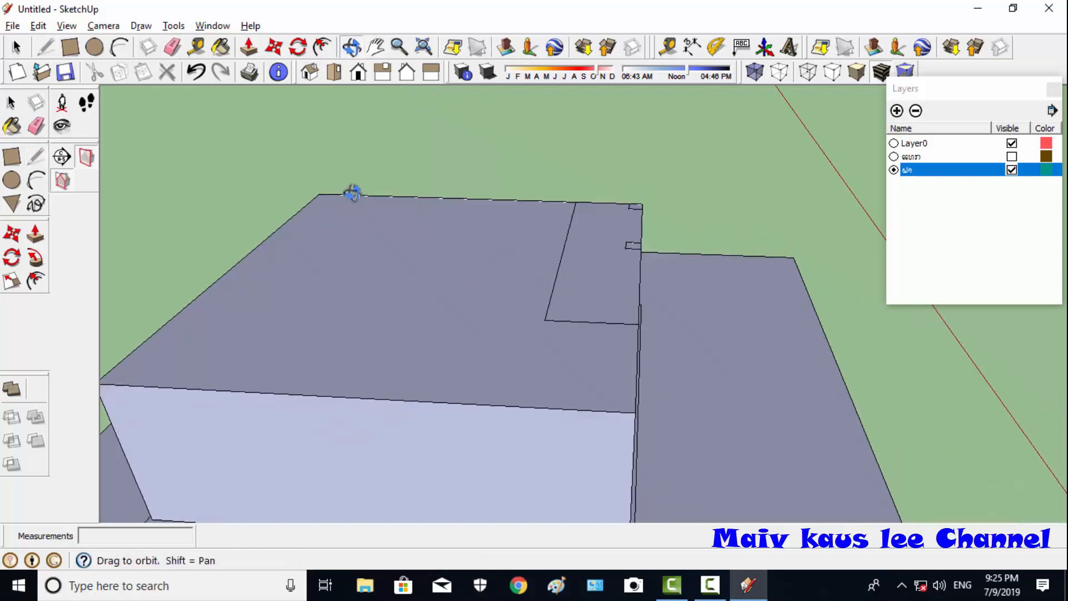
pyautogui.click(45, 48)
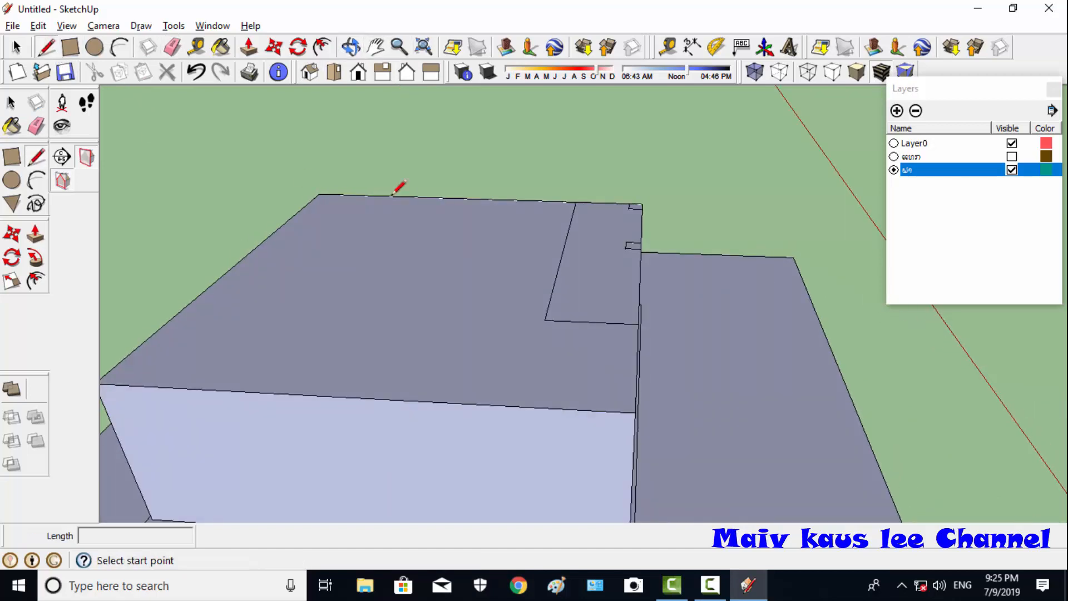
pyautogui.click(544, 319)
pyautogui.click(522, 406)
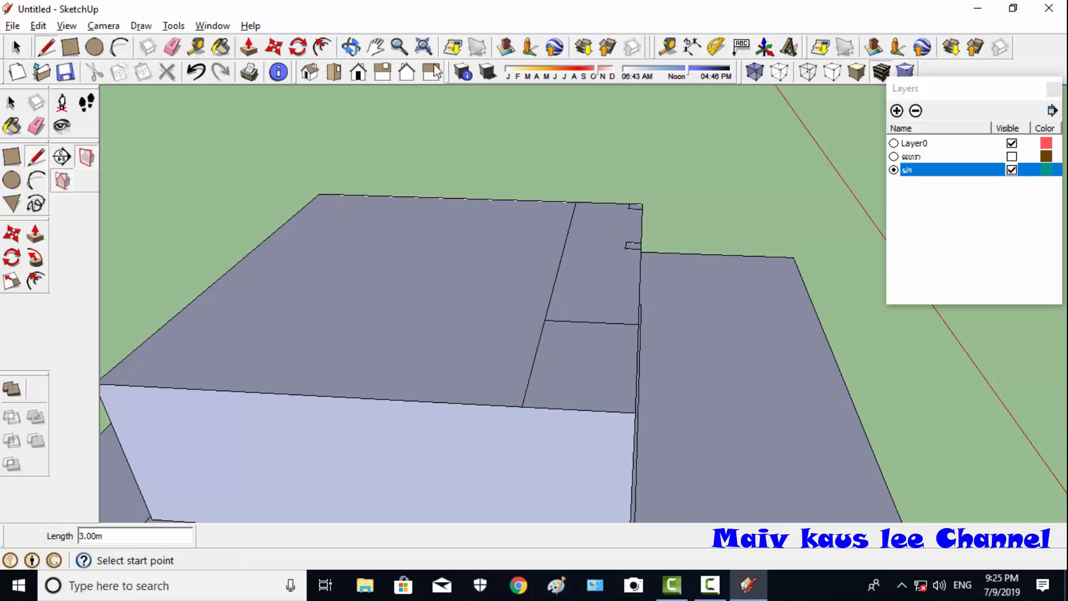
# - Try a linear dimension along the full side edge of the house top, and undo it
pyautogui.click(351, 46)
pyautogui.moveTo(367, 312); pyautogui.dragTo(232, 135)
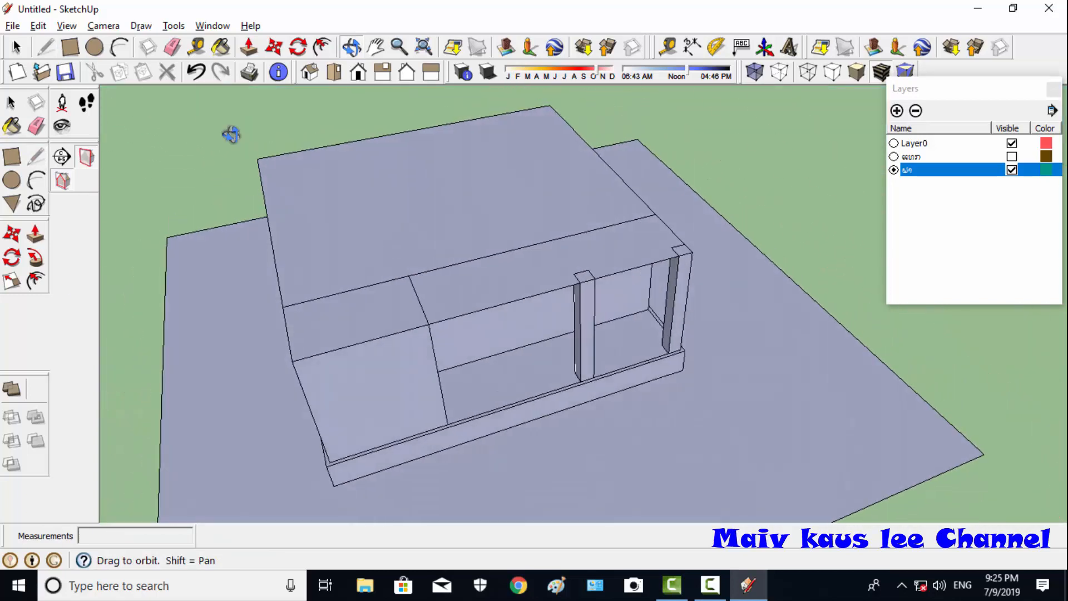
pyautogui.click(46, 47)
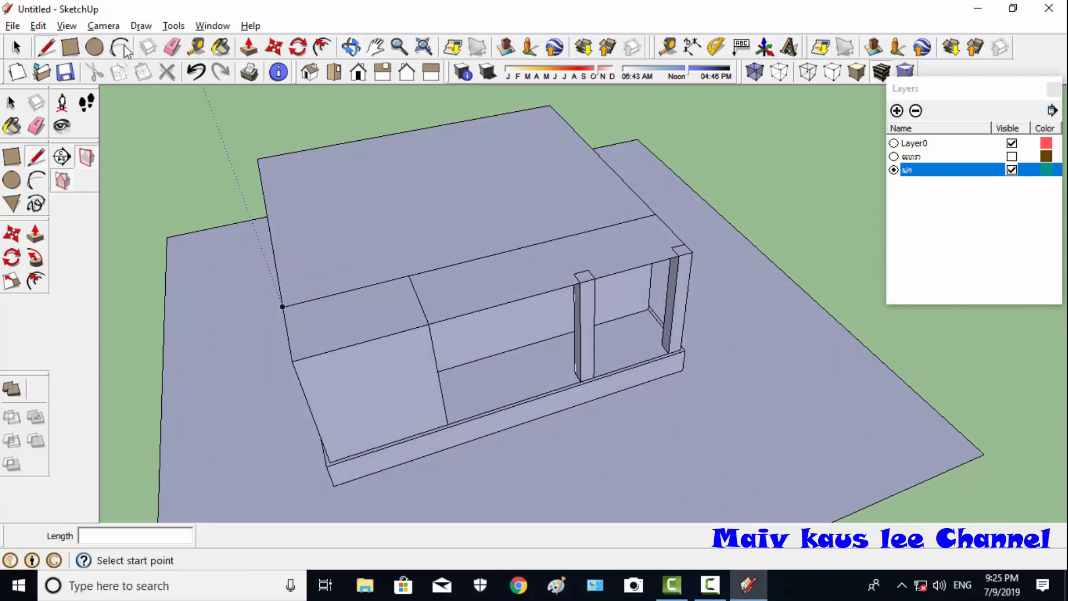
pyautogui.click(692, 47)
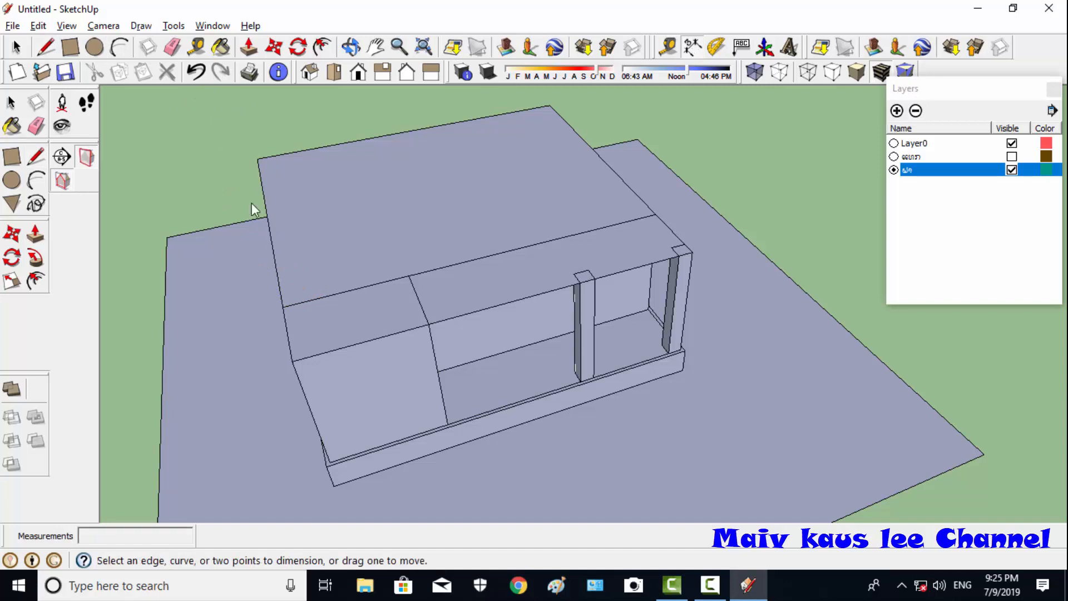
pyautogui.click(259, 161)
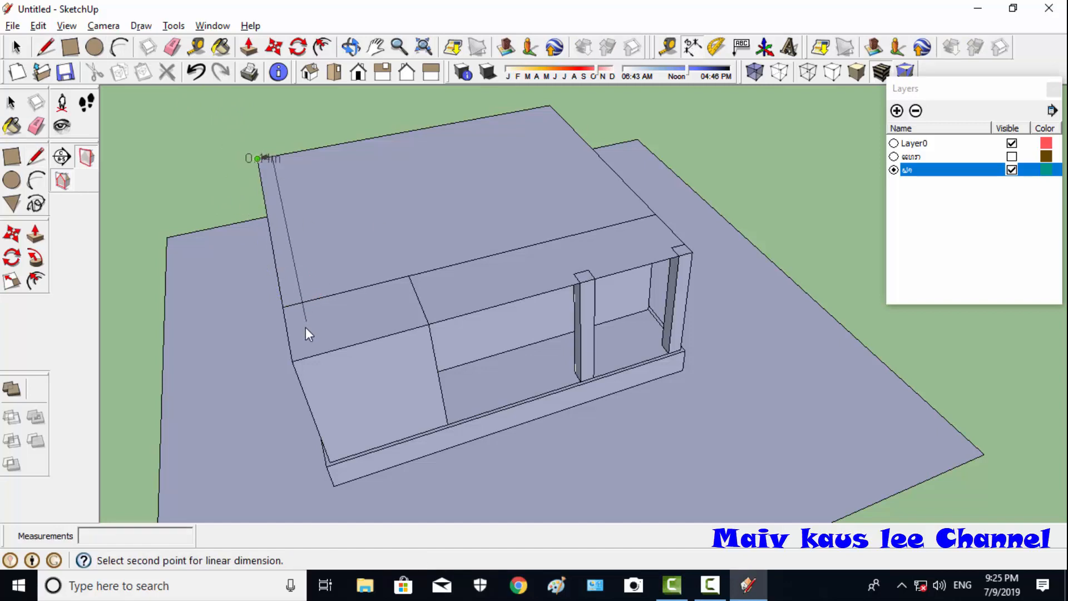
pyautogui.click(272, 362)
pyautogui.click(245, 366)
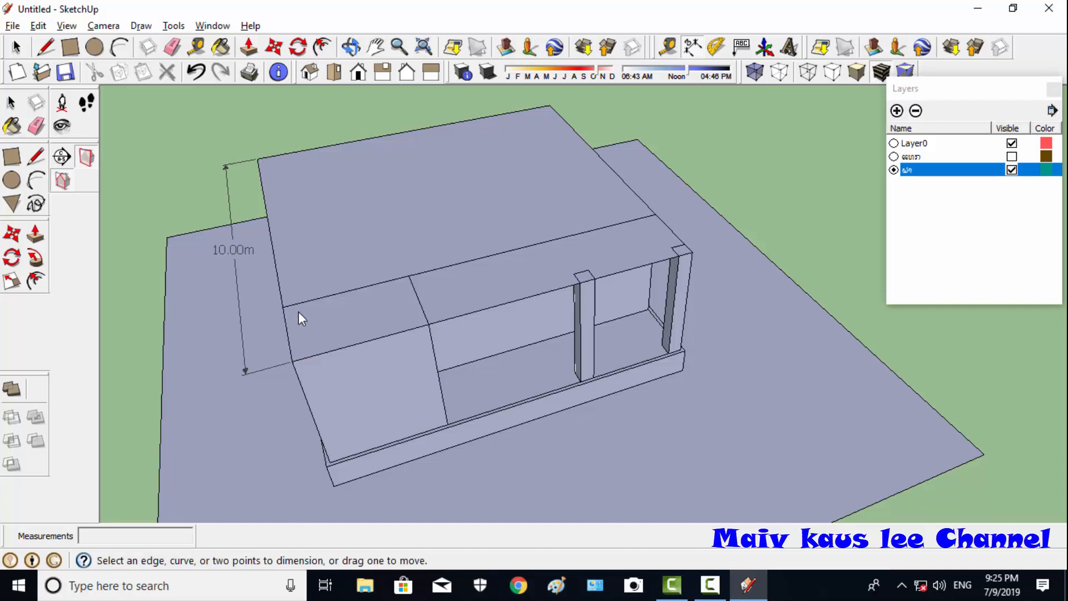
pyautogui.hotkey('ctrl', 'z')
# - Dimension the side and back edges of the main top section behind the porch strip, and undo both dimensions
pyautogui.click(283, 307)
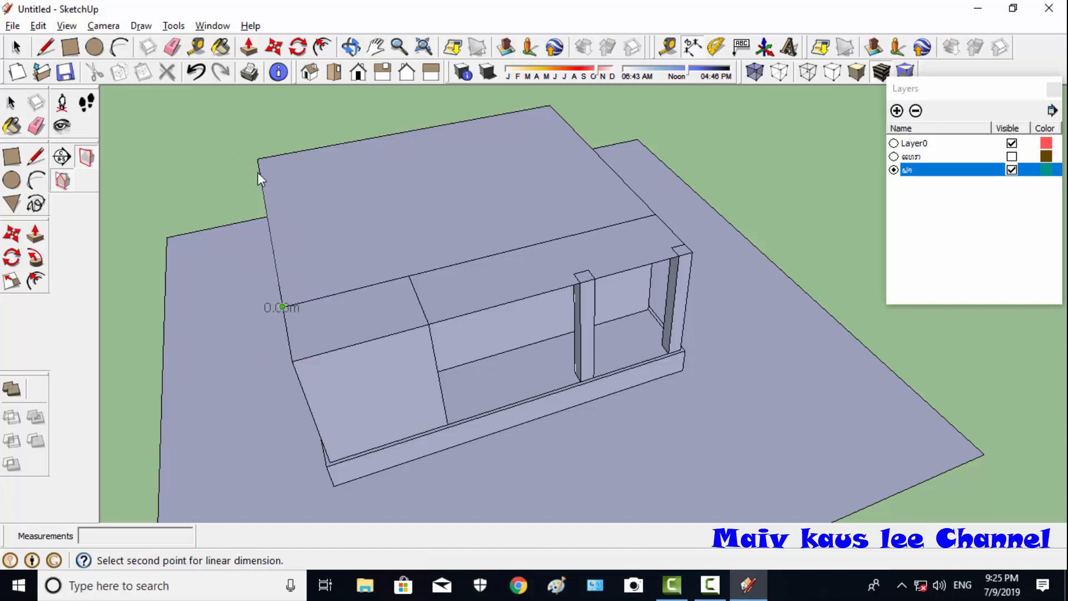
pyautogui.click(258, 161)
pyautogui.click(208, 174)
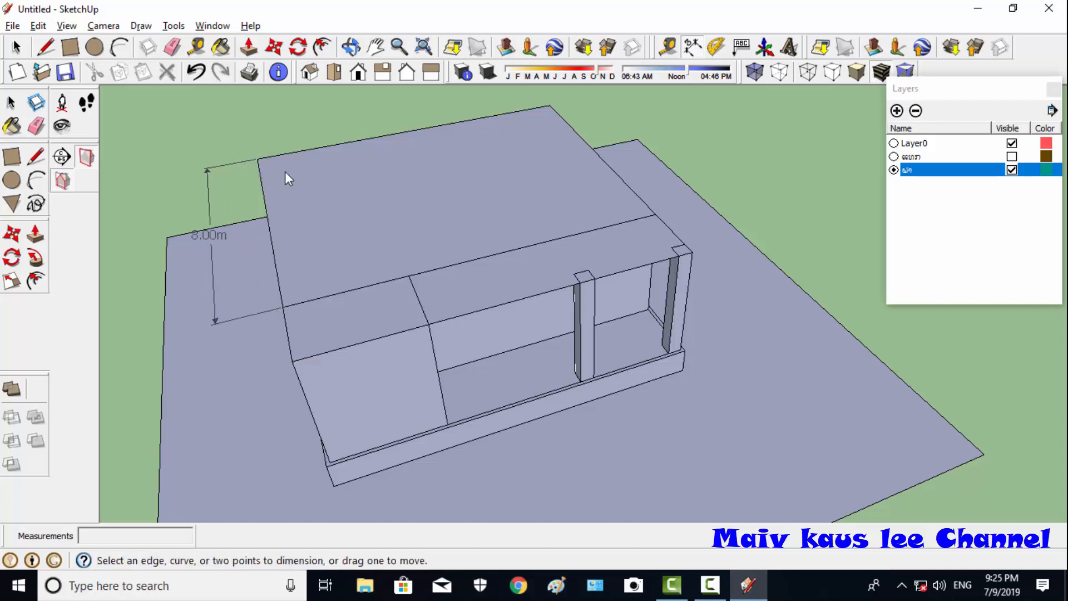
pyautogui.click(257, 158)
pyautogui.click(550, 105)
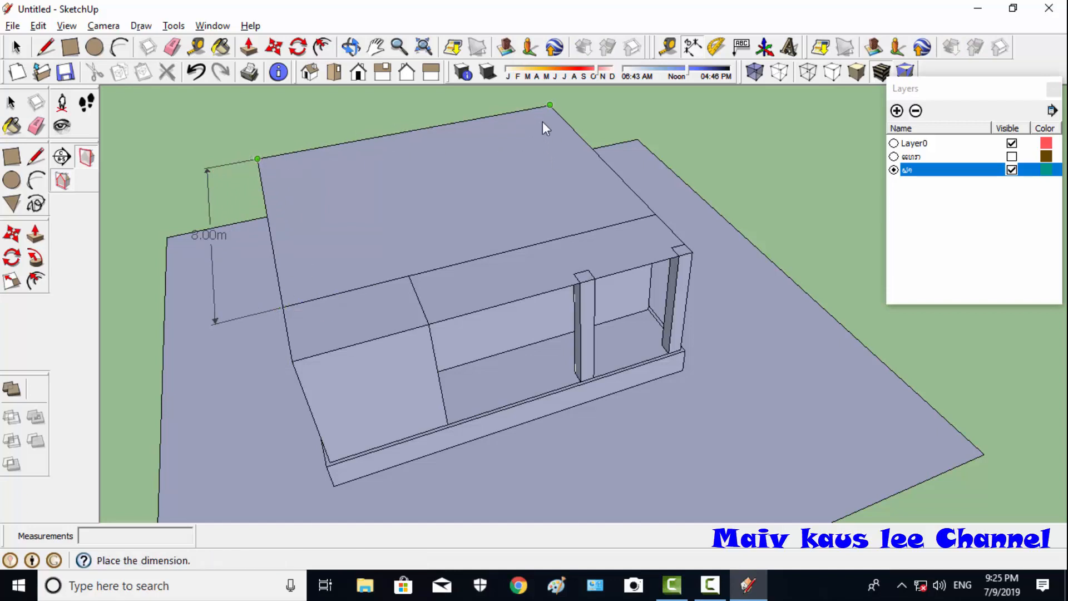
pyautogui.click(573, 124)
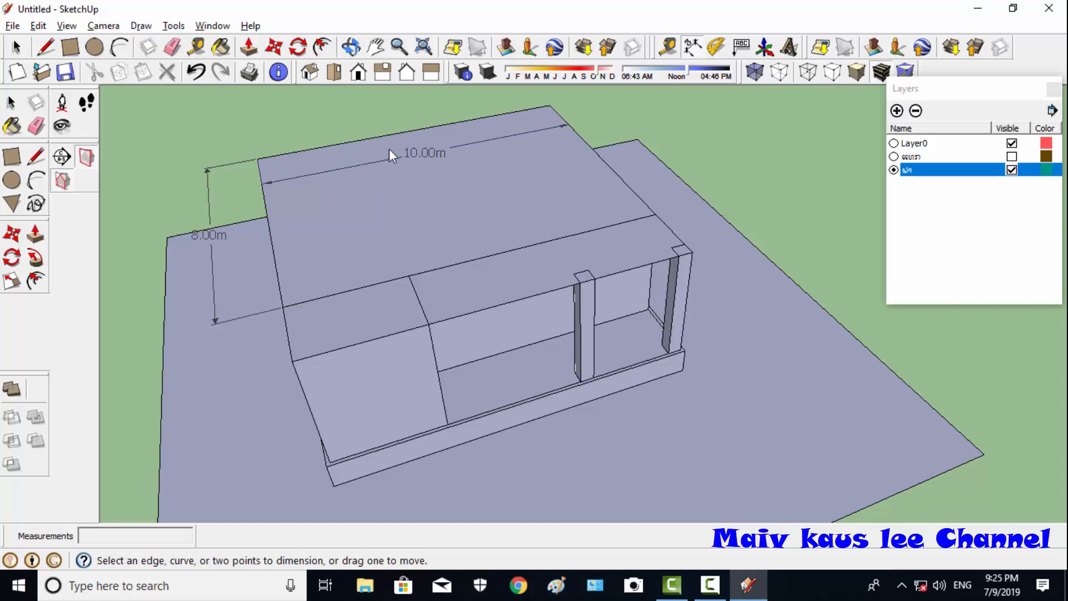
pyautogui.hotkey('ctrl', 'z')
pyautogui.hotkey('ctrl', 'z')
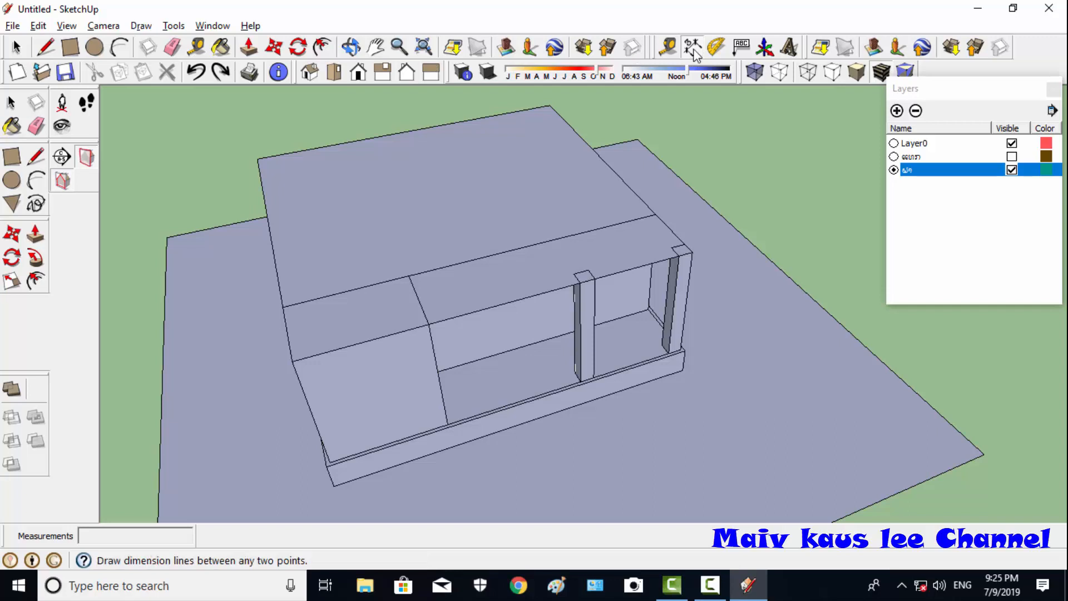
# - Add a new layer named ຫລັງຄາ and make it the active layer
pyautogui.click(897, 111)
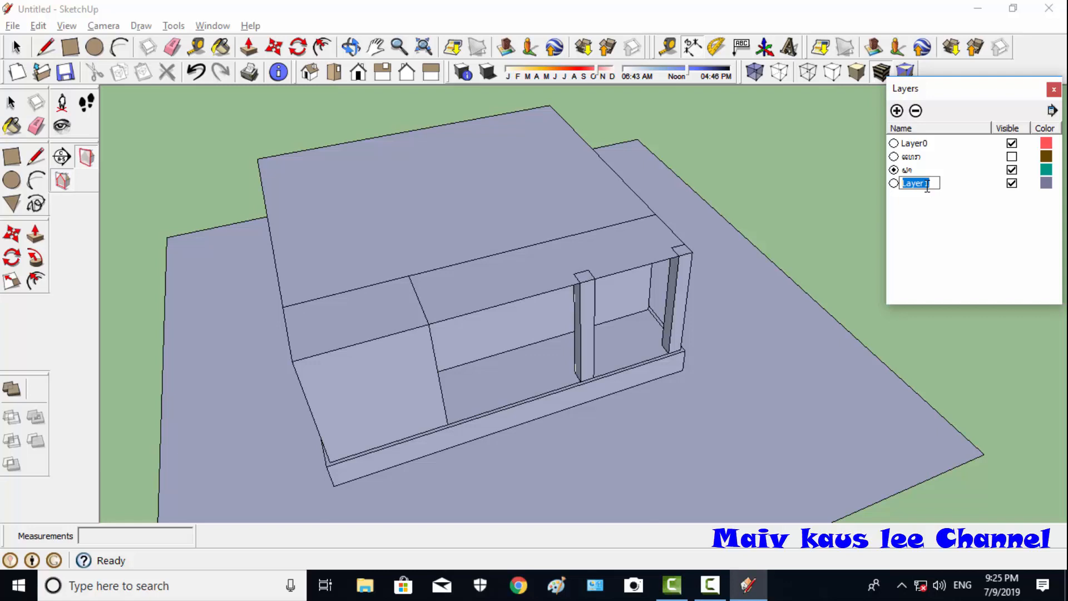
pyautogui.write('ທ')
pyautogui.click(894, 183)
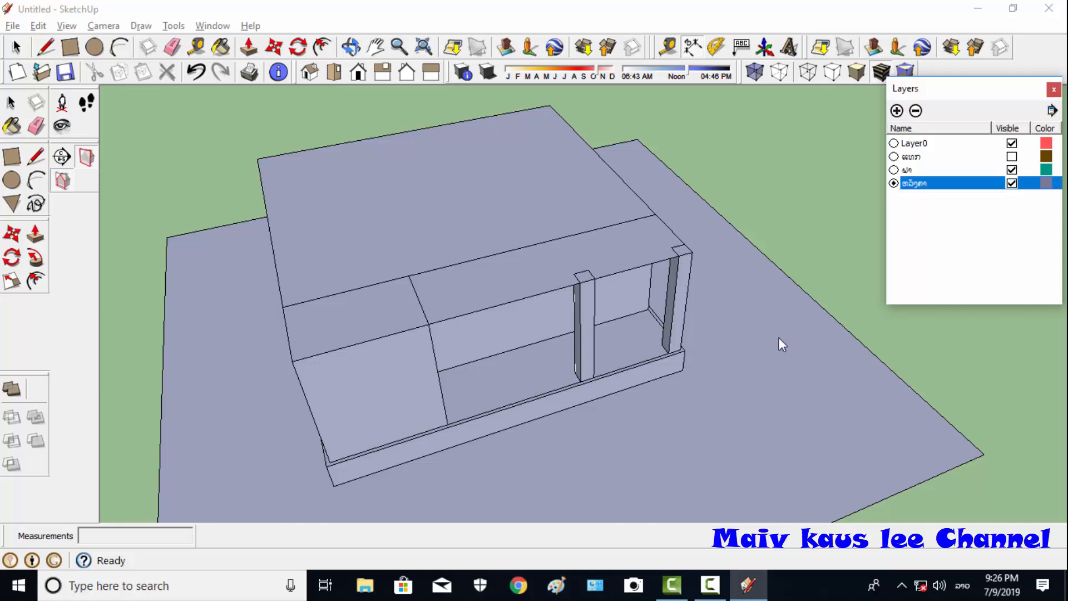
# - Draw a 10 m centre line across the main top section between the midpoints of its two 8 m side edges
pyautogui.click(351, 48)
pyautogui.moveTo(374, 179)
pyautogui.mouseDown()
pyautogui.moveTo(742, 193)
pyautogui.moveTo(608, 210)
pyautogui.moveTo(656, 219)
pyautogui.moveTo(432, 272)
pyautogui.moveTo(491, 208)
pyautogui.moveTo(640, 217)
pyautogui.moveTo(651, 208)
pyautogui.moveTo(646, 214)
pyautogui.mouseUp()
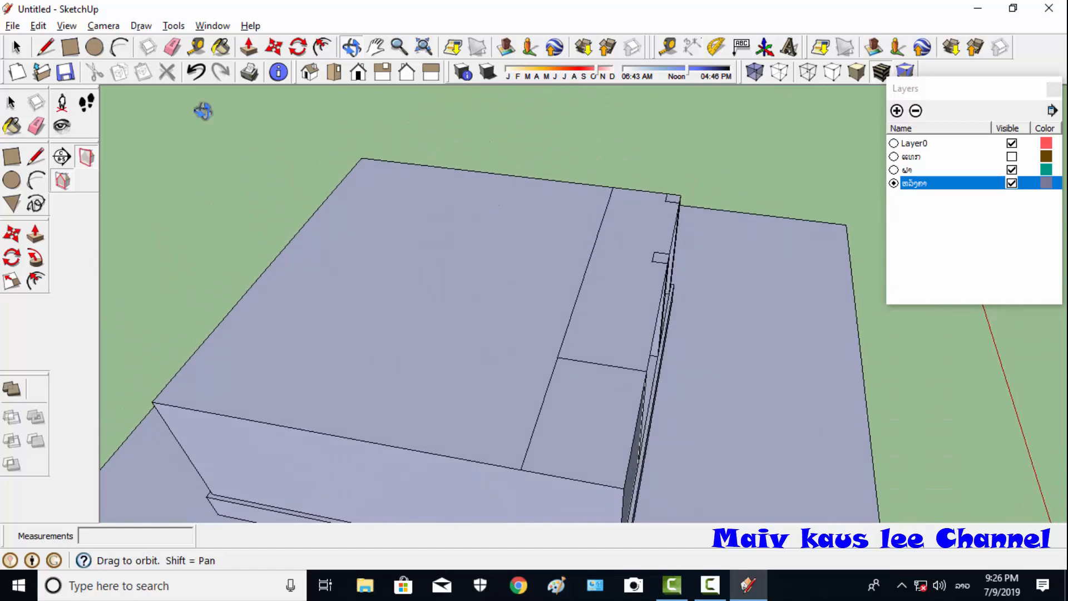
pyautogui.click(45, 47)
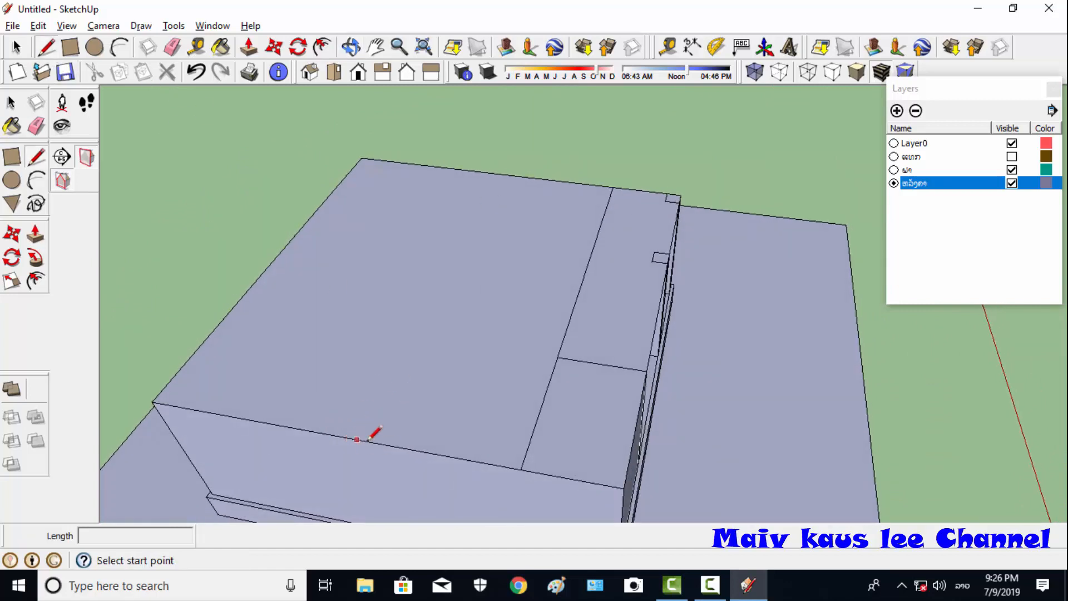
pyautogui.click(328, 433)
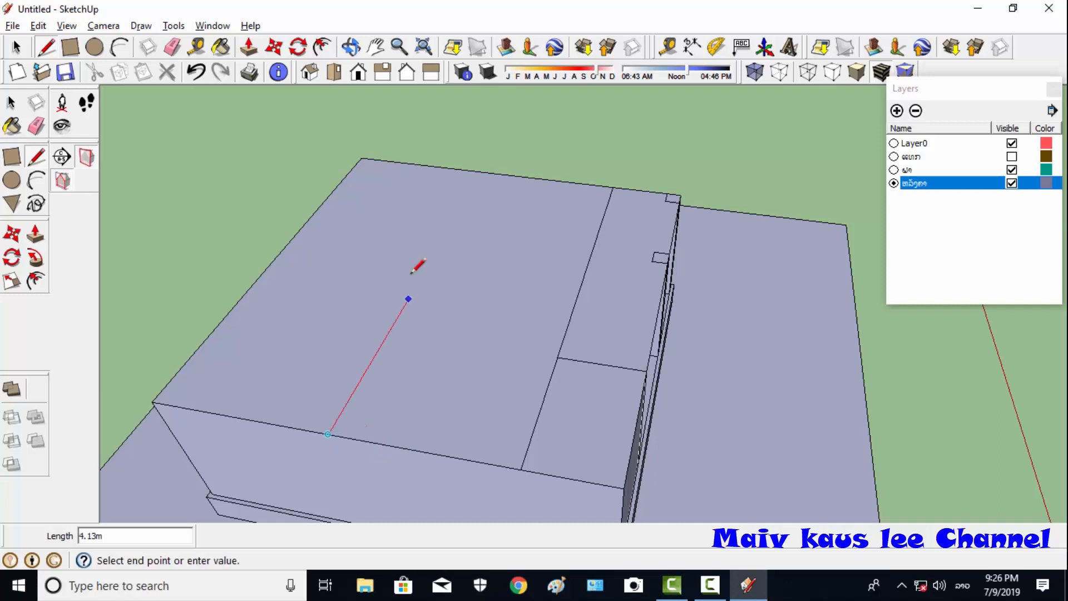
pyautogui.click(484, 172)
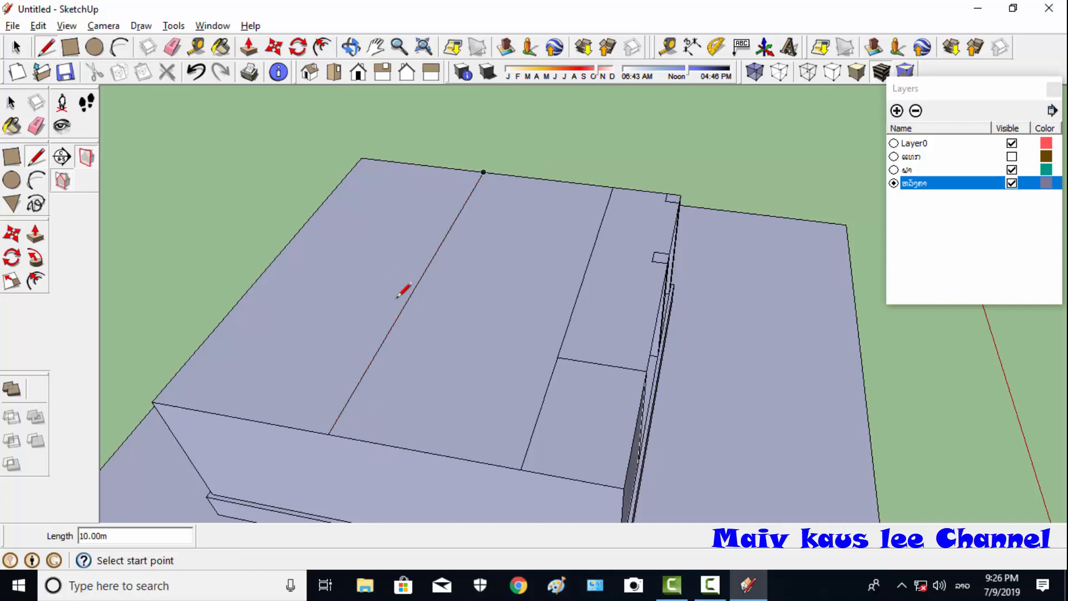
# - Mark a 2 m segment on the centre line, starting from a point 1 m beyond its midpoint
pyautogui.click(421, 276)
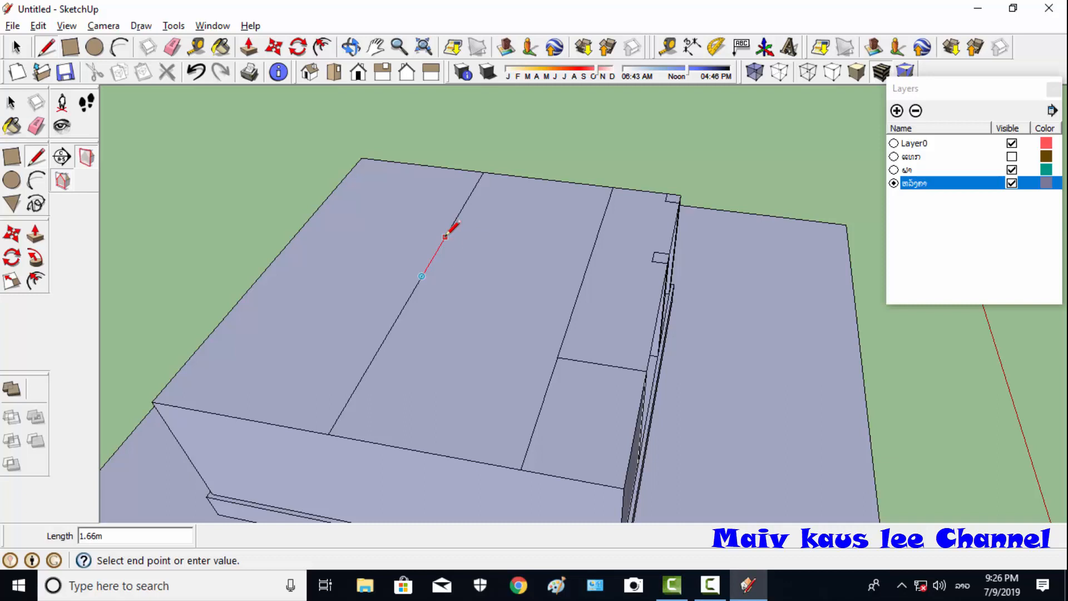
pyautogui.write('1')
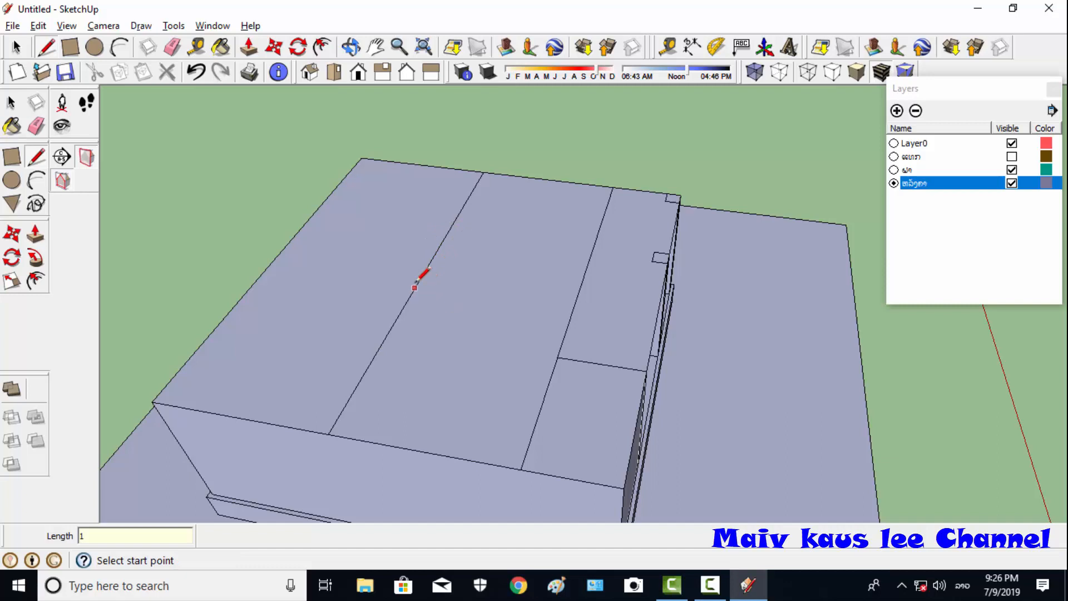
pyautogui.click(443, 245)
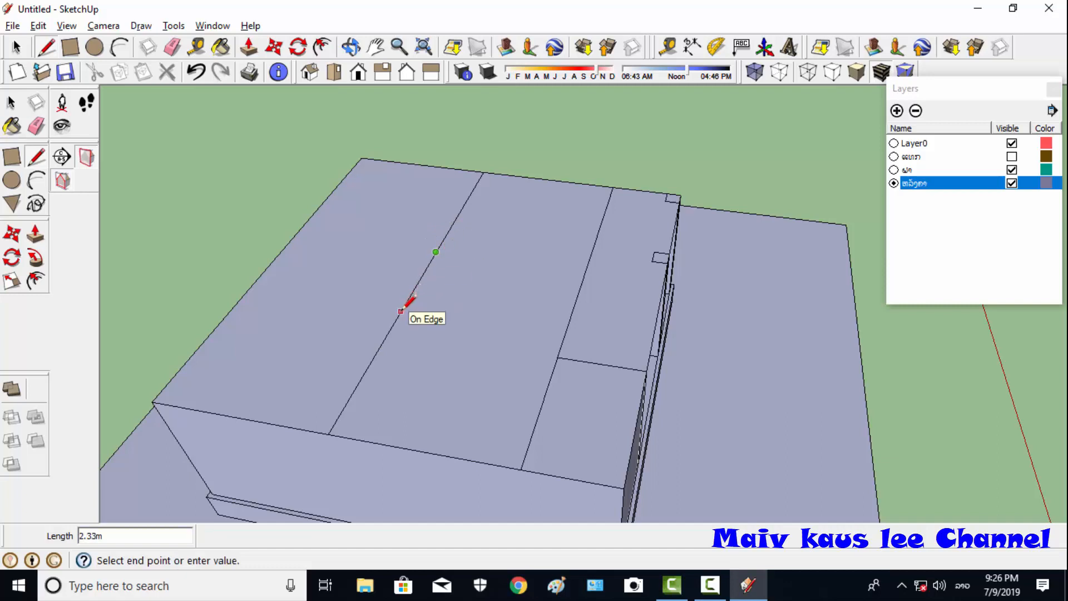
pyautogui.press('Return')
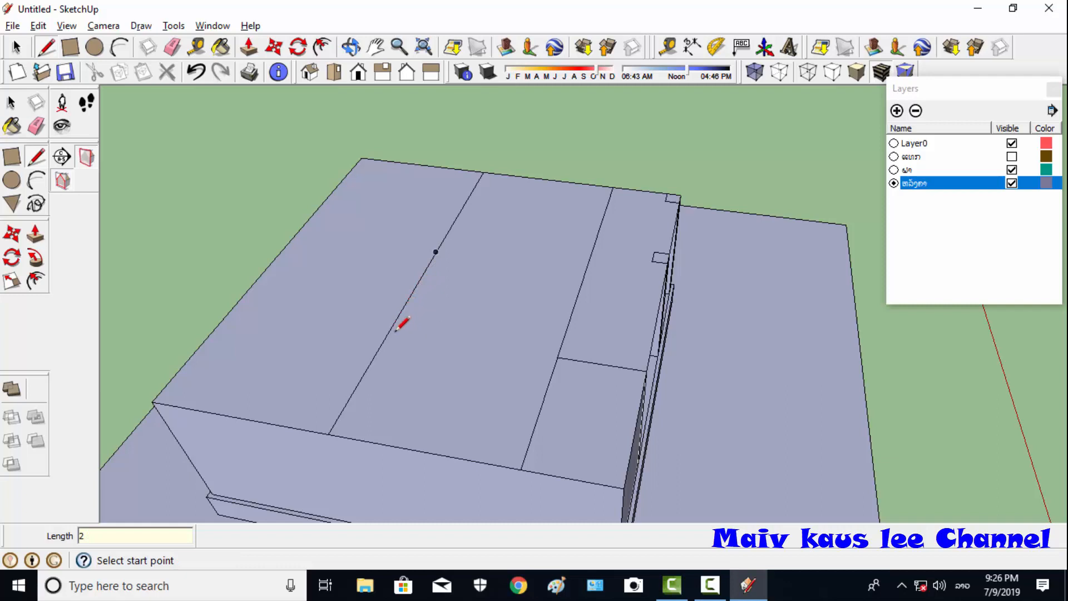
pyautogui.click(406, 301)
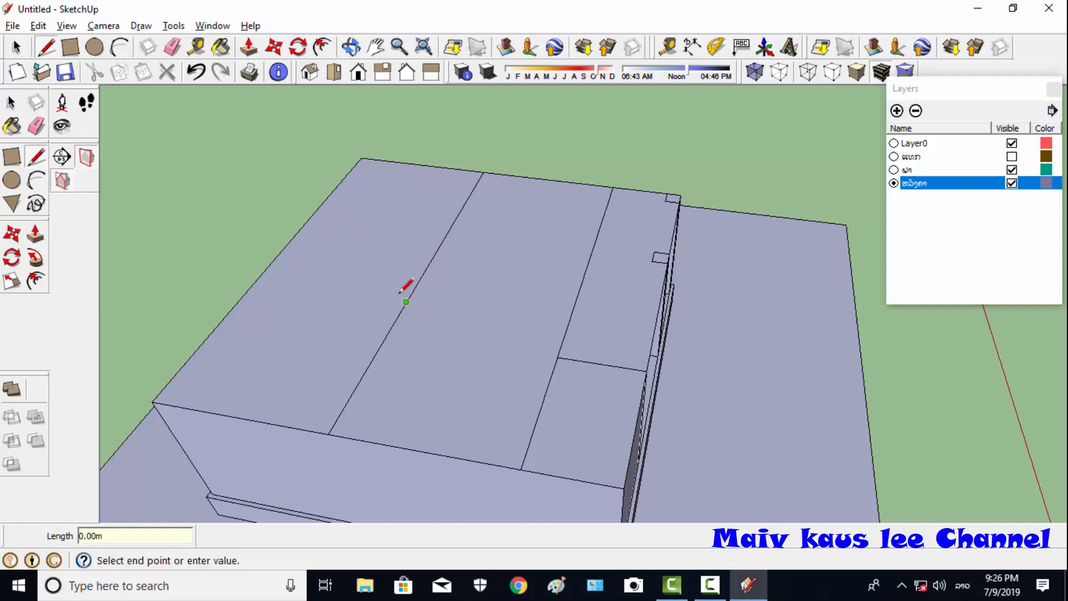
# - Draw an upright rectangular face 2 m wide and 2 m high on the marked centre-line segment
pyautogui.click(352, 47)
pyautogui.moveTo(522, 291); pyautogui.dragTo(434, 207)
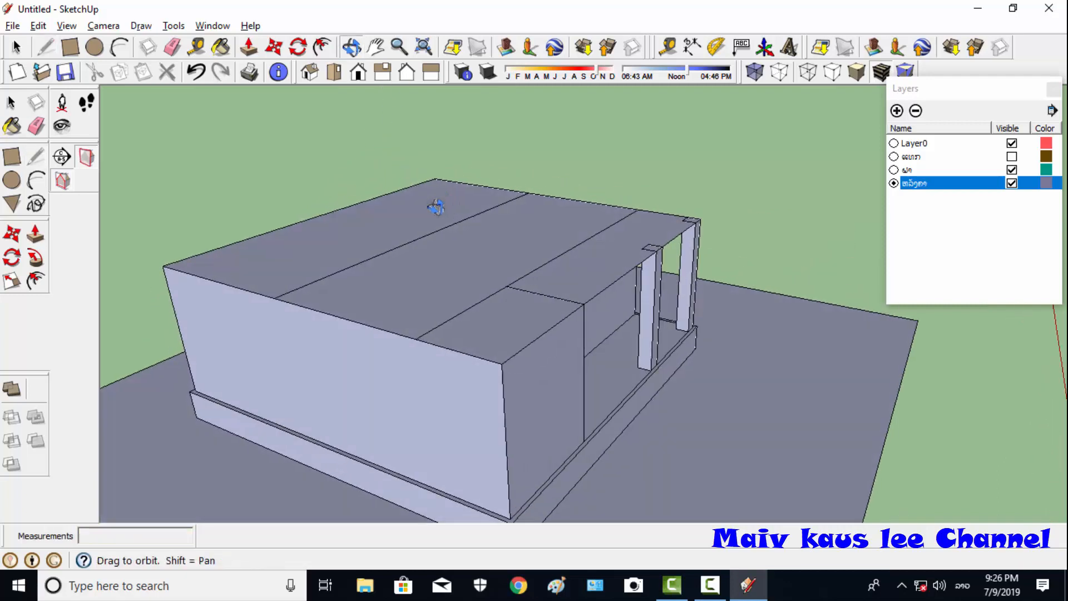
pyautogui.click(16, 48)
pyautogui.click(46, 47)
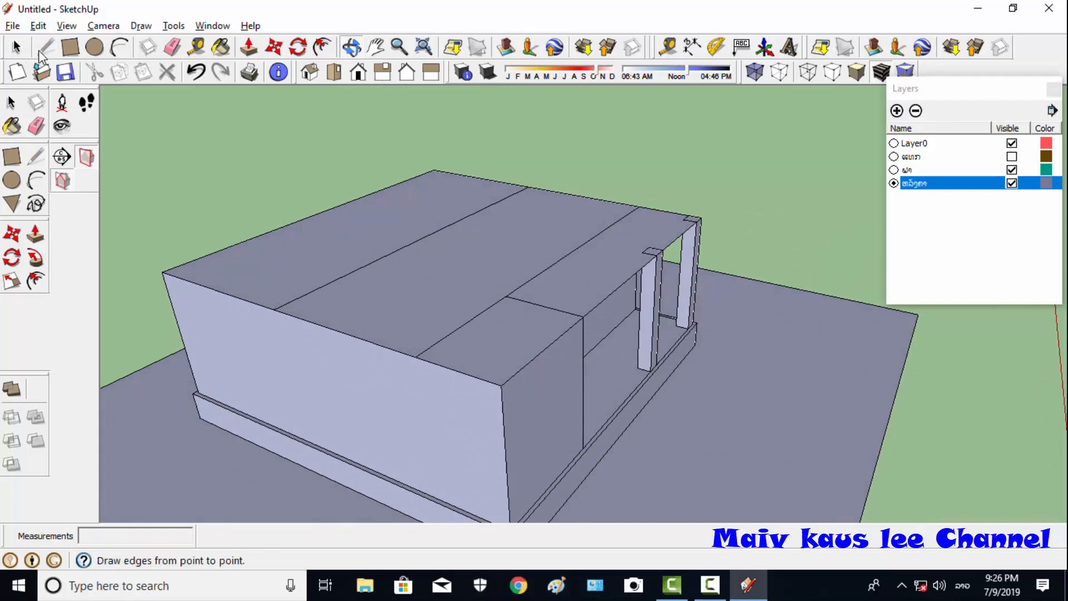
pyautogui.click(402, 248)
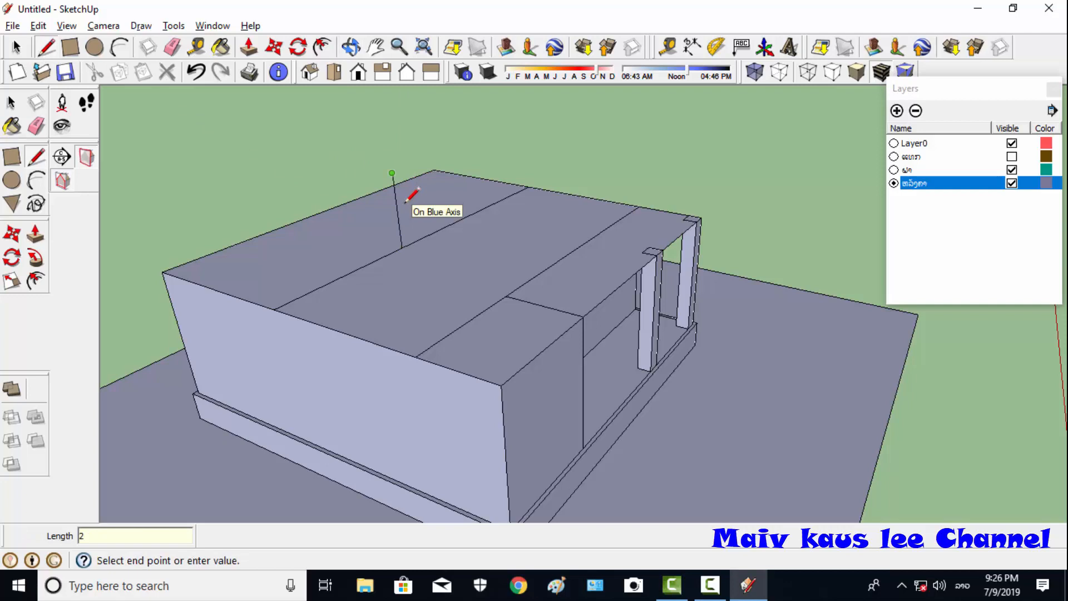
pyautogui.write('2')
pyautogui.press('Return')
pyautogui.click(444, 154)
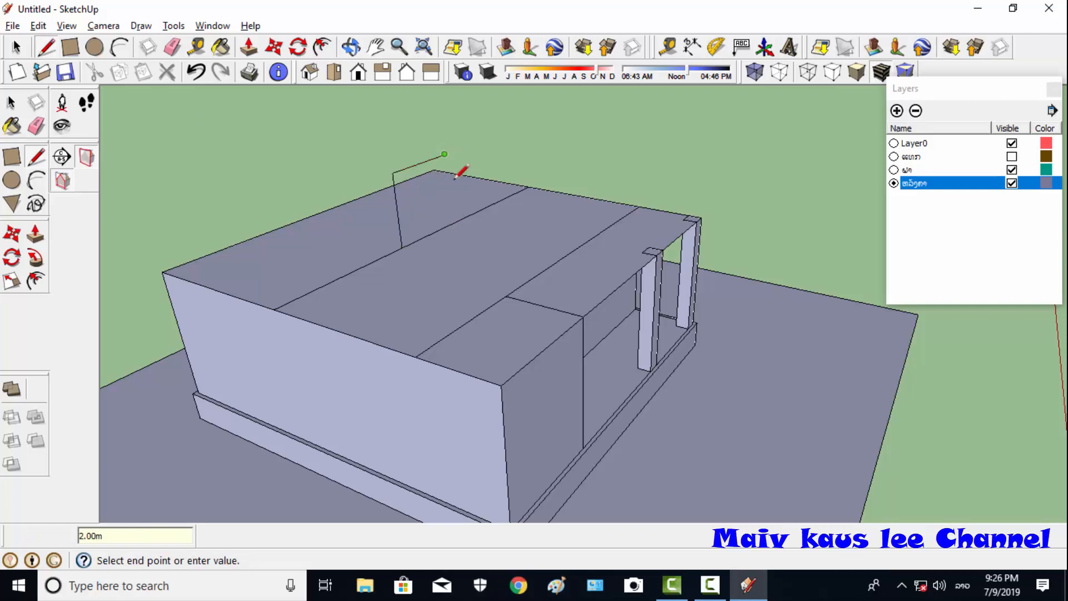
pyautogui.click(452, 225)
pyautogui.click(392, 173)
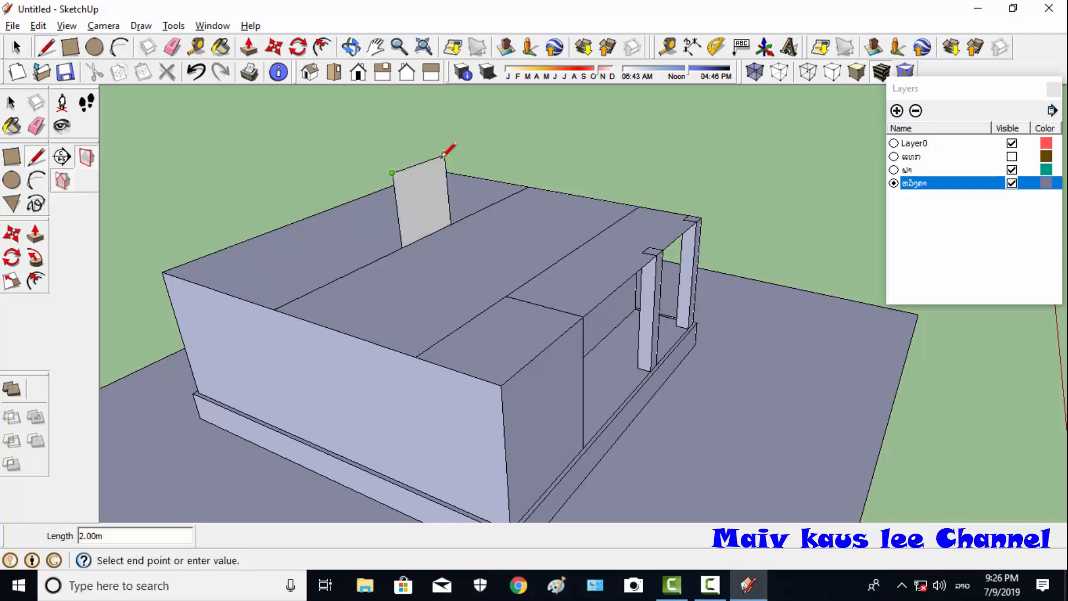
pyautogui.press('Escape')
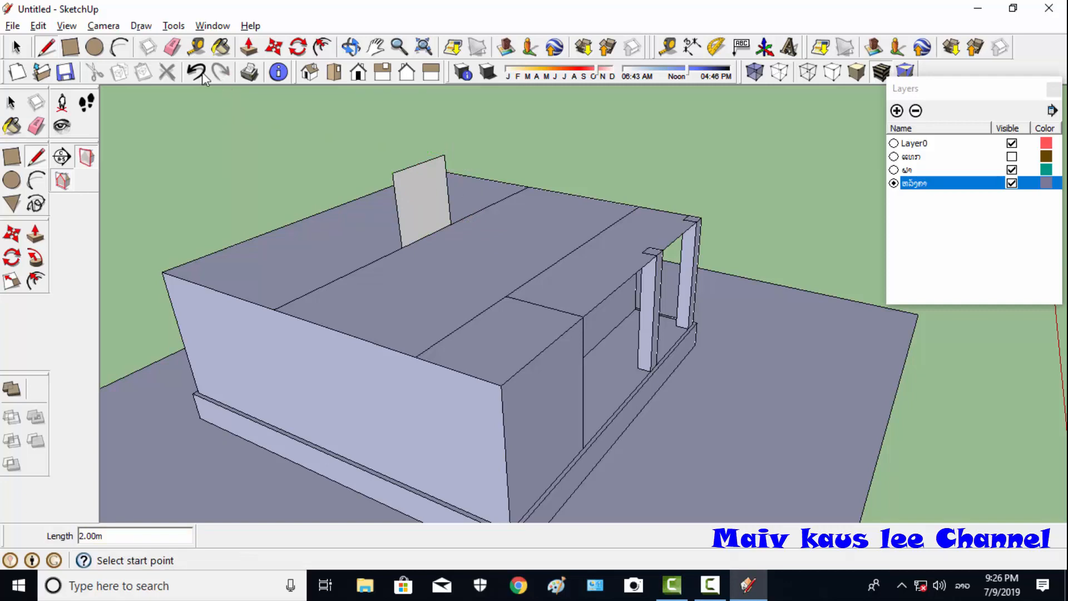
# - Erase the leftover parts of the centre line on both sides of the upright face
pyautogui.click(172, 46)
pyautogui.moveTo(459, 214); pyautogui.dragTo(483, 230)
pyautogui.moveTo(479, 237)
pyautogui.mouseDown(button='middle')
pyautogui.moveTo(495, 243)
pyautogui.moveTo(195, 303)
pyautogui.moveTo(625, 222)
pyautogui.moveTo(806, 167)
pyautogui.moveTo(685, 221)
pyautogui.moveTo(711, 231)
pyautogui.moveTo(217, 151)
pyautogui.mouseUp(button='middle')
# - Draw hip edges from both corners of the main top section's near side to the nearest top corner of the upright face
pyautogui.press('l')
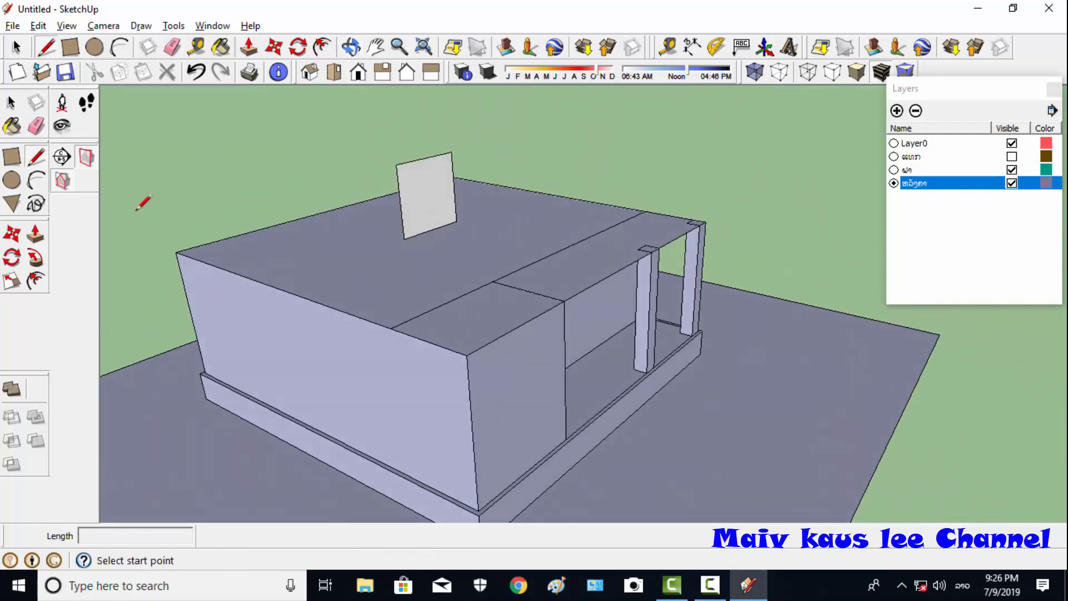
pyautogui.click(177, 253)
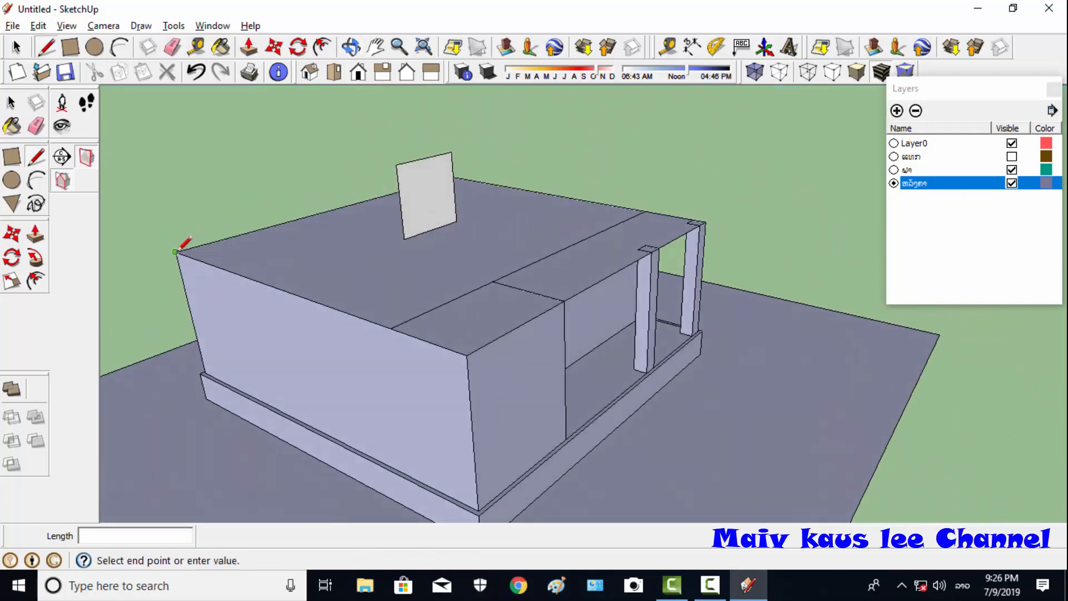
pyautogui.click(396, 164)
pyautogui.click(391, 328)
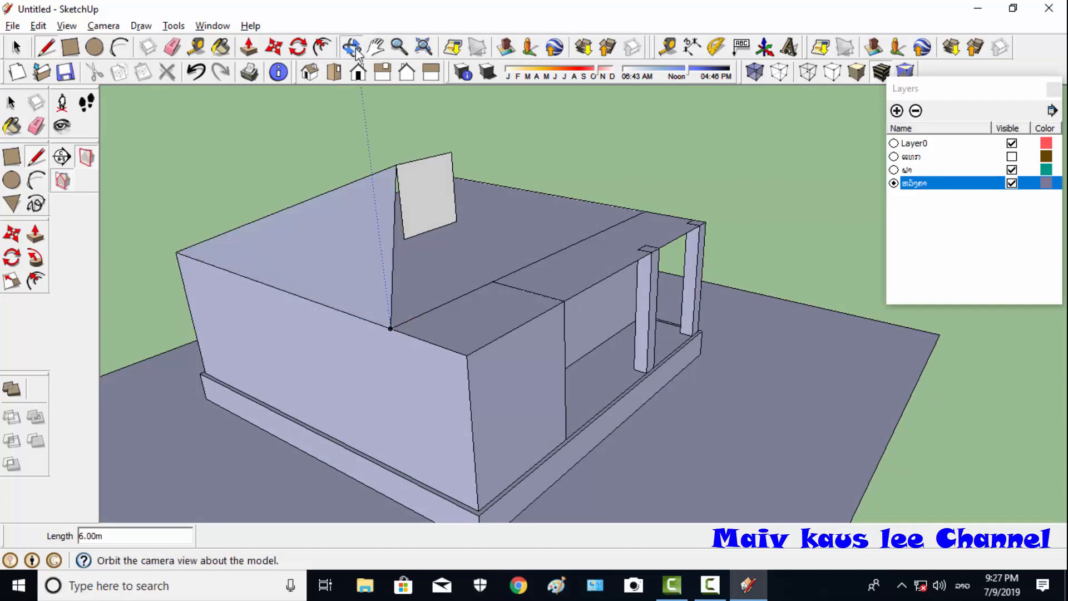
# - Draw hip edges from the opposite side's two corners to the other top corner of the upright face, closing the hip roof
pyautogui.click(352, 47)
pyautogui.moveTo(509, 239)
pyautogui.mouseDown()
pyautogui.moveTo(393, 275)
pyautogui.moveTo(601, 148)
pyautogui.moveTo(417, 162)
pyautogui.mouseUp()
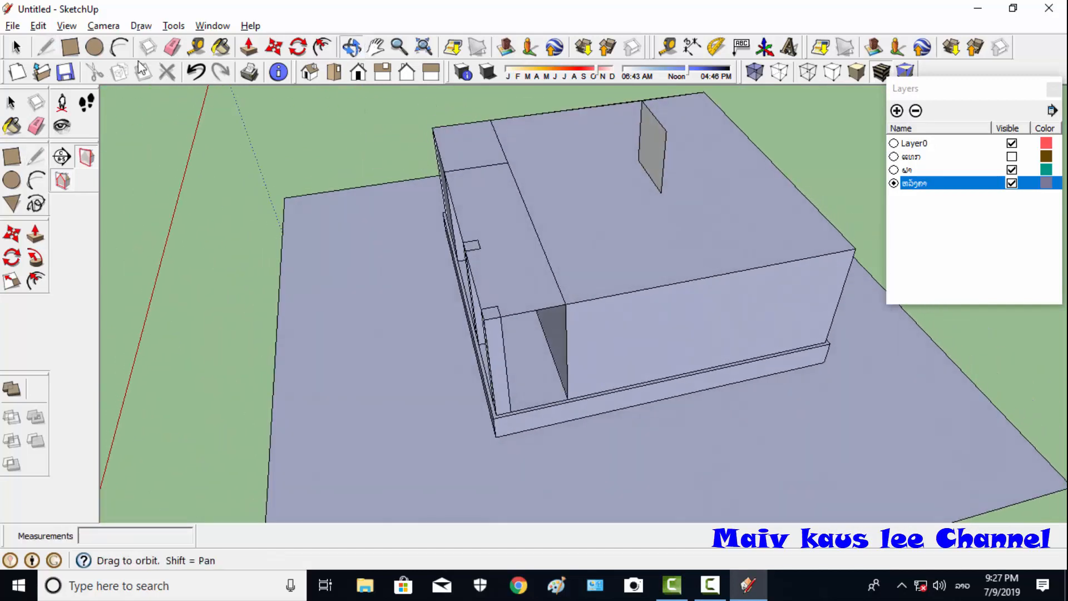
pyautogui.click(47, 48)
pyautogui.click(566, 305)
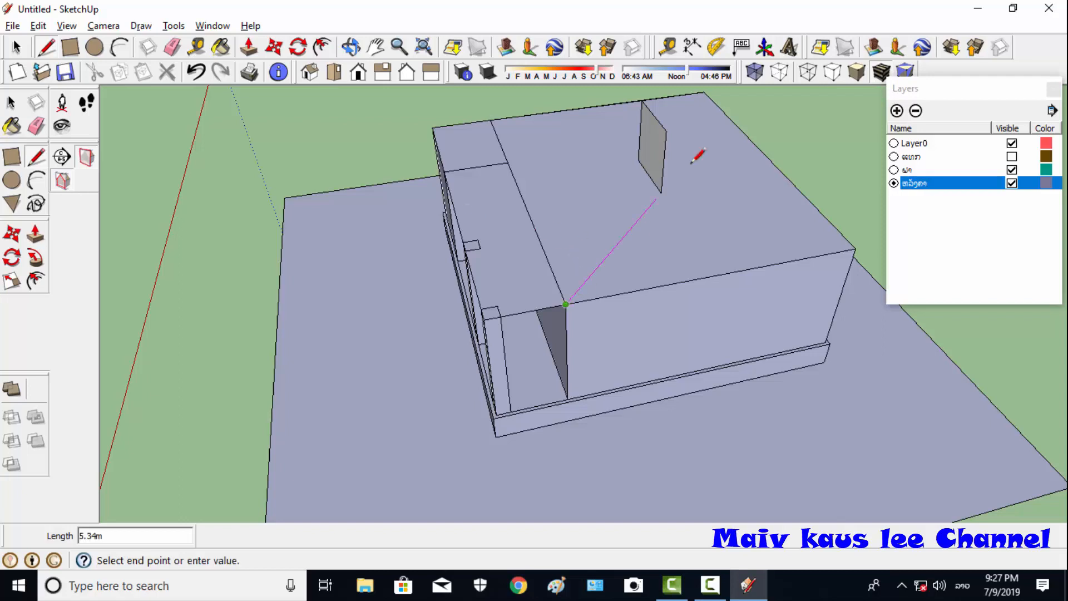
pyautogui.click(666, 132)
pyautogui.click(856, 249)
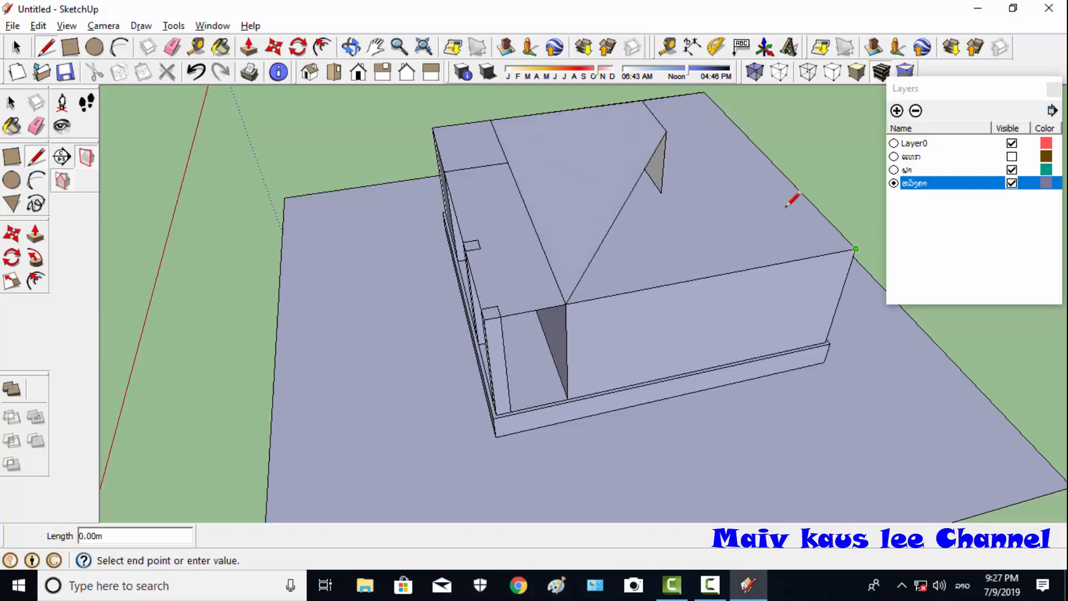
pyautogui.click(667, 132)
# - Erase the front slope face of the hip roof above the porch
pyautogui.click(353, 50)
pyautogui.moveTo(431, 223); pyautogui.dragTo(382, 329)
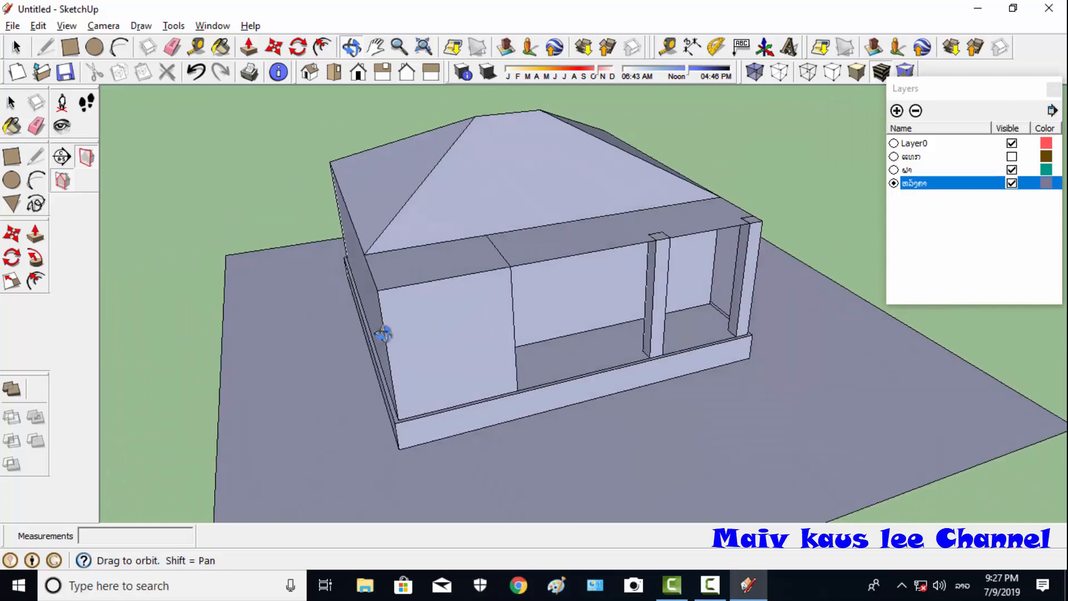
pyautogui.press('l')
pyautogui.rightClick(529, 175)
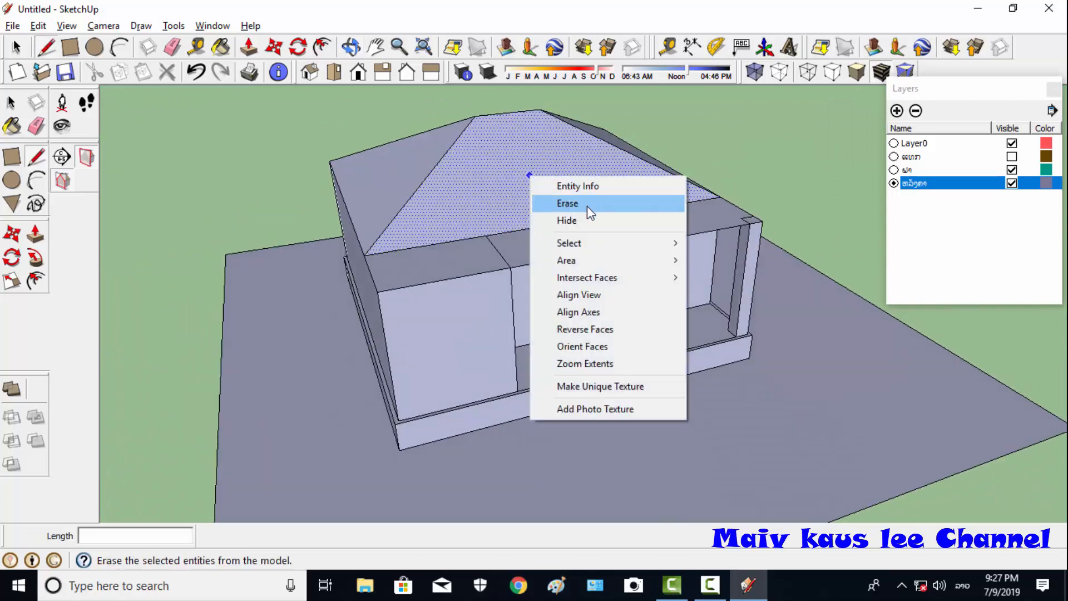
pyautogui.click(590, 204)
# - Draw a line from the upright face's base corner to the front roof corner, forming an upright triangular face under the hip
pyautogui.click(354, 54)
pyautogui.moveTo(534, 267); pyautogui.dragTo(351, 91)
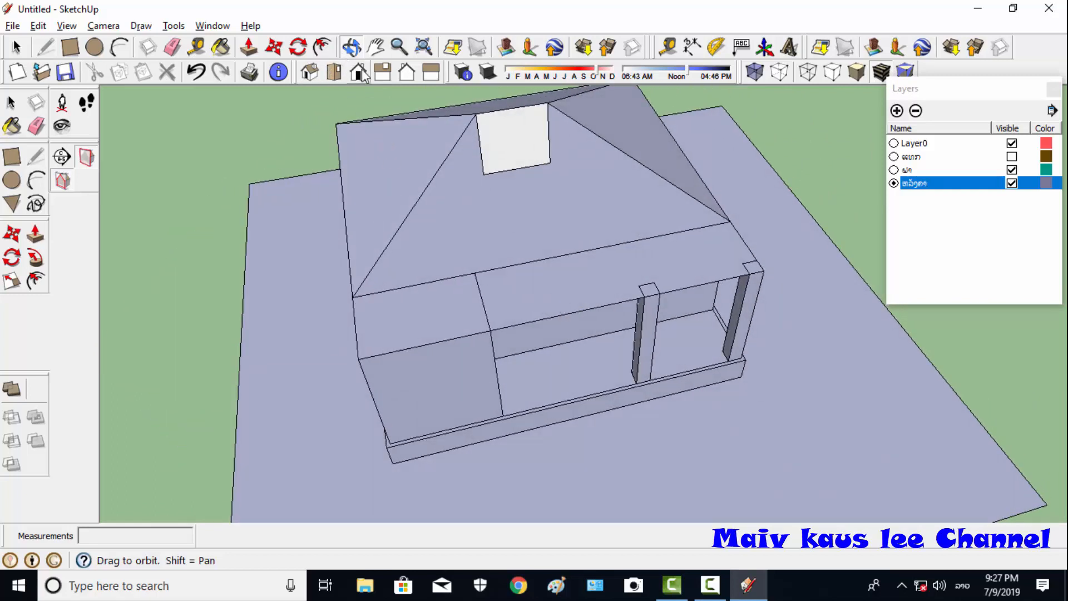
pyautogui.scroll(3, 443, 225)
pyautogui.moveTo(443, 233); pyautogui.dragTo(604, 294)
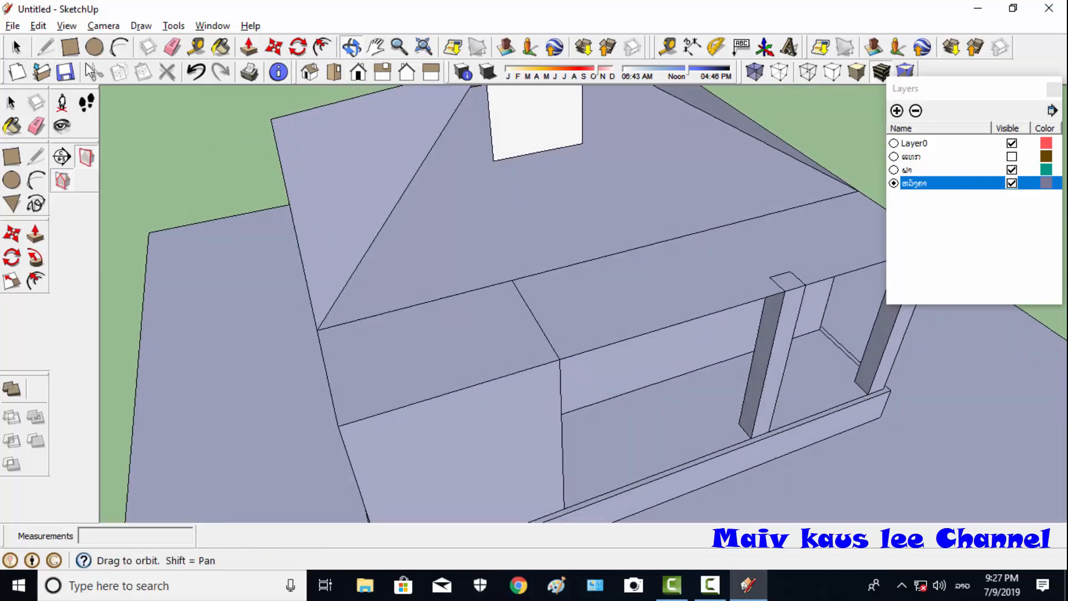
pyautogui.moveTo(526, 185); pyautogui.dragTo(589, 258)
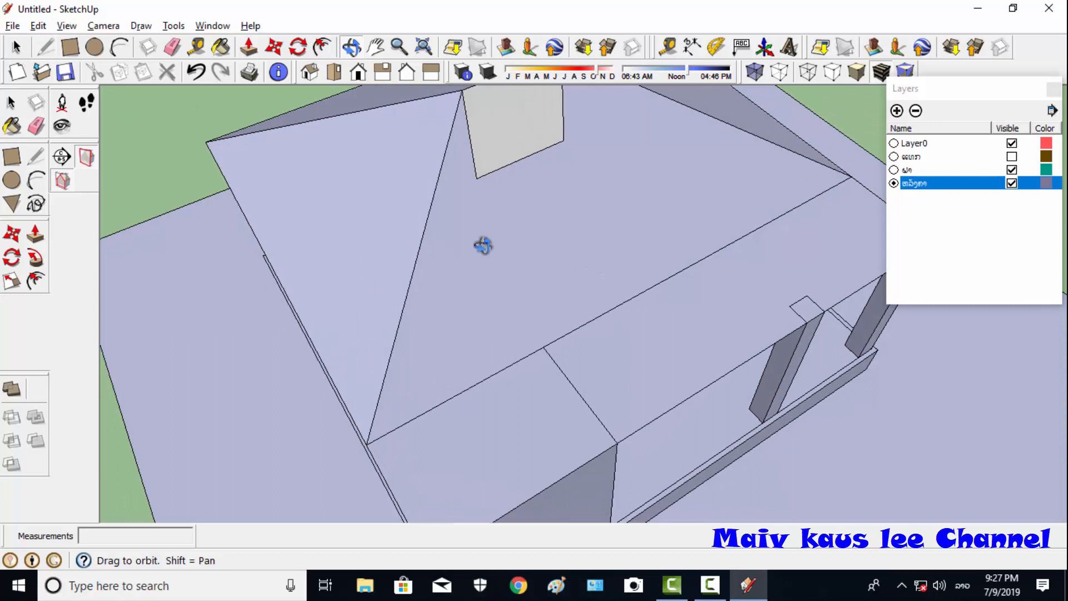
pyautogui.moveTo(483, 246); pyautogui.dragTo(517, 268)
pyautogui.click(53, 49)
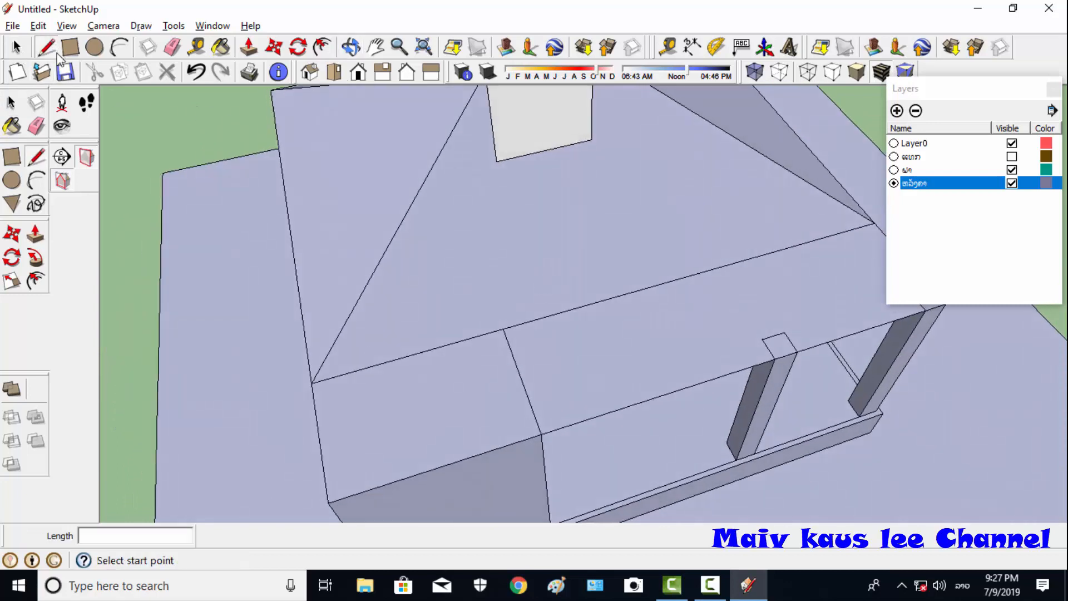
pyautogui.click(496, 161)
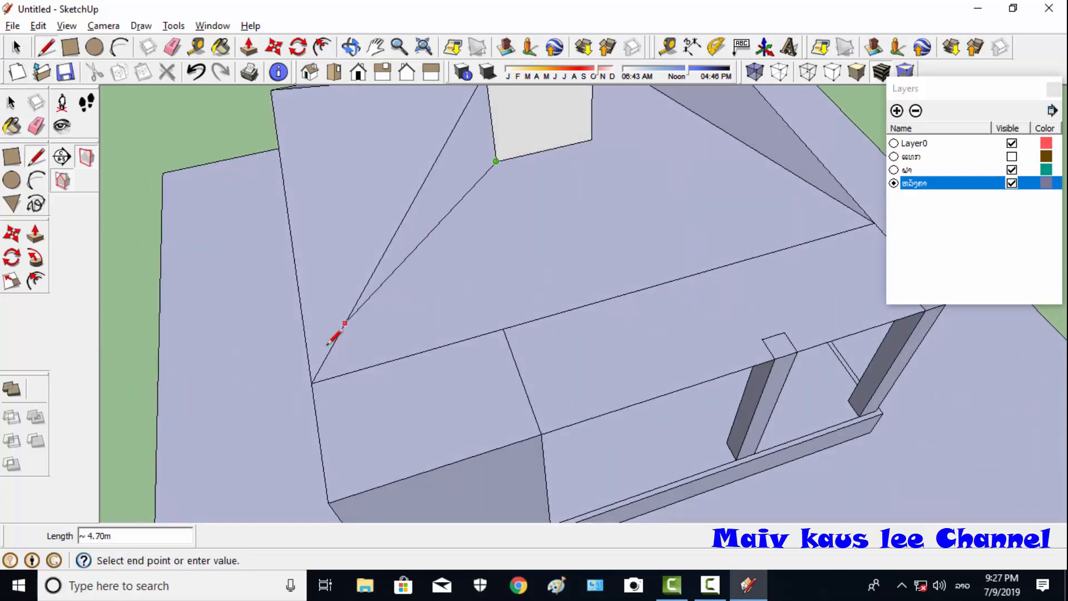
pyautogui.click(312, 382)
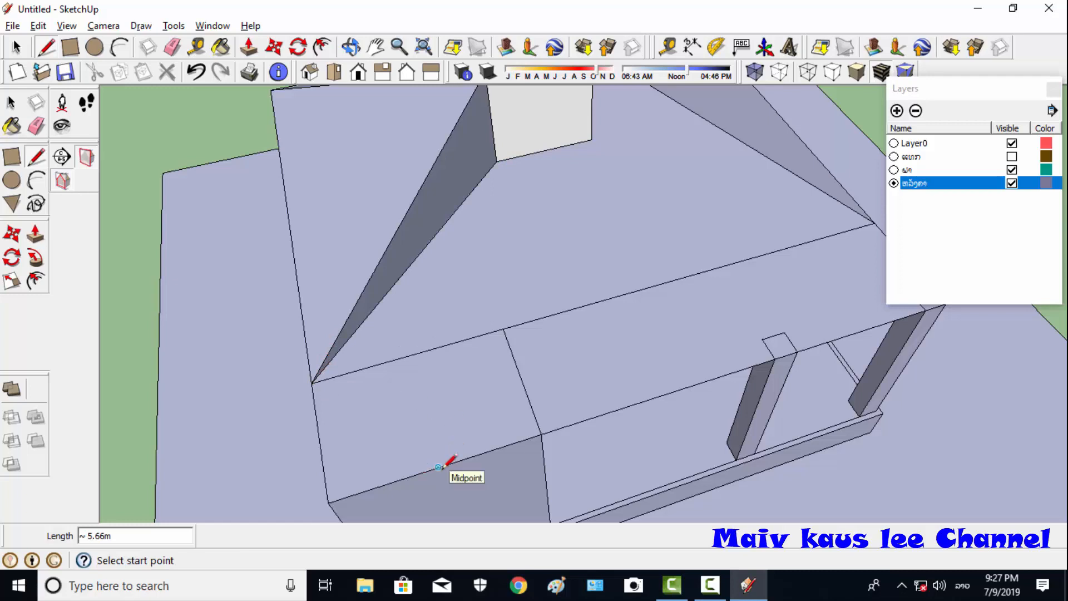
# - Draw a 3.5 m line from the midpoint of the front room's outer edge to the triangular face, and a 0.75 m vertical up to the hip
pyautogui.click(438, 467)
pyautogui.click(393, 286)
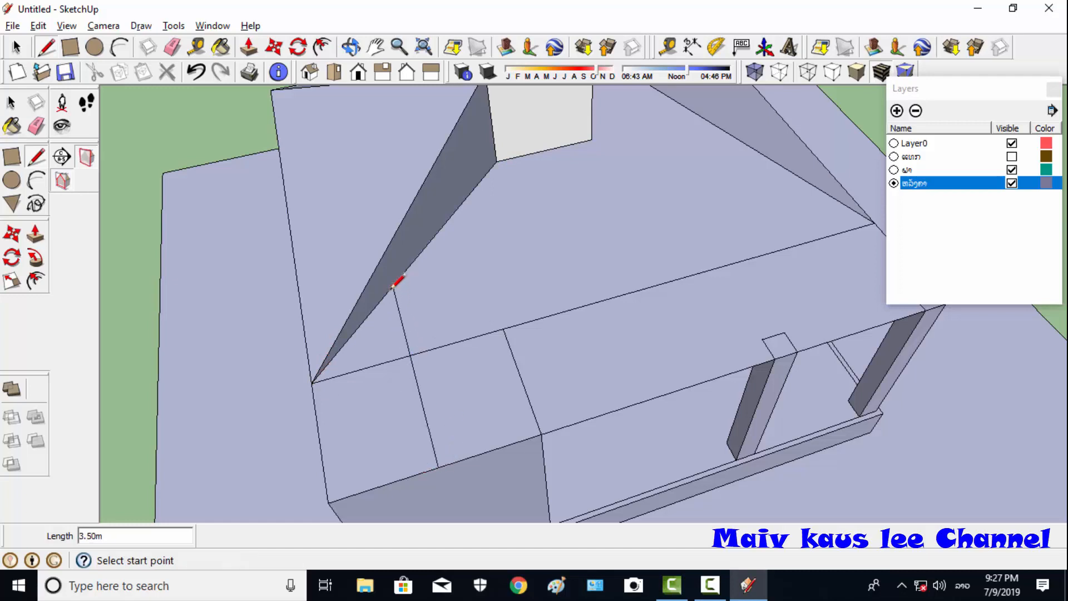
pyautogui.click(393, 286)
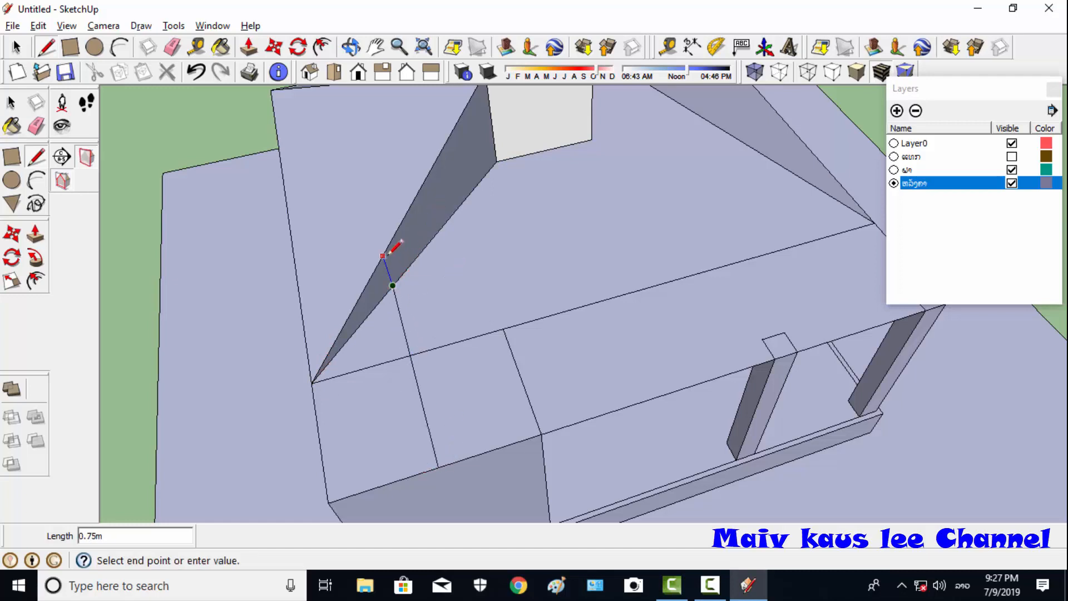
pyautogui.click(383, 256)
# - Retrace the 2 m part of that line crossing the front room top, from the main roof's eave to the outer edge
pyautogui.click(356, 50)
pyautogui.moveTo(473, 353); pyautogui.dragTo(308, 263)
pyautogui.moveTo(450, 219); pyautogui.dragTo(526, 271)
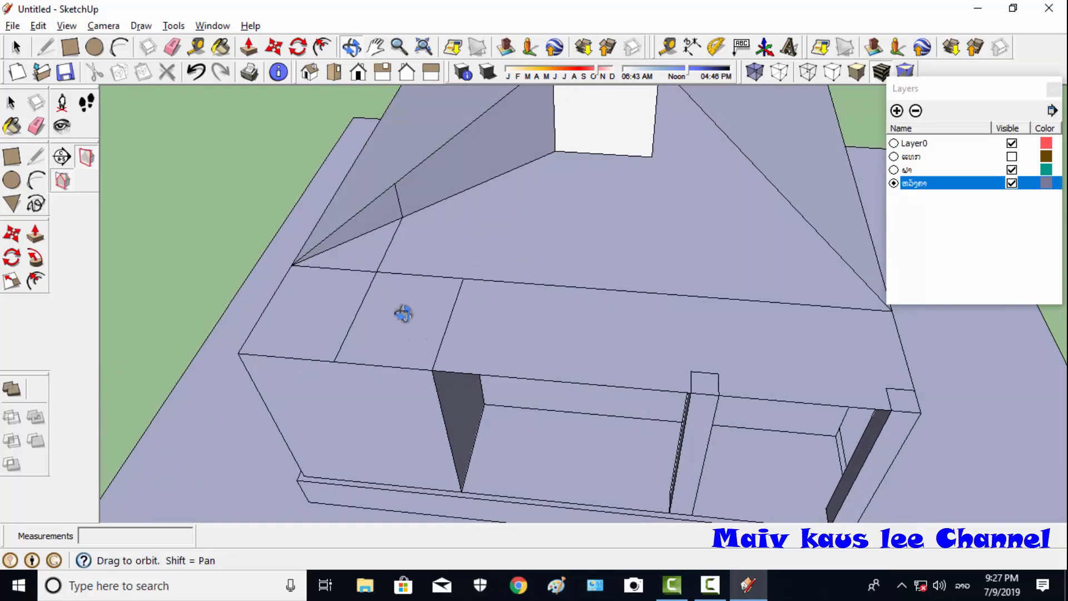
pyautogui.click(45, 46)
pyautogui.click(377, 271)
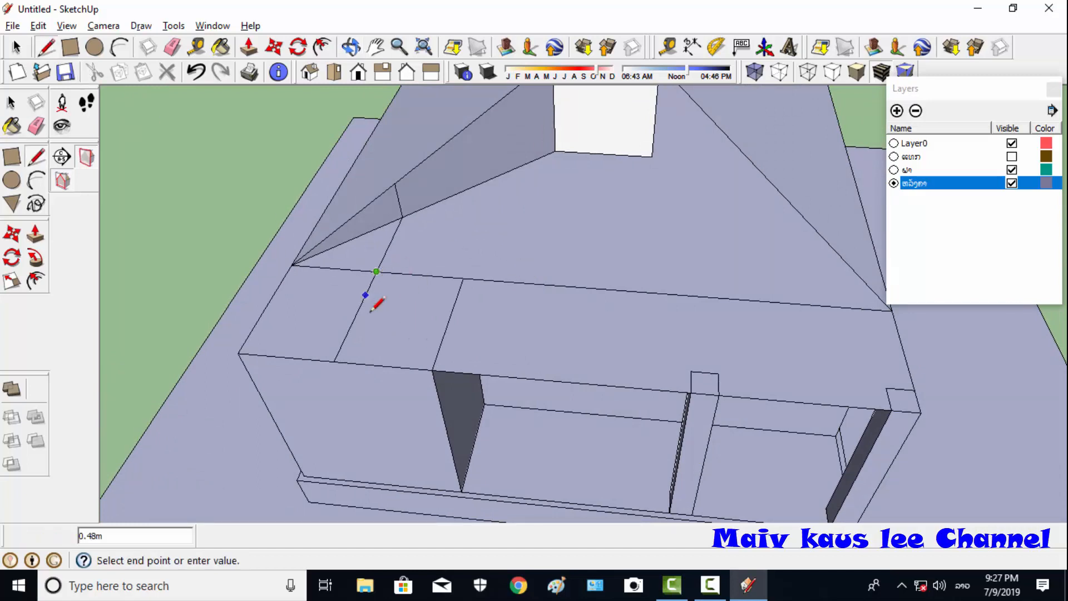
pyautogui.click(336, 359)
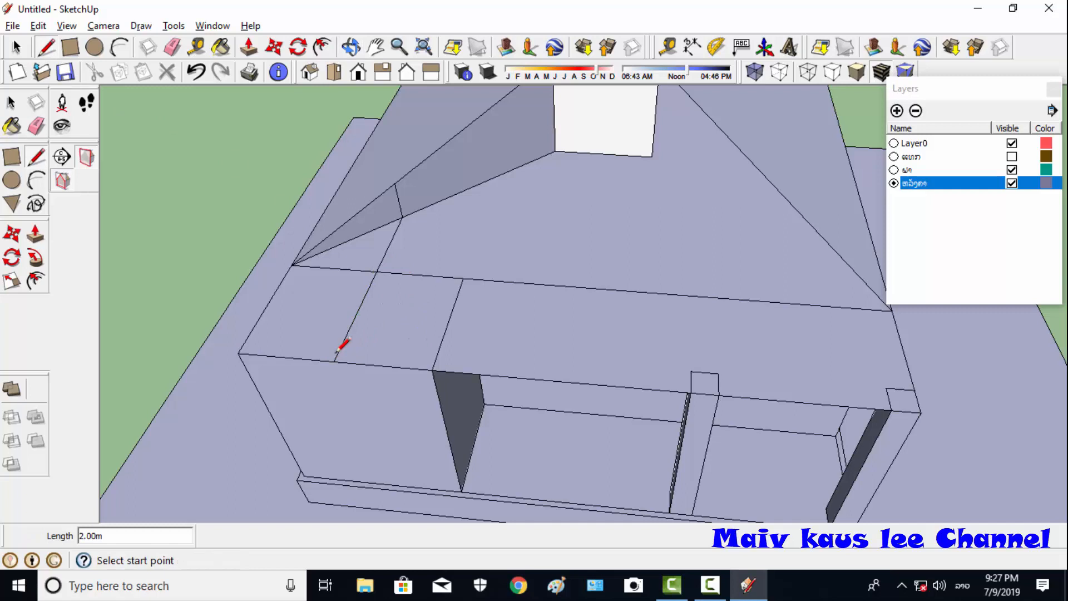
pyautogui.click(377, 272)
pyautogui.click(333, 362)
# - Draw a ridge line forward from the top of the 0.75 m vertical and drop a 0.75 m edge to the line below, closing an upright face
pyautogui.click(395, 184)
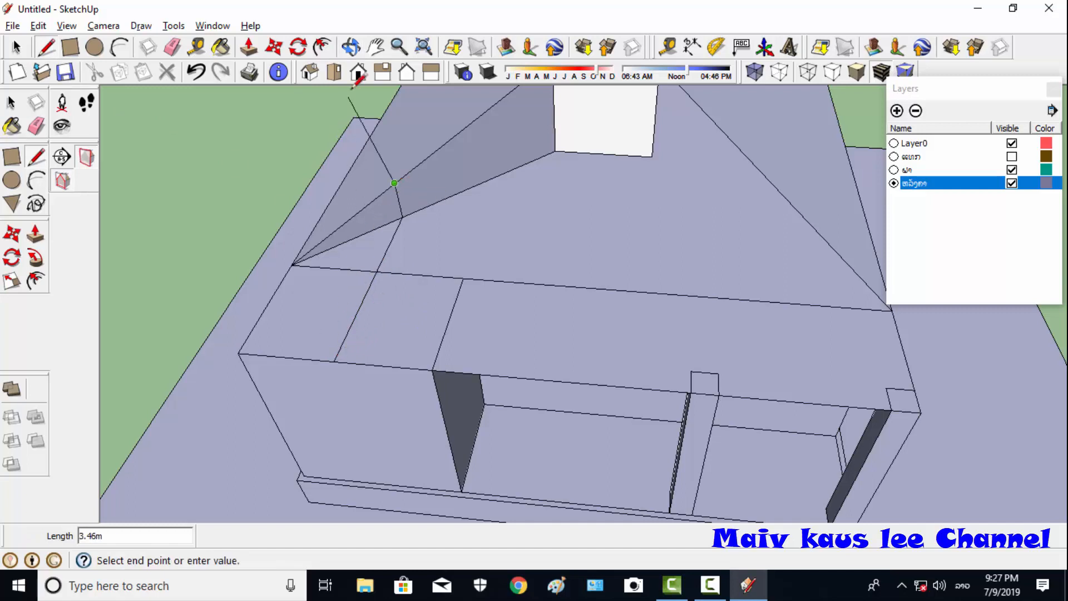
pyautogui.click(352, 47)
pyautogui.moveTo(369, 186); pyautogui.dragTo(167, 92)
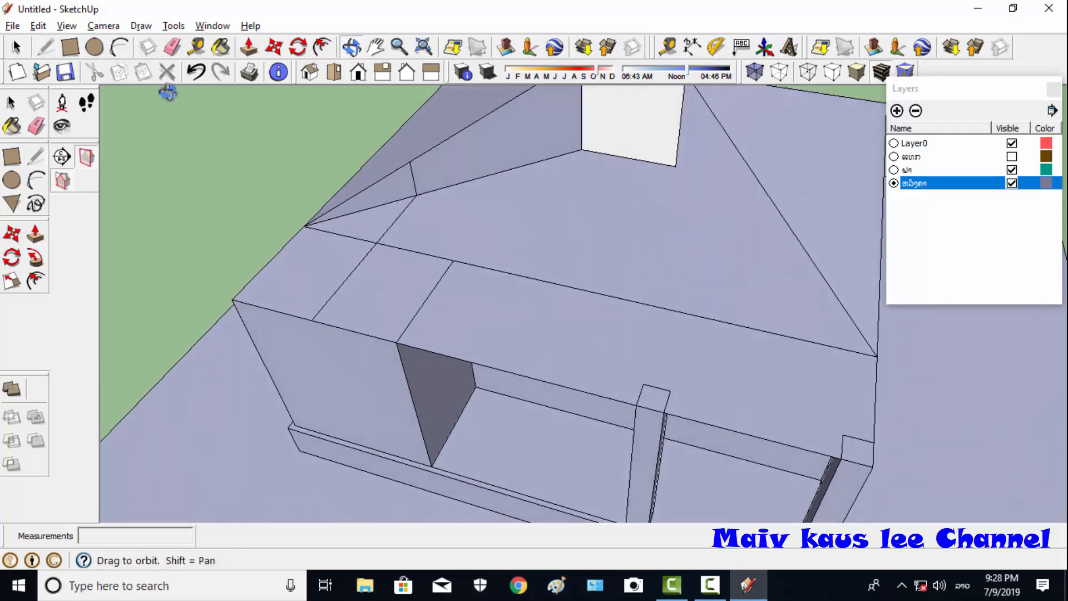
pyautogui.click(47, 48)
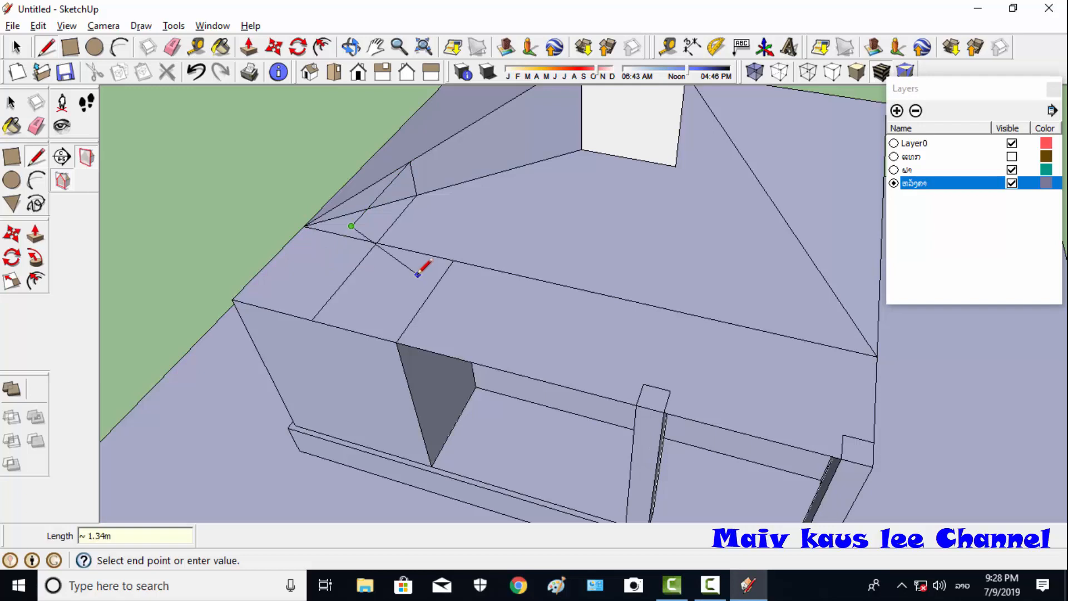
pyautogui.click(362, 260)
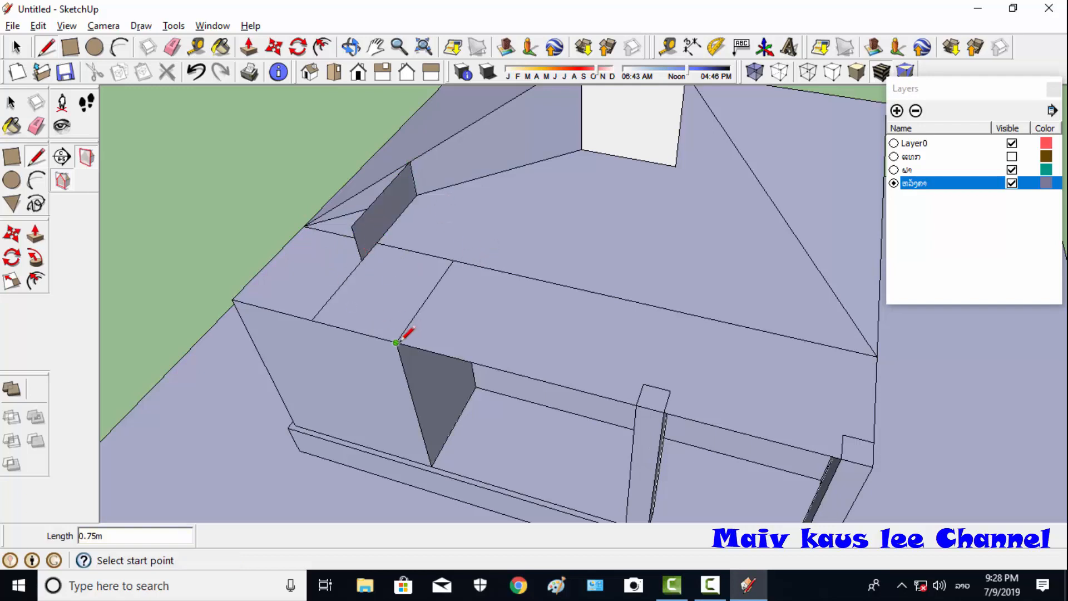
# - Draw the front roof's two hip lines from its outer corners to the ridge end, and a valley line from the main eave to the ridge's back end
pyautogui.click(232, 299)
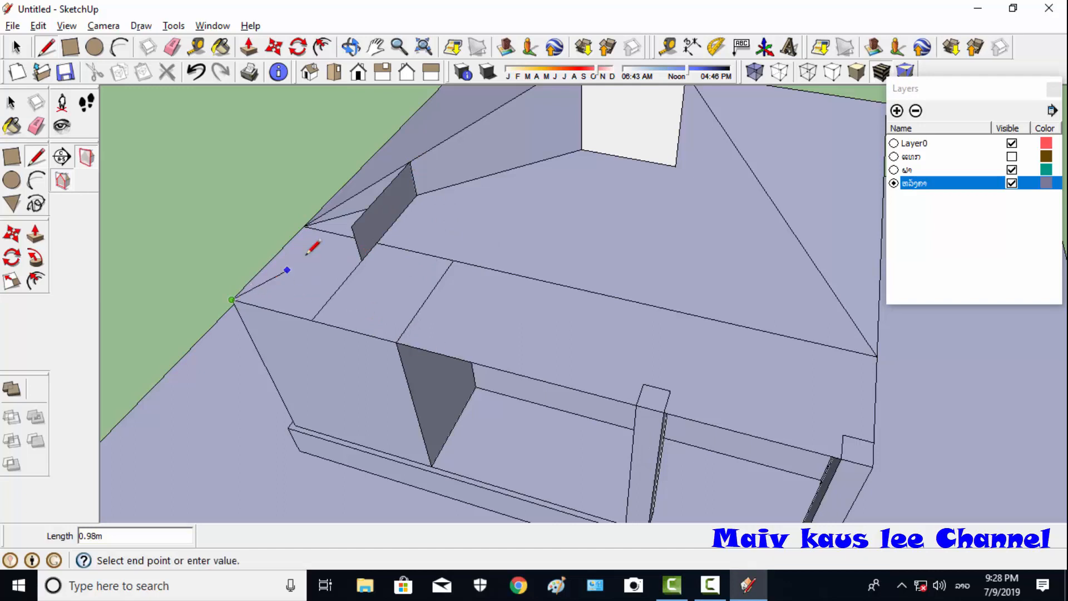
pyautogui.click(353, 225)
pyautogui.click(395, 342)
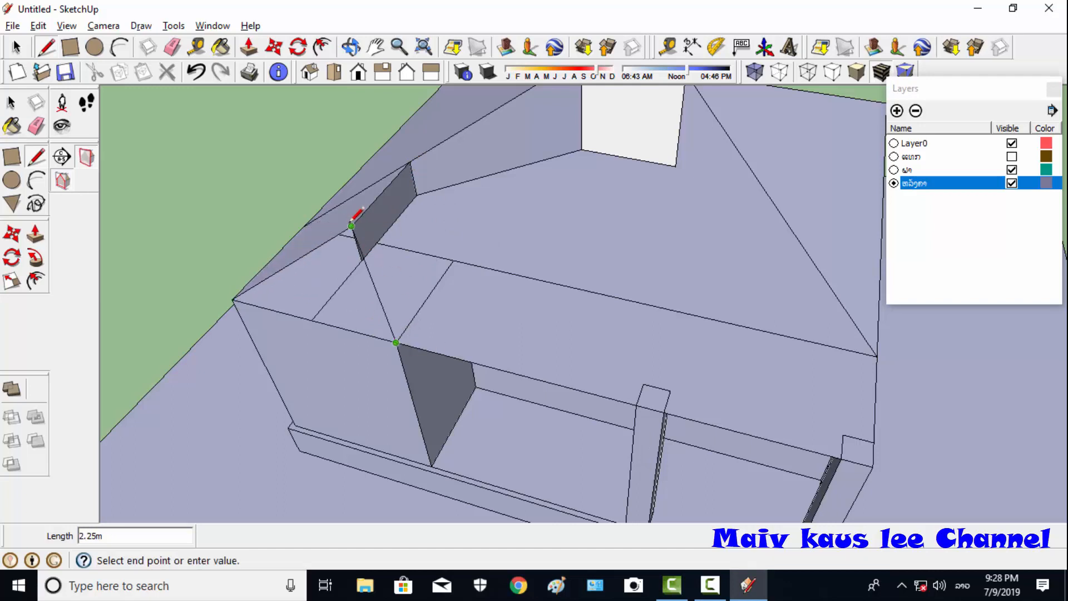
pyautogui.click(352, 225)
pyautogui.click(453, 259)
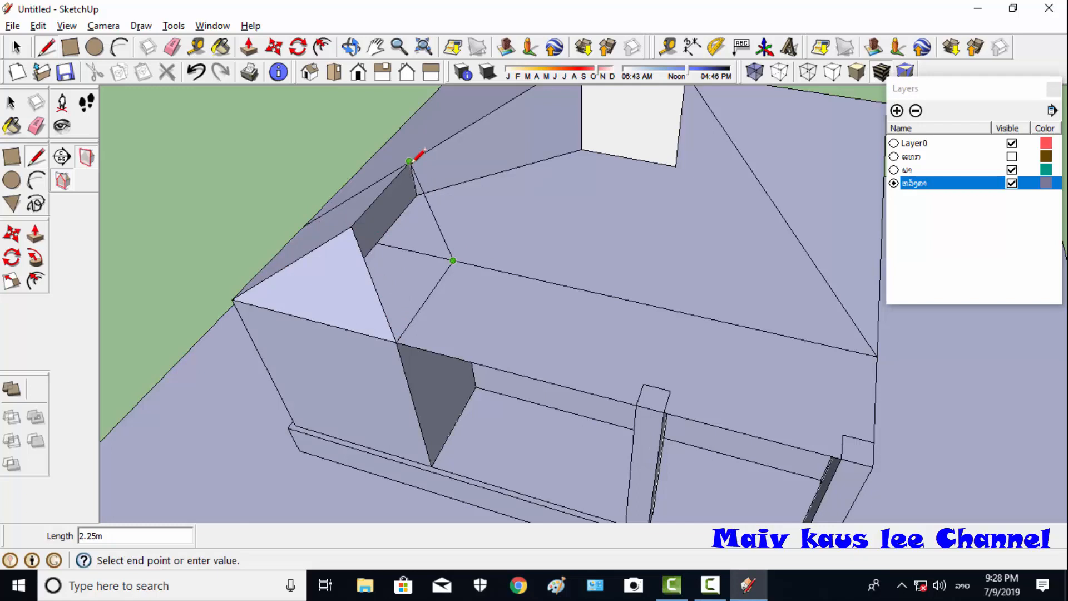
pyautogui.click(409, 162)
# - Erase the front roof's porch-side sloping face and its triangular front face, keeping the edges
pyautogui.click(351, 46)
pyautogui.moveTo(423, 167); pyautogui.dragTo(704, 253)
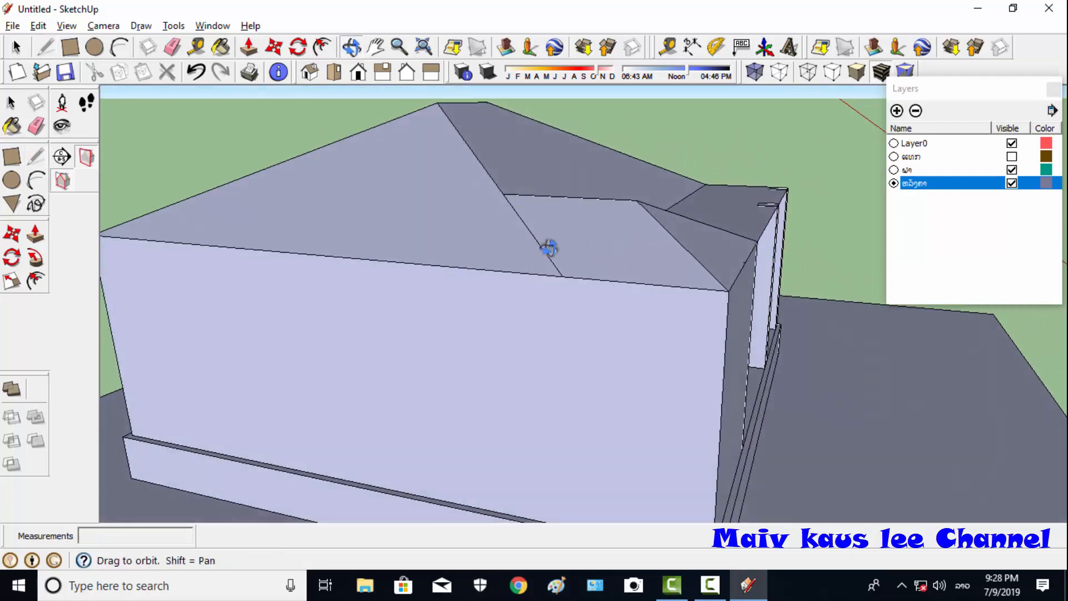
pyautogui.moveTo(548, 248); pyautogui.dragTo(261, 150)
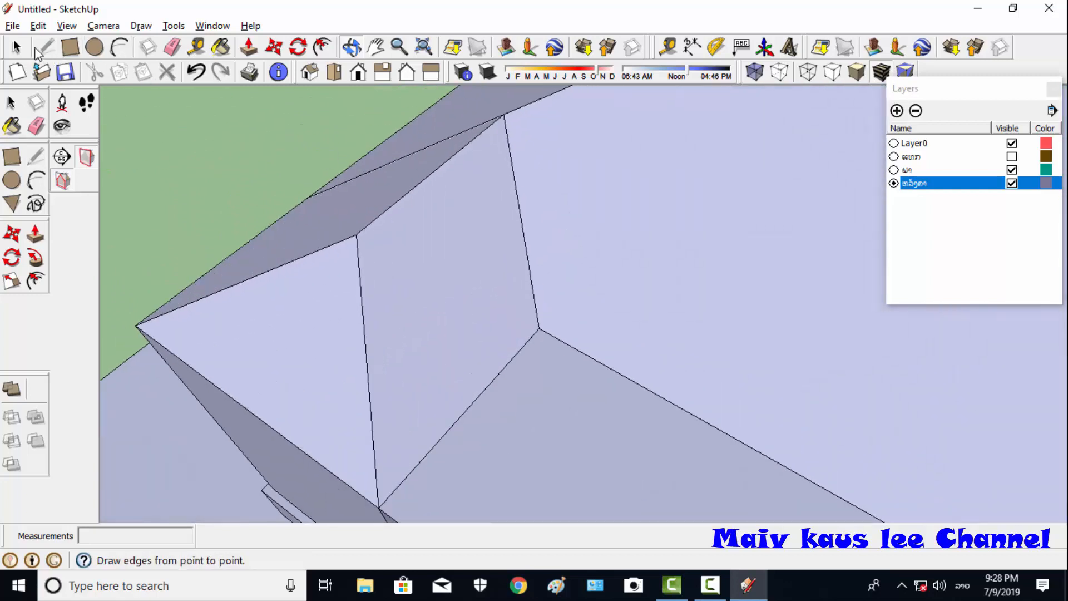
pyautogui.click(37, 50)
pyautogui.rightClick(441, 244)
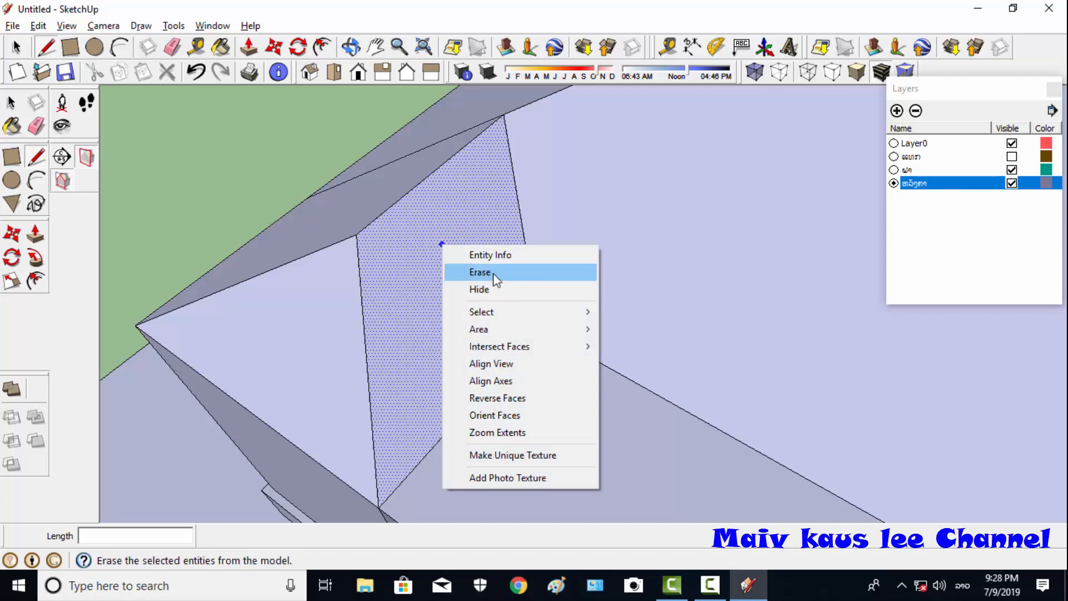
pyautogui.click(482, 272)
pyautogui.rightClick(284, 272)
pyautogui.click(314, 312)
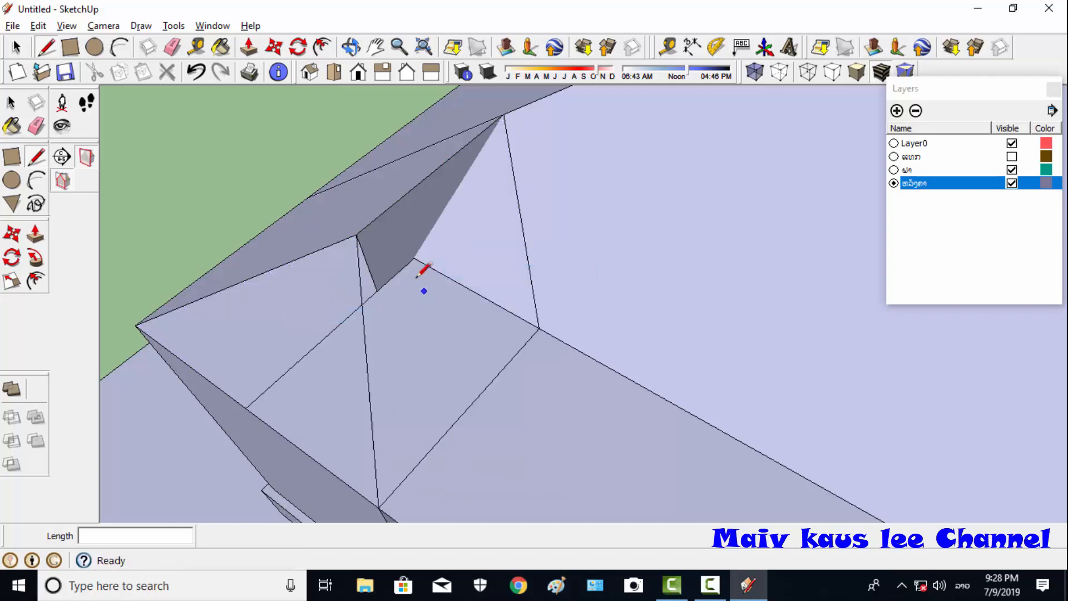
# - Erase the triangular part of the main roof slope beneath the front roof, and the main roof's large front slope face
pyautogui.click(349, 48)
pyautogui.moveTo(545, 250); pyautogui.dragTo(482, 279)
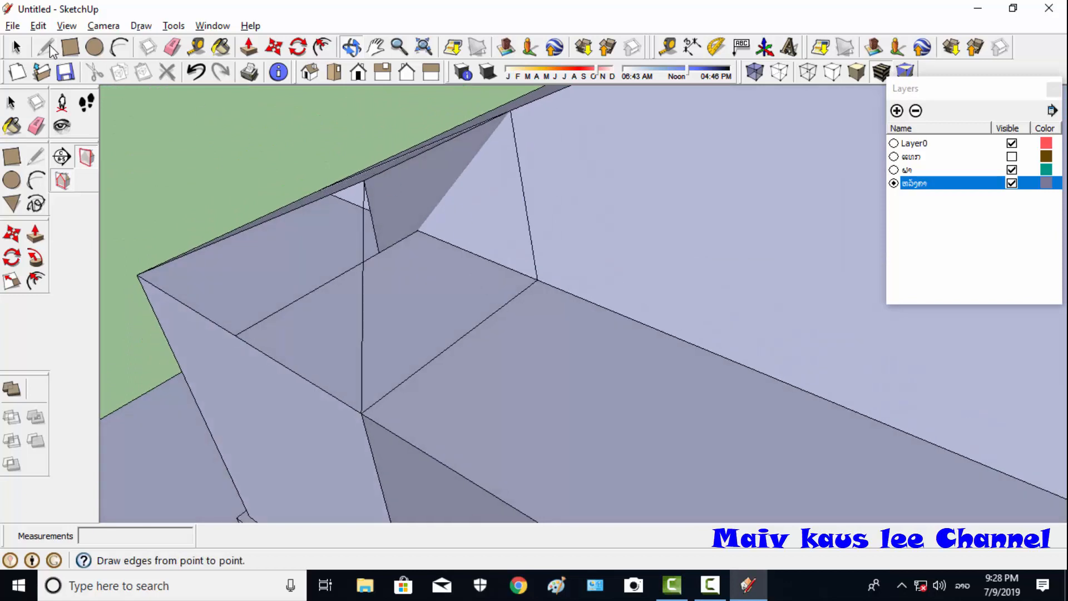
pyautogui.click(46, 48)
pyautogui.rightClick(523, 203)
pyautogui.rightClick(487, 207)
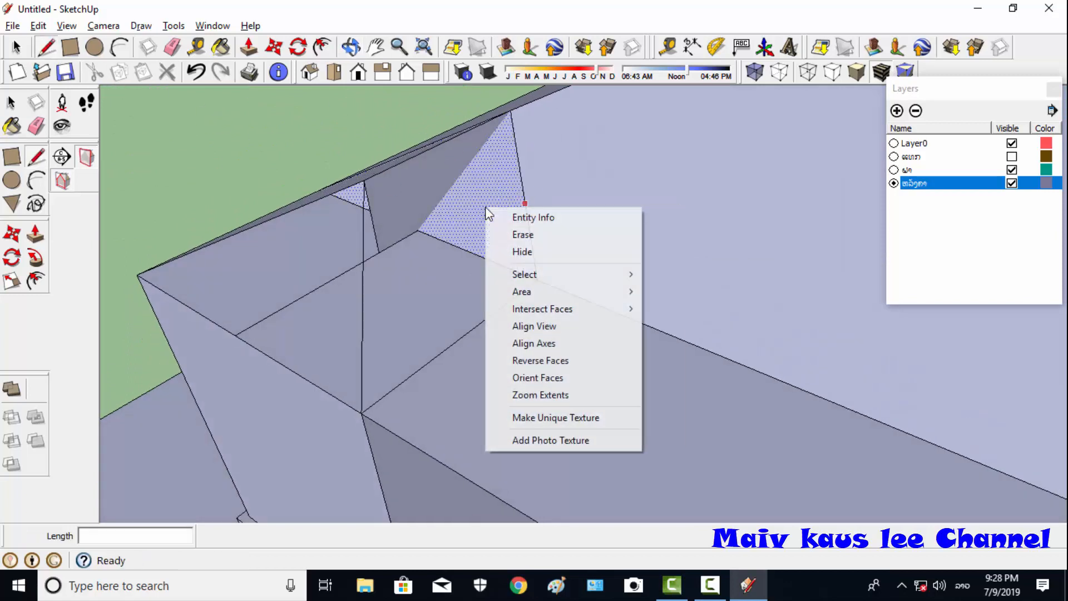
pyautogui.click(523, 239)
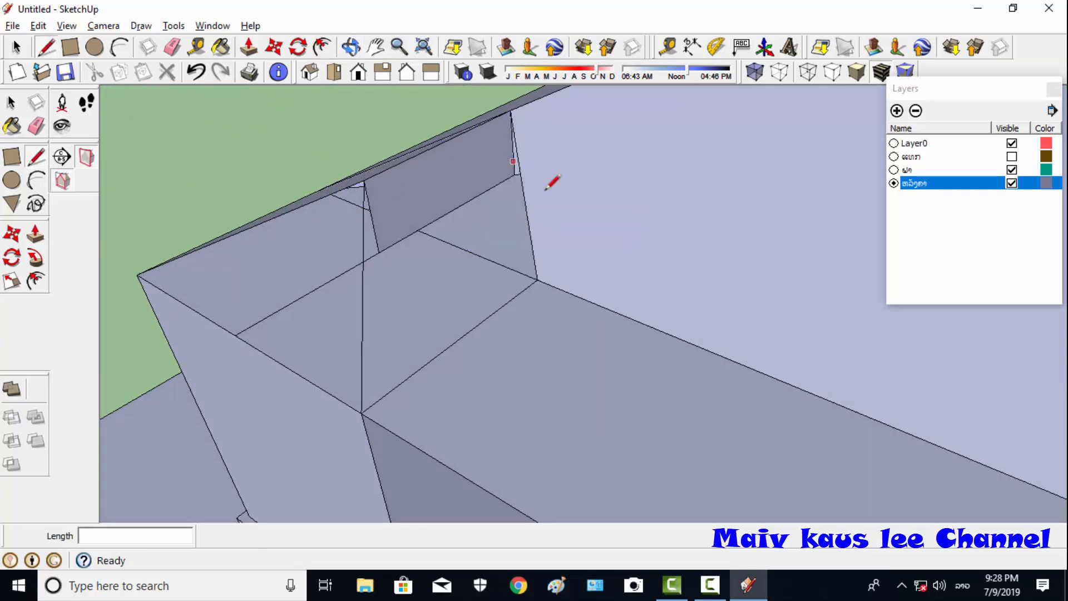
pyautogui.rightClick(595, 203)
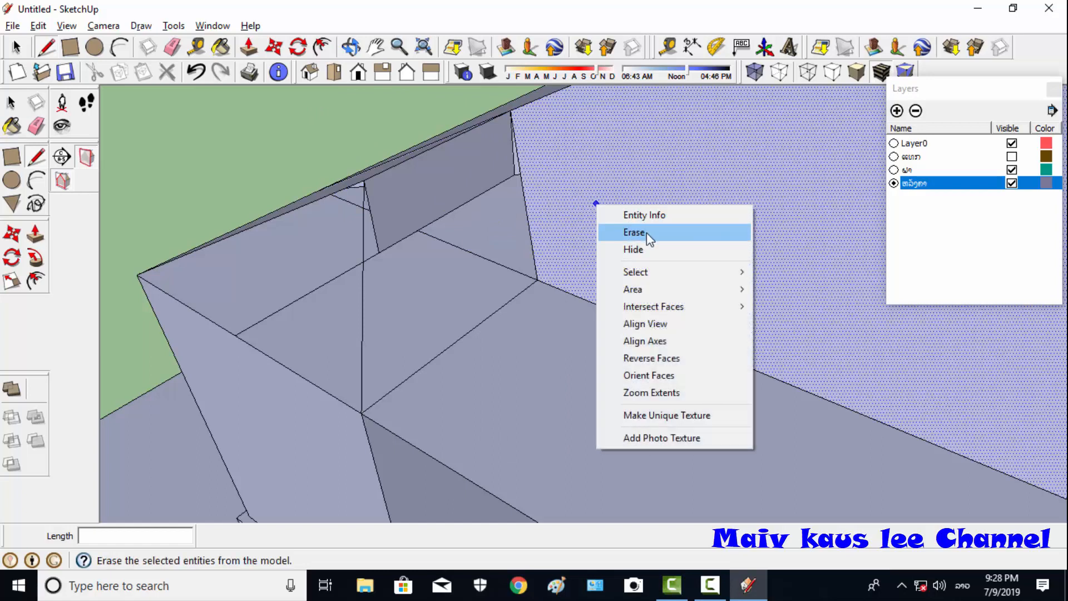
pyautogui.click(647, 232)
# - Erase the front roof's outer sloping side face, keeping its edges
pyautogui.click(350, 48)
pyautogui.moveTo(434, 240); pyautogui.dragTo(674, 196)
pyautogui.click(47, 49)
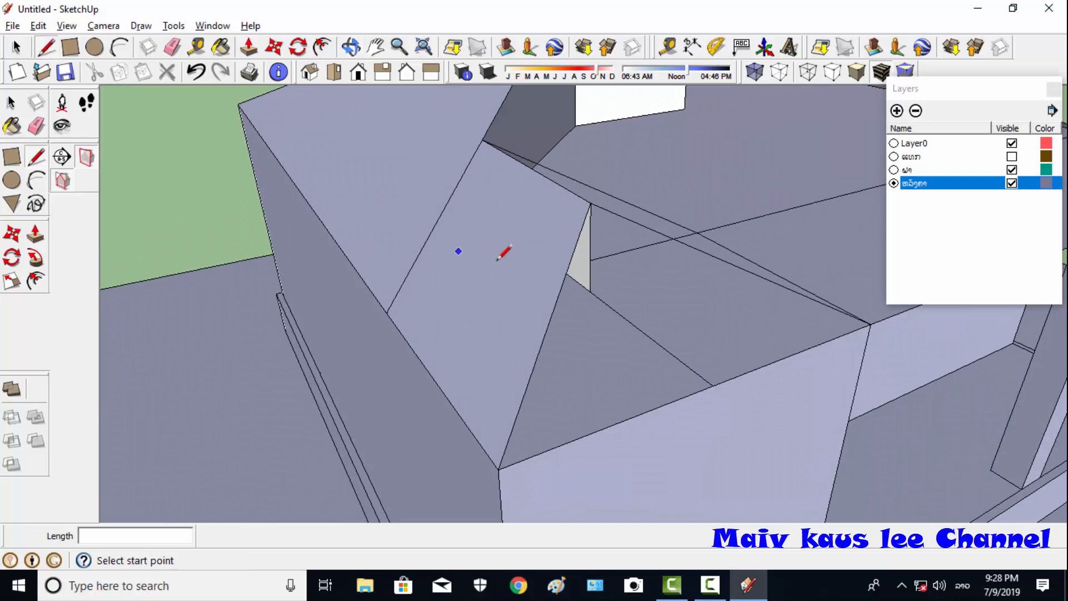
pyautogui.rightClick(506, 269)
pyautogui.click(545, 289)
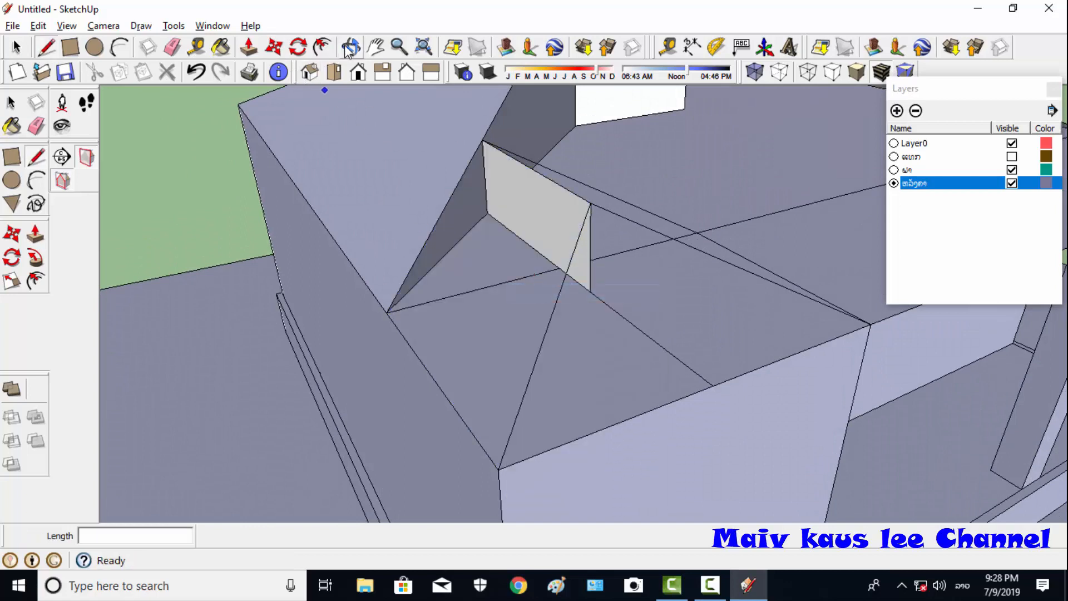
# - Erase both parts of the upright triangular face under the hip, on either side of the 0.75 m vertical edge
pyautogui.click(351, 48)
pyautogui.moveTo(434, 312); pyautogui.dragTo(551, 325)
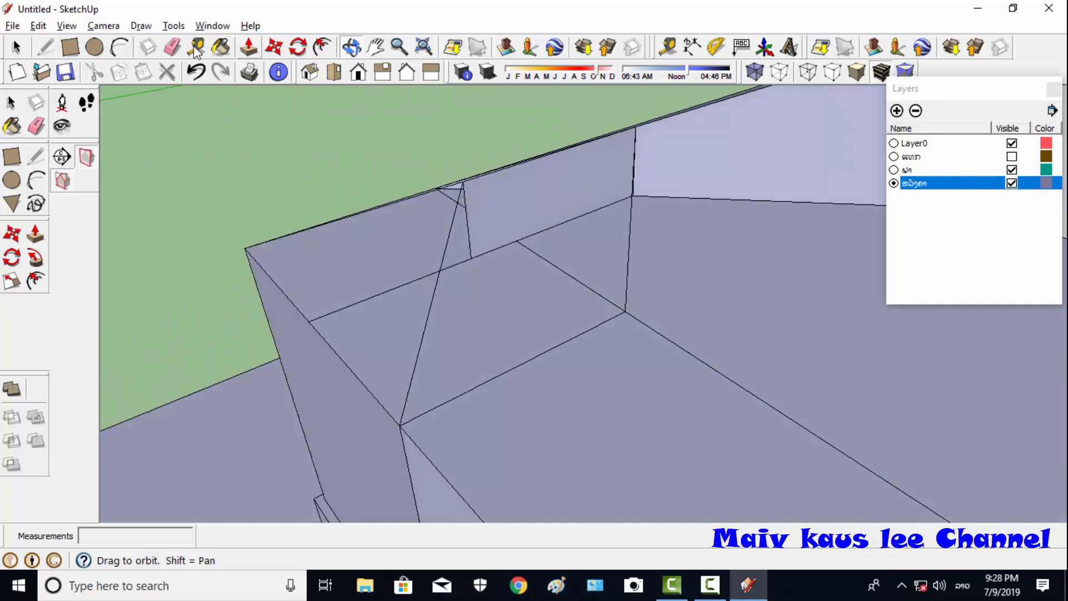
pyautogui.rightClick(776, 151)
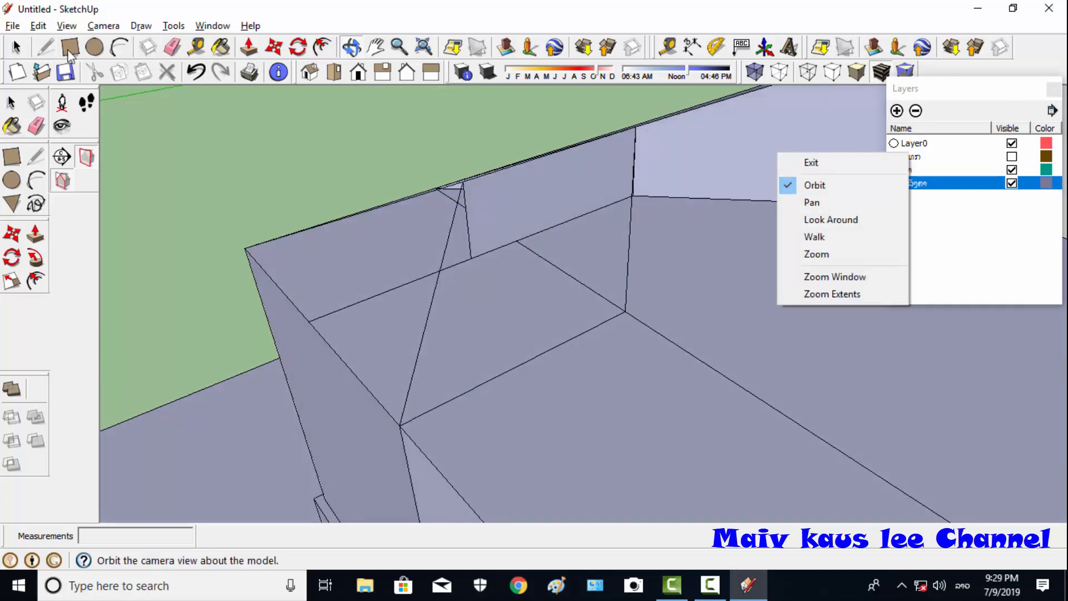
pyautogui.click(47, 49)
pyautogui.rightClick(761, 141)
pyautogui.click(801, 184)
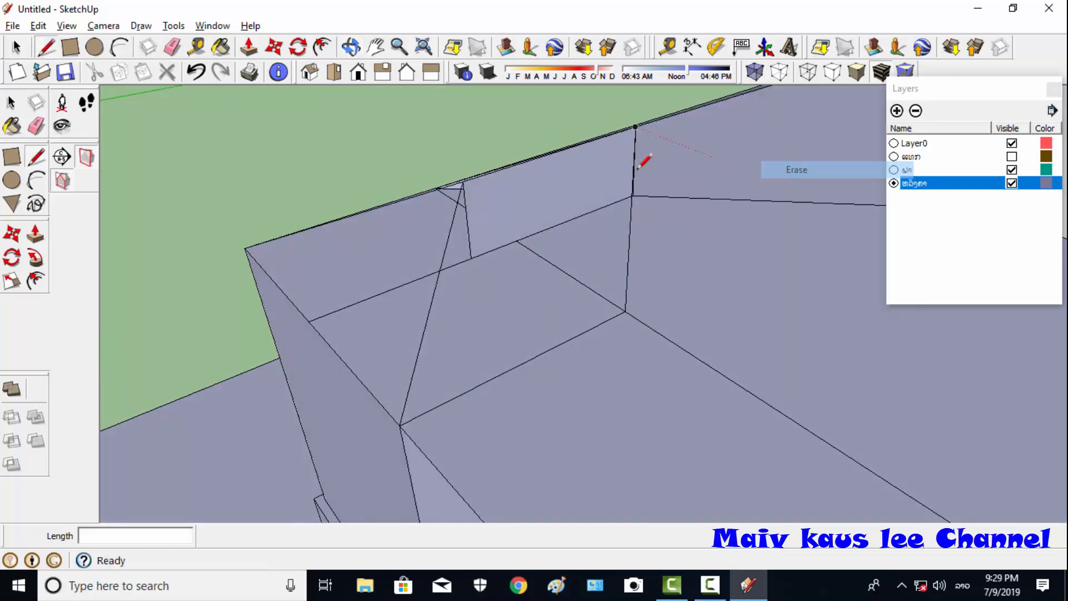
pyautogui.click(351, 48)
pyautogui.moveTo(501, 228); pyautogui.dragTo(455, 219)
pyautogui.click(47, 49)
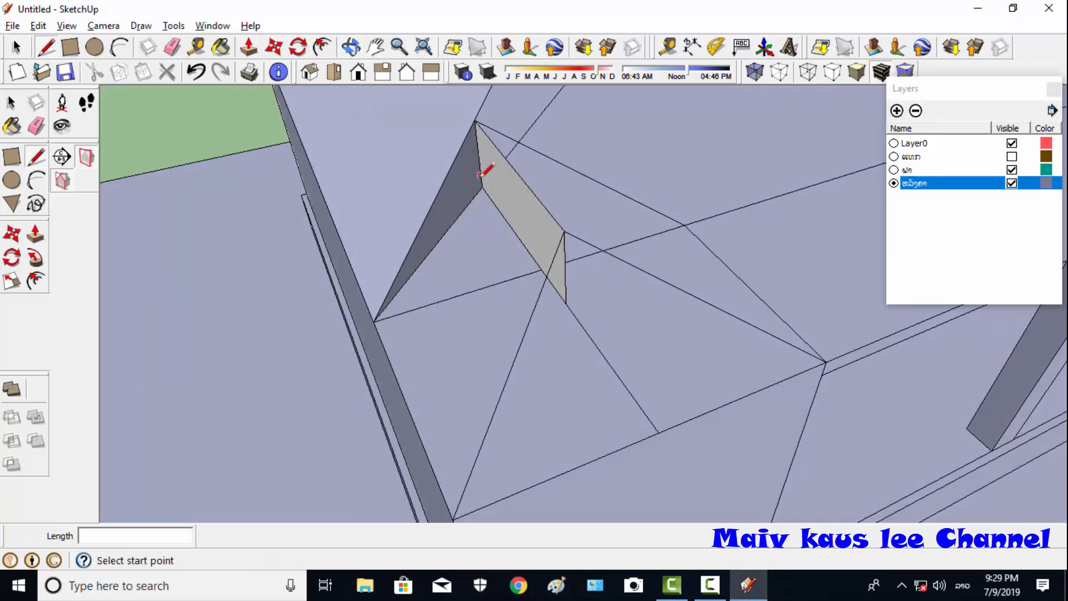
pyautogui.rightClick(467, 191)
pyautogui.click(514, 219)
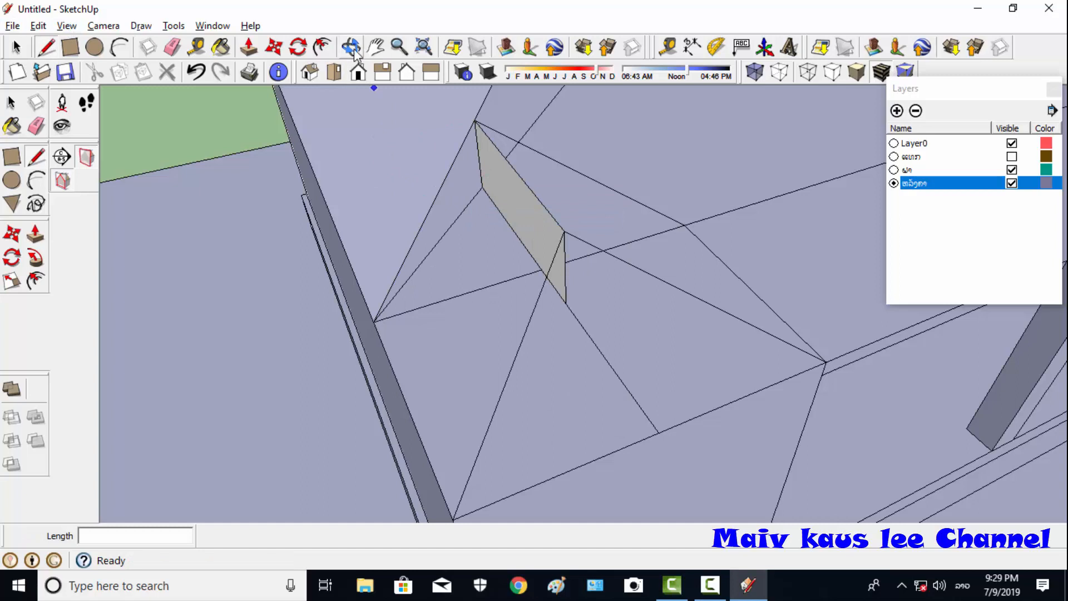
# - Erase the main roof's side slope face next to the front roof, keeping its edges
pyautogui.click(353, 49)
pyautogui.click(47, 49)
pyautogui.rightClick(366, 147)
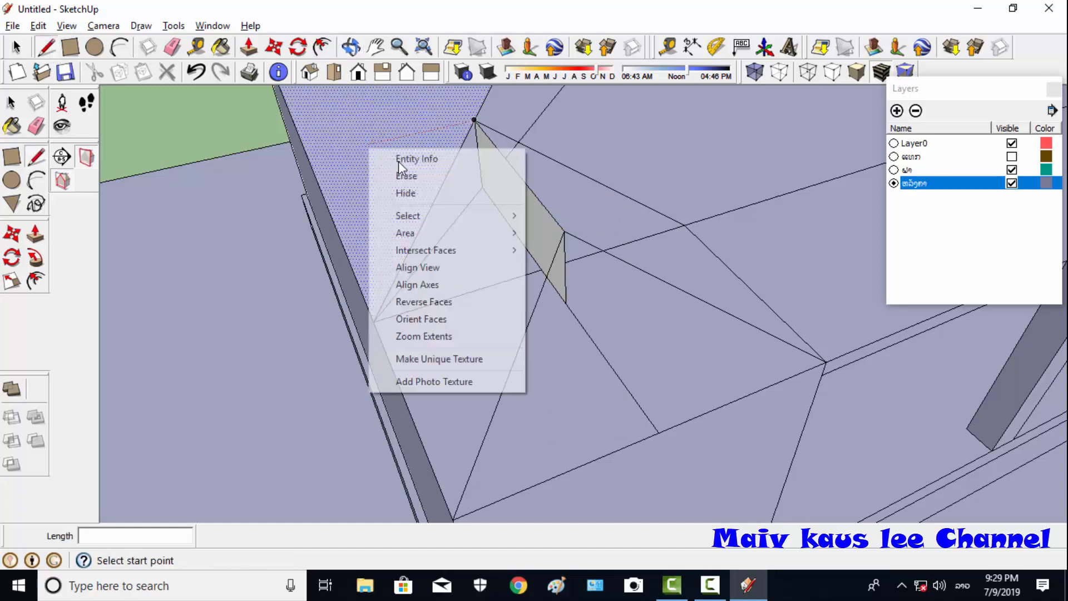
pyautogui.click(432, 176)
# - Add a layer named ແທກຫລັງຄາ and make it the active layer
pyautogui.click(353, 49)
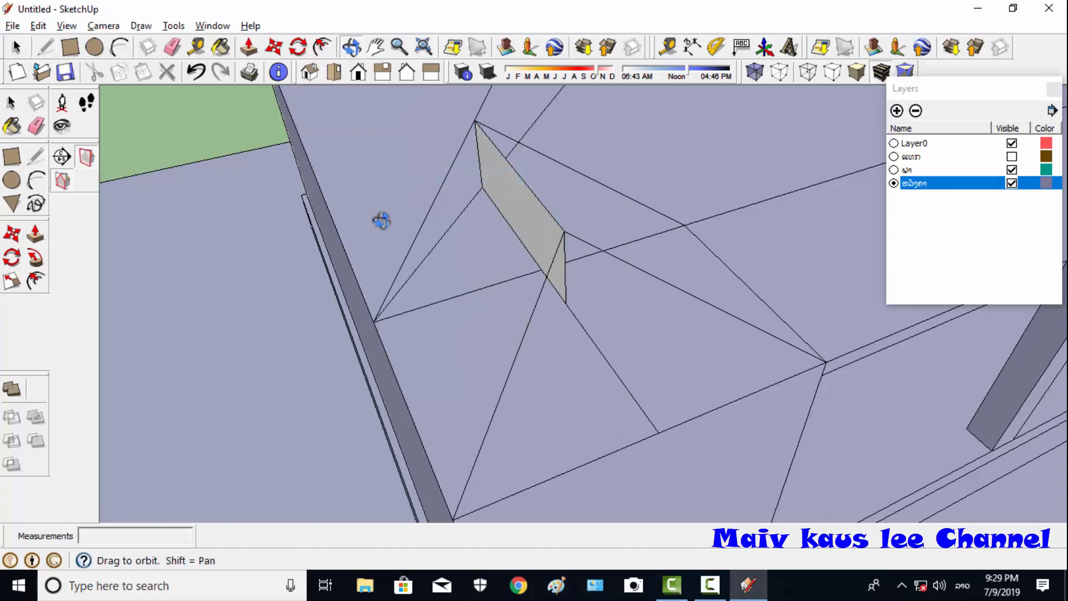
pyautogui.moveTo(382, 221)
pyautogui.mouseDown()
pyautogui.moveTo(610, 143)
pyautogui.moveTo(765, 248)
pyautogui.moveTo(496, 274)
pyautogui.moveTo(403, 365)
pyautogui.moveTo(601, 141)
pyautogui.moveTo(549, 44)
pyautogui.mouseUp()
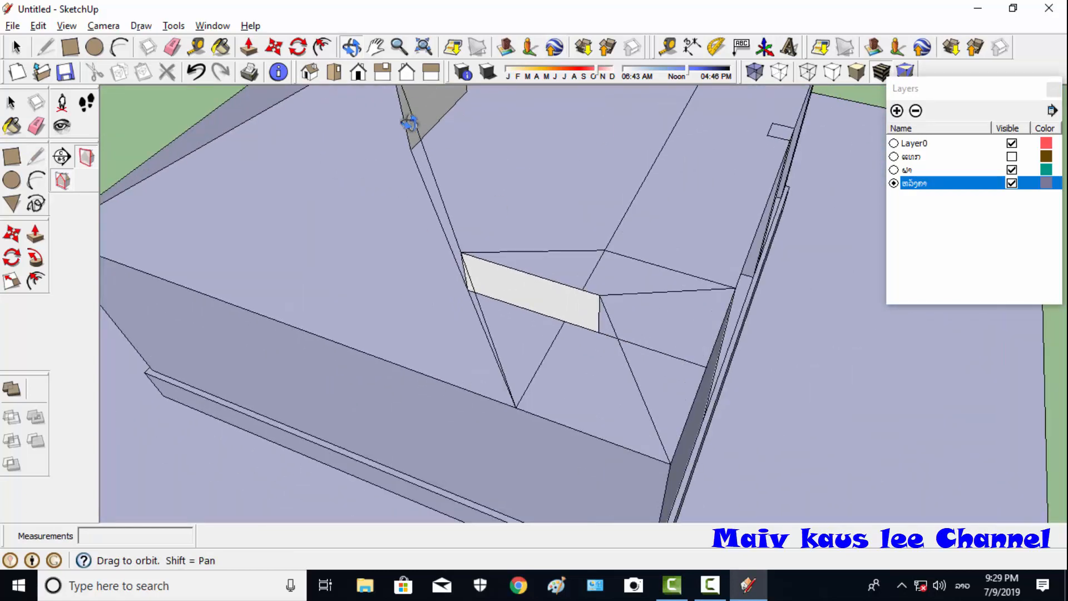
pyautogui.moveTo(372, 185); pyautogui.dragTo(319, 286)
pyautogui.click(378, 49)
pyautogui.moveTo(490, 188); pyautogui.dragTo(606, 314)
pyautogui.click(349, 47)
pyautogui.moveTo(534, 248); pyautogui.dragTo(500, 369)
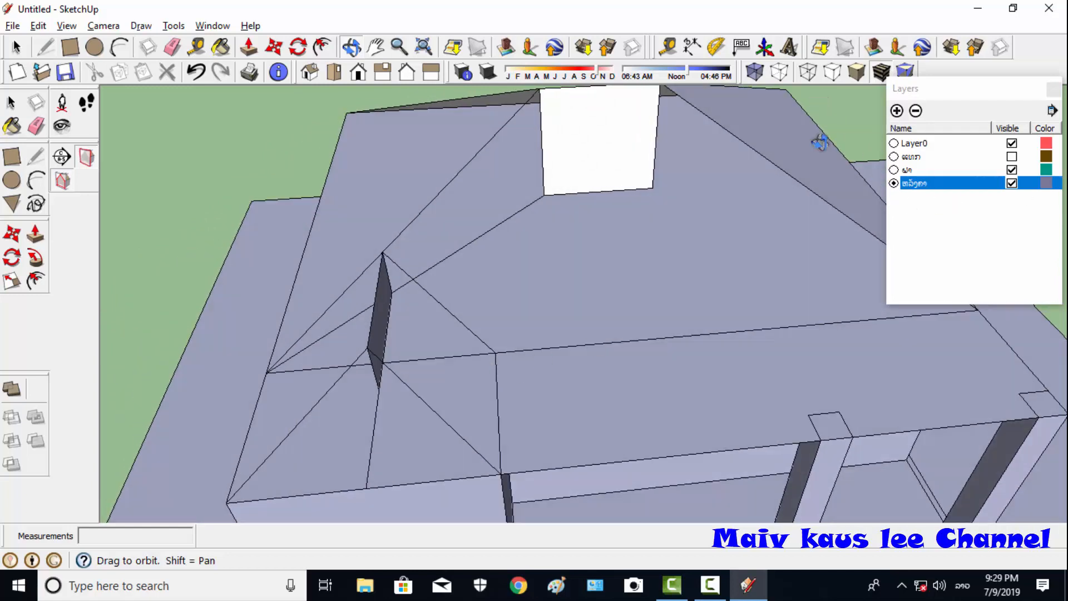
pyautogui.click(897, 111)
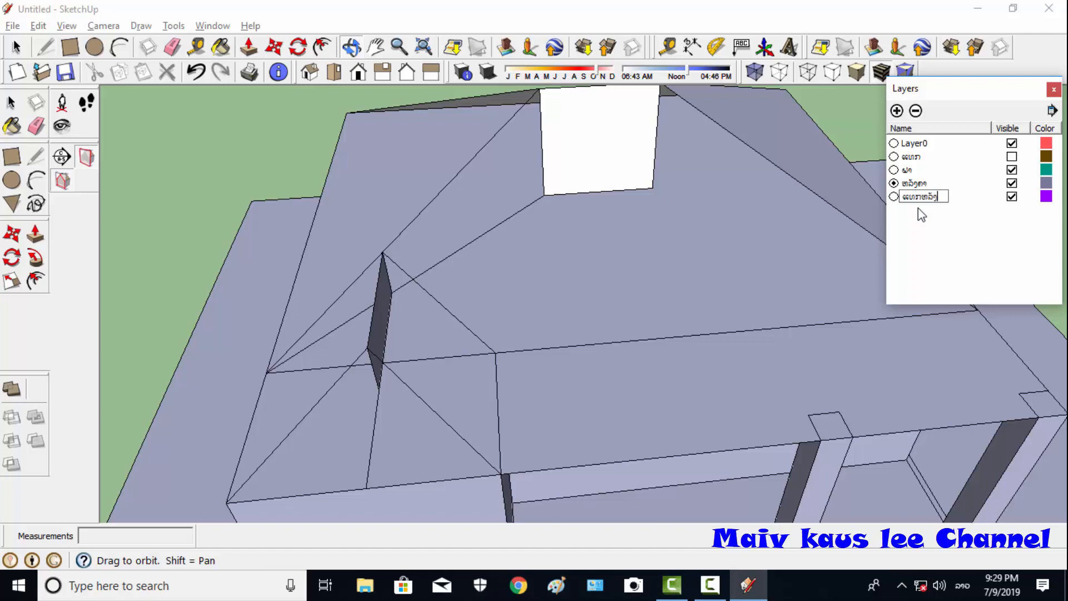
pyautogui.write('ຄາ')
pyautogui.click(894, 197)
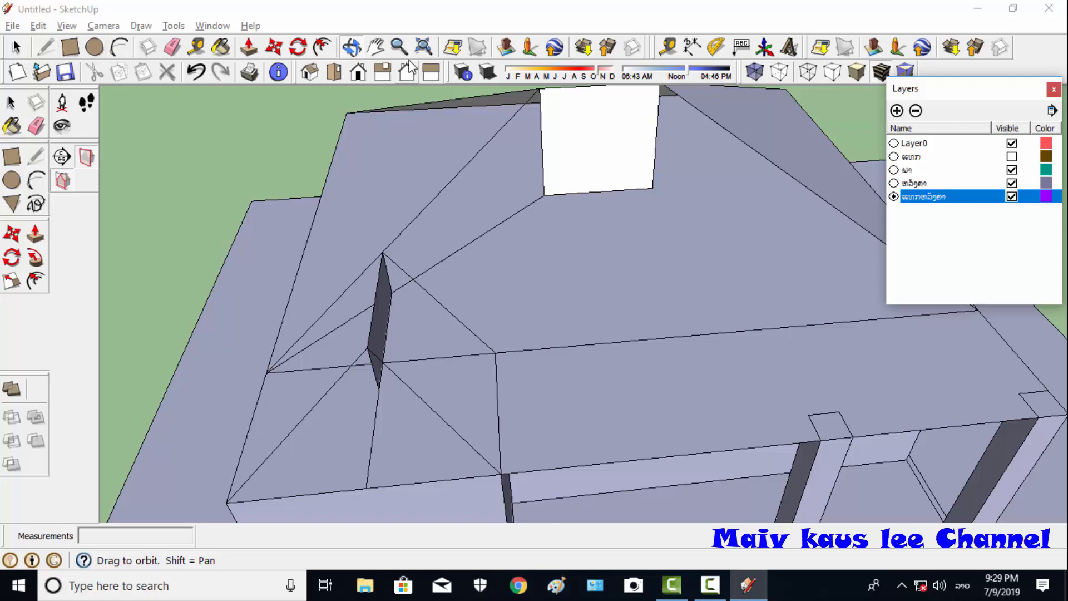
# - Dimension the base width and the height of the upright face under the main roof's ridge
pyautogui.click(691, 47)
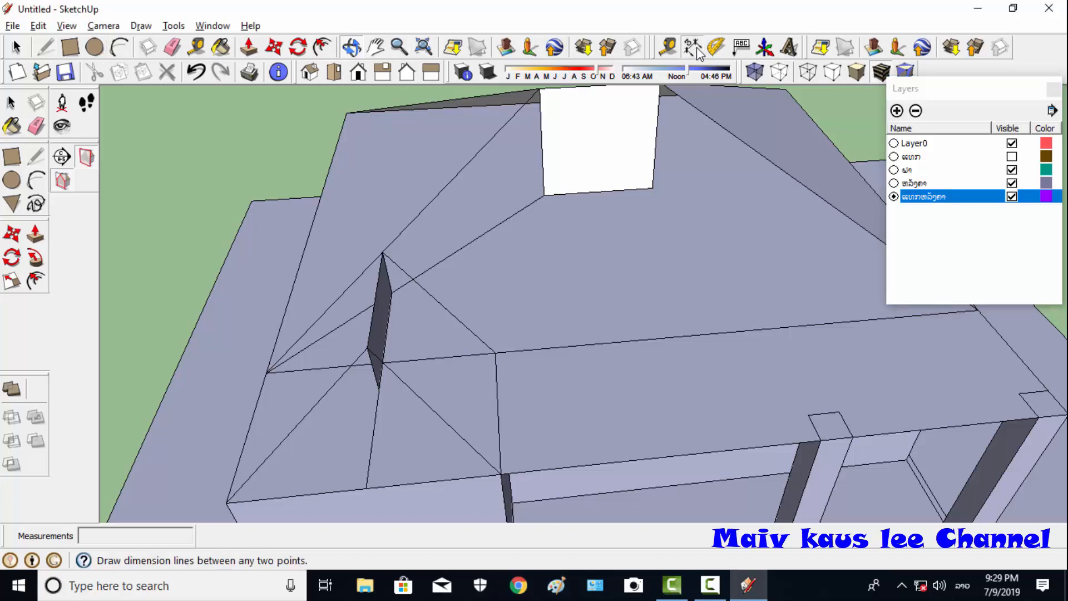
pyautogui.click(547, 196)
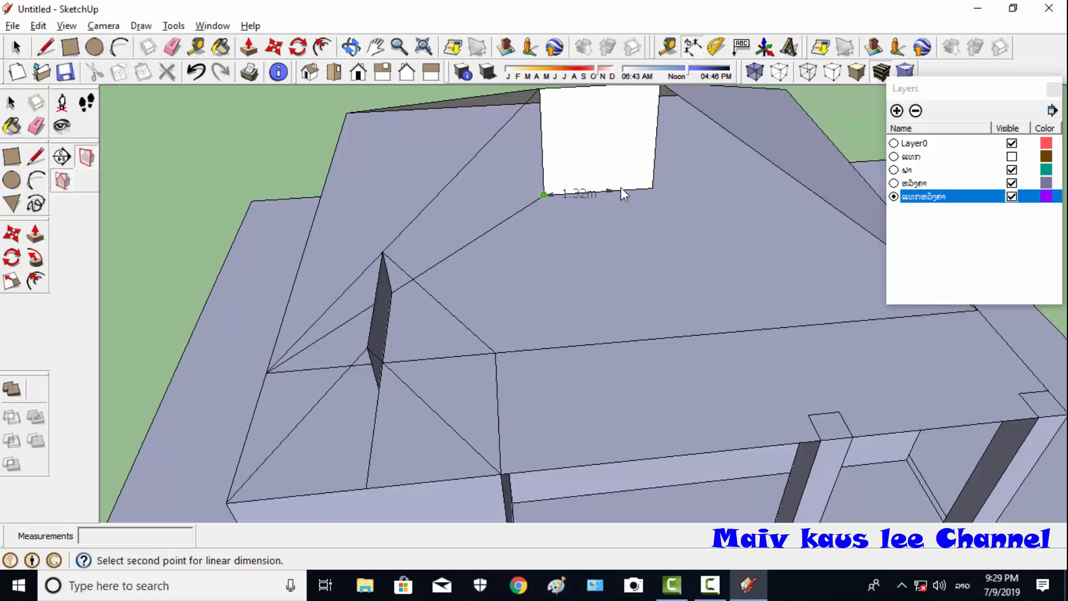
pyautogui.click(652, 189)
pyautogui.click(658, 218)
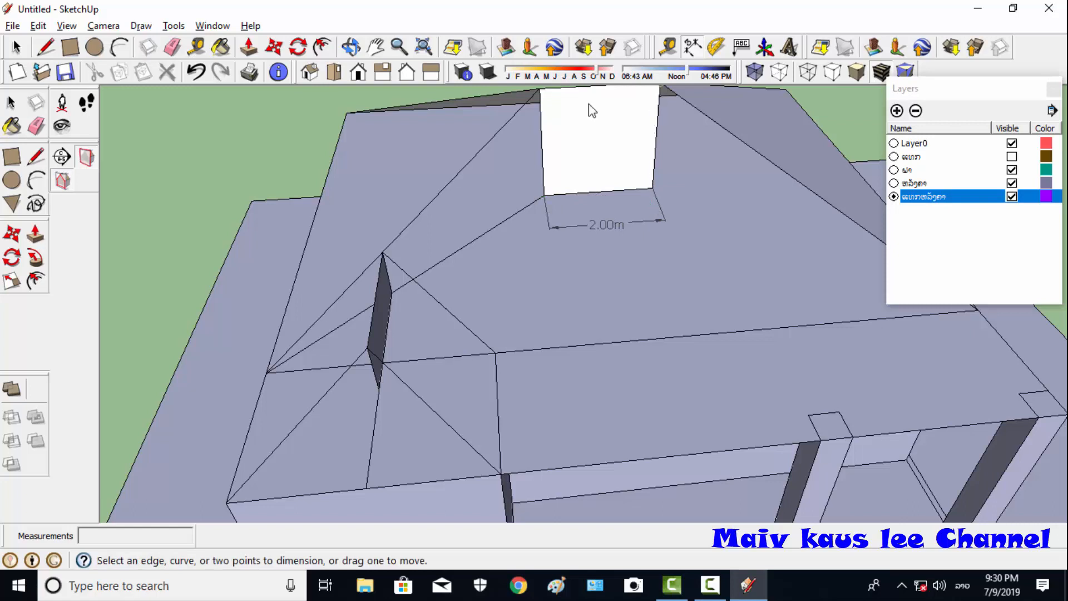
pyautogui.click(543, 92)
pyautogui.click(548, 196)
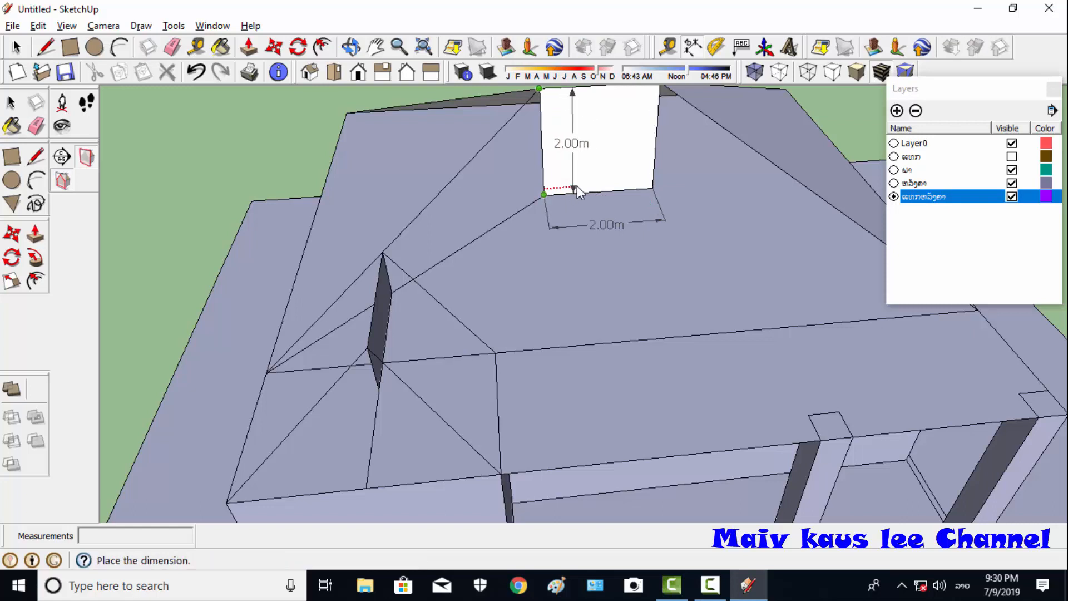
pyautogui.click(584, 167)
# - Examine the dimensioned upright face and the surrounding roof frame from both sides
pyautogui.click(350, 47)
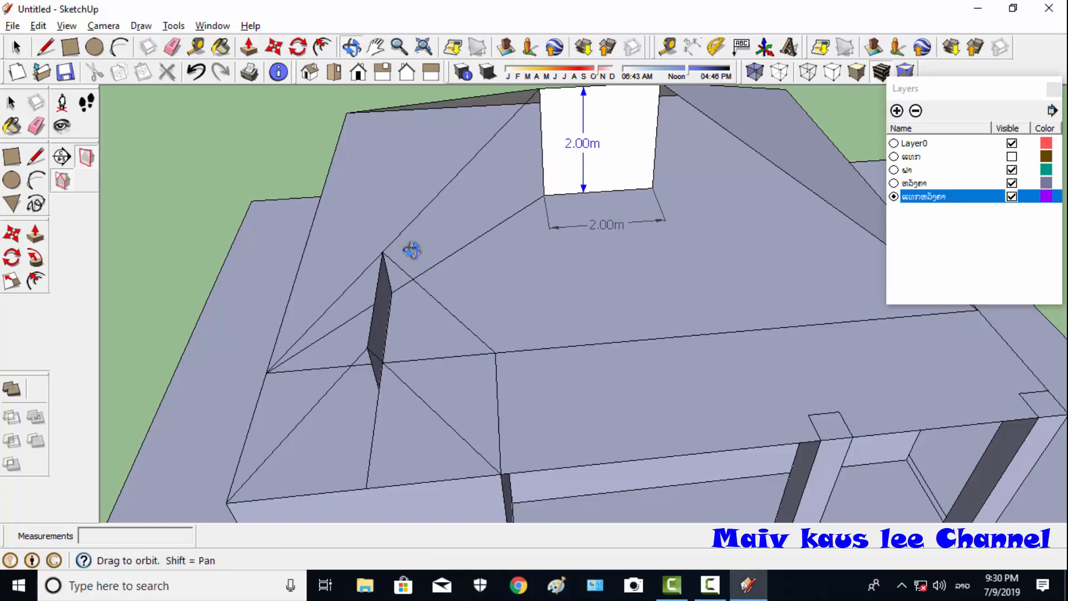
pyautogui.moveTo(410, 246); pyautogui.dragTo(636, 252)
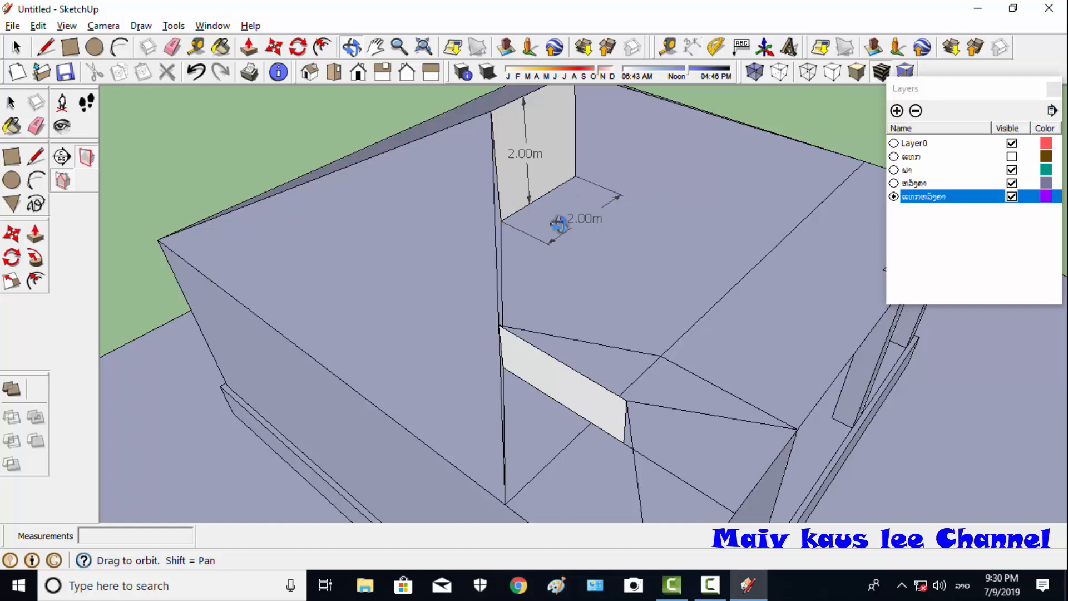
pyautogui.moveTo(560, 224); pyautogui.dragTo(341, 234)
pyautogui.moveTo(582, 184); pyautogui.dragTo(430, 205)
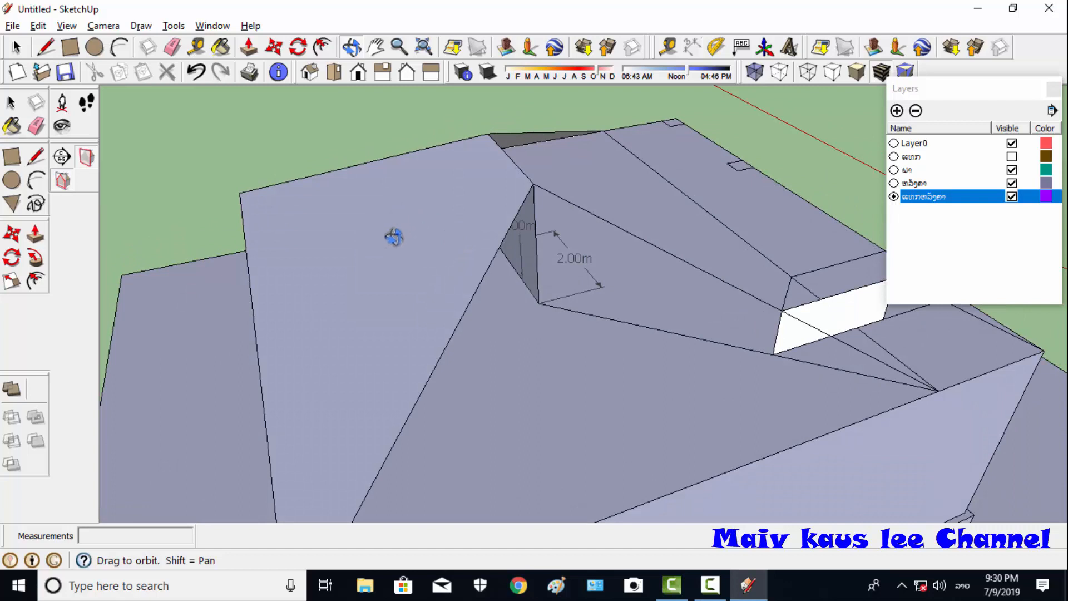
pyautogui.moveTo(394, 237); pyautogui.dragTo(362, 252)
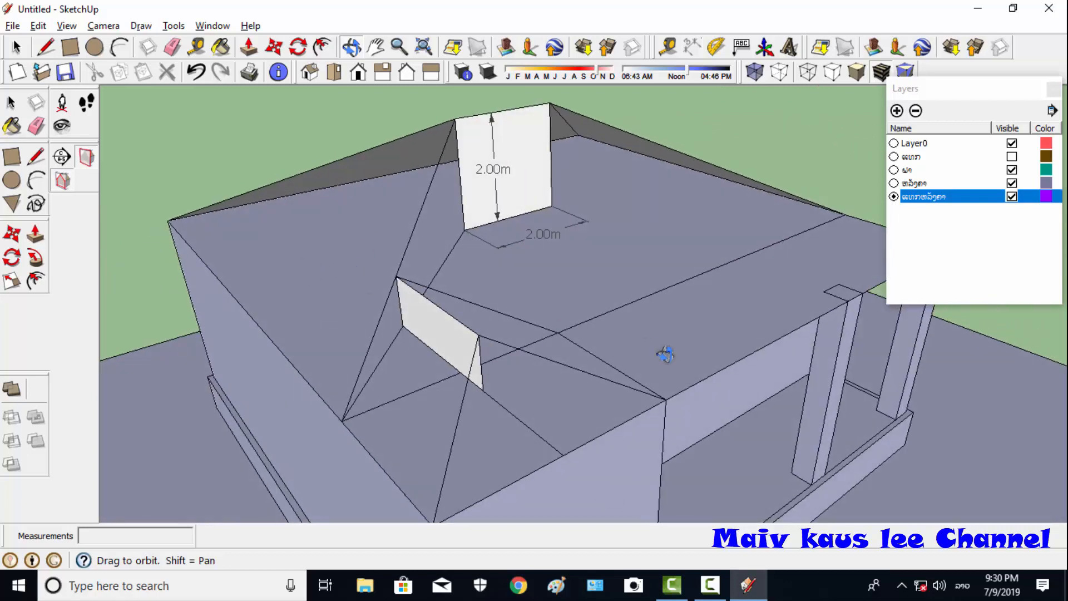
pyautogui.moveTo(666, 354); pyautogui.dragTo(484, 415)
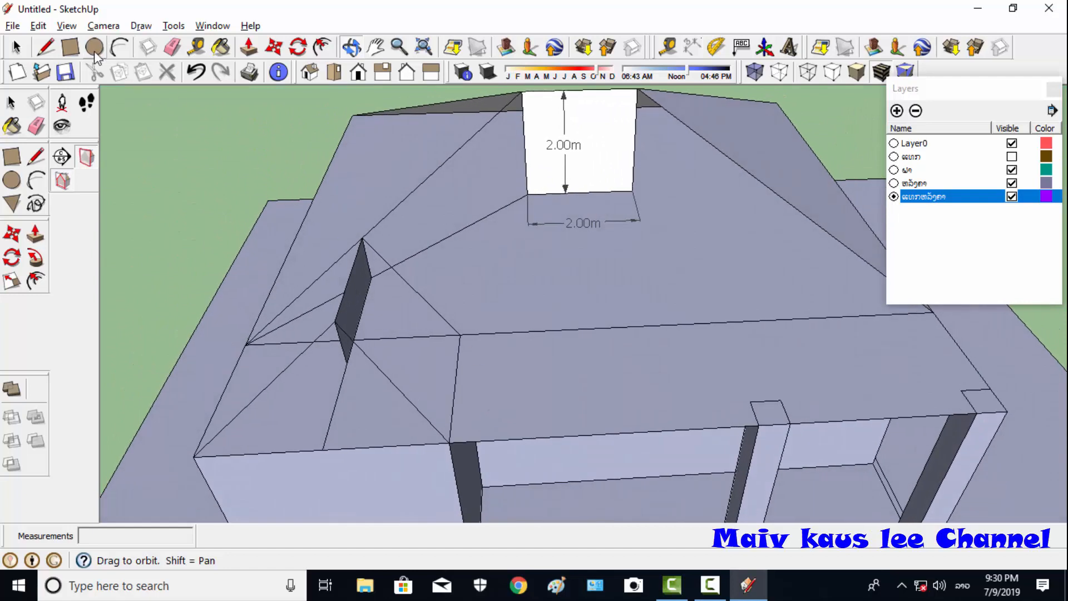
pyautogui.click(45, 47)
pyautogui.moveTo(375, 303); pyautogui.dragTo(346, 312)
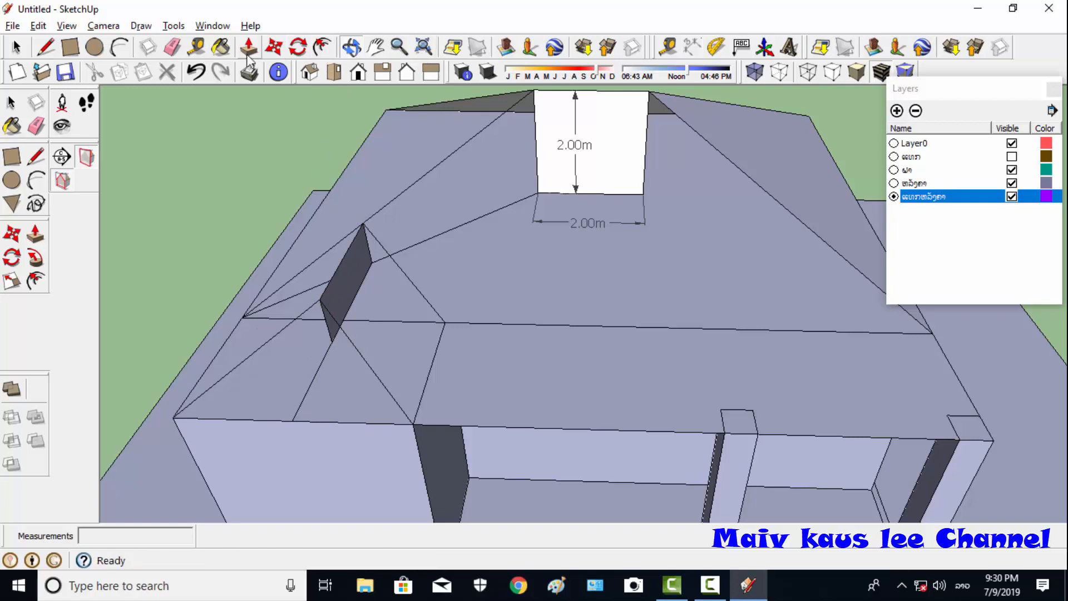
# - Dimension the small upright face's distance to the front wall edge, and dimension the length of its top edge
pyautogui.click(693, 47)
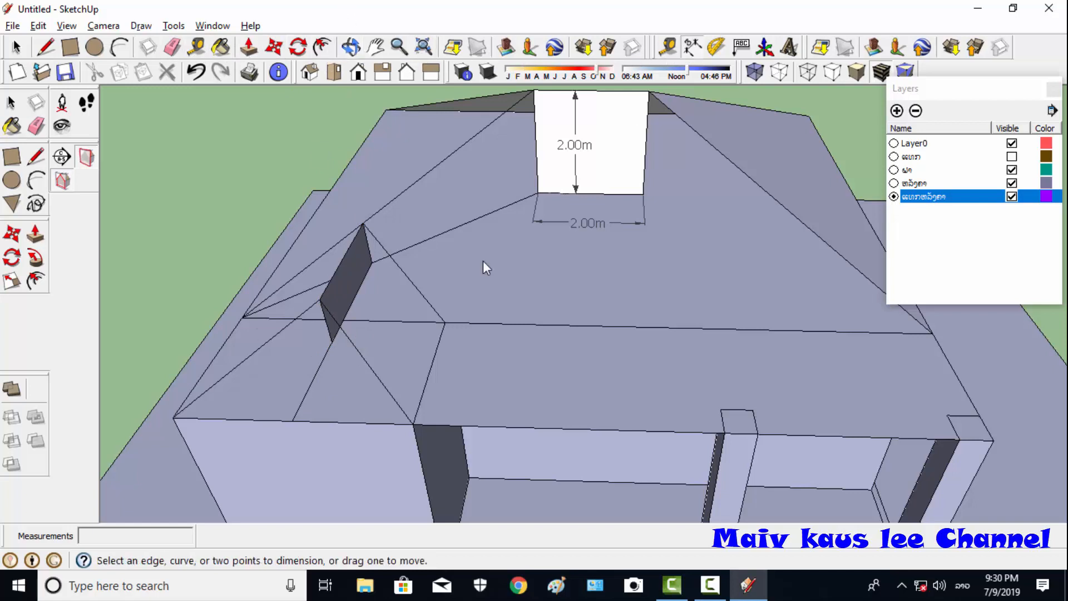
pyautogui.click(332, 342)
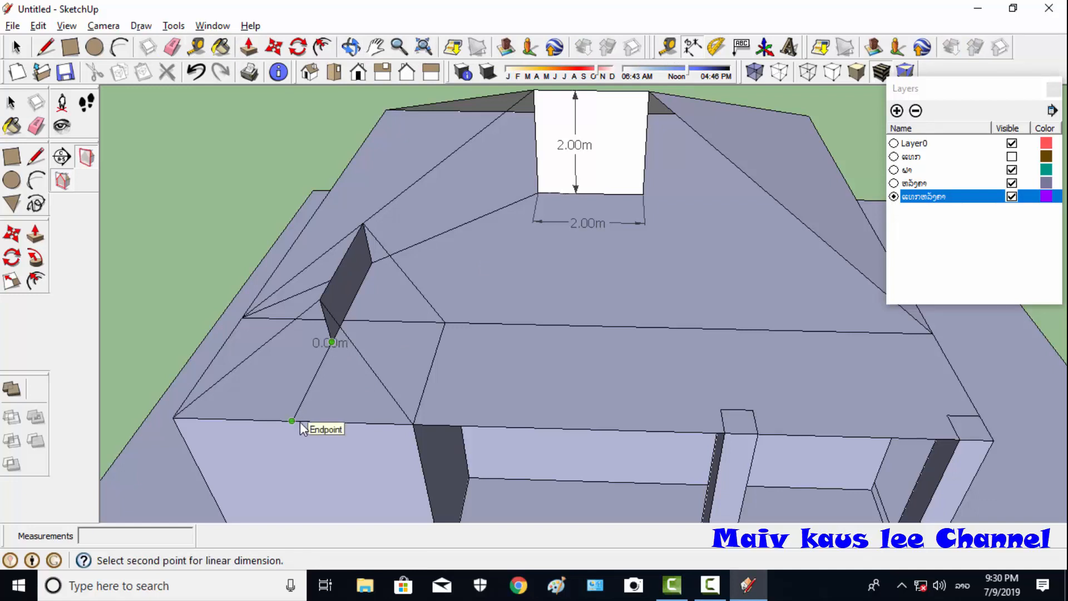
pyautogui.click(301, 423)
pyautogui.click(324, 415)
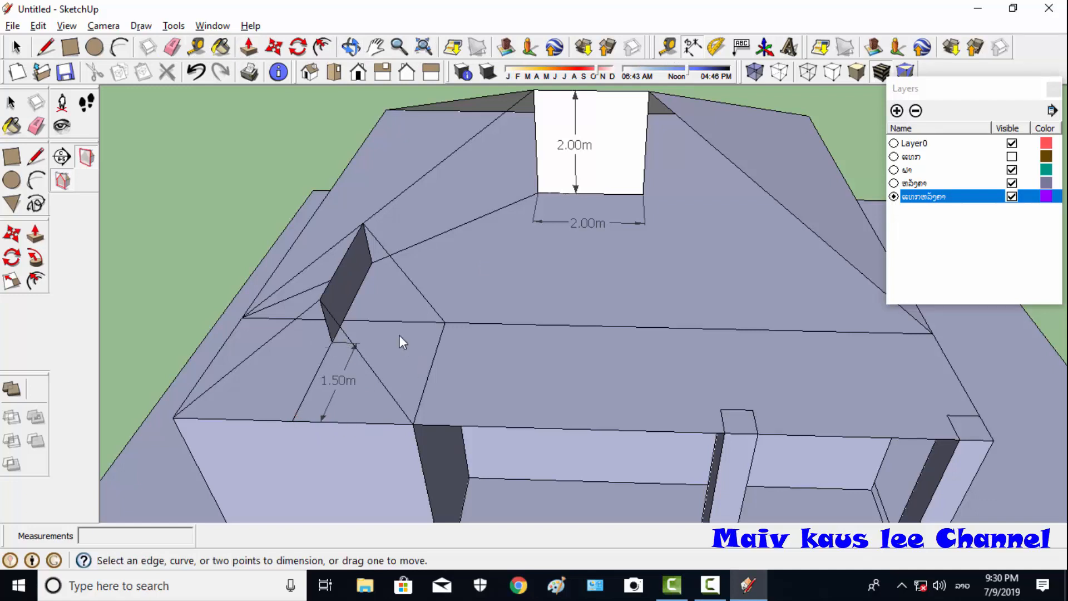
pyautogui.click(319, 299)
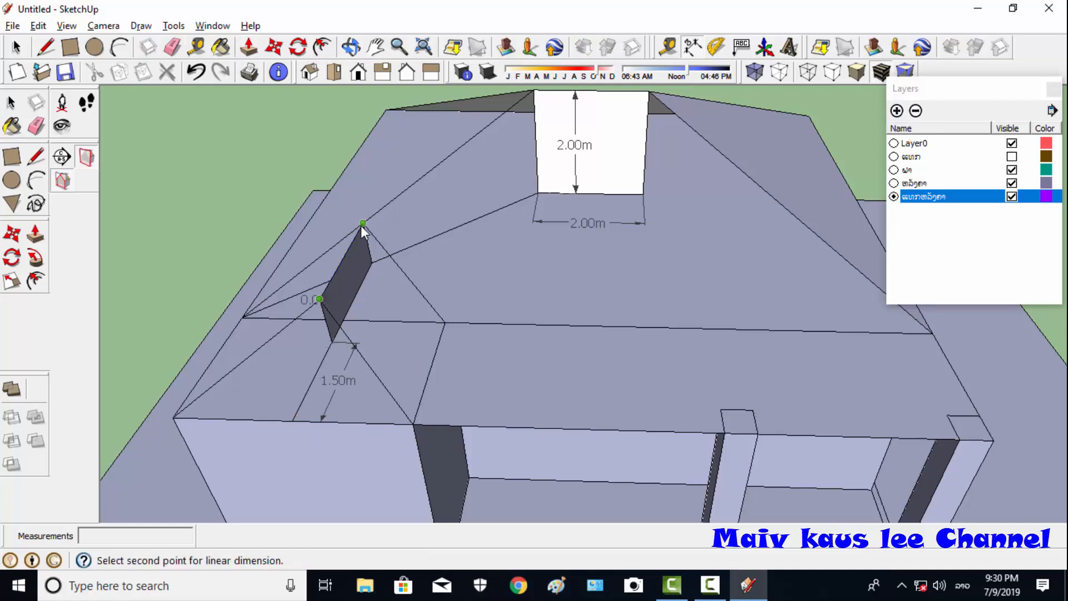
pyautogui.click(362, 223)
pyautogui.click(329, 219)
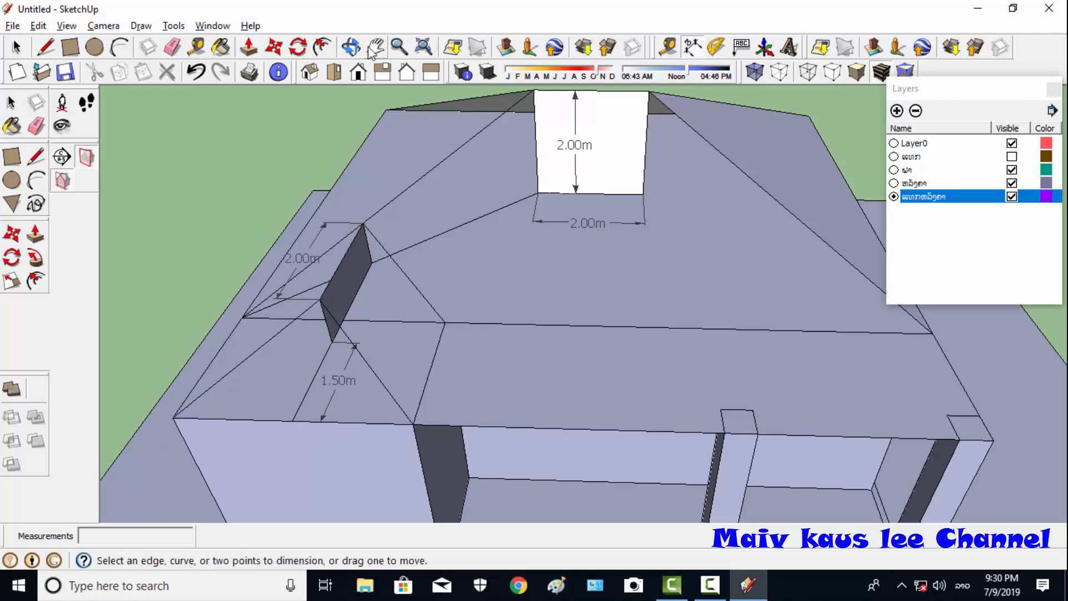
# - Dimension the height of the small upright face along its rear vertical edge
pyautogui.click(351, 47)
pyautogui.moveTo(479, 357); pyautogui.dragTo(561, 319)
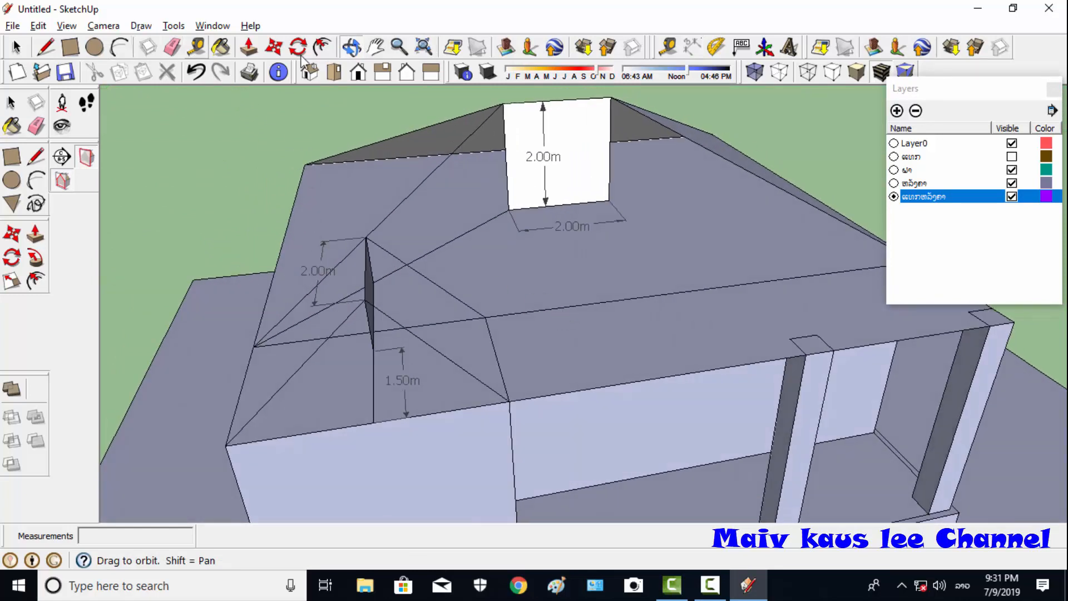
pyautogui.click(693, 48)
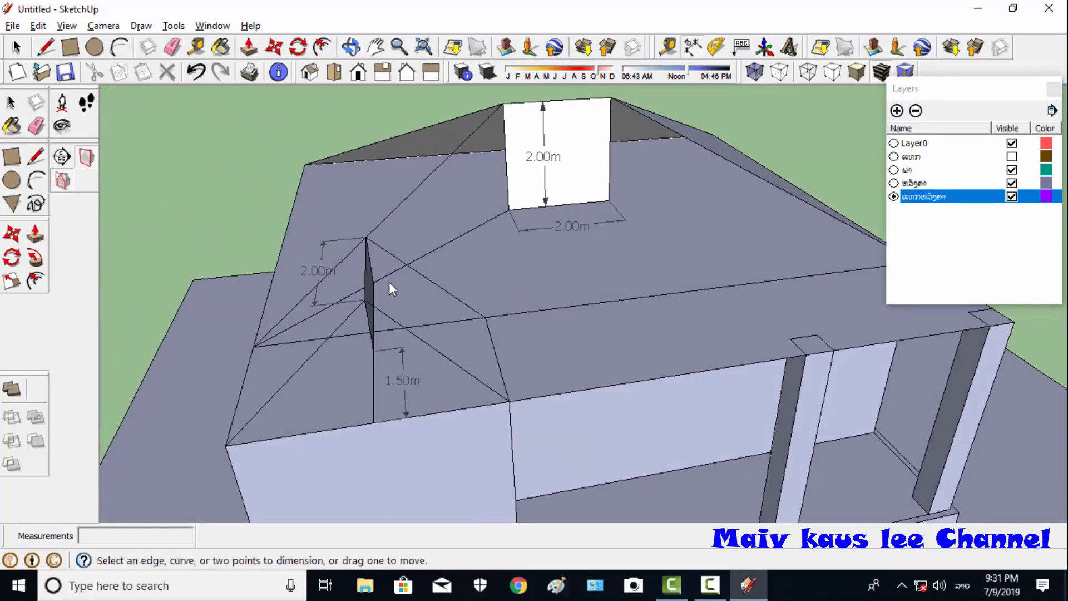
pyautogui.click(371, 273)
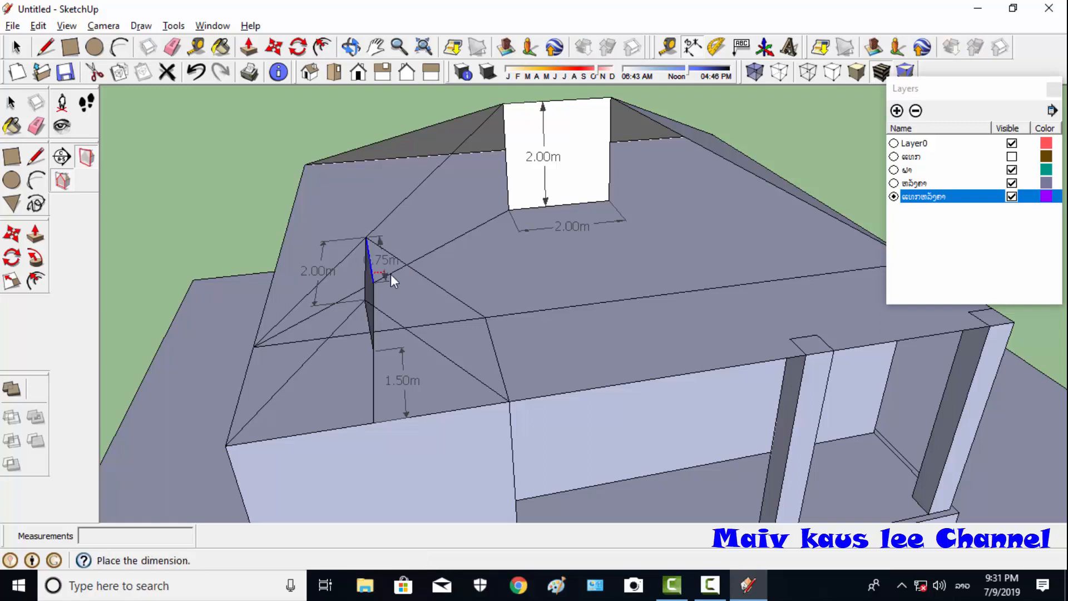
pyautogui.click(396, 274)
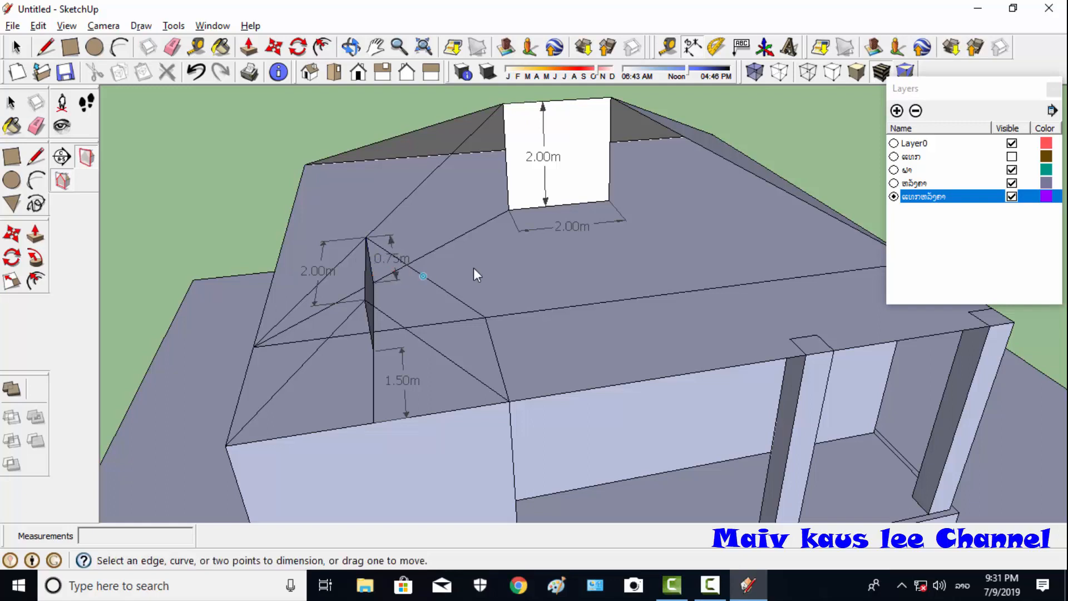
# - Erase the sloping hip and valley edges around the small upright face, keeping that face and its dimensions
pyautogui.click(351, 48)
pyautogui.moveTo(639, 334)
pyautogui.mouseDown()
pyautogui.moveTo(358, 465)
pyautogui.moveTo(453, 306)
pyautogui.moveTo(664, 478)
pyautogui.moveTo(439, 348)
pyautogui.mouseUp()
pyautogui.click(172, 47)
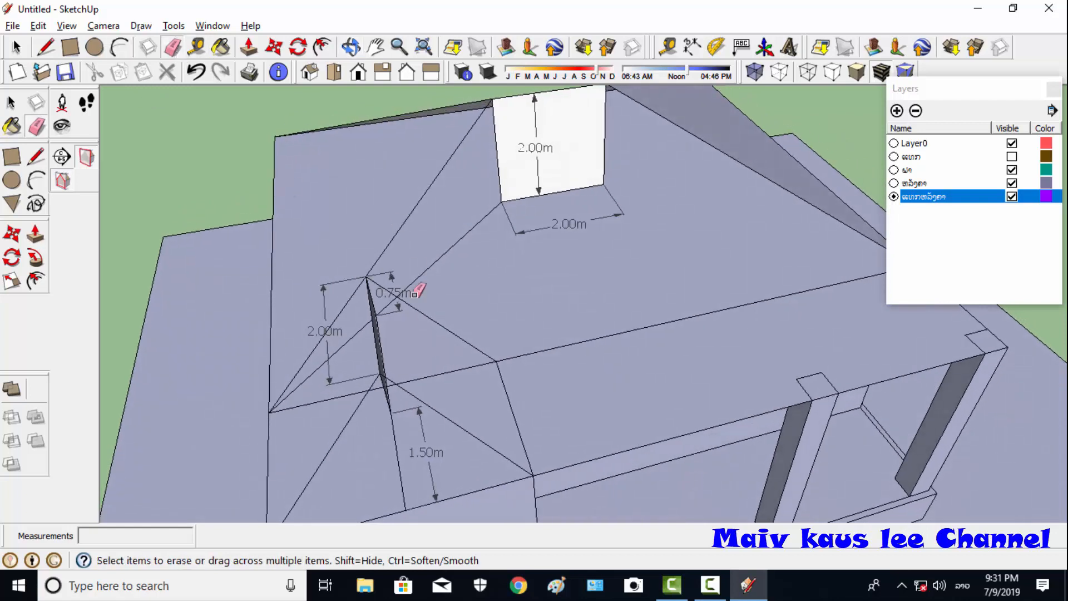
pyautogui.click(449, 320)
pyautogui.click(390, 243)
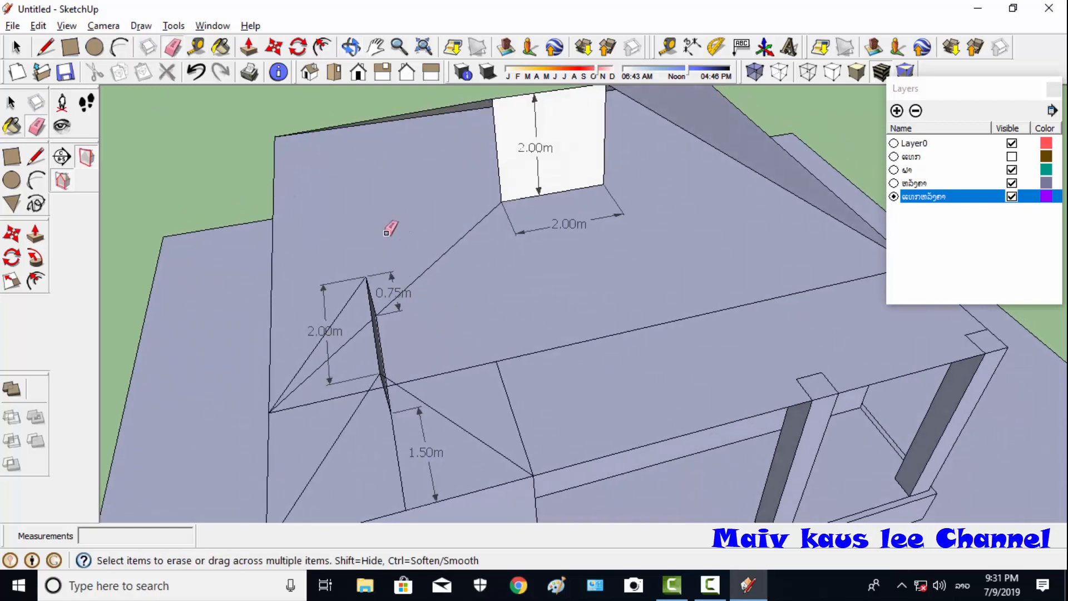
pyautogui.click(446, 257)
pyautogui.click(343, 350)
pyautogui.click(345, 306)
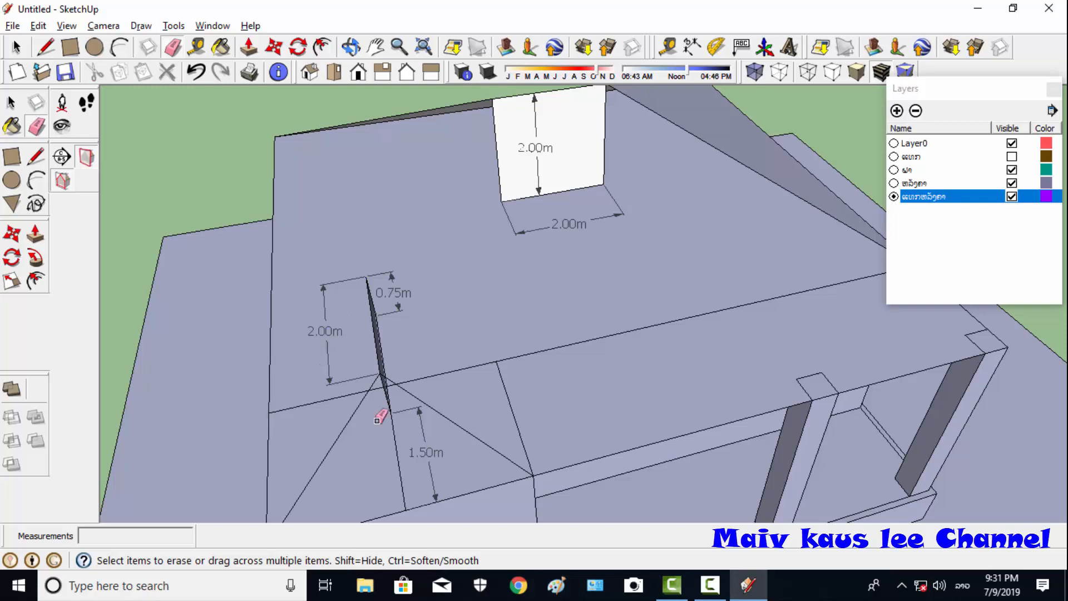
pyautogui.click(344, 430)
pyautogui.click(446, 423)
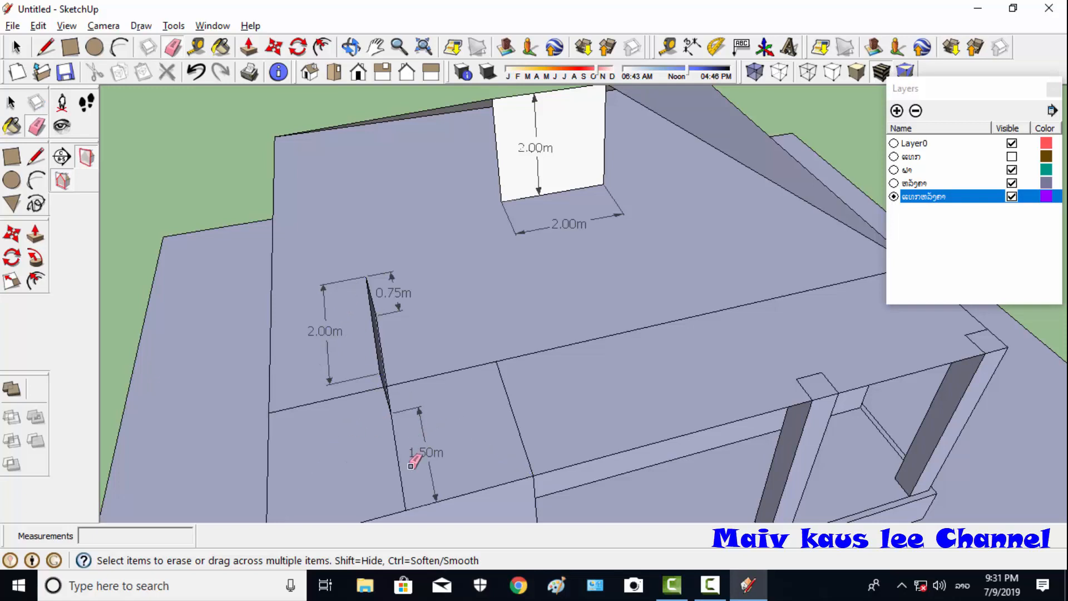
pyautogui.click(388, 463)
# - Examine the positions of the two dimensioned upright faces from the side and the front
pyautogui.click(351, 47)
pyautogui.moveTo(400, 301)
pyautogui.mouseDown()
pyautogui.moveTo(375, 324)
pyautogui.moveTo(246, 322)
pyautogui.moveTo(553, 236)
pyautogui.moveTo(512, 306)
pyautogui.moveTo(508, 375)
pyautogui.moveTo(527, 378)
pyautogui.moveTo(718, 298)
pyautogui.moveTo(623, 410)
pyautogui.moveTo(535, 307)
pyautogui.moveTo(324, 400)
pyautogui.moveTo(787, 345)
pyautogui.moveTo(637, 351)
pyautogui.moveTo(635, 289)
pyautogui.moveTo(518, 325)
pyautogui.moveTo(649, 269)
pyautogui.moveTo(490, 273)
pyautogui.moveTo(370, 339)
pyautogui.moveTo(322, 341)
pyautogui.moveTo(394, 269)
pyautogui.moveTo(455, 269)
pyautogui.moveTo(372, 252)
pyautogui.moveTo(444, 269)
pyautogui.moveTo(625, 248)
pyautogui.moveTo(596, 278)
pyautogui.moveTo(627, 279)
pyautogui.moveTo(523, 362)
pyautogui.moveTo(577, 362)
pyautogui.moveTo(567, 329)
pyautogui.moveTo(527, 344)
pyautogui.moveTo(410, 353)
pyautogui.moveTo(489, 355)
pyautogui.moveTo(573, 326)
pyautogui.moveTo(640, 344)
pyautogui.mouseUp()
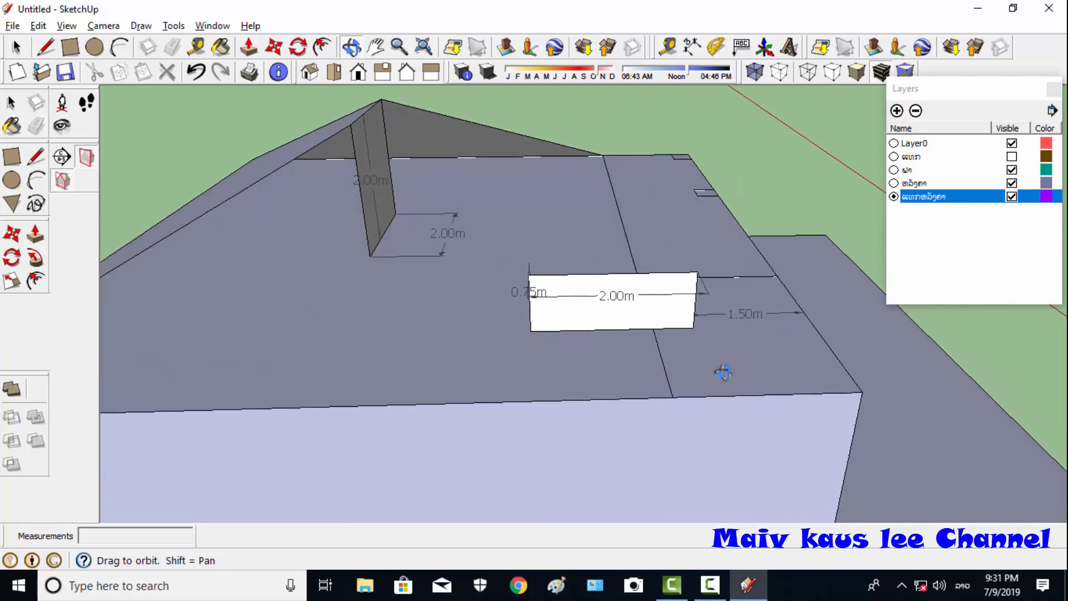
pyautogui.moveTo(723, 372); pyautogui.dragTo(665, 366)
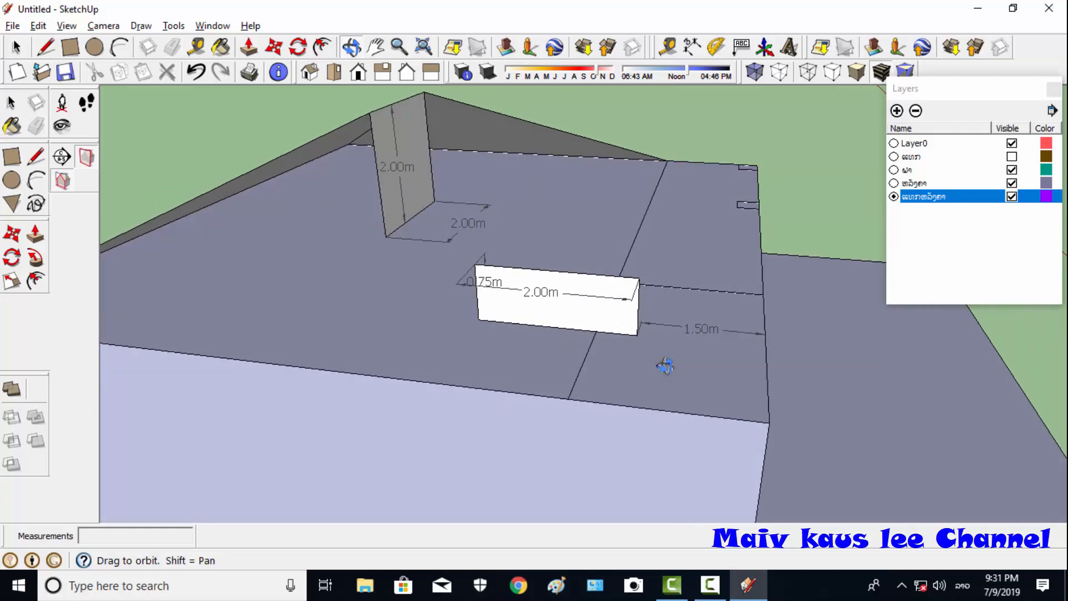
pyautogui.moveTo(669, 328); pyautogui.dragTo(363, 241)
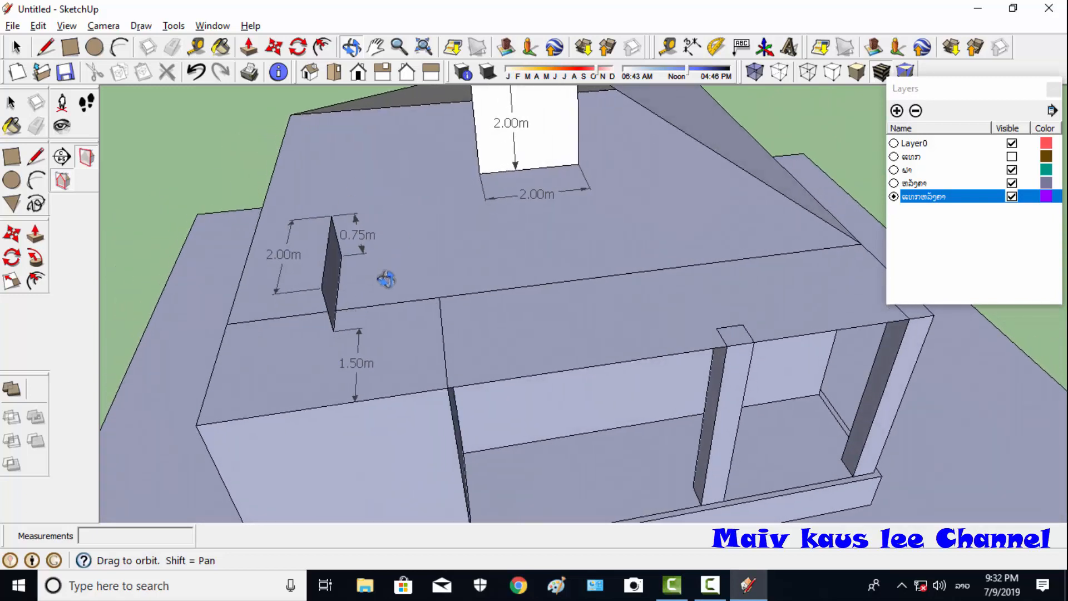
pyautogui.moveTo(386, 279); pyautogui.dragTo(500, 237)
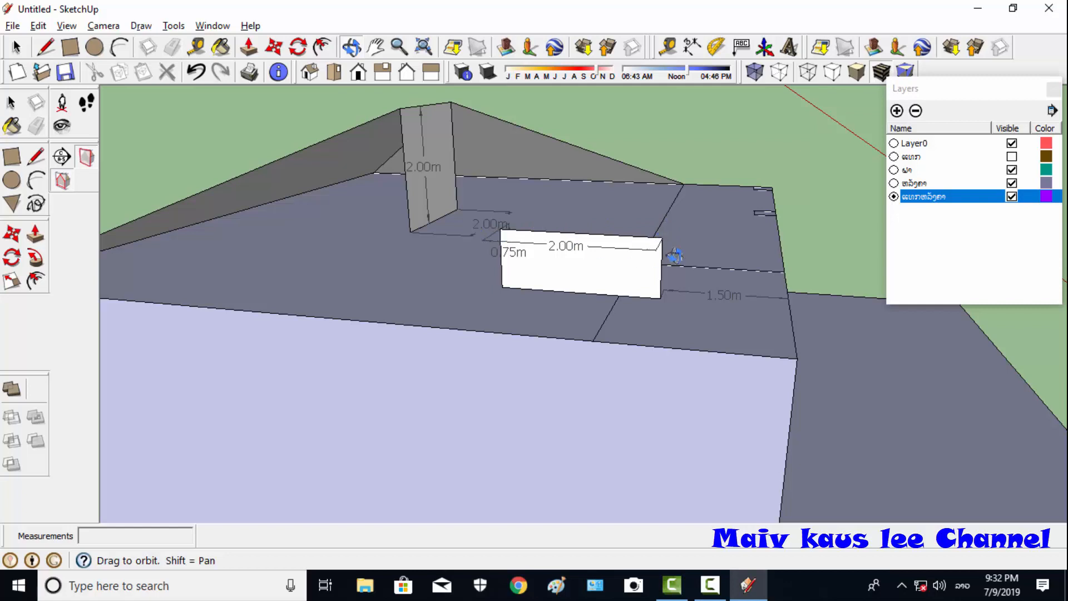
pyautogui.moveTo(686, 238); pyautogui.dragTo(604, 307)
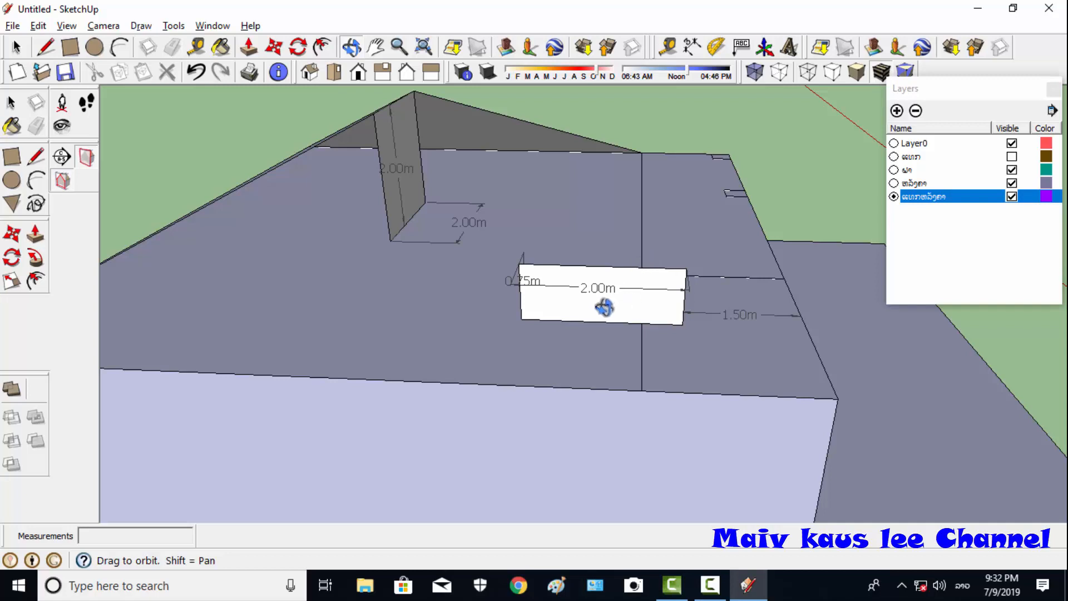
pyautogui.moveTo(615, 312); pyautogui.dragTo(586, 281)
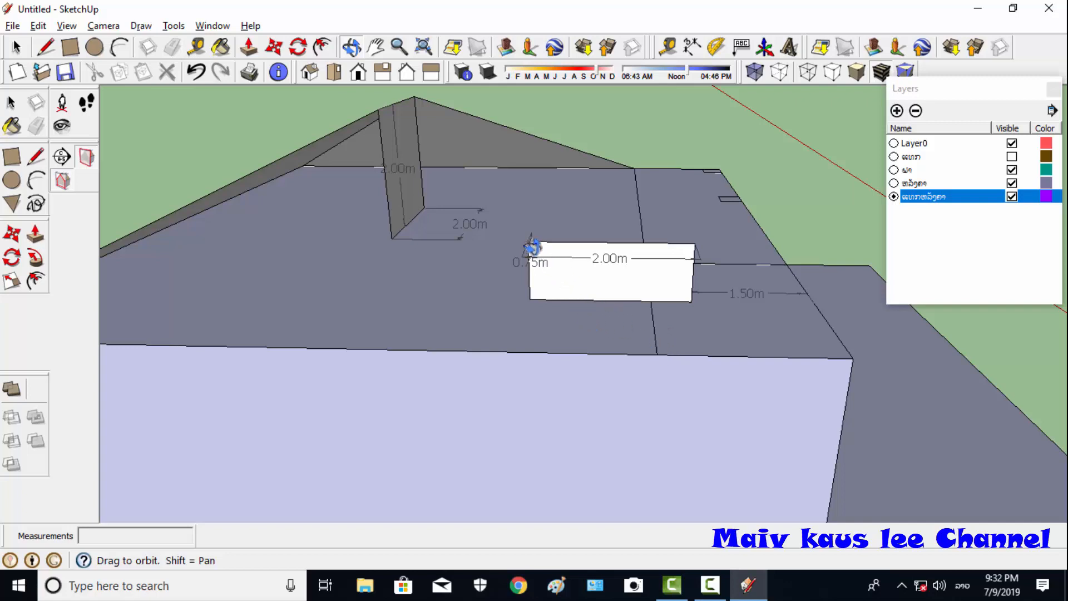
# - Draw a line from the ridge's near end down past the small upright face's top corner to the side wall's top edge
pyautogui.click(46, 47)
pyautogui.click(379, 109)
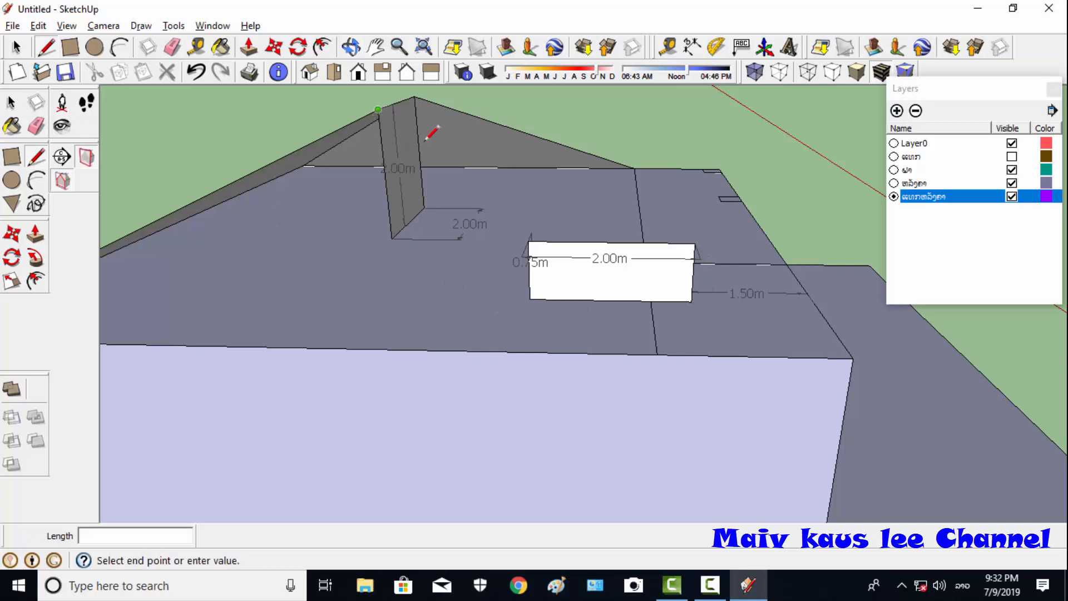
pyautogui.click(658, 354)
pyautogui.click(657, 354)
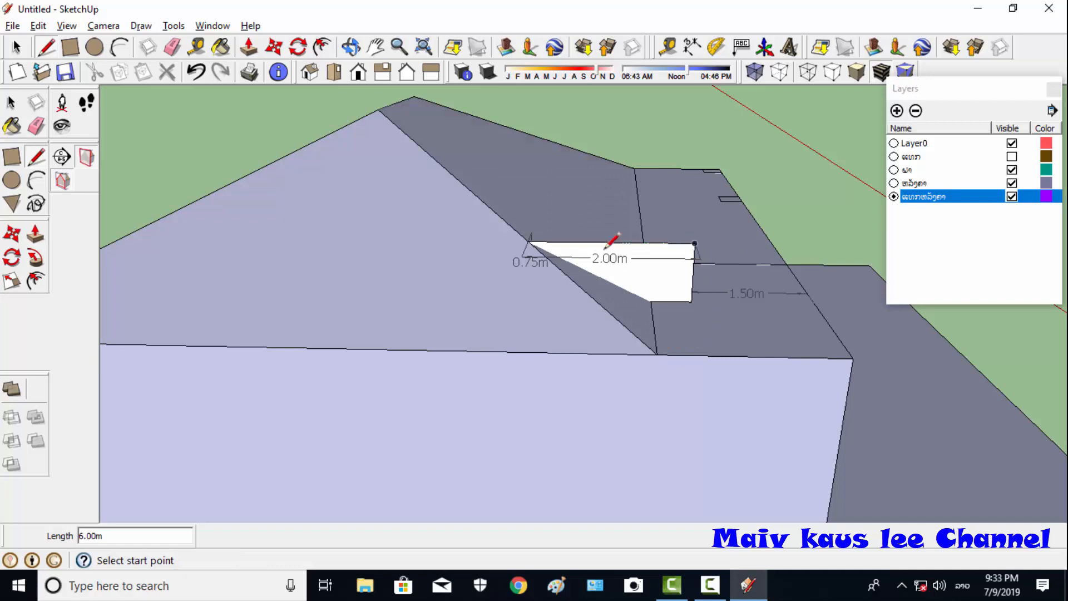
# - Erase the upper and lower parts of the sloping line just drawn from the ridge to the side wall
pyautogui.click(351, 46)
pyautogui.moveTo(734, 318); pyautogui.dragTo(758, 266)
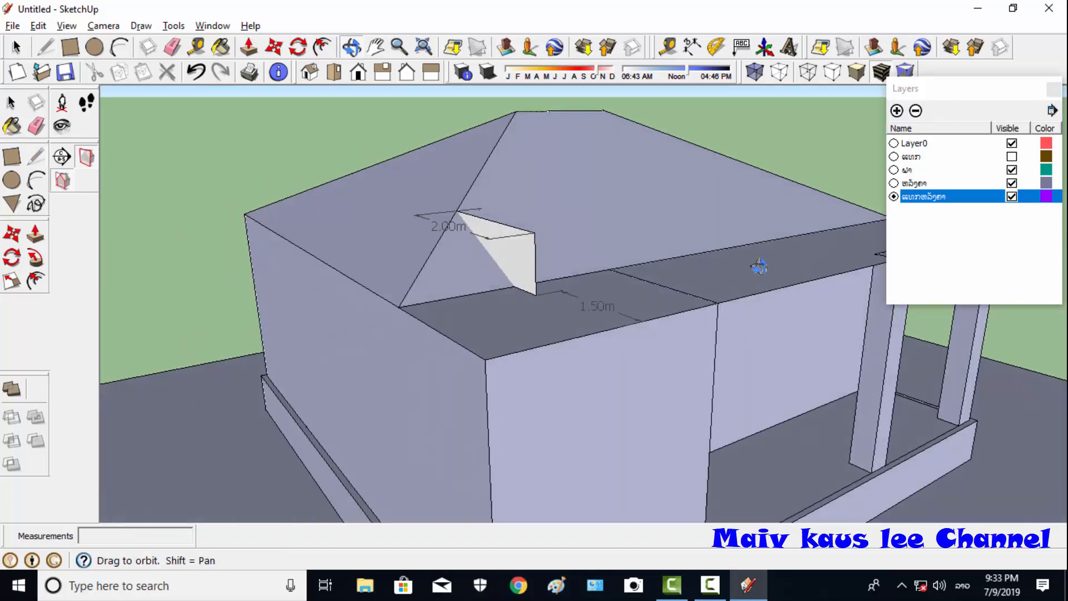
pyautogui.click(894, 196)
pyautogui.click(172, 47)
pyautogui.moveTo(511, 159); pyautogui.dragTo(484, 173)
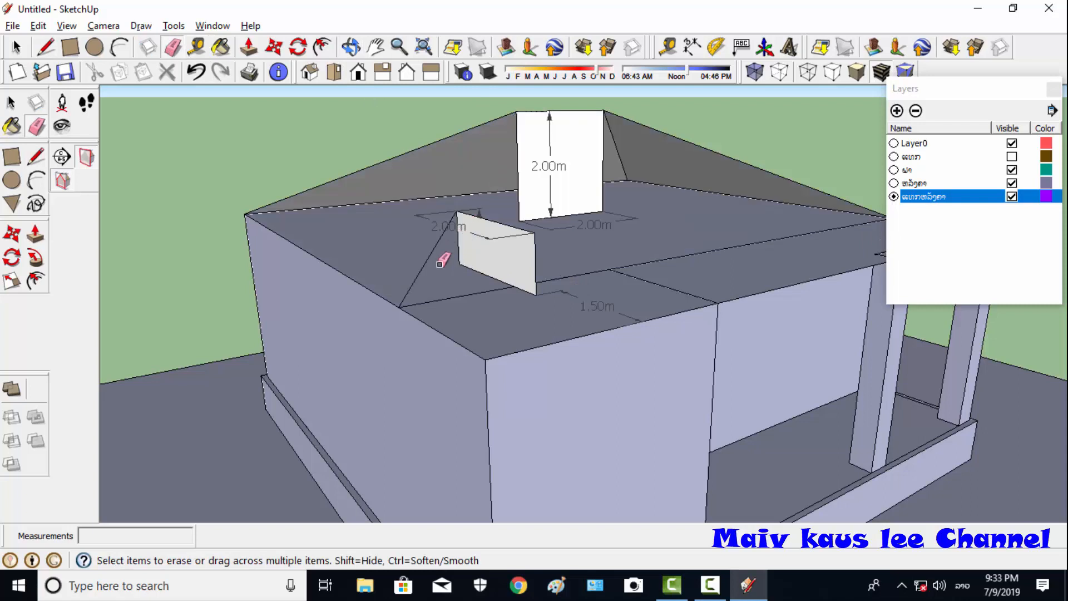
pyautogui.moveTo(444, 257)
pyautogui.mouseDown()
pyautogui.moveTo(428, 272)
pyautogui.moveTo(470, 291)
pyautogui.moveTo(487, 284)
pyautogui.mouseUp()
# - Add a layer named ຫລັງຄາ2 and make it the active layer
pyautogui.click(351, 47)
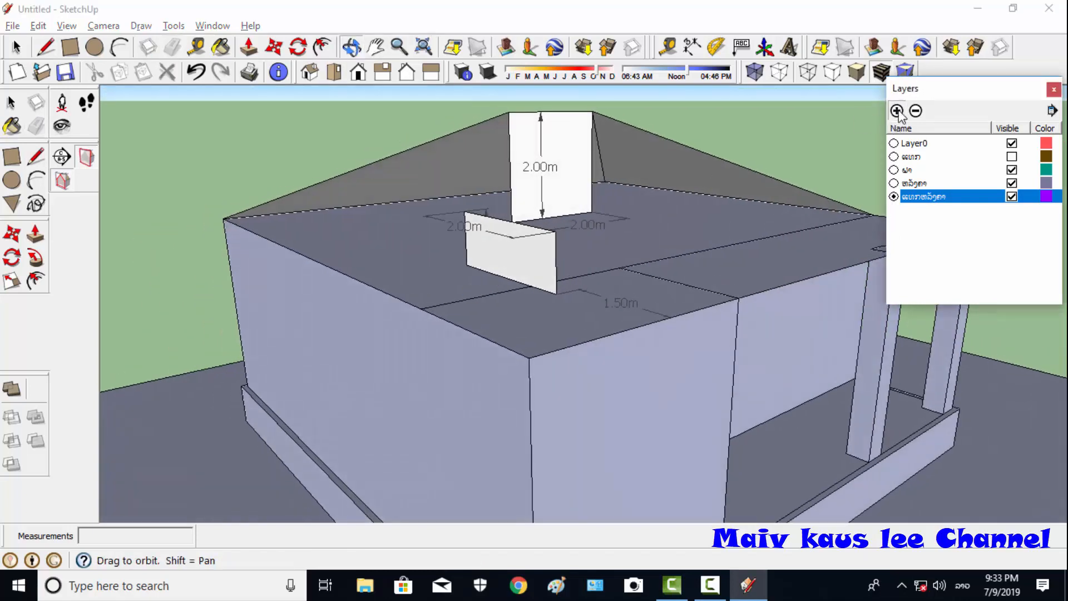
pyautogui.click(898, 112)
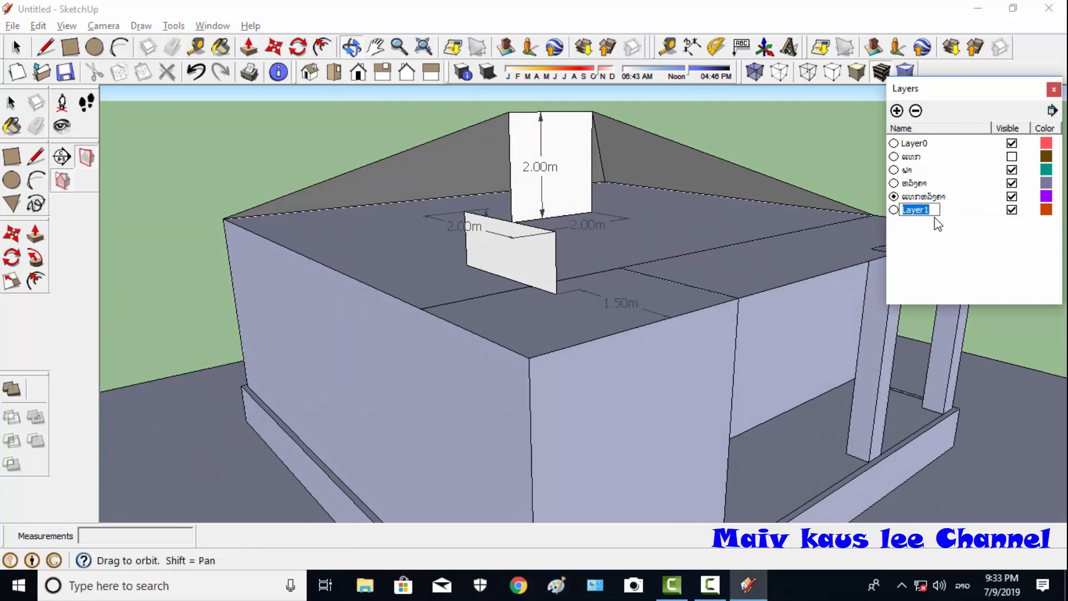
pyautogui.write('ລັງຄາ2')
pyautogui.click(895, 209)
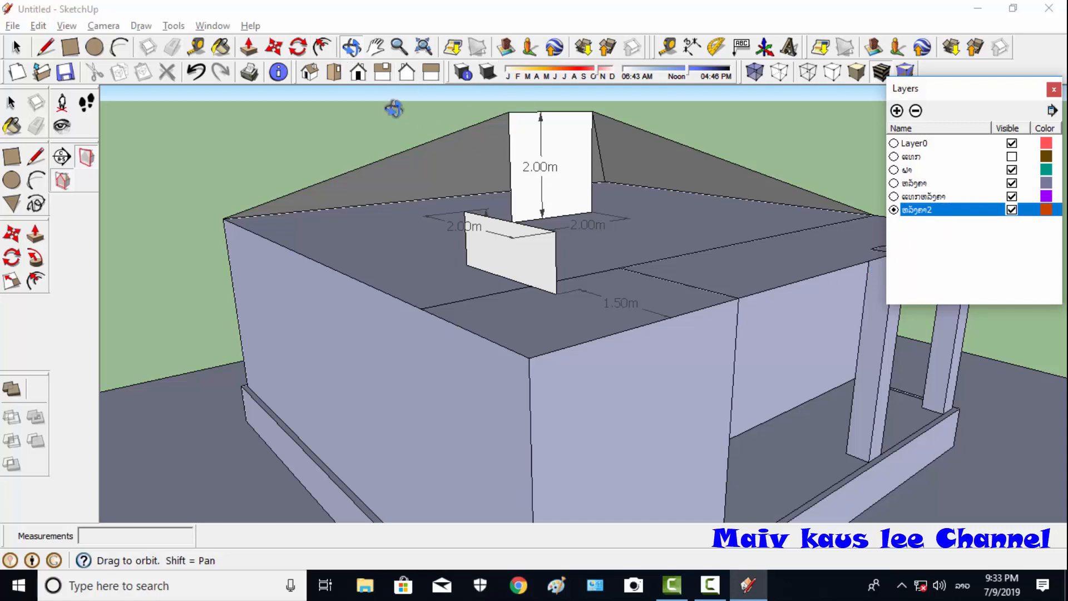
# - Hide the ແທກຫລັງຄາ layer and draw the sloping line from the ridge's near end past the small upright face to the side wall's top edge
pyautogui.moveTo(466, 306)
pyautogui.mouseDown()
pyautogui.moveTo(367, 396)
pyautogui.moveTo(652, 312)
pyautogui.moveTo(294, 148)
pyautogui.mouseUp()
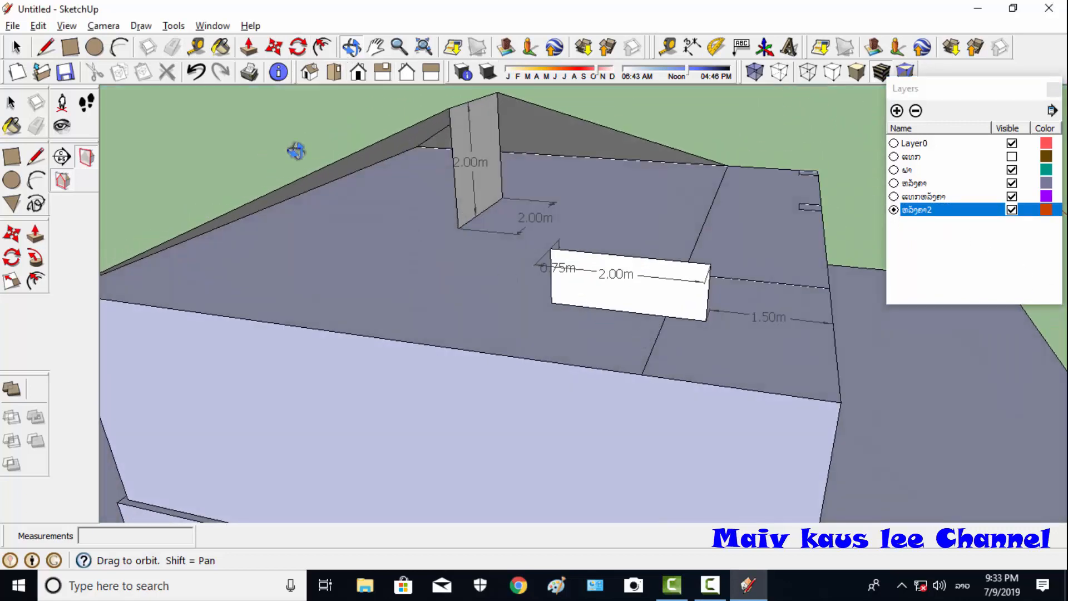
pyautogui.click(46, 47)
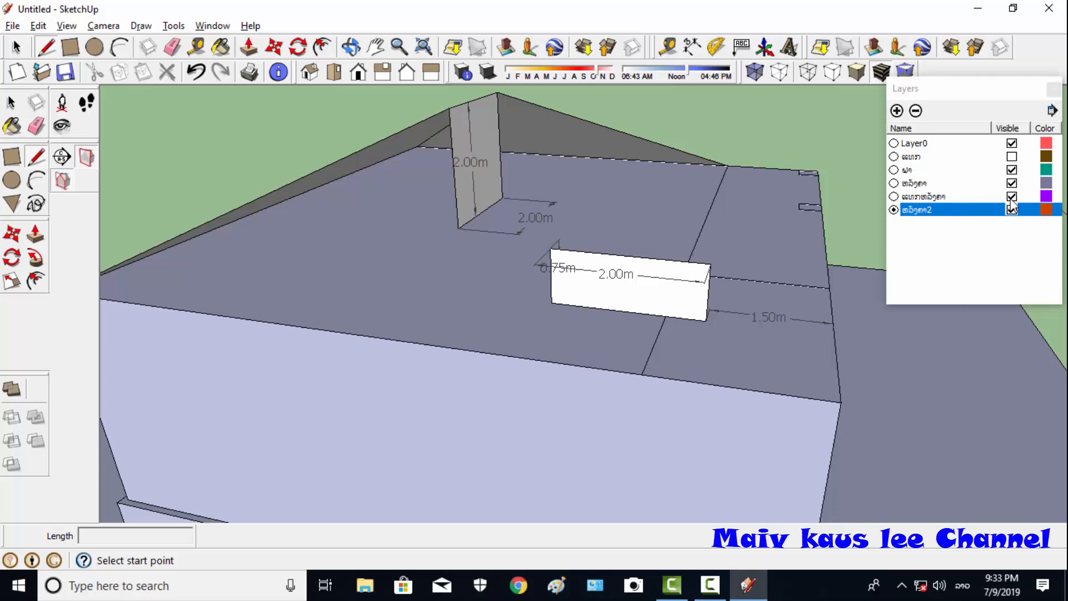
pyautogui.click(1012, 197)
pyautogui.click(450, 108)
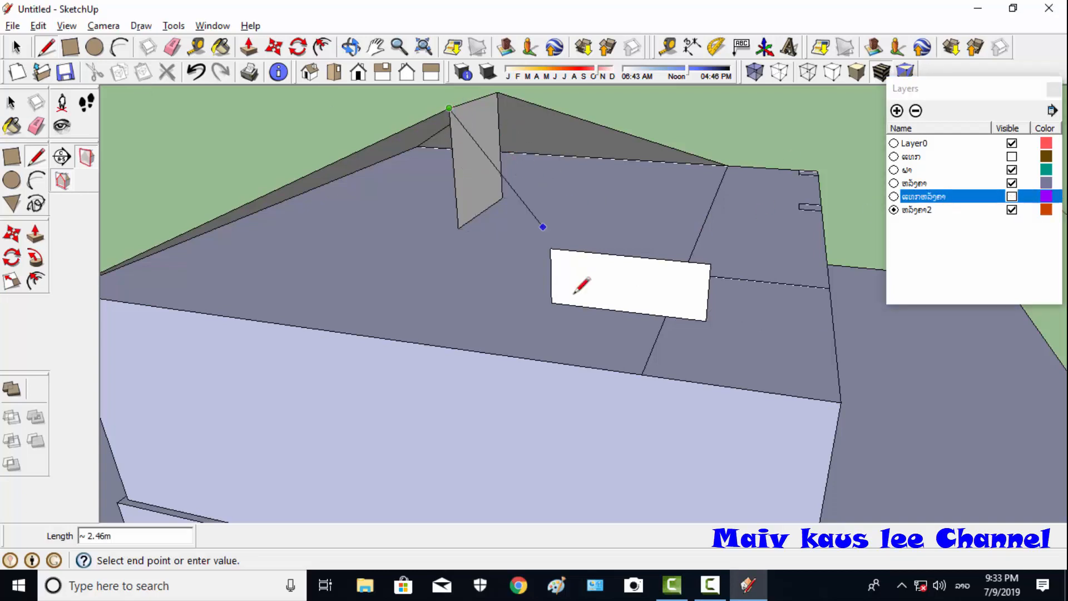
pyautogui.click(706, 321)
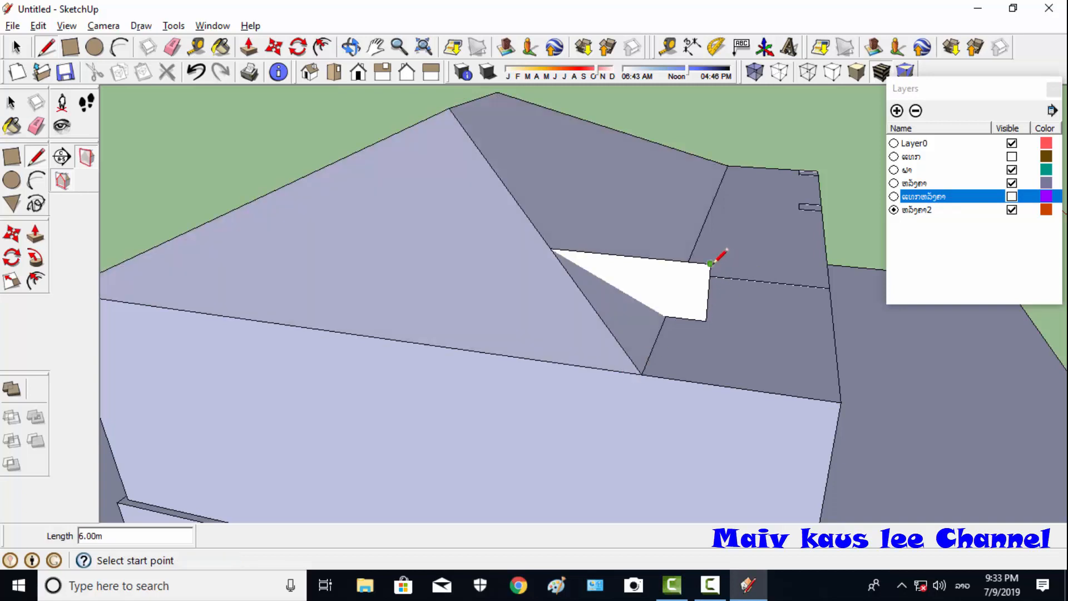
# - Draw the front roof's two hip lines from the small upright face's outer top corner to the two front wall corners
pyautogui.click(840, 401)
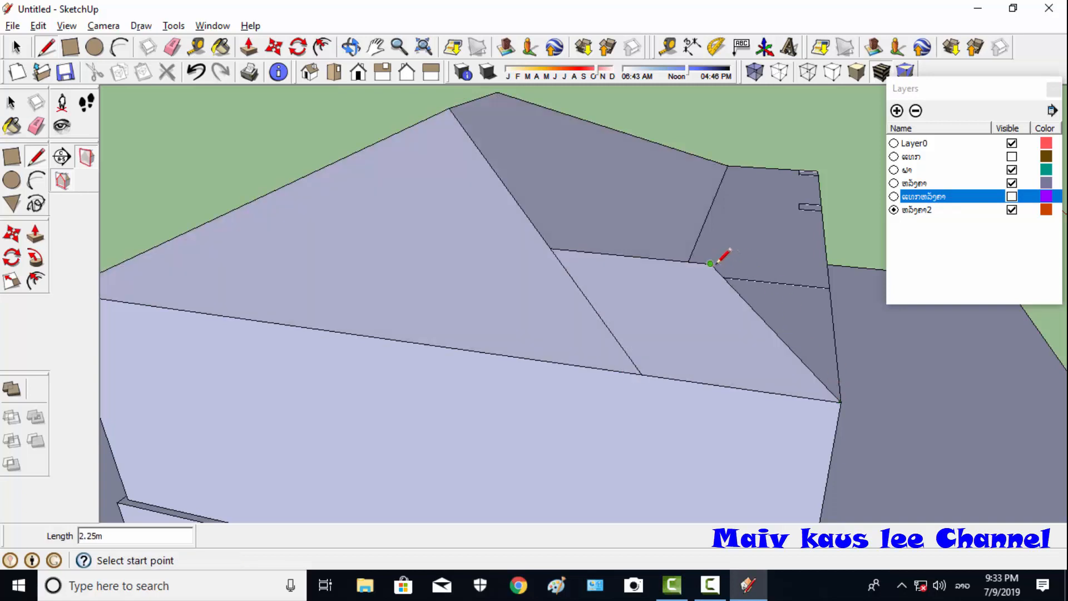
pyautogui.click(711, 263)
pyautogui.click(829, 287)
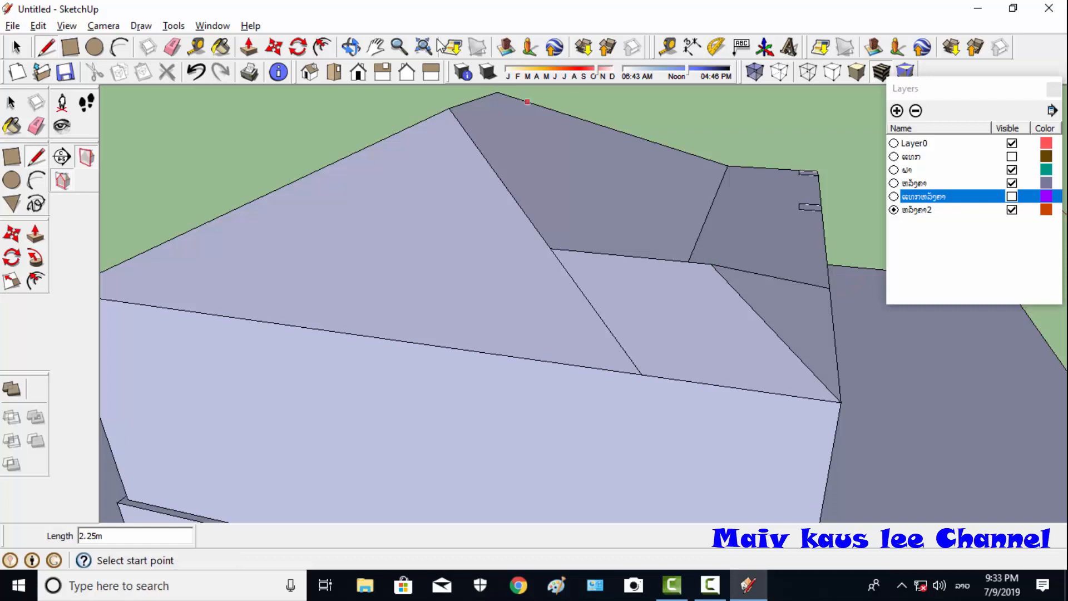
# - Draw the line on the porch side from the front roof's inner wall corner up to the rear end of its ridge
pyautogui.click(350, 48)
pyautogui.moveTo(736, 389); pyautogui.dragTo(550, 307)
pyautogui.press('l')
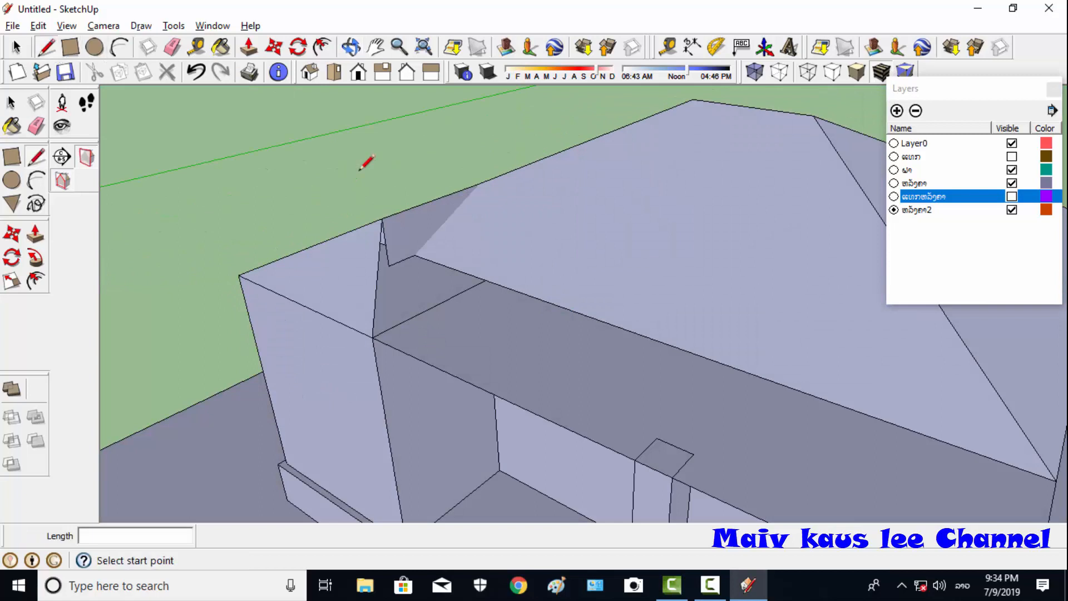
pyautogui.click(486, 280)
pyautogui.click(479, 184)
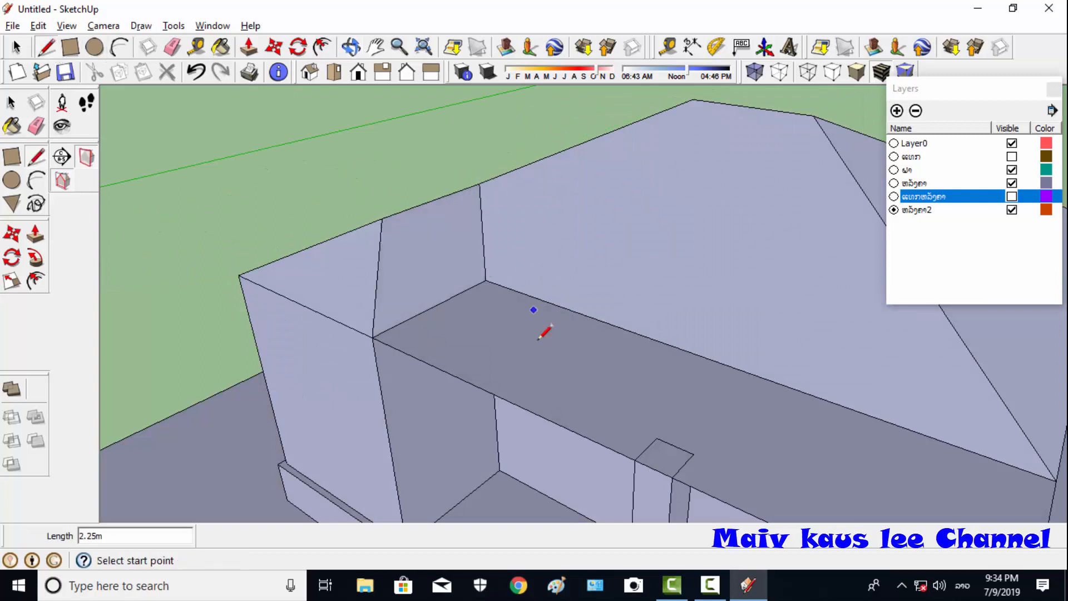
# - Extend both front roof hips 0.70 m past the wall corners and join their ends to form an overhang
pyautogui.click(351, 46)
pyautogui.moveTo(640, 290); pyautogui.dragTo(622, 307)
pyautogui.click(45, 48)
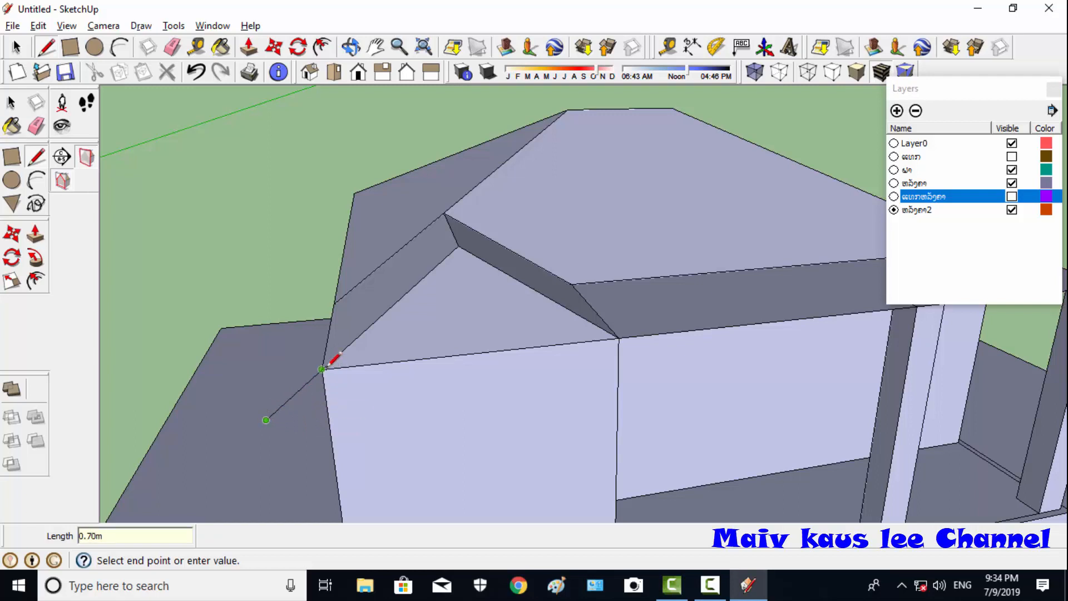
pyautogui.click(352, 47)
pyautogui.moveTo(291, 322); pyautogui.dragTo(228, 389)
pyautogui.press('l')
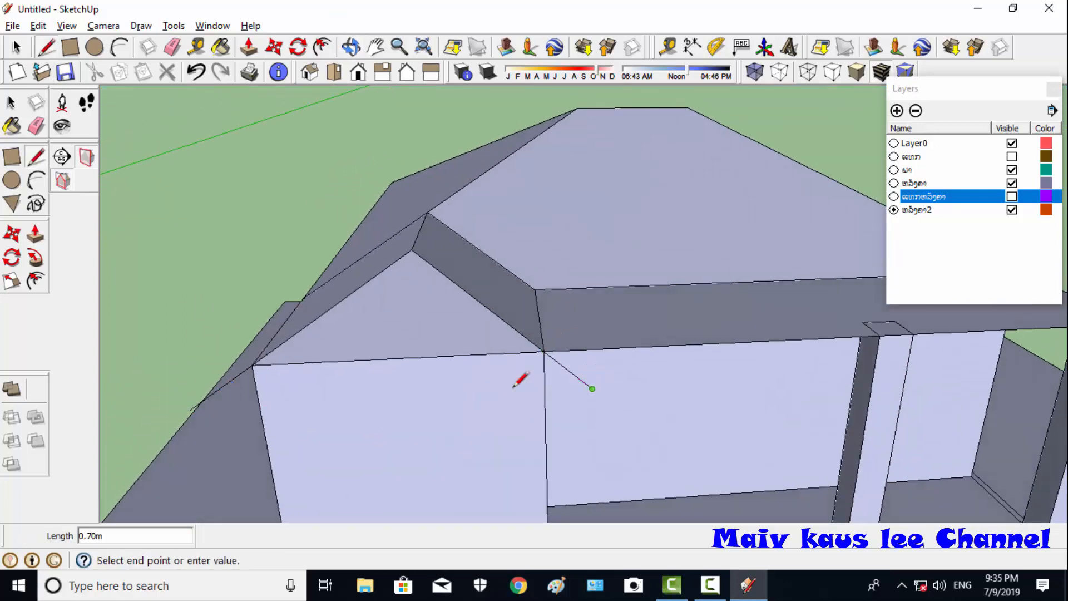
pyautogui.click(189, 409)
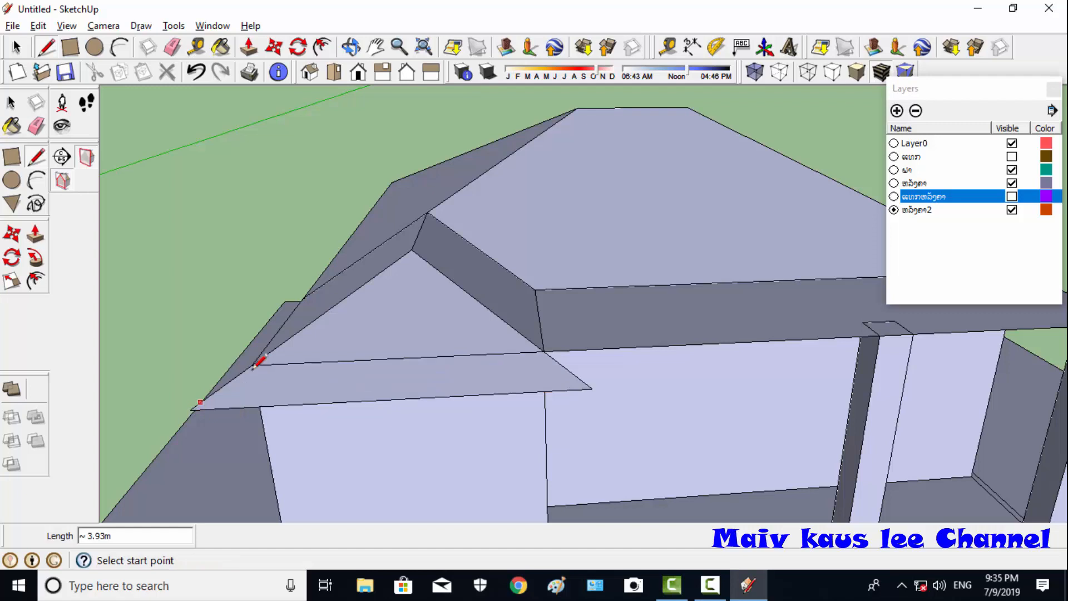
# - Draw a short line across the front overhang from the outer wall corner to the overhang's outer edge
pyautogui.click(350, 49)
pyautogui.moveTo(336, 417); pyautogui.dragTo(608, 369)
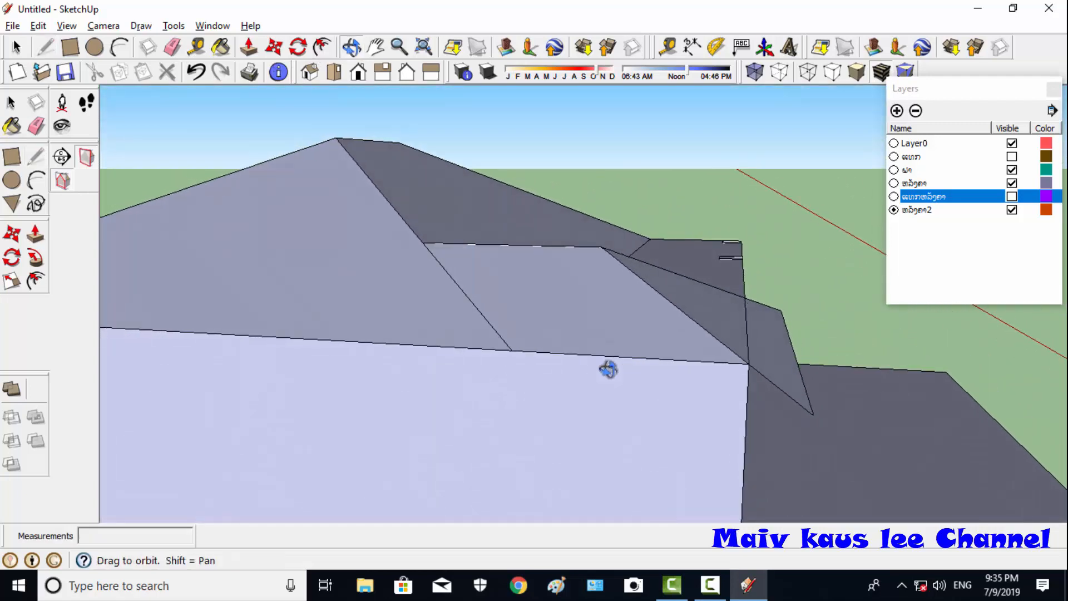
pyautogui.moveTo(706, 395); pyautogui.dragTo(367, 358)
pyautogui.click(48, 49)
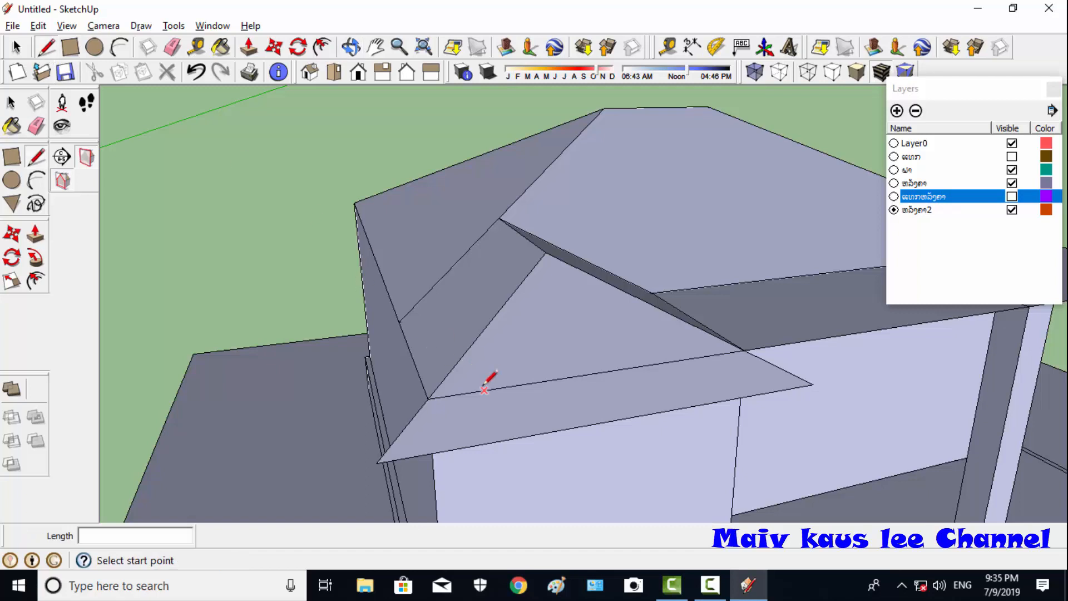
pyautogui.click(440, 451)
# - Examine how the front overhang meets the wall corner and porch from the side and the front
pyautogui.click(351, 47)
pyautogui.moveTo(528, 250); pyautogui.dragTo(623, 362)
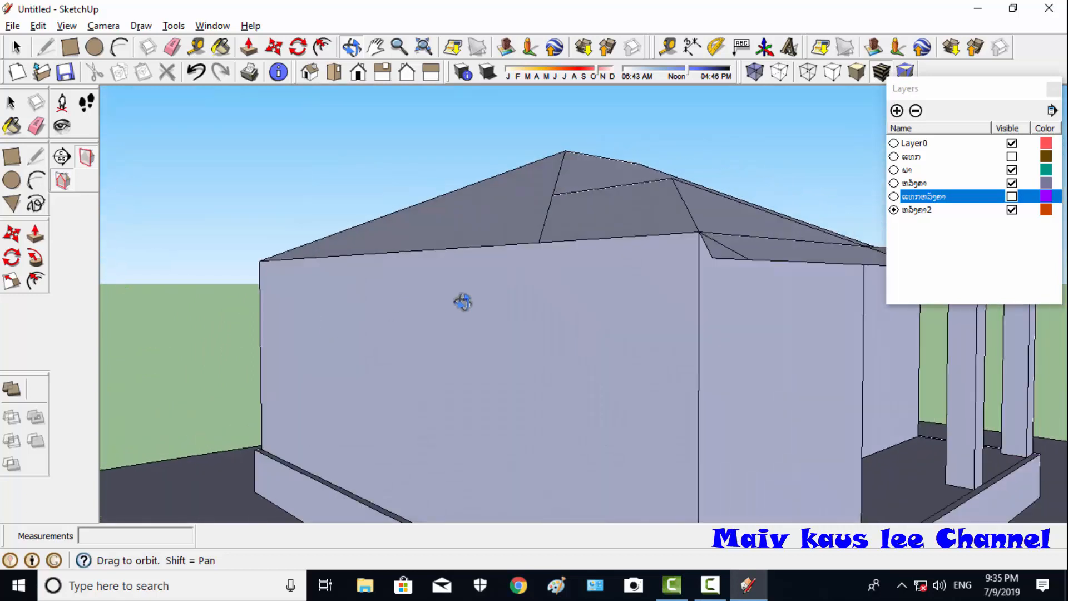
pyautogui.moveTo(259, 221); pyautogui.dragTo(352, 87)
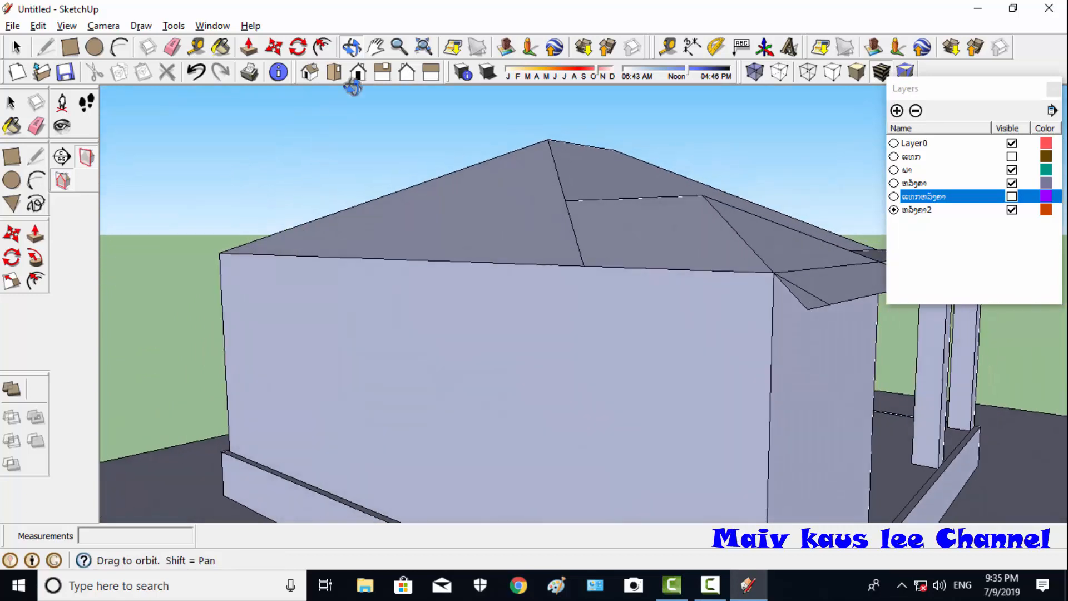
pyautogui.click(376, 50)
pyautogui.moveTo(585, 275); pyautogui.dragTo(98, 291)
pyautogui.click(353, 49)
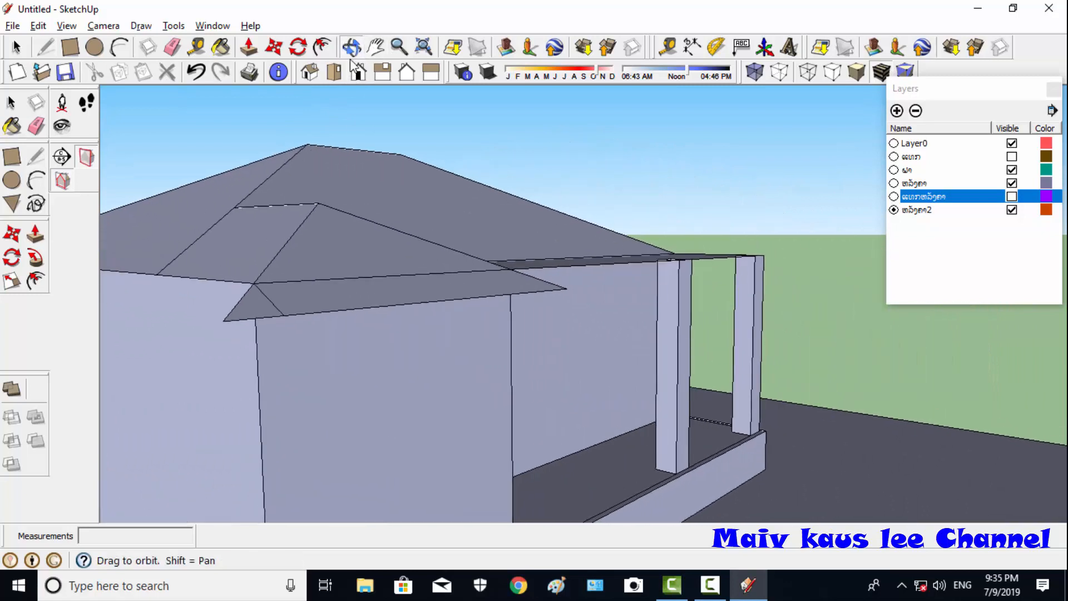
pyautogui.moveTo(299, 235); pyautogui.dragTo(458, 244)
pyautogui.moveTo(458, 243); pyautogui.dragTo(640, 350, button='middle')
pyautogui.moveTo(707, 364); pyautogui.dragTo(748, 356)
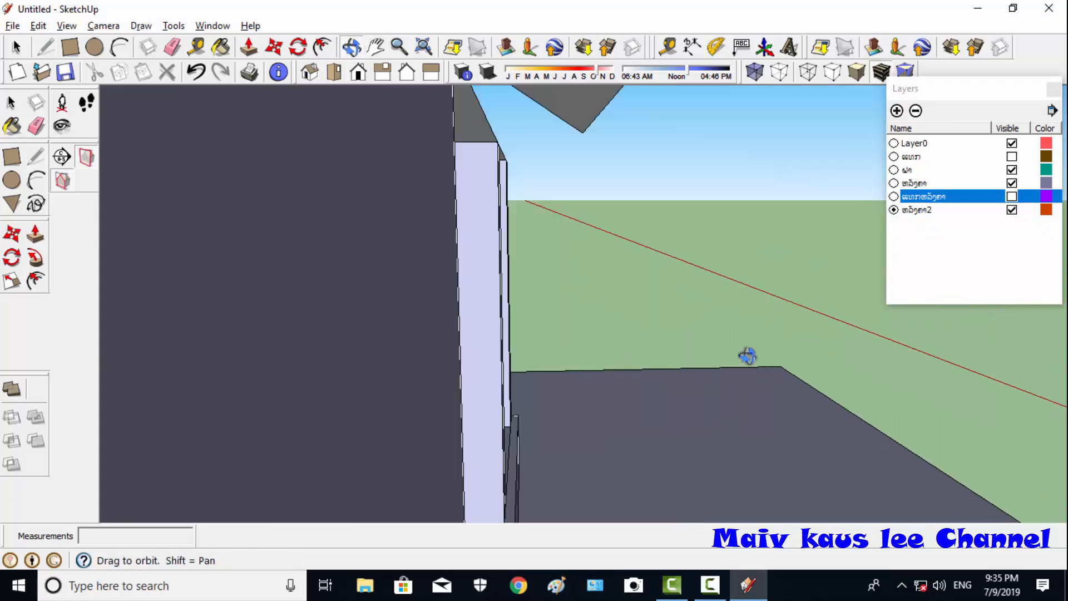
pyautogui.moveTo(703, 270); pyautogui.dragTo(493, 373)
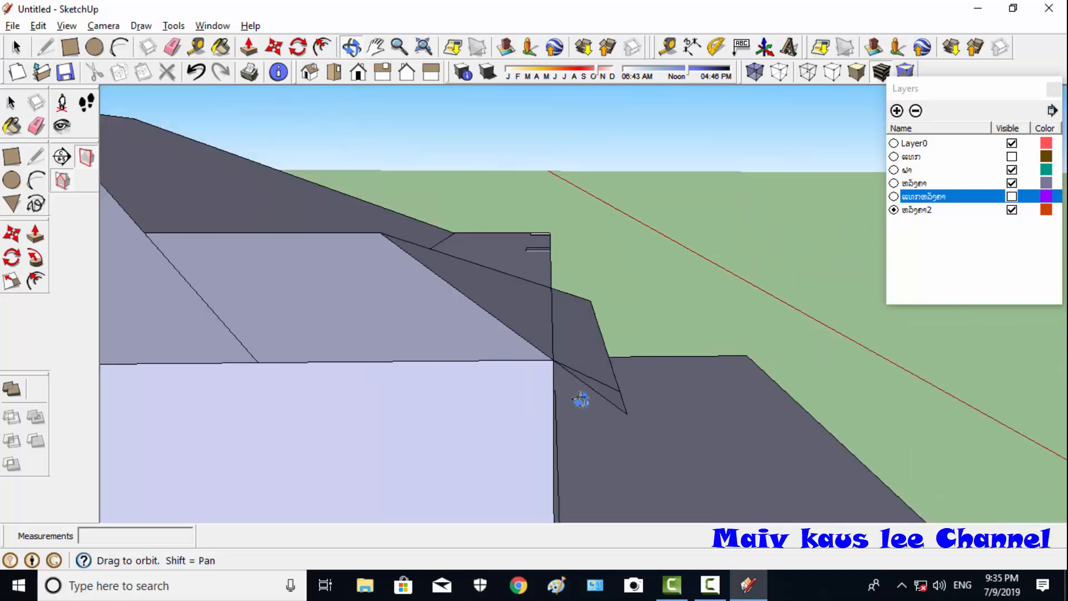
pyautogui.moveTo(580, 399); pyautogui.dragTo(583, 399)
# - Undo the front overhang, redraw the hip's extension past the outer wall corner, and try a horizontal line from the overhang to the wall
pyautogui.click(48, 48)
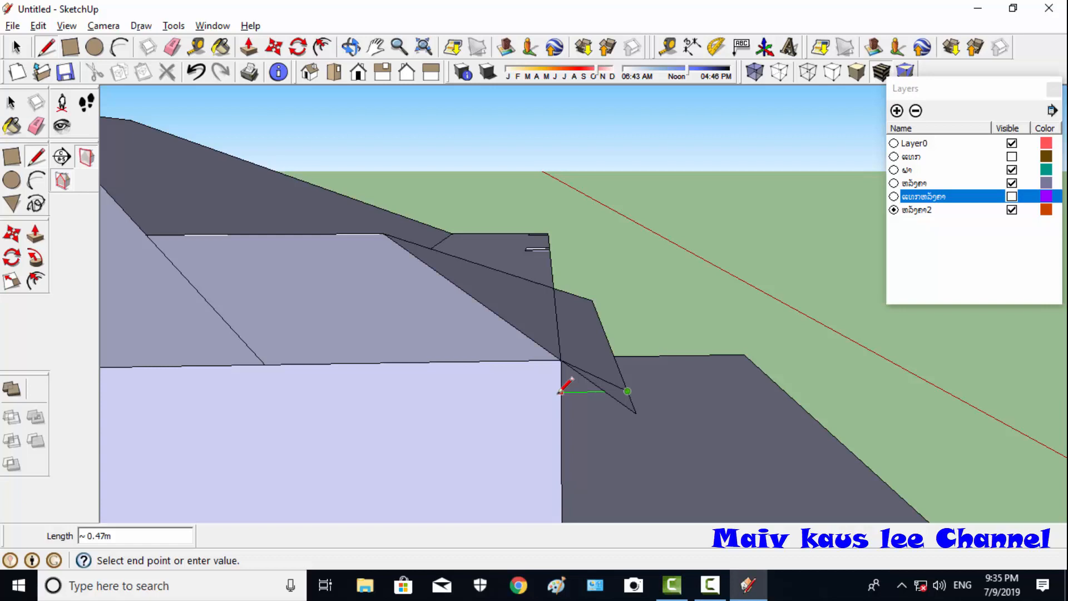
pyautogui.hotkey('ctrl', 'z')
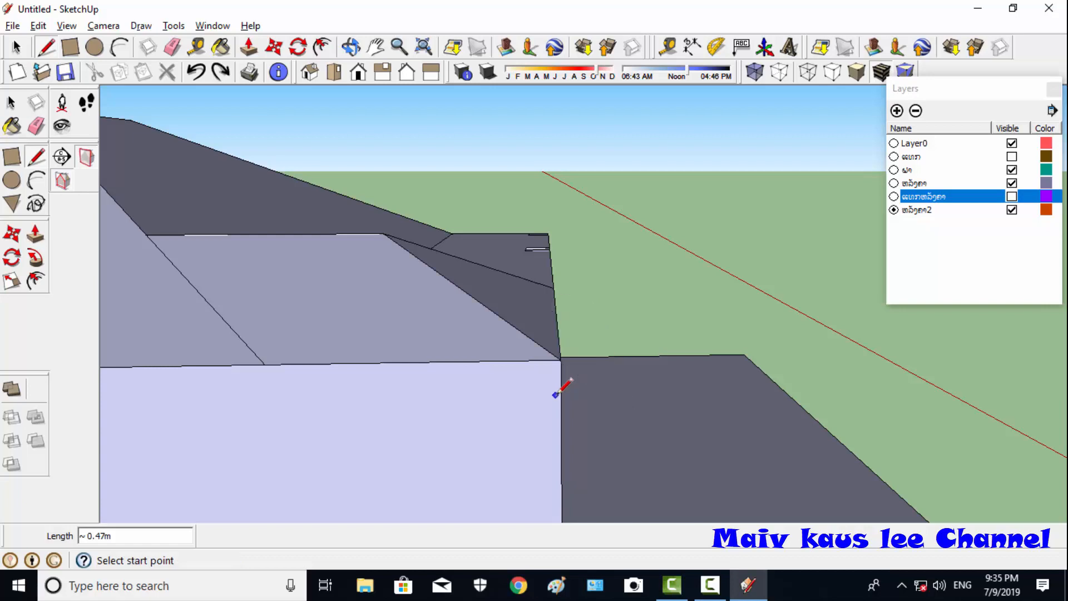
pyautogui.click(561, 360)
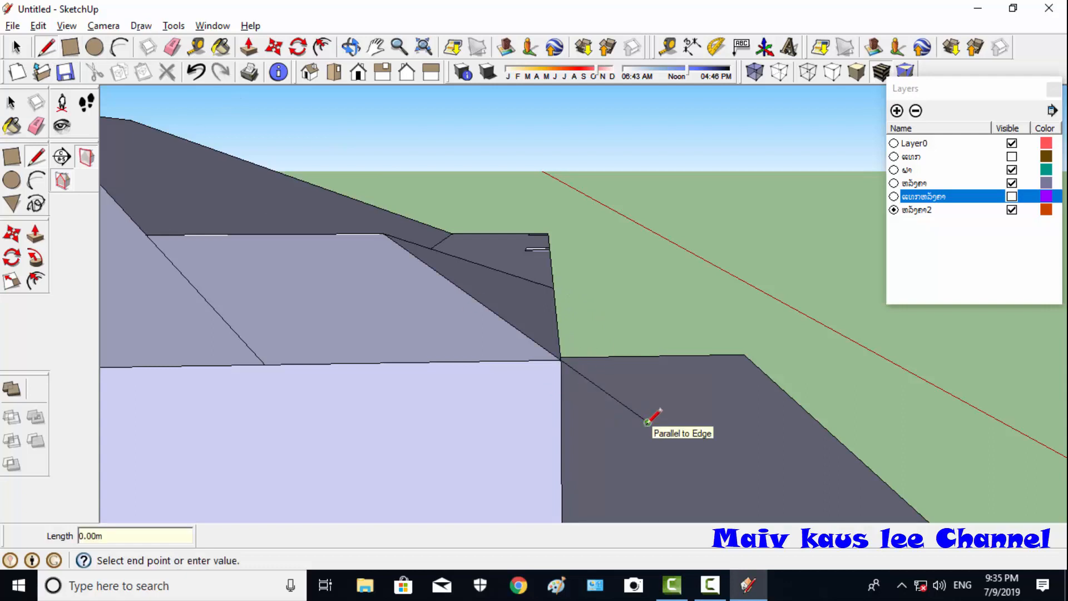
pyautogui.click(637, 395)
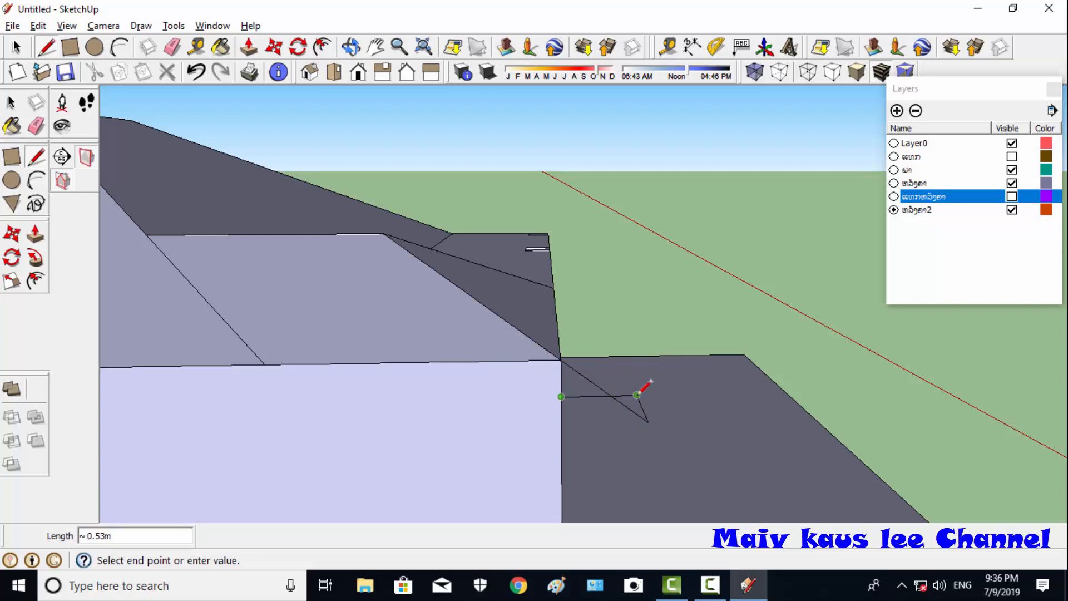
pyautogui.hotkey('ctrl', 'z')
# - Extend the porch-side hip past its wall corner and join its end to the first extension, closing the front overhang face
pyautogui.click(351, 48)
pyautogui.moveTo(723, 359); pyautogui.dragTo(528, 429)
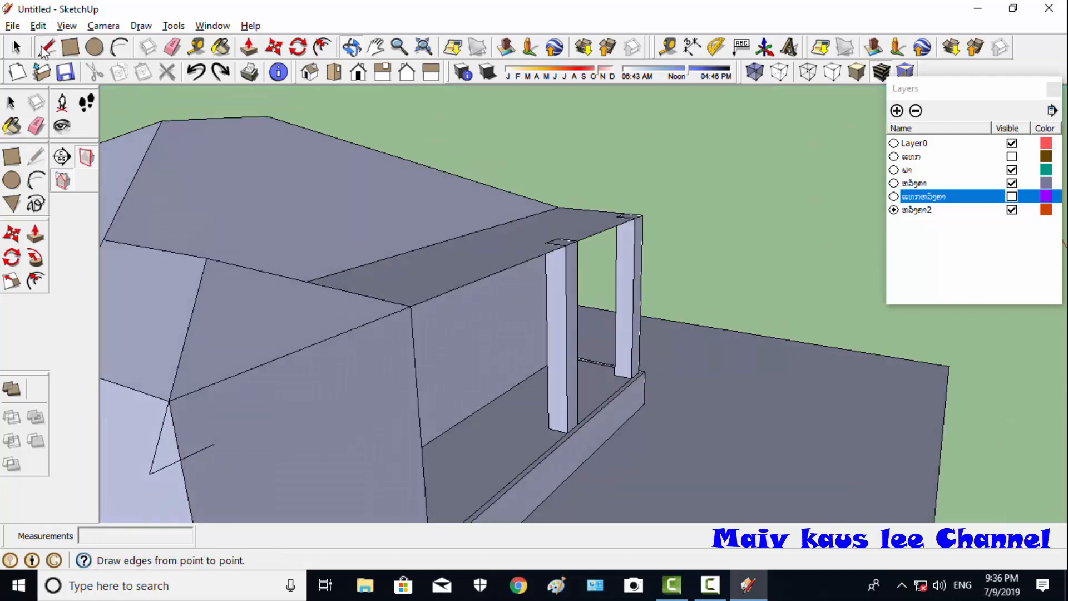
pyautogui.click(47, 48)
pyautogui.click(410, 306)
pyautogui.press('Escape')
pyautogui.moveTo(210, 327)
pyautogui.mouseDown(button='middle')
pyautogui.moveTo(262, 377)
pyautogui.moveTo(264, 398)
pyautogui.mouseUp(button='middle')
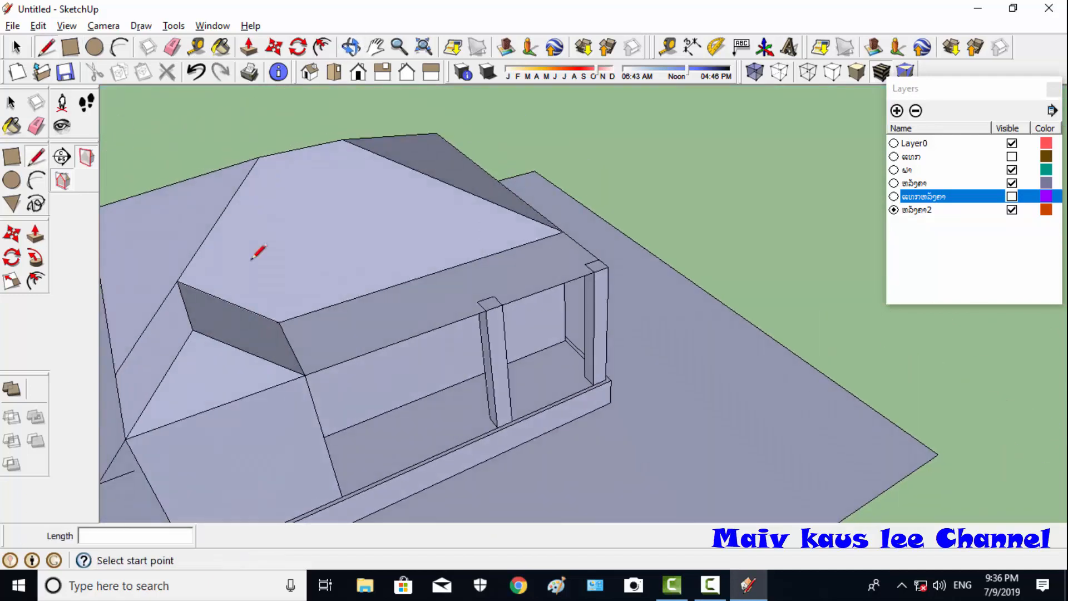
pyautogui.click(306, 375)
pyautogui.click(353, 394)
pyautogui.click(141, 469)
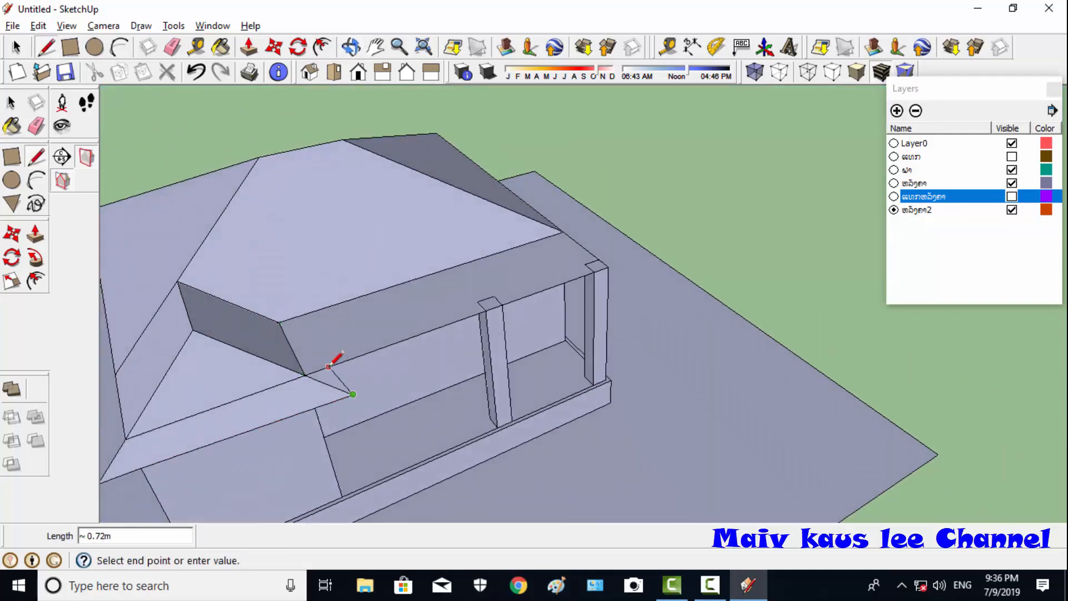
# - Draw a line about 0.60 m long from the outer wall corner to the overhang's outer edge and connect it horizontally back to the wall's vertical edge
pyautogui.press('o')
pyautogui.moveTo(194, 328); pyautogui.dragTo(364, 254)
pyautogui.press('l')
pyautogui.click(489, 330)
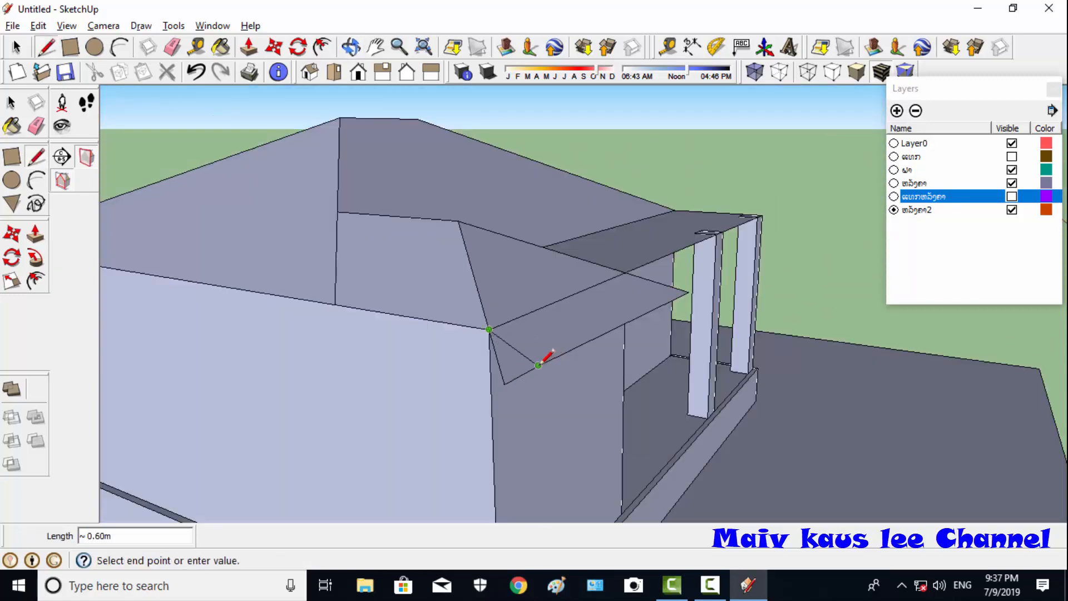
pyautogui.click(492, 354)
pyautogui.press('o')
pyautogui.moveTo(467, 323); pyautogui.dragTo(597, 407)
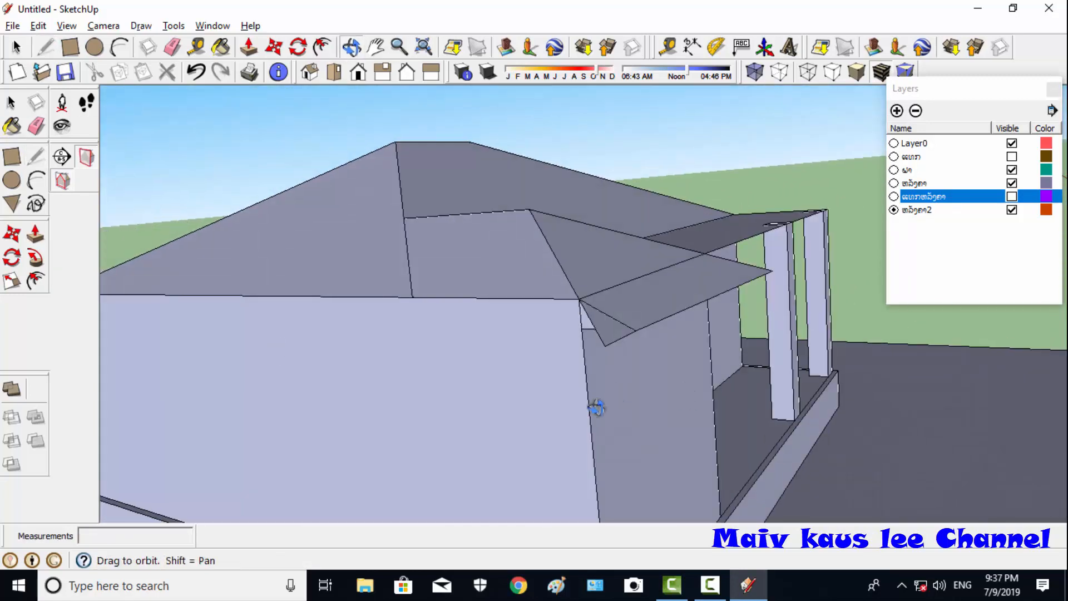
# - Draw the outer edge of the roof overhang along the long wall, joining its two overhang corners
pyautogui.press('l')
pyautogui.click(581, 328)
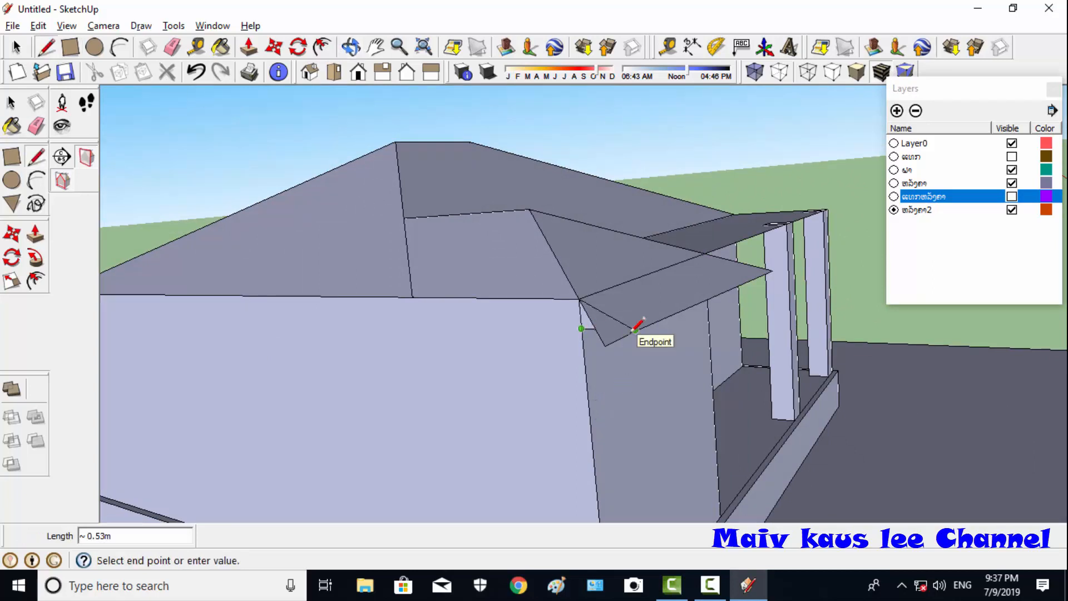
pyautogui.click(351, 48)
pyautogui.moveTo(450, 139); pyautogui.dragTo(568, 278)
pyautogui.scroll(-4, 567, 279)
pyautogui.click(46, 47)
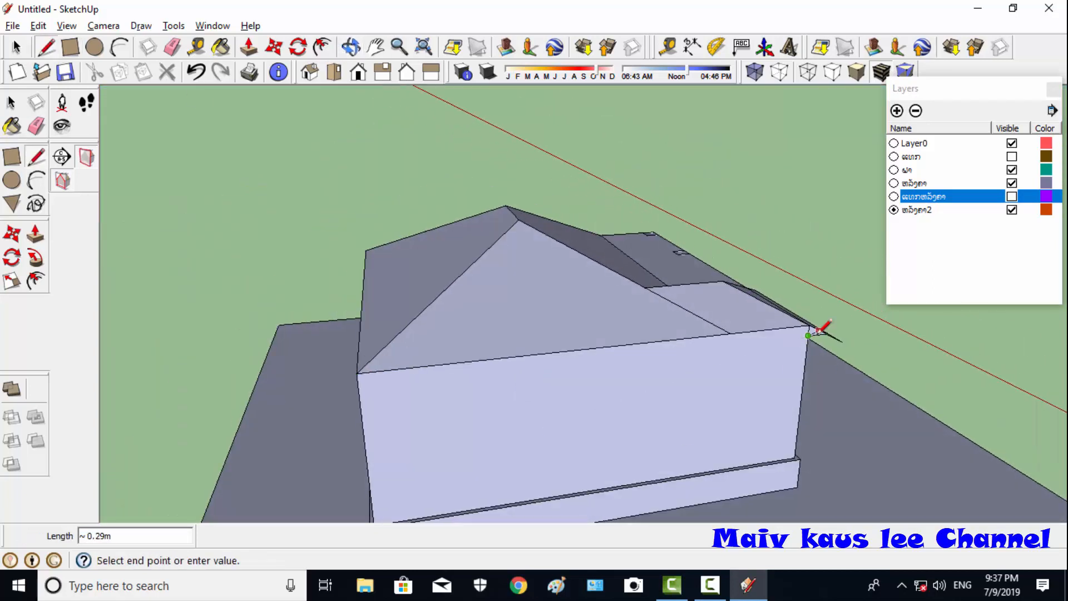
pyautogui.click(327, 401)
pyautogui.click(842, 341)
# - Draw a 10 m horizontal line across the long wall just below the roof, from one wall corner to the other
pyautogui.click(351, 47)
pyautogui.moveTo(852, 373); pyautogui.dragTo(556, 290)
pyautogui.click(46, 47)
pyautogui.click(475, 268)
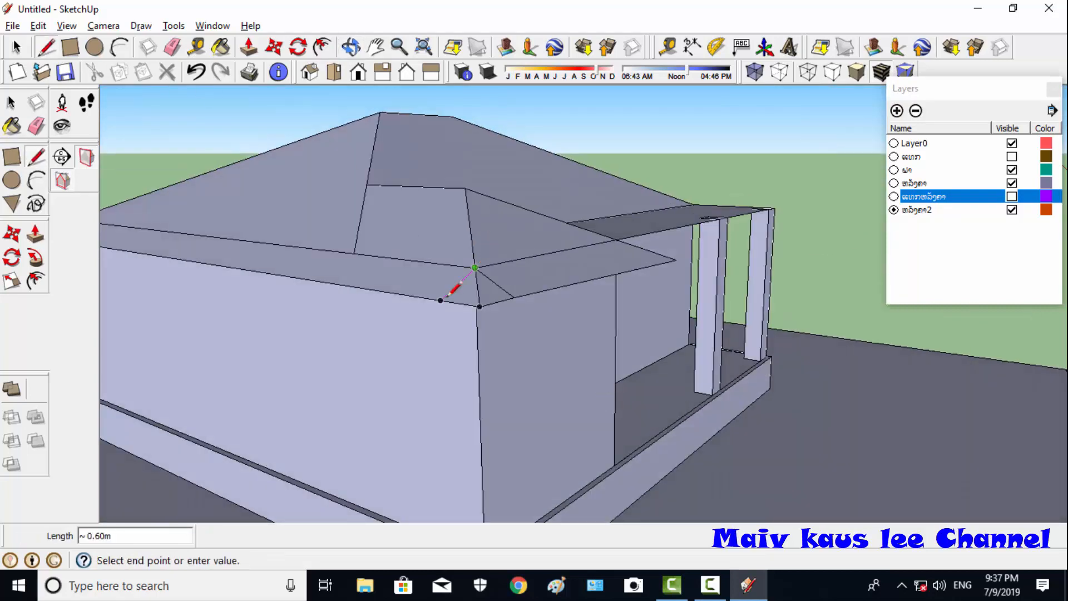
pyautogui.click(351, 47)
pyautogui.moveTo(356, 167); pyautogui.dragTo(313, 119)
pyautogui.click(47, 47)
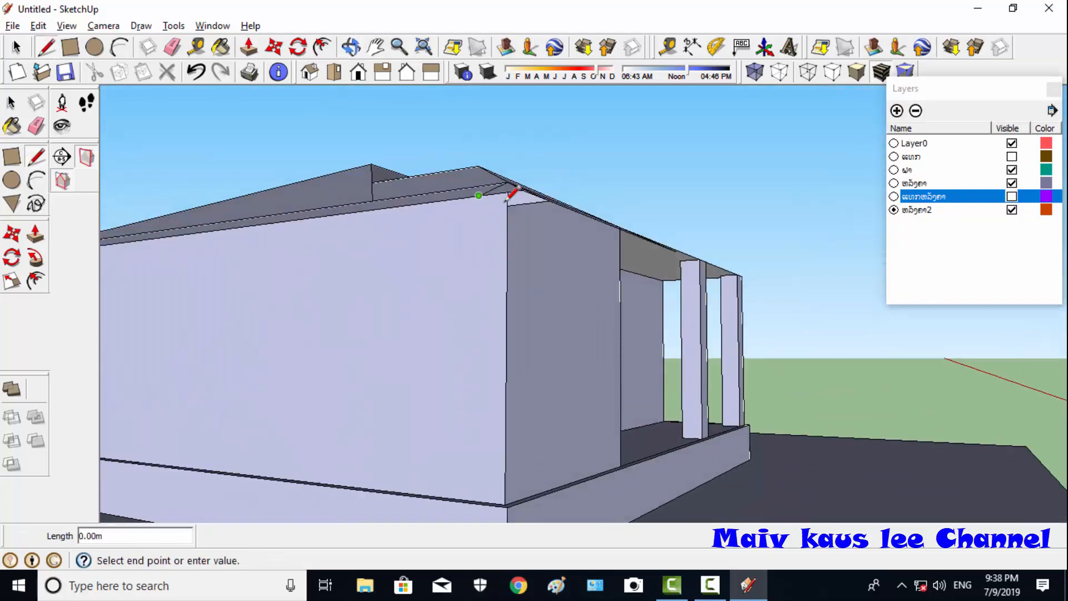
pyautogui.click(506, 205)
pyautogui.click(376, 48)
pyautogui.moveTo(356, 262); pyautogui.dragTo(616, 250)
pyautogui.click(47, 48)
pyautogui.click(798, 194)
pyautogui.click(214, 256)
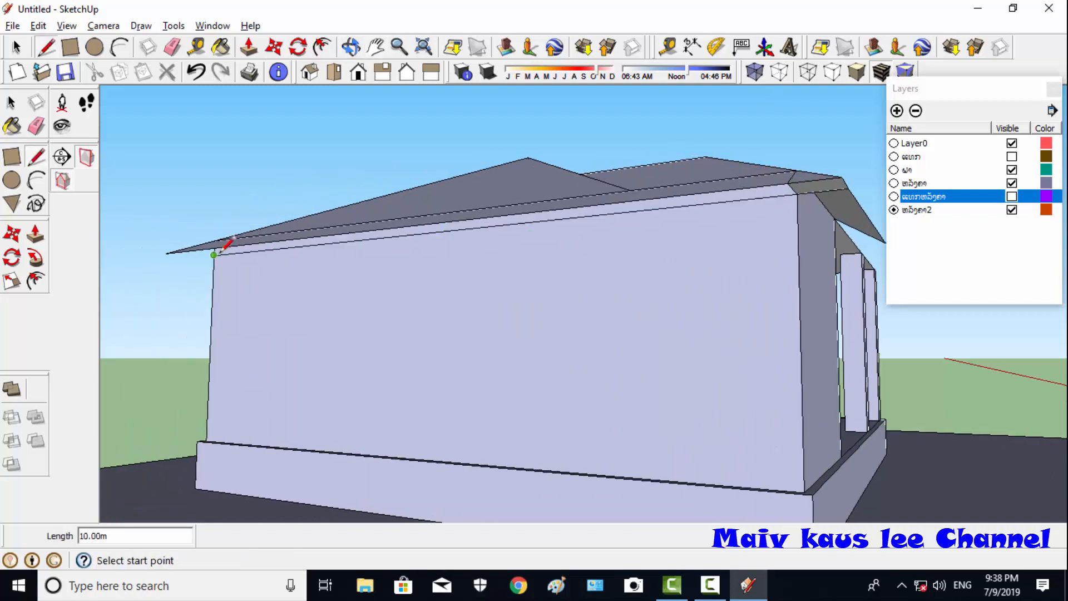
# - Connect both ends of the long wall's line to the overhang corners to close the soffit
pyautogui.click(355, 49)
pyautogui.moveTo(695, 247)
pyautogui.mouseDown()
pyautogui.moveTo(503, 235)
pyautogui.moveTo(537, 245)
pyautogui.mouseUp()
pyautogui.click(172, 48)
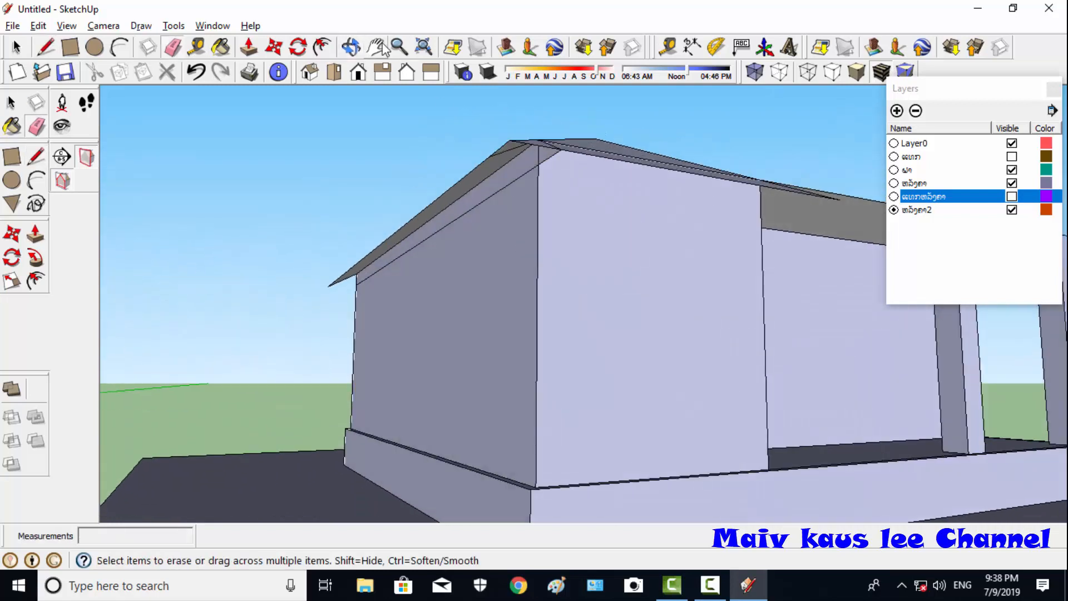
pyautogui.click(376, 49)
pyautogui.click(47, 48)
pyautogui.click(539, 145)
pyautogui.click(510, 140)
pyautogui.click(352, 49)
pyautogui.moveTo(780, 240)
pyautogui.mouseDown()
pyautogui.moveTo(601, 227)
pyautogui.moveTo(738, 188)
pyautogui.moveTo(618, 177)
pyautogui.mouseUp()
pyautogui.click(47, 49)
pyautogui.click(582, 345)
pyautogui.click(620, 316)
# - Draw the outer edge of the roof overhang along the adjoining wall between its two overhang corners
pyautogui.click(353, 49)
pyautogui.moveTo(609, 272)
pyautogui.mouseDown()
pyautogui.moveTo(551, 267)
pyautogui.moveTo(670, 300)
pyautogui.moveTo(568, 372)
pyautogui.mouseUp()
pyautogui.press('l')
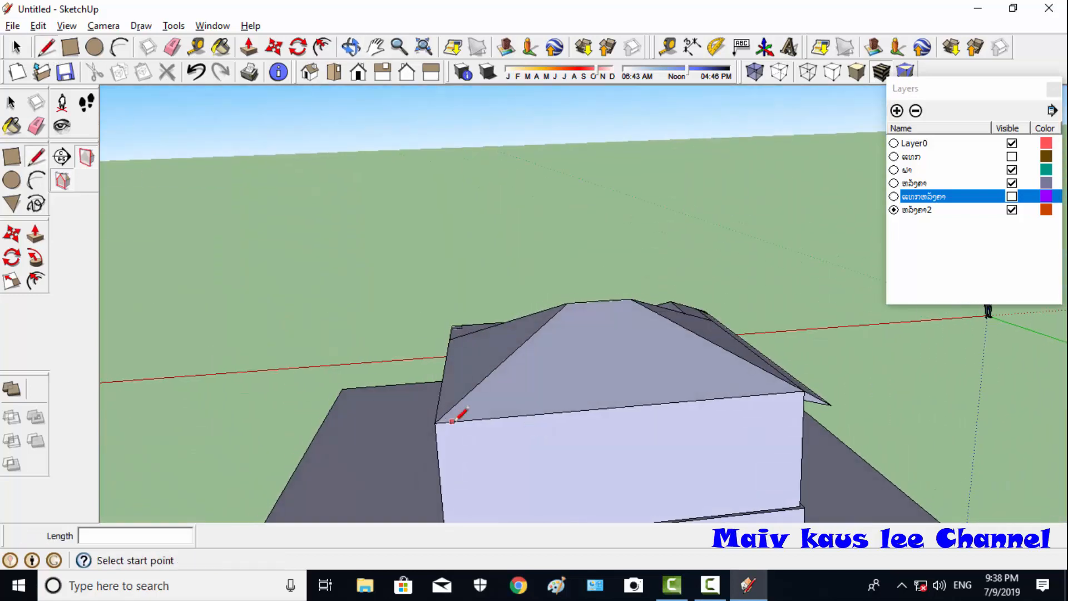
pyautogui.click(411, 444)
pyautogui.click(832, 405)
# - Draw a horizontal line across that wall below the roof and join its end to the overhang corner, about 0.75 m away
pyautogui.click(352, 49)
pyautogui.moveTo(440, 328)
pyautogui.mouseDown()
pyautogui.moveTo(363, 195)
pyautogui.moveTo(417, 195)
pyautogui.mouseUp()
pyautogui.click(47, 49)
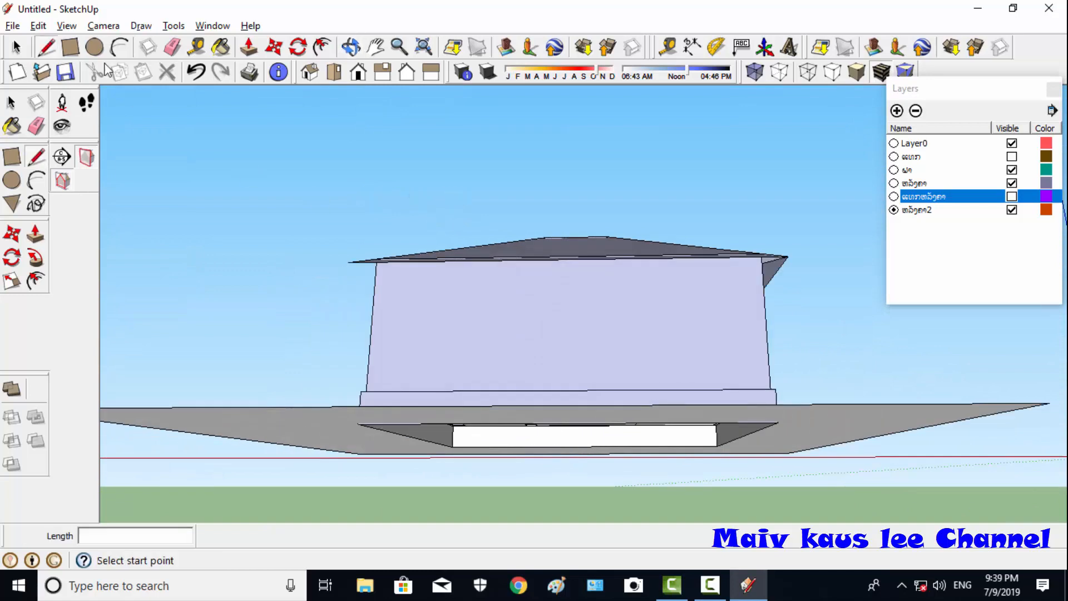
pyautogui.click(763, 263)
pyautogui.click(376, 270)
pyautogui.click(352, 48)
pyautogui.moveTo(400, 247); pyautogui.dragTo(641, 246)
pyautogui.click(47, 49)
pyautogui.click(678, 256)
pyautogui.click(719, 228)
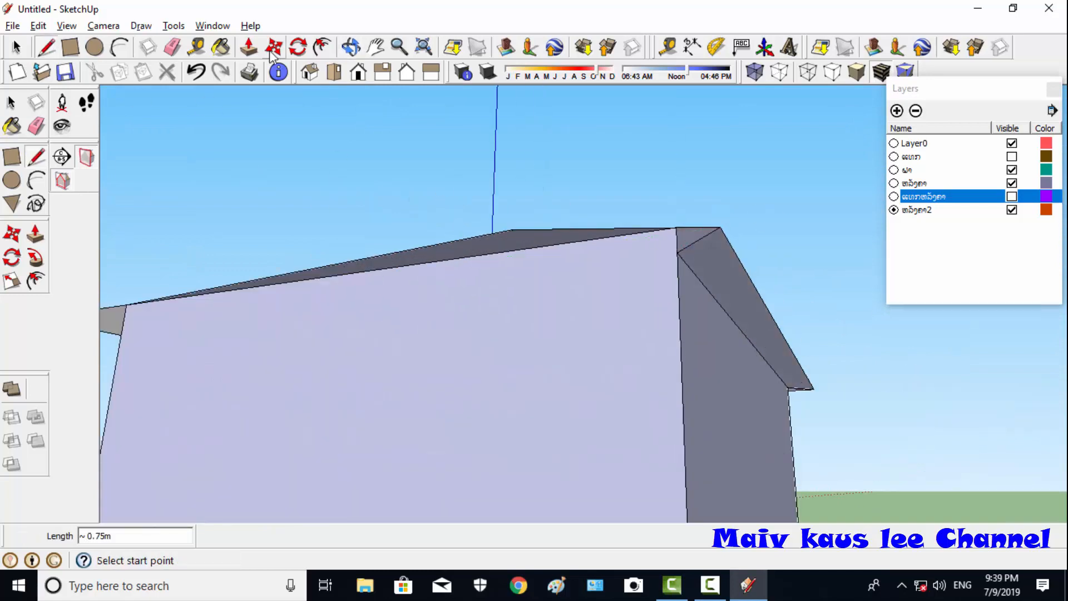
# - Draw the overhang's outer edge along the wall beside the porch, ending at the existing overhang corner
pyautogui.click(352, 48)
pyautogui.moveTo(378, 223)
pyautogui.mouseDown()
pyautogui.moveTo(444, 370)
pyautogui.moveTo(441, 291)
pyautogui.moveTo(402, 369)
pyautogui.mouseUp()
pyautogui.press('l')
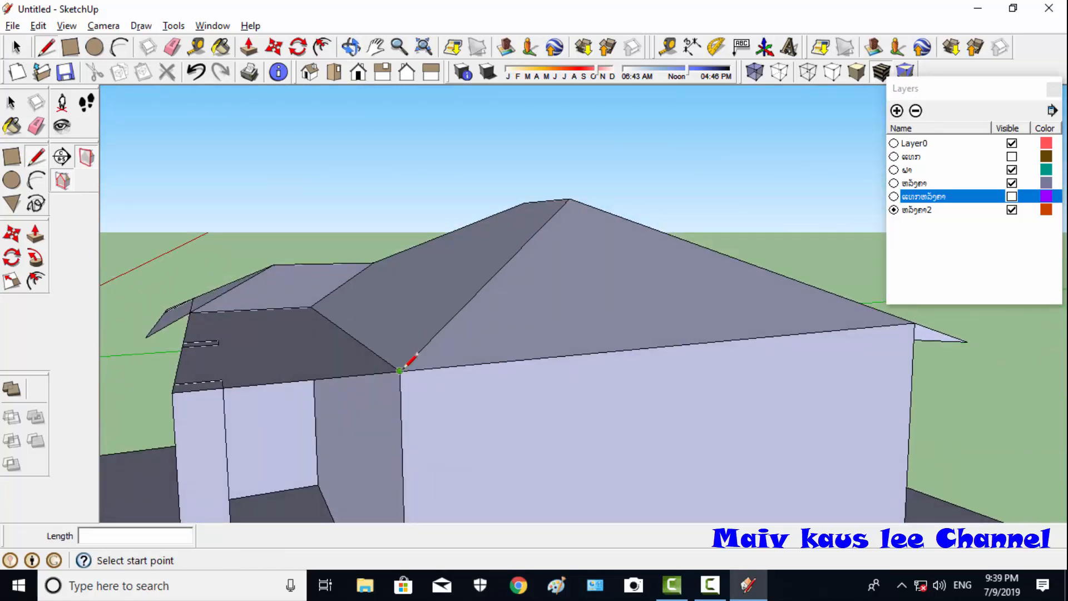
pyautogui.click(967, 341)
# - Draw an 8 m horizontal line below the roof on the wall beside the porch and connect it to the overhang corner
pyautogui.moveTo(426, 292); pyautogui.dragTo(434, 184, button='middle')
pyautogui.click(932, 329)
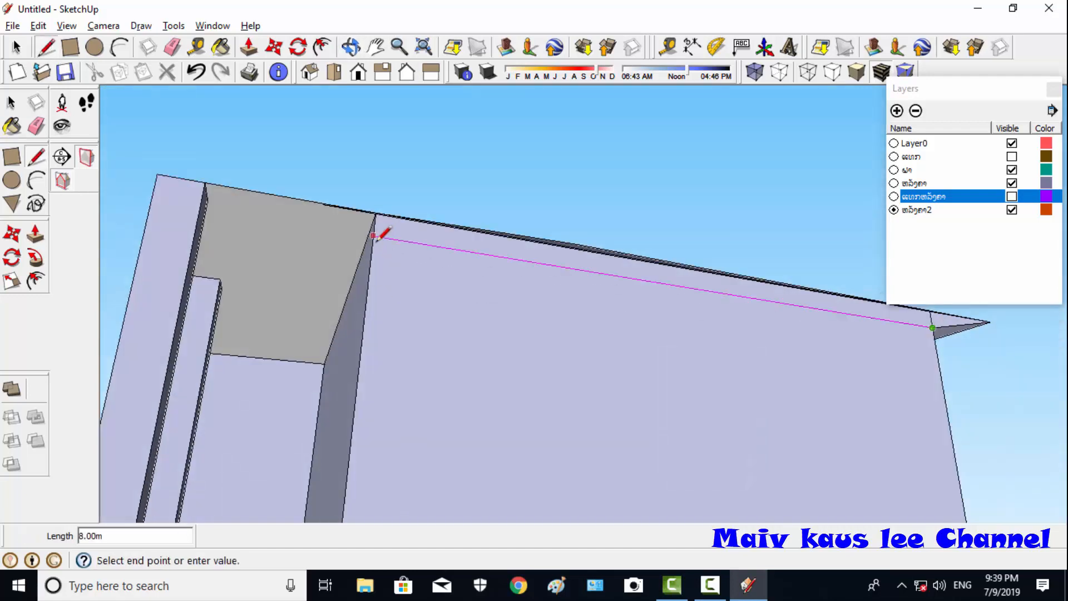
pyautogui.click(376, 240)
pyautogui.hotkey('ctrl', 'z')
pyautogui.click(377, 236)
pyautogui.moveTo(220, 196); pyautogui.dragTo(222, 267, button='middle')
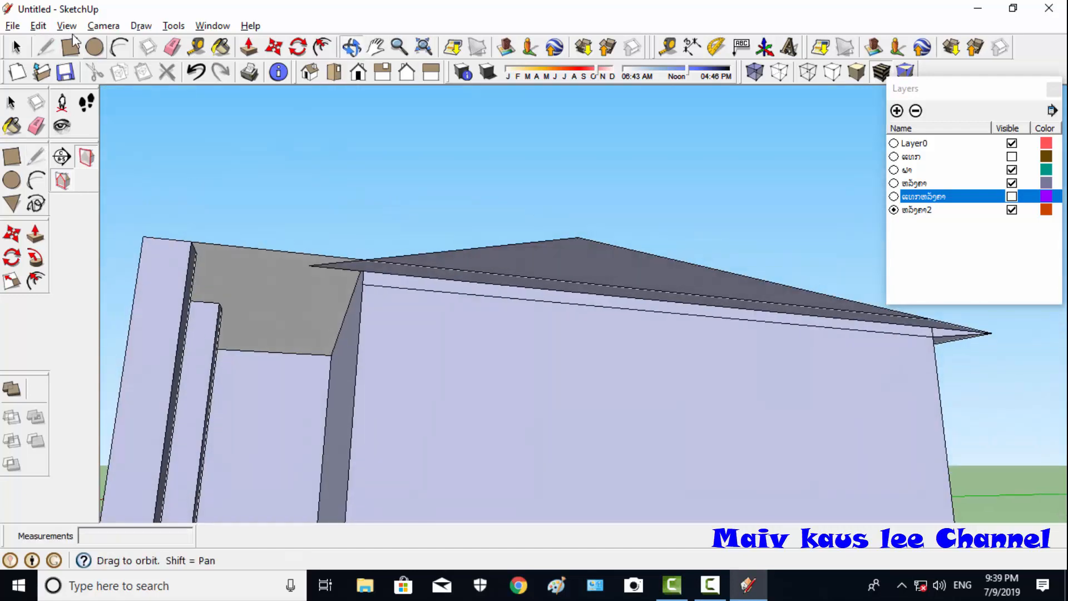
pyautogui.click(362, 286)
pyautogui.click(314, 264)
# - Continue the horizontal line below the roof across the porch's recessed walls, its 2 m return wall and the projecting room
pyautogui.moveTo(318, 262)
pyautogui.mouseDown(button='middle')
pyautogui.moveTo(506, 311)
pyautogui.moveTo(329, 291)
pyautogui.moveTo(467, 277)
pyautogui.moveTo(685, 325)
pyautogui.mouseUp(button='middle')
pyautogui.click(689, 326)
pyautogui.click(249, 346)
pyautogui.moveTo(249, 346)
pyautogui.mouseDown(button='middle')
pyautogui.moveTo(255, 363)
pyautogui.moveTo(259, 284)
pyautogui.moveTo(223, 287)
pyautogui.moveTo(217, 274)
pyautogui.mouseUp(button='middle')
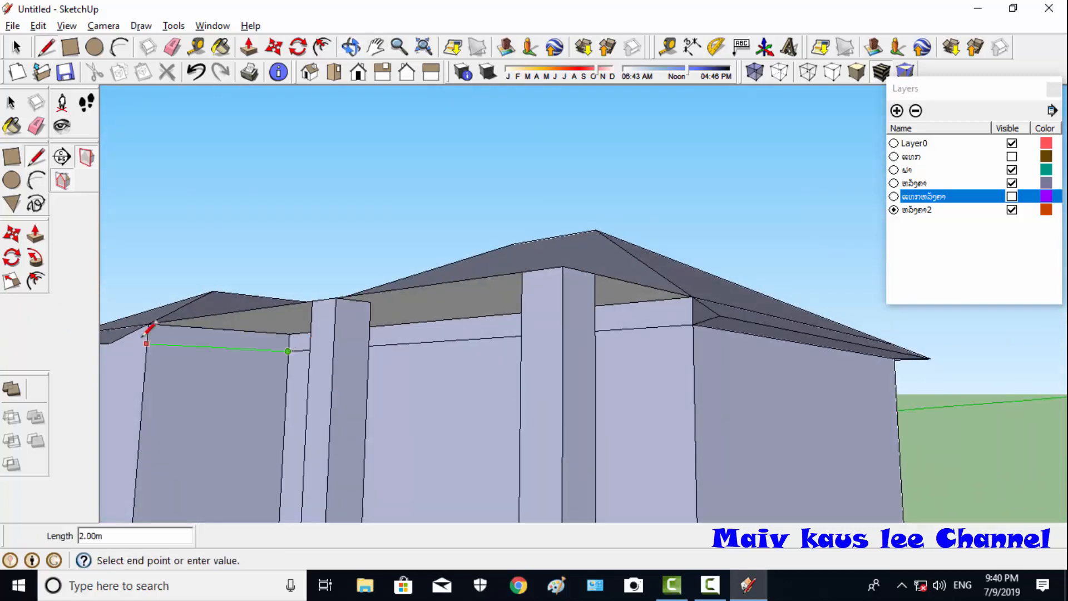
pyautogui.moveTo(148, 322)
pyautogui.mouseDown(button='middle')
pyautogui.moveTo(317, 364)
pyautogui.moveTo(648, 335)
pyautogui.moveTo(589, 339)
pyautogui.mouseUp(button='middle')
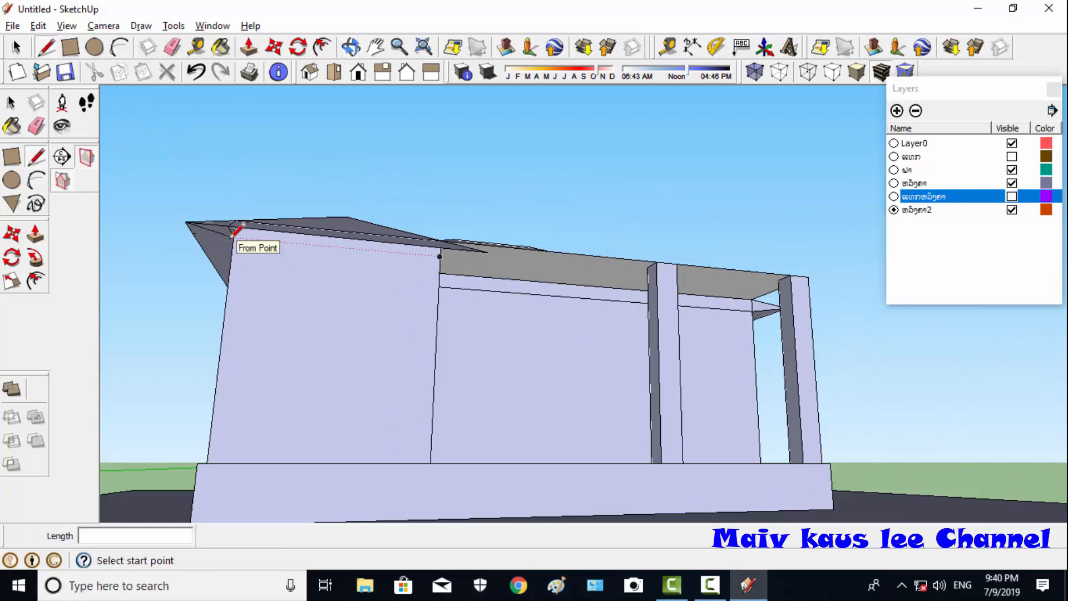
pyautogui.moveTo(393, 240)
pyautogui.mouseDown(button='middle')
pyautogui.moveTo(436, 210)
pyautogui.moveTo(328, 205)
pyautogui.moveTo(396, 267)
pyautogui.moveTo(341, 239)
pyautogui.moveTo(394, 256)
pyautogui.mouseUp(button='middle')
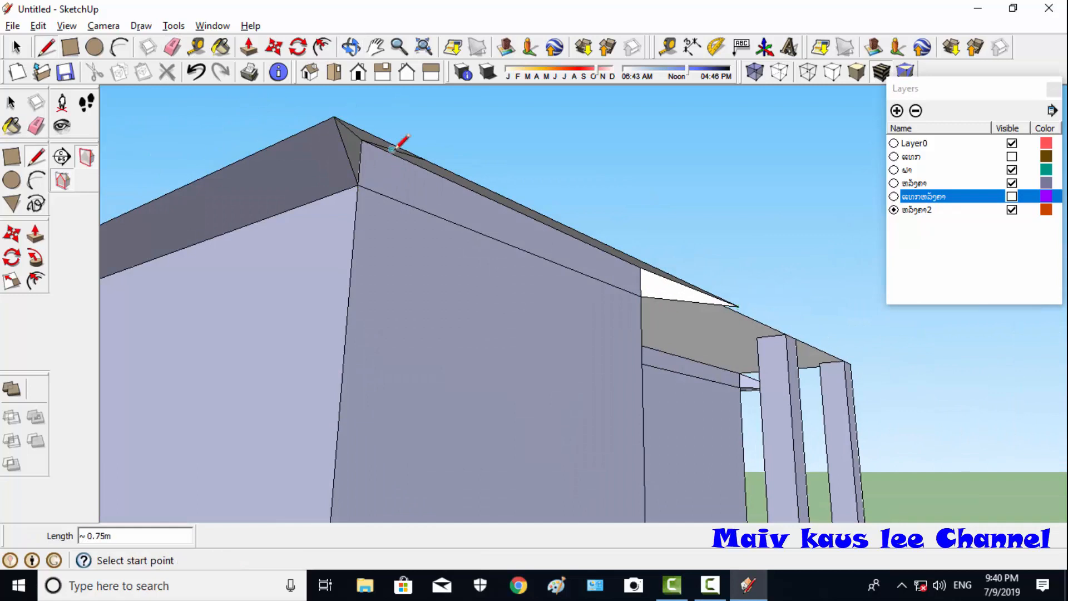
# - Try to erase the horizontal line below the roof on the projecting room's wall
pyautogui.click(174, 49)
pyautogui.click(508, 243)
pyautogui.click(351, 49)
pyautogui.moveTo(501, 206); pyautogui.dragTo(487, 189)
pyautogui.click(174, 49)
pyautogui.click(370, 112)
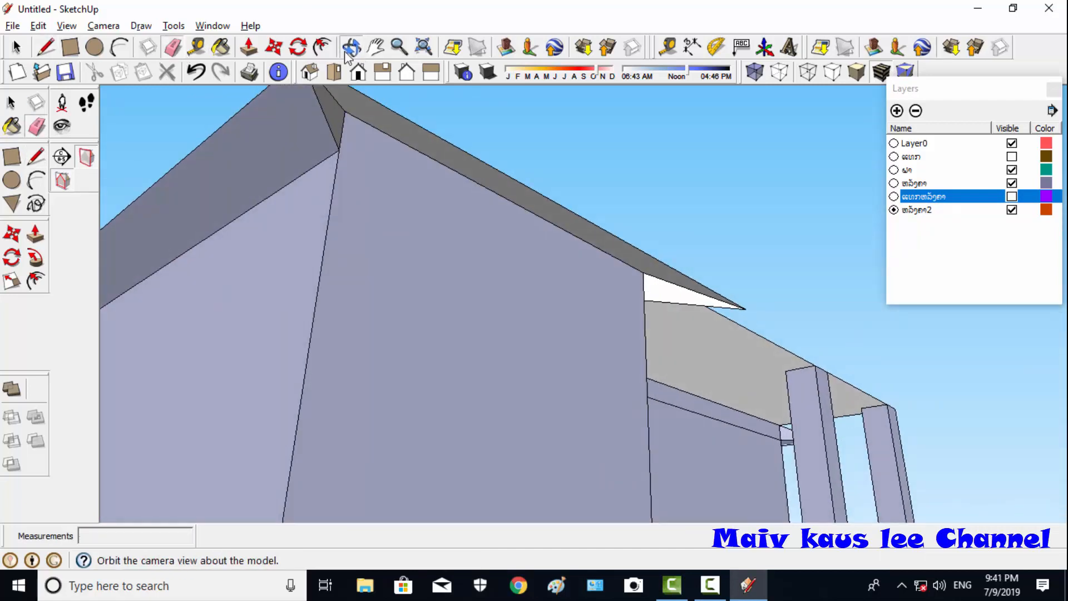
pyautogui.click(350, 49)
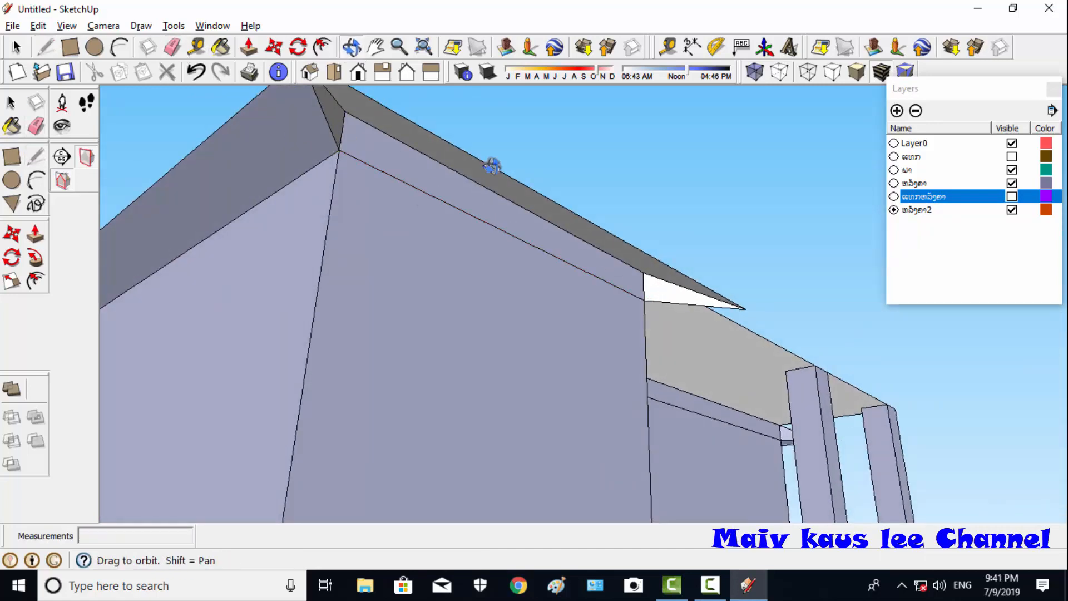
# - Connect the projecting room's wall line to the overhang corner with a short soffit edge
pyautogui.moveTo(494, 167); pyautogui.dragTo(466, 305)
pyautogui.press('l')
pyautogui.click(467, 326)
pyautogui.click(432, 303)
pyautogui.moveTo(432, 303); pyautogui.dragTo(479, 370, button='middle')
pyautogui.moveTo(415, 368)
pyautogui.mouseDown(button='middle')
pyautogui.moveTo(579, 436)
pyautogui.moveTo(990, 377)
pyautogui.moveTo(444, 465)
pyautogui.moveTo(707, 377)
pyautogui.mouseUp(button='middle')
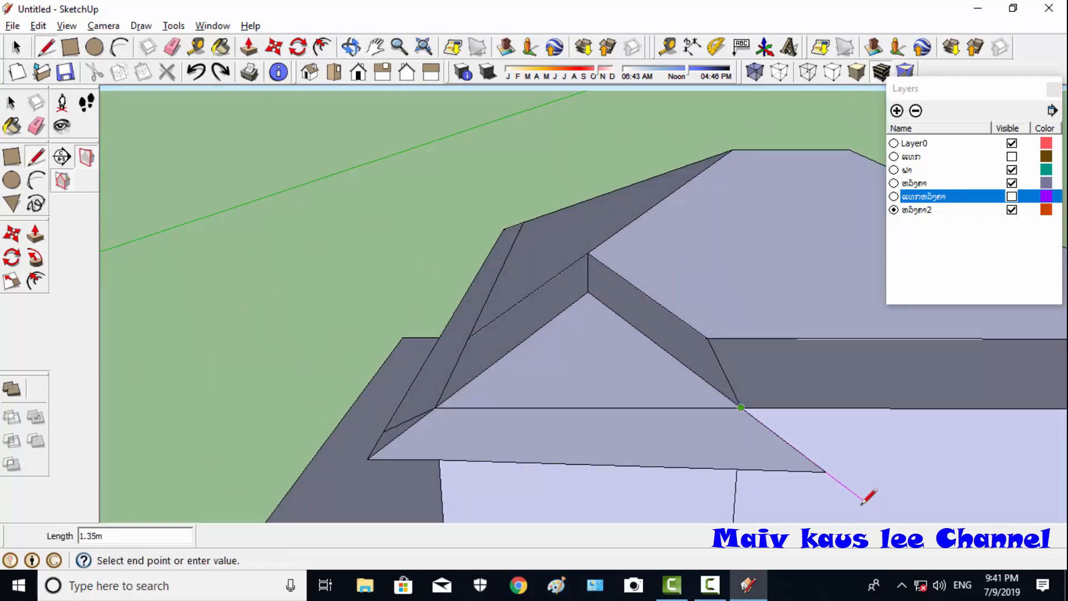
# - Erase the projecting room's uneven overhang edge and redraw it parallel to the wall, extended 0.80 m from the roof corner
pyautogui.press('e')
pyautogui.click(813, 471)
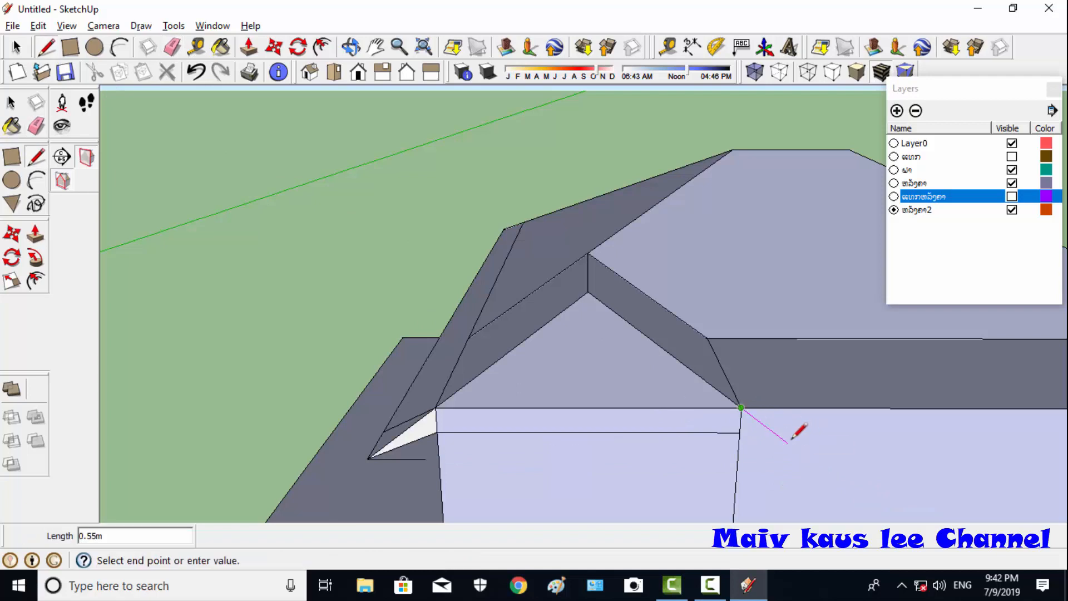
pyautogui.click(373, 456)
pyautogui.moveTo(382, 443)
pyautogui.mouseDown(button='middle')
pyautogui.moveTo(779, 512)
pyautogui.moveTo(422, 437)
pyautogui.mouseUp(button='middle')
pyautogui.press('e')
pyautogui.press('l')
pyautogui.click(399, 469)
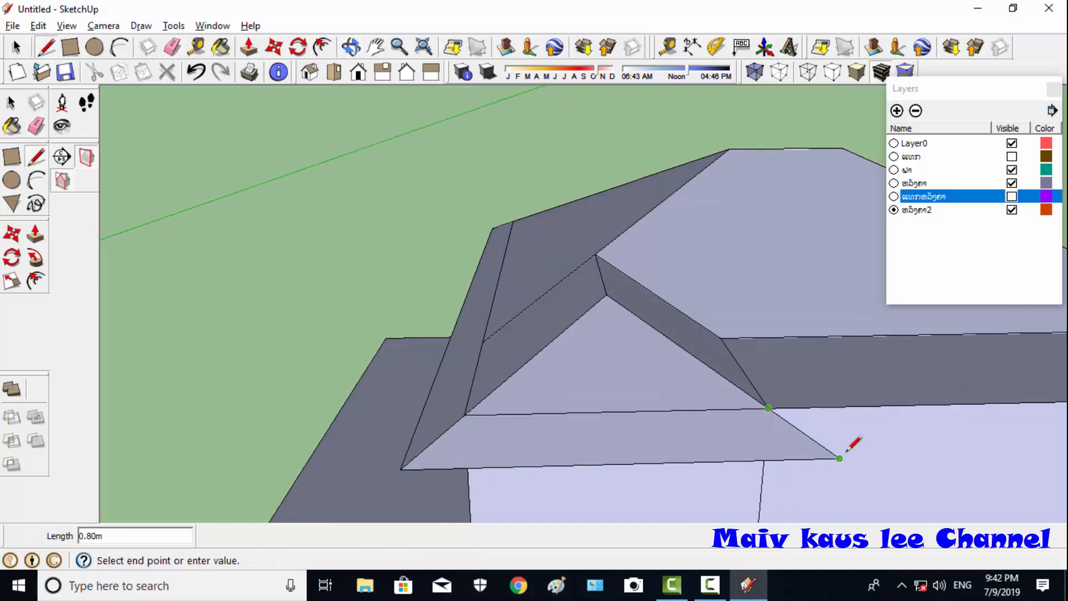
pyautogui.click(840, 458)
# - Draw the soffit edge at the roof corner where the projecting room meets the porch
pyautogui.moveTo(670, 312); pyautogui.dragTo(465, 335, button='middle')
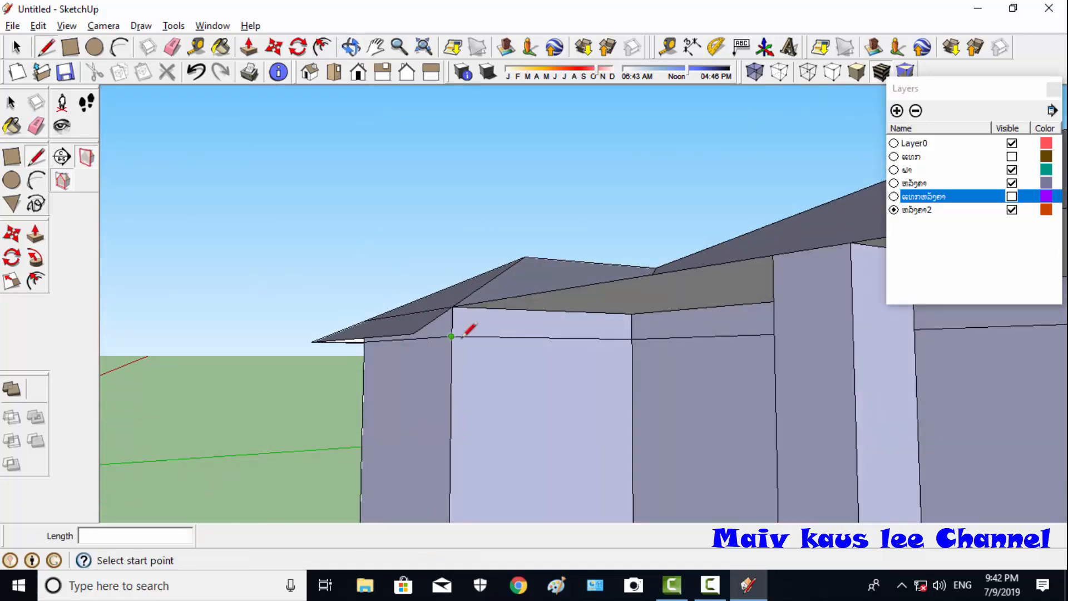
pyautogui.moveTo(374, 293); pyautogui.dragTo(255, 215, button='middle')
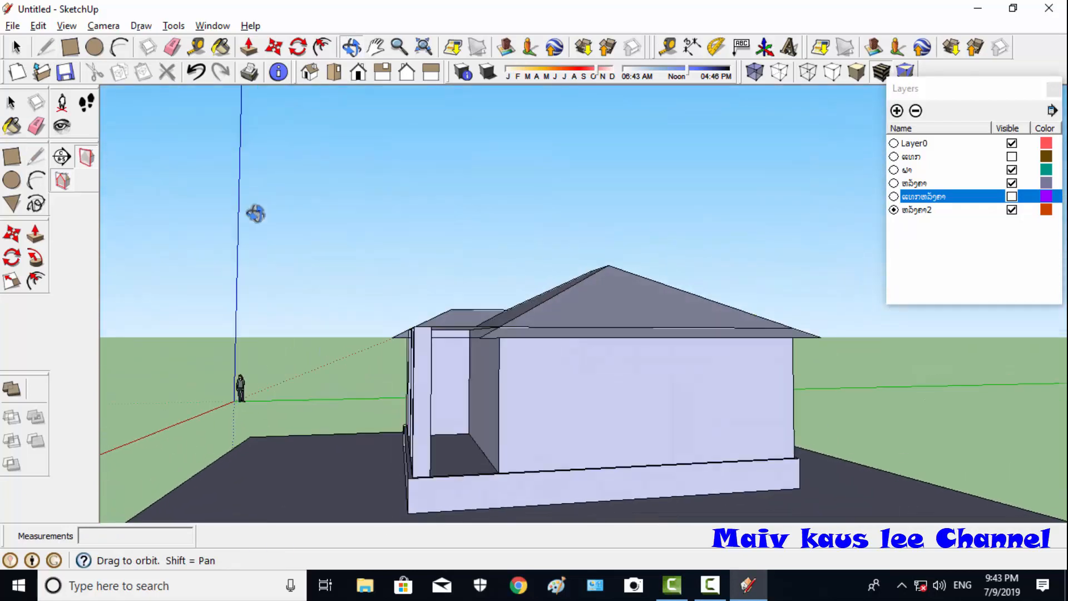
pyautogui.moveTo(477, 347); pyautogui.dragTo(680, 275, button='middle')
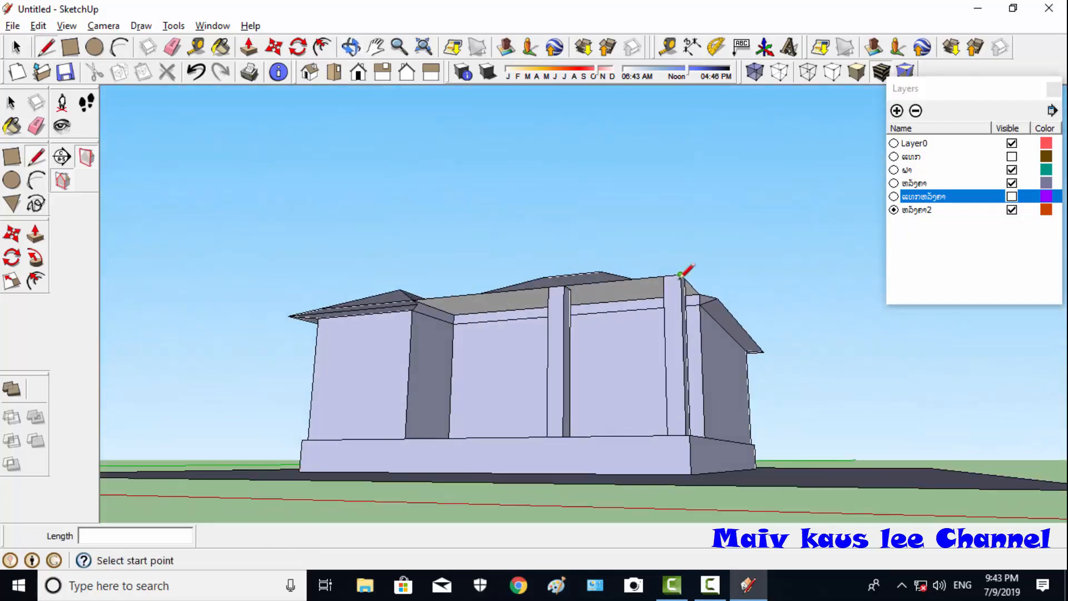
pyautogui.scroll(3, 453, 322)
pyautogui.click(442, 320)
pyautogui.scroll(-1, 452, 317)
pyautogui.click(403, 300)
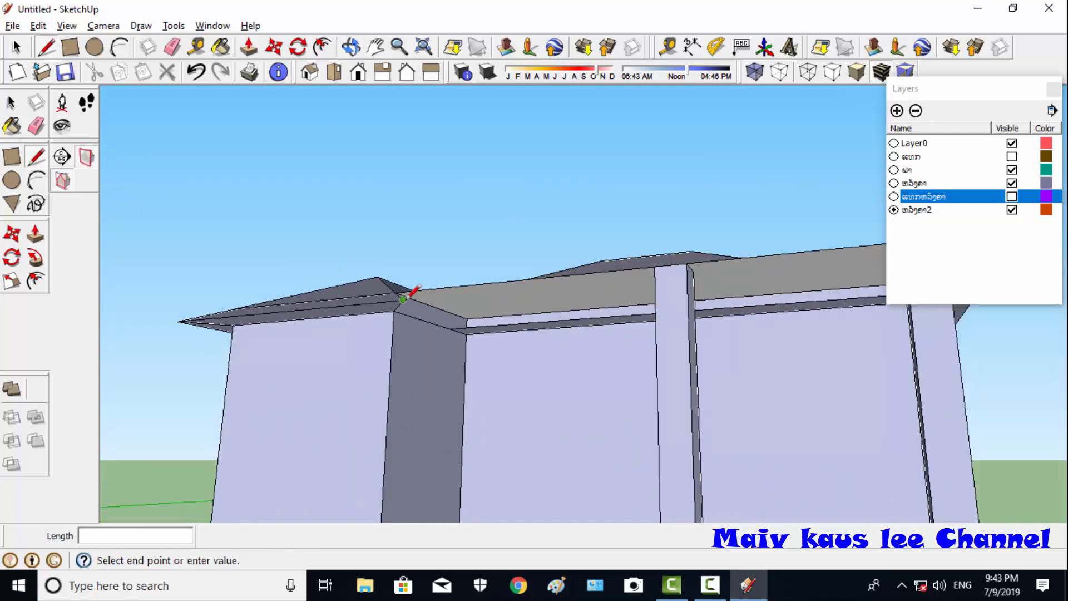
# - Draw a vertical line down from the roof corner beside the porch to close the end of the overhang
pyautogui.scroll(3, 479, 326)
pyautogui.press('e')
pyautogui.scroll(-6, 369, 318)
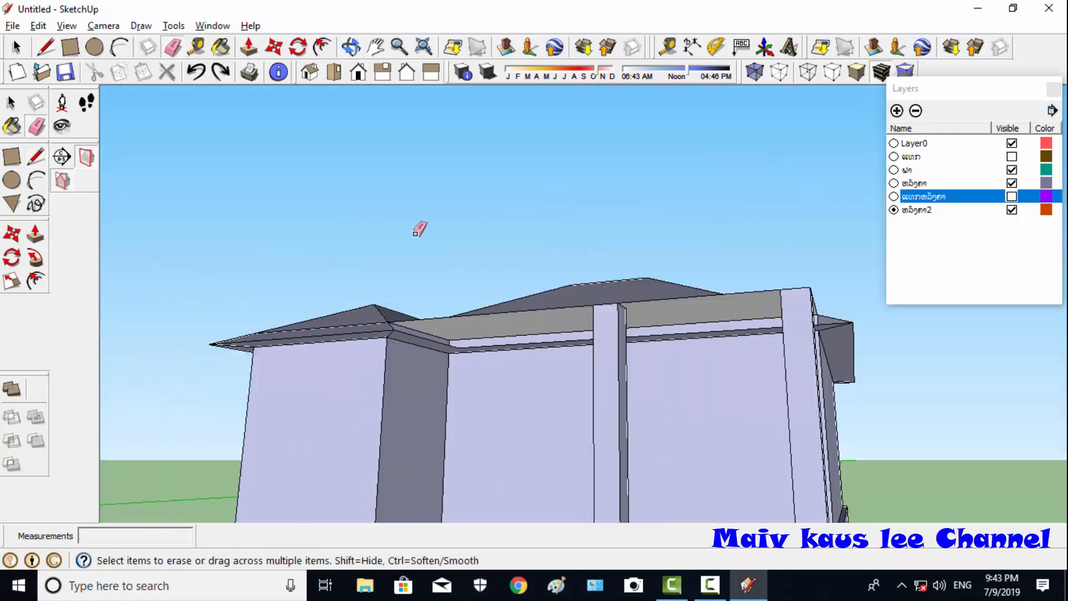
pyautogui.moveTo(420, 229)
pyautogui.mouseDown(button='middle')
pyautogui.moveTo(492, 391)
pyautogui.moveTo(396, 389)
pyautogui.moveTo(794, 356)
pyautogui.moveTo(419, 408)
pyautogui.moveTo(439, 353)
pyautogui.moveTo(560, 410)
pyautogui.mouseUp(button='middle')
pyautogui.click(735, 392)
pyautogui.scroll(5, 736, 406)
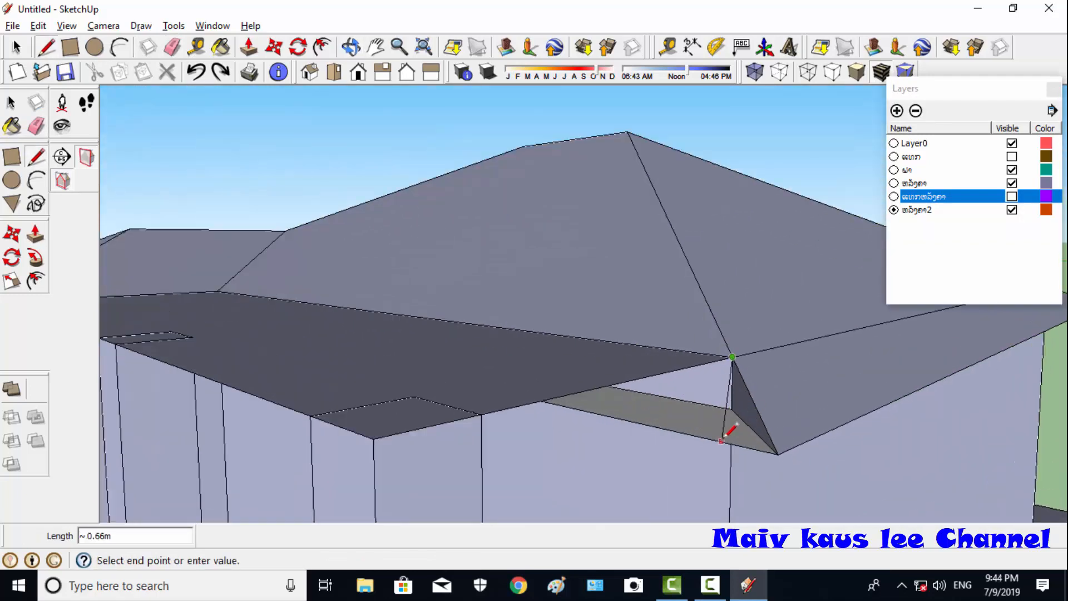
pyautogui.moveTo(732, 431); pyautogui.dragTo(729, 403, button='middle')
pyautogui.scroll(-3, 726, 423)
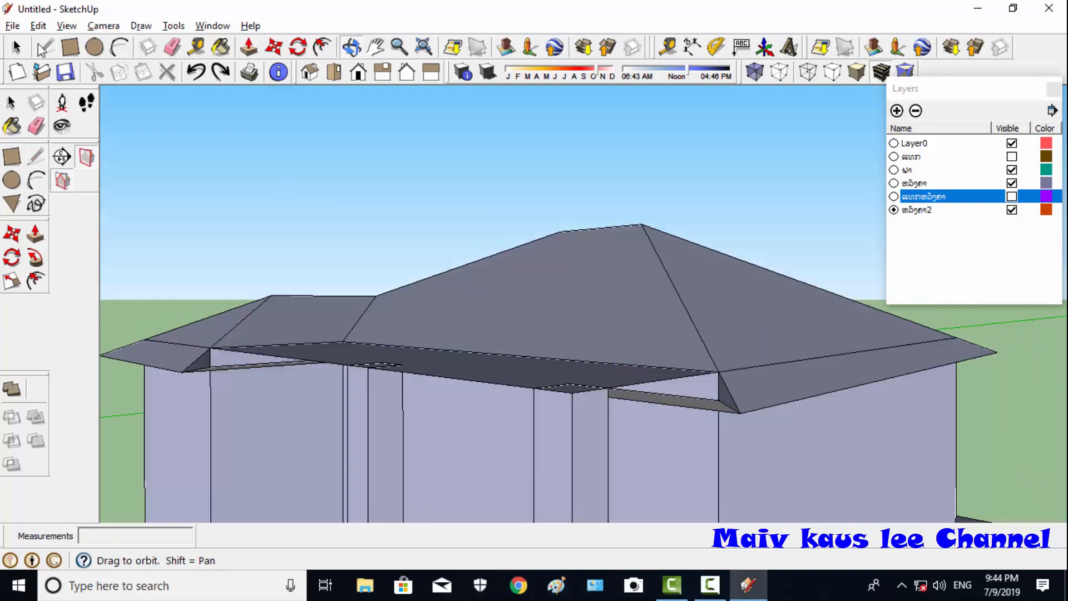
# - Draw the porch fascia's lower edge from the overhang corner past the corner post to the projecting room, closing it up to the roof
pyautogui.click(719, 400)
pyautogui.hotkey('ctrl', 'z')
pyautogui.click(719, 400)
pyautogui.click(573, 429)
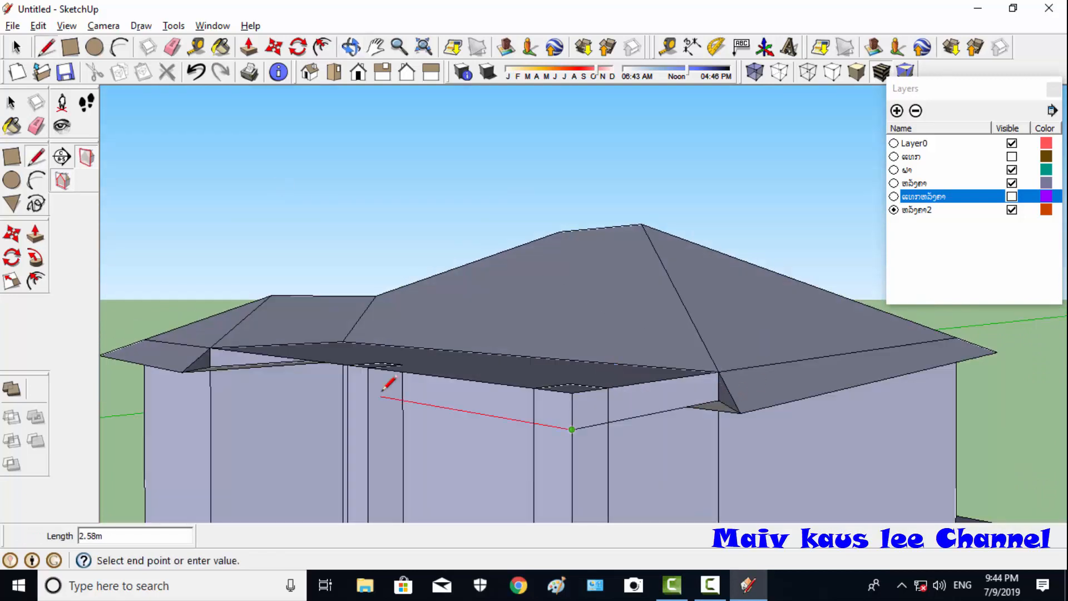
pyautogui.click(225, 368)
pyautogui.click(226, 351)
pyautogui.scroll(4, 227, 350)
pyautogui.moveTo(227, 350); pyautogui.dragTo(94, 157, button='middle')
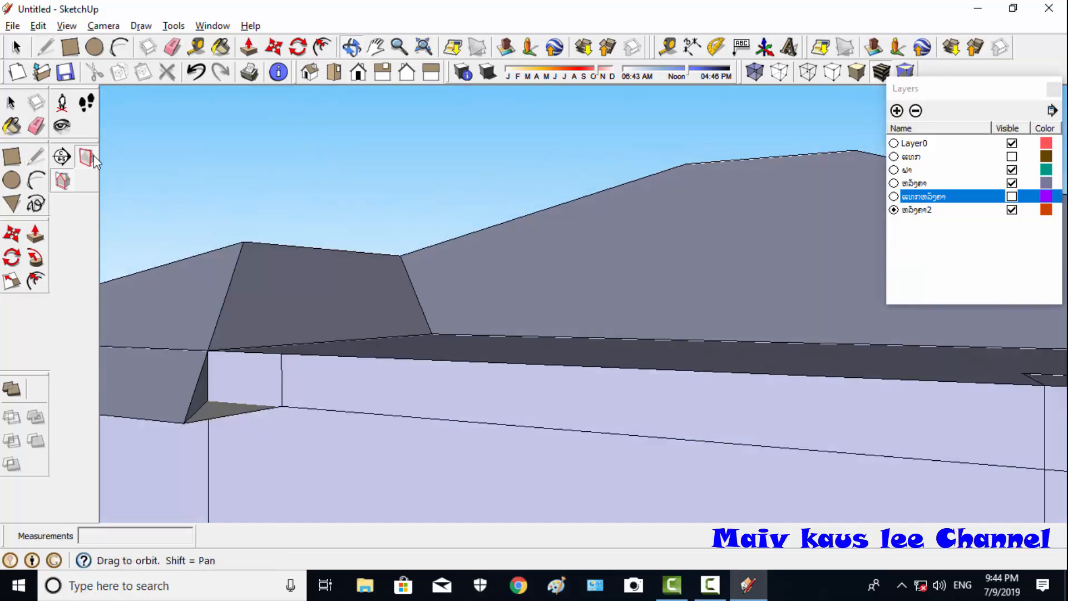
# - Erase three surplus faces beneath the porch roof
pyautogui.press('e')
pyautogui.scroll(-3, 276, 410)
pyautogui.moveTo(276, 410)
pyautogui.mouseDown(button='middle')
pyautogui.moveTo(445, 375)
pyautogui.moveTo(200, 83)
pyautogui.mouseUp(button='middle')
pyautogui.moveTo(534, 395)
pyautogui.mouseDown(button='middle')
pyautogui.moveTo(489, 341)
pyautogui.moveTo(529, 370)
pyautogui.mouseUp(button='middle')
pyautogui.rightClick(329, 460)
pyautogui.click(381, 243)
pyautogui.rightClick(477, 463)
pyautogui.click(526, 248)
pyautogui.rightClick(636, 465)
pyautogui.click(702, 251)
pyautogui.moveTo(702, 251)
pyautogui.mouseDown(button='middle')
pyautogui.moveTo(480, 473)
pyautogui.moveTo(656, 475)
pyautogui.mouseUp(button='middle')
pyautogui.scroll(4, 417, 429)
# - Undo the last erase and clean up the leftover edges around the porch fascia
pyautogui.moveTo(417, 429); pyautogui.dragTo(197, 301, button='middle')
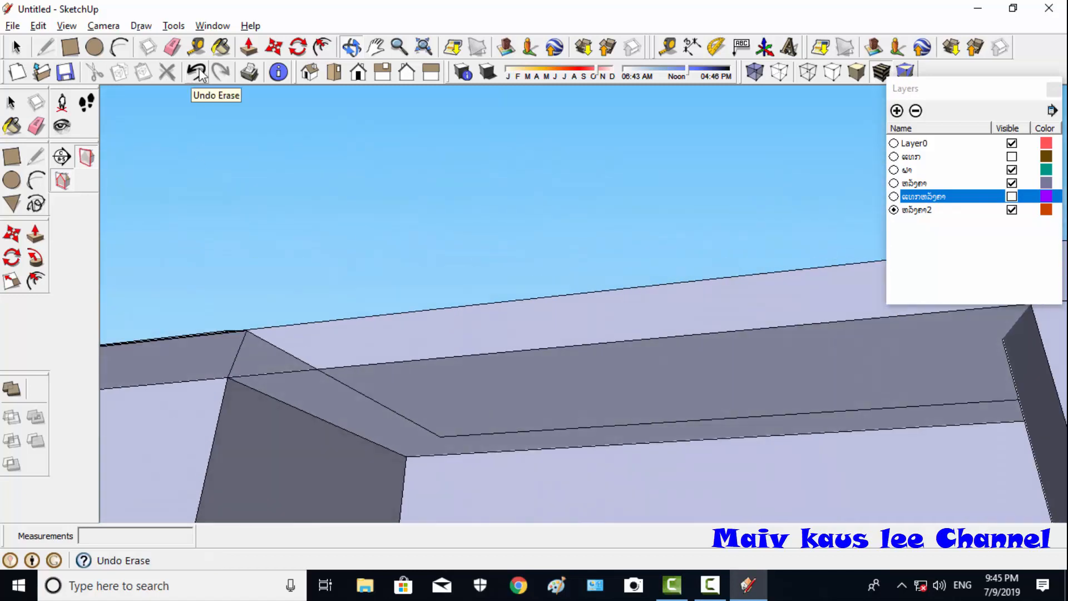
pyautogui.moveTo(269, 374); pyautogui.dragTo(329, 284, button='middle')
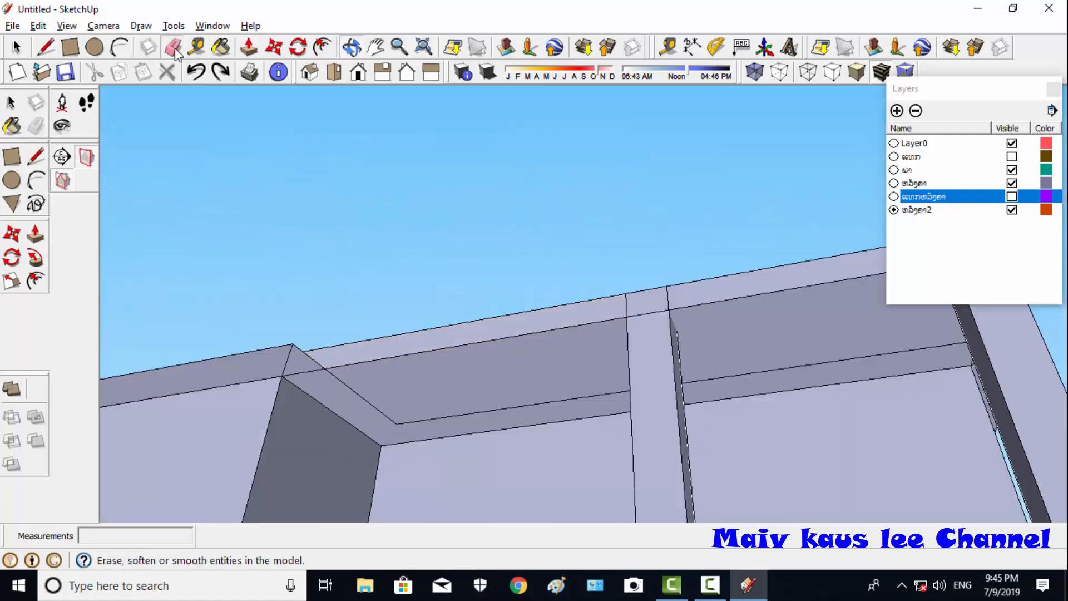
pyautogui.click(173, 48)
pyautogui.moveTo(290, 362); pyautogui.dragTo(110, 360, button='middle')
pyautogui.click(374, 46)
pyautogui.moveTo(779, 239)
pyautogui.mouseDown()
pyautogui.moveTo(456, 262)
pyautogui.moveTo(117, 256)
pyautogui.mouseUp()
pyautogui.click(173, 46)
pyautogui.scroll(-4, 489, 200)
pyautogui.click(351, 47)
pyautogui.moveTo(501, 267); pyautogui.dragTo(835, 258)
pyautogui.click(912, 257)
pyautogui.moveTo(703, 260); pyautogui.dragTo(546, 157)
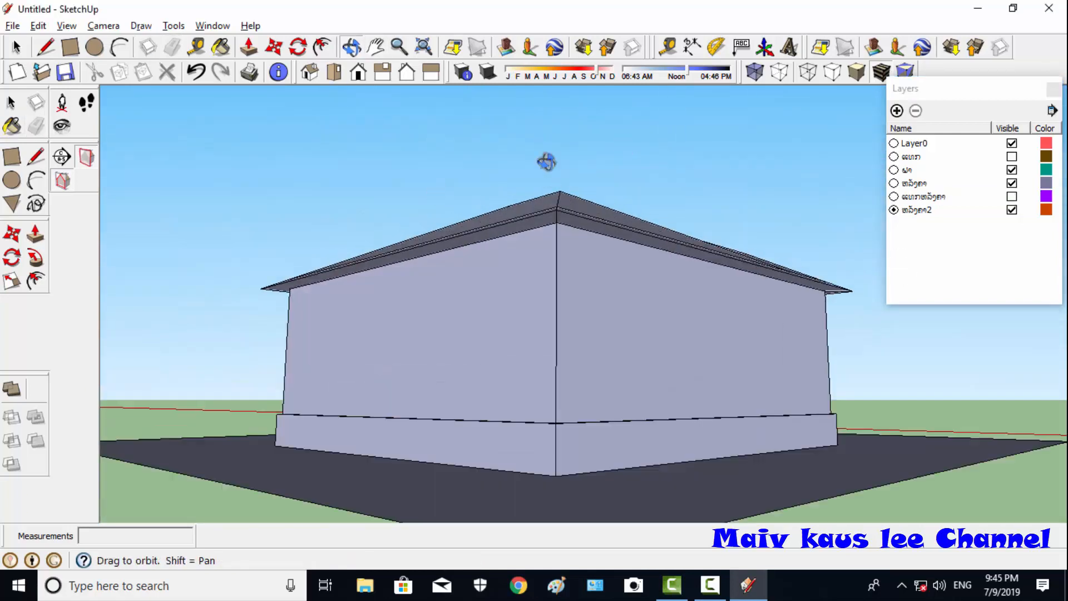
# - Push/Pull the underside of the roof overhang down 0.4 m to form the fascia around the house
pyautogui.scroll(3, 551, 166)
pyautogui.click(352, 48)
pyautogui.moveTo(501, 311)
pyautogui.mouseDown()
pyautogui.moveTo(286, 216)
pyautogui.moveTo(223, 290)
pyautogui.mouseUp()
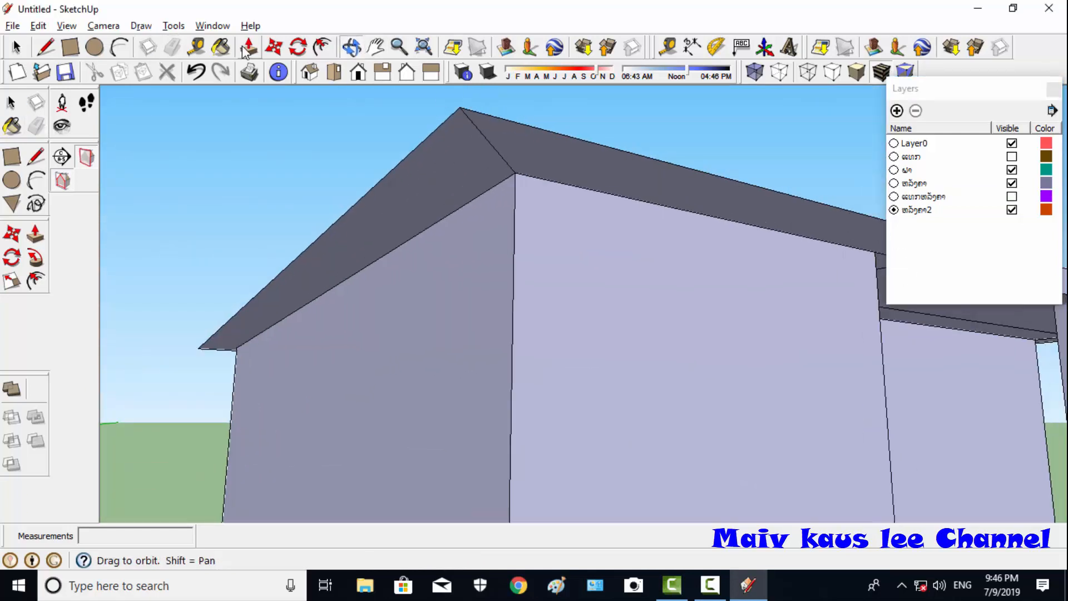
pyautogui.click(352, 48)
pyautogui.moveTo(557, 212)
pyautogui.mouseDown()
pyautogui.moveTo(510, 222)
pyautogui.moveTo(484, 205)
pyautogui.moveTo(534, 225)
pyautogui.mouseUp()
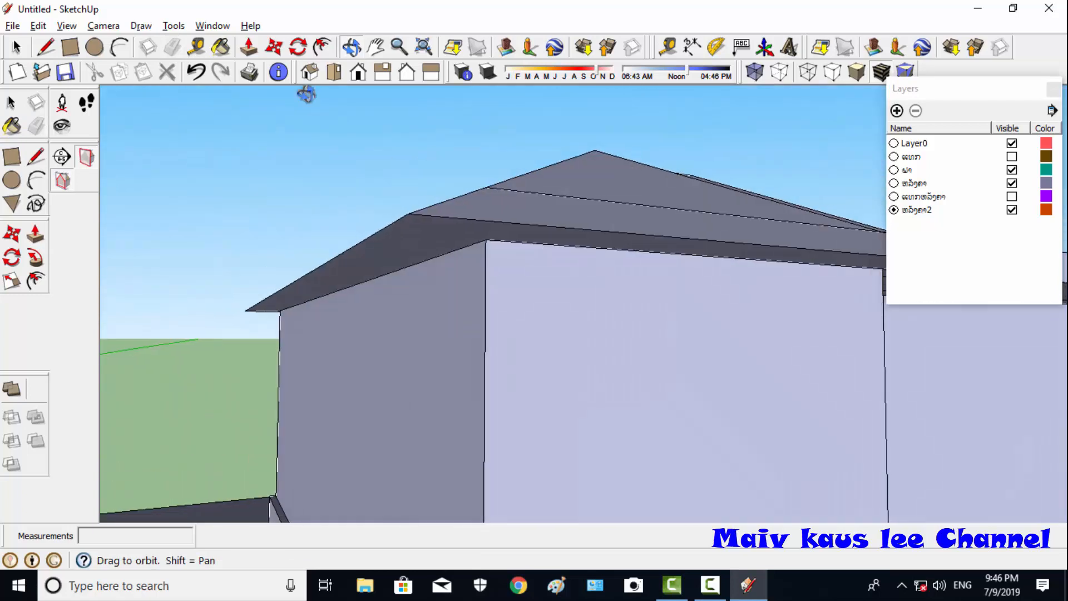
pyautogui.click(249, 48)
pyautogui.moveTo(423, 234); pyautogui.dragTo(421, 271)
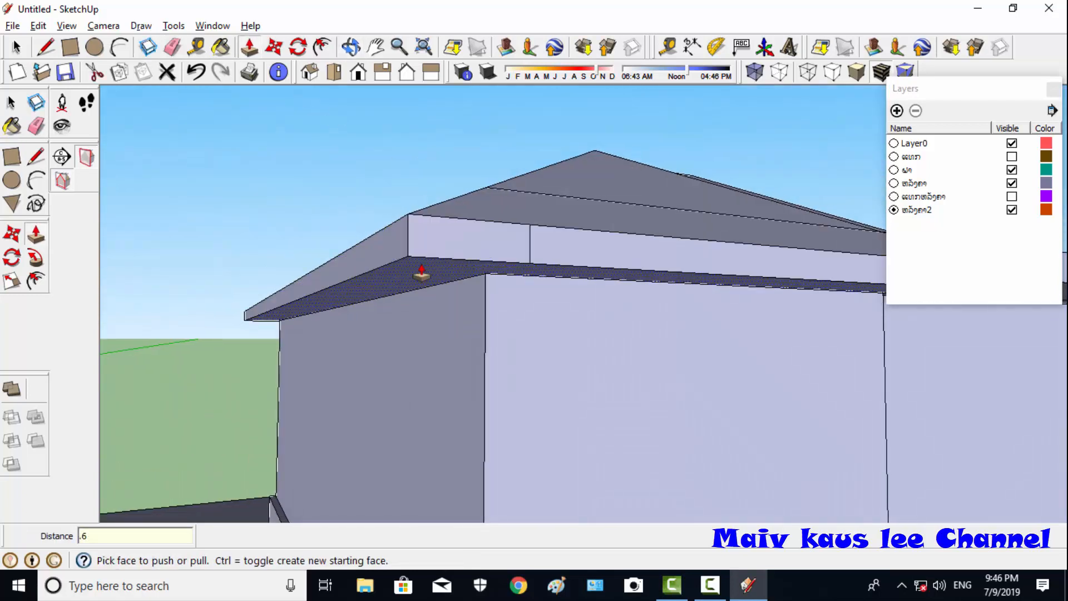
pyautogui.write('.6')
pyautogui.press('BackSpace')
pyautogui.write('4')
pyautogui.press('Return')
pyautogui.moveTo(422, 275); pyautogui.dragTo(435, 291, button='middle')
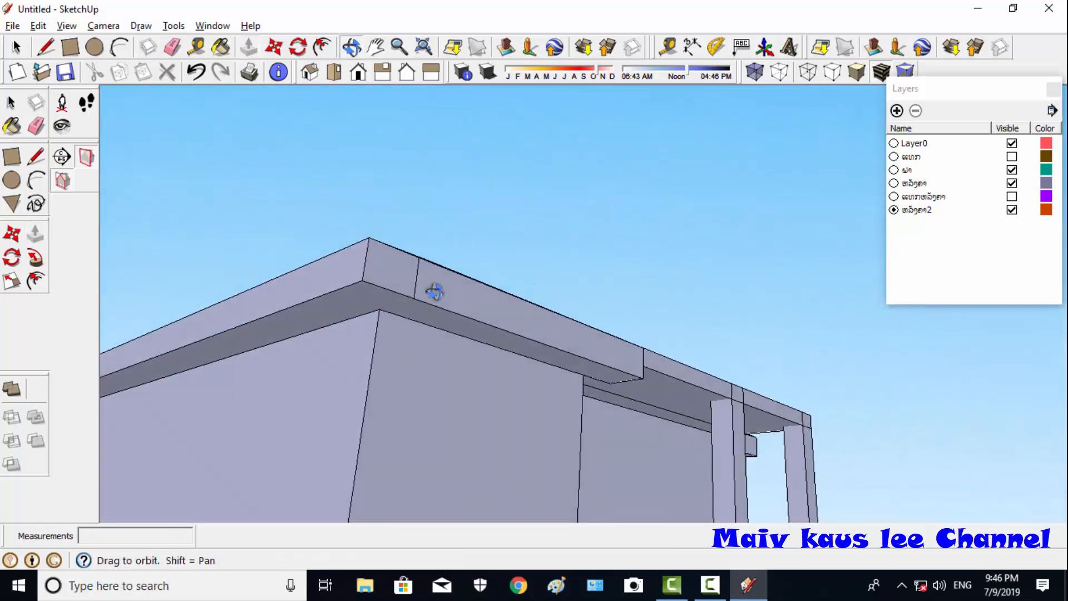
# - Erase the vertical seam on the new fascia near the house corner
pyautogui.click(250, 53)
pyautogui.click(353, 48)
pyautogui.moveTo(512, 161); pyautogui.dragTo(387, 239)
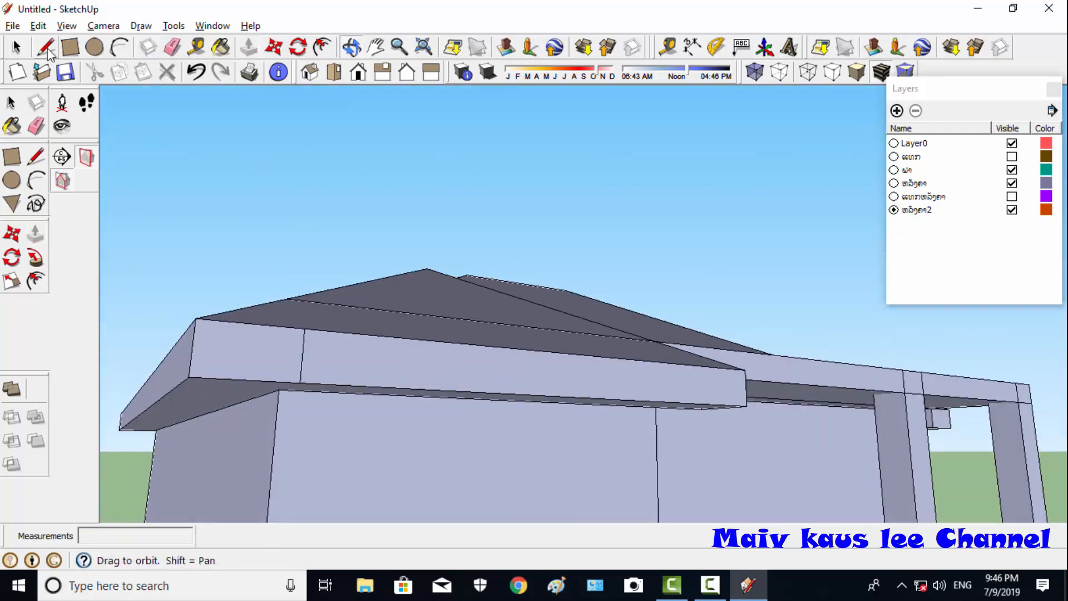
pyautogui.press('e')
pyautogui.moveTo(291, 314)
pyautogui.mouseDown(button='middle')
pyautogui.moveTo(365, 332)
pyautogui.moveTo(310, 329)
pyautogui.moveTo(812, 396)
pyautogui.moveTo(537, 454)
pyautogui.moveTo(574, 434)
pyautogui.mouseUp(button='middle')
# - Draw the lower edge of the porch fascia from the side overhang around the corner post to the projecting room
pyautogui.press('l')
pyautogui.click(349, 49)
pyautogui.moveTo(562, 401); pyautogui.dragTo(390, 373)
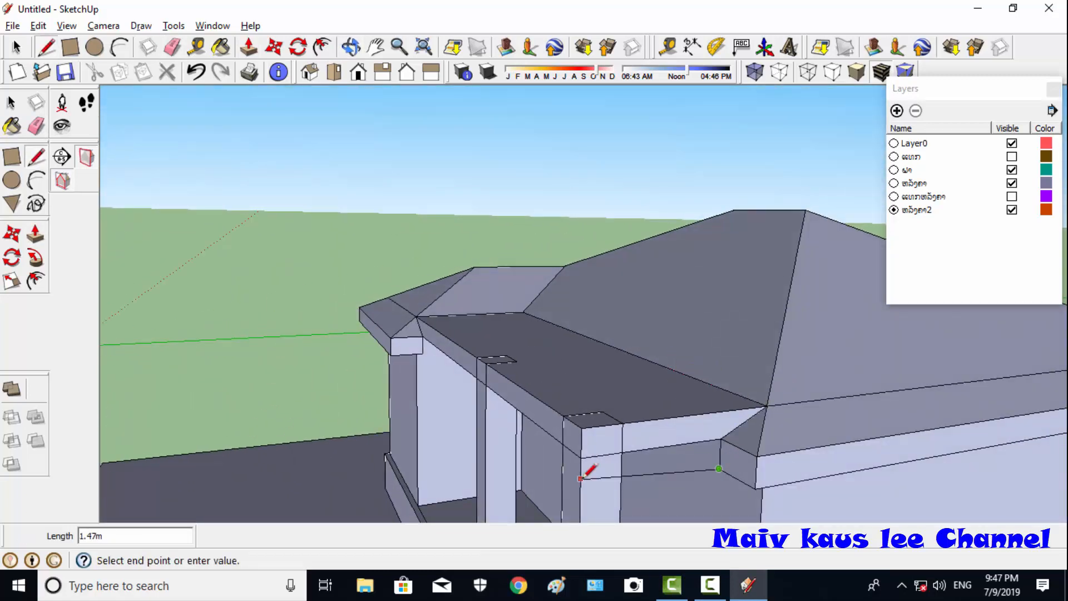
pyautogui.click(580, 491)
pyautogui.click(423, 354)
pyautogui.rightClick(437, 417)
pyautogui.click(513, 201)
pyautogui.rightClick(497, 484)
pyautogui.click(548, 268)
pyautogui.rightClick(659, 495)
pyautogui.click(704, 279)
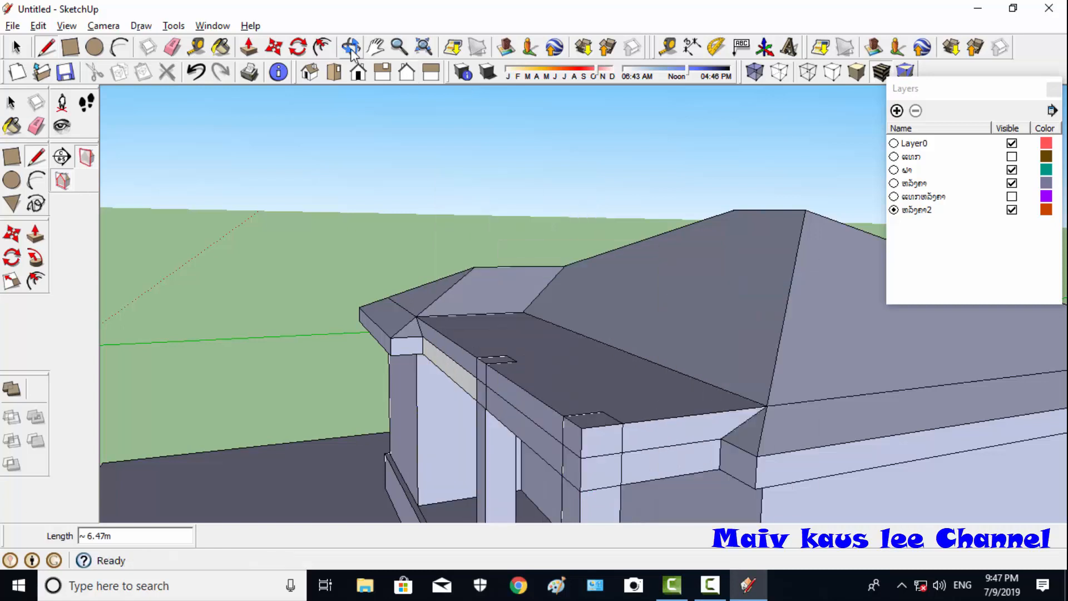
# - Try to erase the horizontal line dividing the porch fascia on the front and side faces
pyautogui.click(351, 49)
pyautogui.moveTo(490, 239); pyautogui.dragTo(469, 367)
pyautogui.click(351, 48)
pyautogui.moveTo(401, 290); pyautogui.dragTo(623, 312)
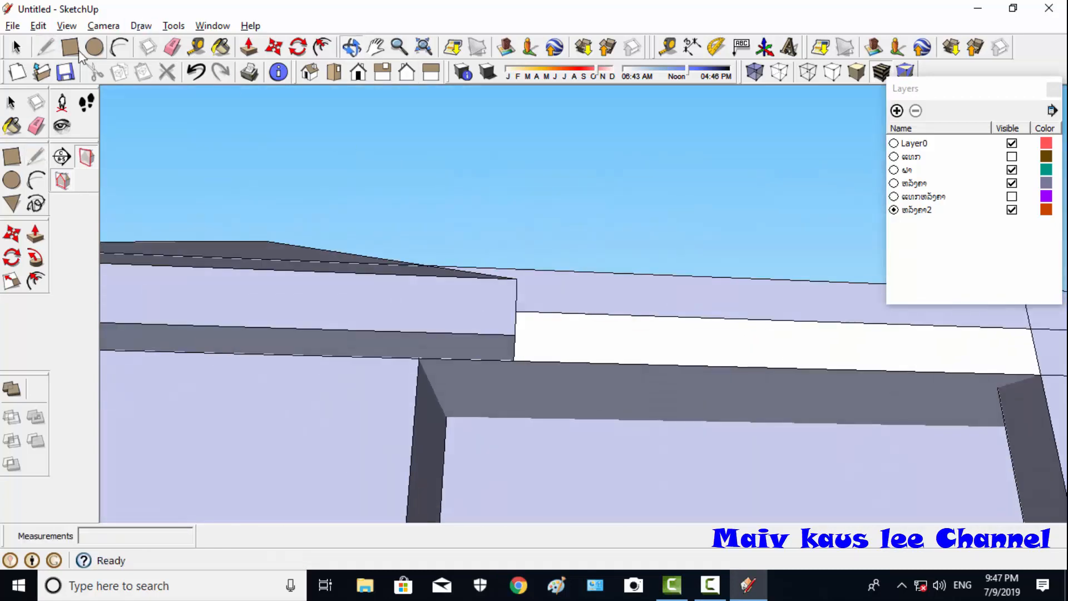
pyautogui.click(173, 47)
pyautogui.click(636, 315)
pyautogui.click(351, 48)
pyautogui.moveTo(356, 311)
pyautogui.mouseDown()
pyautogui.moveTo(190, 330)
pyautogui.moveTo(640, 382)
pyautogui.moveTo(495, 349)
pyautogui.mouseUp()
pyautogui.scroll(-4, 190, 330)
pyautogui.scroll(3, 629, 379)
pyautogui.click(173, 48)
pyautogui.click(288, 375)
pyautogui.click(356, 380)
pyautogui.click(423, 375)
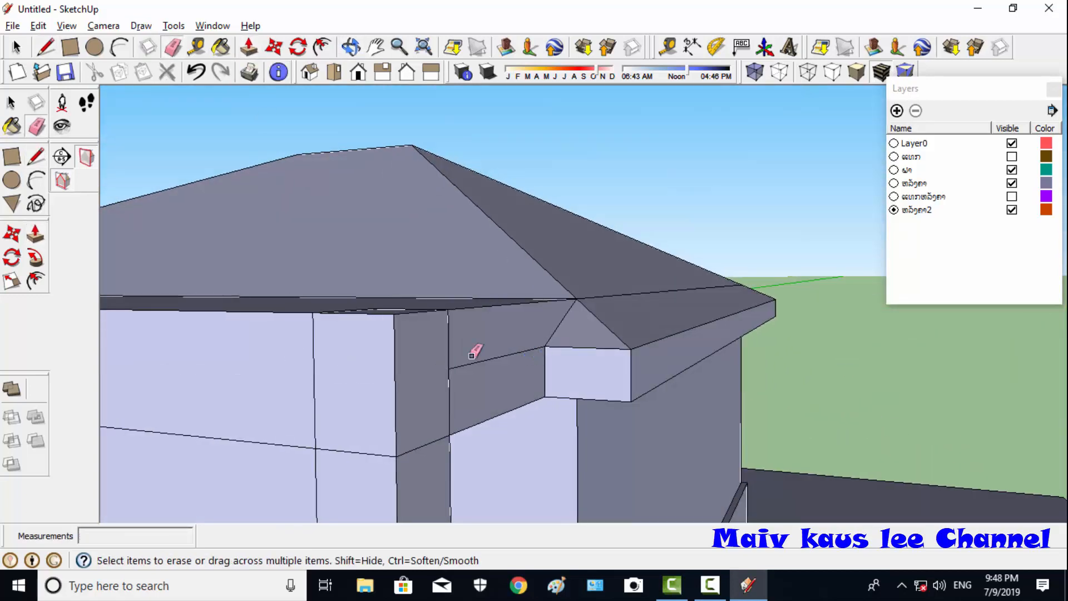
pyautogui.click(471, 363)
pyautogui.scroll(-4, 501, 343)
pyautogui.moveTo(501, 344)
pyautogui.mouseDown(button='middle')
pyautogui.moveTo(565, 245)
pyautogui.moveTo(322, 230)
pyautogui.moveTo(334, 221)
pyautogui.mouseUp(button='middle')
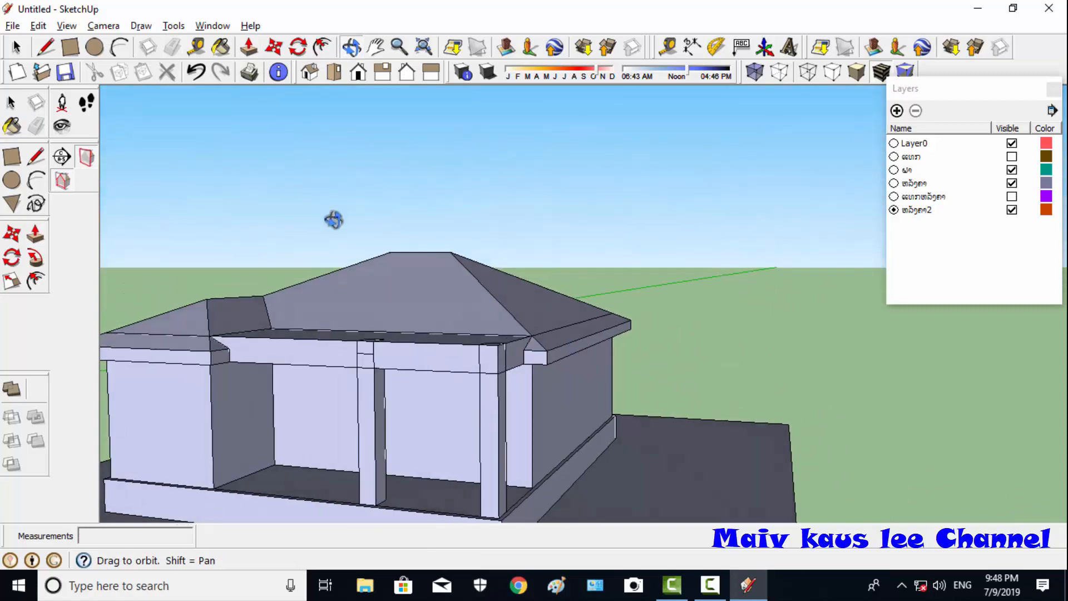
# - Try to push/pull the lower strip of the porch fascia outward to the overhang's edge, and undo it
pyautogui.click(249, 49)
pyautogui.scroll(5, 255, 356)
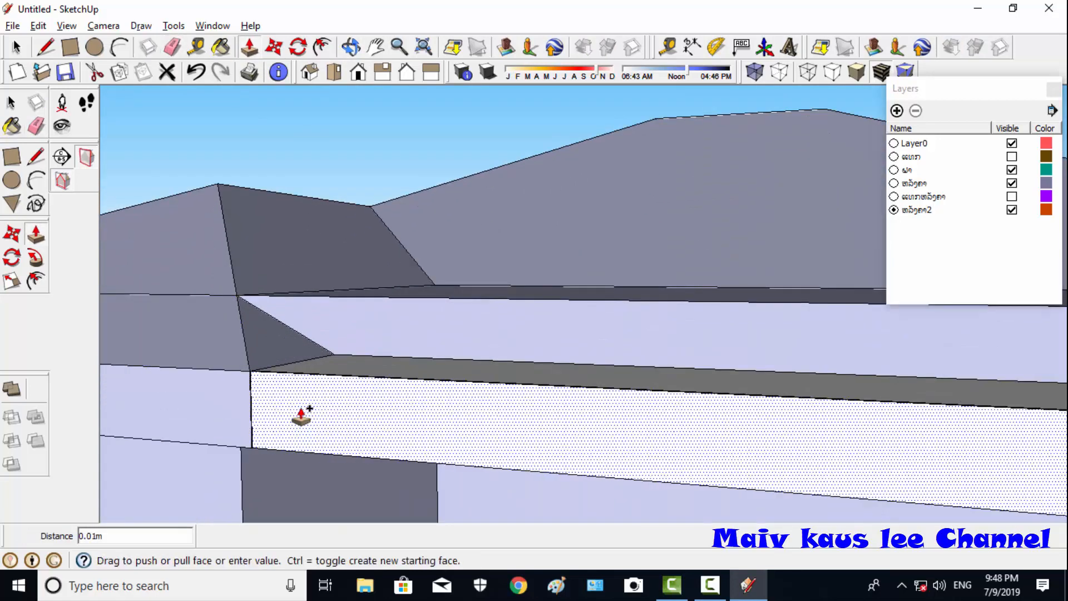
pyautogui.scroll(5, 267, 412)
pyautogui.doubleClick(313, 377)
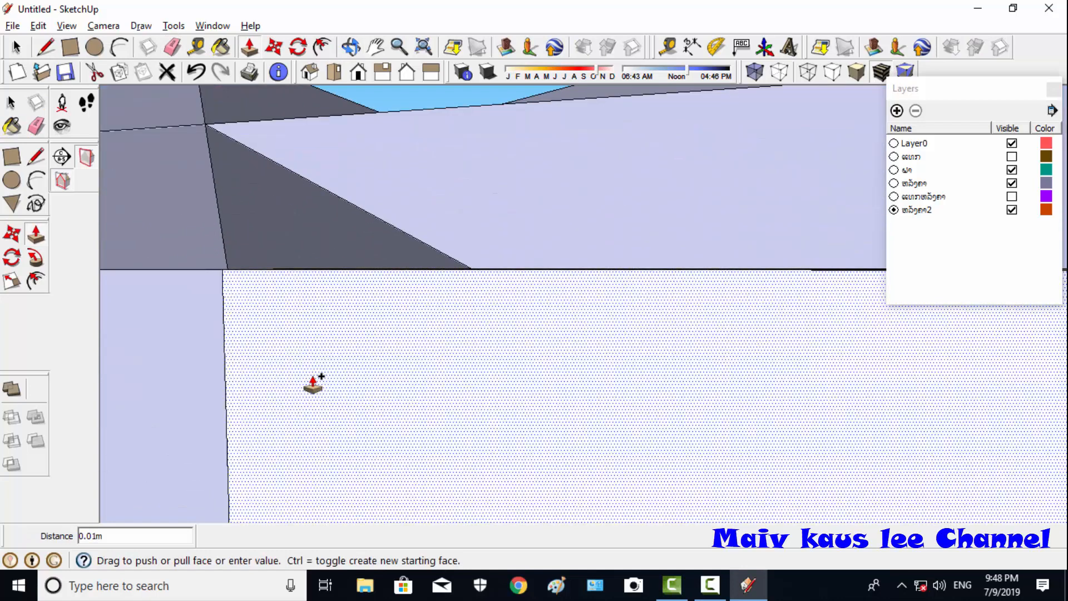
pyautogui.moveTo(313, 384); pyautogui.dragTo(568, 451, button='middle')
pyautogui.click(639, 420)
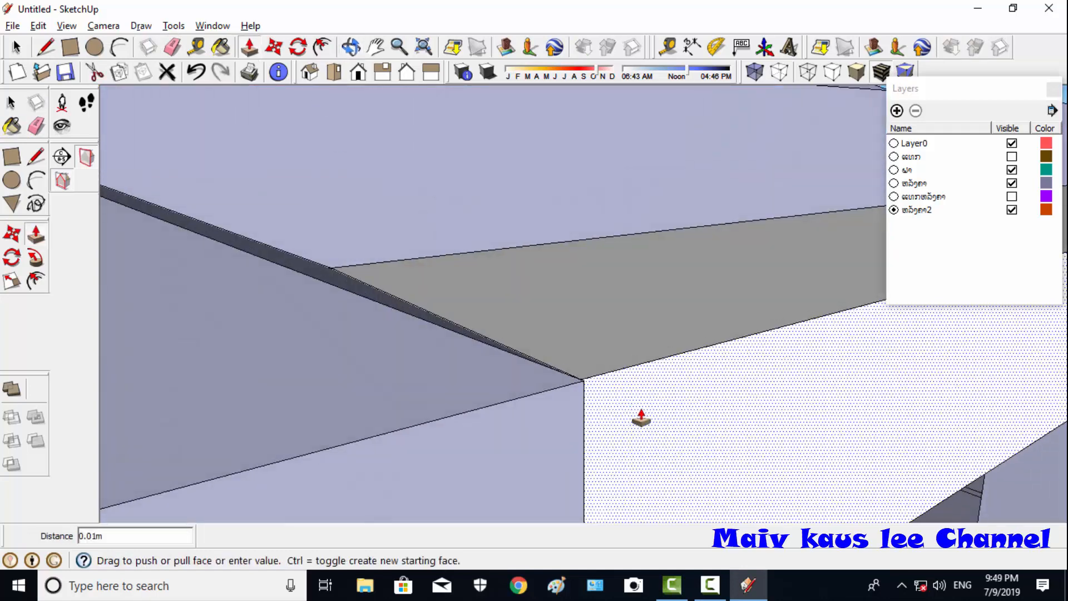
pyautogui.hotkey('ctrl', 'z')
pyautogui.scroll(-8, 659, 438)
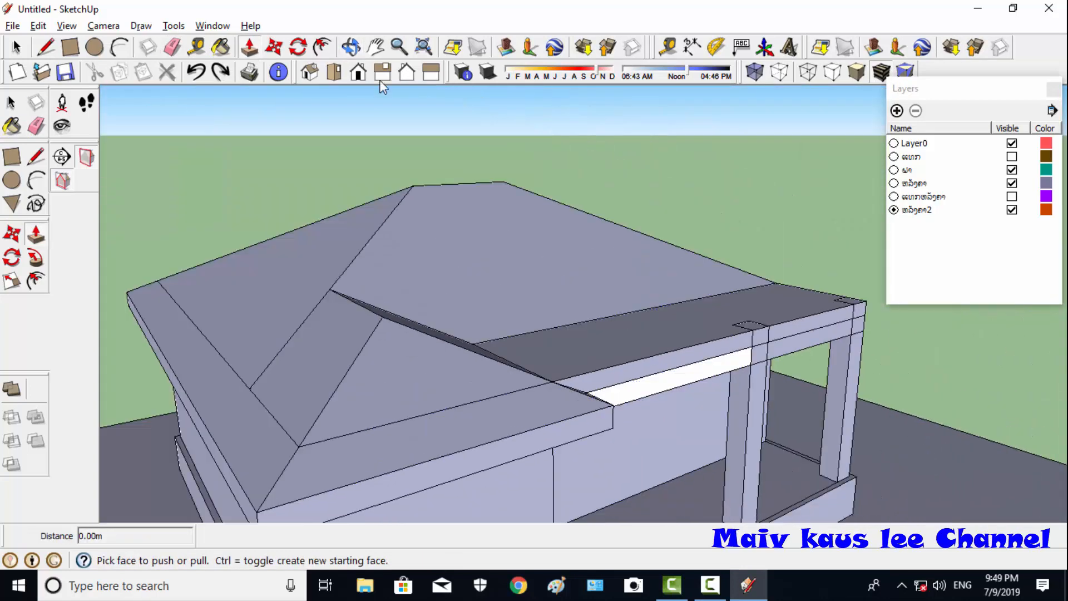
# - Draw a new outer front fascia face for the porch, 7 m along its lower edge and closed at the projecting overhang
pyautogui.click(381, 77)
pyautogui.moveTo(640, 356)
pyautogui.mouseDown(button='middle')
pyautogui.moveTo(427, 350)
pyautogui.moveTo(513, 375)
pyautogui.moveTo(350, 362)
pyautogui.moveTo(378, 365)
pyautogui.moveTo(683, 284)
pyautogui.mouseUp(button='middle')
pyautogui.press('l')
pyautogui.press('Escape')
pyautogui.click(364, 378)
pyautogui.click(900, 389)
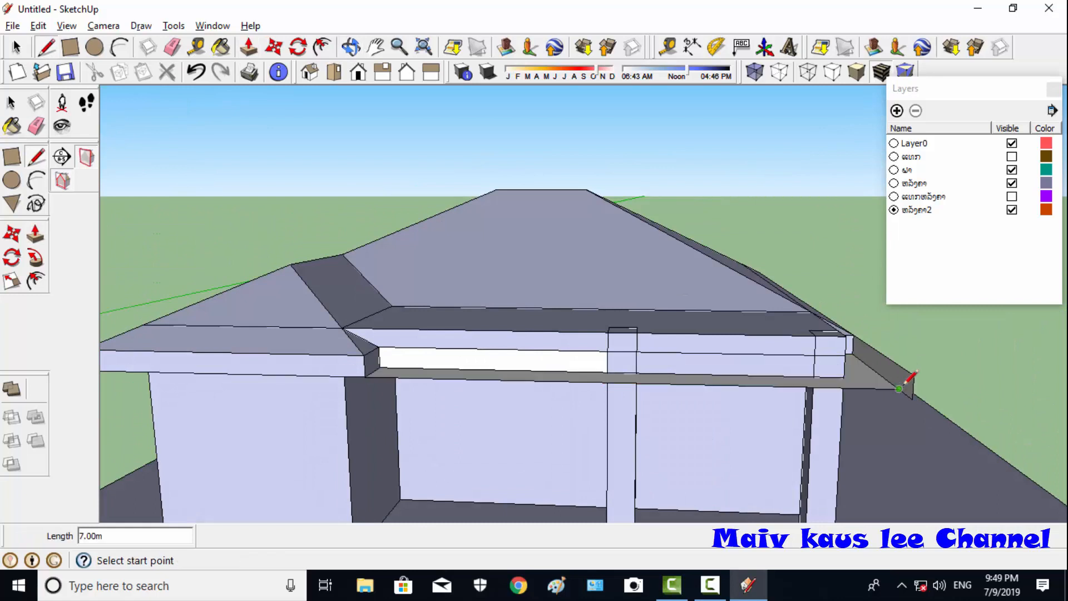
pyautogui.click(899, 389)
pyautogui.click(901, 367)
pyautogui.click(900, 366)
pyautogui.click(364, 355)
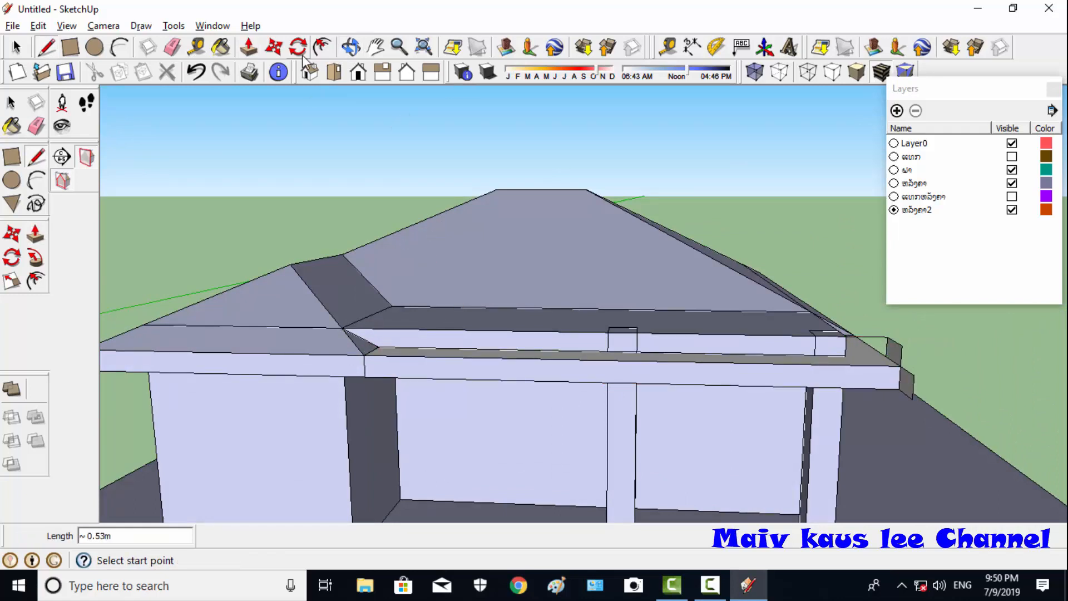
# - Extend the roof slope line 2 m past the porch's side, close the side fascia up to the roof, and erase the overshooting edges
pyautogui.moveTo(356, 312)
pyautogui.mouseDown(button='middle')
pyautogui.moveTo(370, 353)
pyautogui.moveTo(353, 372)
pyautogui.moveTo(369, 365)
pyautogui.moveTo(267, 385)
pyautogui.mouseUp(button='middle')
pyautogui.write('2')
pyautogui.press('Return')
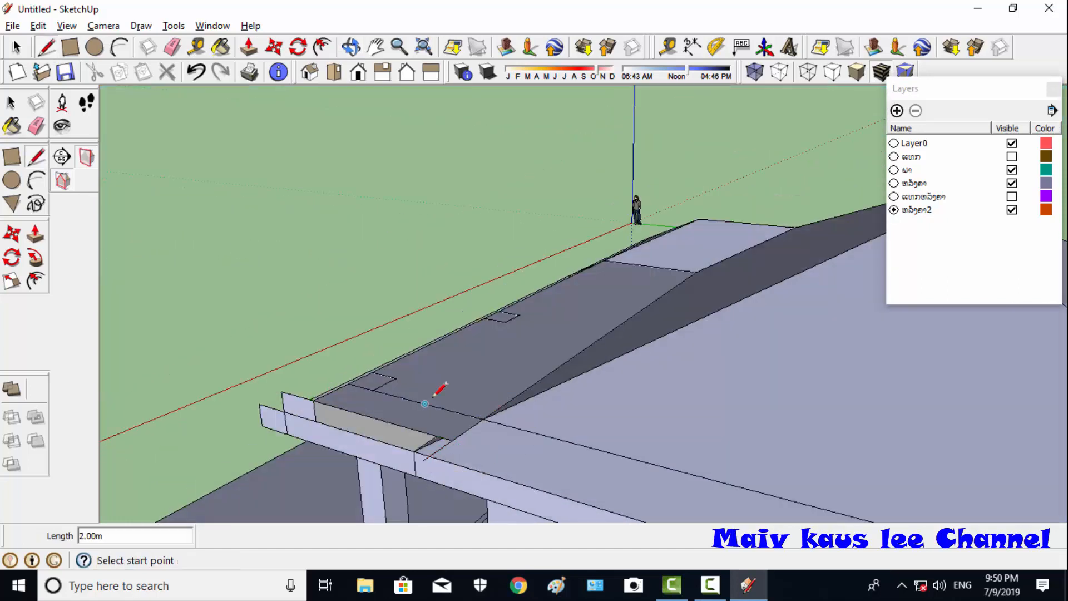
pyautogui.click(453, 461)
pyautogui.press('e')
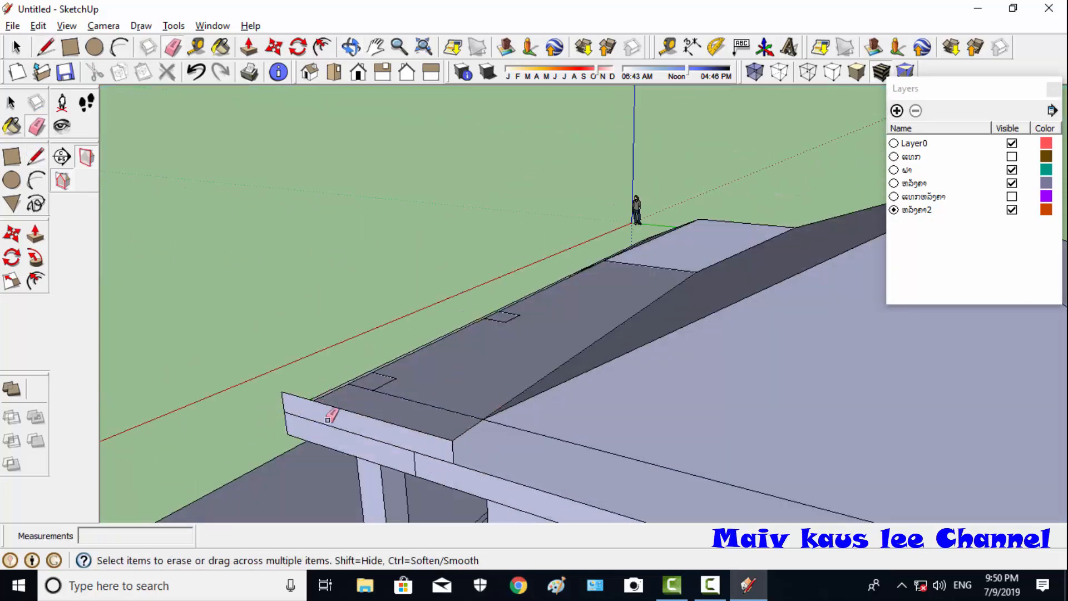
pyautogui.moveTo(329, 418)
pyautogui.mouseDown(button='middle')
pyautogui.moveTo(352, 386)
pyautogui.moveTo(684, 420)
pyautogui.moveTo(425, 289)
pyautogui.mouseUp(button='middle')
# - Extend the roof slope line about 1.9 m beside the projecting room, close the porch roof to the front fascia, and erase the overshoot
pyautogui.press('l')
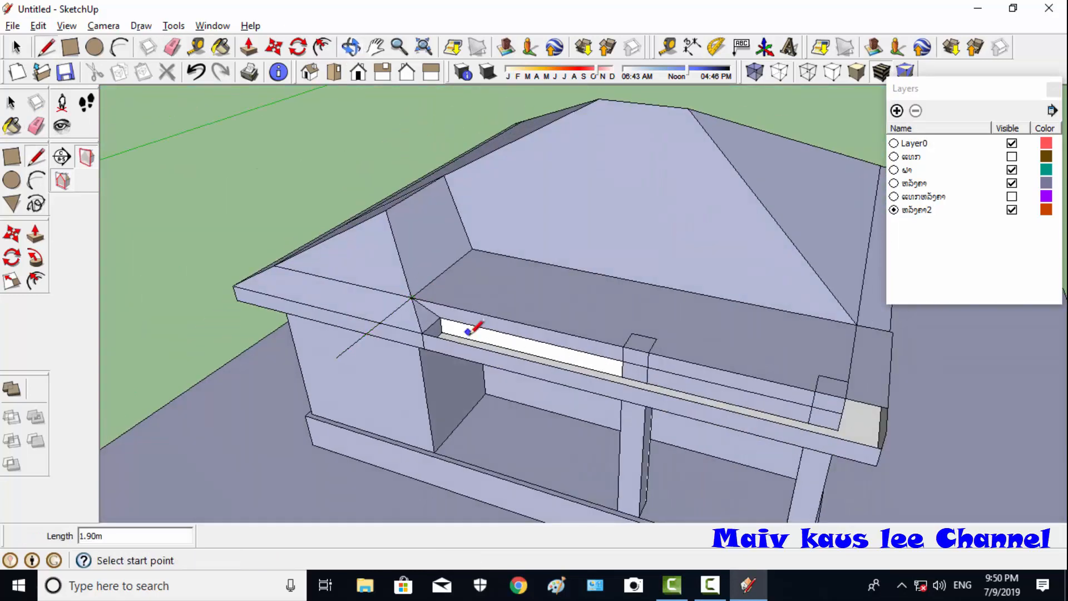
pyautogui.click(390, 310)
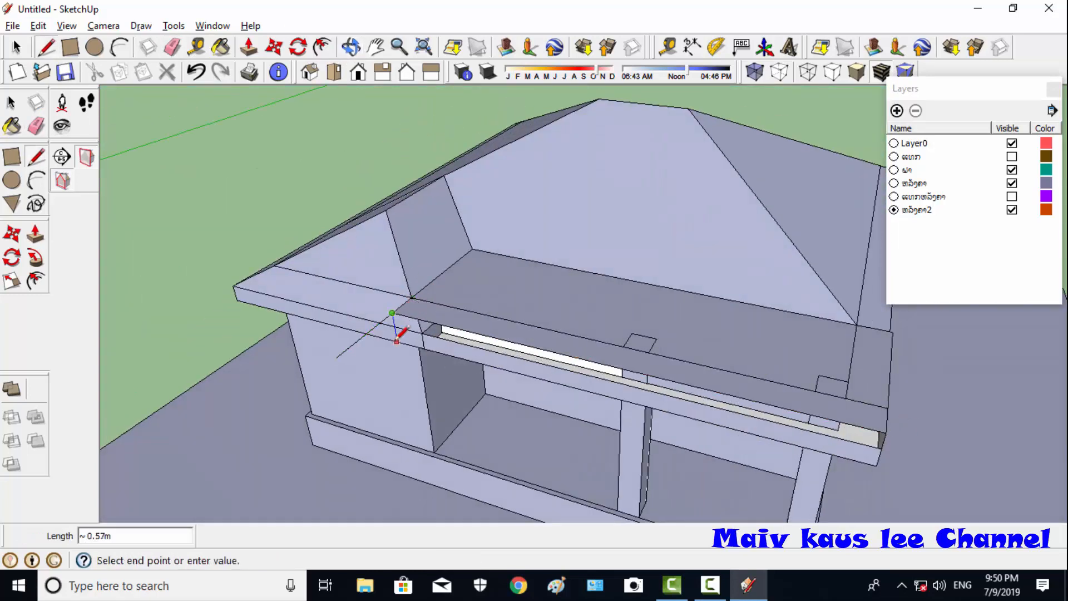
pyautogui.press('e')
pyautogui.click(355, 49)
pyautogui.moveTo(453, 290)
pyautogui.mouseDown()
pyautogui.moveTo(543, 203)
pyautogui.moveTo(727, 198)
pyautogui.mouseUp()
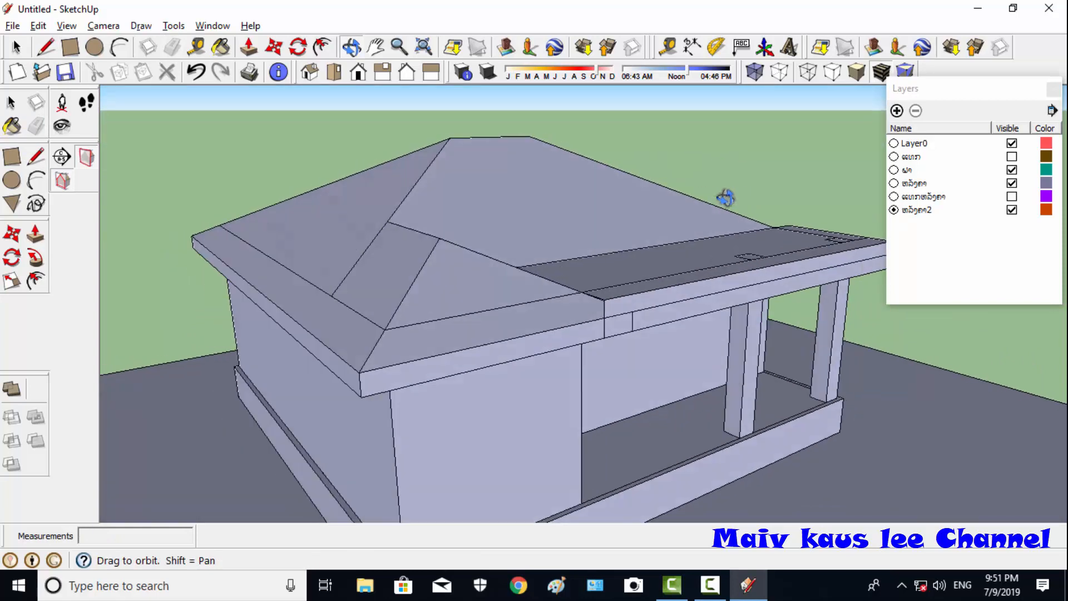
# - Draw a diagonal line joining the porch roof corner to the projecting room's roof and erase the leftover edges
pyautogui.press('l')
pyautogui.click(605, 318)
pyautogui.click(583, 292)
pyautogui.press('e')
# - Draw the matching diagonal at the porch roof's other end and erase the surplus fascia seams there
pyautogui.moveTo(644, 309)
pyautogui.mouseDown(button='middle')
pyautogui.moveTo(779, 231)
pyautogui.moveTo(710, 281)
pyautogui.moveTo(310, 322)
pyautogui.moveTo(473, 321)
pyautogui.mouseUp(button='middle')
pyautogui.press('l')
pyautogui.click(466, 322)
pyautogui.click(517, 274)
pyautogui.press('e')
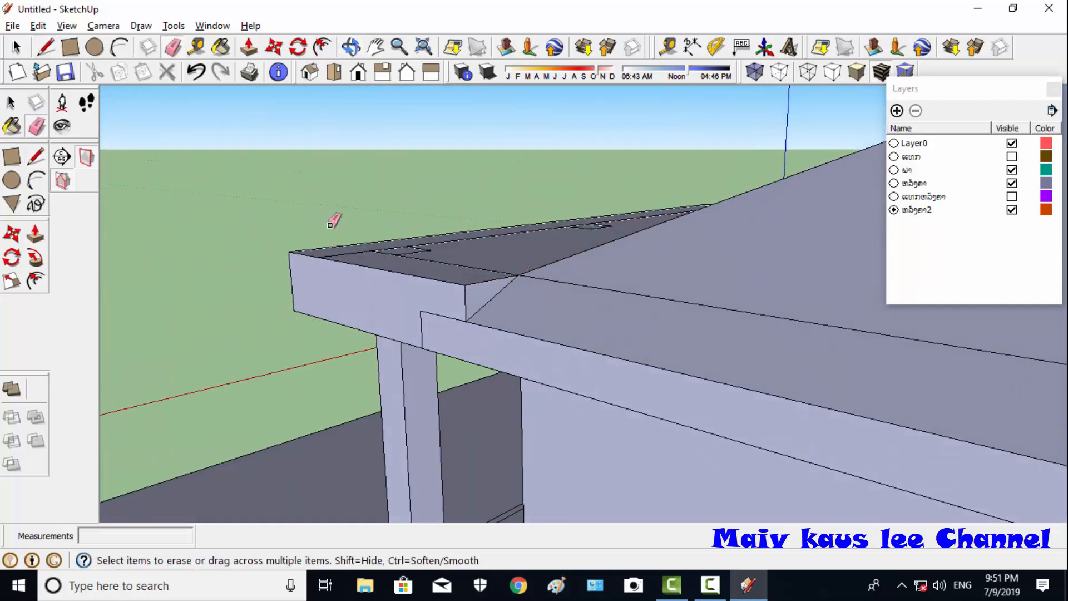
pyautogui.moveTo(413, 169)
pyautogui.mouseDown(button='middle')
pyautogui.moveTo(606, 372)
pyautogui.moveTo(557, 334)
pyautogui.mouseUp(button='middle')
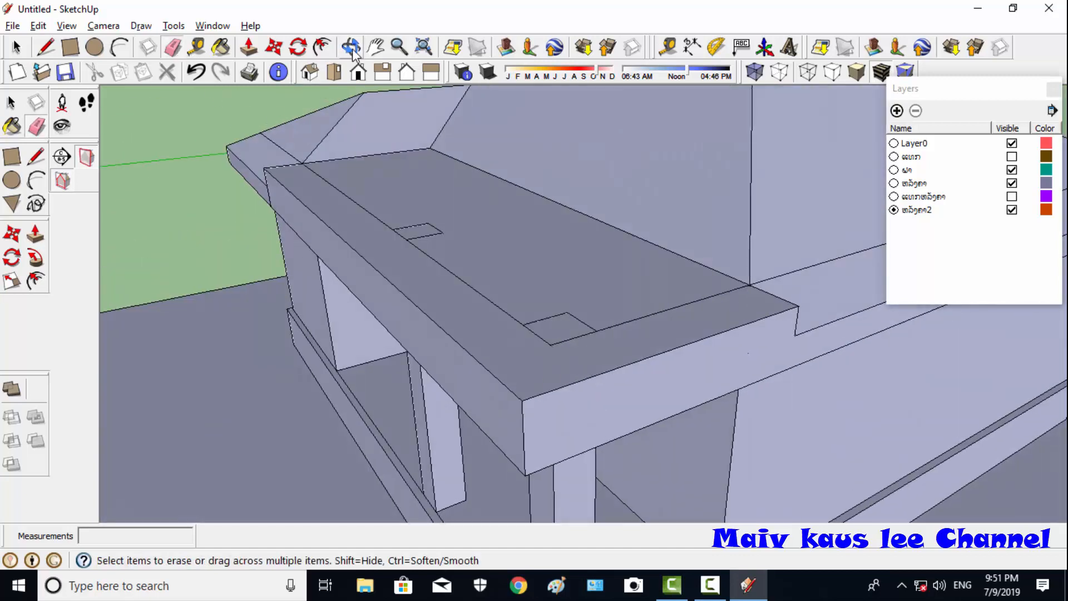
pyautogui.click(352, 48)
pyautogui.moveTo(423, 233); pyautogui.dragTo(196, 223)
pyautogui.moveTo(249, 187); pyautogui.dragTo(348, 376)
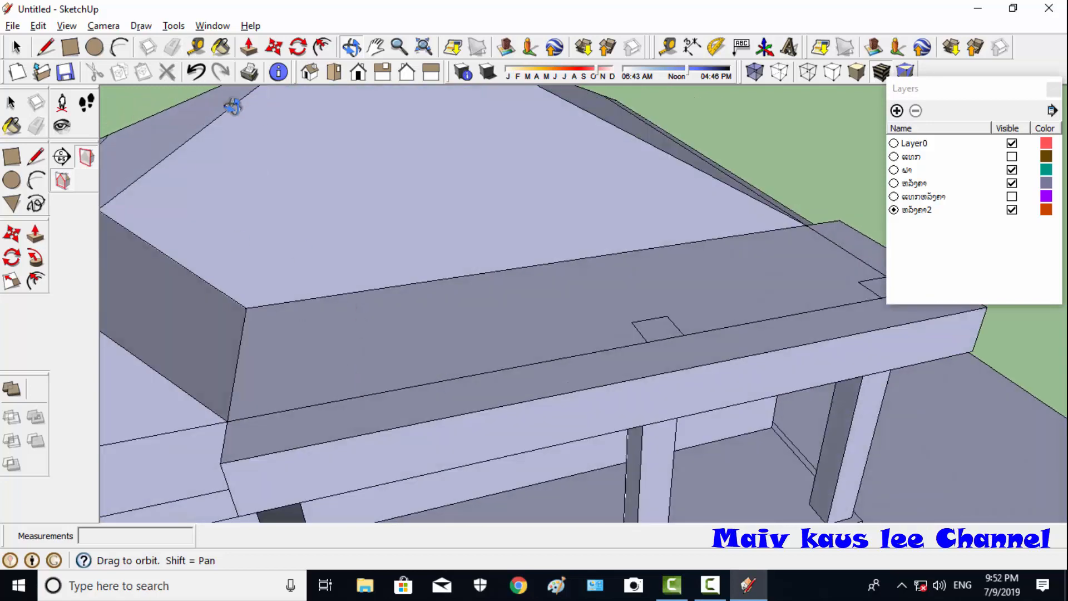
pyautogui.click(227, 421)
pyautogui.rightClick(268, 417)
pyautogui.click(764, 132)
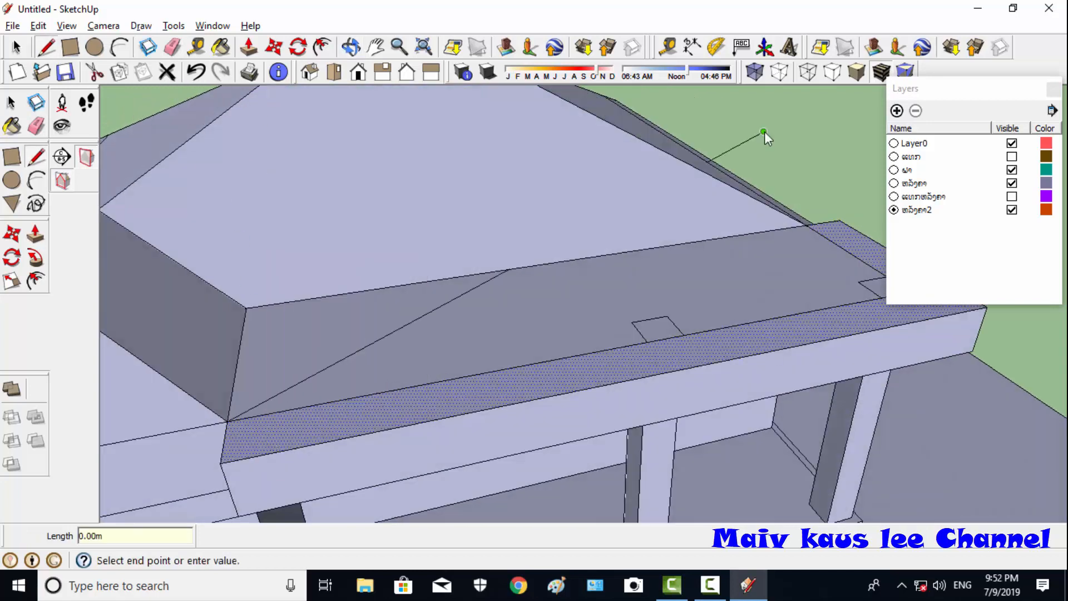
pyautogui.press('space')
pyautogui.click(767, 118)
# - Draw inset lines 0.10 m inside the two end edges of the porch roof, erasing the surplus piece
pyautogui.press('l')
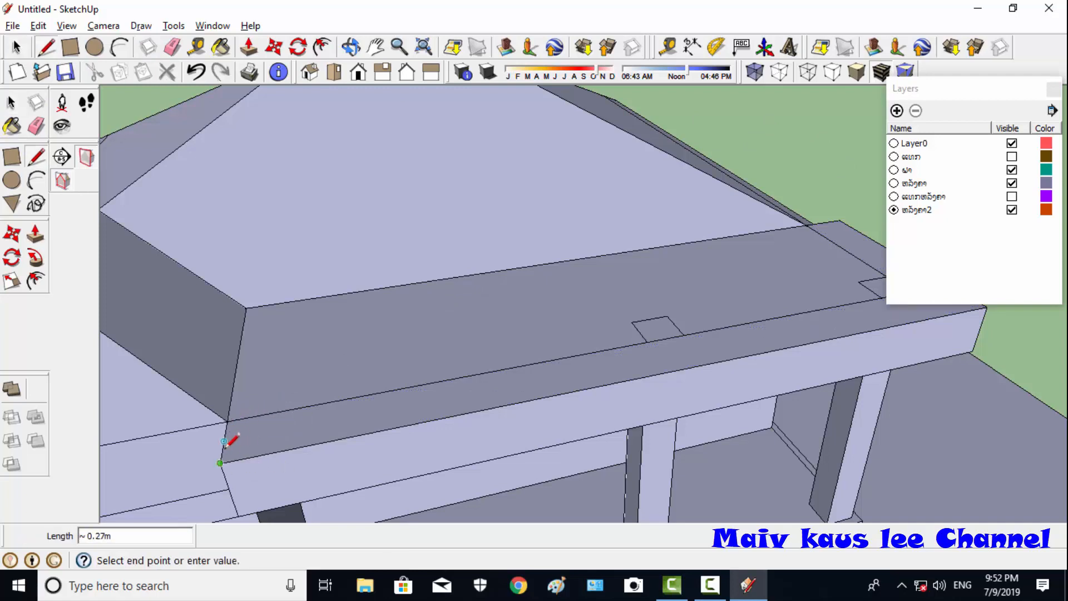
pyautogui.click(172, 48)
pyautogui.moveTo(241, 435); pyautogui.dragTo(229, 452)
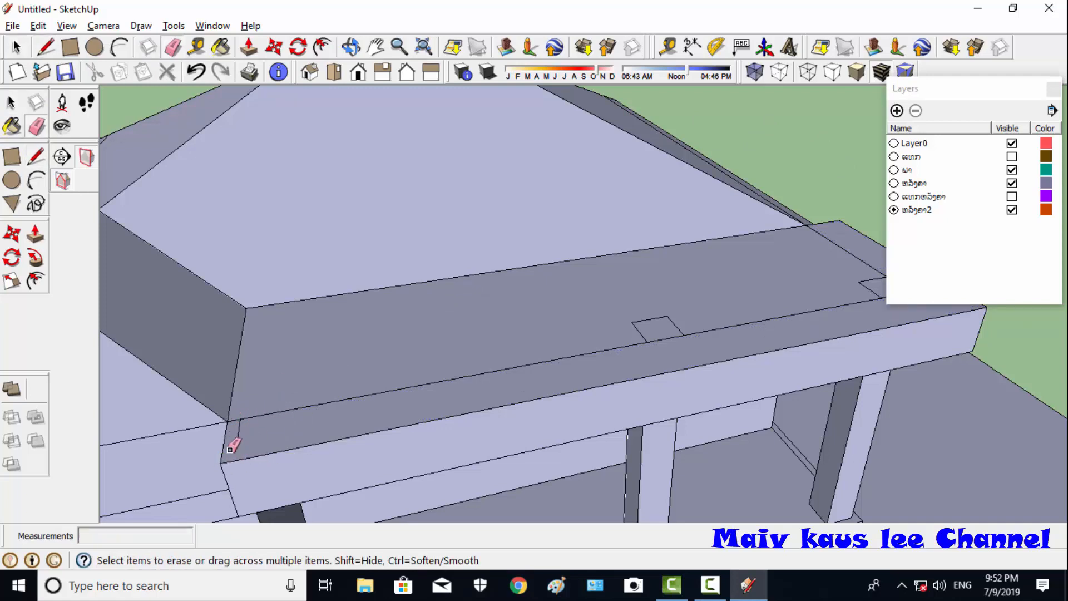
pyautogui.scroll(-2, 229, 449)
pyautogui.scroll(5, 796, 322)
pyautogui.press('l')
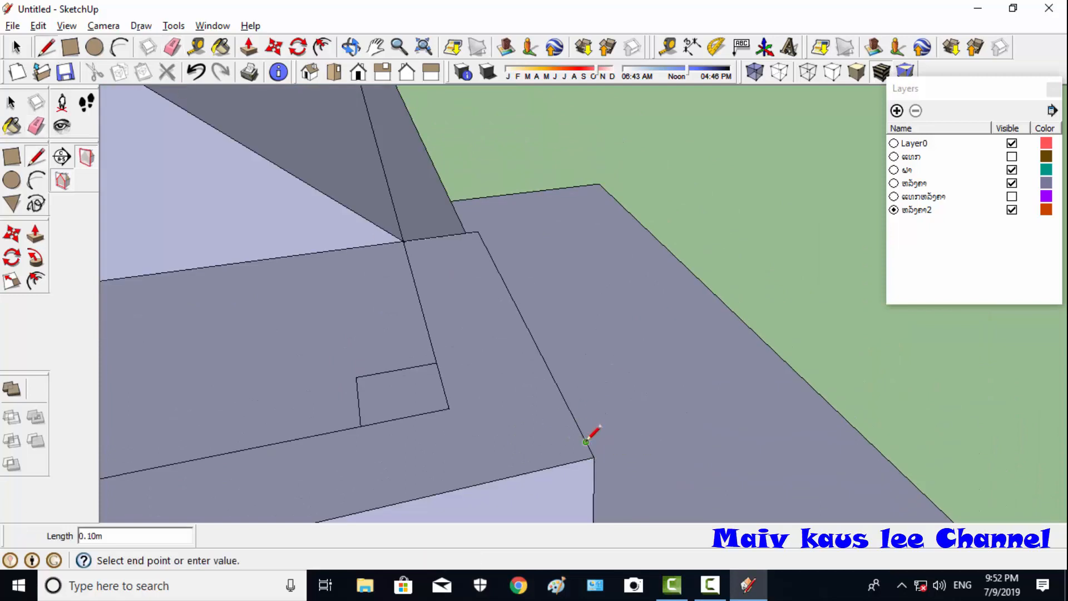
pyautogui.click(478, 231)
# - Draw the inset line along the porch roof's front edge between the two end lines to complete the border strip
pyautogui.scroll(-3, 602, 333)
pyautogui.scroll(-3, 212, 456)
pyautogui.scroll(4, 216, 456)
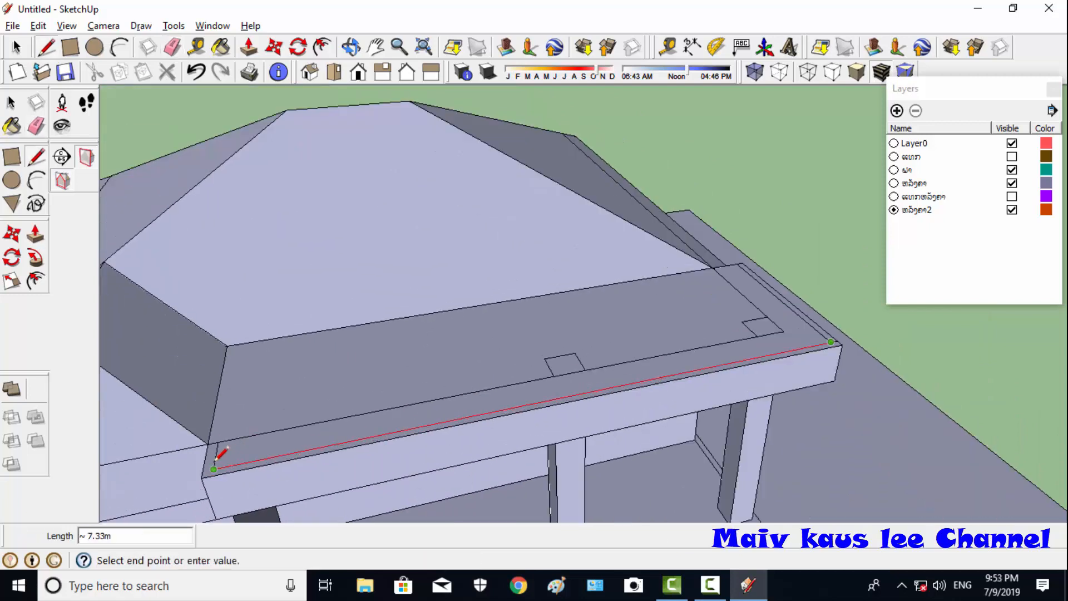
pyautogui.click(215, 457)
pyautogui.scroll(-2, 216, 456)
pyautogui.scroll(5, 590, 395)
pyautogui.click(172, 48)
pyautogui.scroll(-7, 504, 274)
pyautogui.scroll(4, 276, 284)
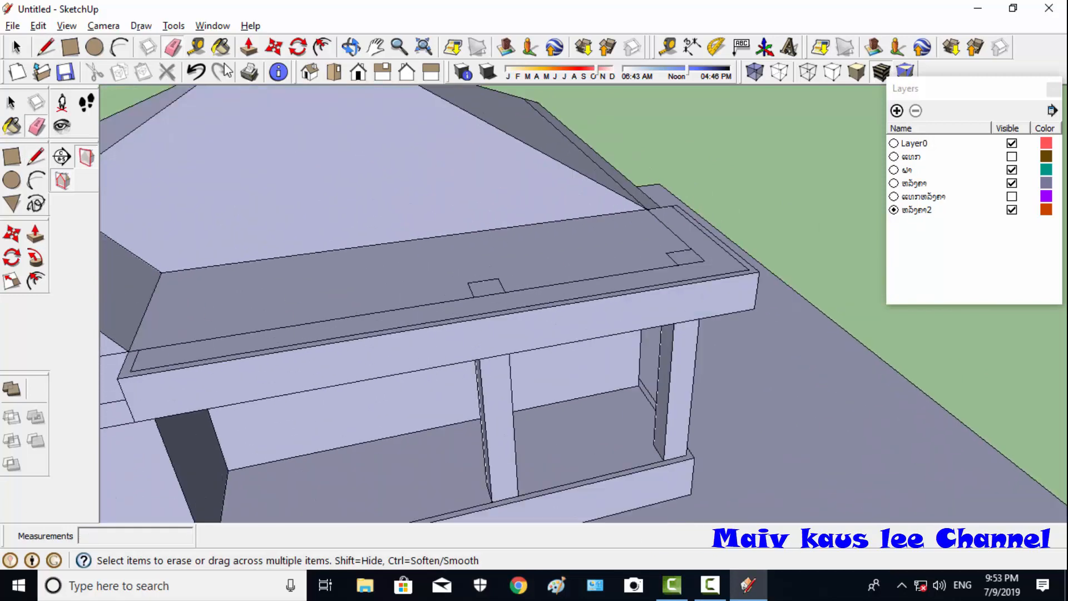
# - Push/Pull the border strip around the porch roof up 0.1 m to form a raised rim
pyautogui.click(36, 234)
pyautogui.click(133, 376)
pyautogui.write('0.1')
pyautogui.press('Return')
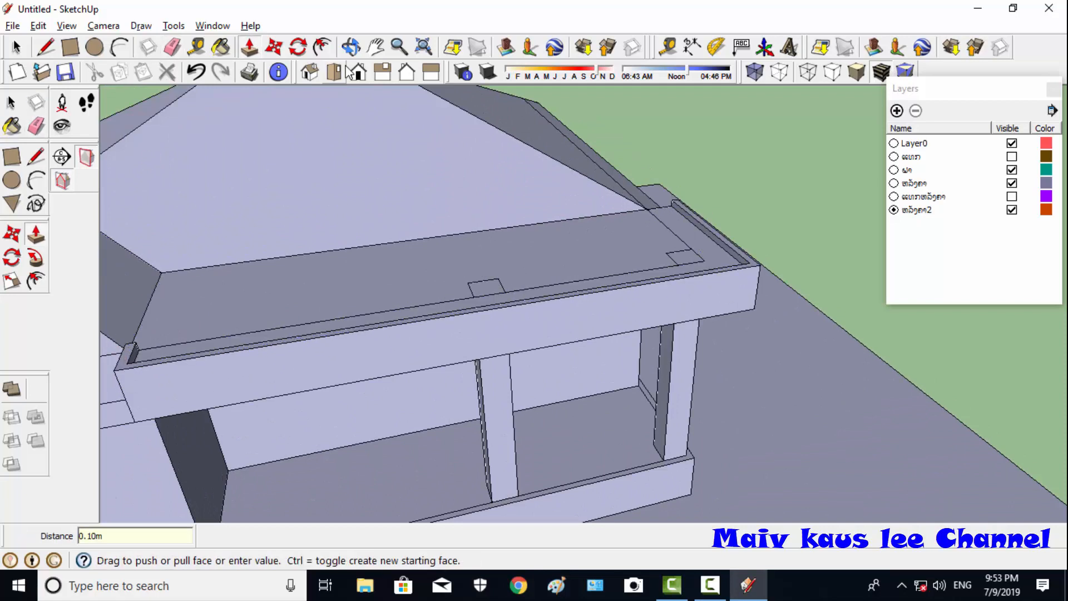
# - Erase the leftover seams on the porch fascia and soffit beside the projecting room
pyautogui.click(352, 47)
pyautogui.moveTo(768, 317); pyautogui.dragTo(553, 303)
pyautogui.moveTo(553, 302); pyautogui.dragTo(751, 231, button='middle')
pyautogui.moveTo(345, 318); pyautogui.dragTo(573, 320, button='middle')
pyautogui.scroll(3, 448, 283)
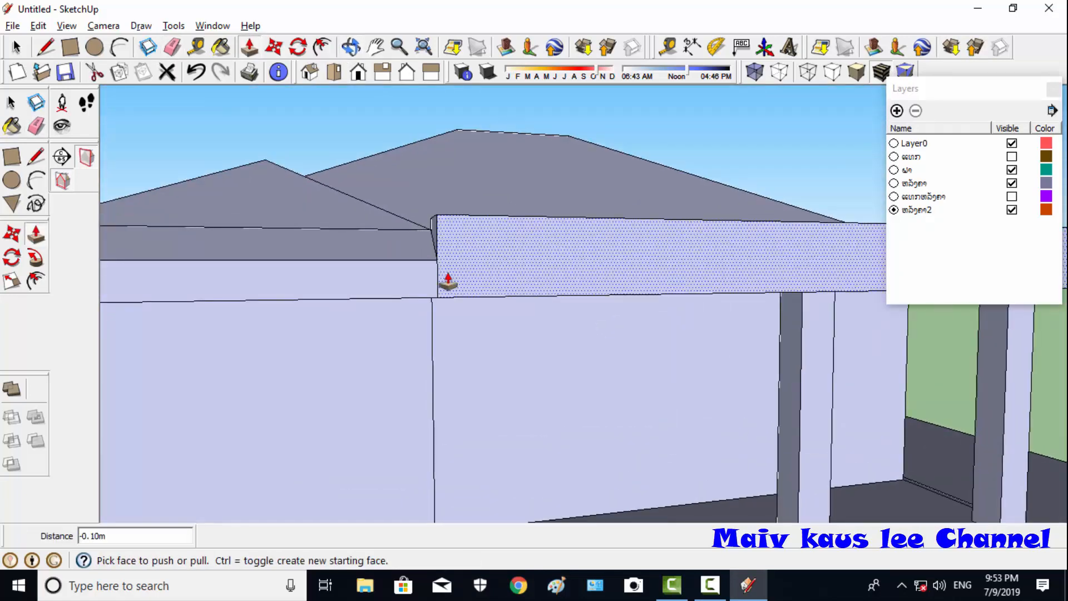
pyautogui.moveTo(446, 290); pyautogui.dragTo(259, 106, button='middle')
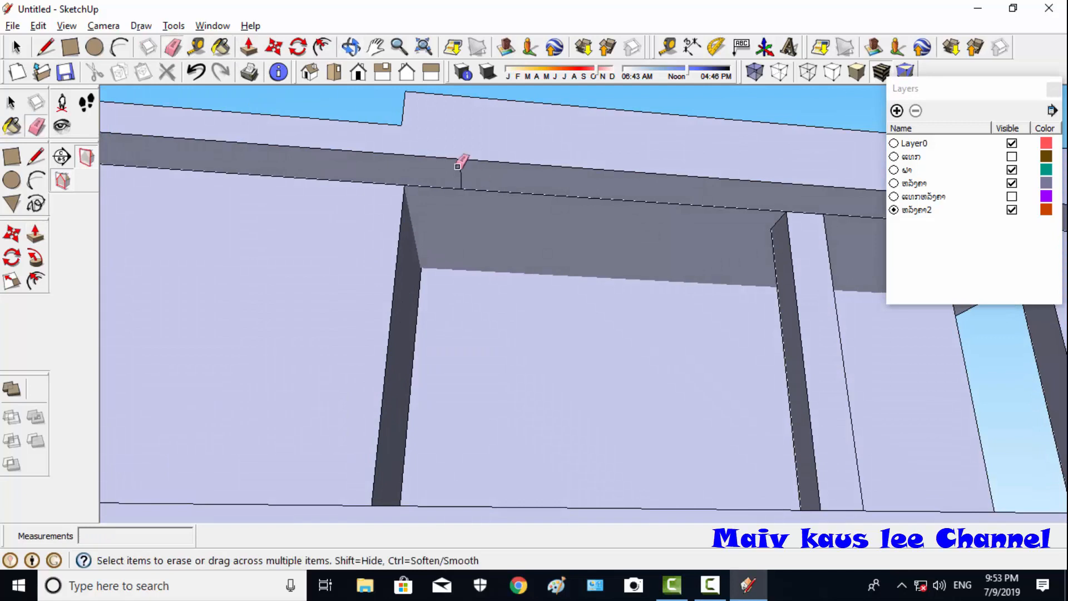
pyautogui.scroll(-5, 398, 239)
# - Erase the leftover seam on the soffit at the porch's other end
pyautogui.moveTo(399, 239); pyautogui.dragTo(436, 152, button='middle')
pyautogui.scroll(5, 512, 222)
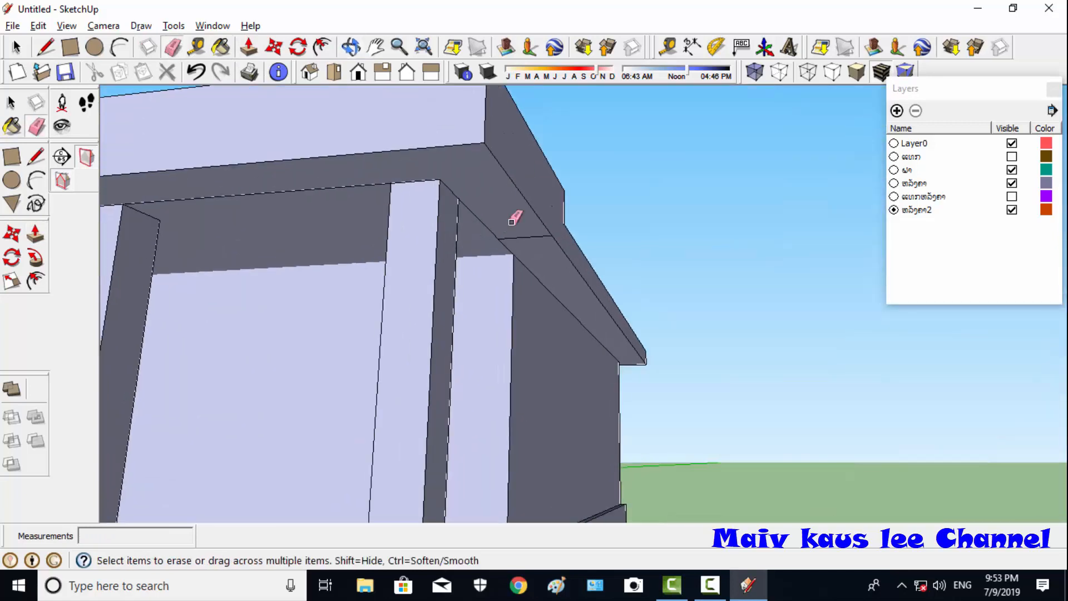
pyautogui.scroll(-5, 511, 221)
pyautogui.moveTo(511, 221); pyautogui.dragTo(618, 532, button='middle')
pyautogui.scroll(-5, 355, 365)
pyautogui.moveTo(677, 516); pyautogui.dragTo(545, 348, button='middle')
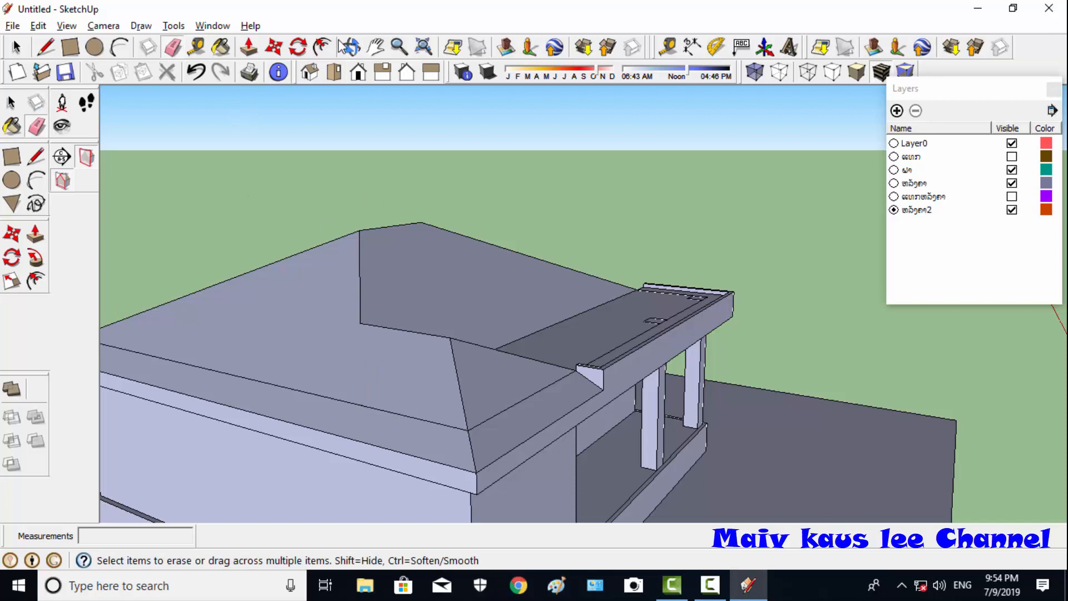
# - Make the wall layer ຝາ the active layer and check the ຫລັງຄາ2 layer by hiding and showing it again
pyautogui.moveTo(452, 145); pyautogui.dragTo(530, 301, button='middle')
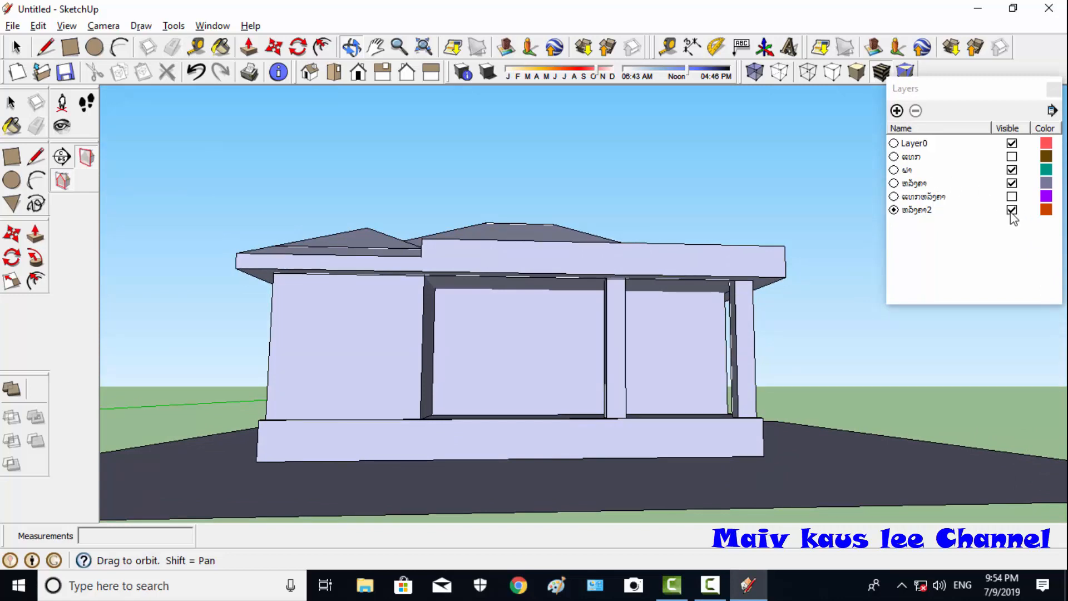
pyautogui.click(894, 170)
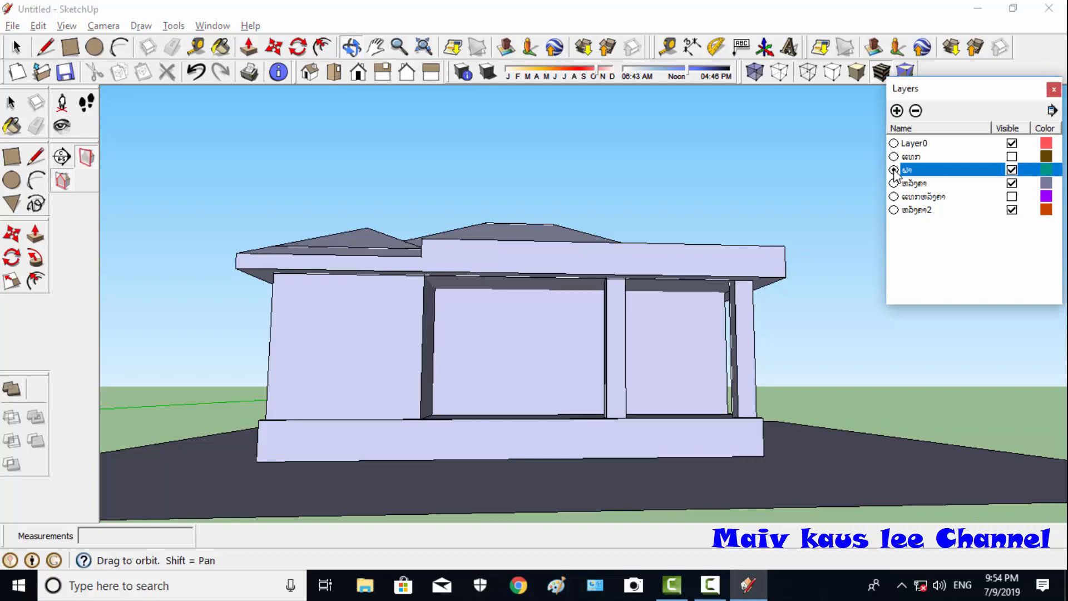
pyautogui.click(1013, 210)
pyautogui.moveTo(484, 172); pyautogui.dragTo(480, 346)
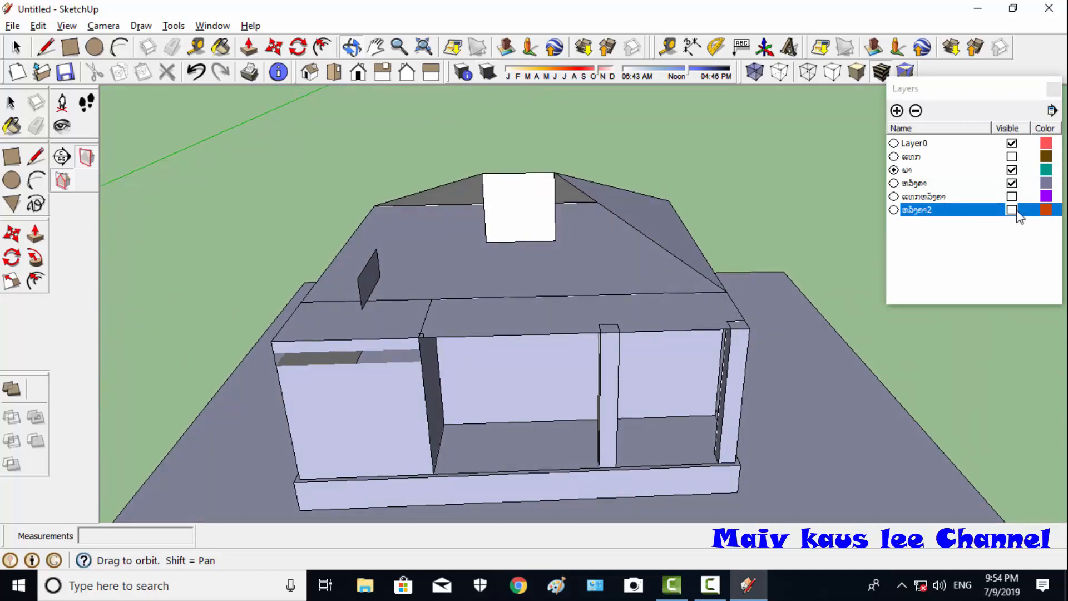
pyautogui.click(1012, 210)
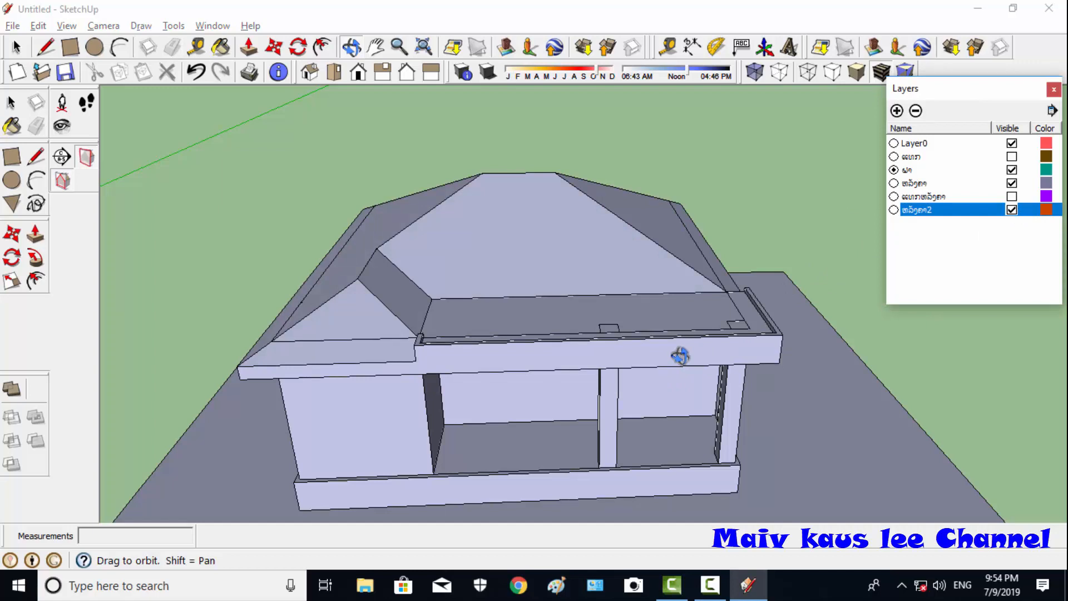
# - Draw a 0.6 m line along the base edge of the porch's back wall, starting at its midpoint
pyautogui.scroll(1, 592, 383)
pyautogui.moveTo(630, 395); pyautogui.dragTo(622, 294)
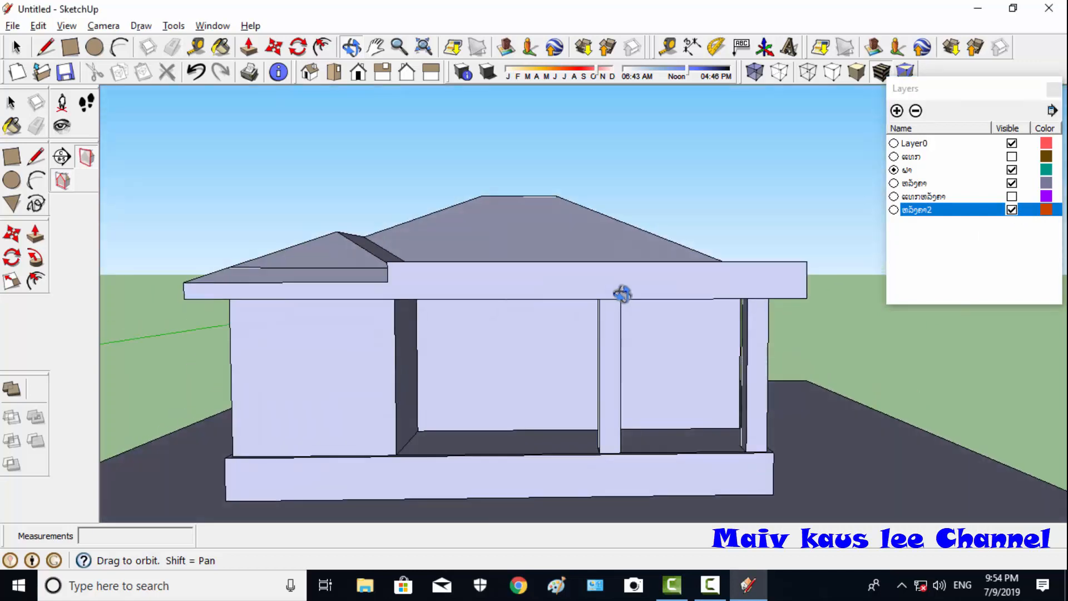
pyautogui.scroll(5, 586, 335)
pyautogui.scroll(4, 487, 471)
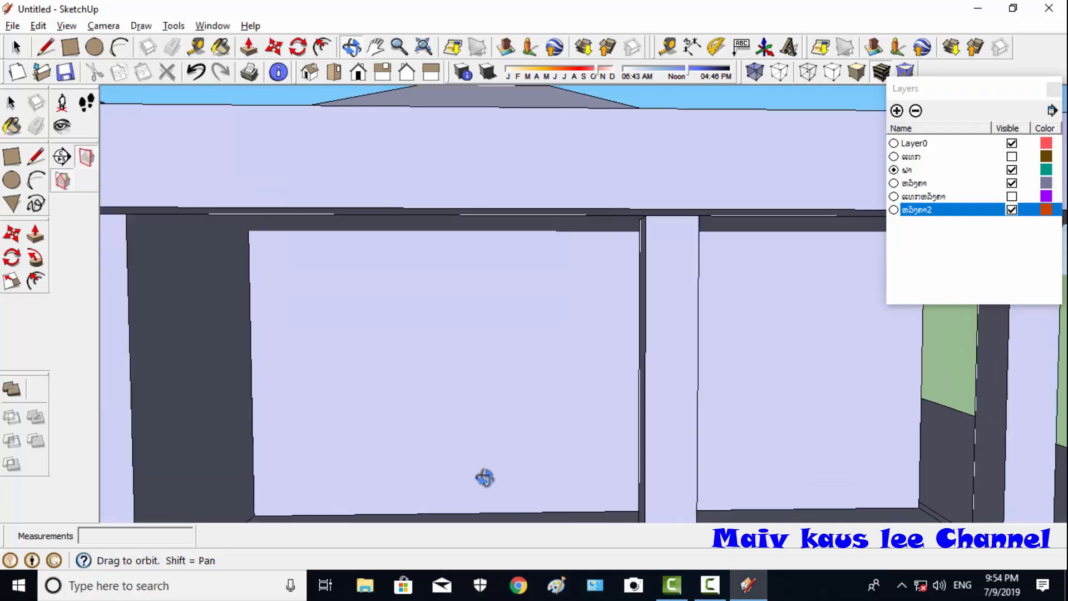
pyautogui.moveTo(400, 371)
pyautogui.mouseDown()
pyautogui.moveTo(399, 382)
pyautogui.moveTo(392, 356)
pyautogui.moveTo(408, 357)
pyautogui.mouseUp()
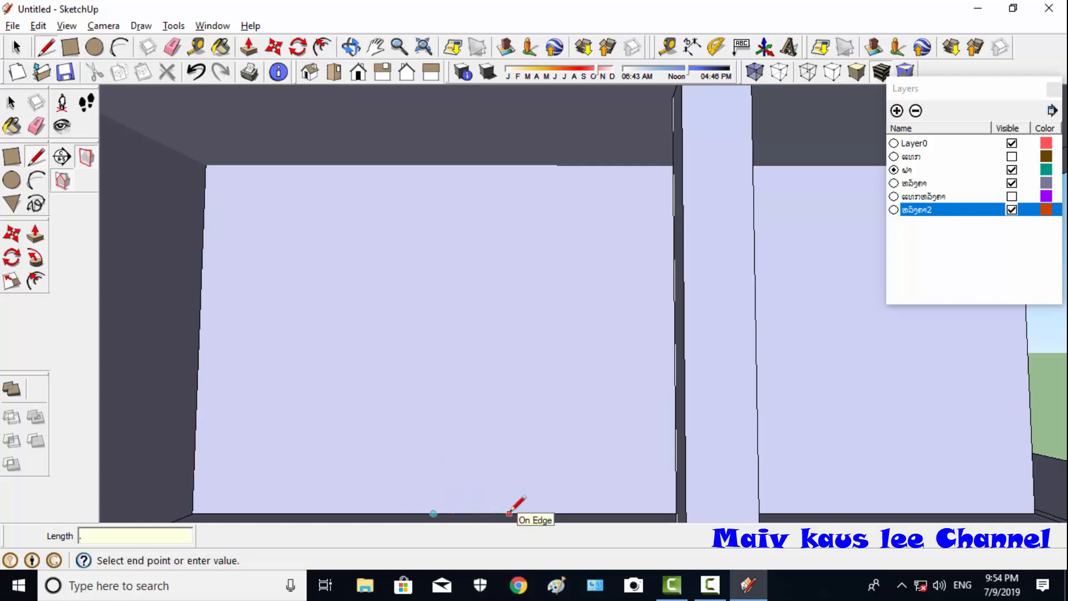
pyautogui.press('Return')
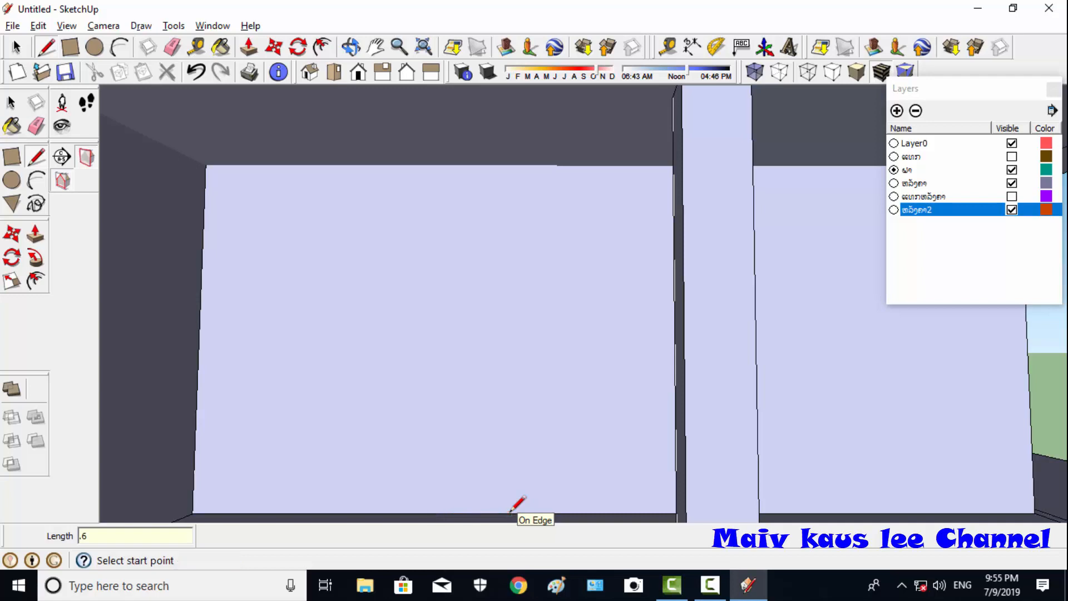
pyautogui.click(434, 513)
pyautogui.click(505, 513)
# - Draw a door outline 2 m high and 1.2 m wide on the porch's back wall, closing it down to the base edge
pyautogui.click(505, 513)
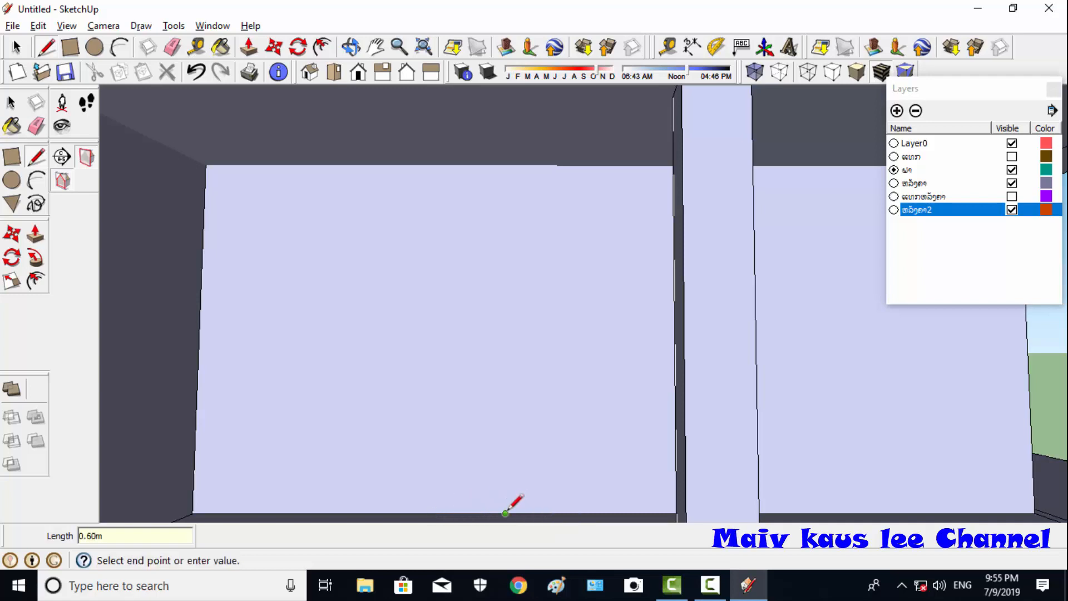
pyautogui.write('2')
pyautogui.press('Return')
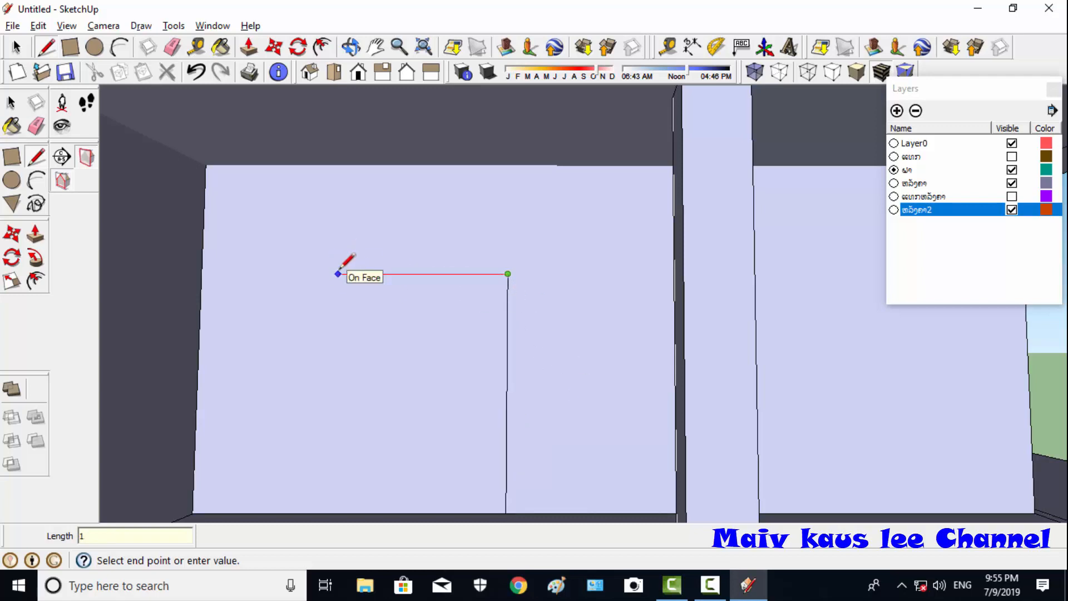
pyautogui.write('1.2')
pyautogui.press('Return')
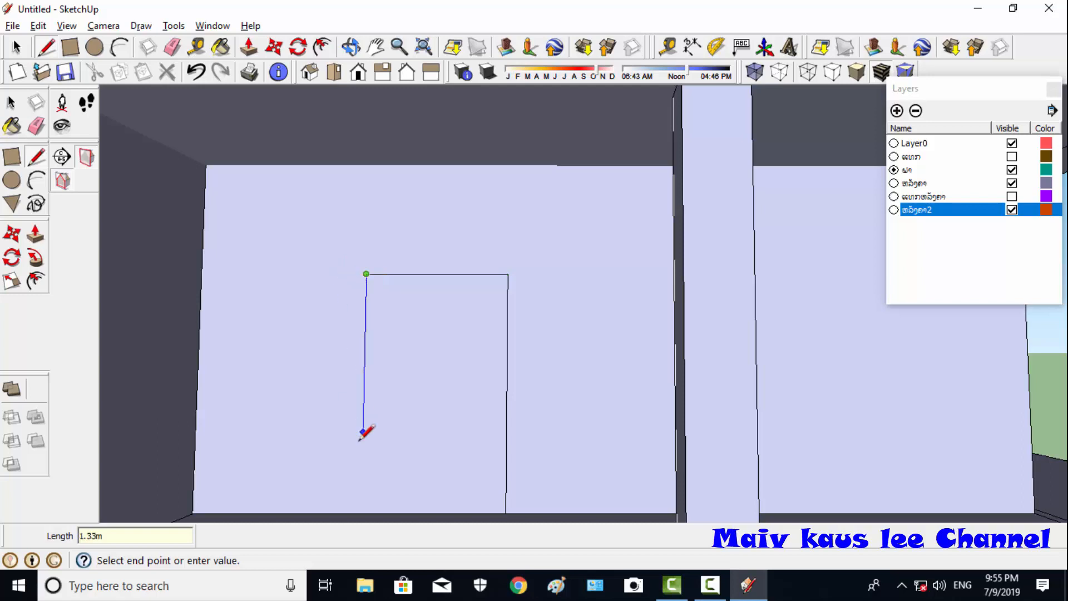
pyautogui.click(359, 512)
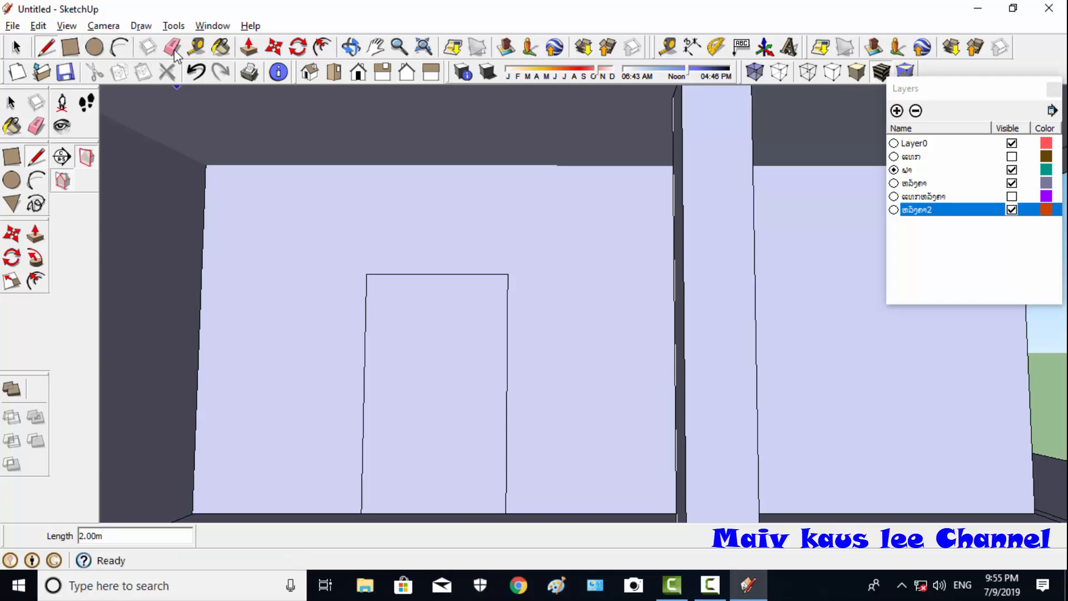
# - Offset the door outline outward to form a narrow door frame around it
pyautogui.click(322, 47)
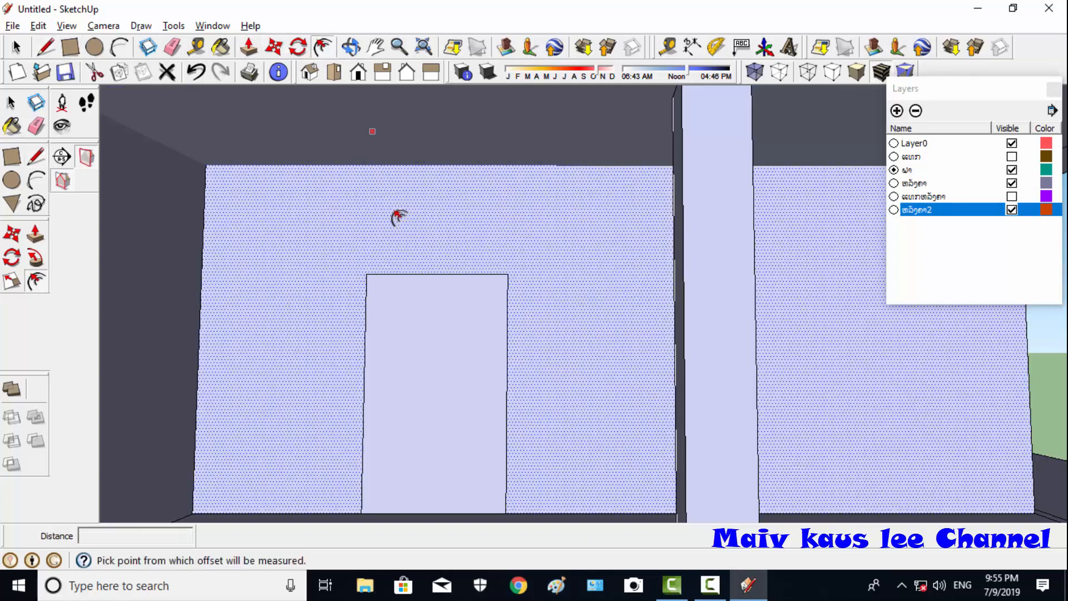
pyautogui.click(381, 281)
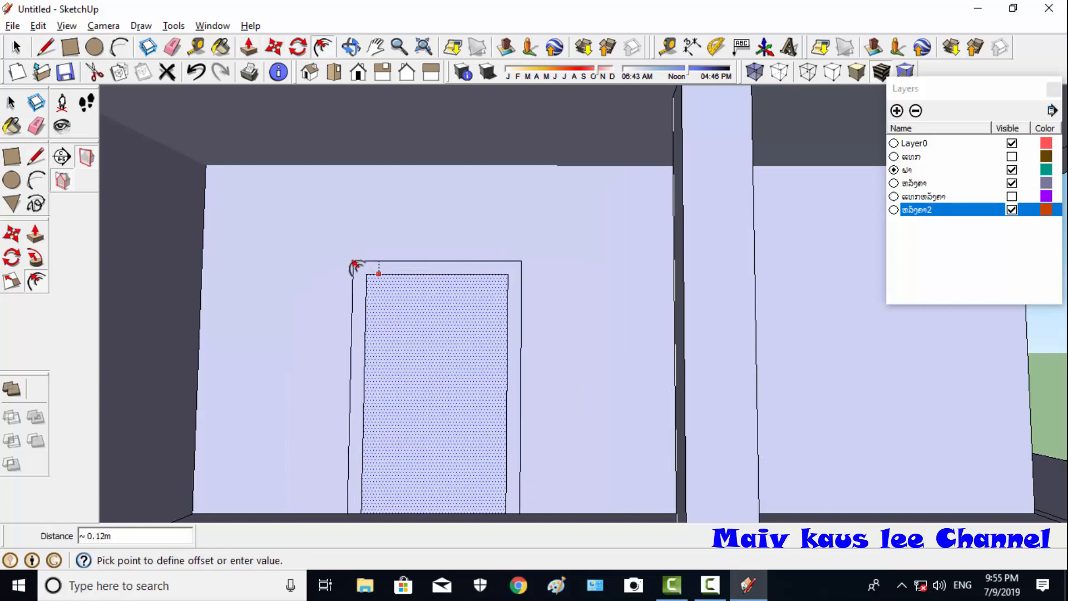
pyautogui.click(355, 264)
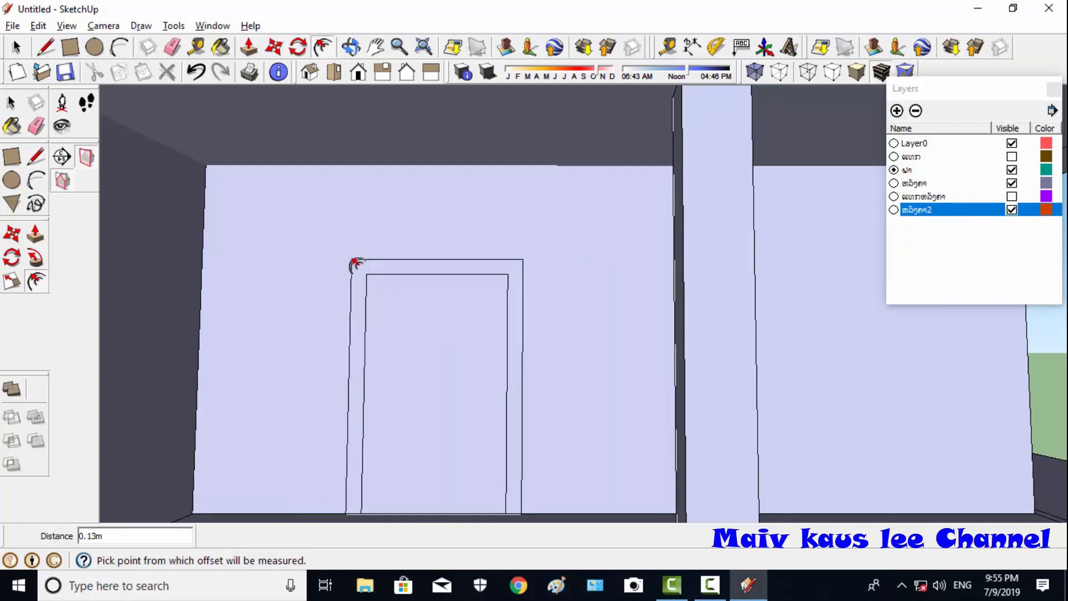
pyautogui.press('Return')
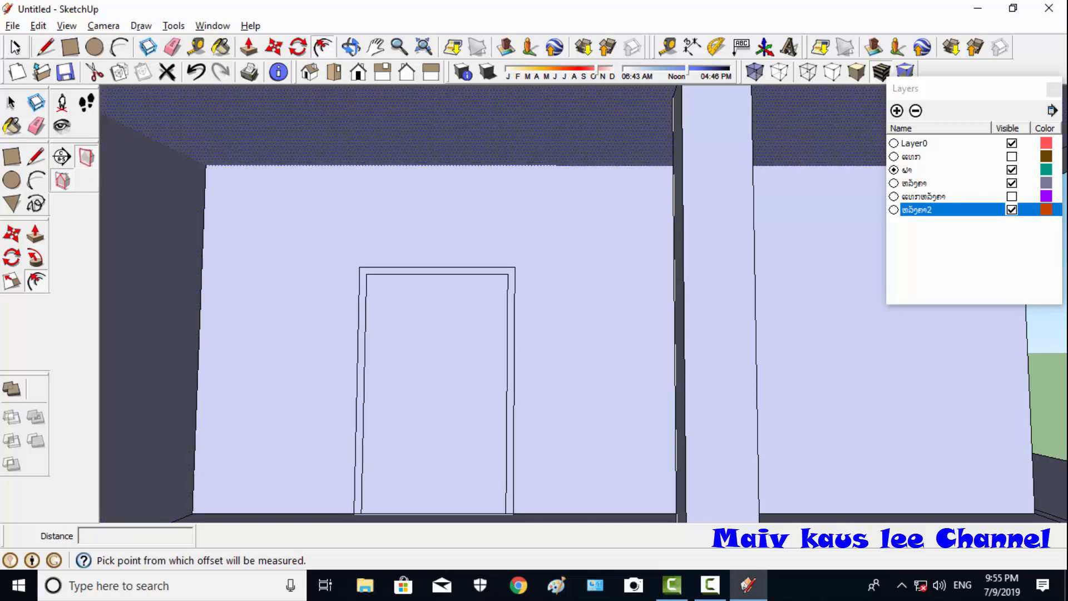
# - Draw a vertical line from the midpoint of the door's top edge to its base to divide it into two leaves
pyautogui.click(45, 47)
pyautogui.click(437, 274)
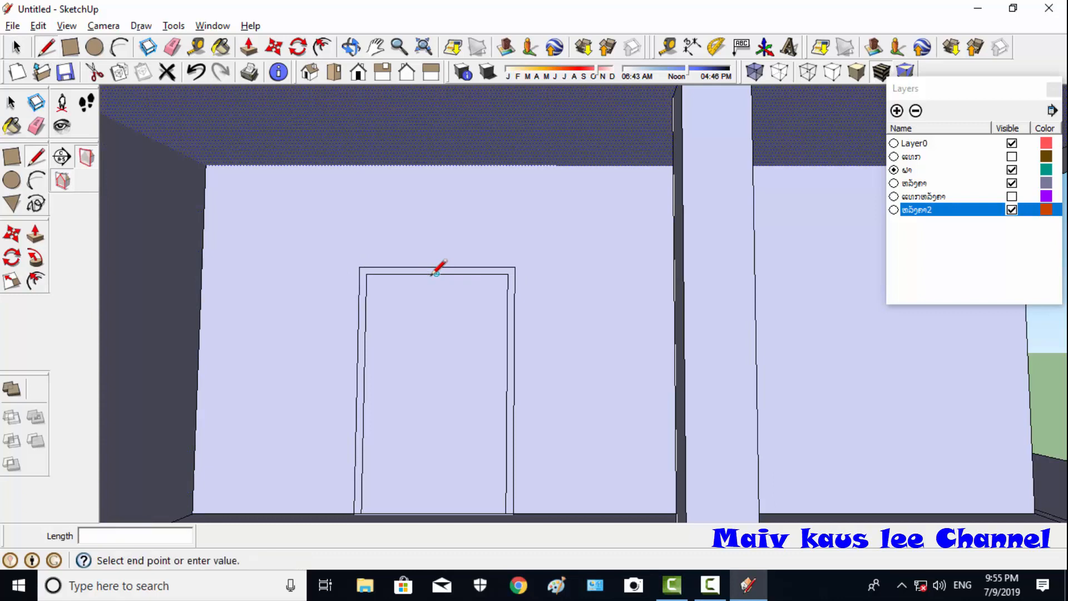
pyautogui.click(434, 513)
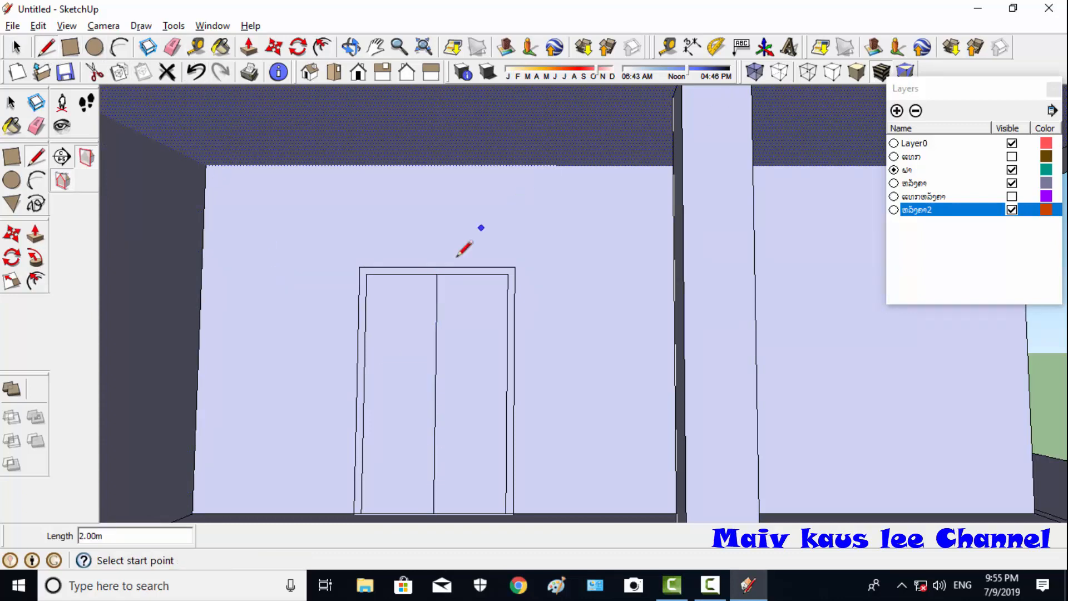
pyautogui.click(14, 46)
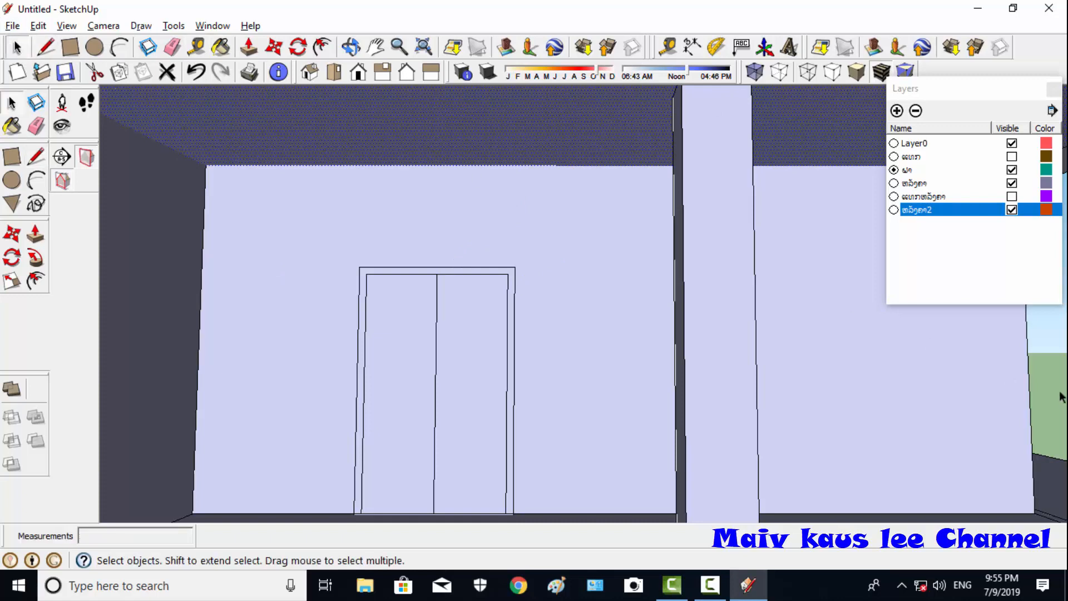
# - Offset the edges of both door leaves inward by 0.1 m to form an inset panel in each
pyautogui.click(322, 46)
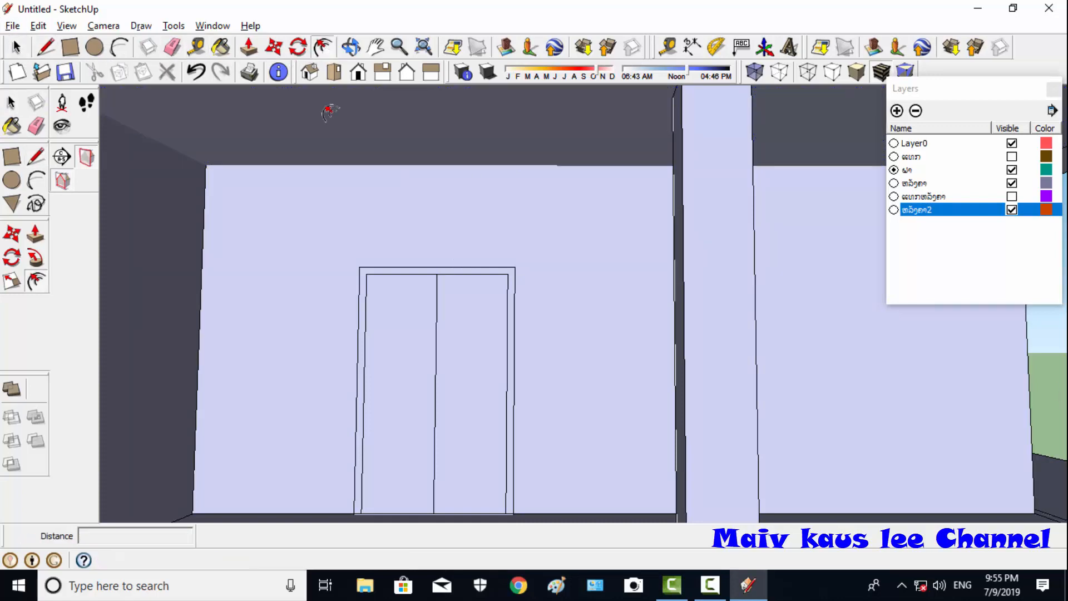
pyautogui.click(370, 282)
pyautogui.click(380, 288)
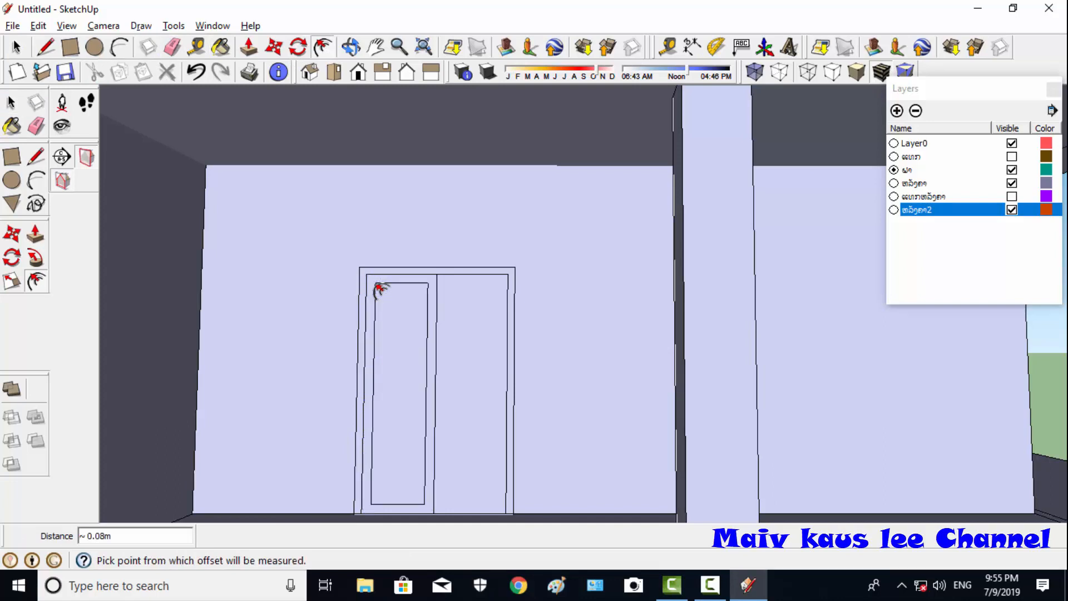
pyautogui.write('.1')
pyautogui.press('Return')
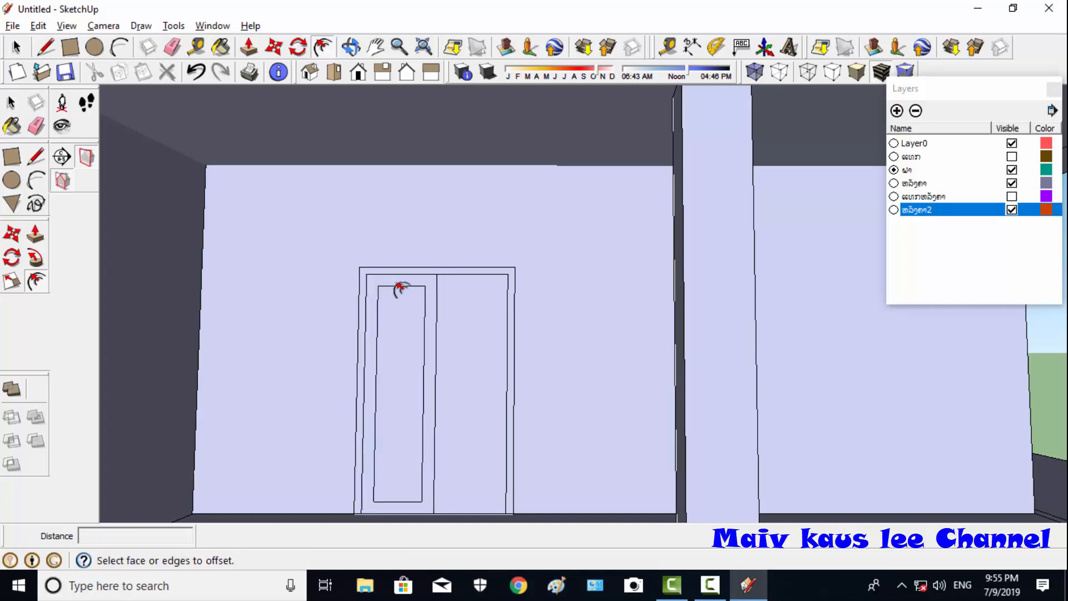
pyautogui.click(457, 290)
pyautogui.click(455, 295)
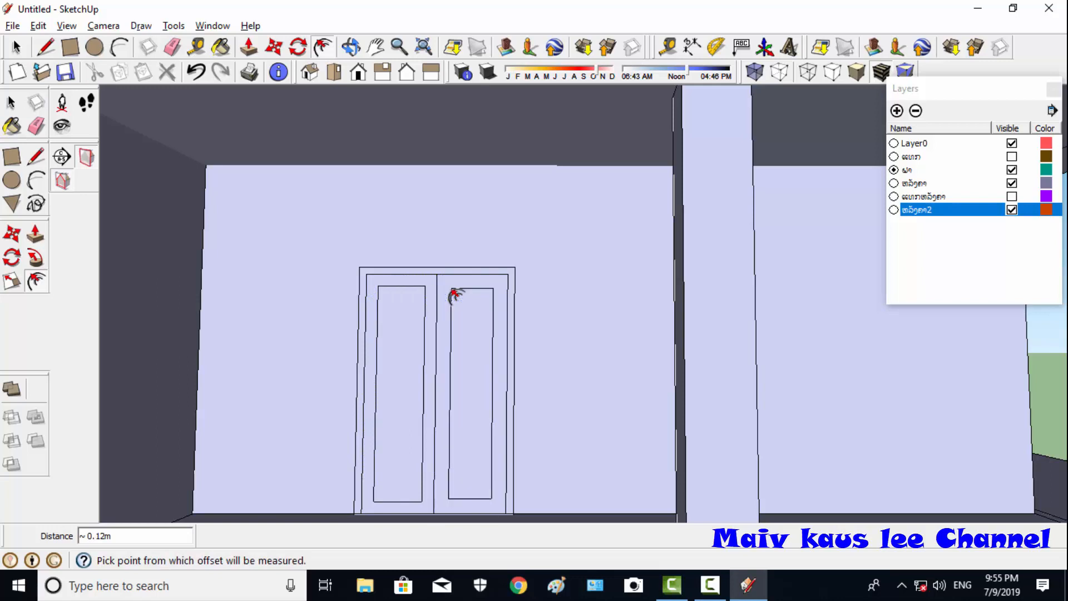
pyautogui.press('Return')
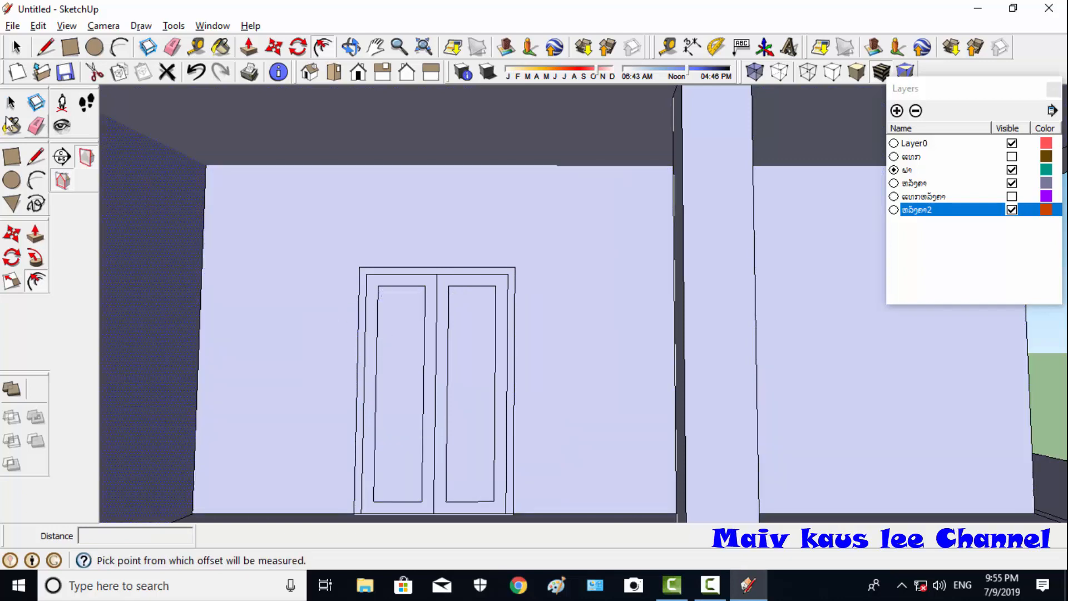
# - Draw a horizontal line across the middle of each leaf's inset panel to split it in half
pyautogui.click(46, 49)
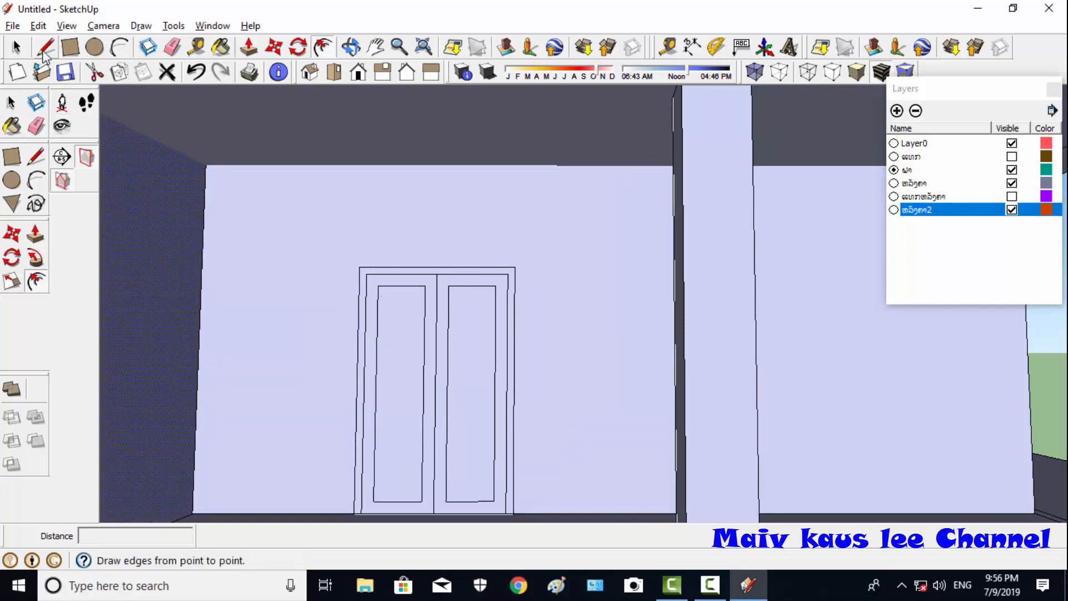
pyautogui.click(46, 49)
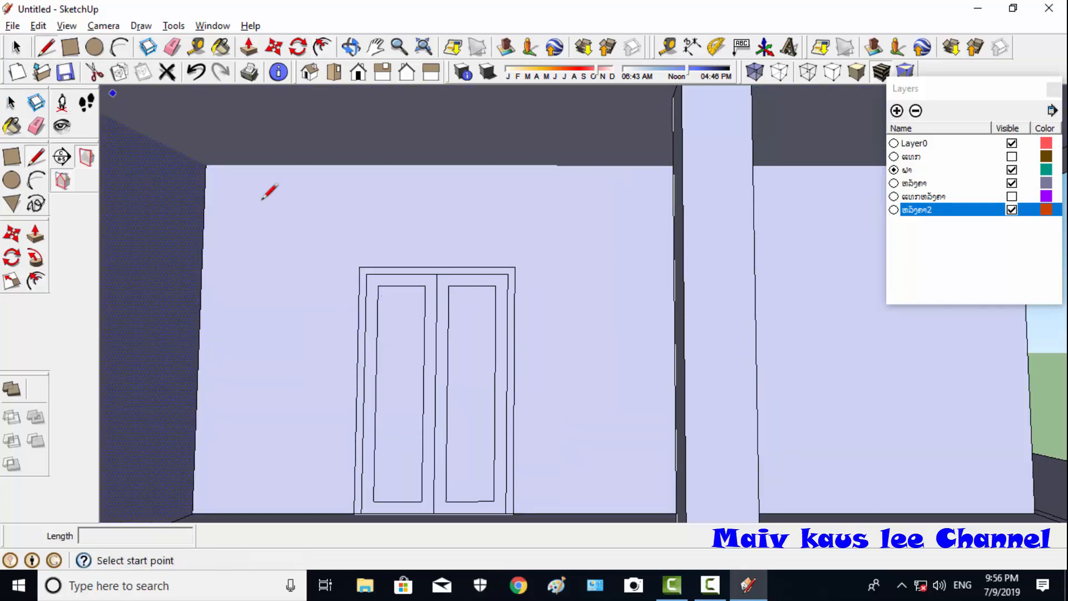
pyautogui.click(376, 392)
pyautogui.click(423, 392)
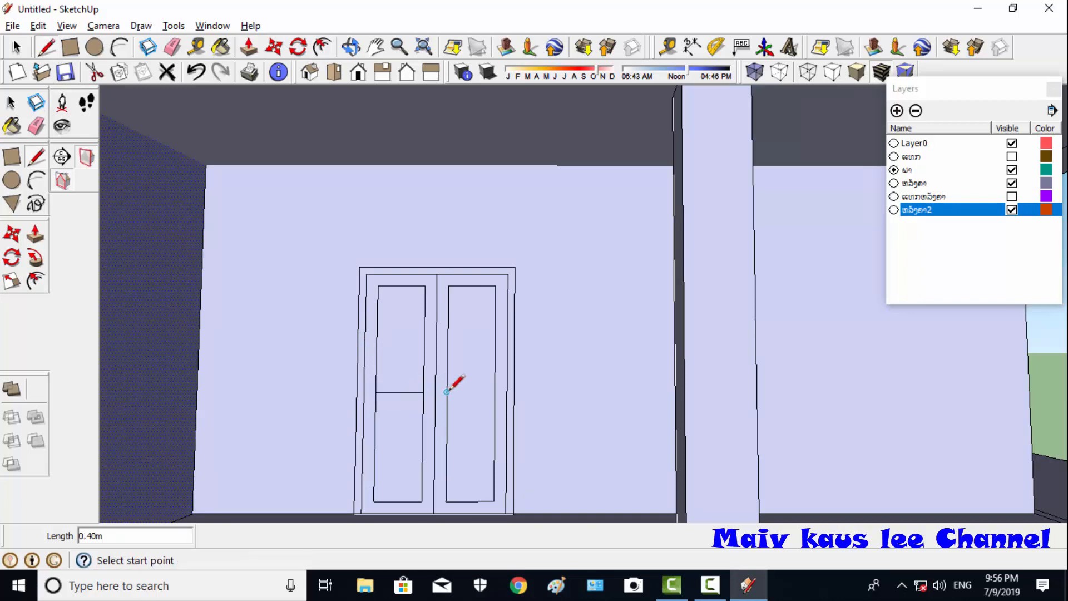
pyautogui.click(447, 392)
pyautogui.click(495, 392)
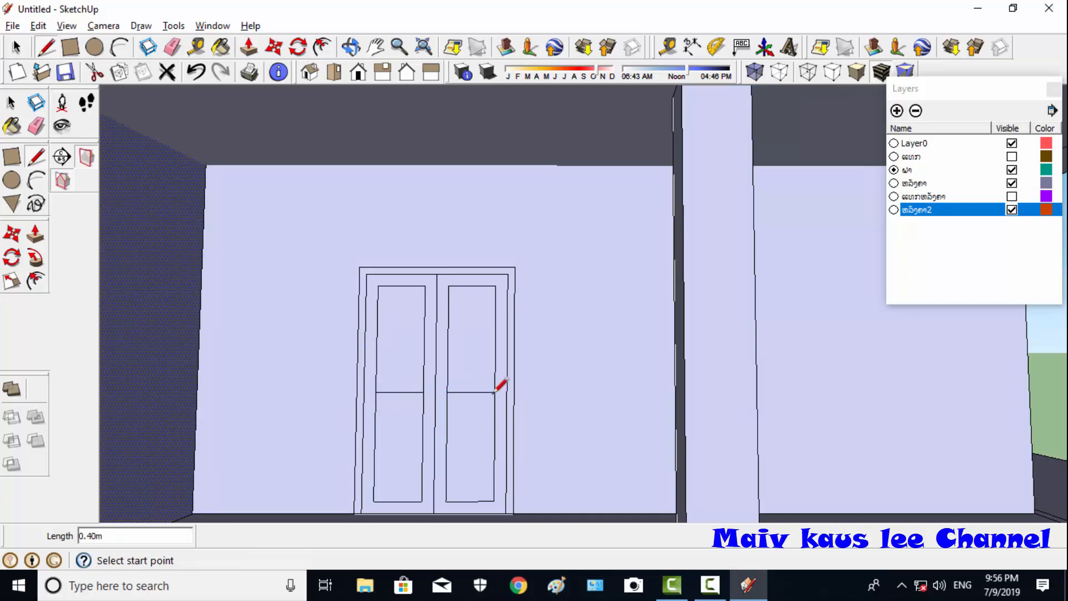
# - Draw horizontal lines across the midpoints of the upper and lower halves to give each door leaf four equal panels
pyautogui.click(448, 339)
pyautogui.click(495, 339)
pyautogui.click(446, 446)
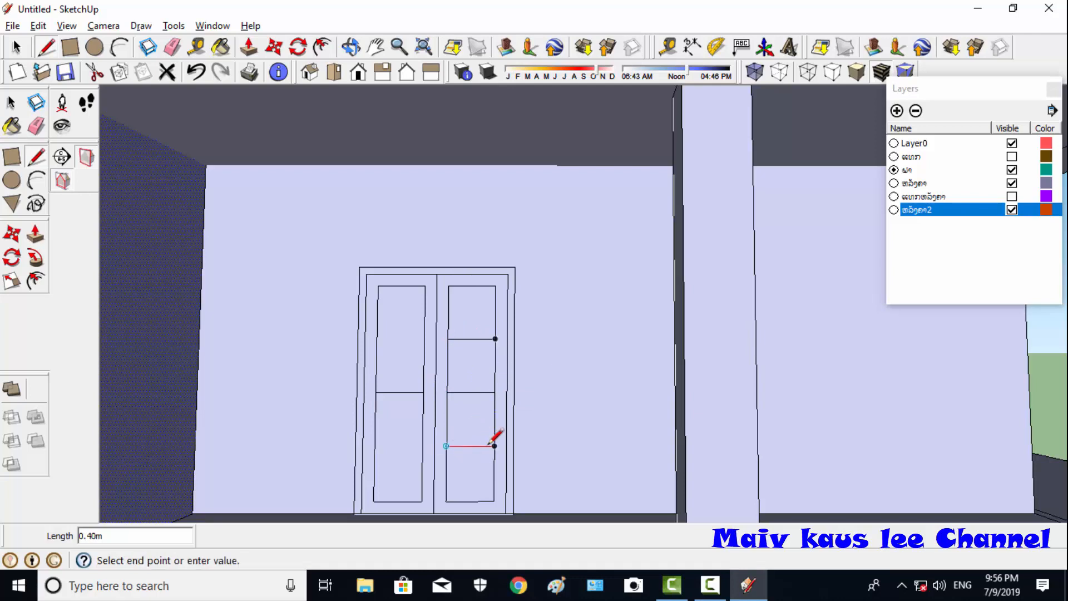
pyautogui.click(495, 446)
pyautogui.click(423, 447)
pyautogui.click(375, 447)
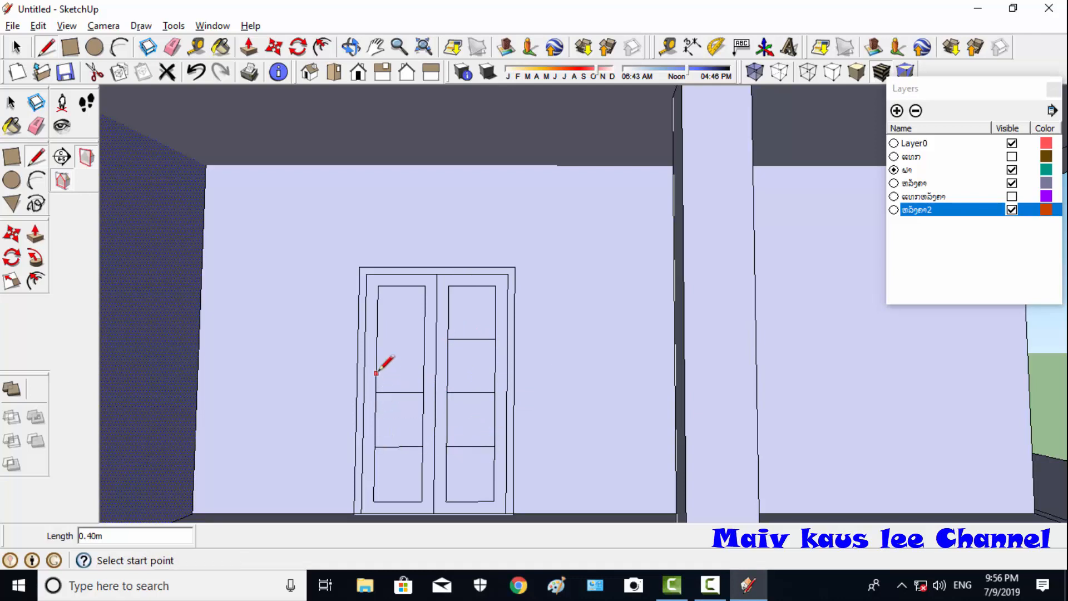
pyautogui.click(377, 339)
pyautogui.click(424, 339)
# - Offset the edges of the two upper panels in the door's left leaf inward by 0.05 m
pyautogui.click(323, 47)
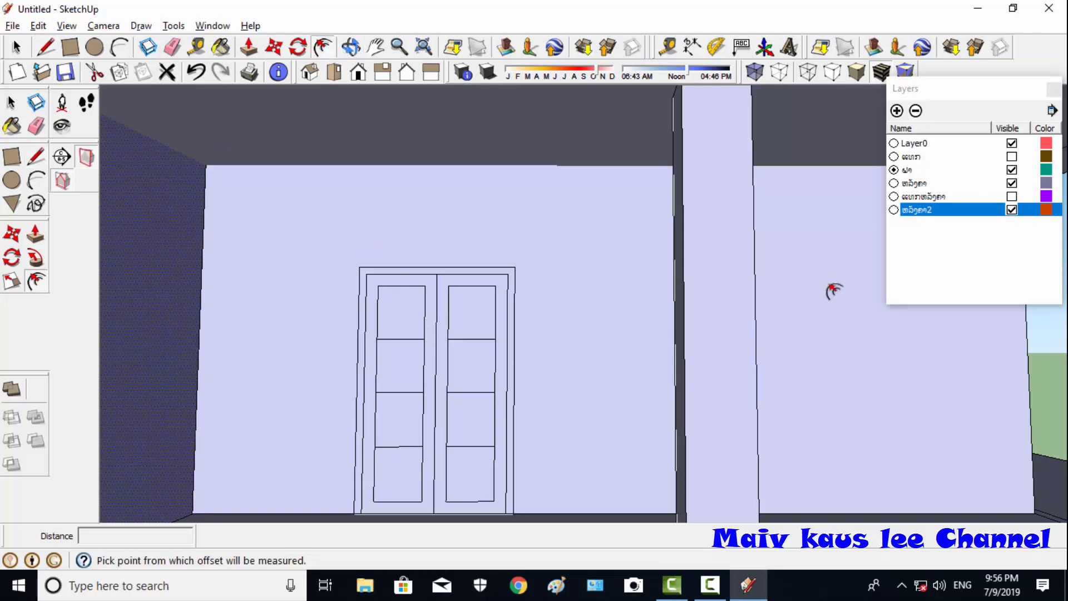
pyautogui.click(16, 48)
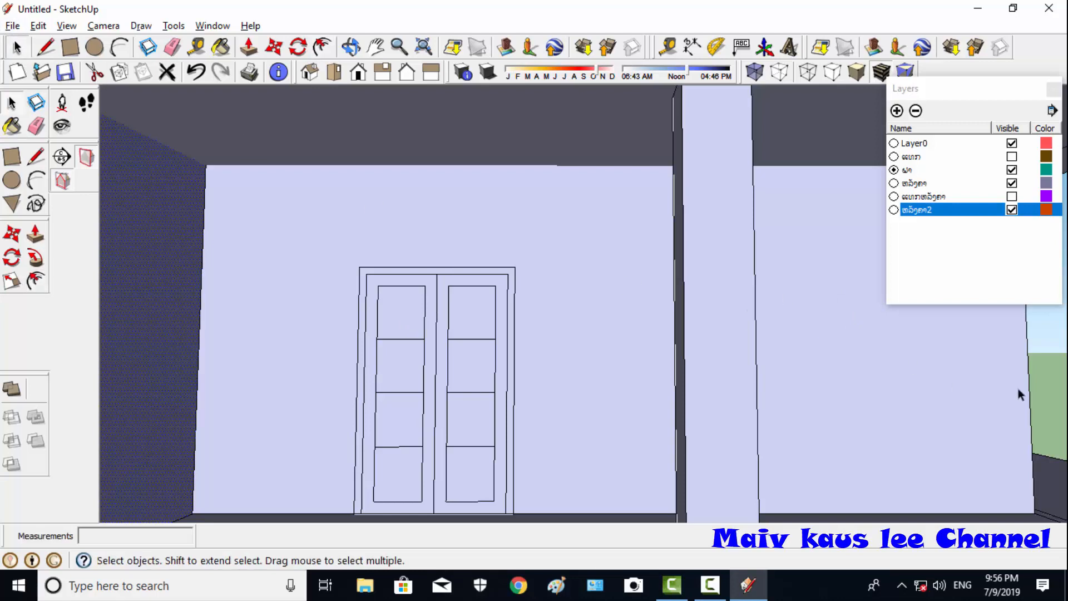
pyautogui.click(1059, 386)
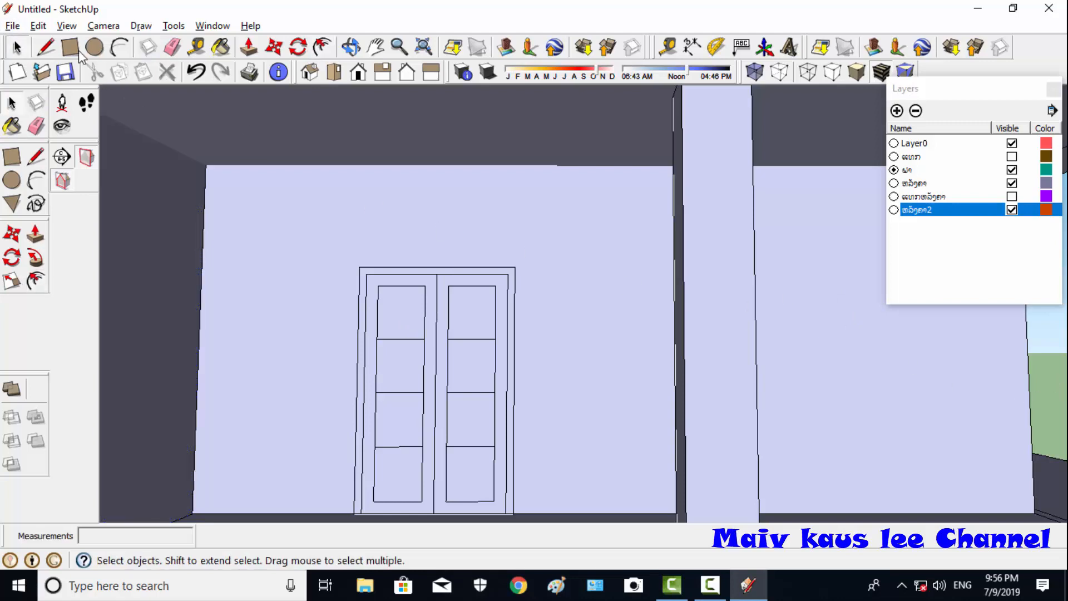
pyautogui.click(323, 47)
pyautogui.click(388, 286)
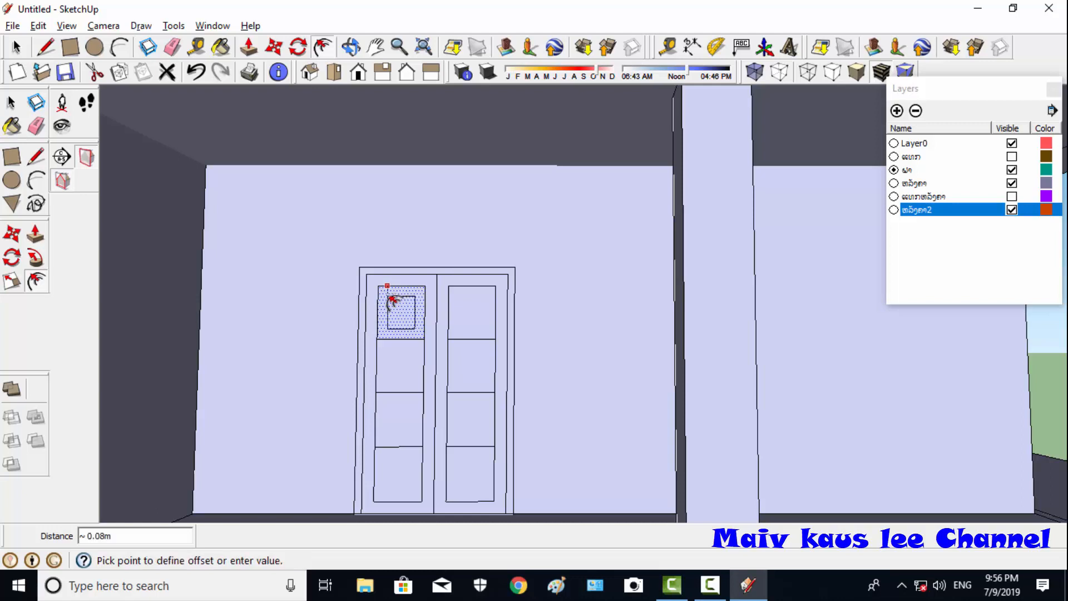
pyautogui.click(394, 304)
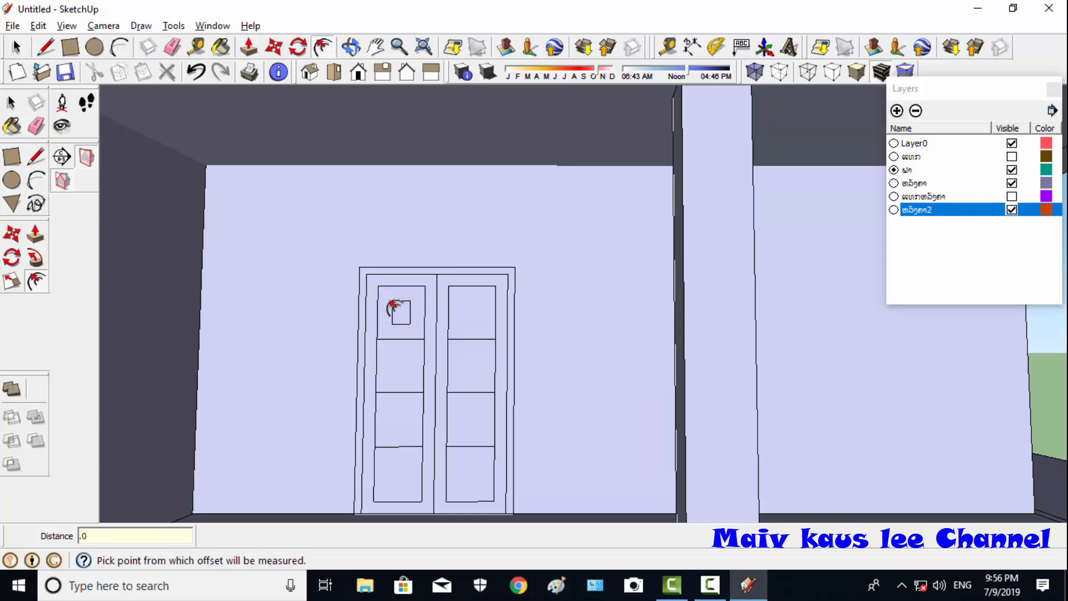
pyautogui.press('Return')
pyautogui.click(386, 358)
pyautogui.click(394, 359)
pyautogui.write('.0')
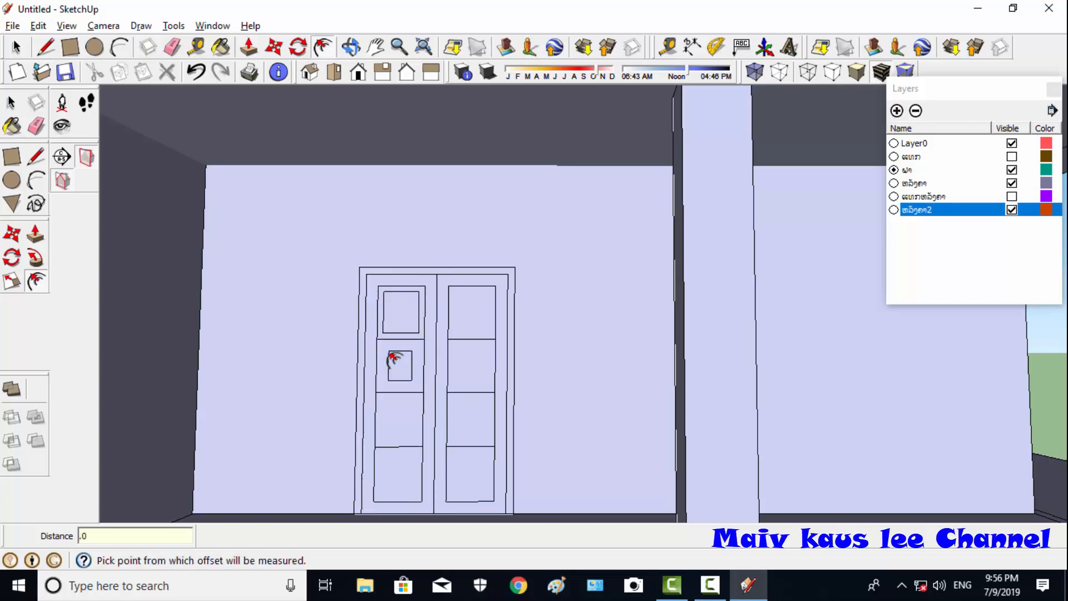
pyautogui.write('5')
pyautogui.press('Return')
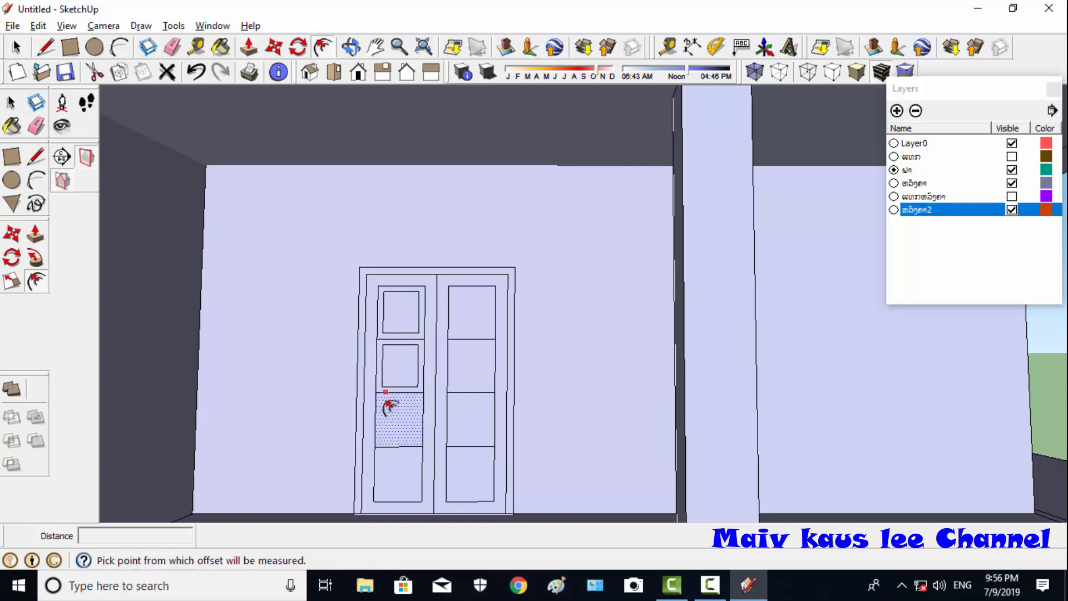
# - Offset the edges of the two lower panels in the door's left leaf inward by 0.05 m
pyautogui.click(387, 406)
pyautogui.click(390, 411)
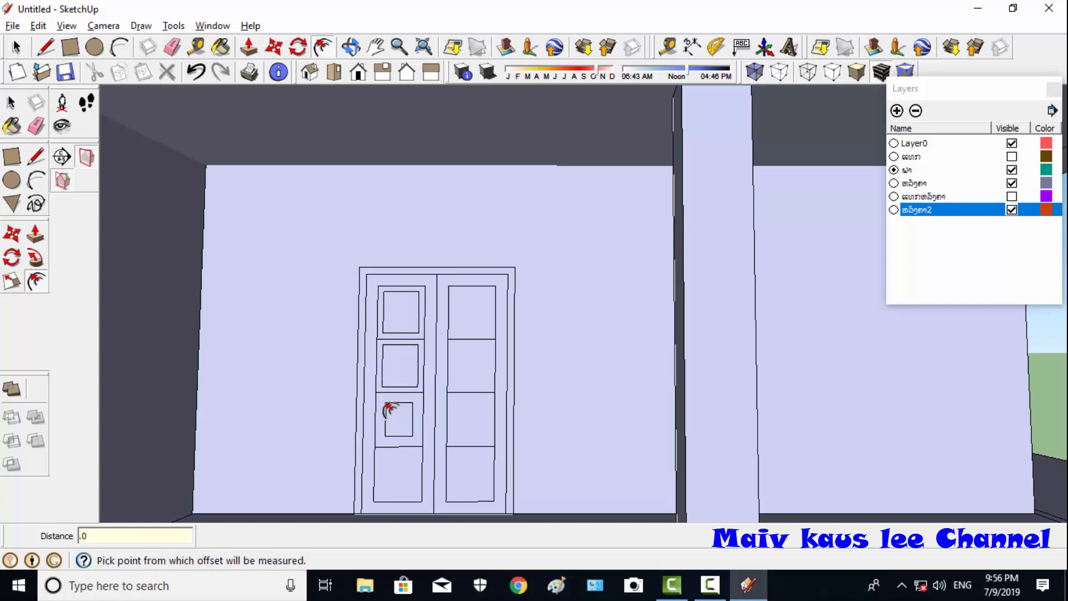
pyautogui.write('.05')
pyautogui.press('Return')
pyautogui.click(383, 454)
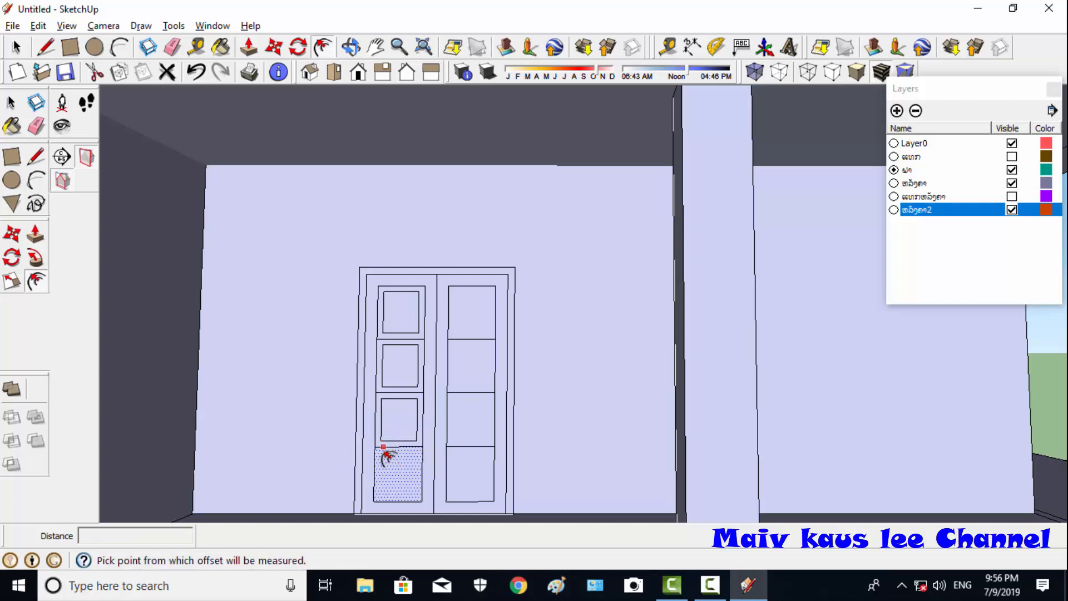
pyautogui.click(394, 467)
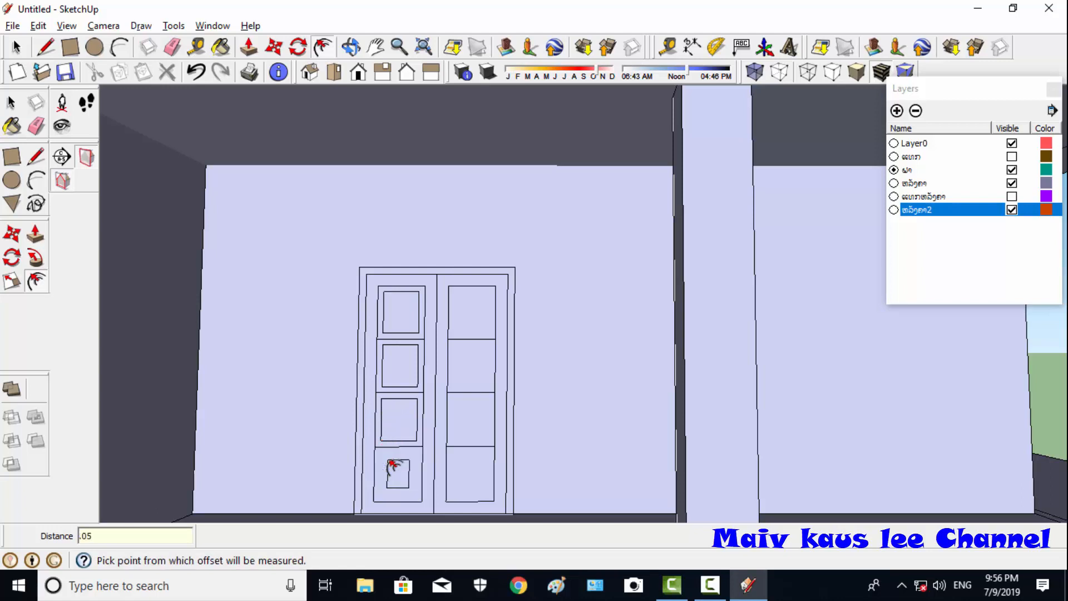
pyautogui.press('Return')
# - Offset the edges of the two upper panels in the door's right leaf inward by 0.05 m
pyautogui.click(455, 304)
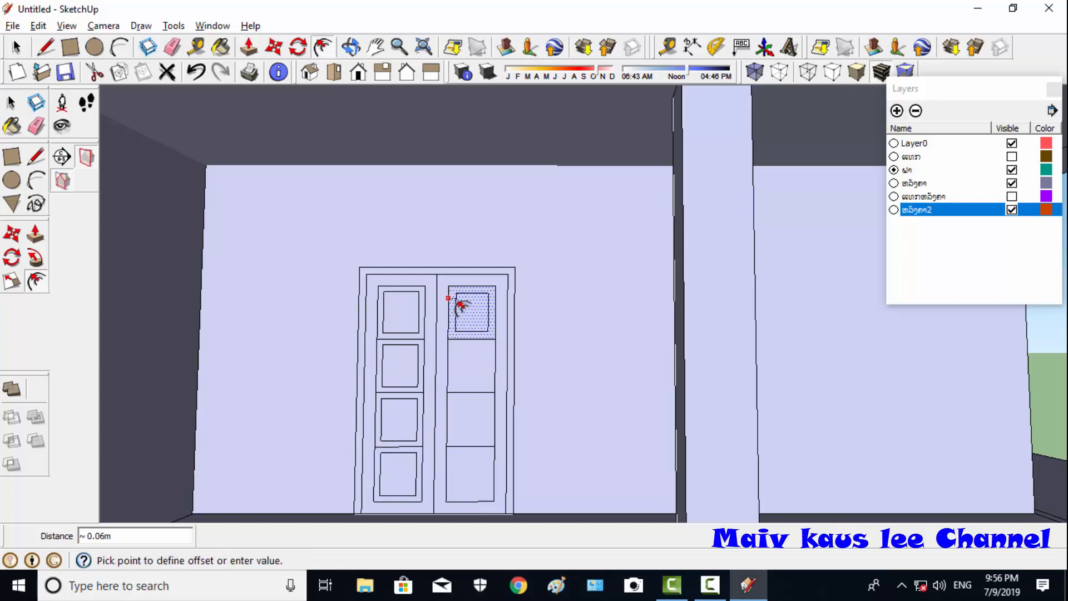
pyautogui.click(461, 305)
pyautogui.write('.05')
pyautogui.press('Return')
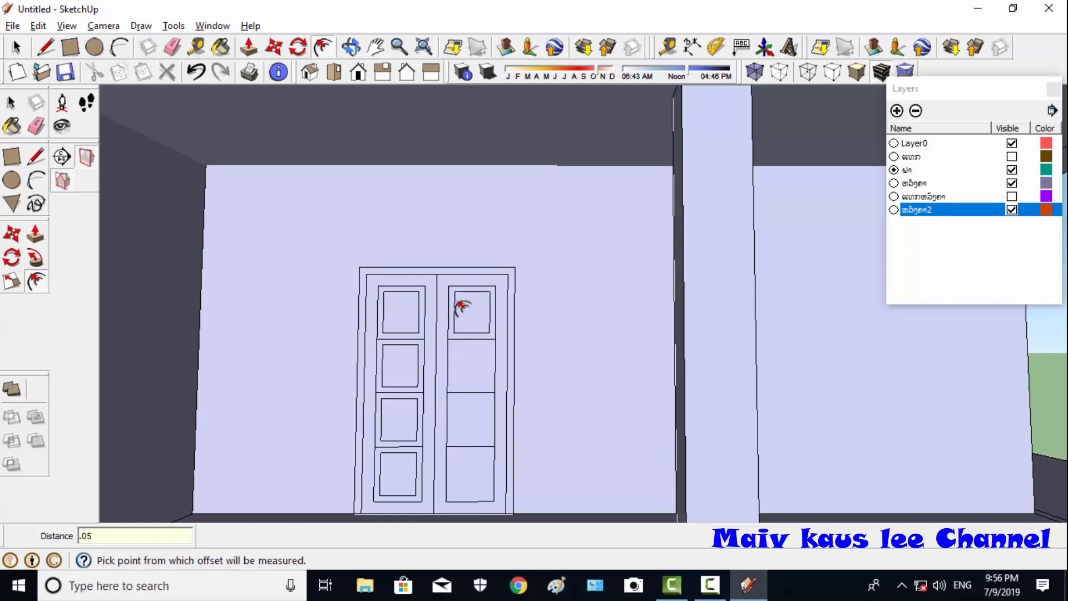
pyautogui.click(460, 352)
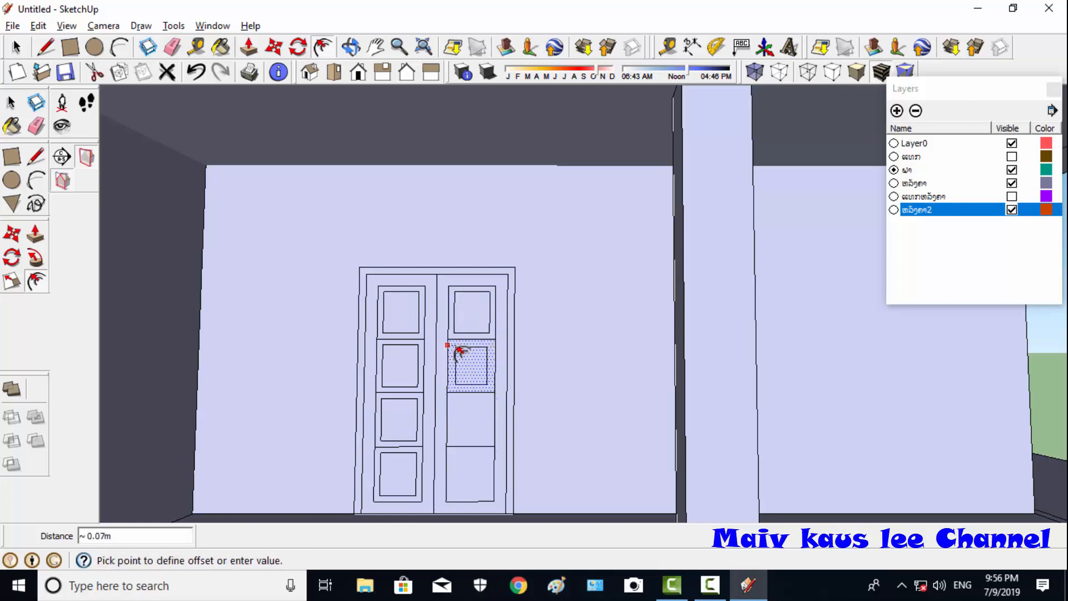
pyautogui.click(462, 351)
pyautogui.write('.05')
pyautogui.press('Return')
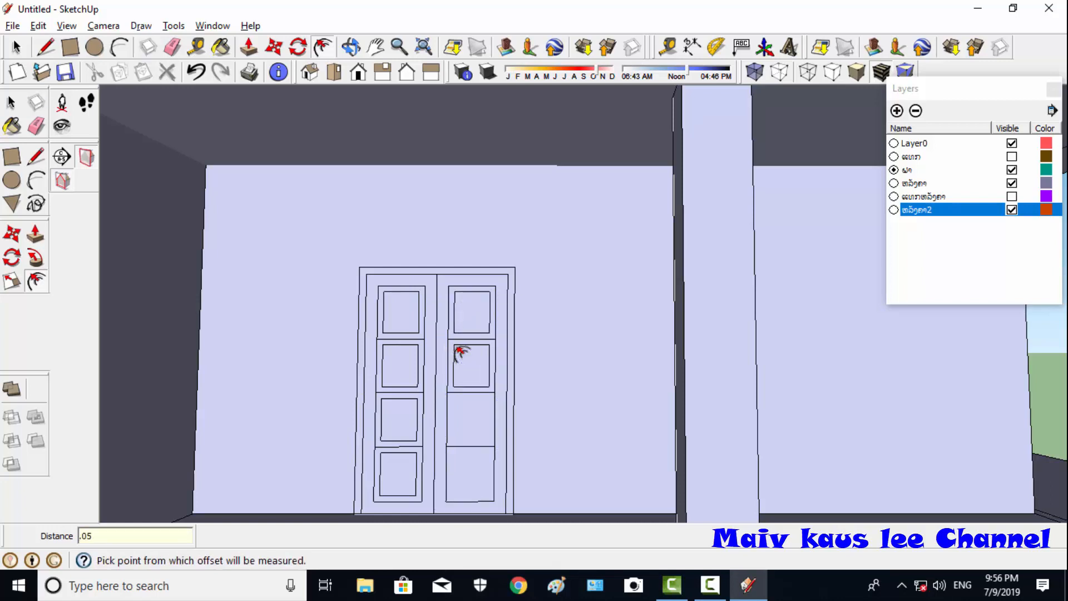
# - Offset the edges of the two lower panels in the door's right leaf inward by 0.05 m
pyautogui.click(461, 410)
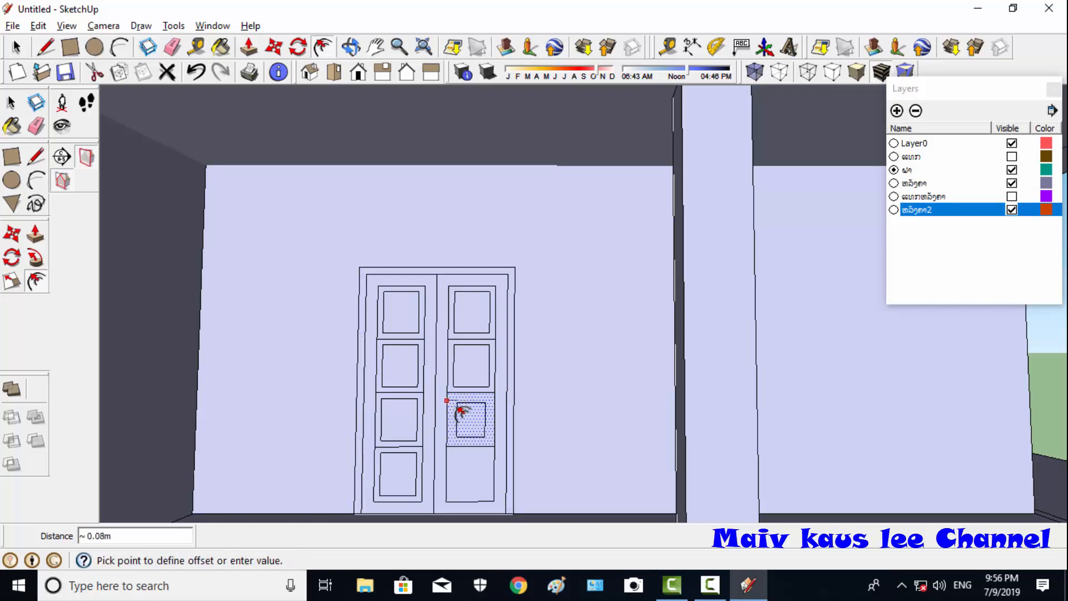
pyautogui.click(462, 411)
pyautogui.write('.05')
pyautogui.press('Return')
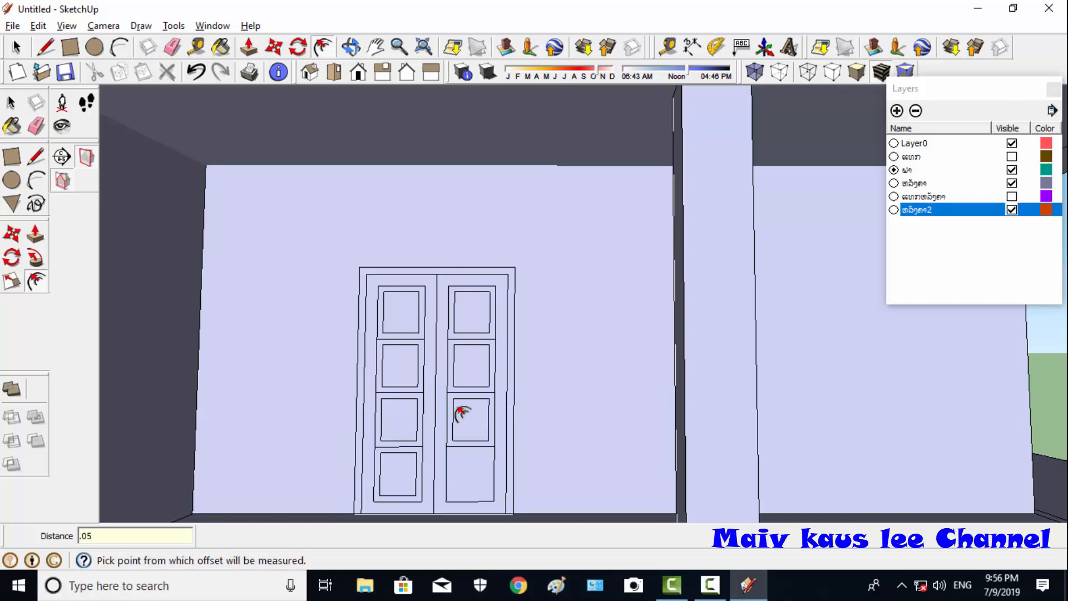
pyautogui.click(452, 454)
pyautogui.click(462, 462)
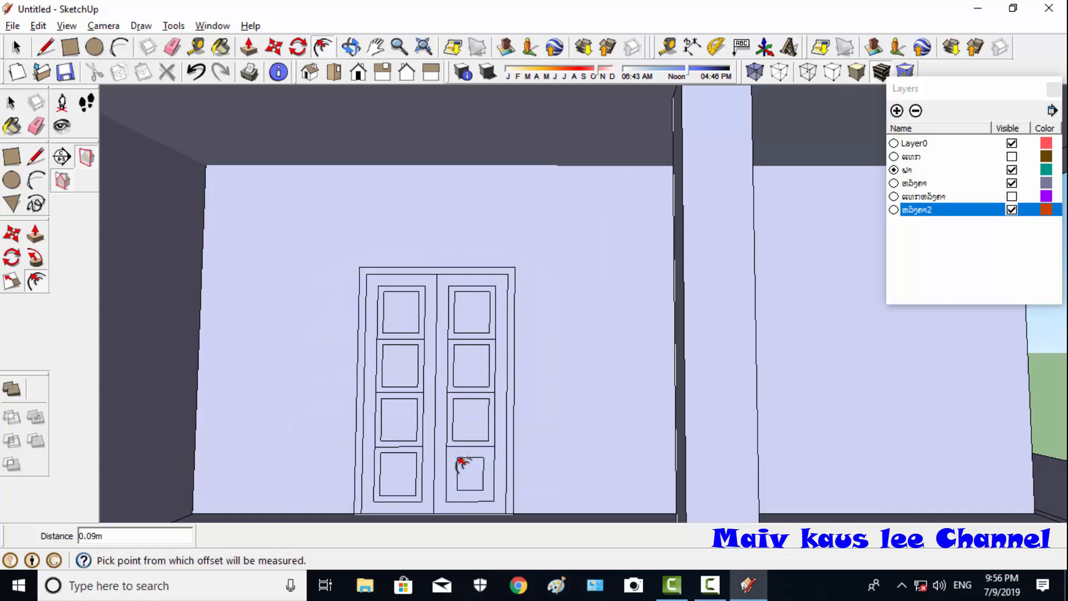
pyautogui.write('.05')
pyautogui.press('Return')
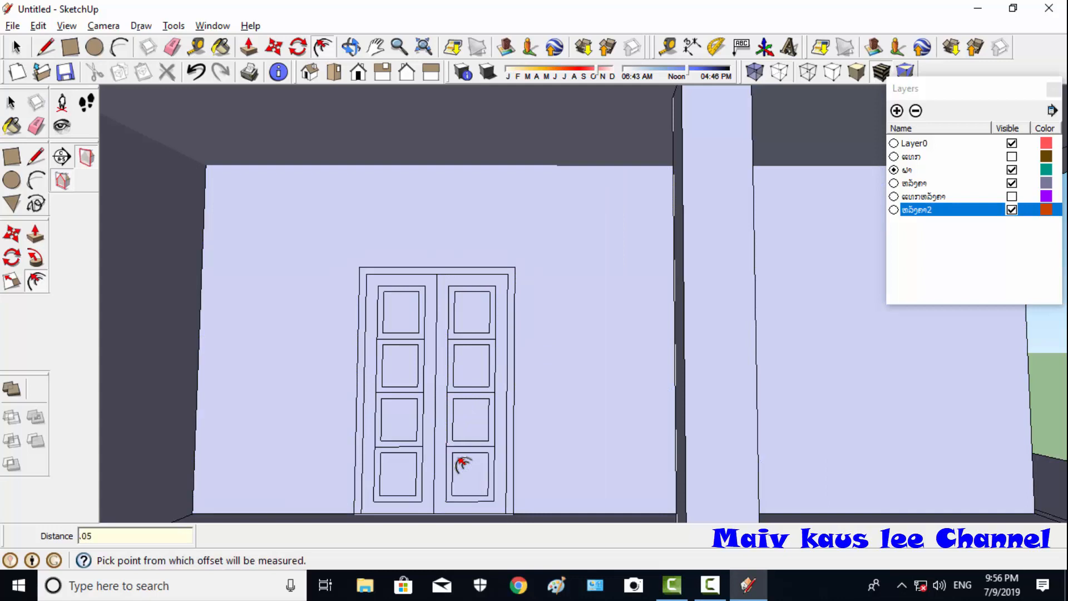
# - Examine the house from the front and the other sides, including the porch, door and blank walls
pyautogui.scroll(-6, 441, 453)
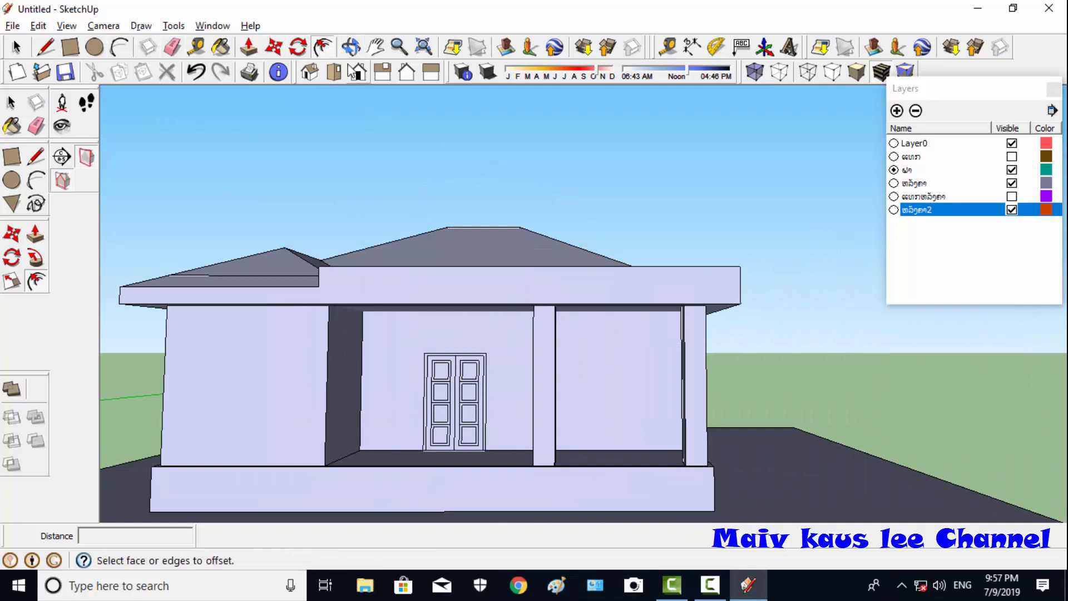
pyautogui.click(351, 47)
pyautogui.moveTo(639, 313); pyautogui.dragTo(302, 398)
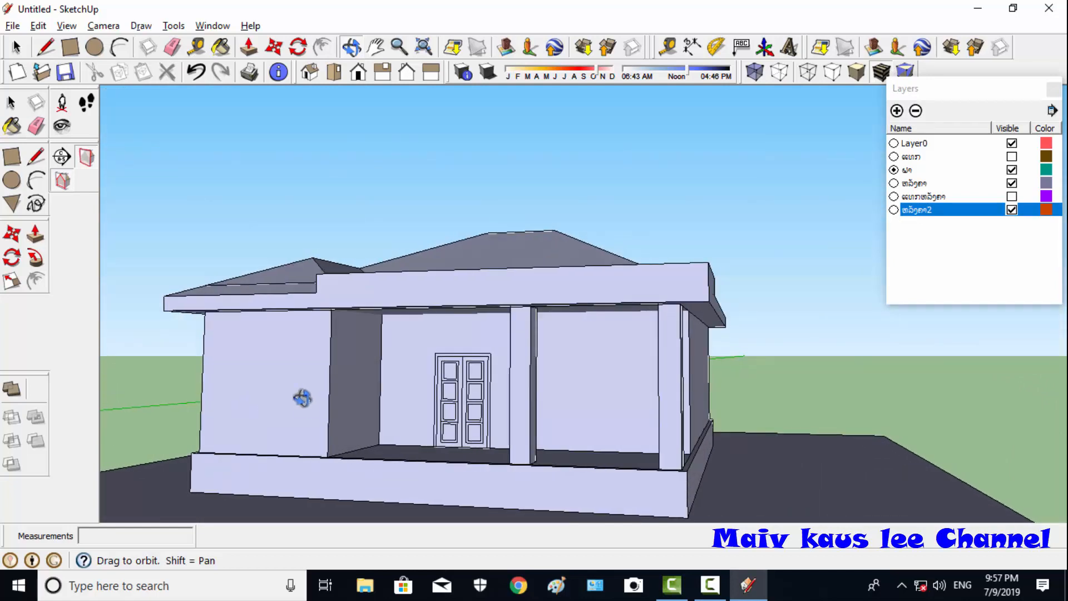
pyautogui.moveTo(608, 370); pyautogui.dragTo(649, 424)
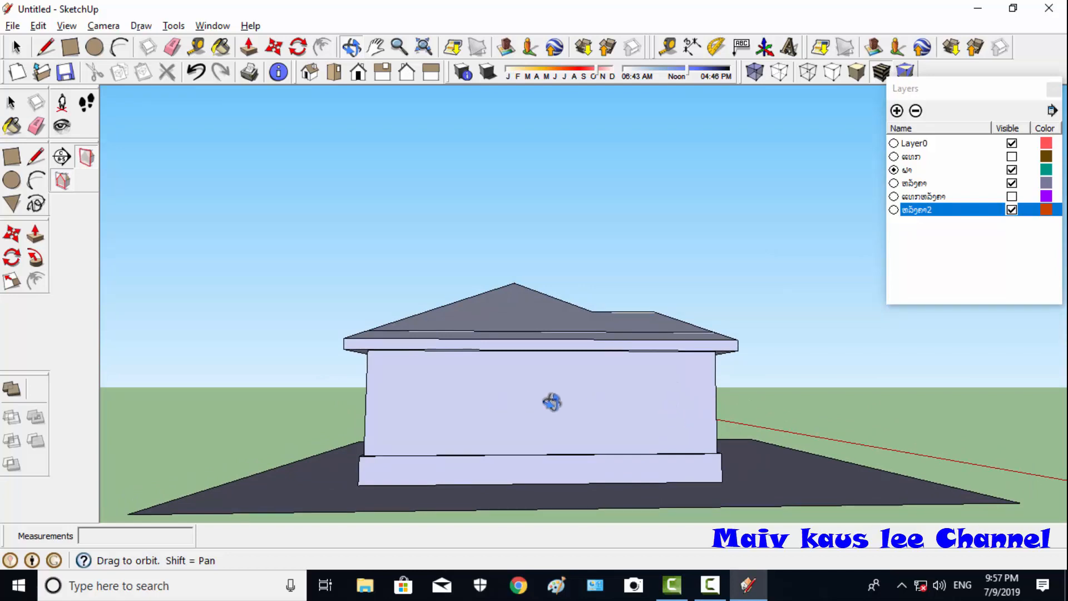
pyautogui.moveTo(416, 410); pyautogui.dragTo(530, 378)
pyautogui.scroll(5, 557, 420)
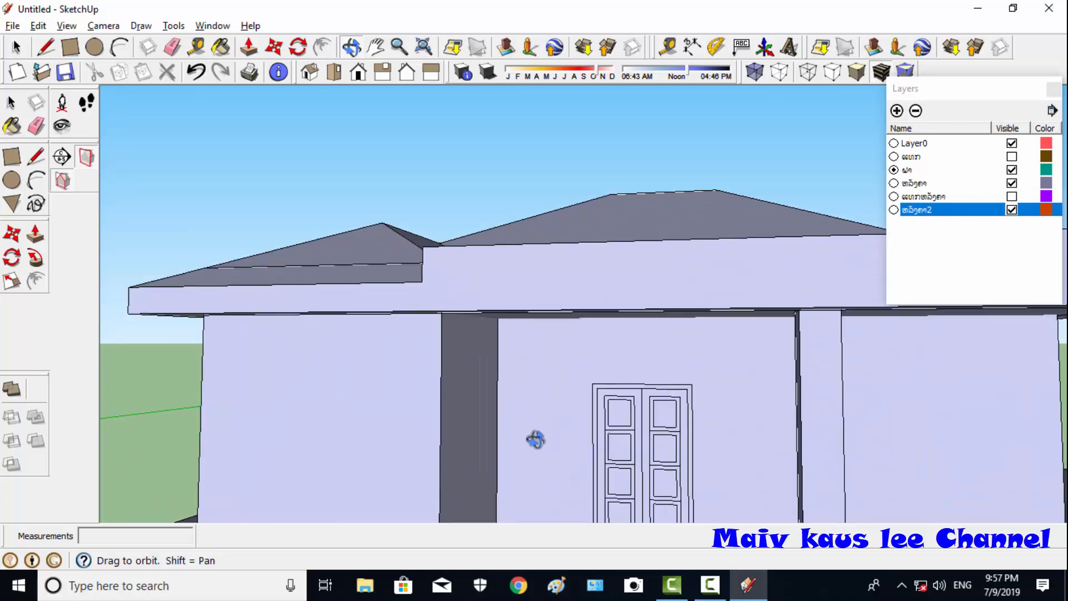
pyautogui.scroll(3, 551, 429)
pyautogui.scroll(-6, 632, 394)
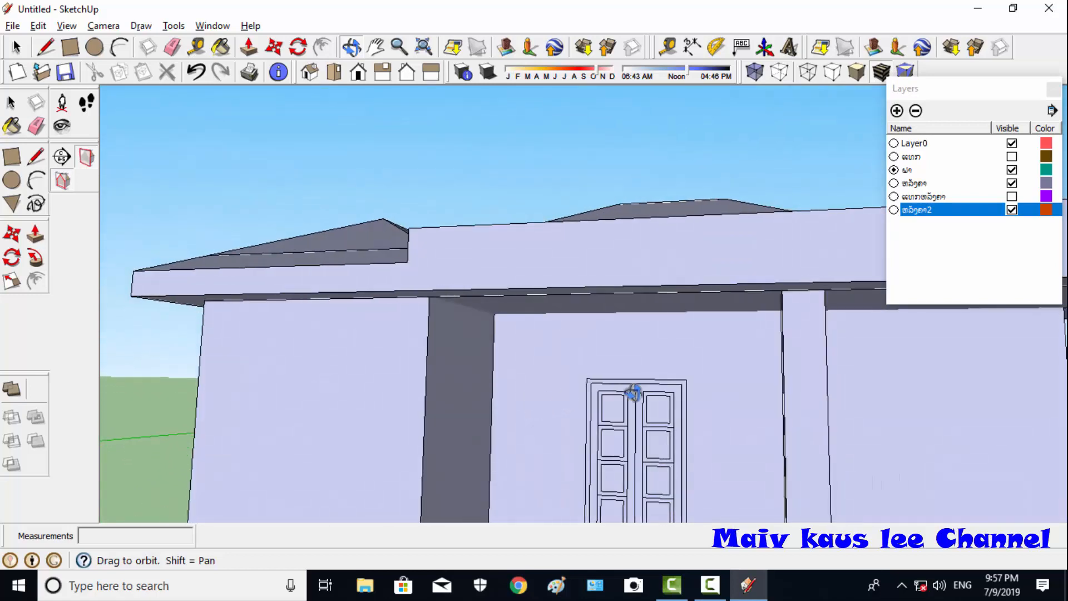
pyautogui.moveTo(625, 406); pyautogui.dragTo(470, 456)
pyautogui.moveTo(523, 496); pyautogui.dragTo(475, 513)
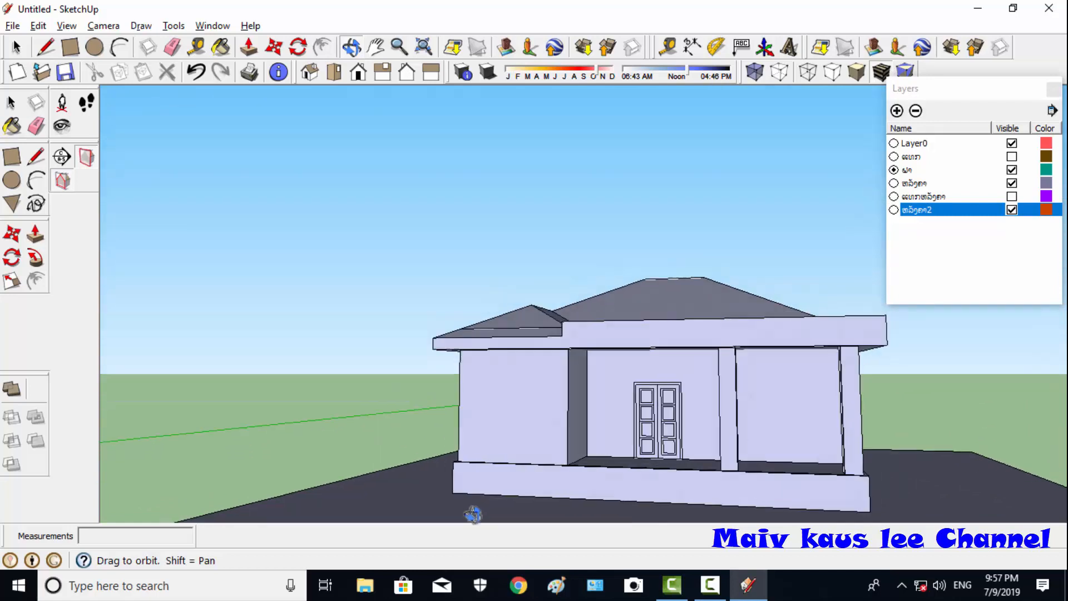
# - Draw a 2 m vertical line up from the base midpoint of the front wall beside the porch, then a 1.2 m line back down from its top
pyautogui.scroll(5, 484, 508)
pyautogui.moveTo(601, 374); pyautogui.dragTo(627, 463)
pyautogui.scroll(6, 596, 473)
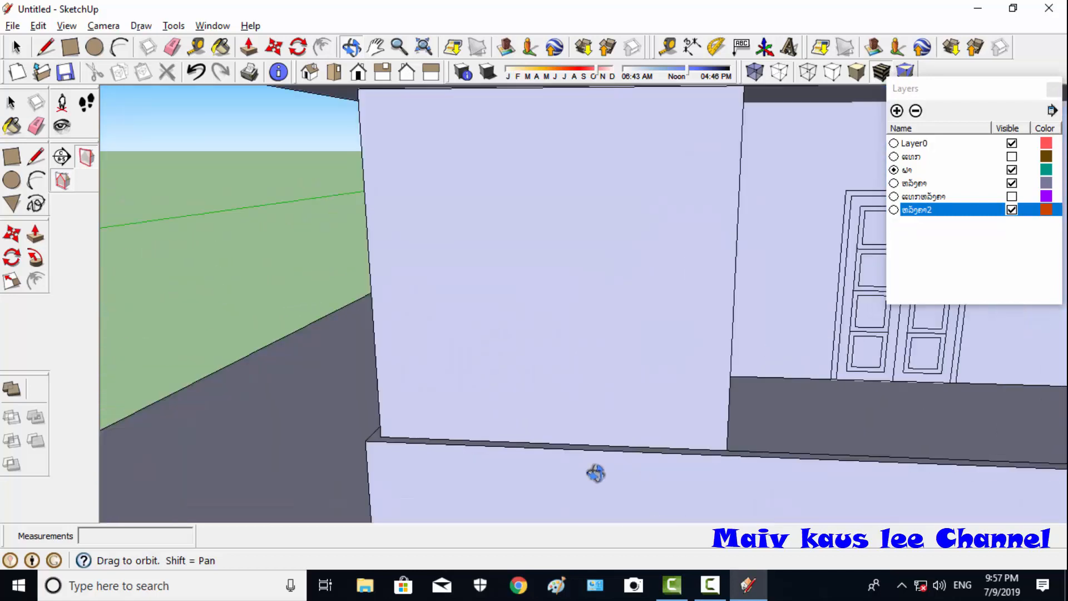
pyautogui.click(46, 46)
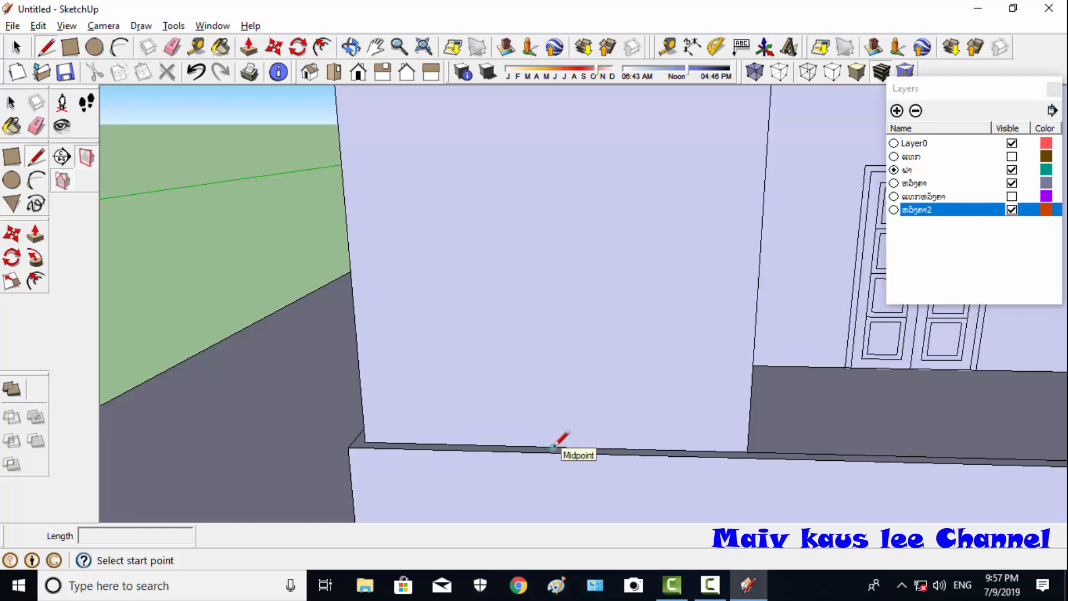
pyautogui.click(553, 447)
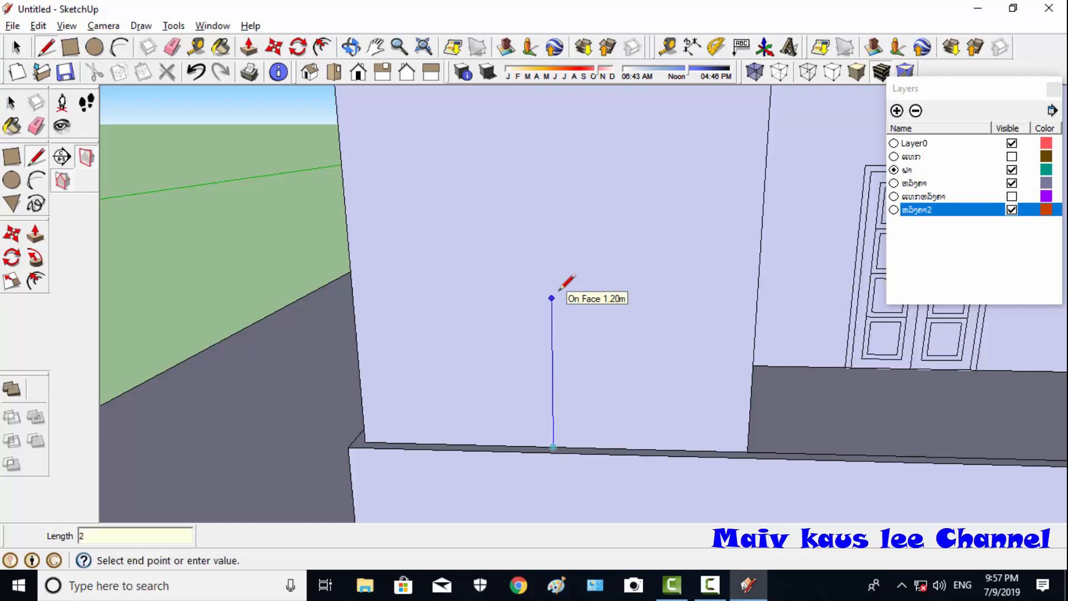
pyautogui.write('2')
pyautogui.press('Return')
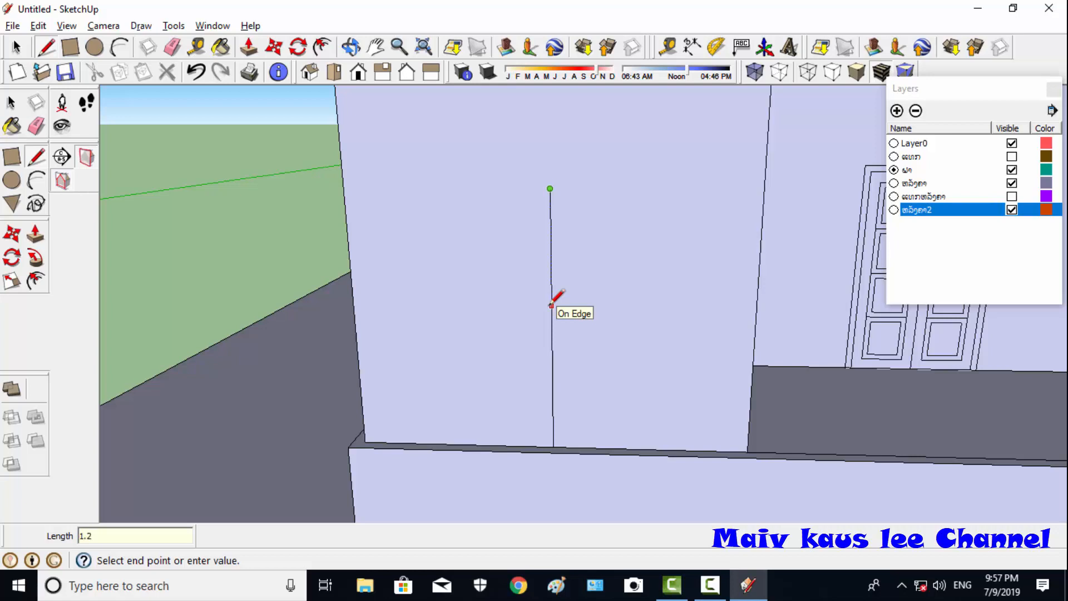
pyautogui.press('Return')
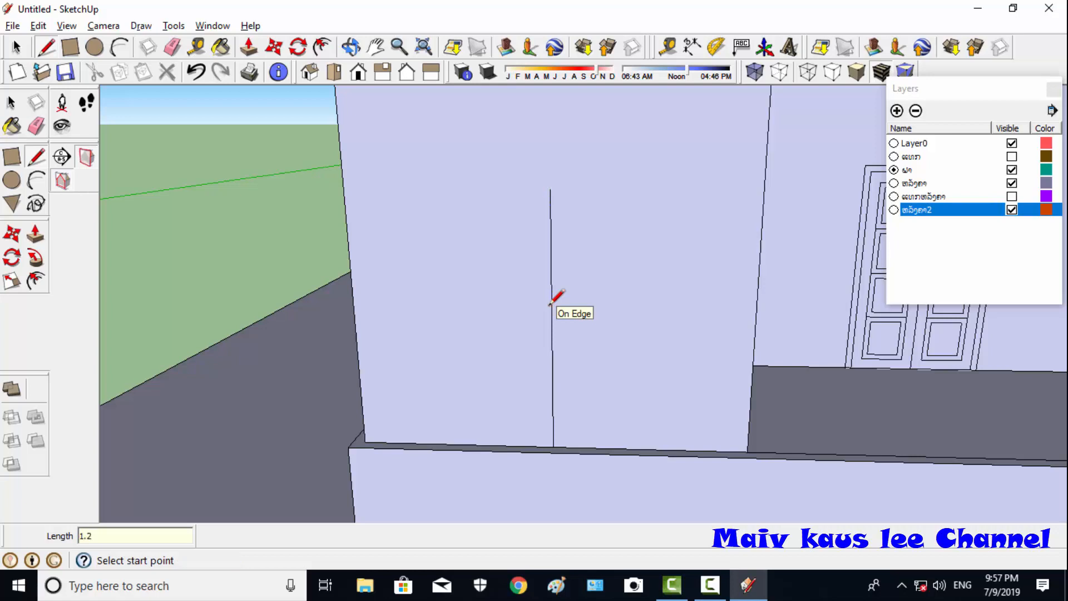
# - Draw a sill line 0.75 m to each side of the vertical line and close it into a 1.2 m high window rectangle reaching the line's top
pyautogui.click(552, 349)
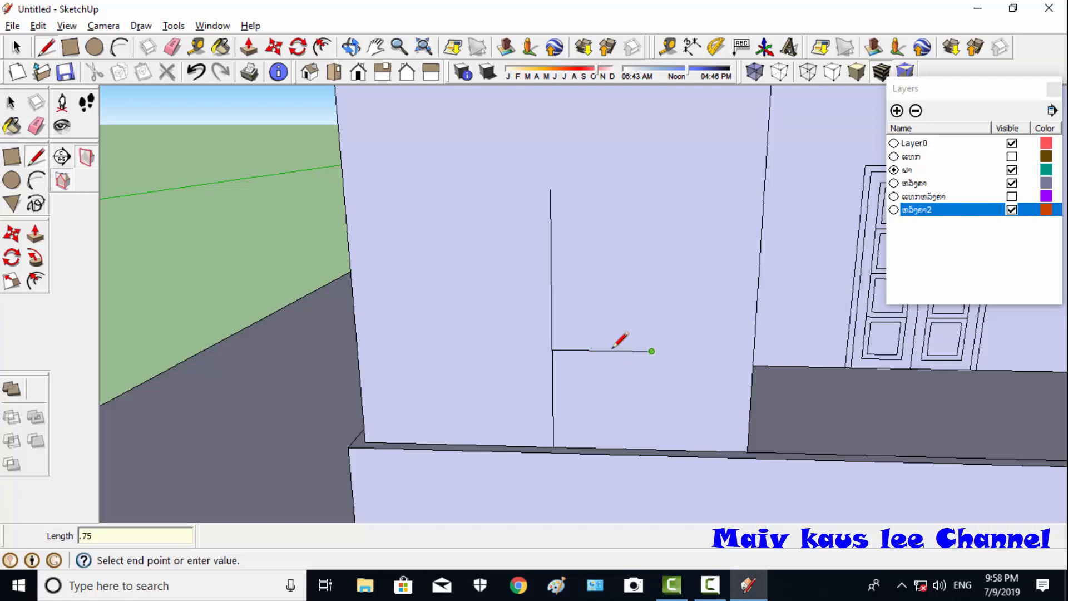
pyautogui.press('Return')
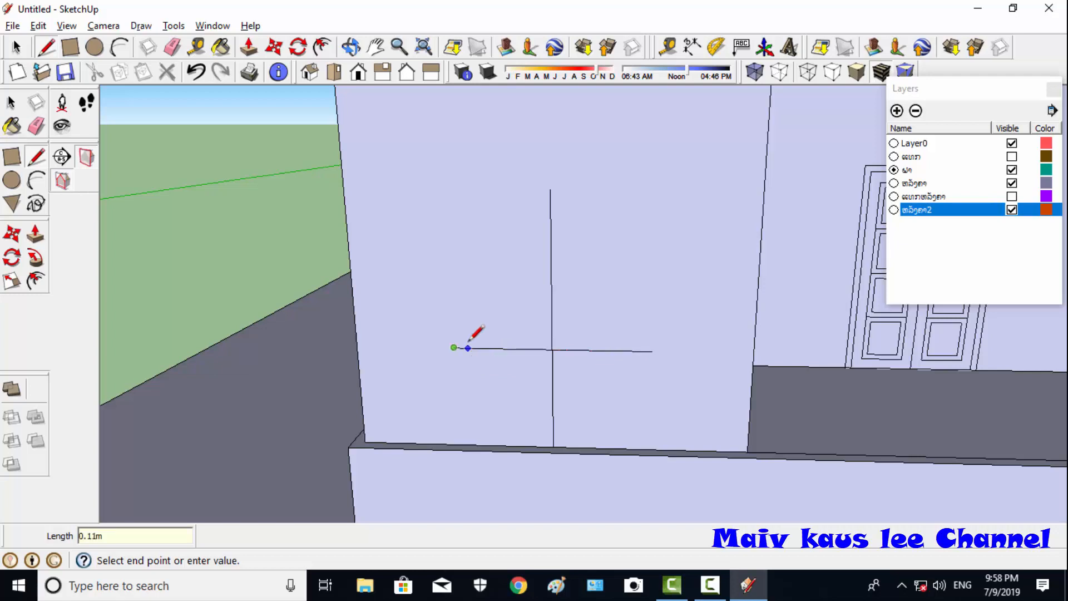
pyautogui.click(445, 189)
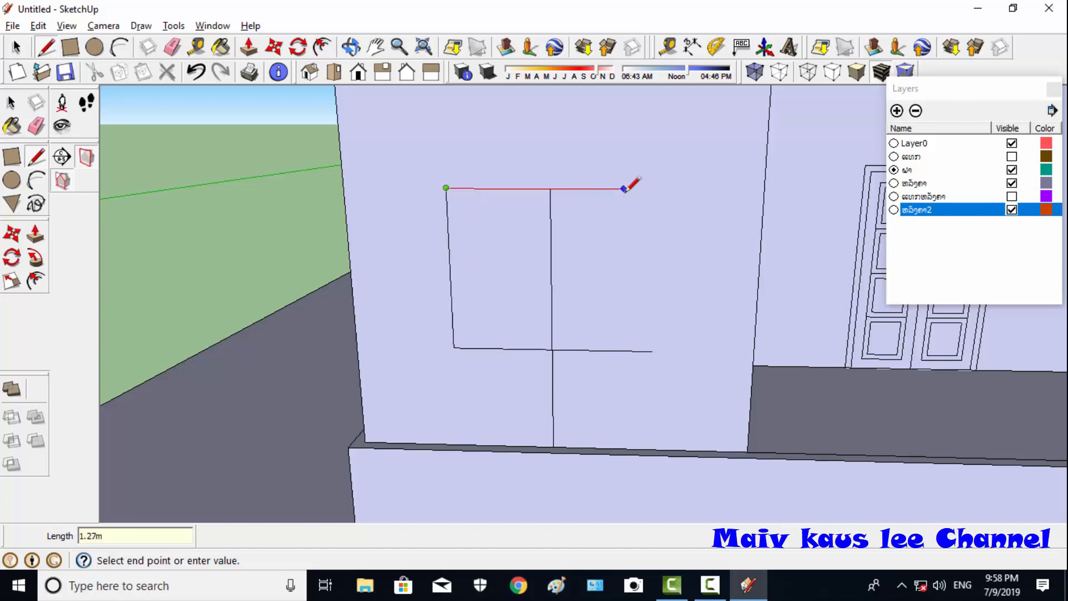
pyautogui.click(658, 189)
pyautogui.click(652, 351)
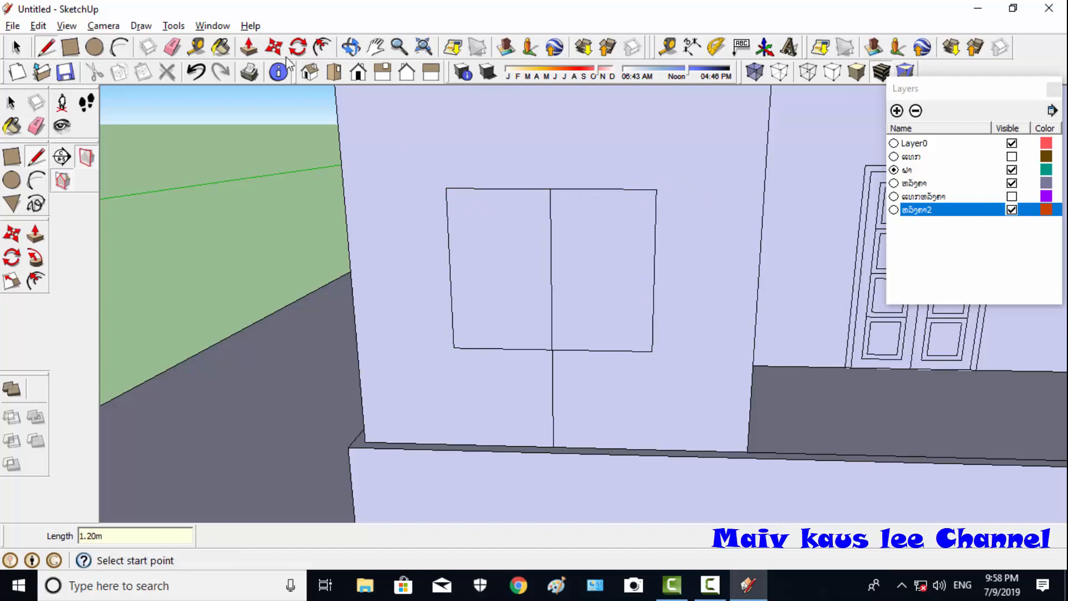
# - Erase the vertical construction line inside and below the window rectangle
pyautogui.click(173, 47)
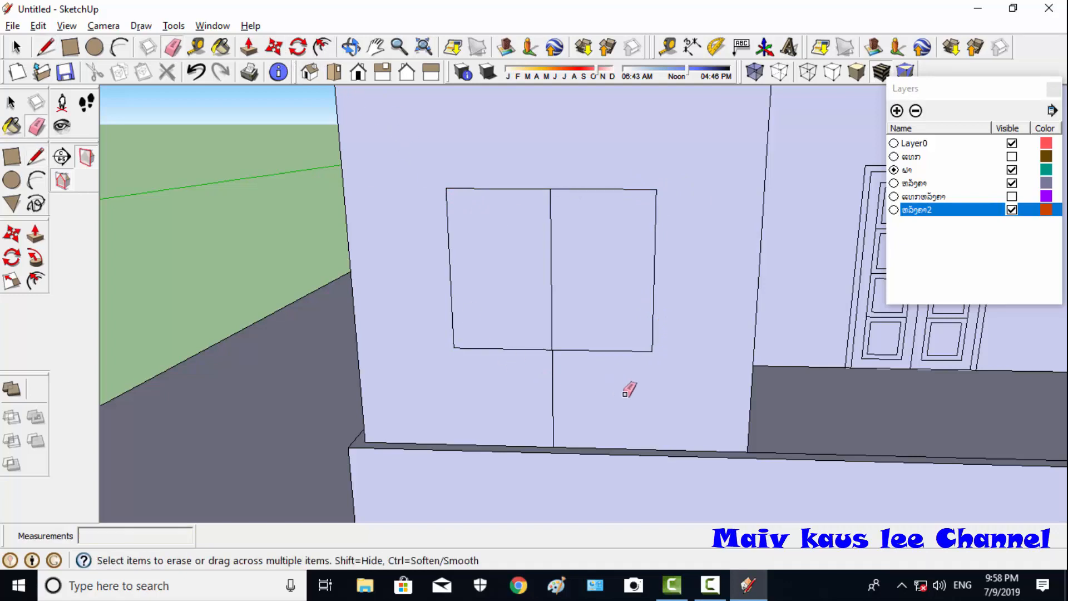
pyautogui.click(552, 376)
pyautogui.click(551, 236)
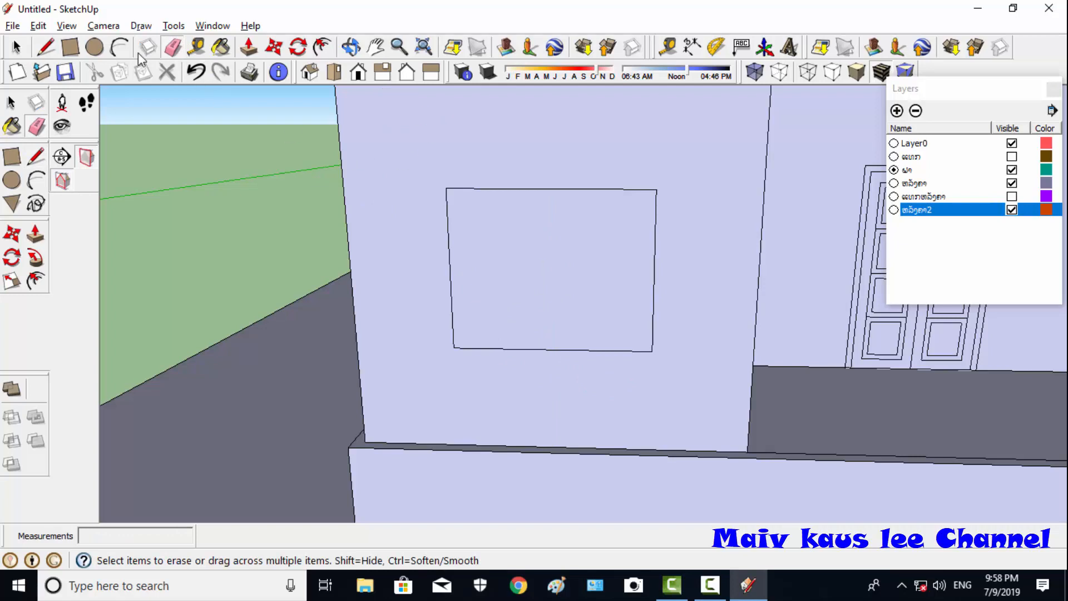
# - Offset the window rectangle on the front wall outward by 0.06 m to form its frame
pyautogui.click(322, 47)
pyautogui.click(459, 203)
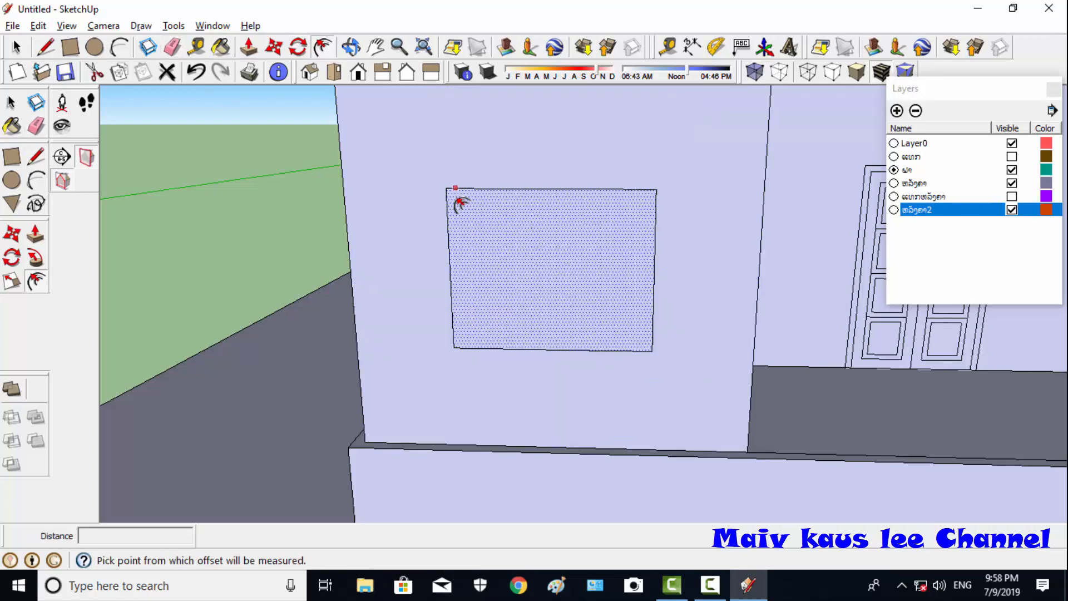
pyautogui.click(436, 181)
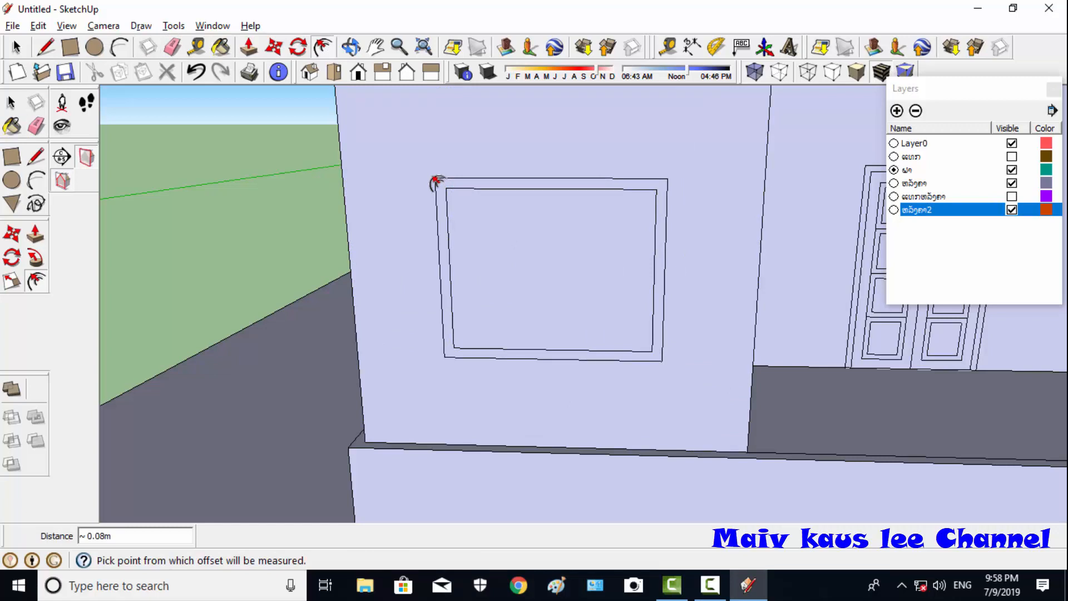
pyautogui.press('Return')
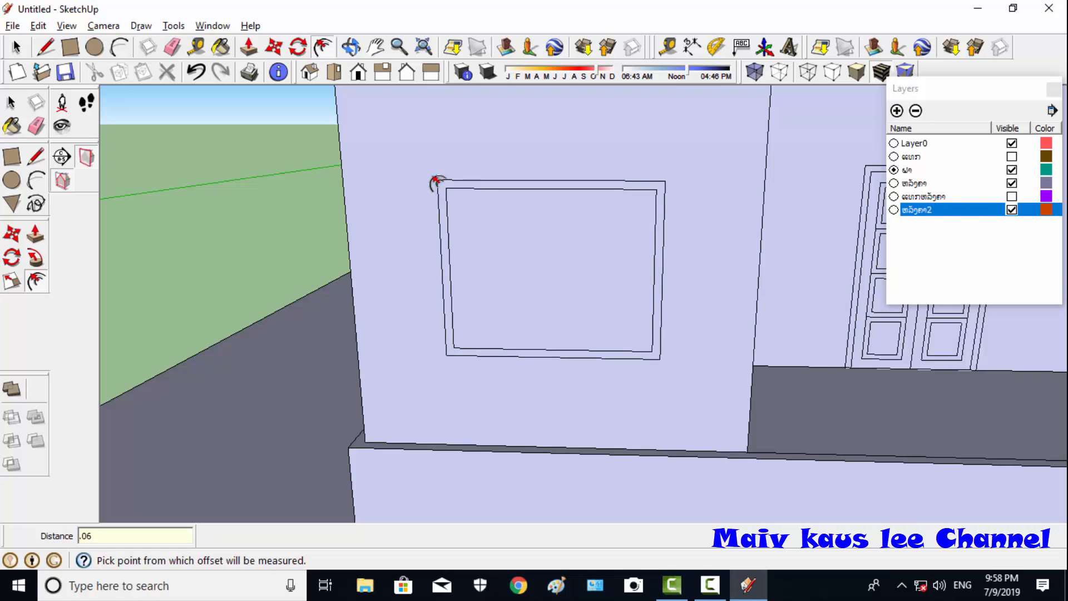
# - Divide the inner window rectangle into three equal panels with two vertical lines, the first one 0.5 m from its left corner
pyautogui.press('l')
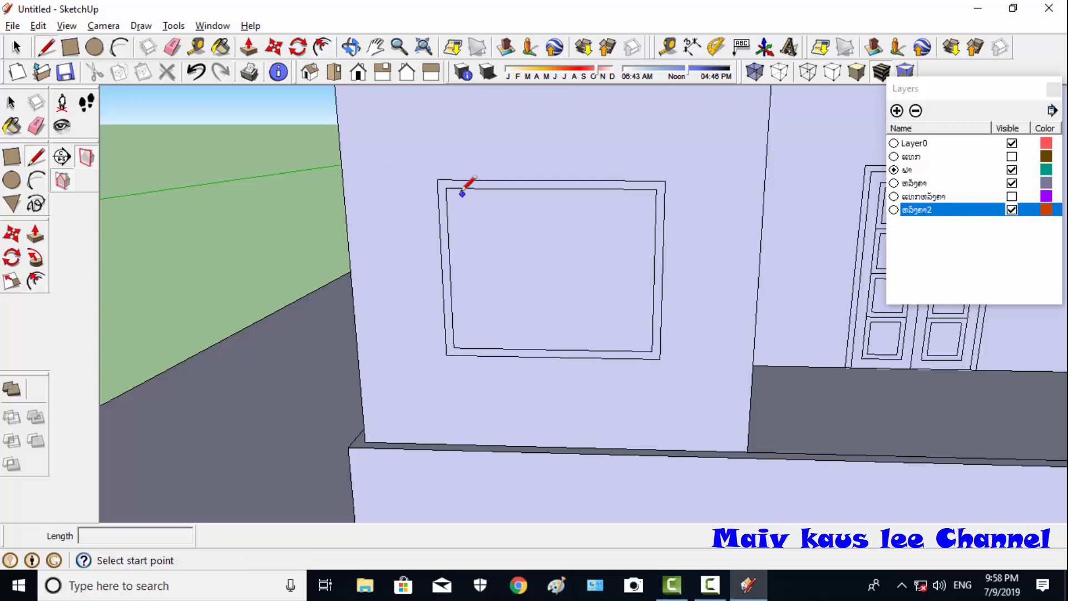
pyautogui.click(446, 188)
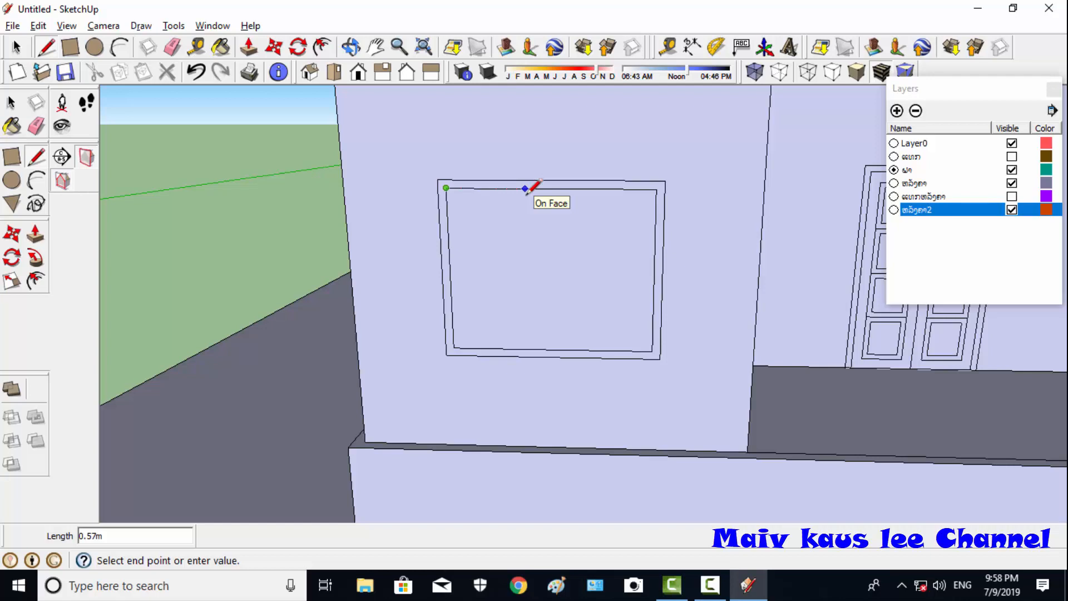
pyautogui.write('.5')
pyautogui.press('Return')
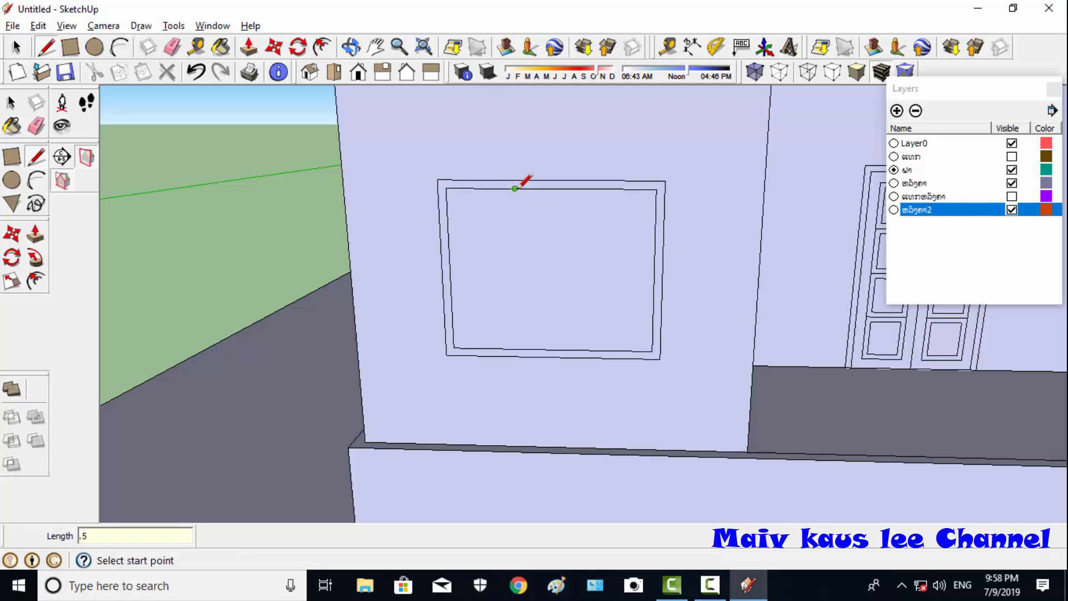
pyautogui.click(515, 188)
pyautogui.click(518, 349)
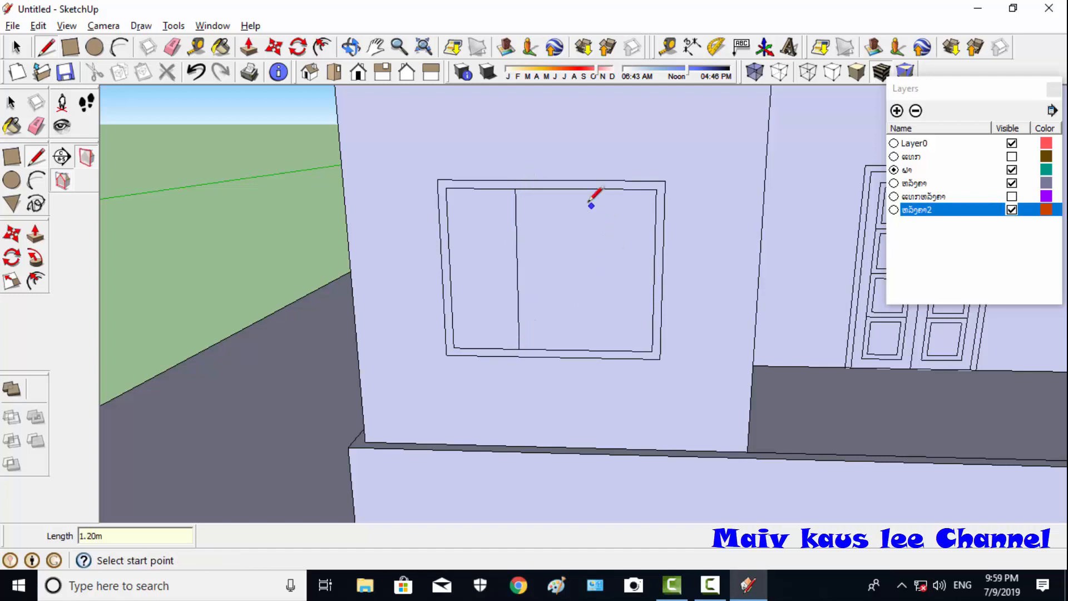
pyautogui.click(516, 189)
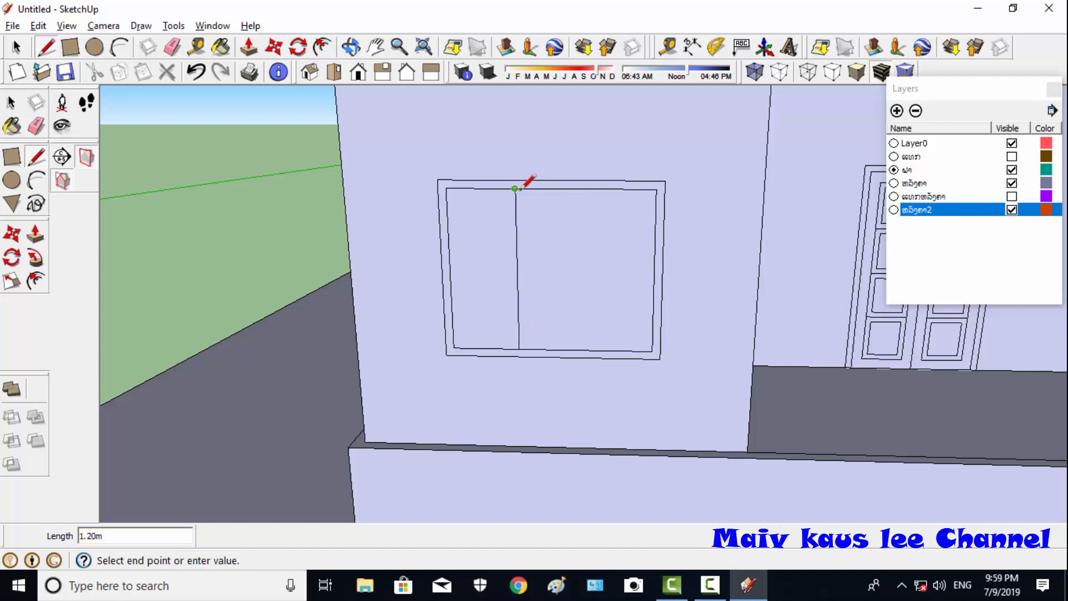
pyautogui.click(659, 190)
pyautogui.click(585, 190)
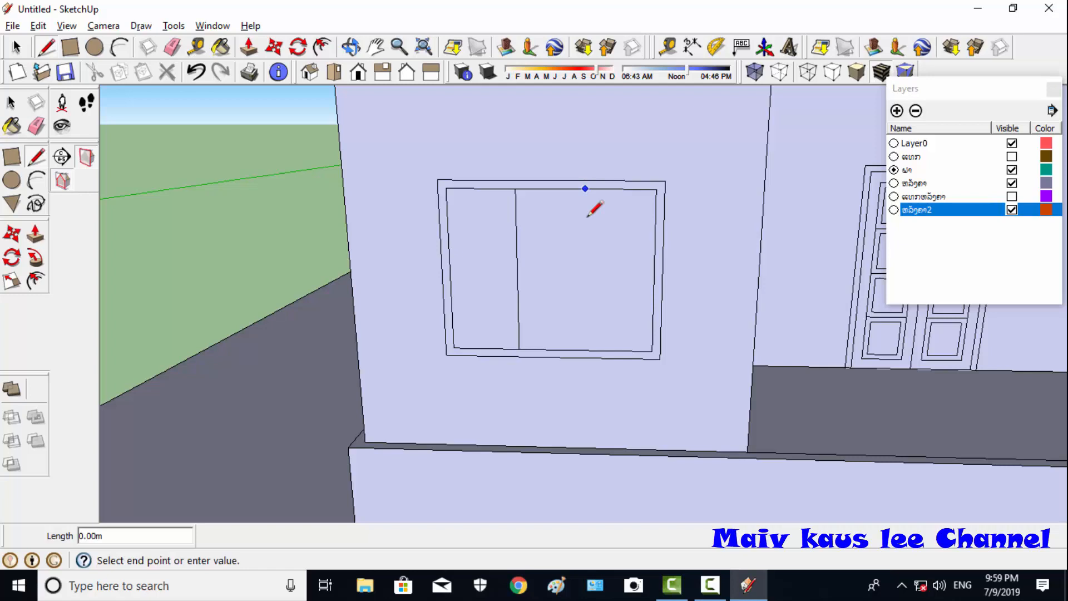
pyautogui.click(586, 349)
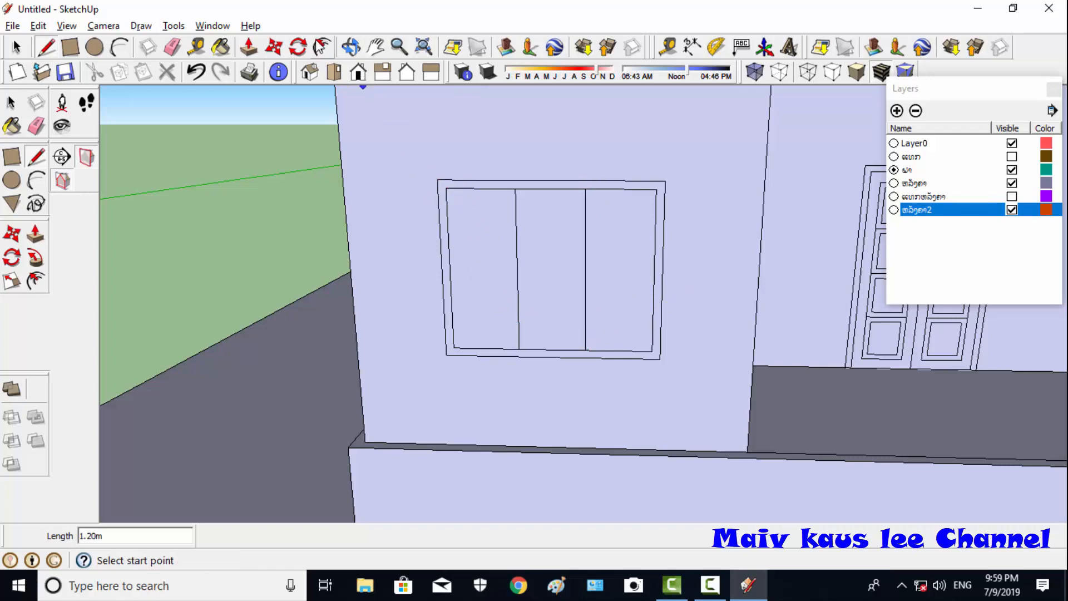
# - Offset the outlines of all three window panels inward by 0.1 m
pyautogui.click(328, 50)
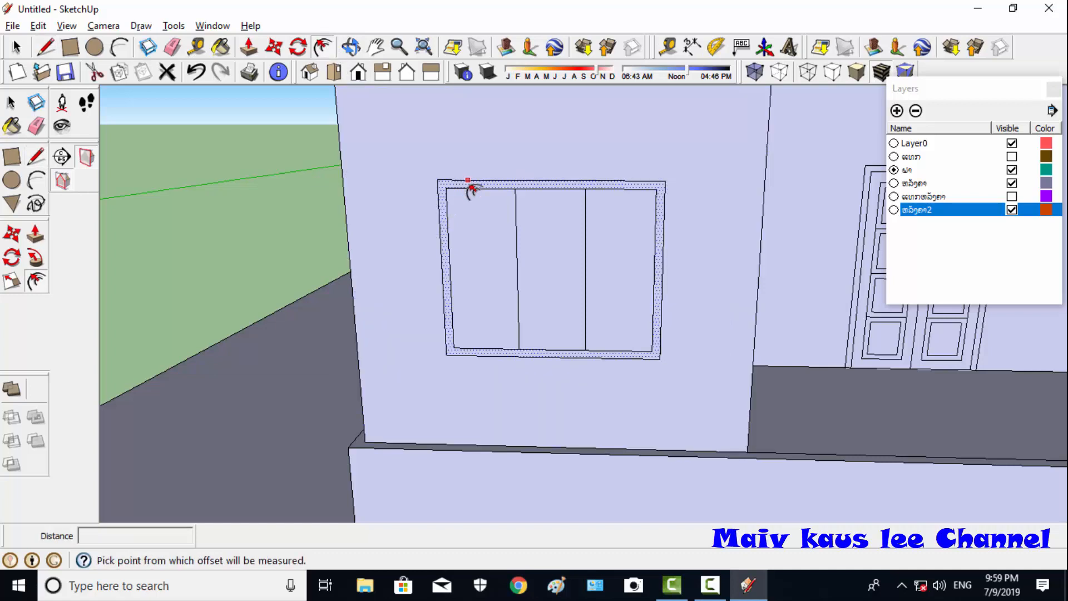
pyautogui.click(462, 203)
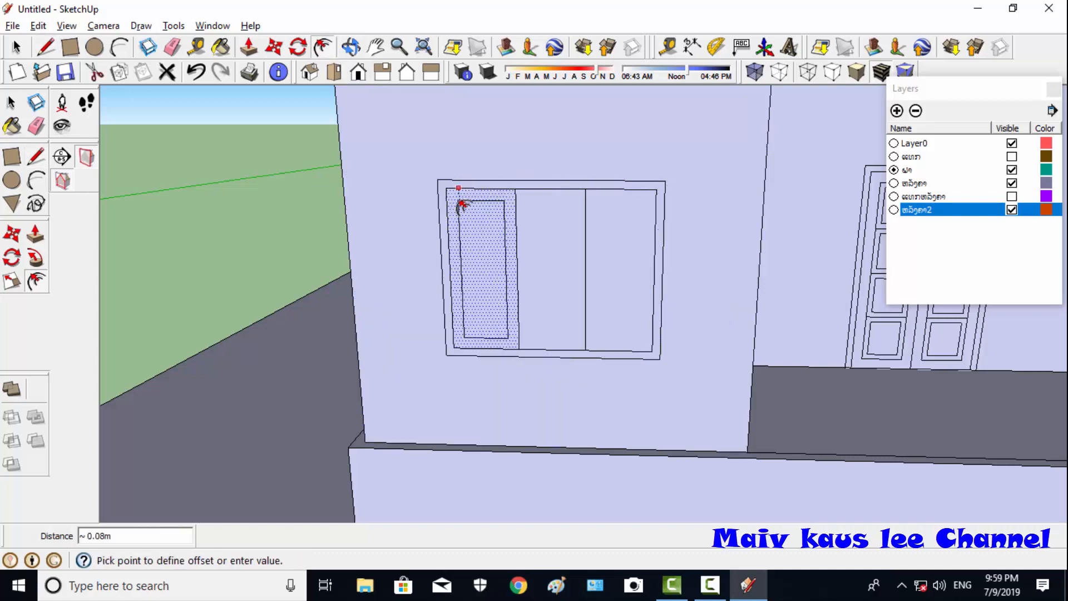
pyautogui.click(462, 208)
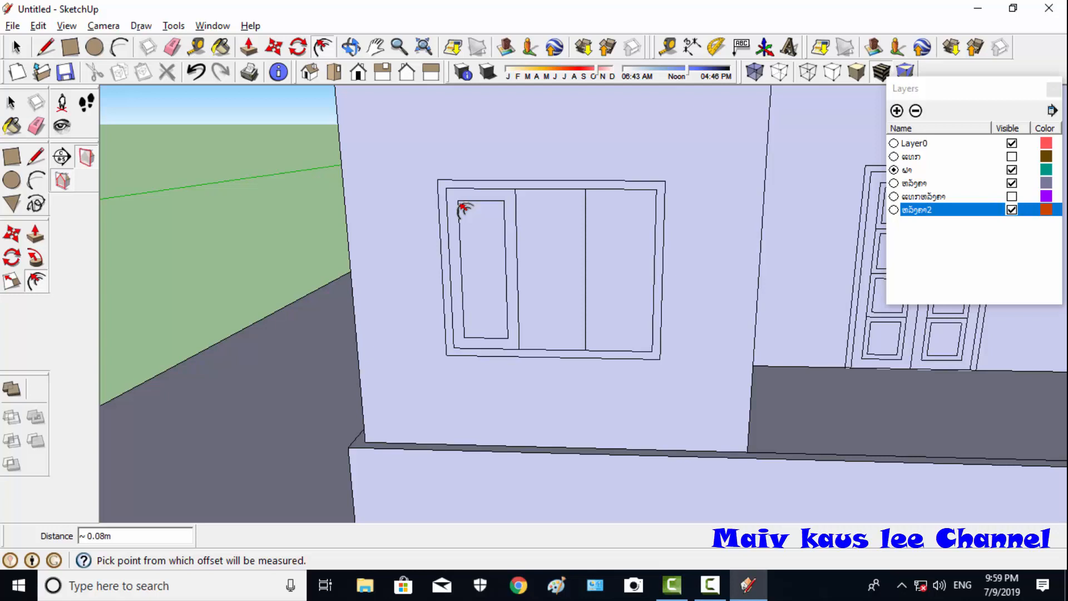
pyautogui.press('Return')
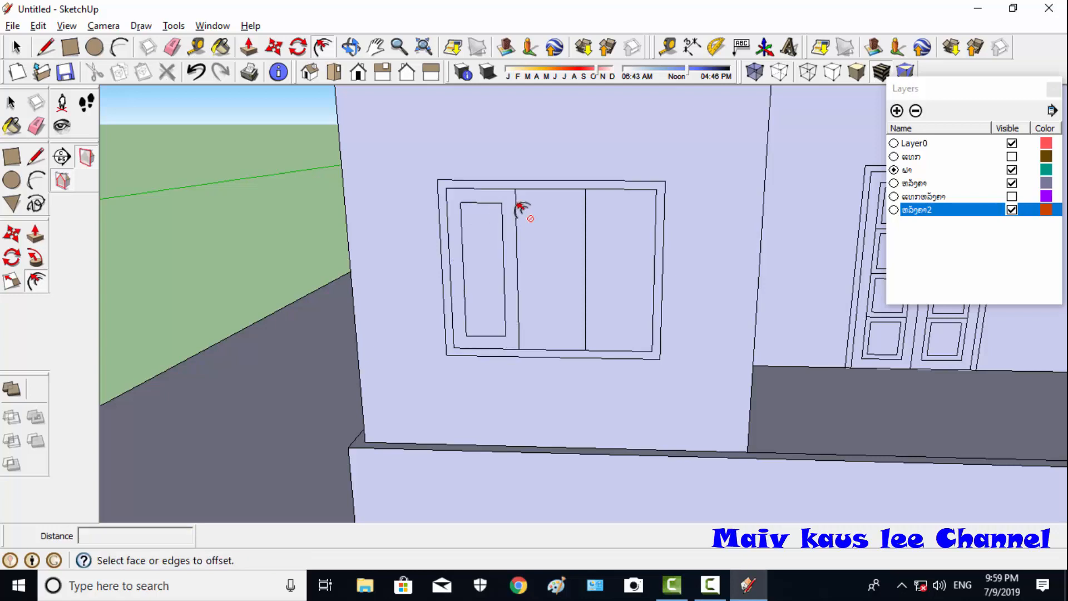
pyautogui.click(532, 203)
pyautogui.click(531, 207)
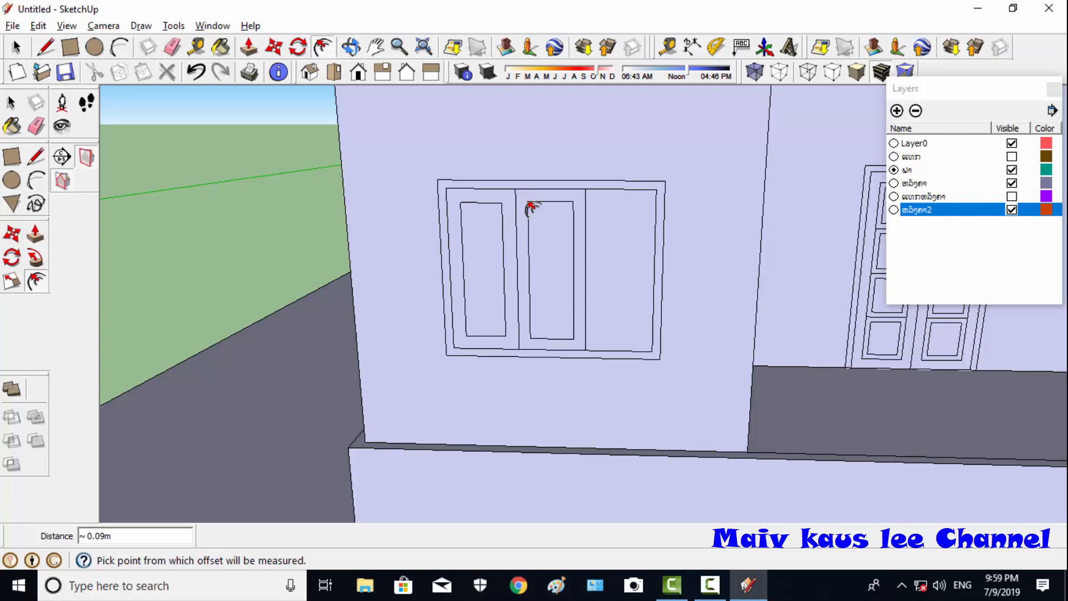
pyautogui.write('.1')
pyautogui.press('Return')
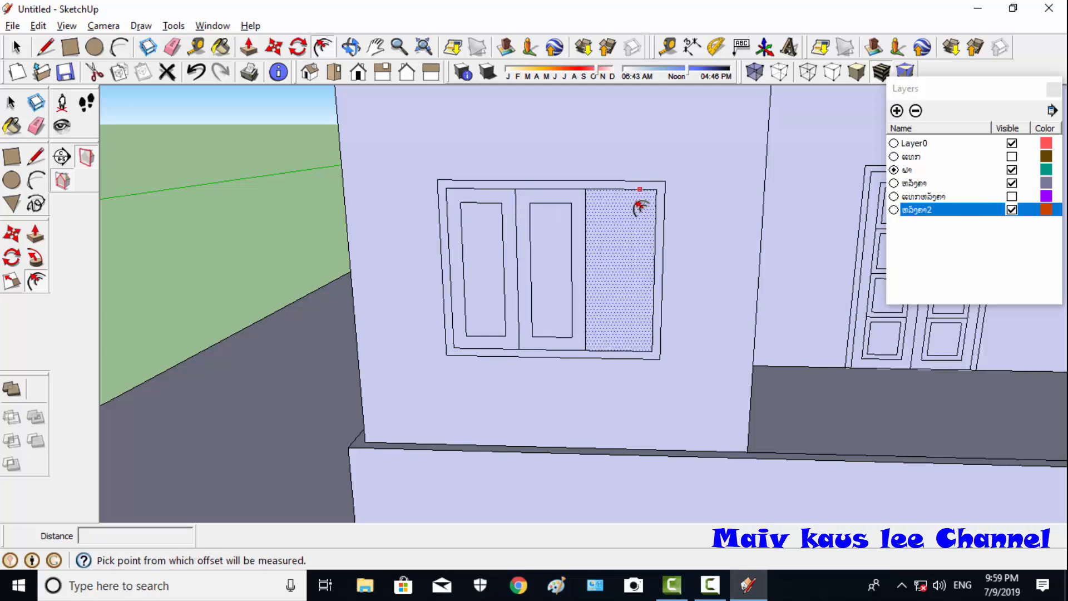
pyautogui.click(599, 207)
pyautogui.click(601, 212)
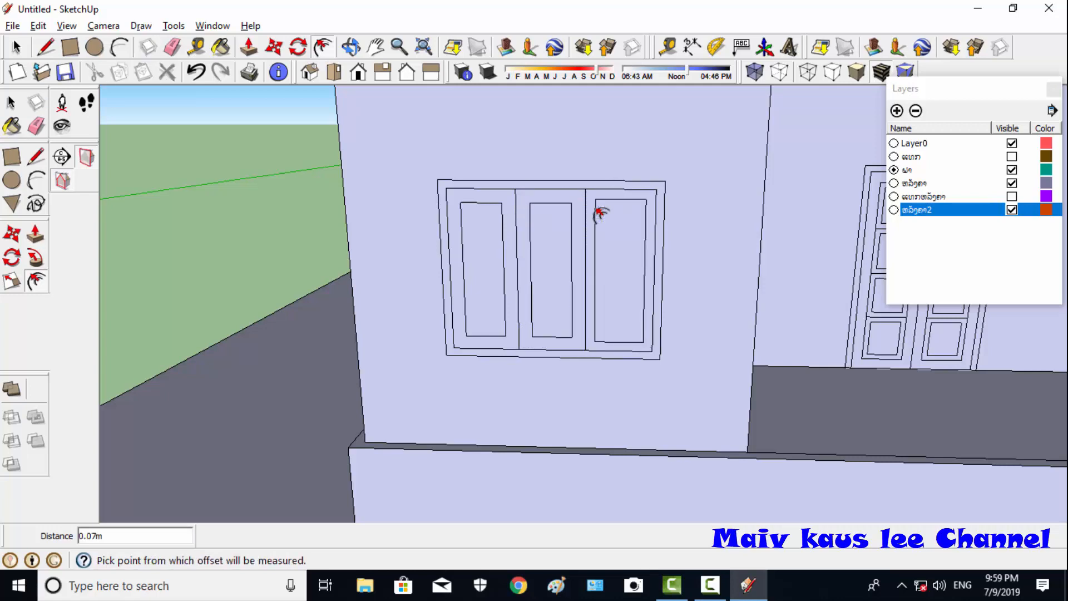
pyautogui.write('.1')
pyautogui.press('Return')
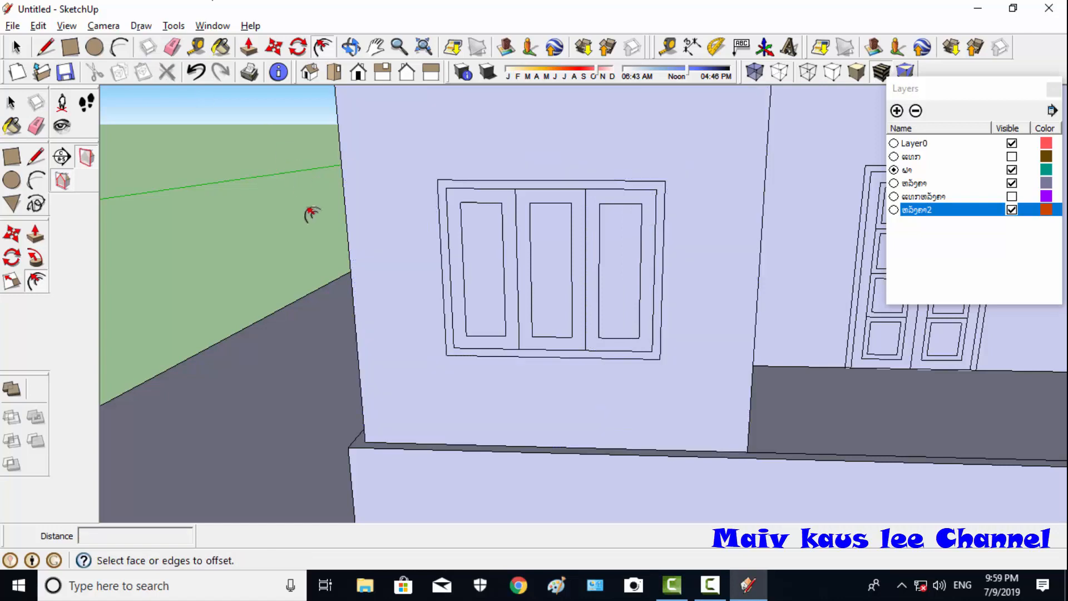
# - Examine the porch and the blank wall to the right of the double door, with the layer list collapsed
pyautogui.click(46, 47)
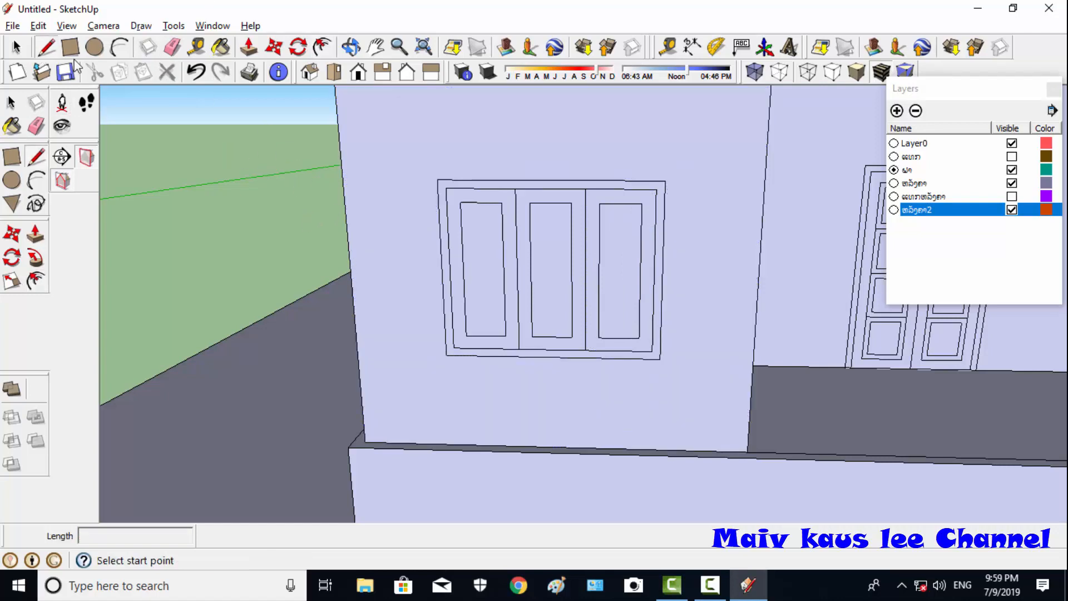
pyautogui.click(15, 47)
pyautogui.scroll(-6, 358, 155)
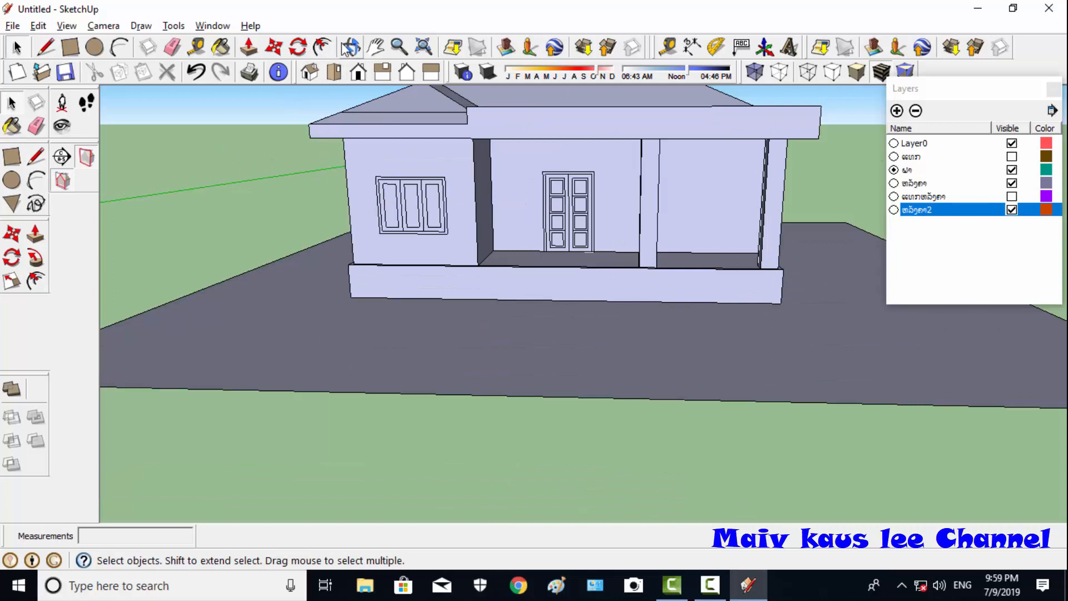
pyautogui.click(348, 47)
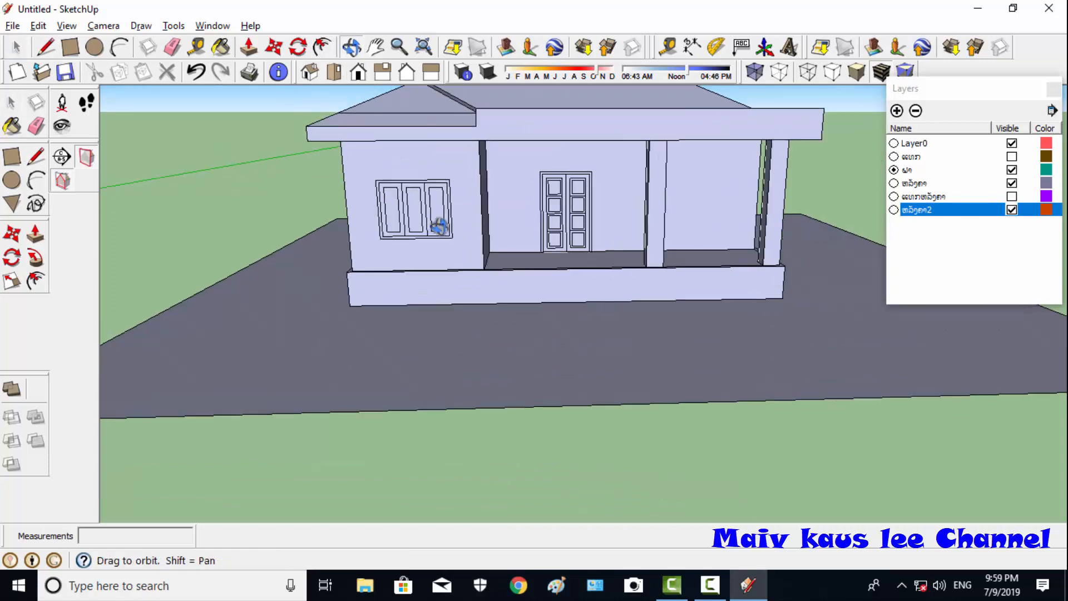
pyautogui.moveTo(436, 227); pyautogui.dragTo(815, 233)
pyautogui.scroll(10, 815, 233)
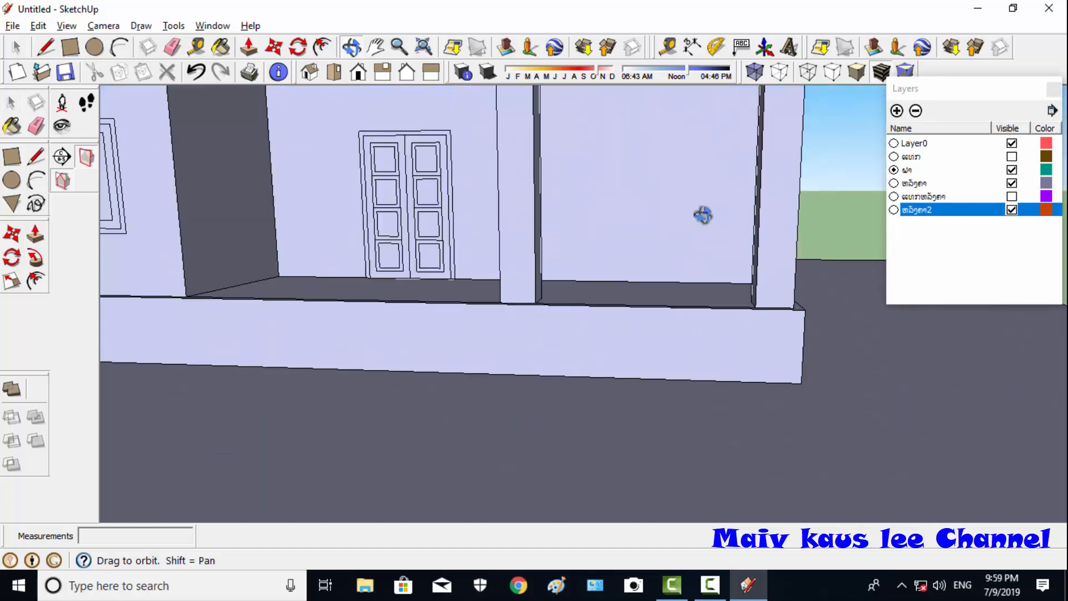
pyautogui.moveTo(731, 258); pyautogui.dragTo(649, 296)
pyautogui.scroll(5, 648, 295)
pyautogui.scroll(3, 644, 256)
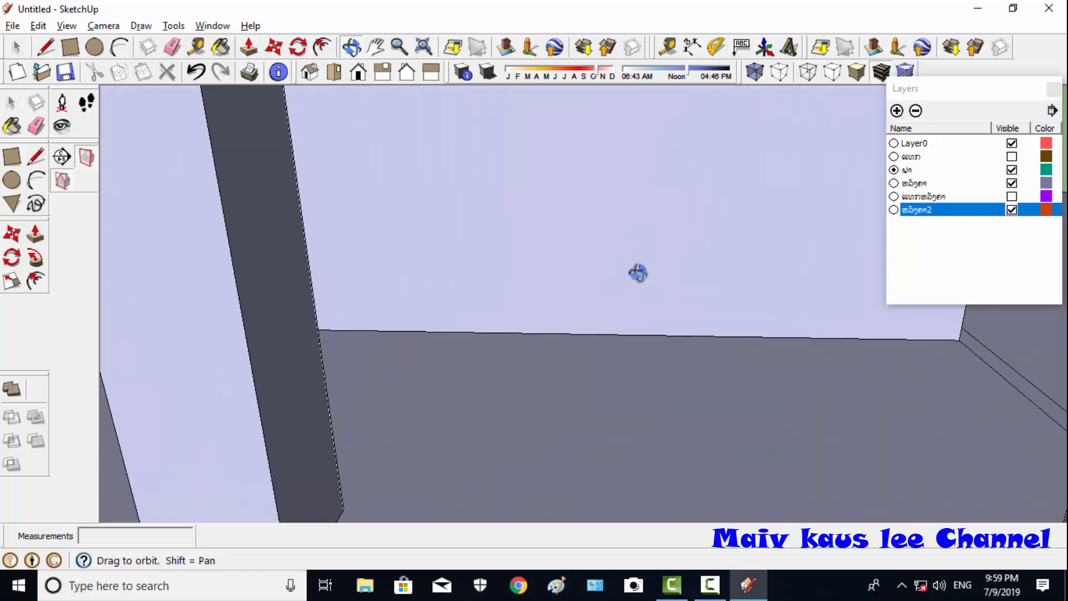
pyautogui.click(993, 88)
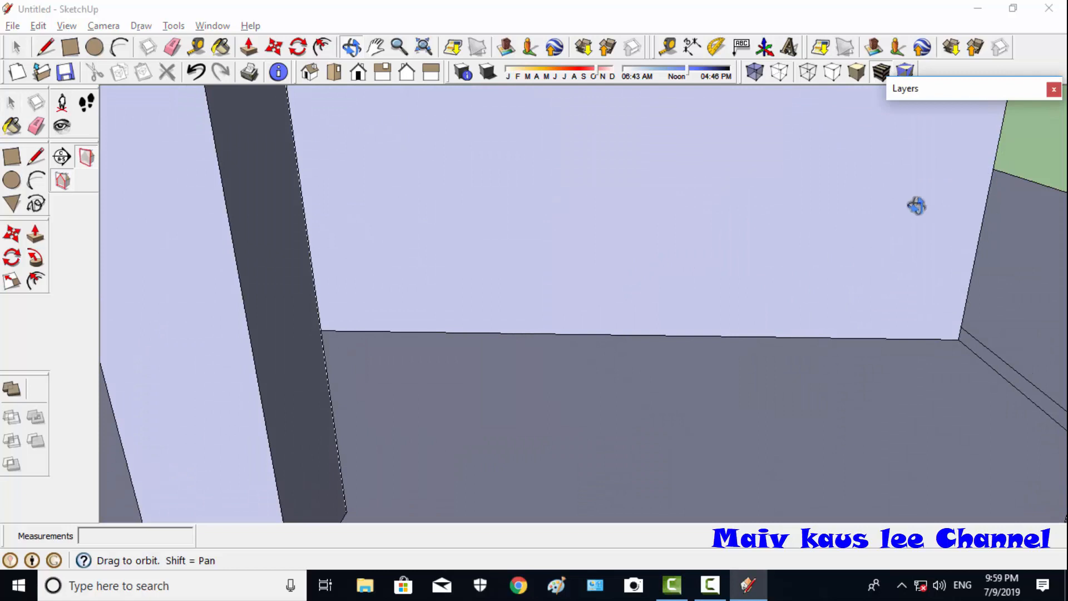
pyautogui.click(46, 47)
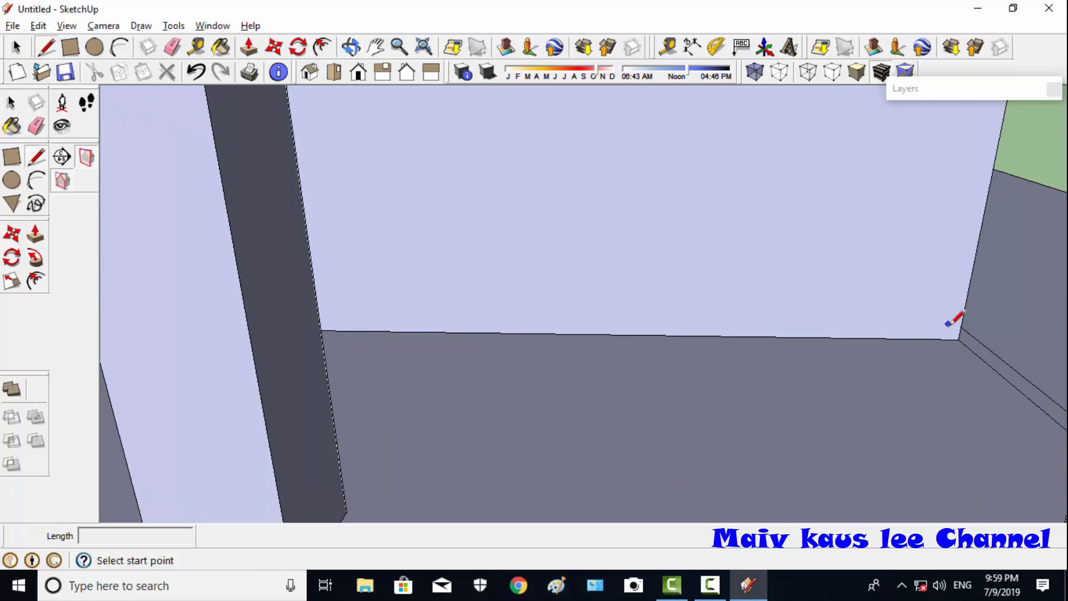
pyautogui.click(964, 338)
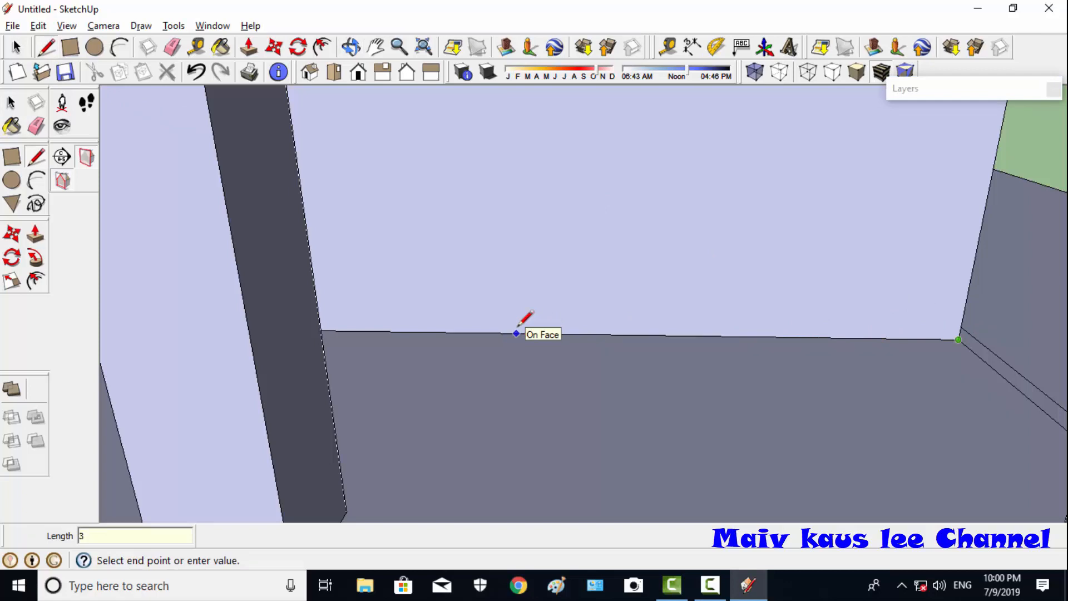
pyautogui.press('Return')
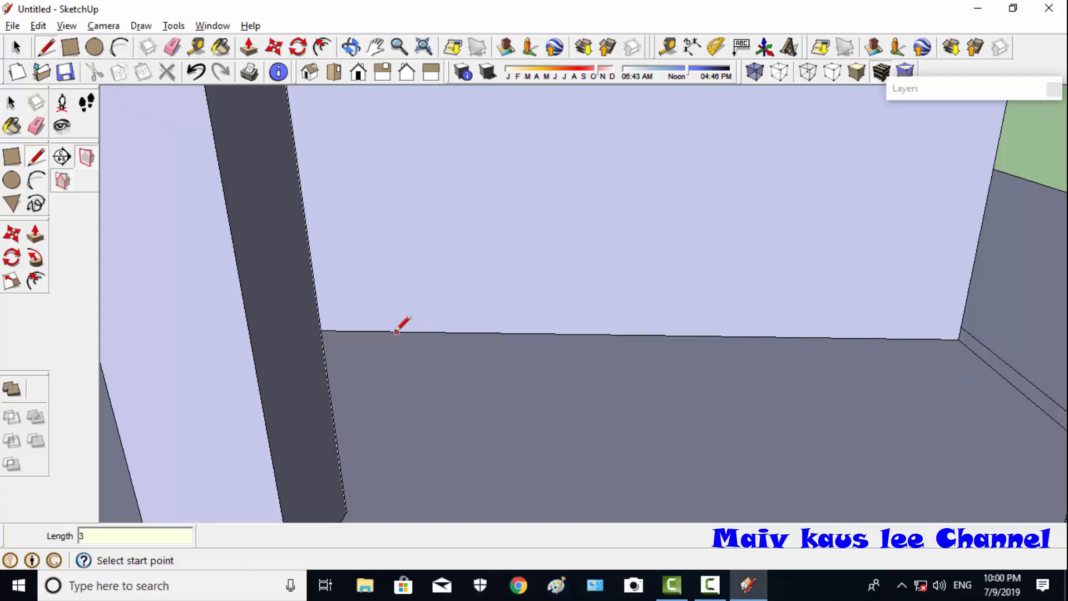
pyautogui.click(412, 331)
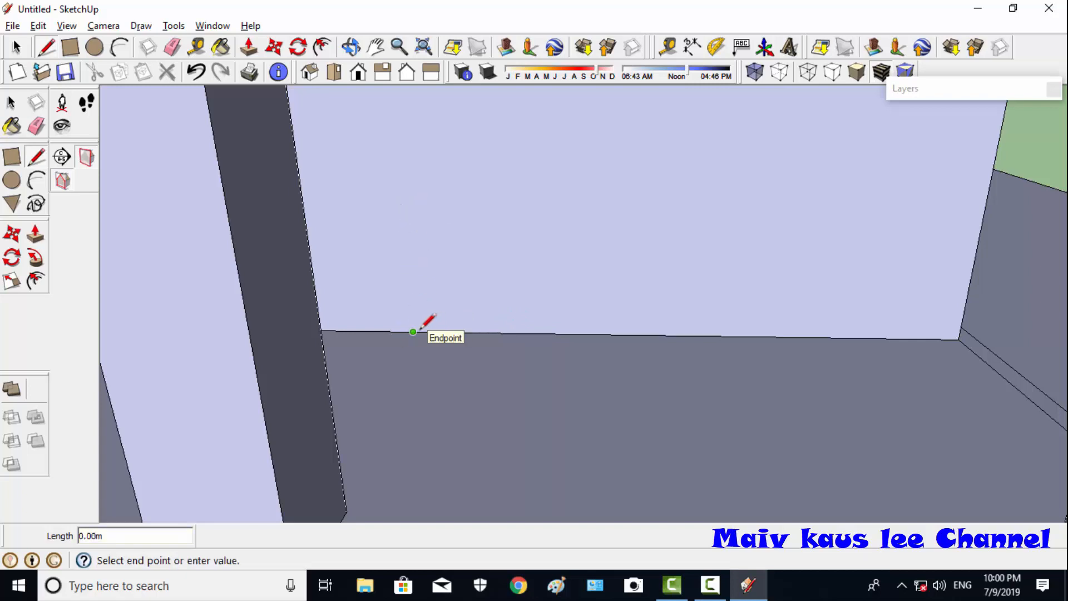
pyautogui.click(413, 332)
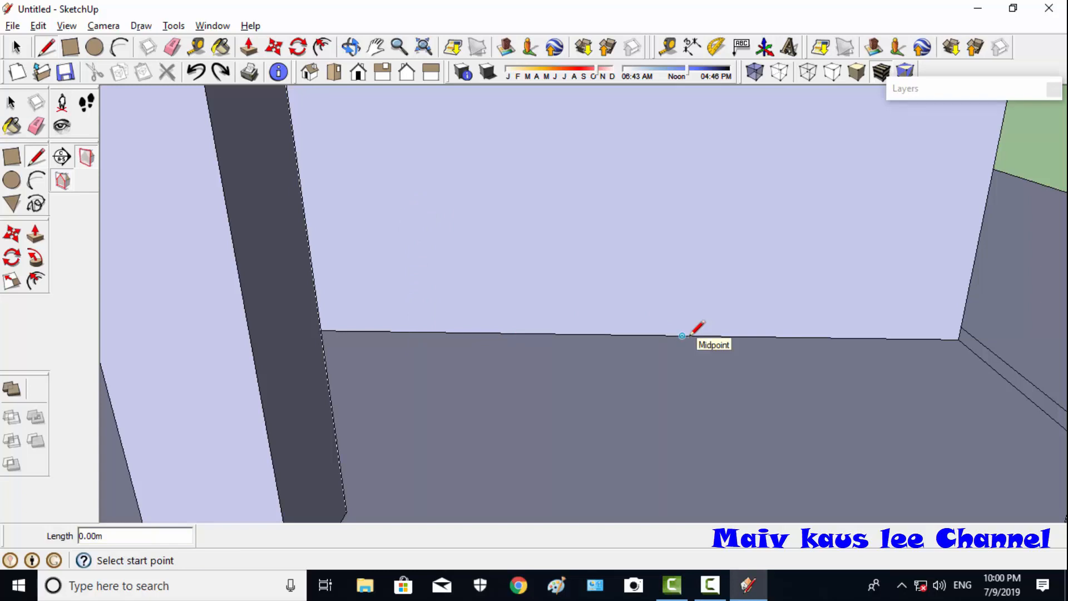
pyautogui.click(958, 340)
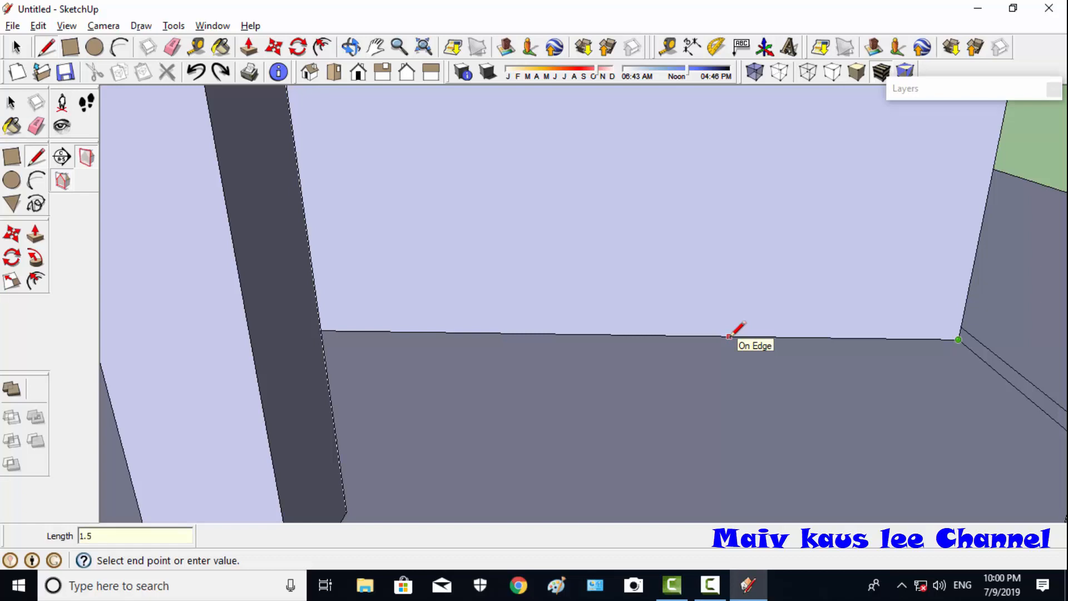
pyautogui.press('Escape')
# - Draw a 2 m vertical line up from the base midpoint of the blank porch wall, then a line back down from its top to sill height
pyautogui.click(683, 335)
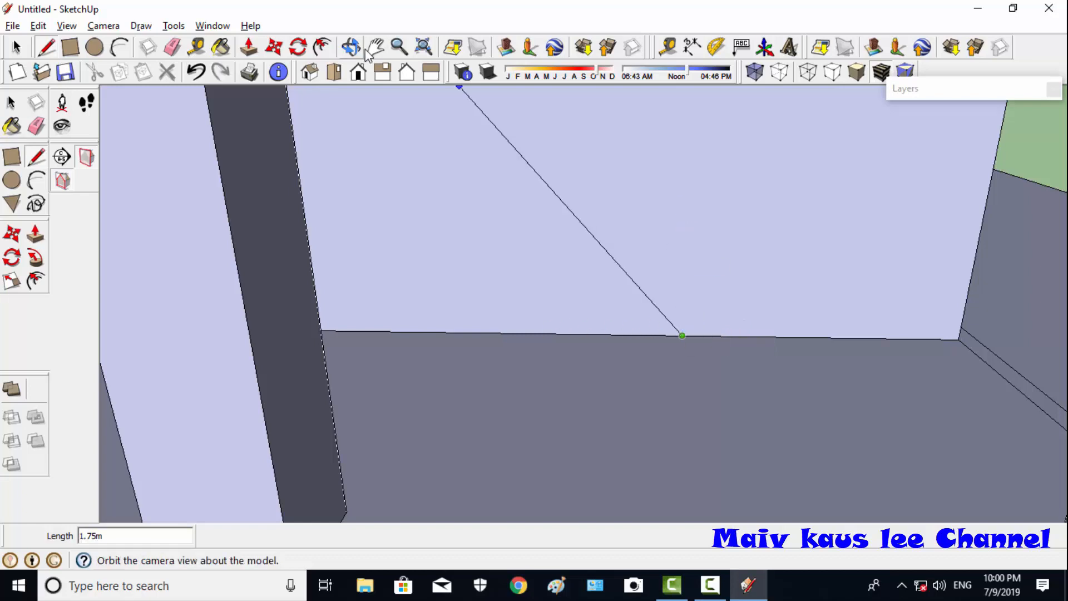
pyautogui.keyDown('shift'); pyautogui.moveTo(573, 234); pyautogui.dragTo(676, 155, button='middle'); pyautogui.keyUp('shift')
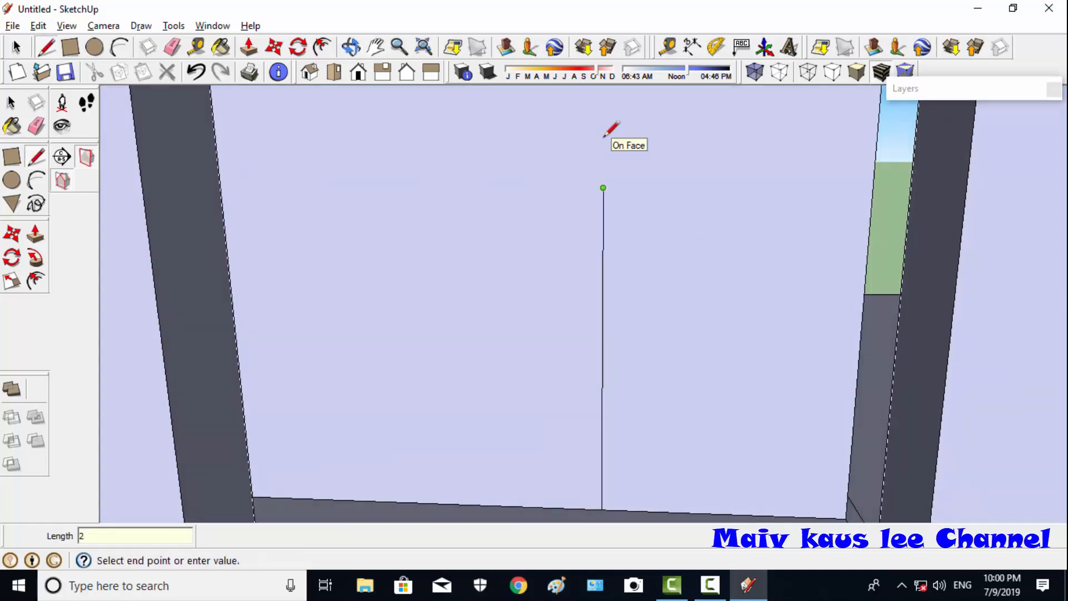
pyautogui.press('Escape')
pyautogui.click(603, 188)
pyautogui.click(602, 388)
# - Draw sill and top lines extending 0.75 m to each side of the vertical line and close them into a window rectangle
pyautogui.click(602, 388)
pyautogui.write('.')
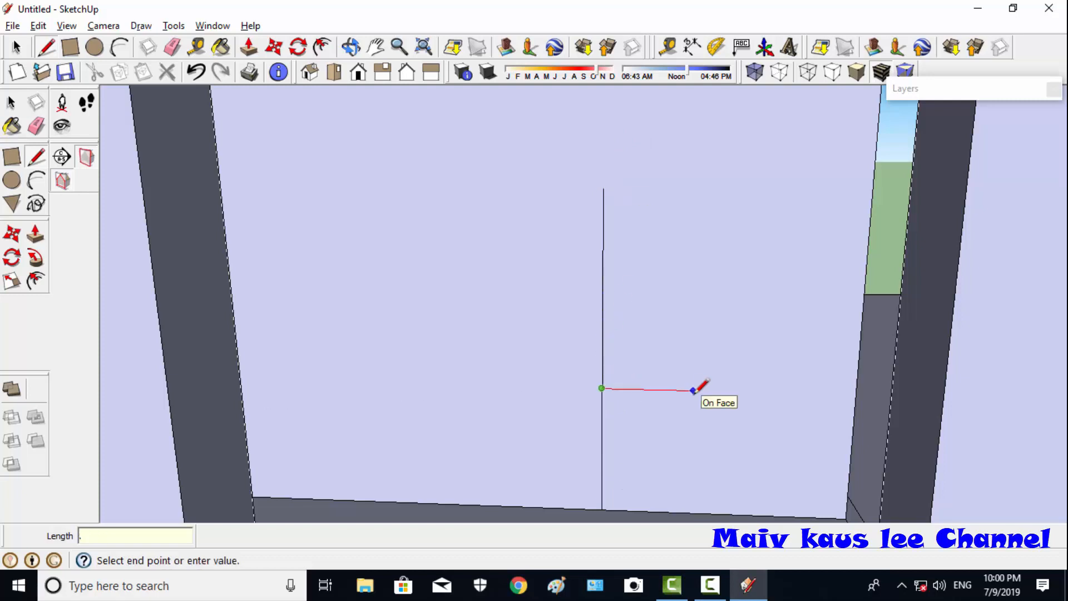
pyautogui.write('75')
pyautogui.press('Return')
pyautogui.click(737, 189)
pyautogui.click(603, 188)
pyautogui.click(603, 188)
pyautogui.write('.75')
pyautogui.press('Return')
pyautogui.click(480, 385)
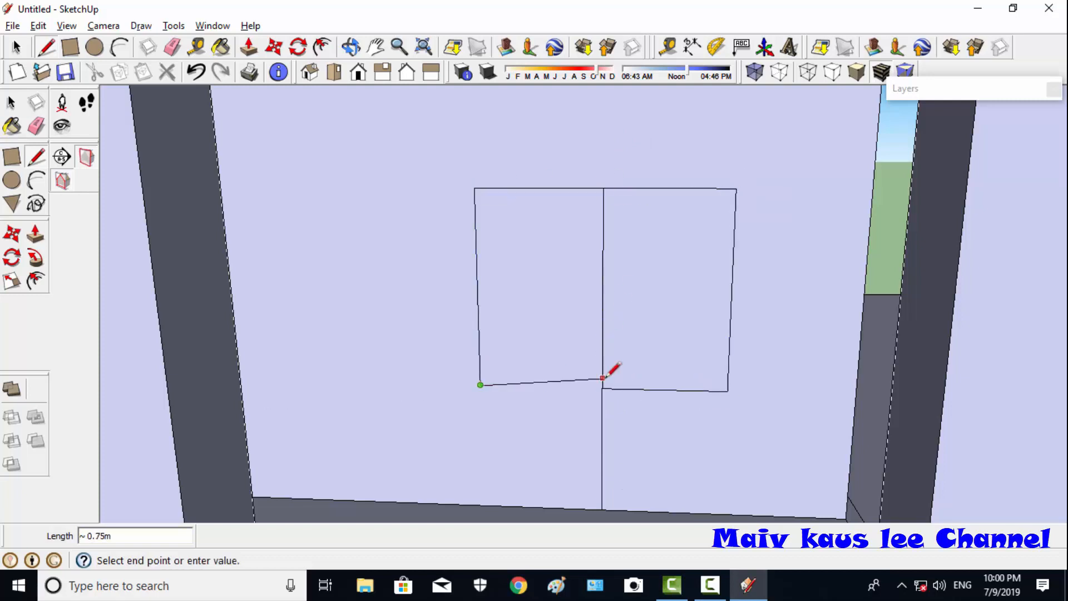
pyautogui.click(602, 388)
# - Erase the vertical construction line below and inside the porch window rectangle
pyautogui.moveTo(612, 449); pyautogui.dragTo(590, 454, button='middle')
pyautogui.press('e')
pyautogui.click(599, 452)
pyautogui.click(599, 345)
# - Offset the porch window rectangle outward about 0.05 m to form its frame
pyautogui.press('f')
pyautogui.click(473, 189)
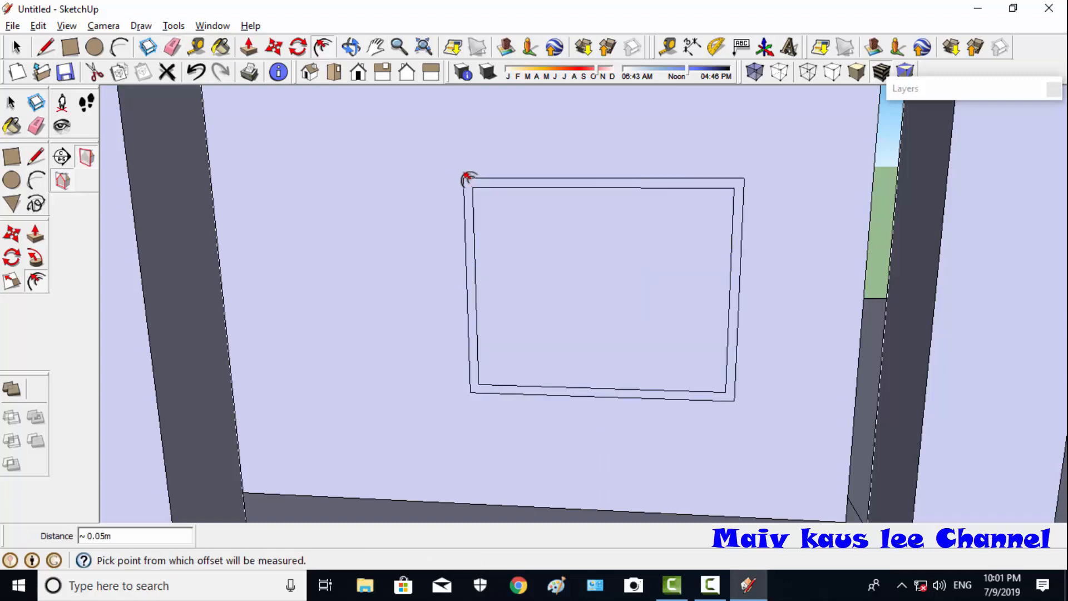
pyautogui.press('Escape')
pyautogui.press('space')
# - Divide the inner rectangle of the porch window into three equal panels with two vertical lines
pyautogui.press('l')
pyautogui.click(473, 187)
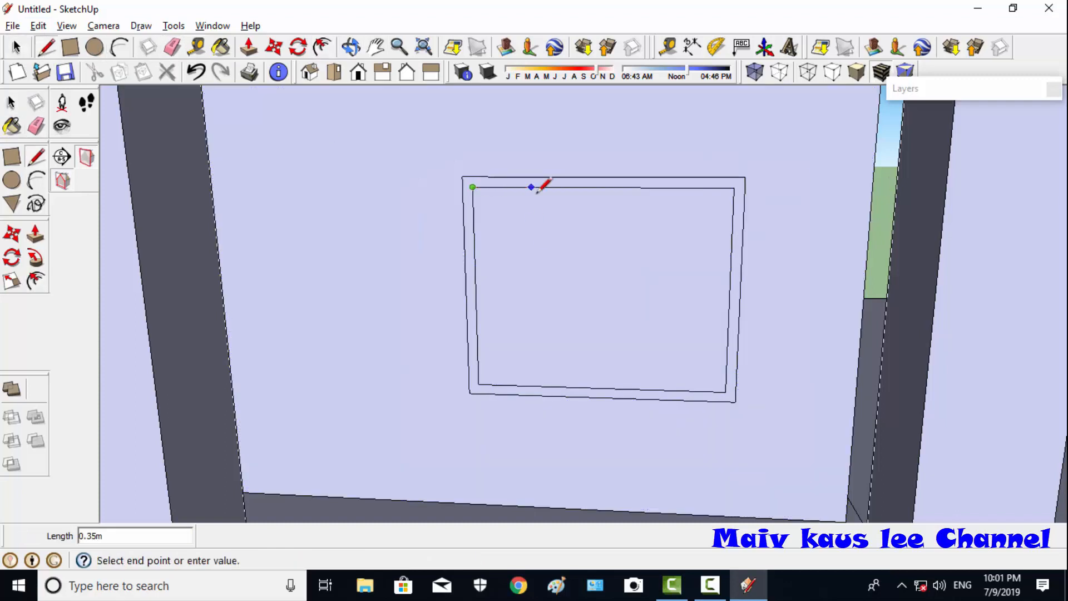
pyautogui.press('Escape')
pyautogui.click(559, 188)
pyautogui.click(559, 386)
pyautogui.click(645, 188)
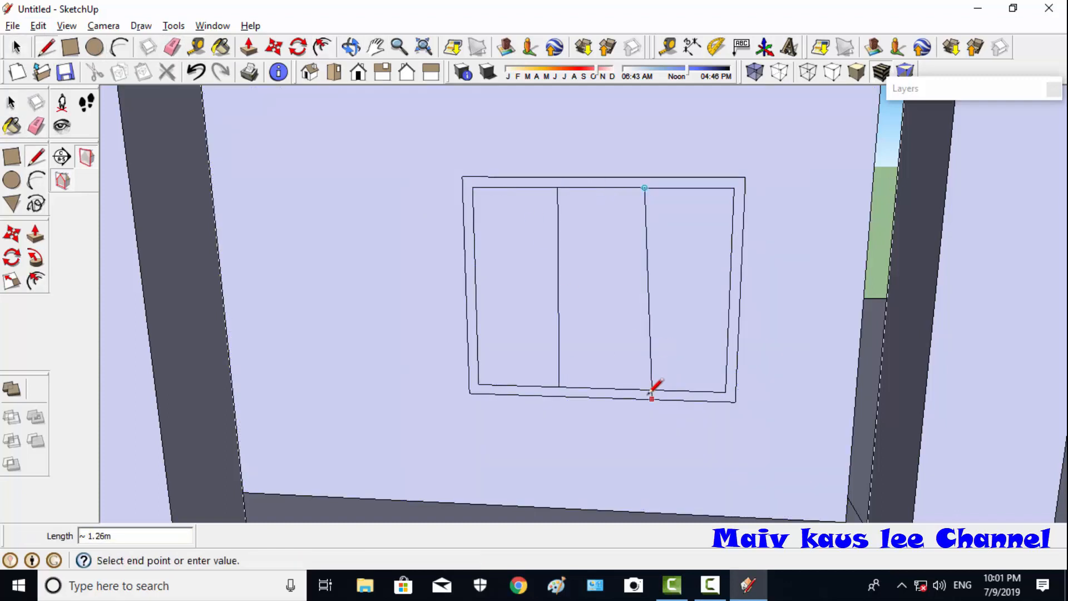
pyautogui.click(651, 399)
# - Inset the outlines of all three porch window panels by the same distance
pyautogui.press('f')
pyautogui.click(495, 206)
pyautogui.click(490, 209)
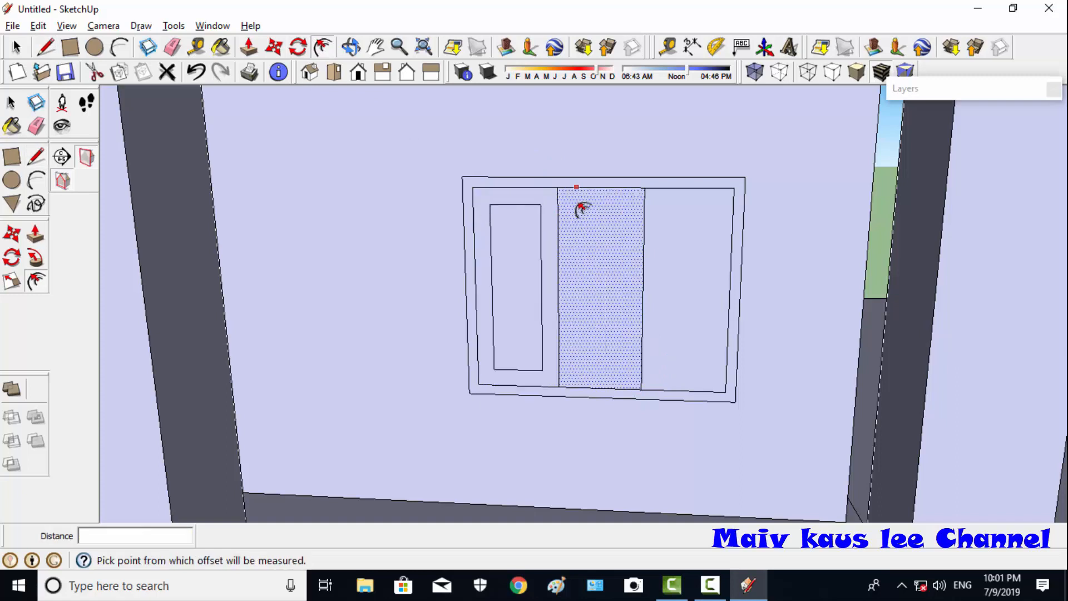
pyautogui.doubleClick(582, 209)
pyautogui.doubleClick(675, 215)
pyautogui.scroll(-6, 675, 246)
pyautogui.press('space')
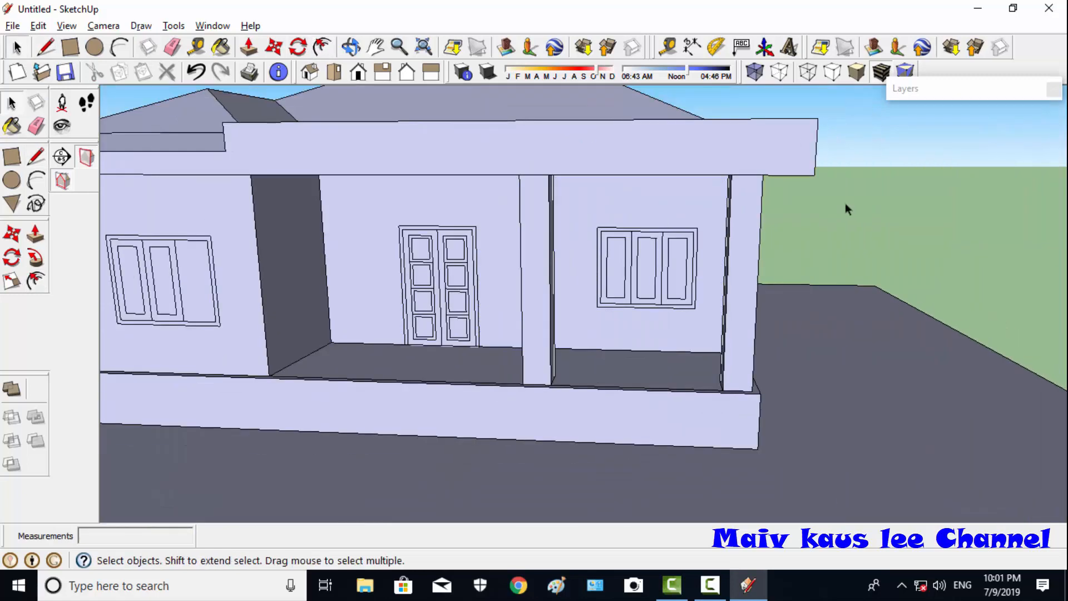
pyautogui.click(322, 47)
pyautogui.click(257, 222)
pyautogui.hotkey('ctrl', 'z')
pyautogui.press('space')
# - Inset the outline of the remaining plain panel in the front window beside the porch
pyautogui.click(349, 48)
pyautogui.scroll(-3, 494, 271)
pyautogui.moveTo(390, 239); pyautogui.dragTo(410, 265)
pyautogui.scroll(5, 401, 281)
pyautogui.press('f')
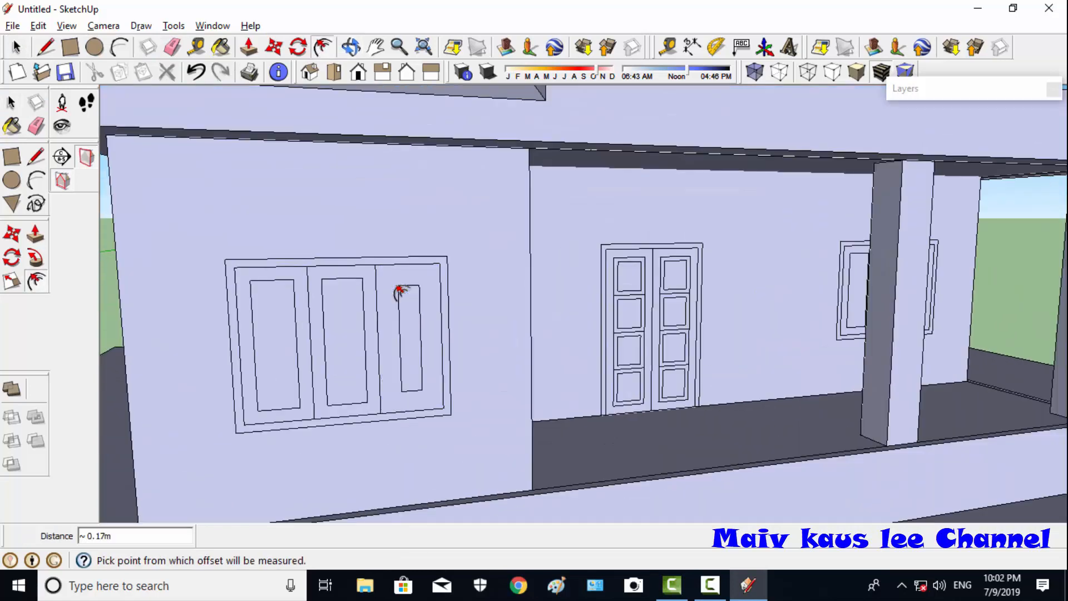
# - Draw a vertical guide line up from the base of the blank side wall, about 3 m from its left corner
pyautogui.scroll(-5, 399, 291)
pyautogui.click(709, 336)
pyautogui.press('o')
pyautogui.moveTo(708, 336); pyautogui.dragTo(374, 458)
pyautogui.scroll(5, 336, 437)
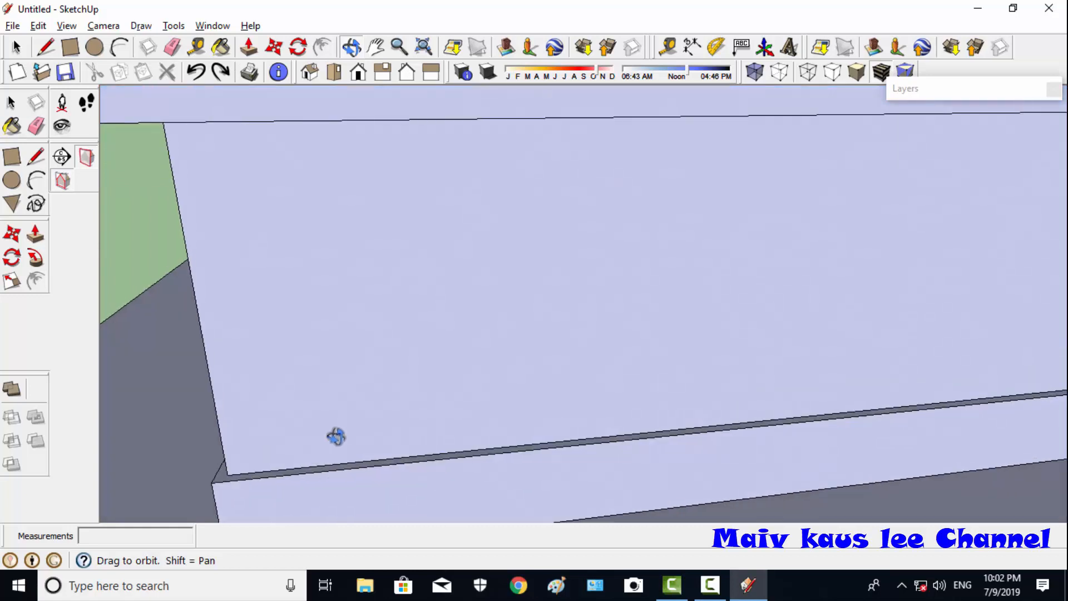
pyautogui.scroll(-3, 336, 437)
pyautogui.press('l')
pyautogui.click(242, 464)
pyautogui.click(520, 438)
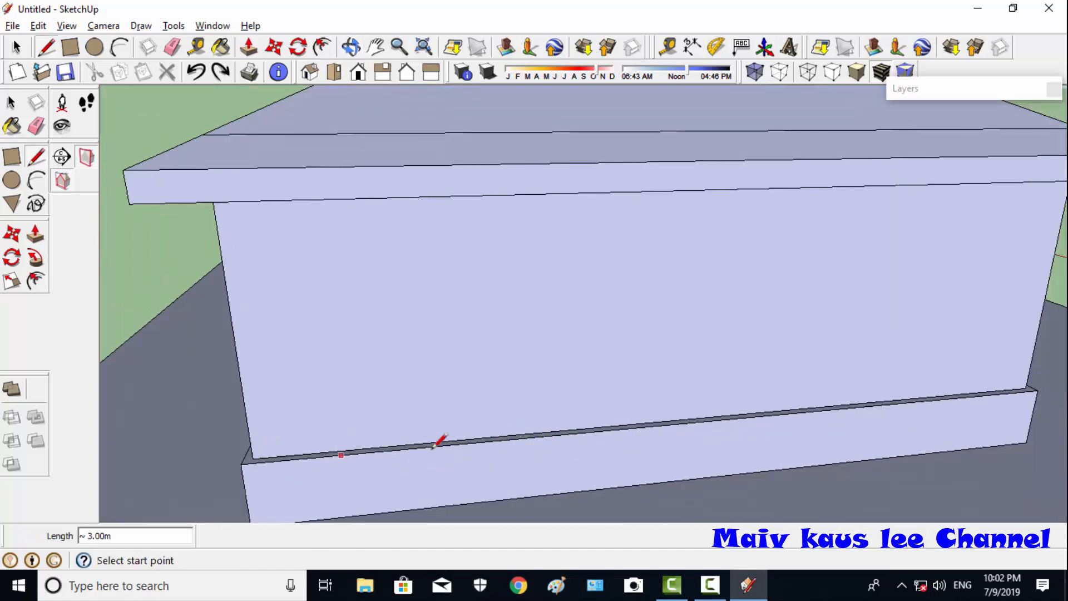
pyautogui.click(523, 434)
pyautogui.click(520, 312)
pyautogui.press('Escape')
# - Draw a second vertical guide line up from the side wall's base, farther to the right of the first
pyautogui.click(523, 434)
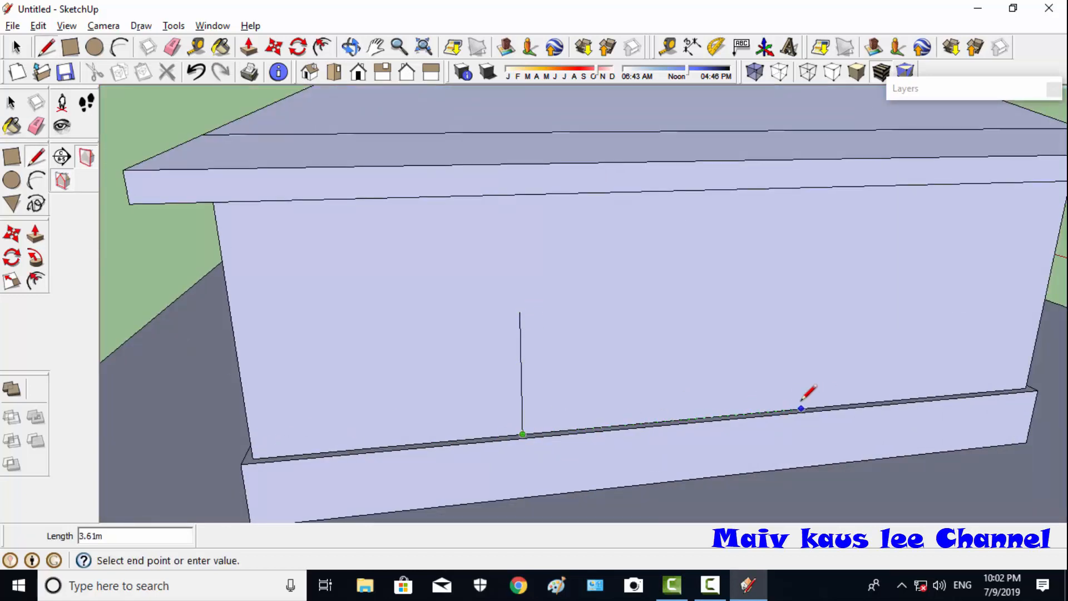
pyautogui.press('Escape')
pyautogui.click(794, 410)
pyautogui.click(805, 306)
pyautogui.press('Escape')
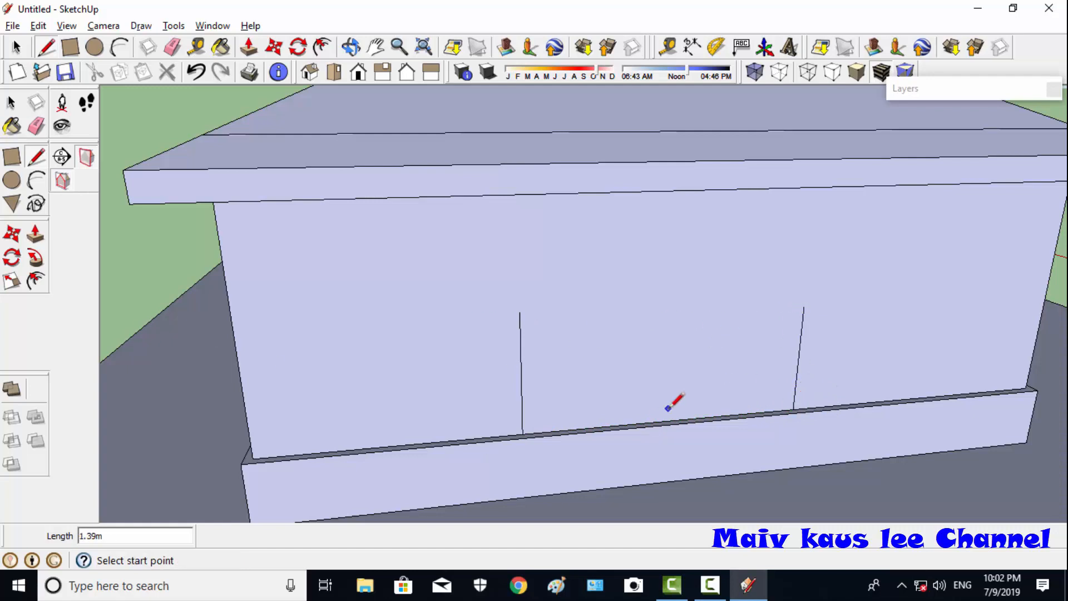
# - Draw a 2 m vertical line up from the side wall's base, midway between the two guide lines
pyautogui.click(662, 421)
pyautogui.write('2')
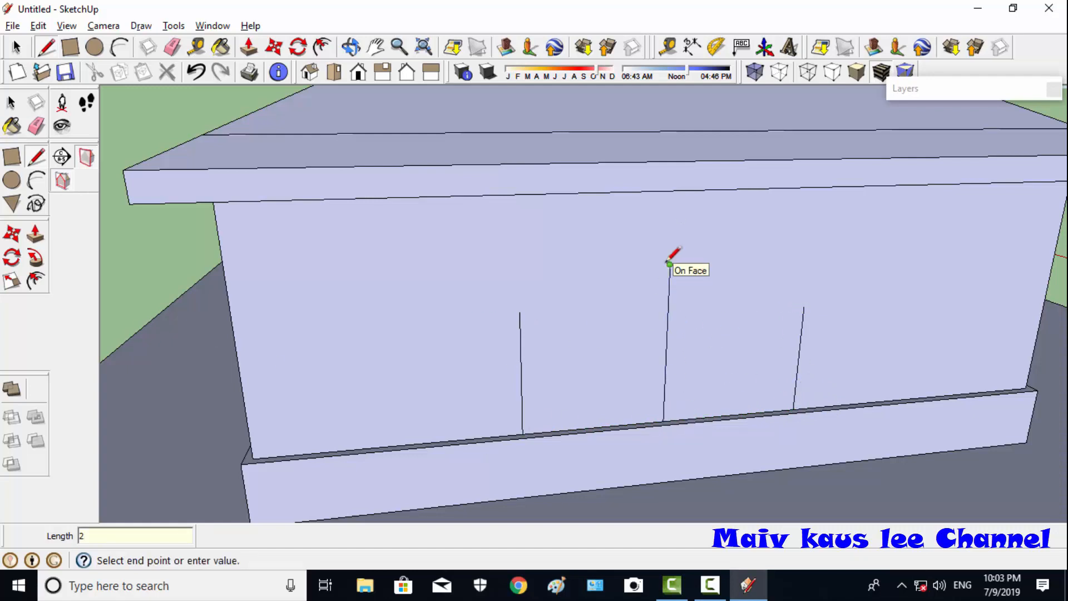
pyautogui.press('Return')
pyautogui.press('Escape')
pyautogui.click(663, 422)
pyautogui.click(670, 263)
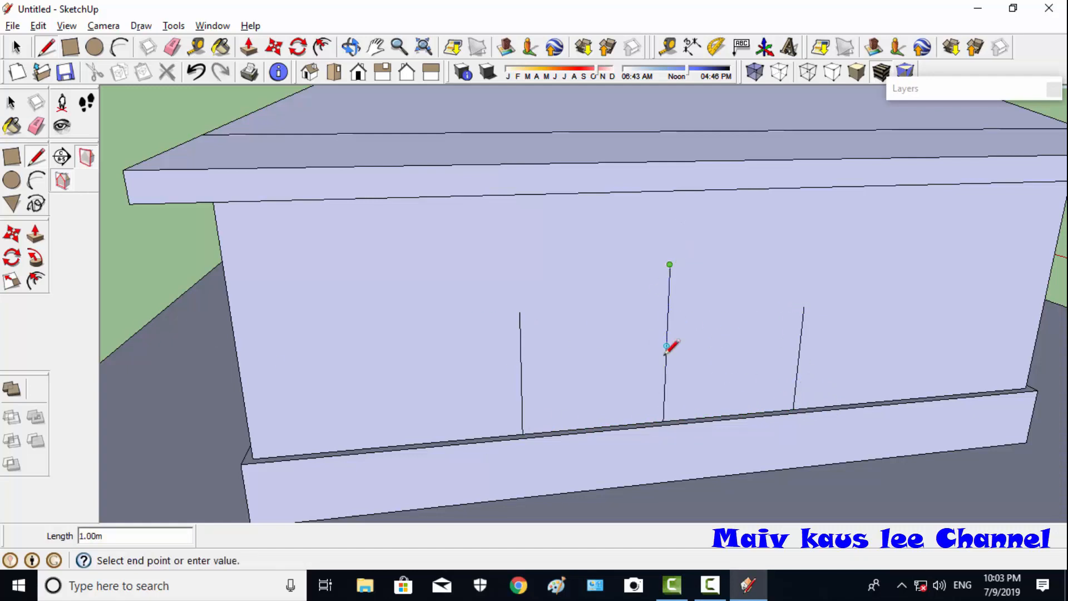
pyautogui.press('Escape')
# - Draw a window rectangle extending 0.75 m to each side of the 2 m line, and erase that line
pyautogui.click(666, 361)
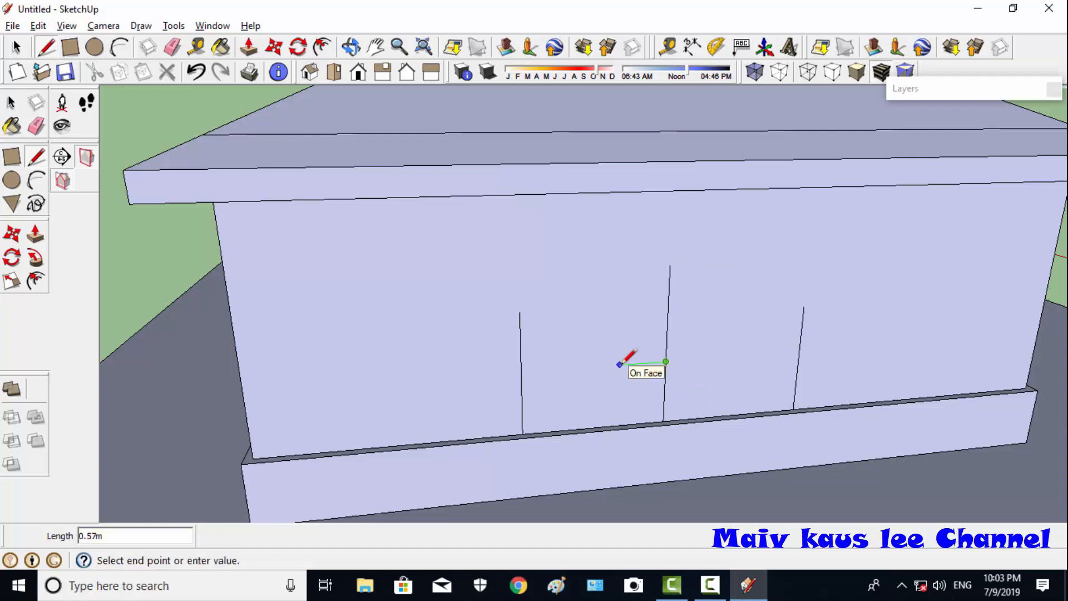
pyautogui.click(605, 365)
pyautogui.click(607, 267)
pyautogui.click(731, 262)
pyautogui.click(725, 357)
pyautogui.click(666, 362)
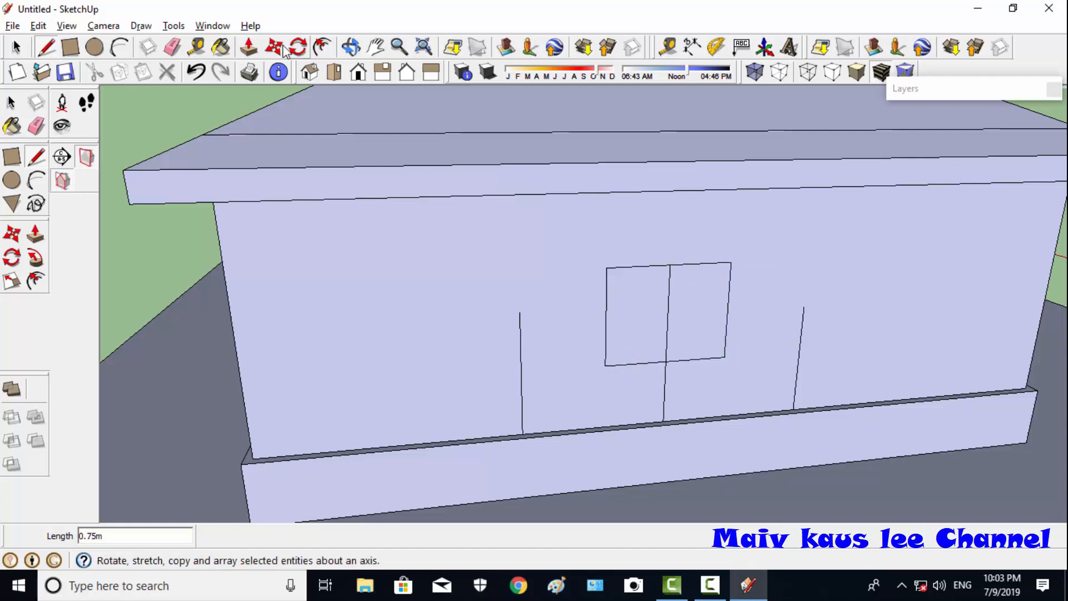
pyautogui.press('e')
pyautogui.moveTo(669, 300); pyautogui.dragTo(664, 400)
# - Draw a 2 m vertical line in the side wall's left section and a window rectangle around it, aligned with the first window's top
pyautogui.press('l')
pyautogui.click(391, 446)
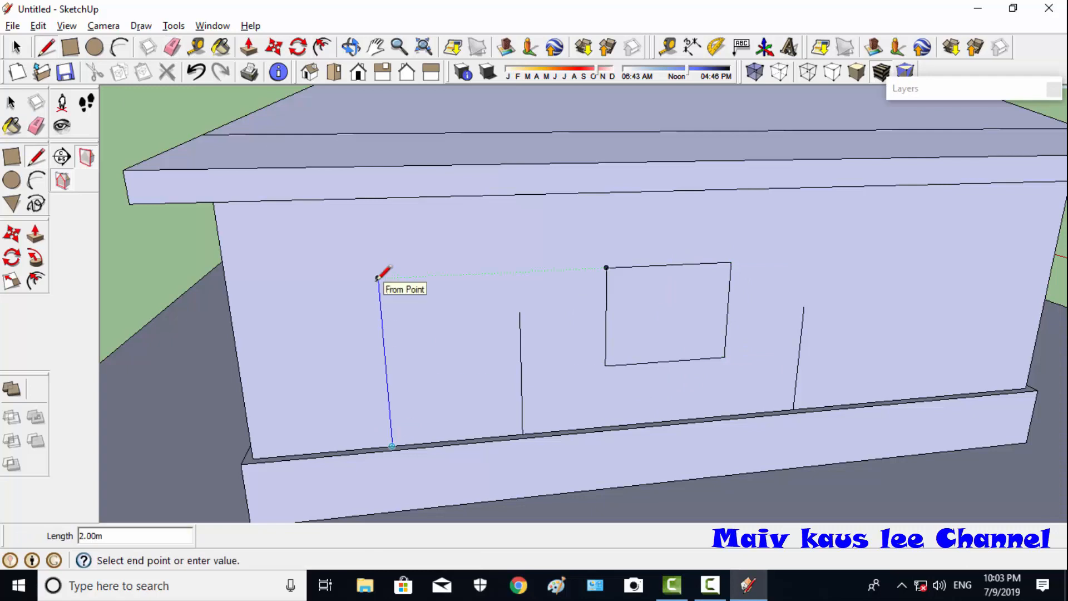
pyautogui.click(378, 278)
pyautogui.press('Escape')
pyautogui.click(388, 382)
pyautogui.click(455, 377)
pyautogui.click(304, 283)
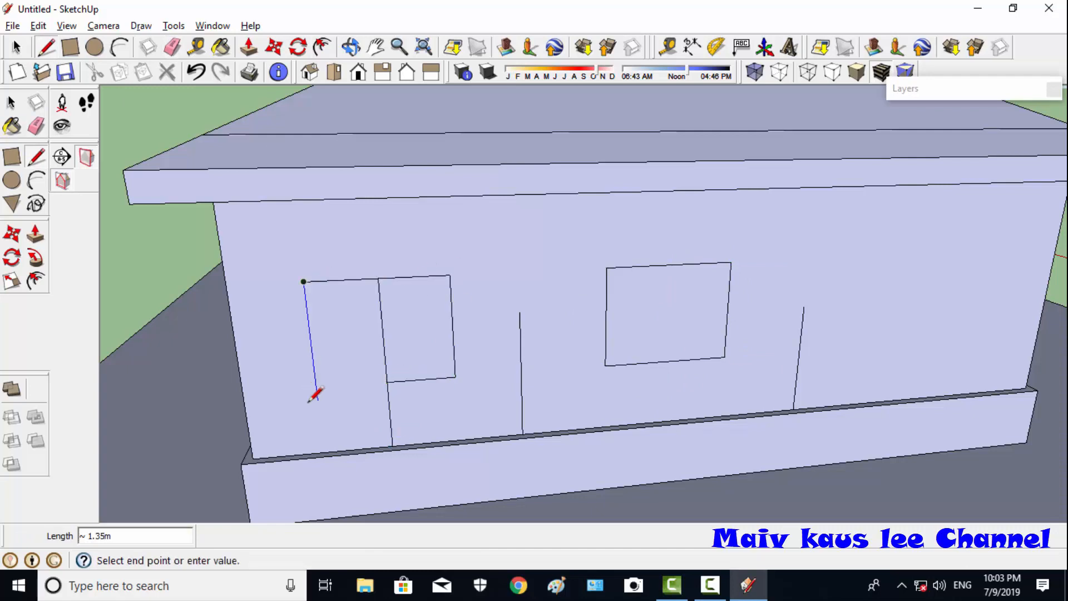
pyautogui.click(315, 387)
# - Erase the left window's vertical construction line and both guide lines on the side wall
pyautogui.press('e')
pyautogui.moveTo(393, 431); pyautogui.dragTo(381, 329)
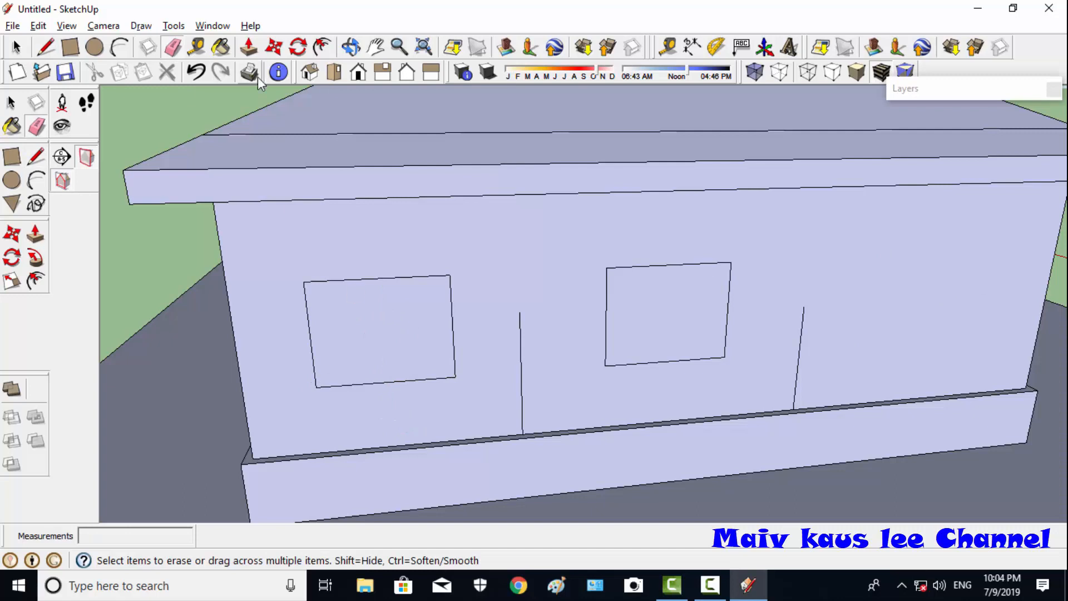
pyautogui.moveTo(520, 356)
pyautogui.mouseDown()
pyautogui.moveTo(525, 370)
pyautogui.moveTo(799, 356)
pyautogui.mouseUp()
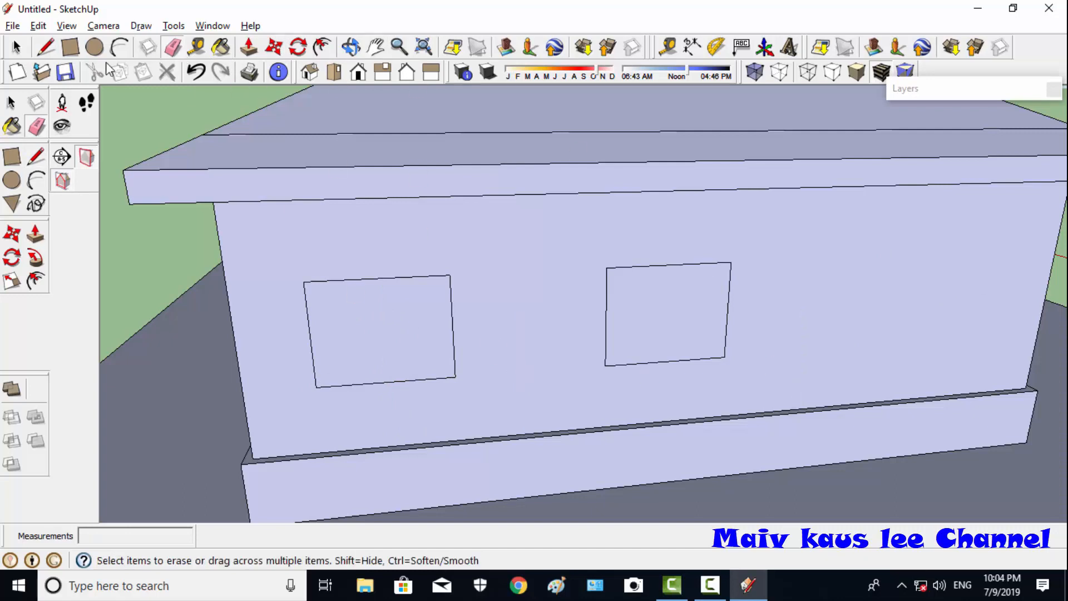
# - Offset both side-wall window rectangles outward by 0.06 m to form their frames
pyautogui.press('f')
pyautogui.click(351, 279)
pyautogui.write('.06')
pyautogui.press('Return')
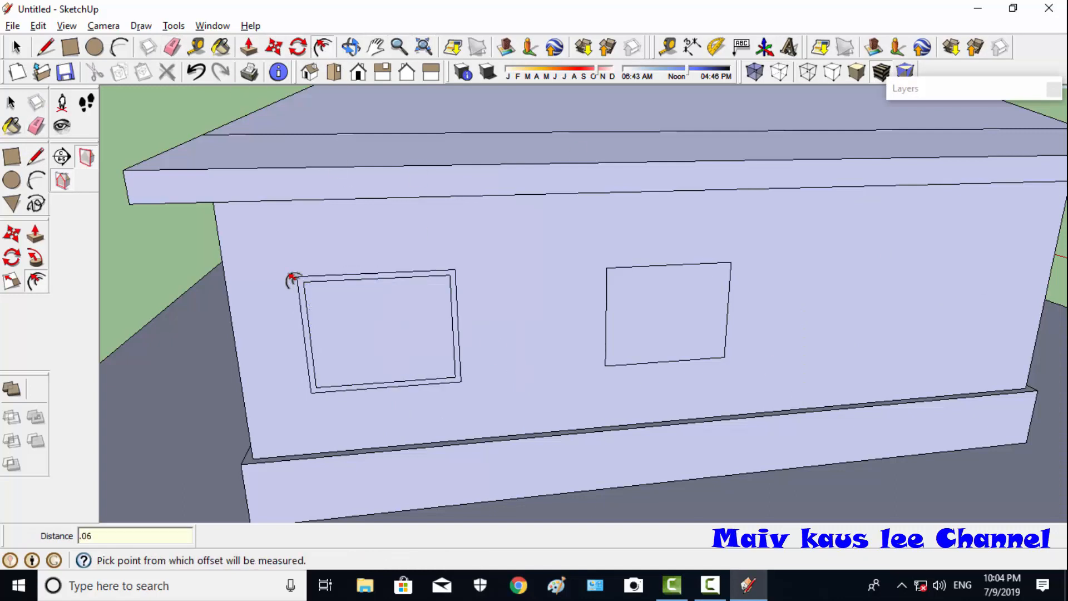
pyautogui.click(612, 298)
pyautogui.write('.06')
pyautogui.press('Return')
# - Divide the inner rectangles of both side-wall windows into three panels each with two vertical lines
pyautogui.click(45, 48)
pyautogui.click(354, 280)
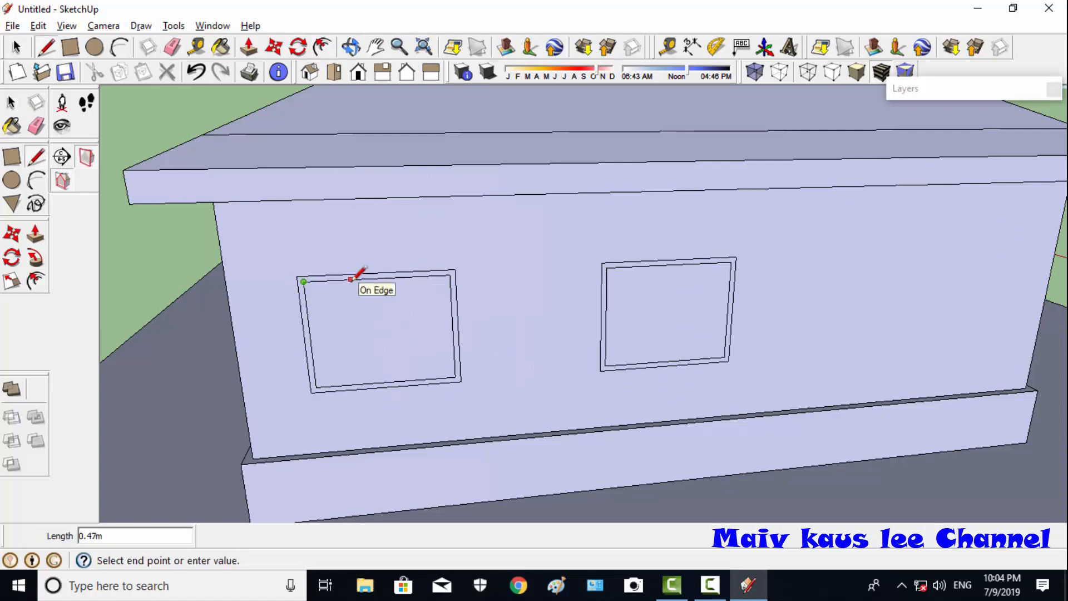
pyautogui.click(363, 384)
pyautogui.click(403, 276)
pyautogui.click(411, 382)
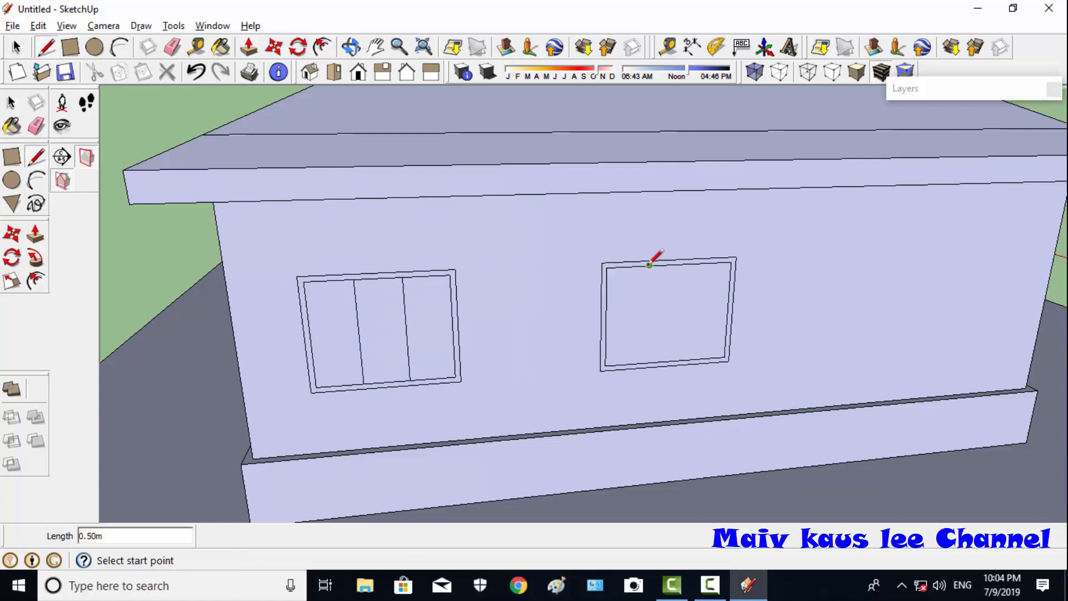
pyautogui.click(646, 265)
pyautogui.click(645, 363)
pyautogui.click(688, 362)
pyautogui.click(690, 263)
# - Inset the outlines of the three panels in the left side-wall window by about 0.1 m
pyautogui.scroll(2, 334, 267)
pyautogui.press('f')
pyautogui.click(305, 298)
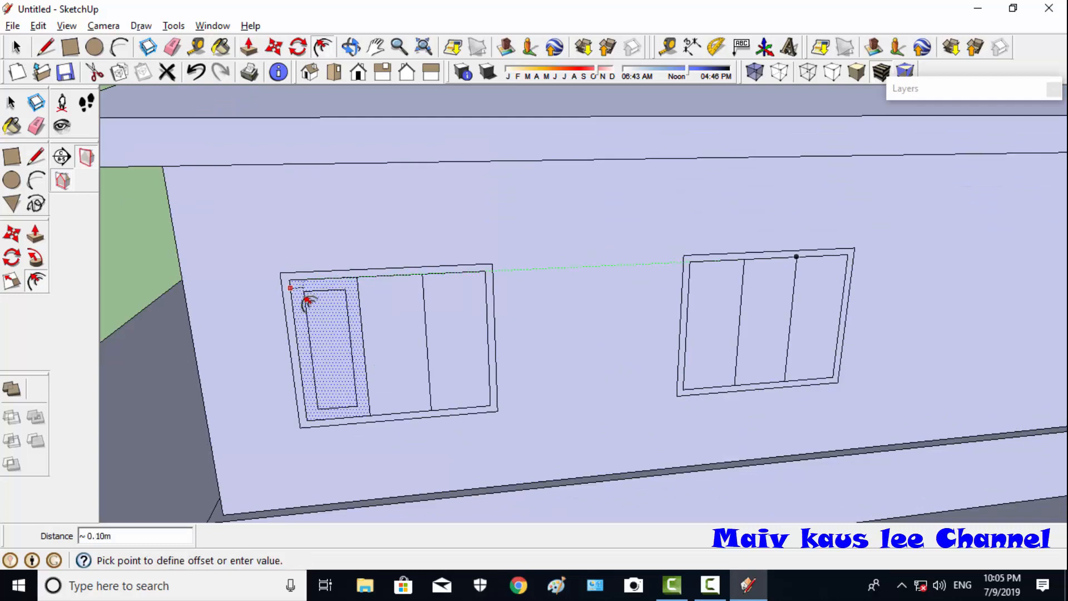
pyautogui.click(307, 300)
pyautogui.doubleClick(375, 299)
pyautogui.doubleClick(443, 297)
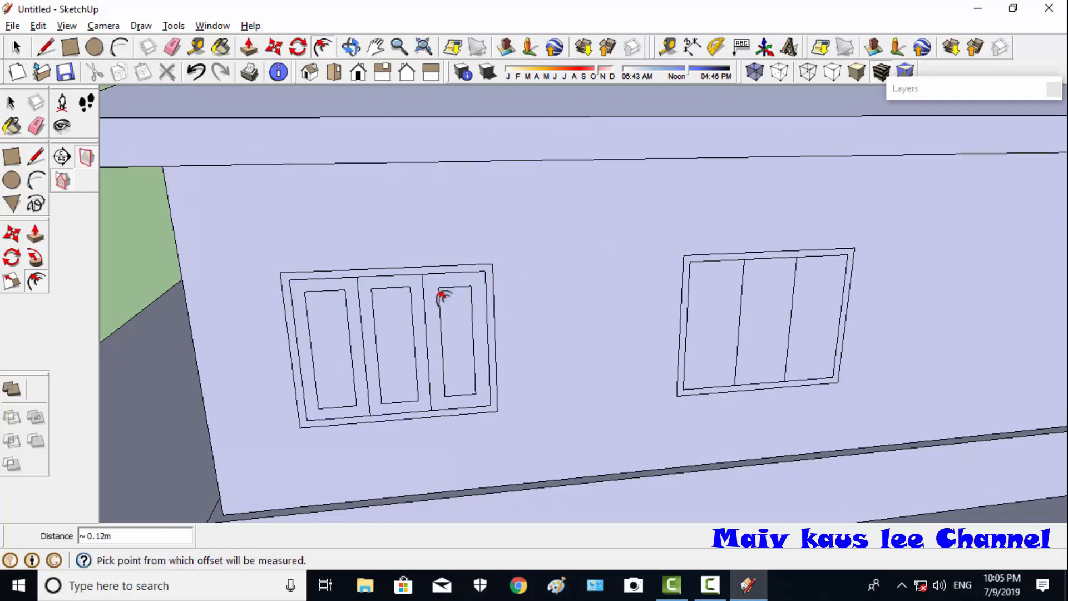
# - Inset the outlines of the three panels in the right side-wall window by 0.1 m
pyautogui.doubleClick(709, 280)
pyautogui.doubleClick(758, 286)
pyautogui.doubleClick(812, 282)
pyautogui.write('.1')
pyautogui.press('Return')
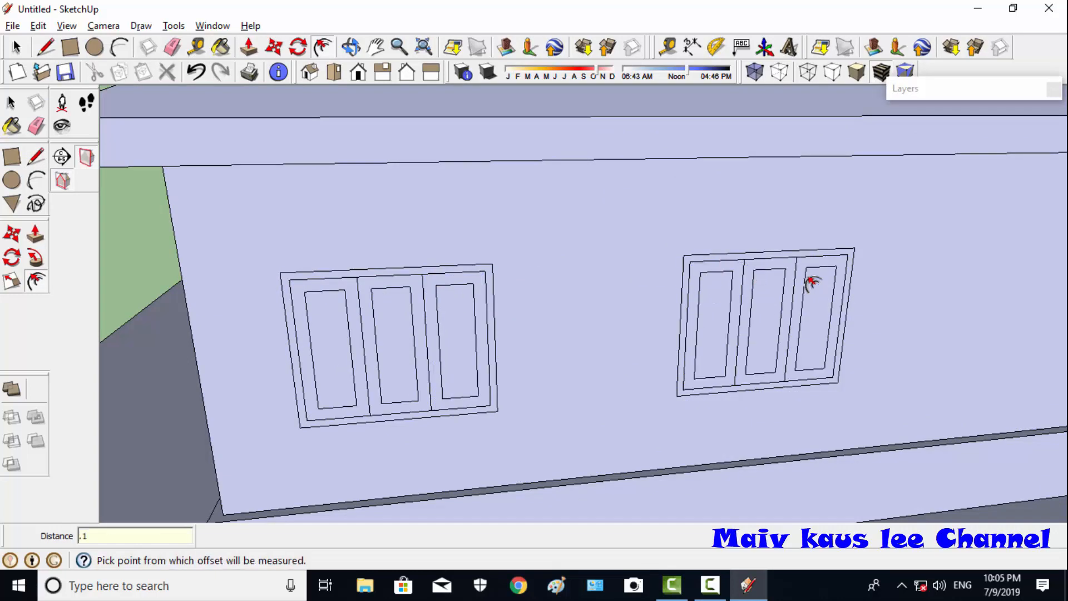
# - Draw a vertical guide line up from the base of the next blank wall, in its left part
pyautogui.scroll(-4, 522, 334)
pyautogui.press('space')
pyautogui.moveTo(230, 218); pyautogui.dragTo(469, 293, button='middle')
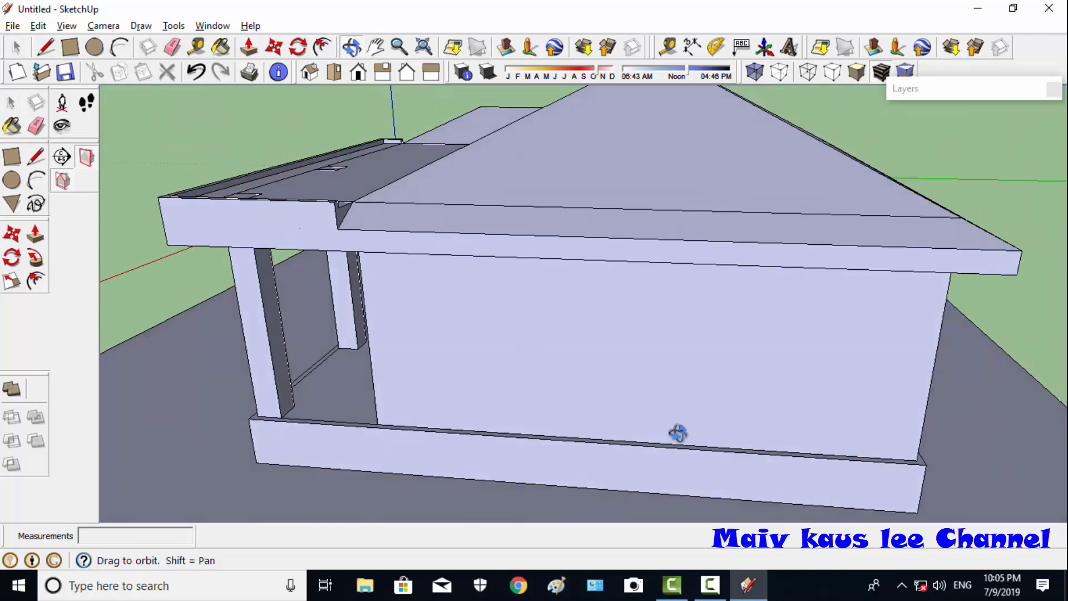
pyautogui.moveTo(677, 432); pyautogui.dragTo(587, 353, button='middle')
pyautogui.scroll(5, 344, 312)
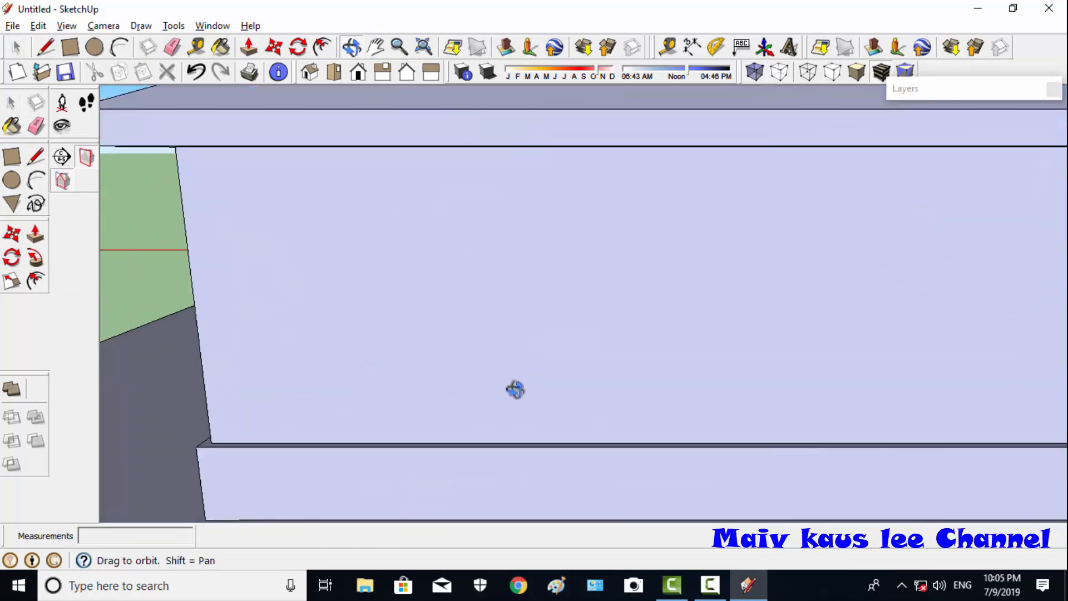
pyautogui.press('l')
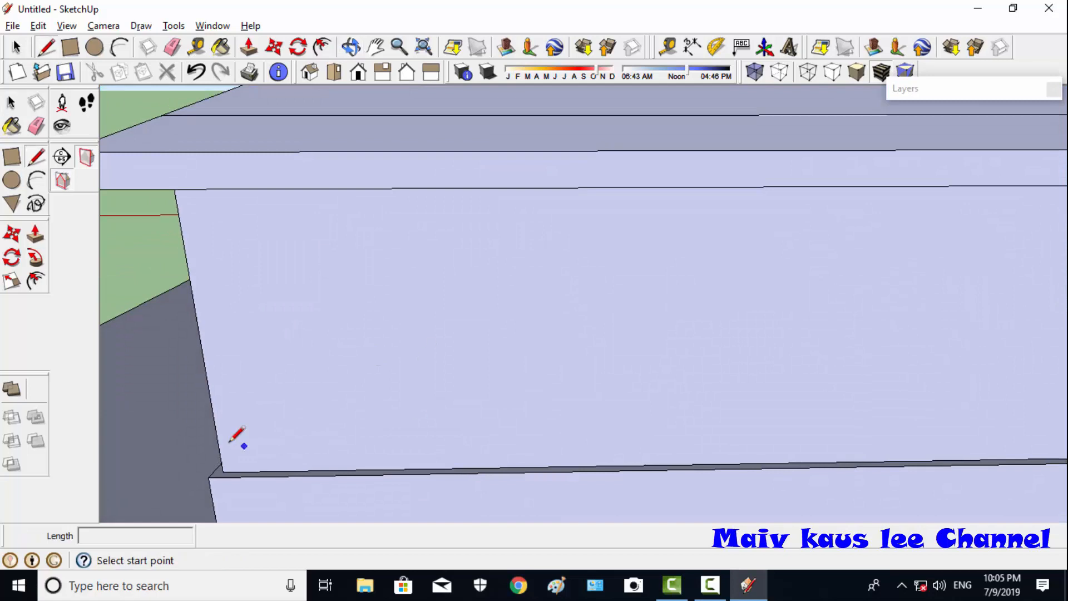
pyautogui.click(223, 471)
pyautogui.click(519, 467)
pyautogui.click(519, 467)
pyautogui.click(514, 321)
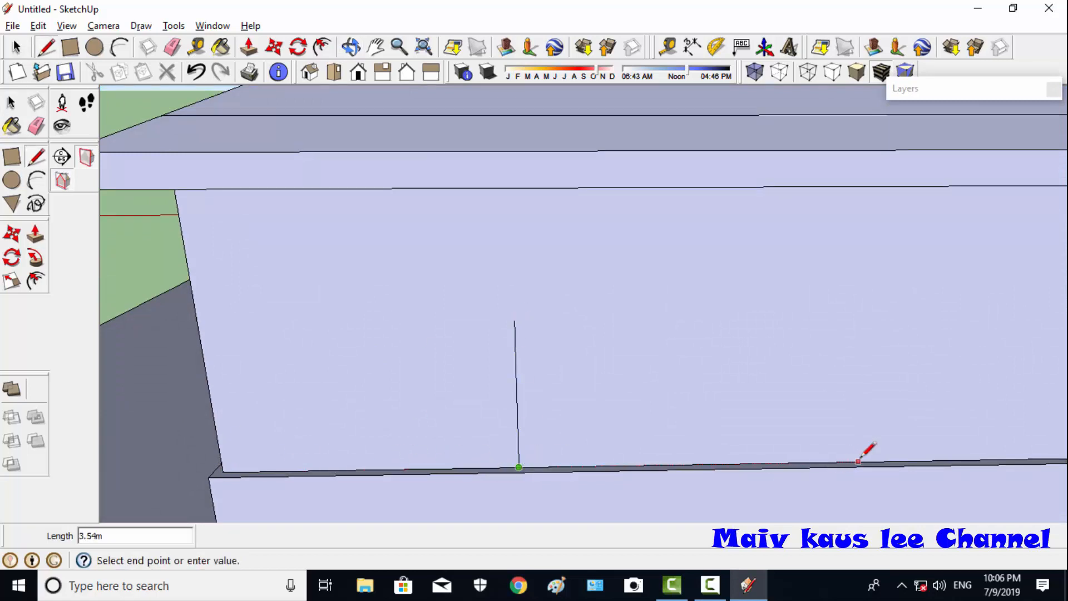
# - Draw another vertical guide line up from the same wall's base, farther to the right
pyautogui.click(903, 461)
pyautogui.click(902, 461)
pyautogui.click(925, 317)
pyautogui.click(903, 461)
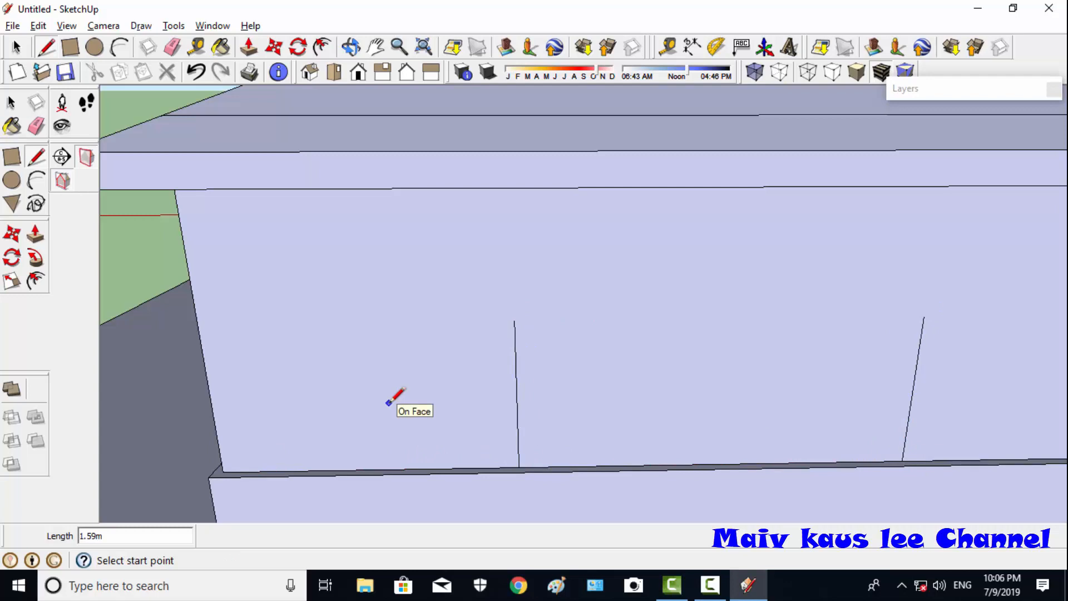
# - Draw a vertical line midway between the guide lines and a window rectangle around it, with its sill 1.2 m below the top
pyautogui.click(713, 464)
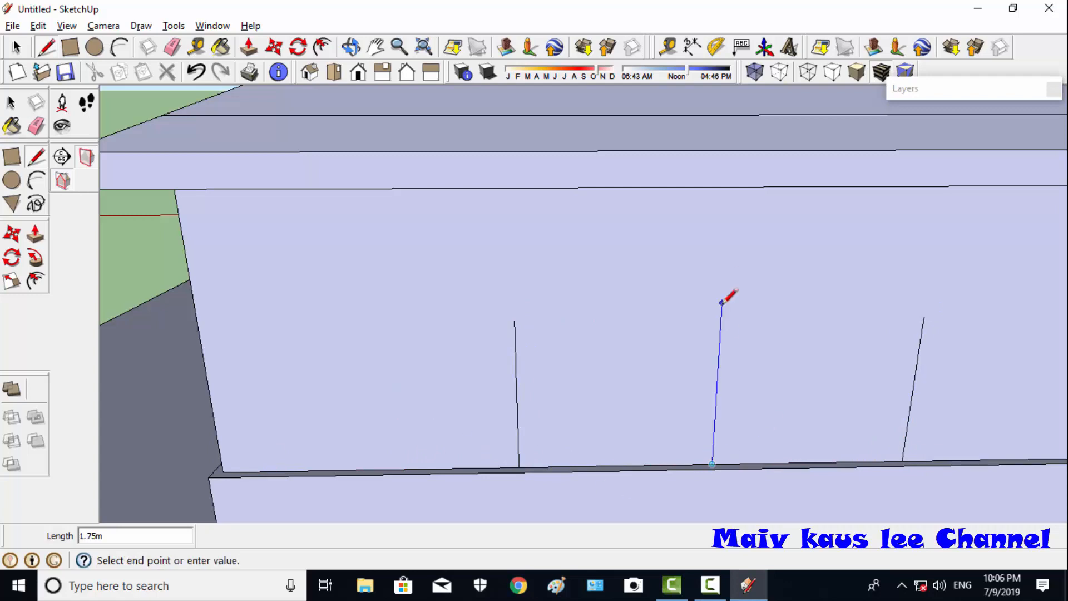
pyautogui.click(723, 279)
pyautogui.press('Escape')
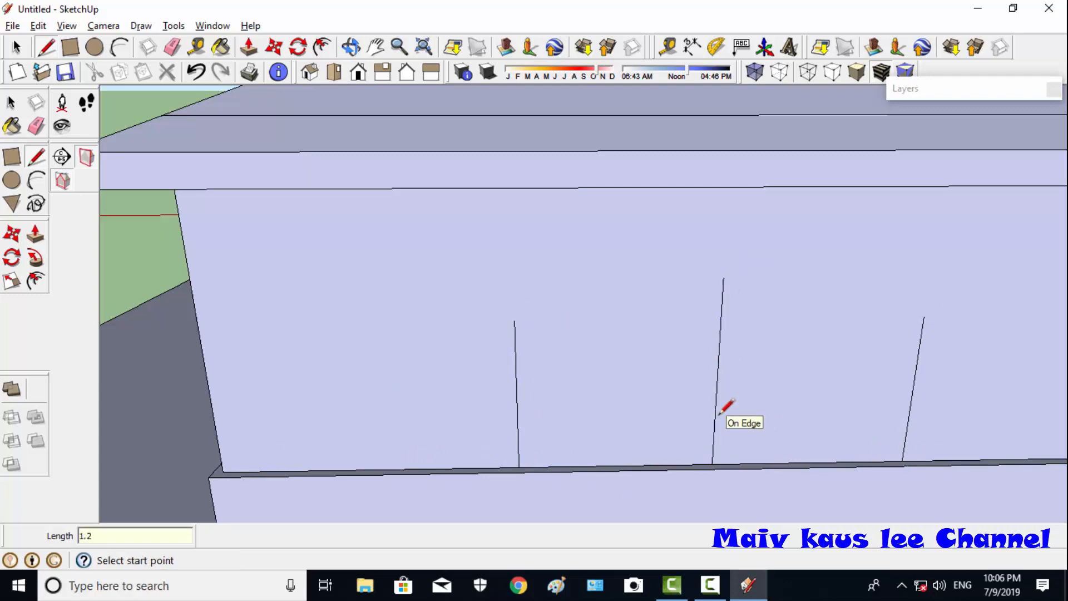
pyautogui.click(716, 394)
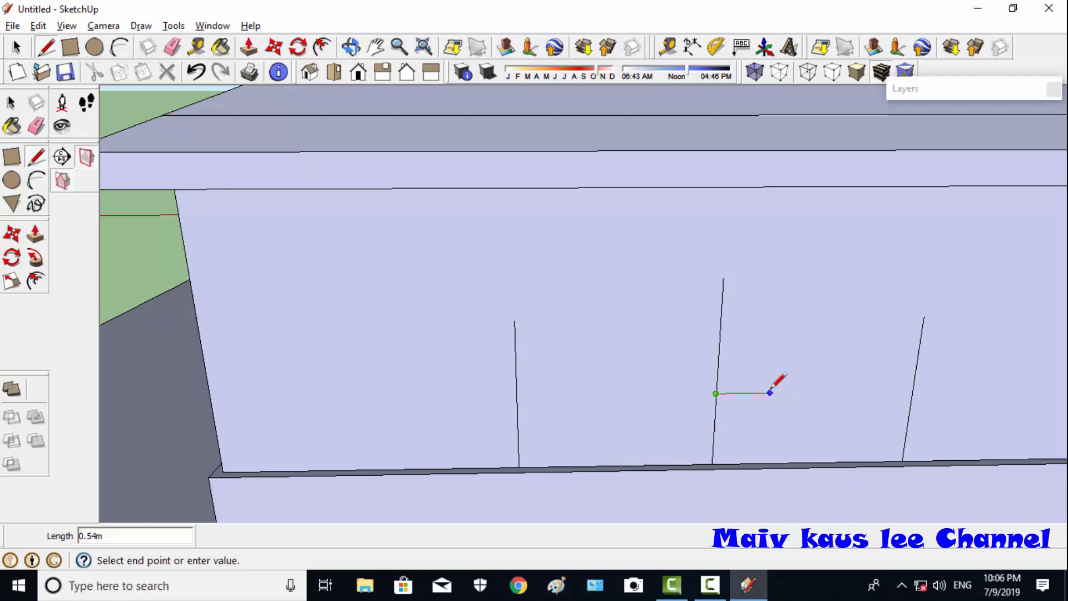
pyautogui.click(814, 392)
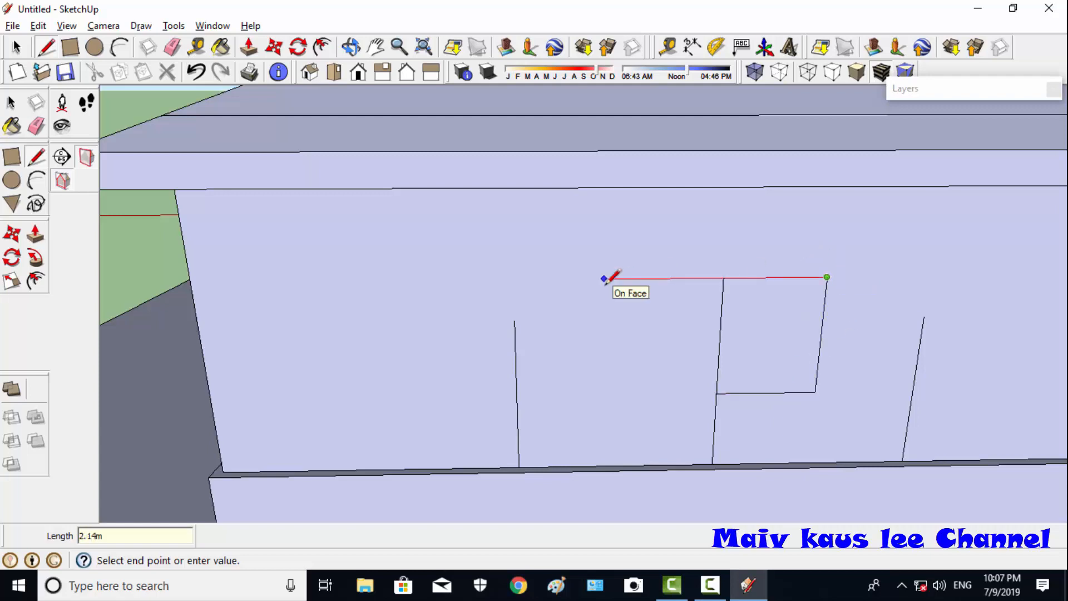
pyautogui.click(717, 393)
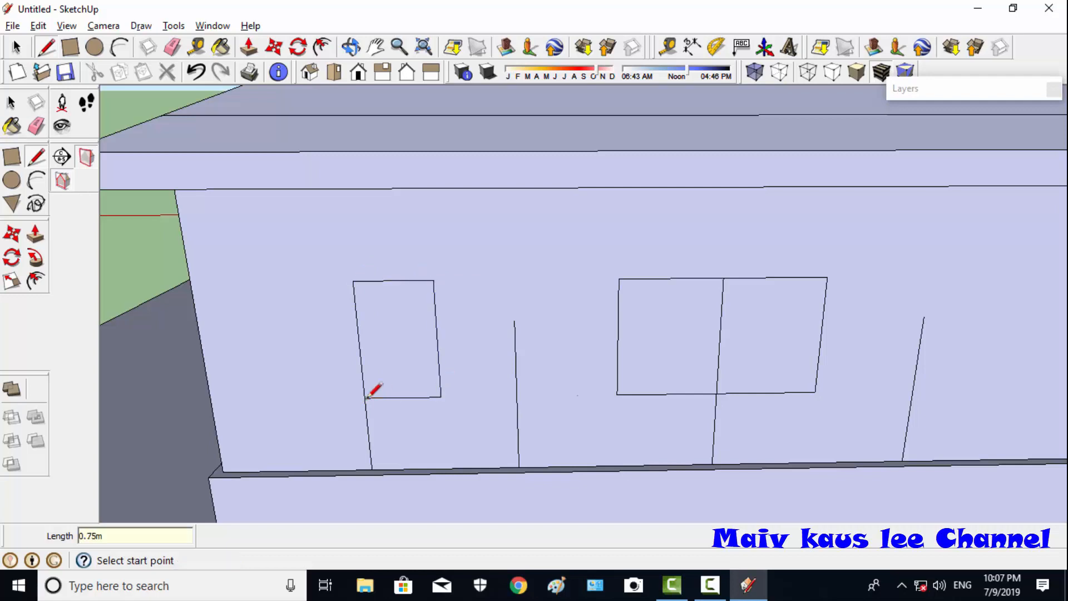
# - Complete the left window rectangle, then erase the guide lines and the centre lines of both windows
pyautogui.click(272, 282)
pyautogui.click(172, 46)
pyautogui.moveTo(356, 434); pyautogui.dragTo(668, 413)
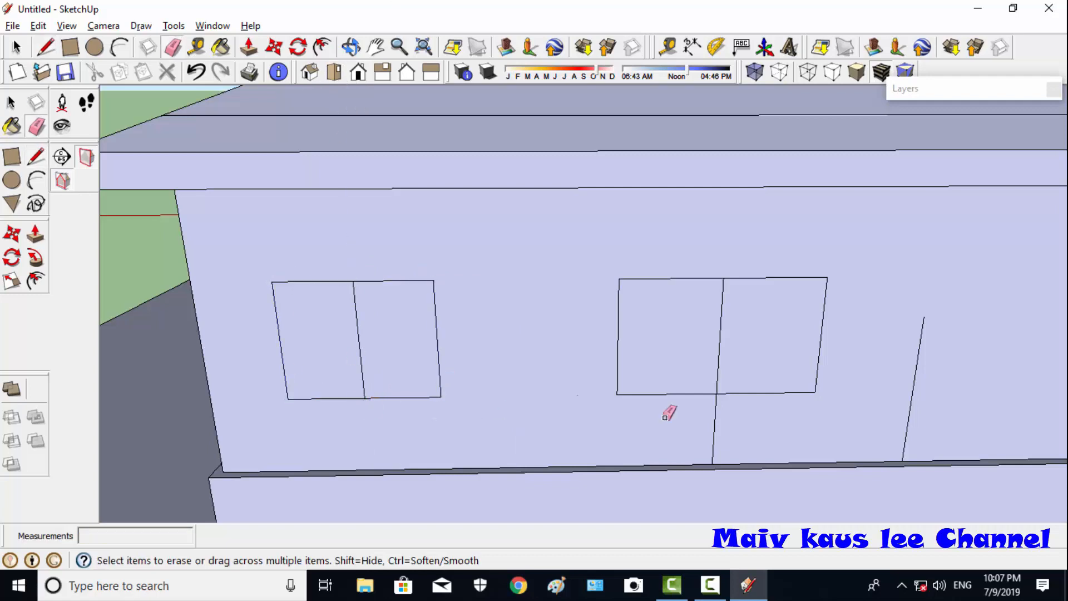
pyautogui.click(359, 339)
pyautogui.click(721, 304)
# - Offset both window outlines outward as frames, and divide the left window into three panels and the right one into four
pyautogui.press('f')
pyautogui.moveTo(316, 286); pyautogui.dragTo(257, 257)
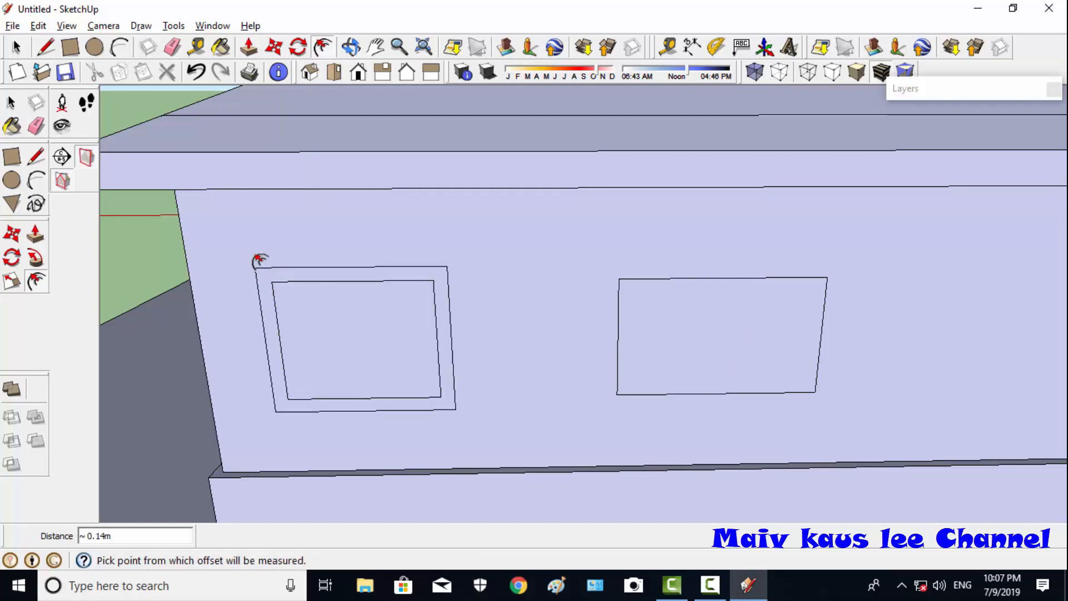
pyautogui.moveTo(621, 283); pyautogui.dragTo(615, 273)
pyautogui.press('l')
pyautogui.click(272, 282)
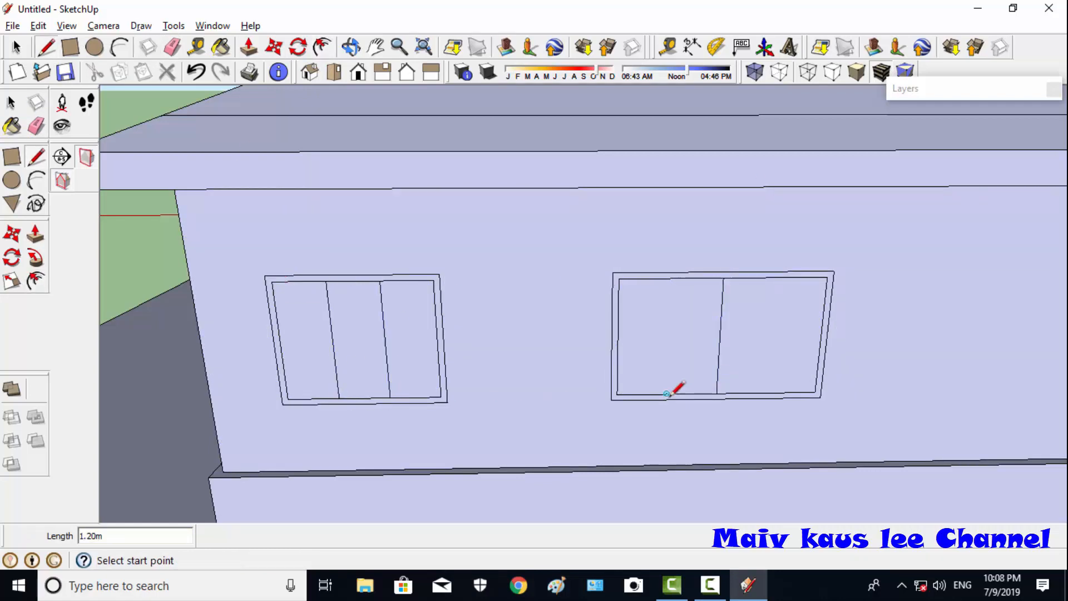
# - Inset the outlines of the three panels in the left window by 0.1 m
pyautogui.scroll(3, 308, 304)
pyautogui.click(322, 47)
pyautogui.moveTo(248, 266); pyautogui.dragTo(261, 281)
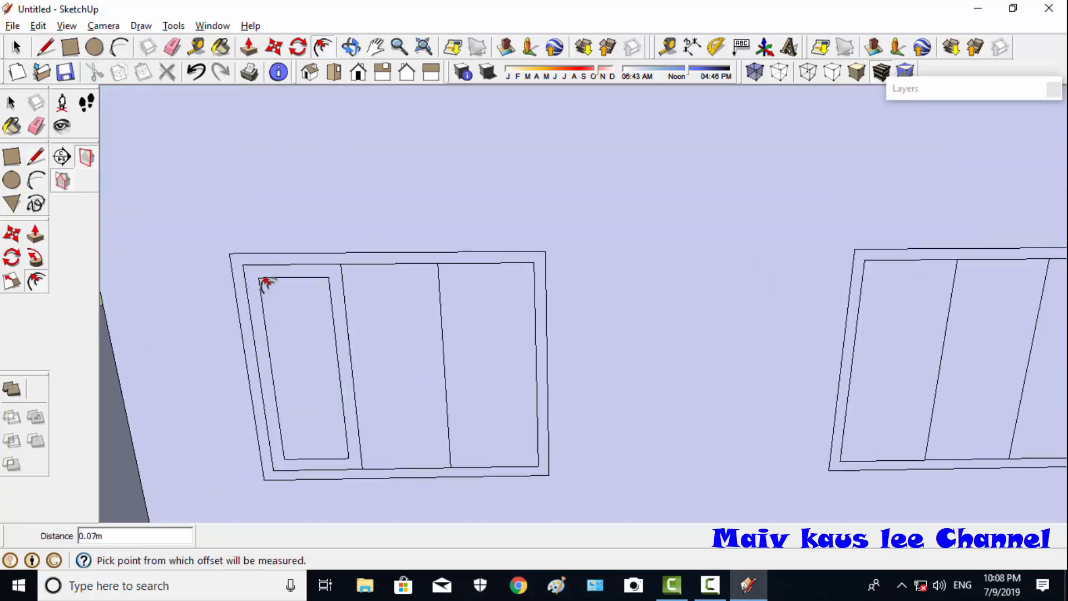
pyautogui.write('.1')
pyautogui.press('Return')
pyautogui.moveTo(347, 266); pyautogui.dragTo(368, 284)
pyautogui.write('.1')
pyautogui.press('Return')
pyautogui.doubleClick(465, 286)
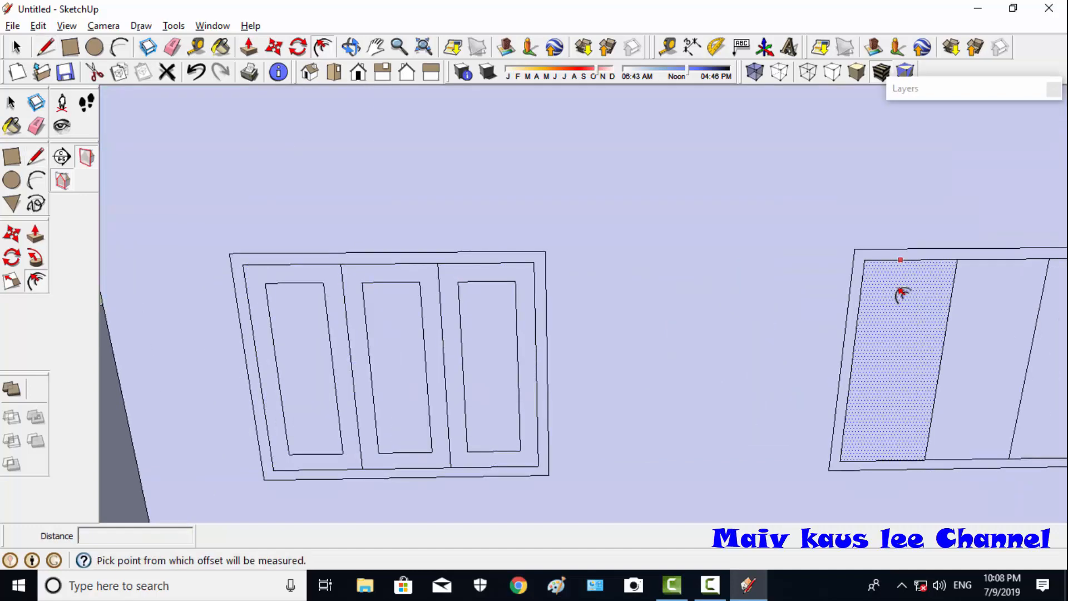
# - Inset the outlines of the four panels in the right window by 0.1 m
pyautogui.doubleClick(882, 289)
pyautogui.hotkey('ctrl', 'a')
pyautogui.click(376, 48)
pyautogui.moveTo(998, 193); pyautogui.dragTo(483, 190)
pyautogui.scroll(-5, 491, 231)
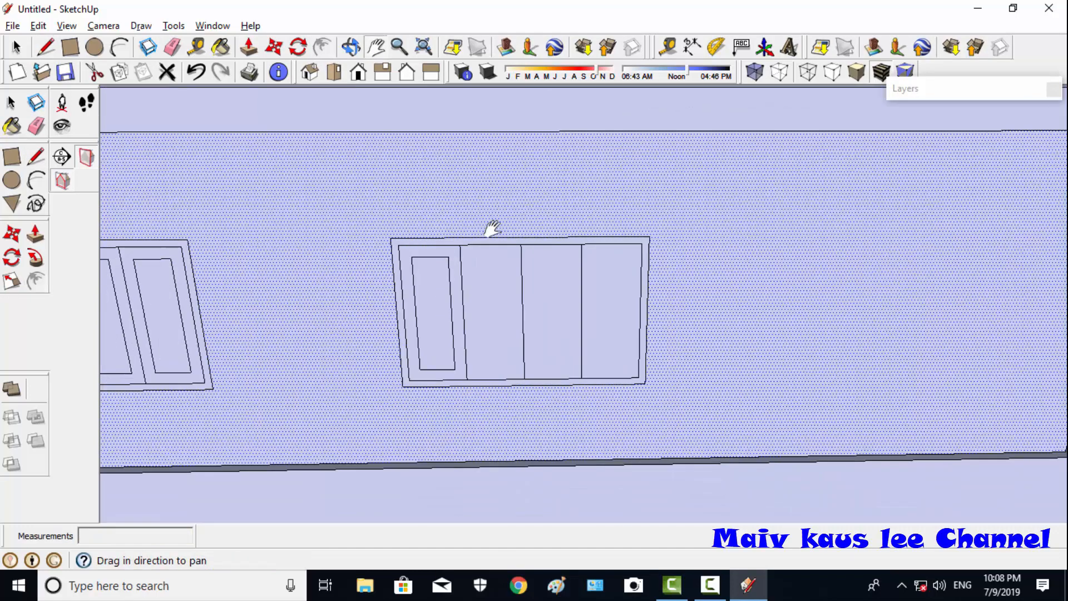
pyautogui.press('space')
pyautogui.click(1051, 297)
pyautogui.click(323, 47)
pyautogui.doubleClick(482, 267)
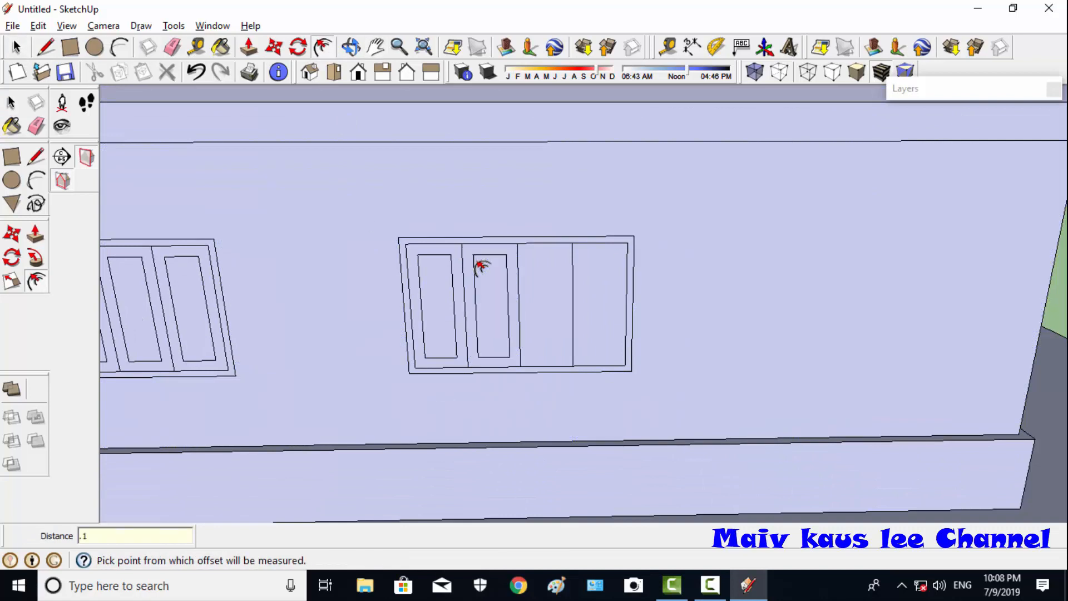
pyautogui.doubleClick(543, 269)
pyautogui.doubleClick(593, 270)
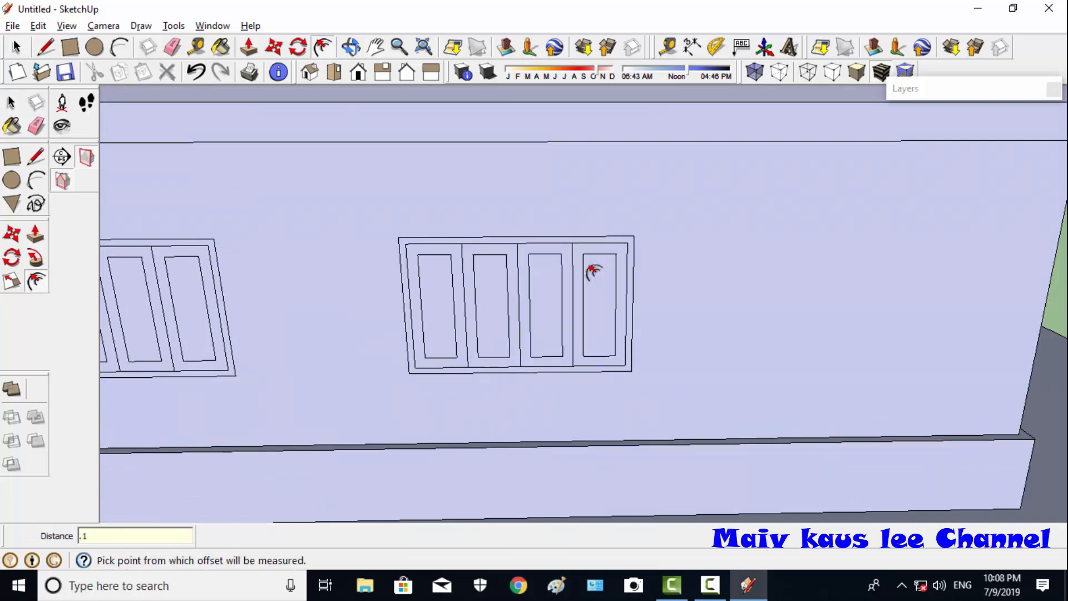
# - Draw two vertical guide lines up from the base of the blank side wall next to the porch
pyautogui.scroll(-6, 594, 272)
pyautogui.moveTo(594, 272); pyautogui.dragTo(145, 138, button='middle')
pyautogui.moveTo(657, 239); pyautogui.dragTo(568, 290, button='middle')
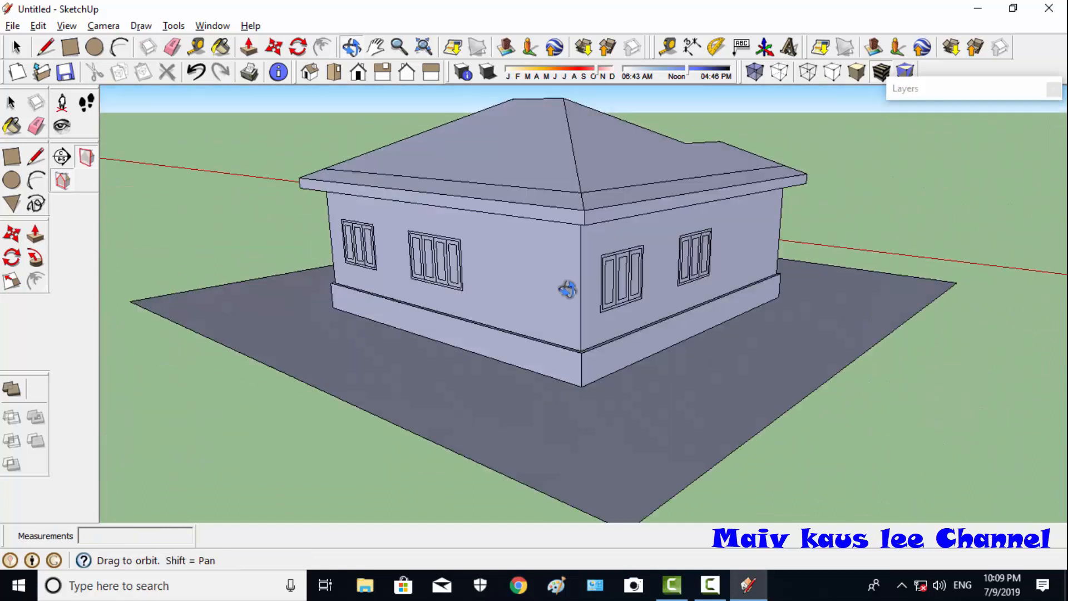
pyautogui.scroll(8, 639, 322)
pyautogui.press('l')
pyautogui.click(532, 375)
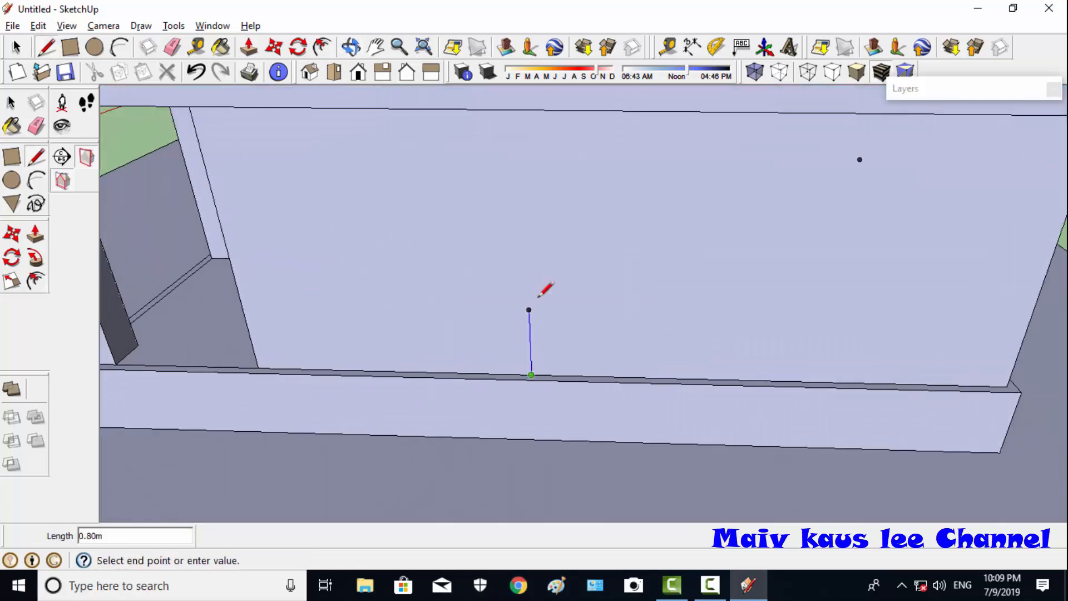
pyautogui.moveTo(726, 307); pyautogui.dragTo(644, 225, button='middle')
pyautogui.scroll(4, 644, 345)
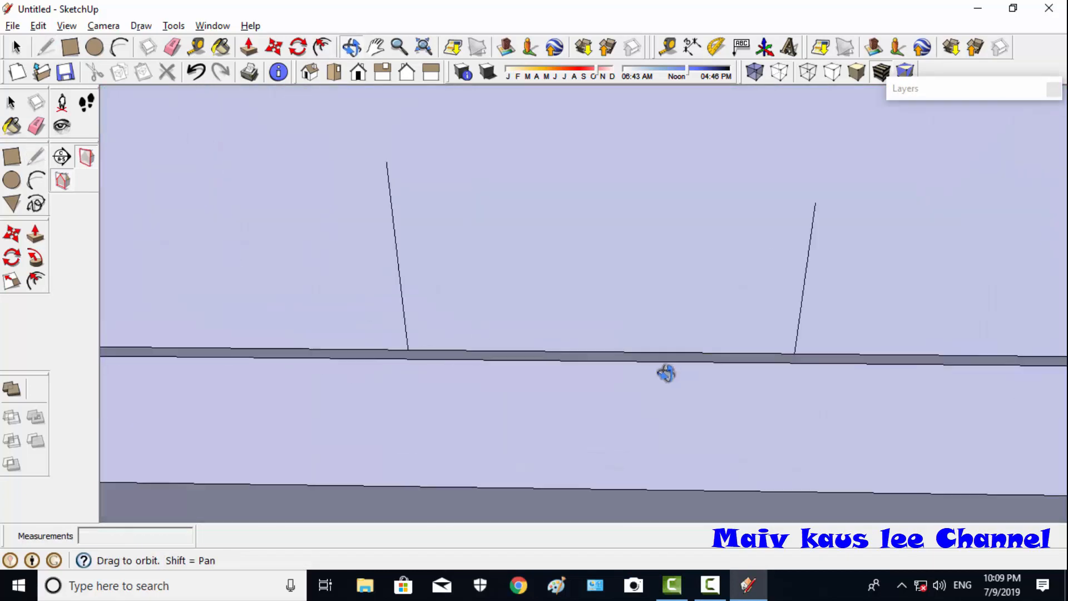
# - Draw a vertical line midway between the guides and a 2 m high door outline around it, standing on the wall's base
pyautogui.moveTo(666, 372); pyautogui.dragTo(666, 401, button='middle')
pyautogui.press('l')
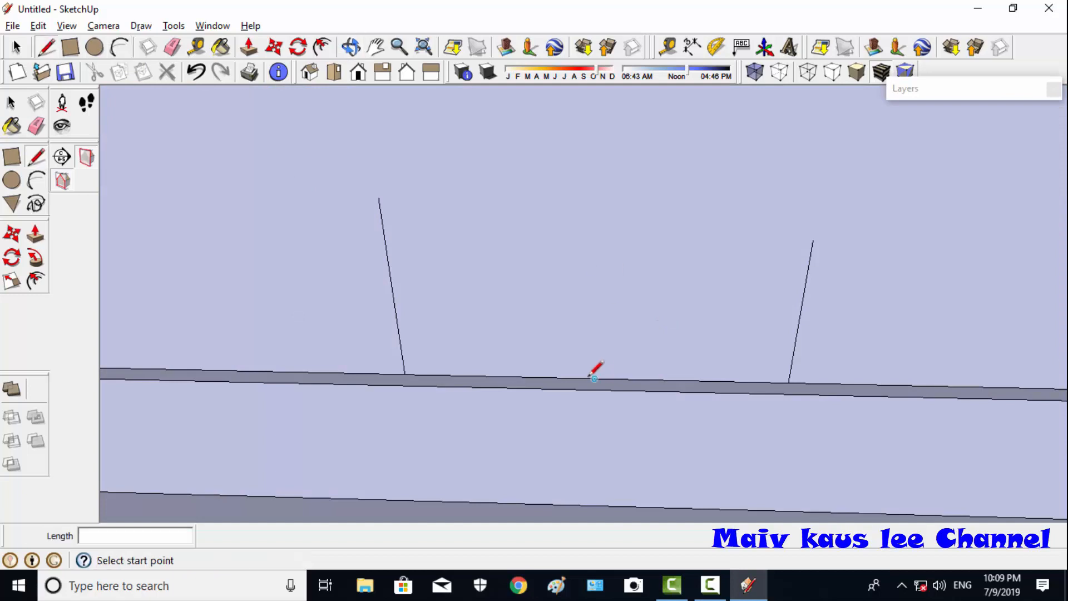
pyautogui.click(595, 379)
pyautogui.scroll(-3, 587, 261)
pyautogui.click(590, 143)
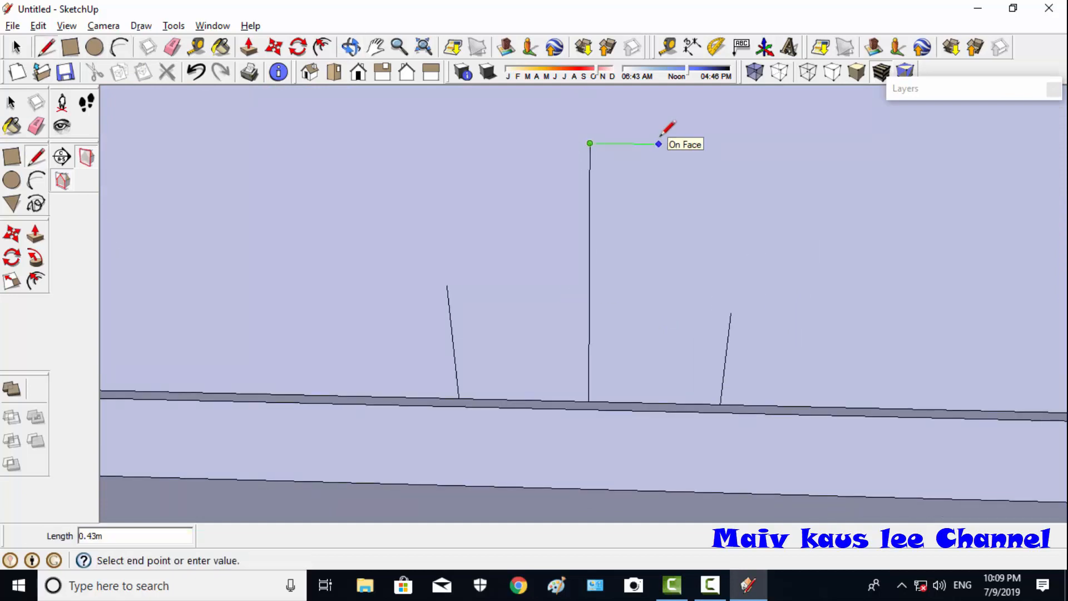
pyautogui.click(654, 402)
pyautogui.click(590, 143)
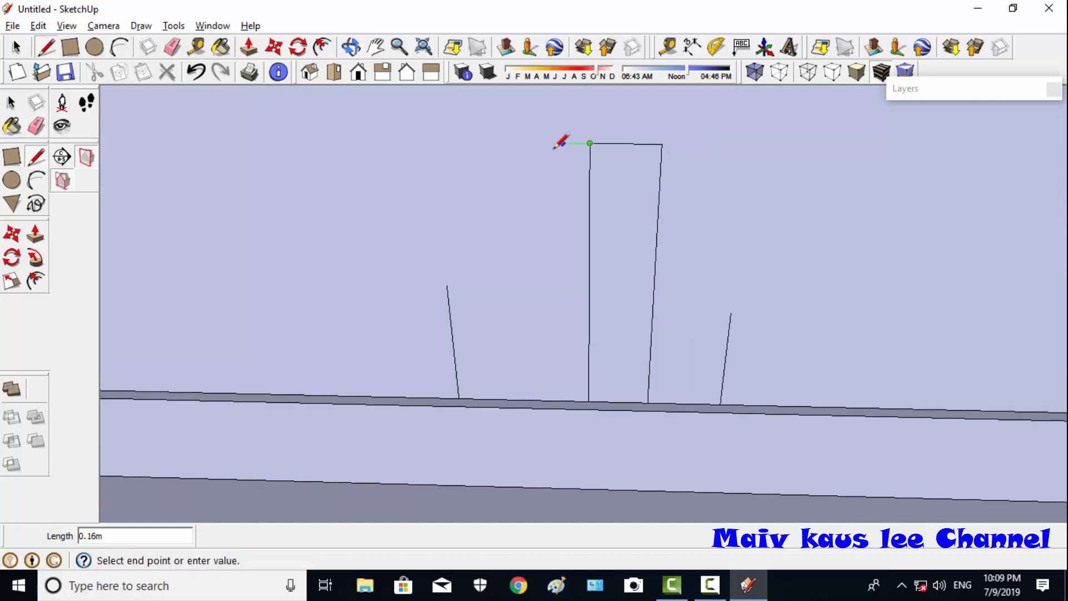
pyautogui.click(519, 143)
pyautogui.click(530, 399)
# - Erase the door's centre line and offset the door outline outward by 0.08 m as a frame
pyautogui.click(173, 48)
pyautogui.click(590, 234)
pyautogui.click(322, 48)
pyautogui.click(520, 149)
pyautogui.click(505, 141)
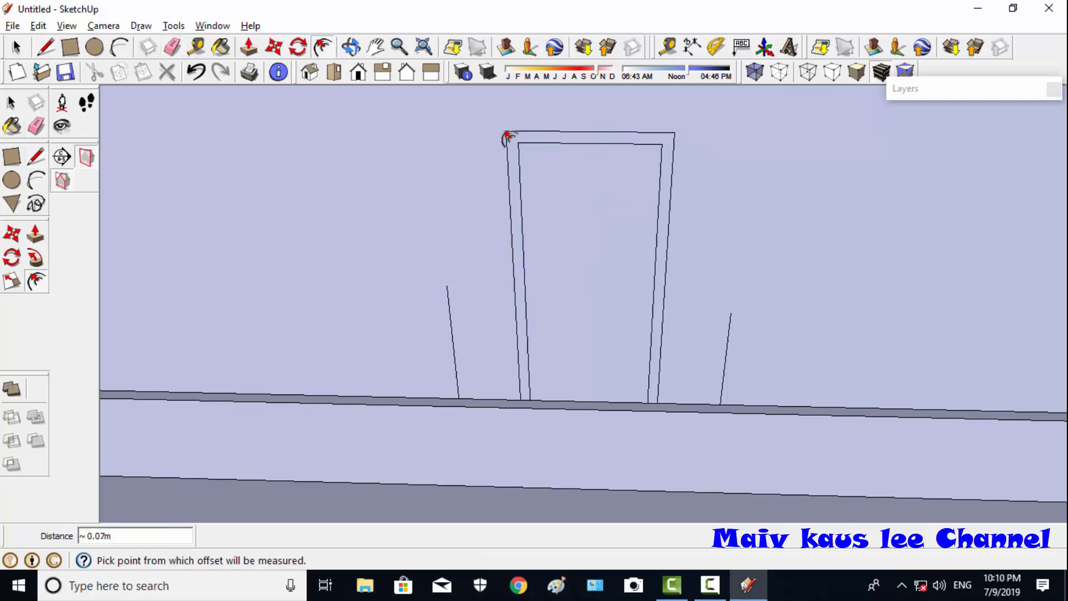
pyautogui.write('.08')
pyautogui.press('Return')
# - Draw a vertical centre line down the door and horizontal dividing lines across it
pyautogui.press('l')
pyautogui.click(590, 143)
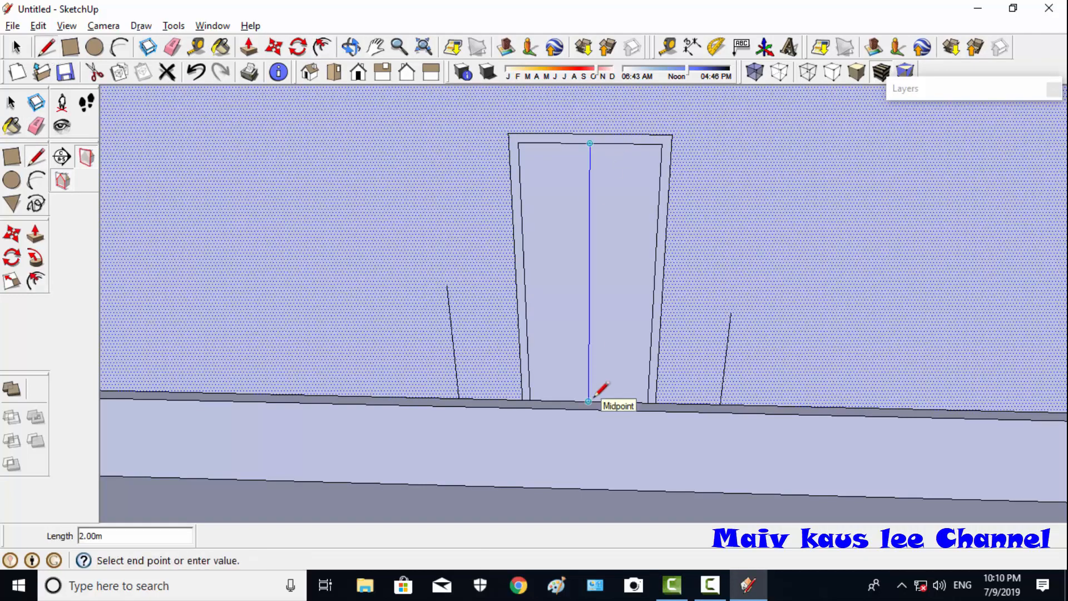
pyautogui.click(588, 401)
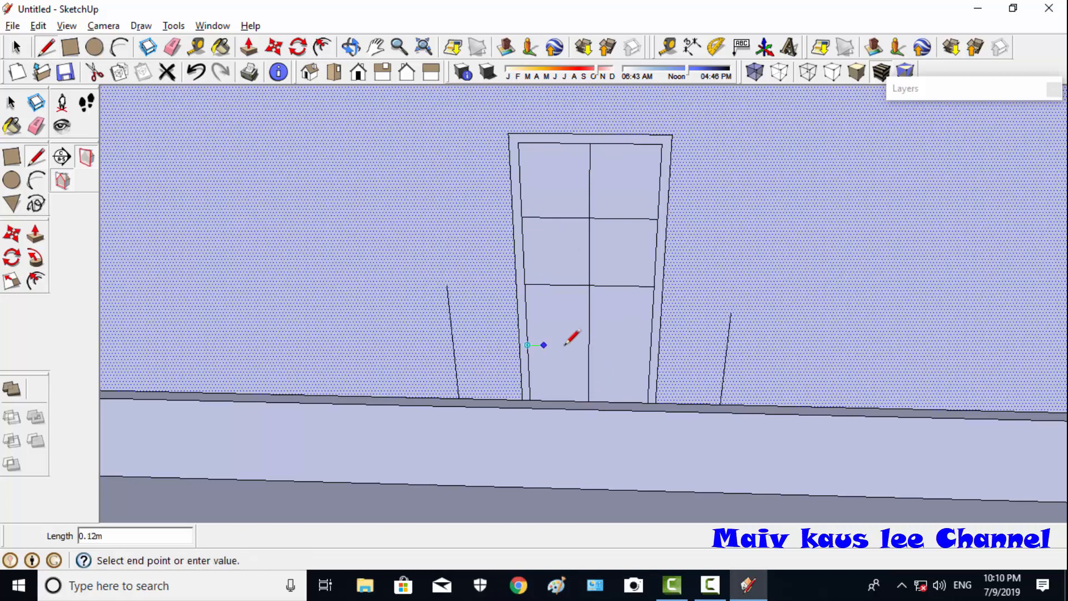
pyautogui.click(651, 347)
pyautogui.click(657, 254)
pyautogui.click(653, 318)
pyautogui.click(526, 315)
# - Erase the surplus dividing lines, leaving two upper panels, one wide middle panel and two lower panels in the door
pyautogui.press('e')
pyautogui.click(565, 346)
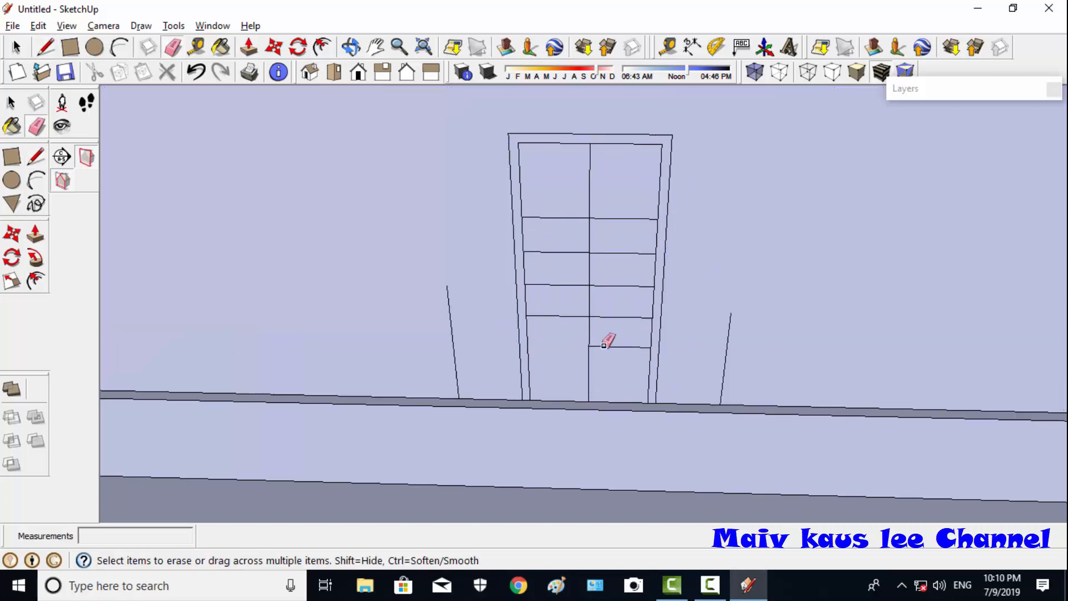
pyautogui.click(604, 347)
pyautogui.click(619, 252)
pyautogui.moveTo(583, 275); pyautogui.dragTo(595, 296)
pyautogui.scroll(-3, 584, 275)
pyautogui.scroll(3, 546, 162)
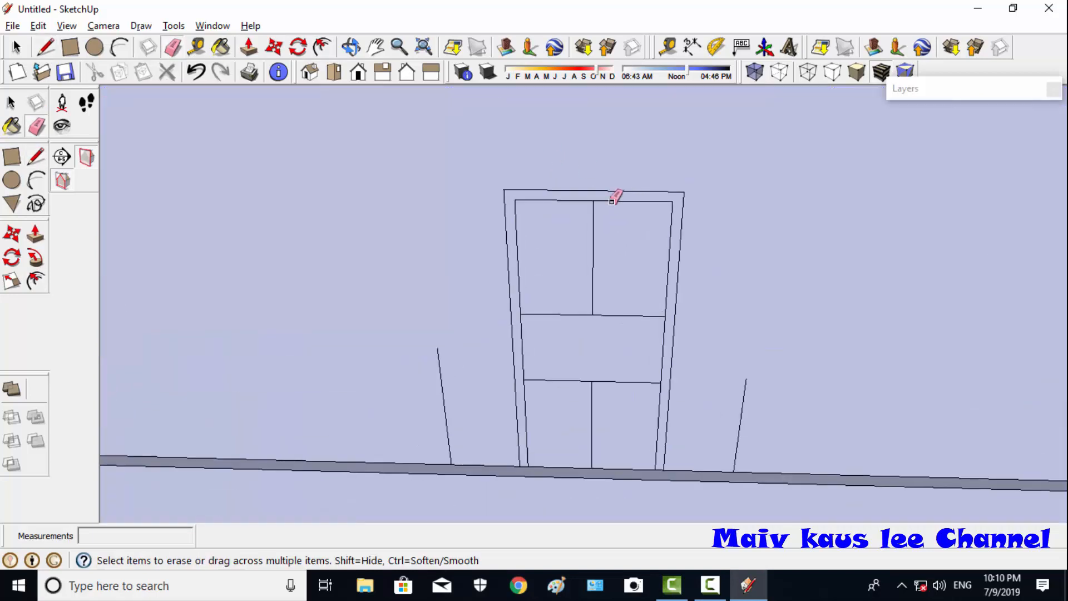
# - Inset the outlines of the door's two upper panels by 0.1 m
pyautogui.click(322, 47)
pyautogui.click(541, 218)
pyautogui.write('.1')
pyautogui.press('Return')
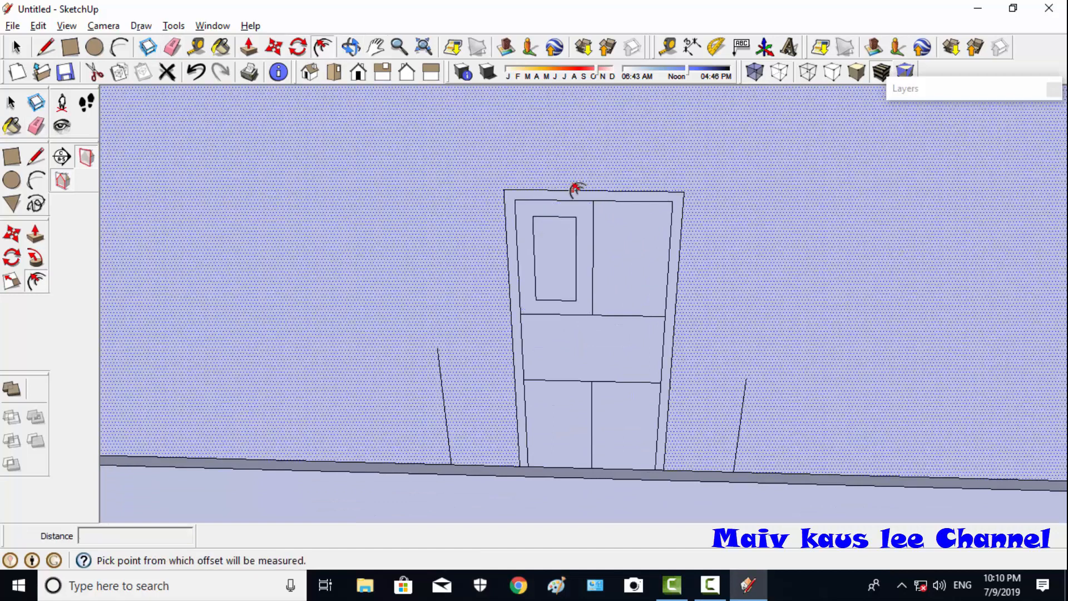
pyautogui.click(610, 225)
pyautogui.write('.1')
pyautogui.press('Return')
# - Inset the outlines of the door's wide middle panel and two lower panels by 0.1 m
pyautogui.click(549, 319)
pyautogui.write('.1')
pyautogui.press('Return')
pyautogui.click(547, 390)
pyautogui.write('.1')
pyautogui.press('Return')
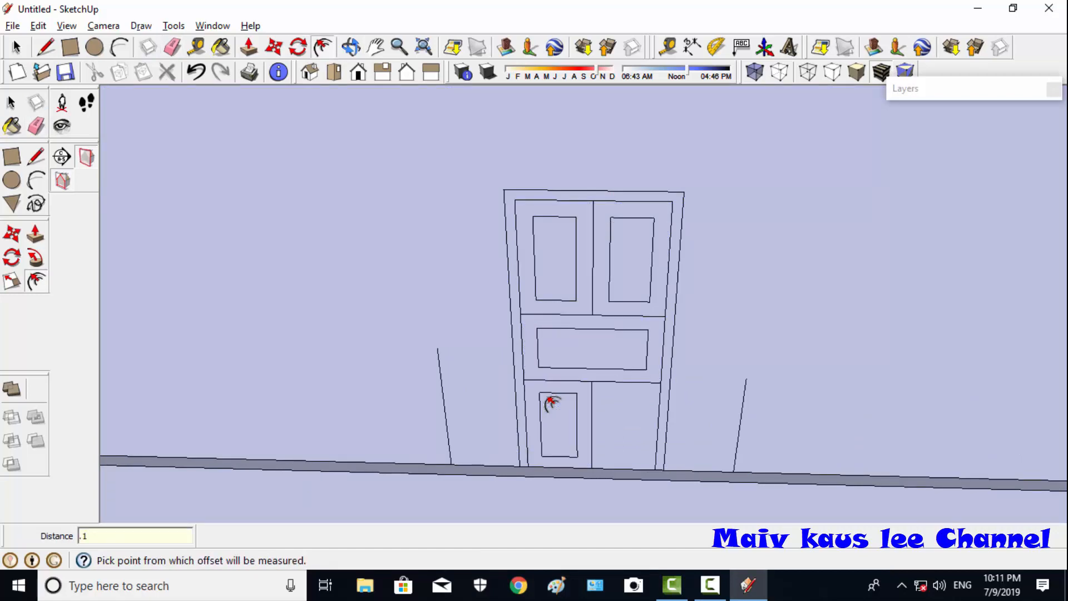
pyautogui.click(599, 402)
pyautogui.click(606, 413)
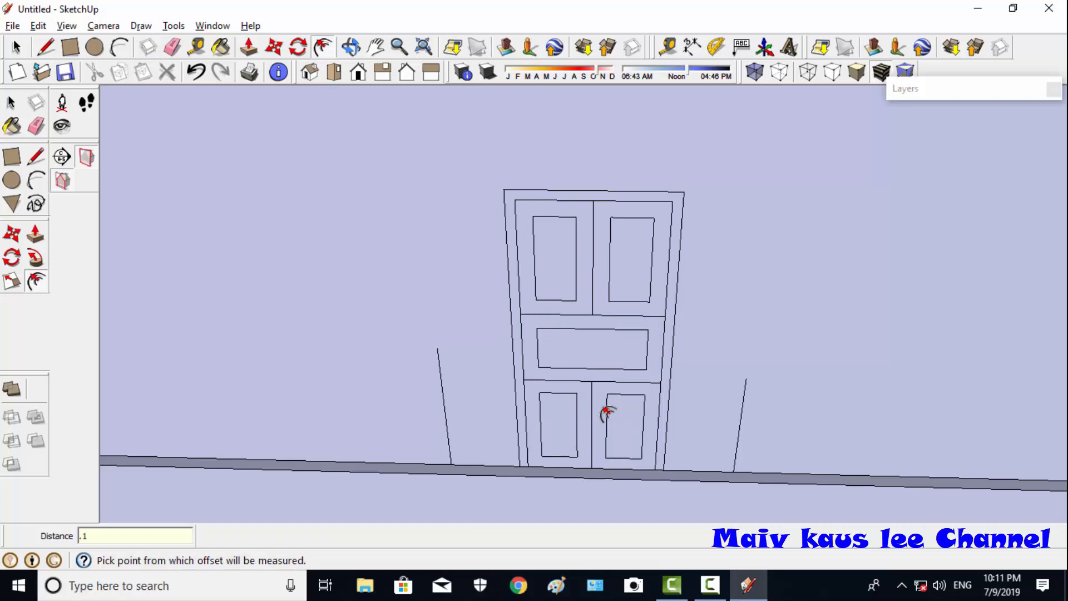
pyautogui.press('Return')
# - Erase the two vertical guide lines on either side of the door
pyautogui.click(510, 377)
pyautogui.click(172, 46)
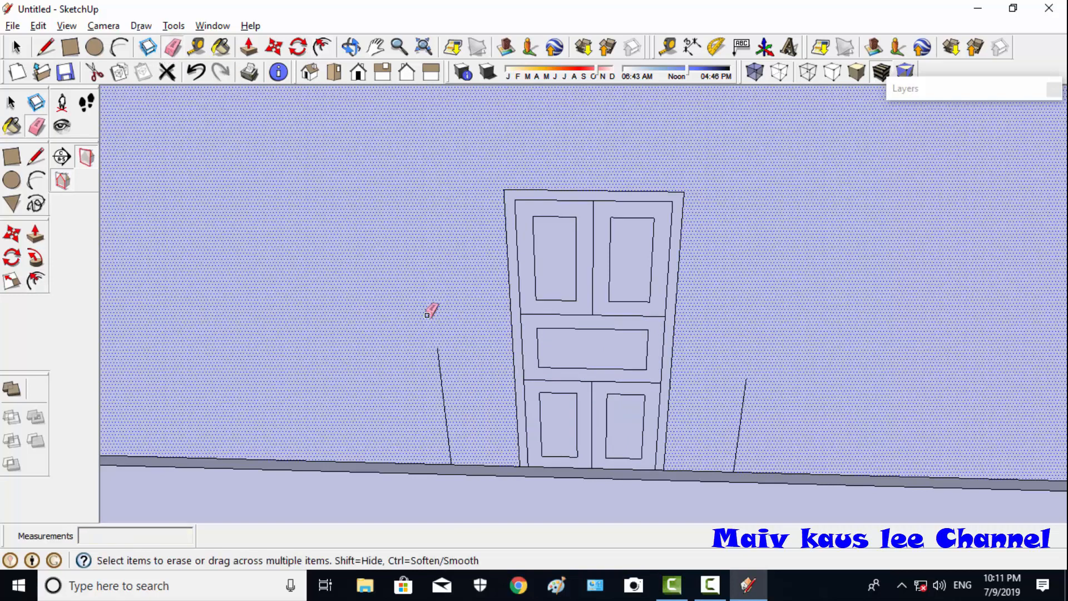
pyautogui.moveTo(439, 350); pyautogui.dragTo(446, 361)
pyautogui.moveTo(699, 397)
pyautogui.mouseDown()
pyautogui.moveTo(751, 406)
pyautogui.moveTo(706, 336)
pyautogui.mouseUp()
pyautogui.scroll(-5, 732, 334)
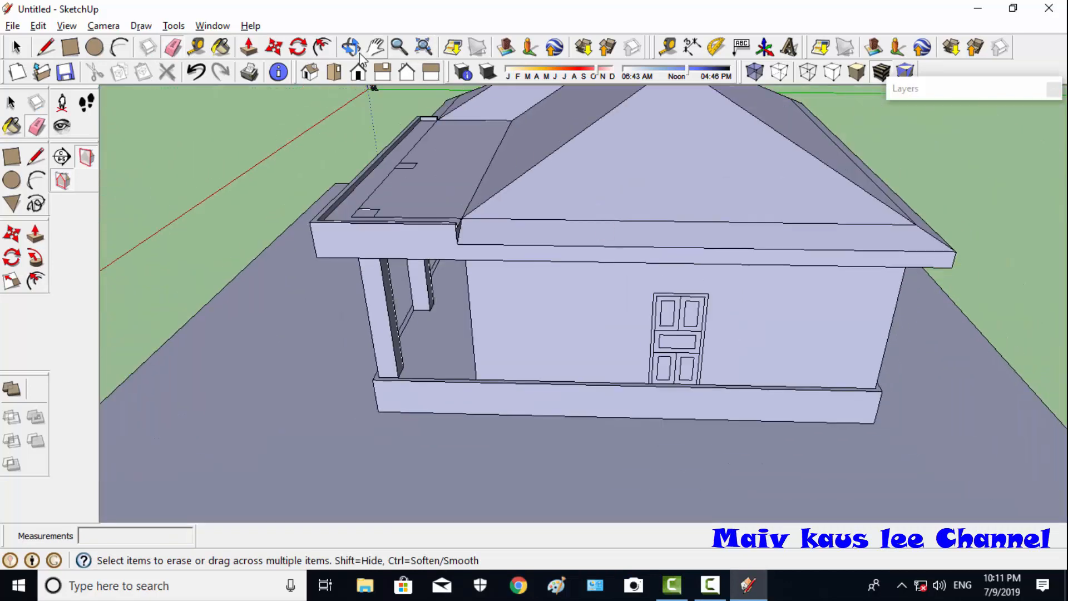
# - Paint the porch floor with the Tile_Ceramic_Natural material
pyautogui.click(350, 47)
pyautogui.moveTo(472, 279); pyautogui.dragTo(573, 328)
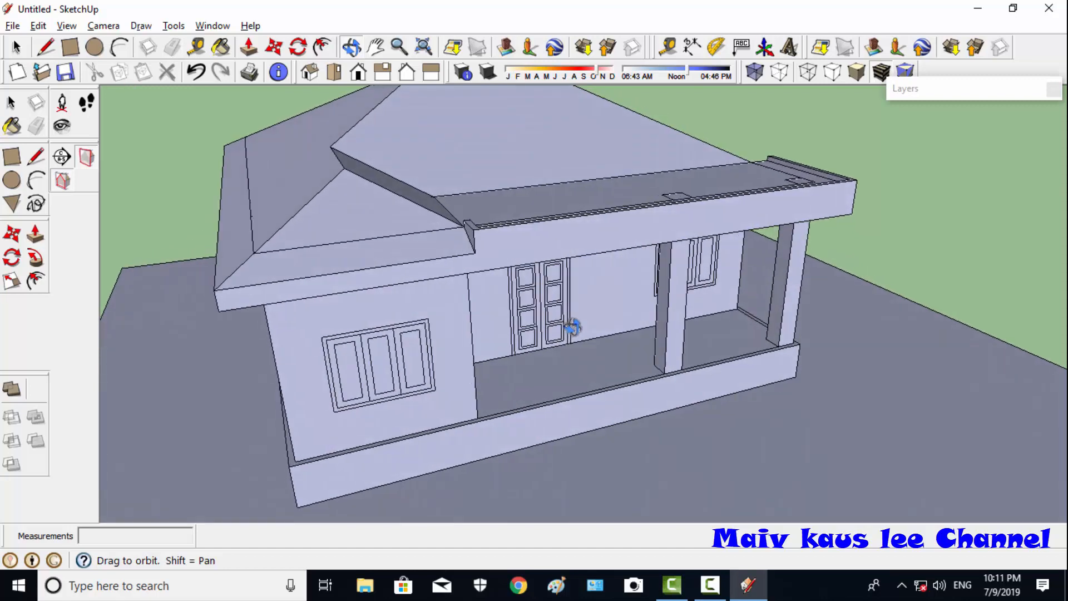
pyautogui.click(222, 49)
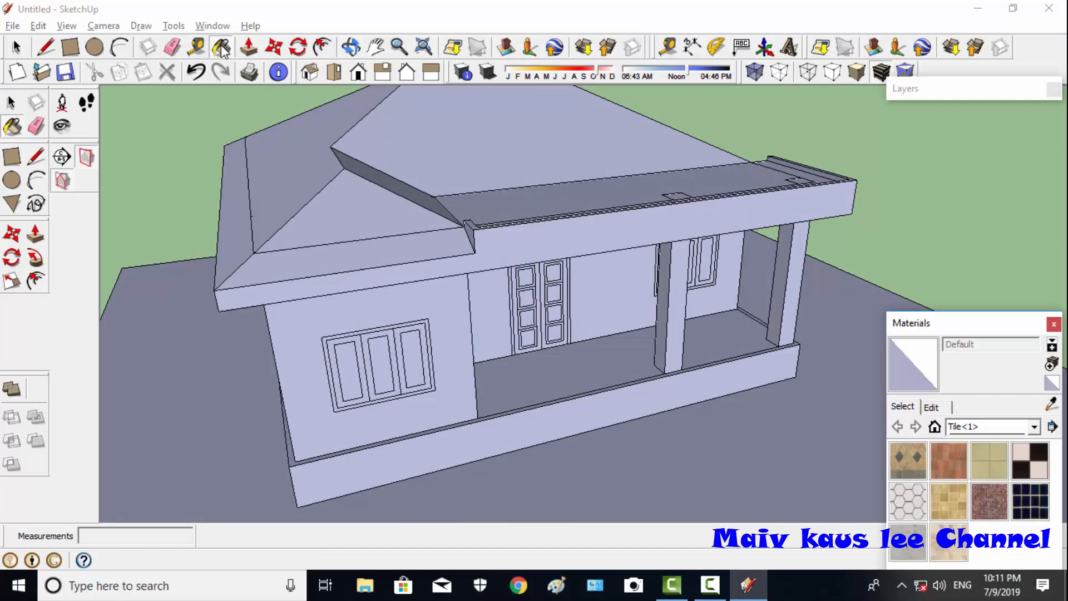
pyautogui.moveTo(974, 322); pyautogui.dragTo(960, 113)
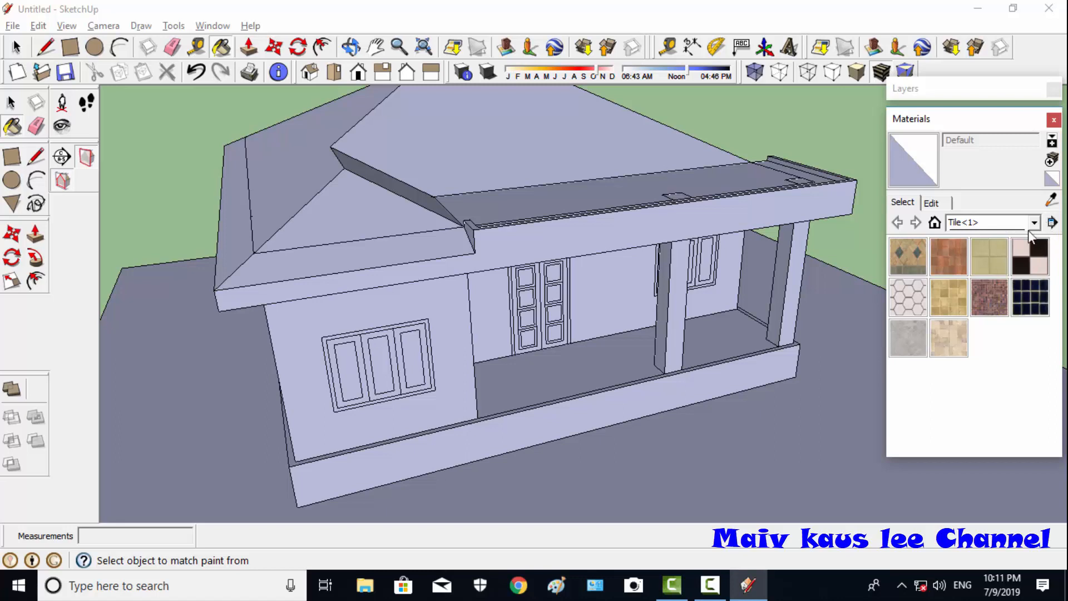
pyautogui.click(994, 254)
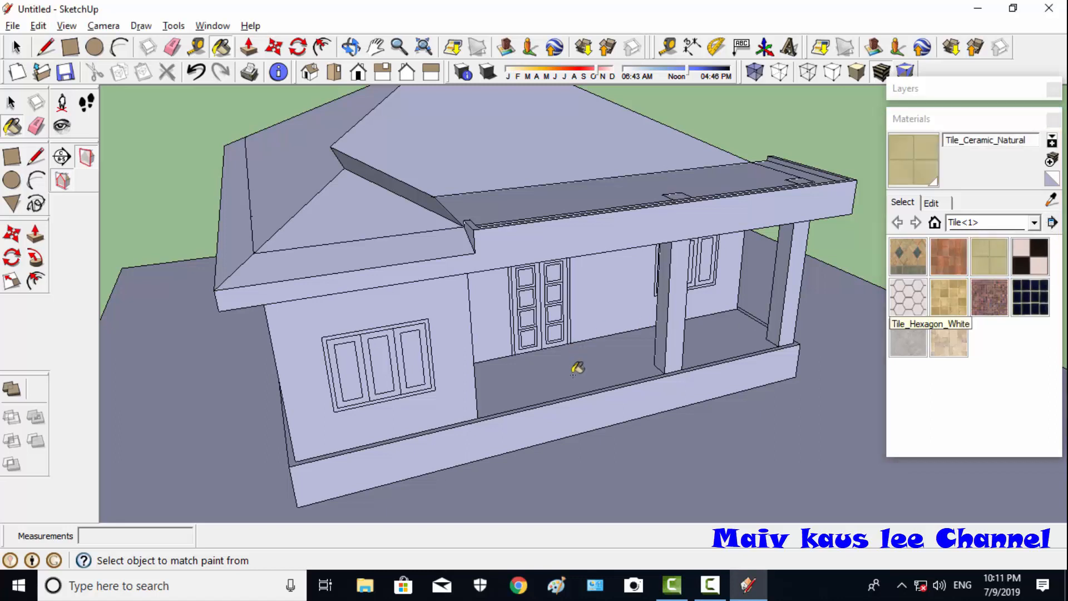
# - Draw two vertical lines down the plinth face below the porch, at the house wall corner and beside the middle column
pyautogui.click(359, 49)
pyautogui.moveTo(390, 289); pyautogui.dragTo(533, 424)
pyautogui.scroll(5, 740, 350)
pyautogui.moveTo(532, 424); pyautogui.dragTo(300, 377, button='middle')
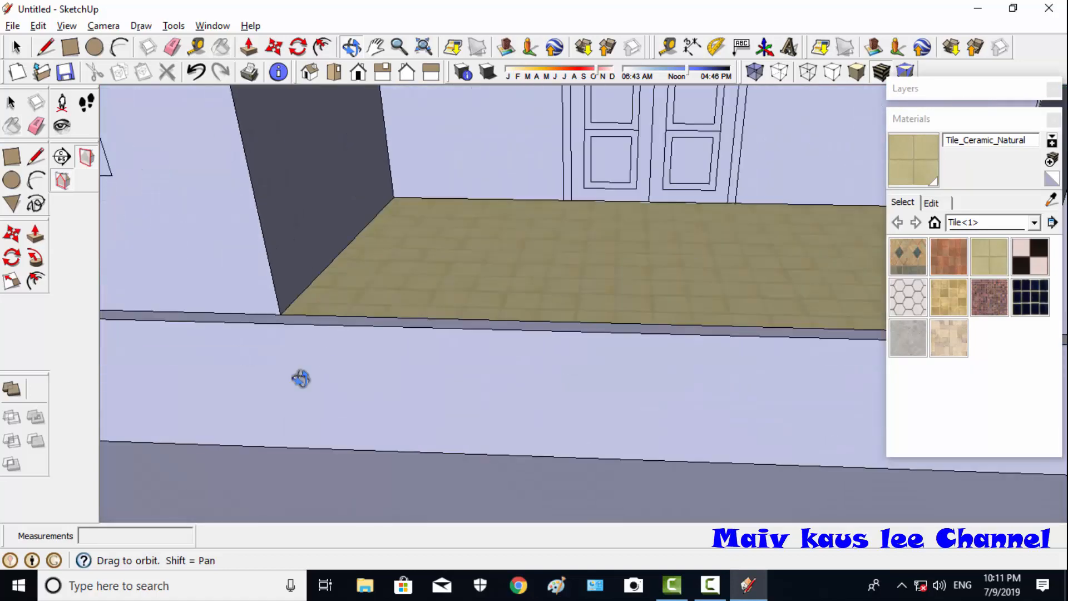
pyautogui.click(280, 315)
pyautogui.click(300, 447)
pyautogui.scroll(-5, 300, 448)
pyautogui.scroll(4, 598, 390)
pyautogui.moveTo(598, 429)
pyautogui.mouseDown(button='middle')
pyautogui.moveTo(611, 403)
pyautogui.moveTo(607, 442)
pyautogui.mouseUp(button='middle')
pyautogui.click(592, 466)
pyautogui.scroll(-5, 592, 466)
pyautogui.scroll(5, 427, 396)
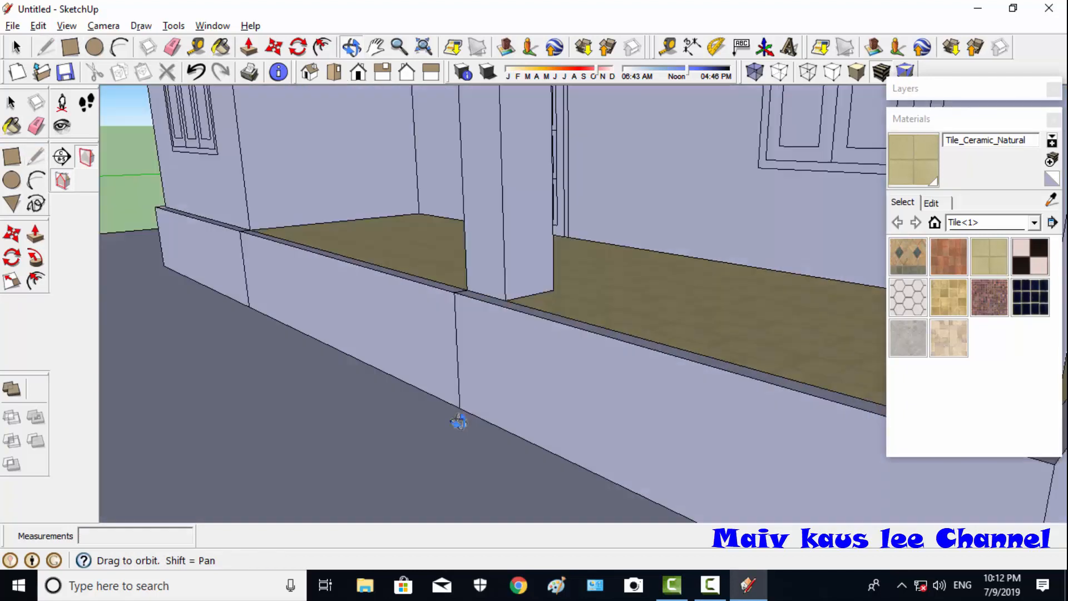
pyautogui.moveTo(427, 396); pyautogui.dragTo(499, 409, button='middle')
# - Draw a three-step stair profile projecting from the plinth at the vertical line beside the middle column
pyautogui.click(470, 299)
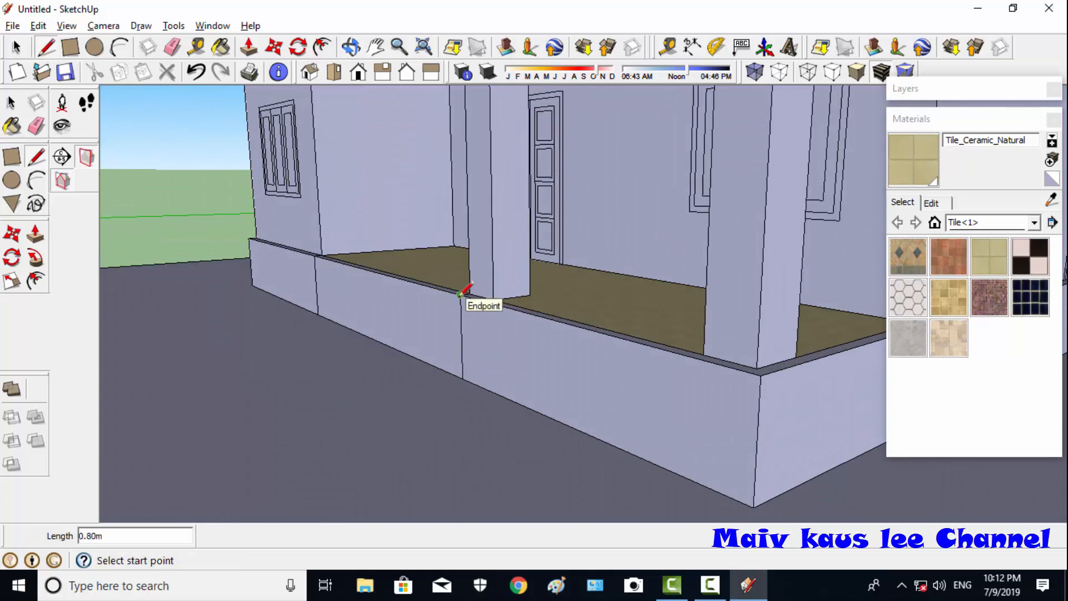
pyautogui.click(421, 321)
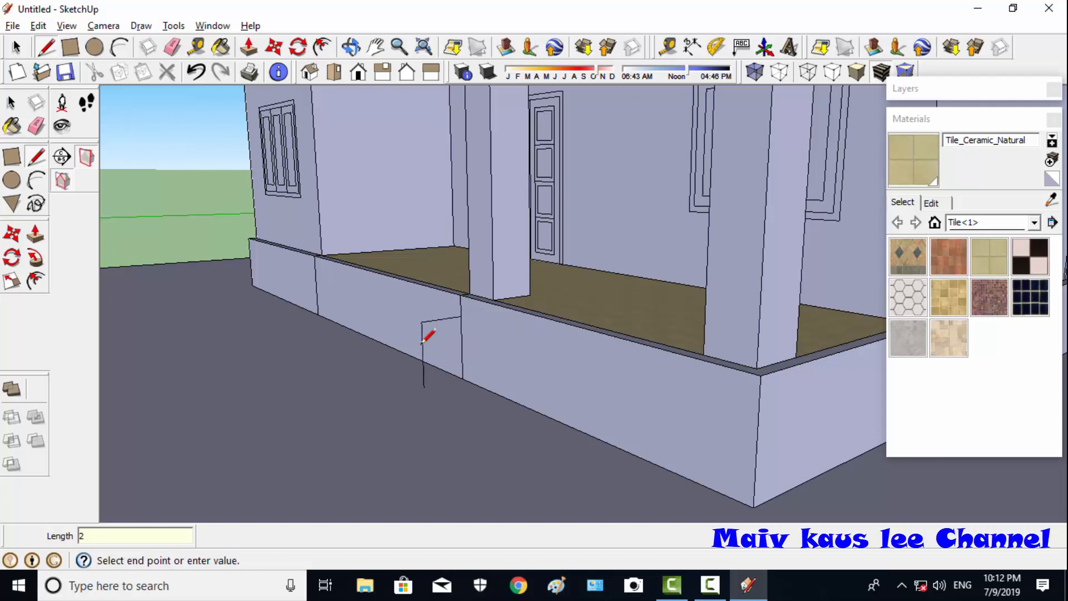
pyautogui.click(380, 373)
pyautogui.click(336, 404)
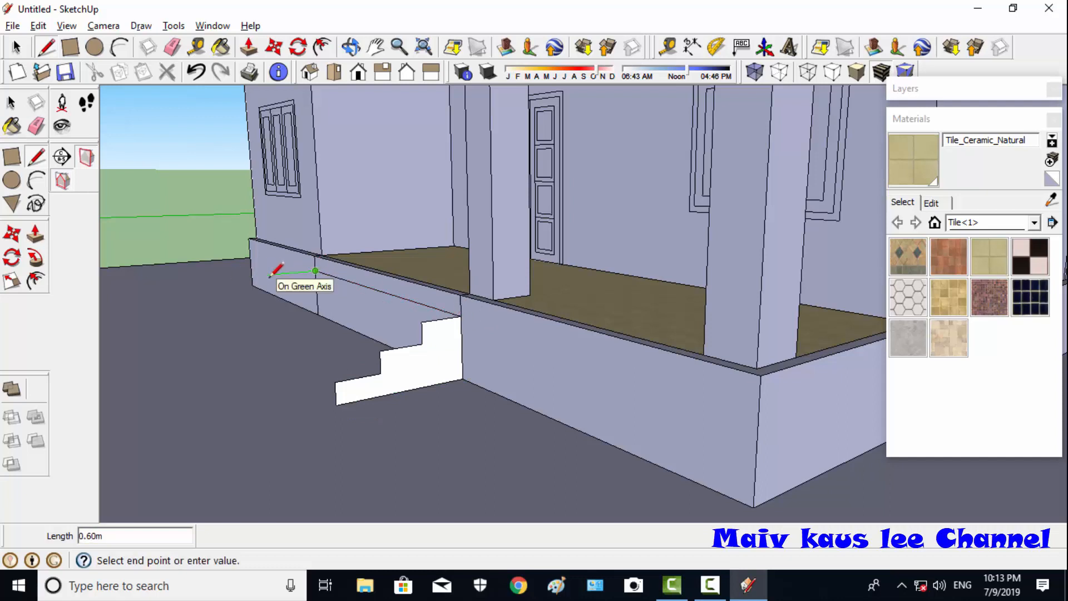
# - Draw the edges that close the tread and riser of the stair's top step
pyautogui.press('Return')
pyautogui.write('2')
pyautogui.press('Return')
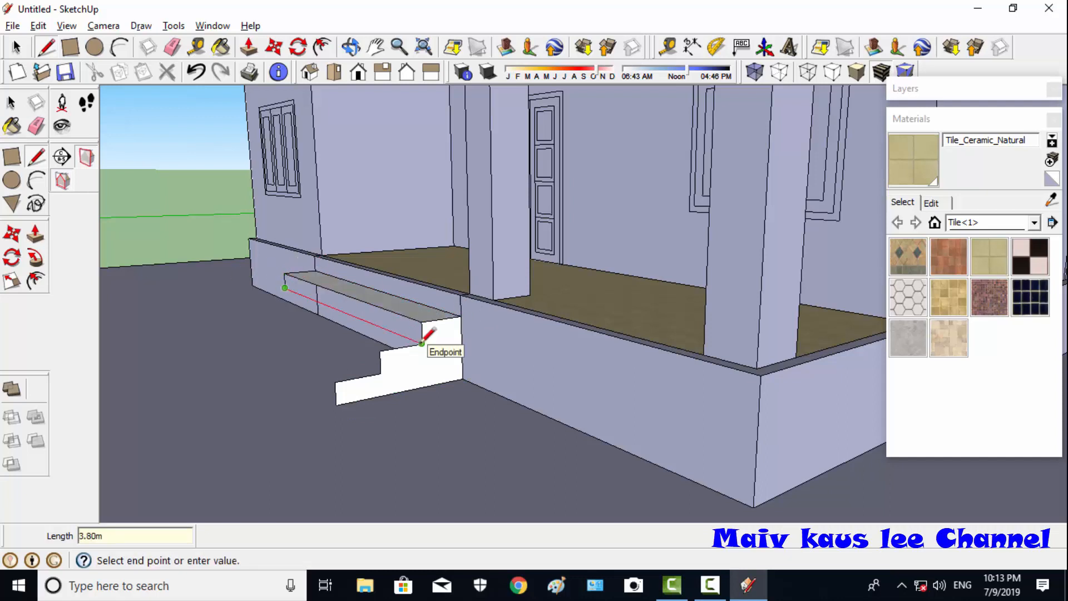
pyautogui.click(421, 344)
# - Draw the edges that close the second step, with a 0.4 m deep tread and its riser
pyautogui.click(286, 288)
pyautogui.write('.4')
pyautogui.press('Return')
pyautogui.click(380, 351)
pyautogui.click(380, 373)
pyautogui.click(254, 308)
pyautogui.click(254, 292)
pyautogui.click(254, 308)
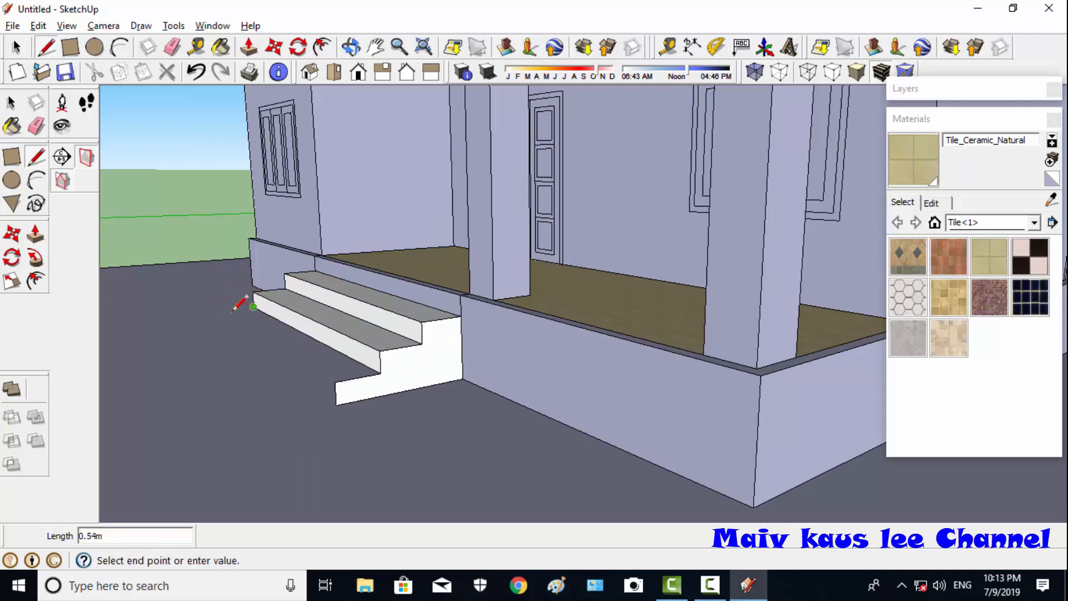
# - Draw the edges that close the tread and riser of the stair's bottom step
pyautogui.click(221, 311)
pyautogui.click(335, 382)
pyautogui.moveTo(375, 112); pyautogui.dragTo(811, 291, button='middle')
pyautogui.moveTo(716, 229)
pyautogui.mouseDown(button='middle')
pyautogui.moveTo(389, 262)
pyautogui.moveTo(349, 319)
pyautogui.moveTo(261, 347)
pyautogui.mouseUp(button='middle')
pyautogui.press('e')
pyautogui.moveTo(357, 111)
pyautogui.mouseDown(button='middle')
pyautogui.moveTo(341, 214)
pyautogui.moveTo(545, 319)
pyautogui.mouseUp(button='middle')
# - Draw short lines across the plinth rim at both ends of the stairs and erase the rim edge between the stairs and porch floor
pyautogui.press('l')
pyautogui.click(268, 176)
pyautogui.click(281, 171)
pyautogui.click(763, 375)
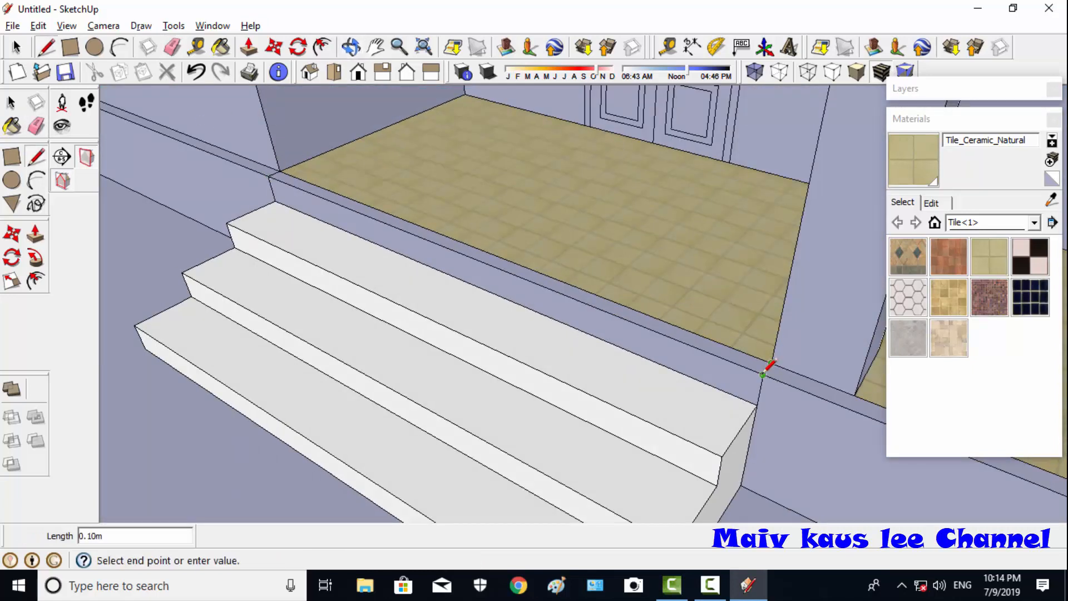
pyautogui.click(773, 364)
pyautogui.press('e')
pyautogui.click(578, 287)
pyautogui.scroll(-3, 516, 181)
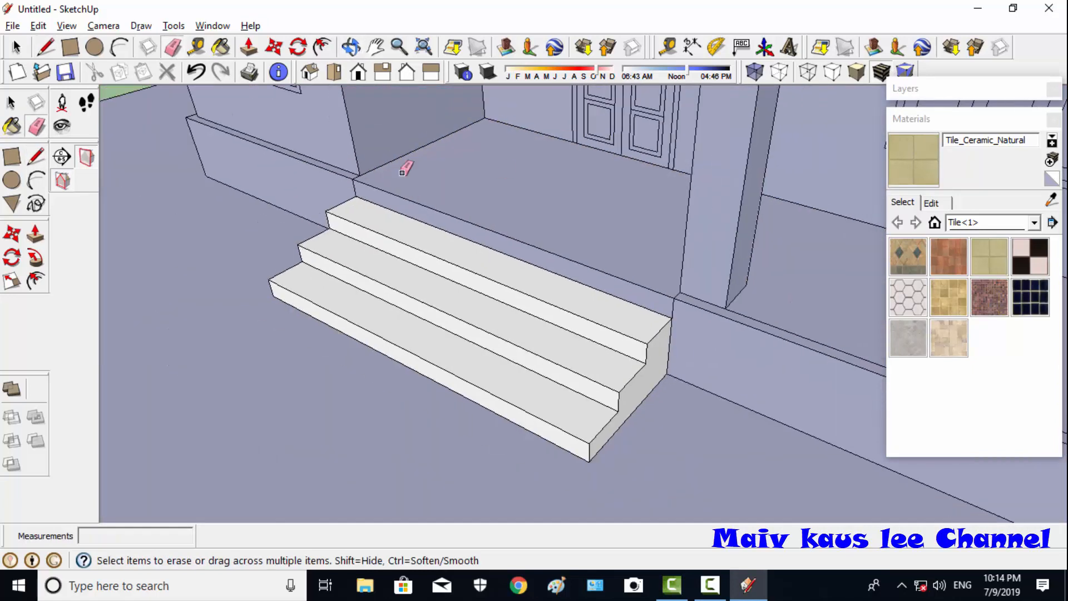
# - Paint the porch floor, the riser below it and the upper step's tread and riser with Tile_Ceramic_Natural
pyautogui.click(351, 46)
pyautogui.moveTo(518, 215); pyautogui.dragTo(401, 205)
pyautogui.click(973, 256)
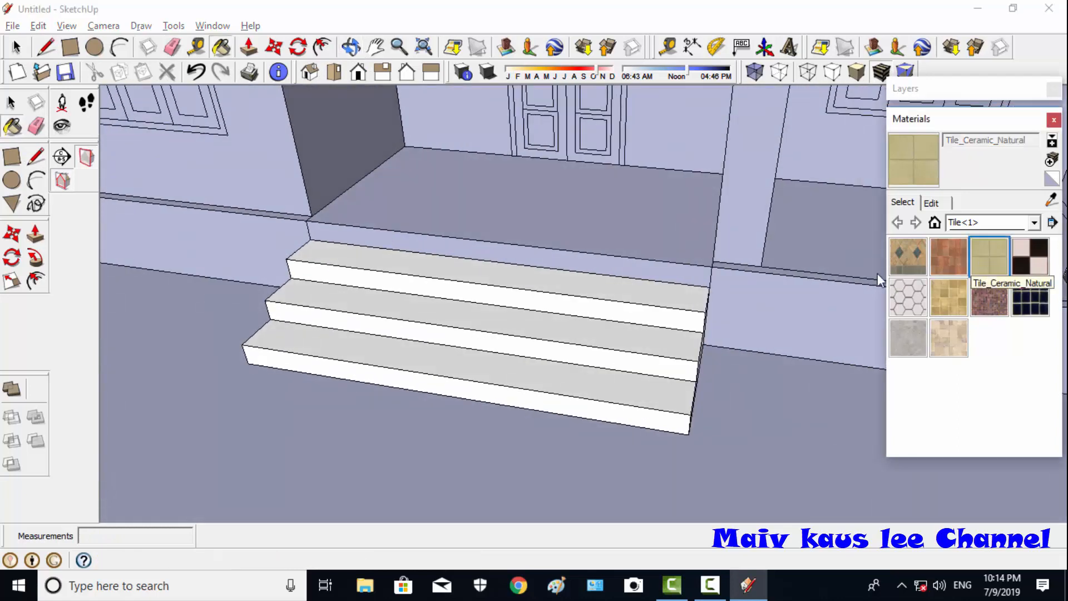
pyautogui.click(568, 236)
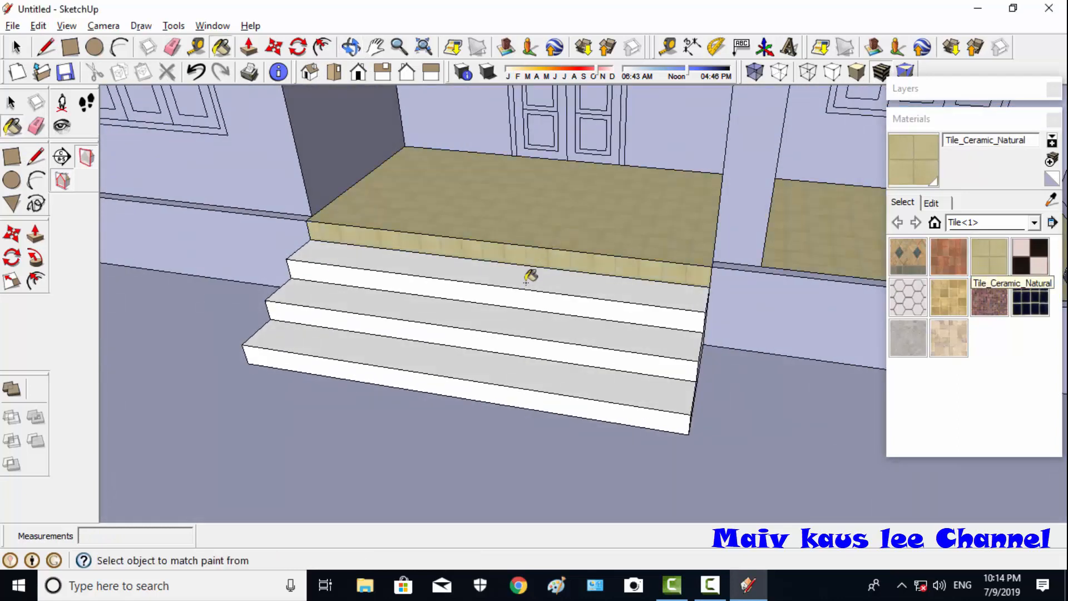
pyautogui.click(494, 285)
pyautogui.click(473, 290)
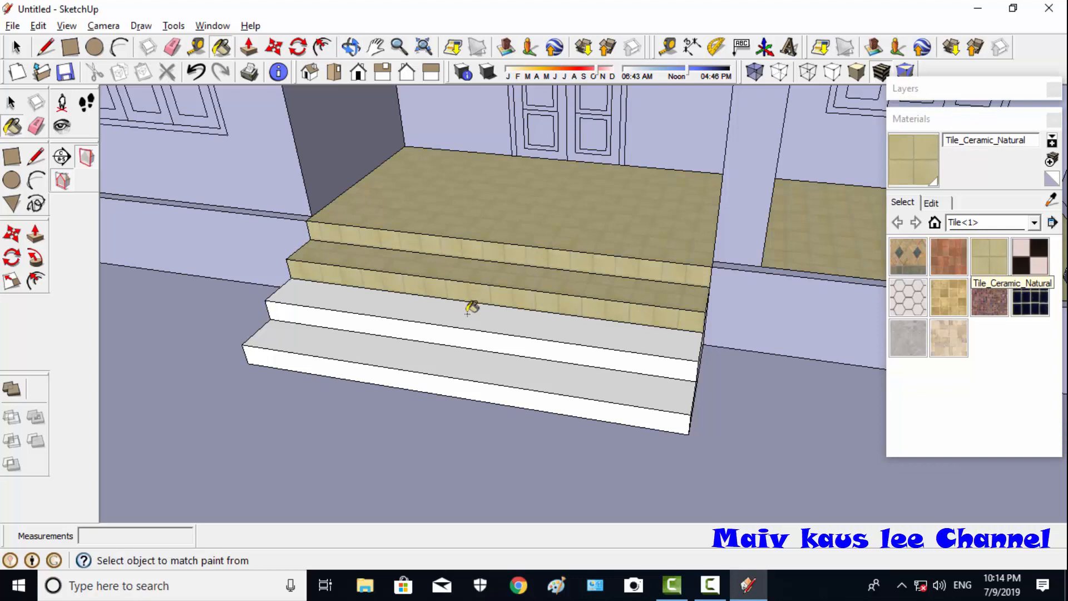
# - Paint the second step's tread and riser and the bottom step's tread with Tile_Ceramic_Natural
pyautogui.click(468, 313)
pyautogui.click(473, 331)
pyautogui.click(473, 360)
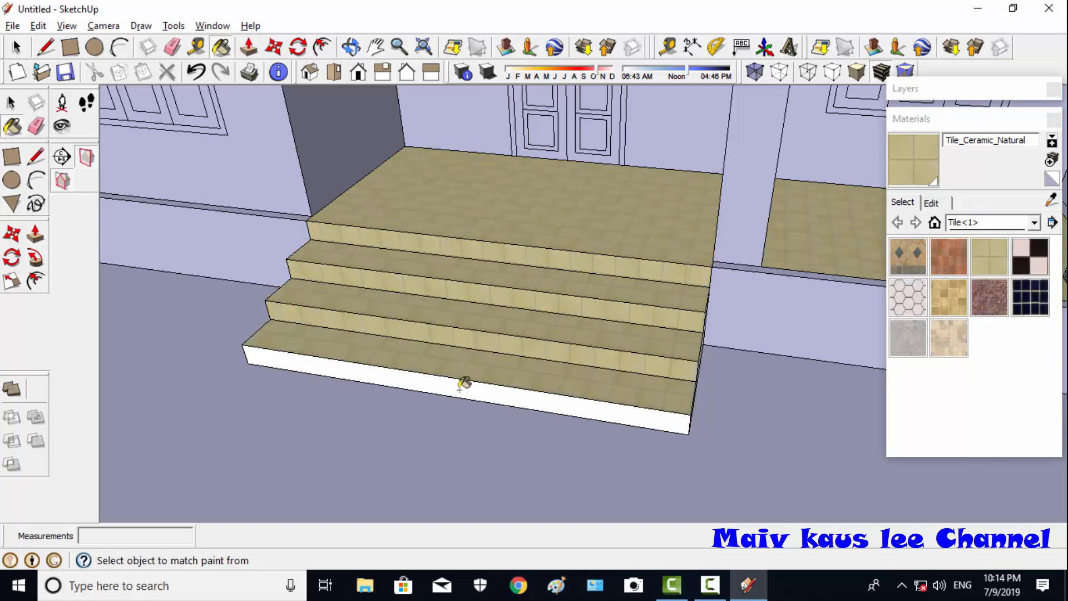
pyautogui.click(352, 47)
pyautogui.moveTo(423, 268); pyautogui.dragTo(500, 344)
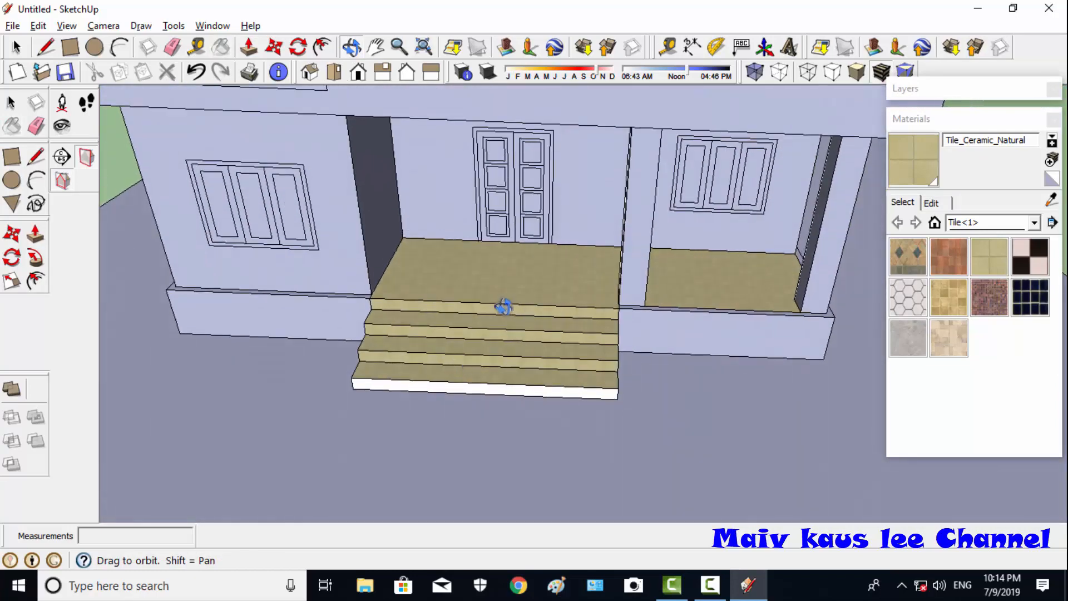
pyautogui.moveTo(504, 306); pyautogui.dragTo(391, 243)
pyautogui.moveTo(615, 311)
pyautogui.mouseDown()
pyautogui.moveTo(713, 268)
pyautogui.moveTo(616, 334)
pyautogui.moveTo(611, 305)
pyautogui.mouseUp()
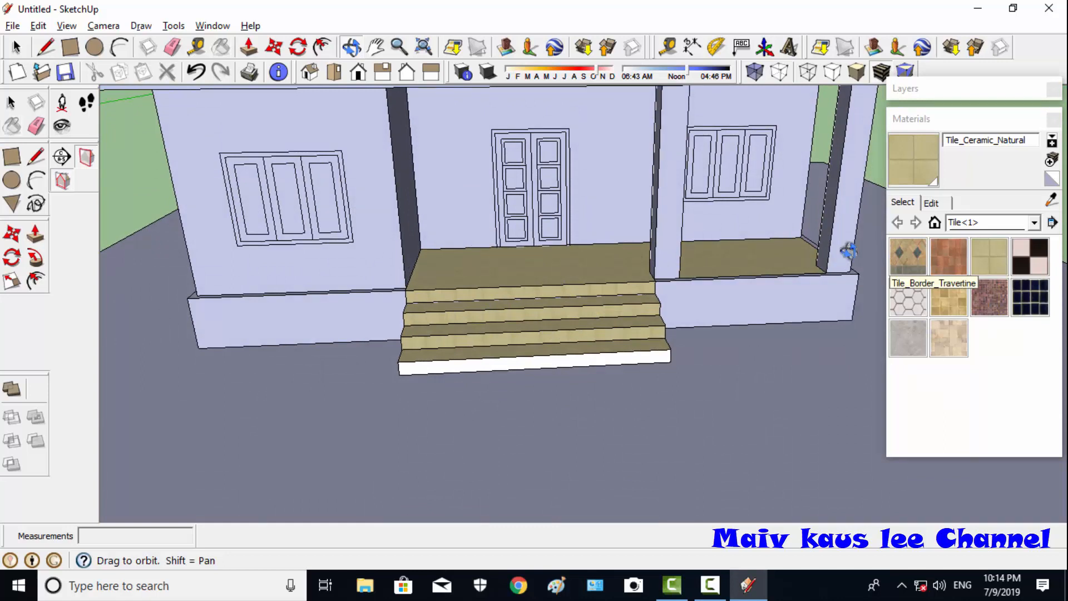
# - Paint the front door's frame, both leaves and the upper panel borders with Color_A11 from the Colors collection
pyautogui.click(1035, 222)
pyautogui.click(992, 327)
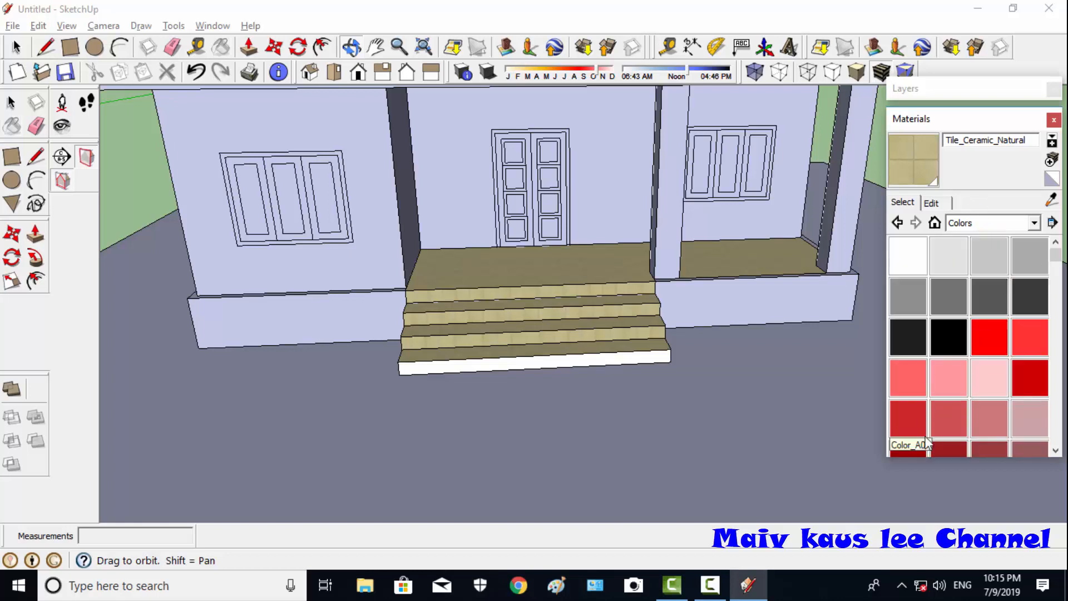
pyautogui.click(903, 451)
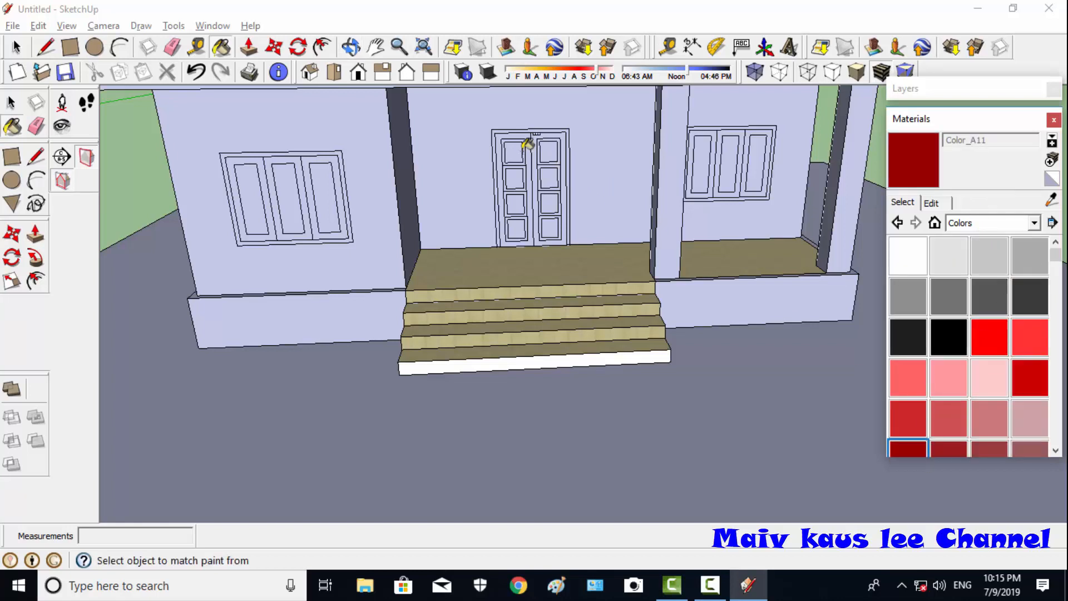
pyautogui.scroll(6, 528, 143)
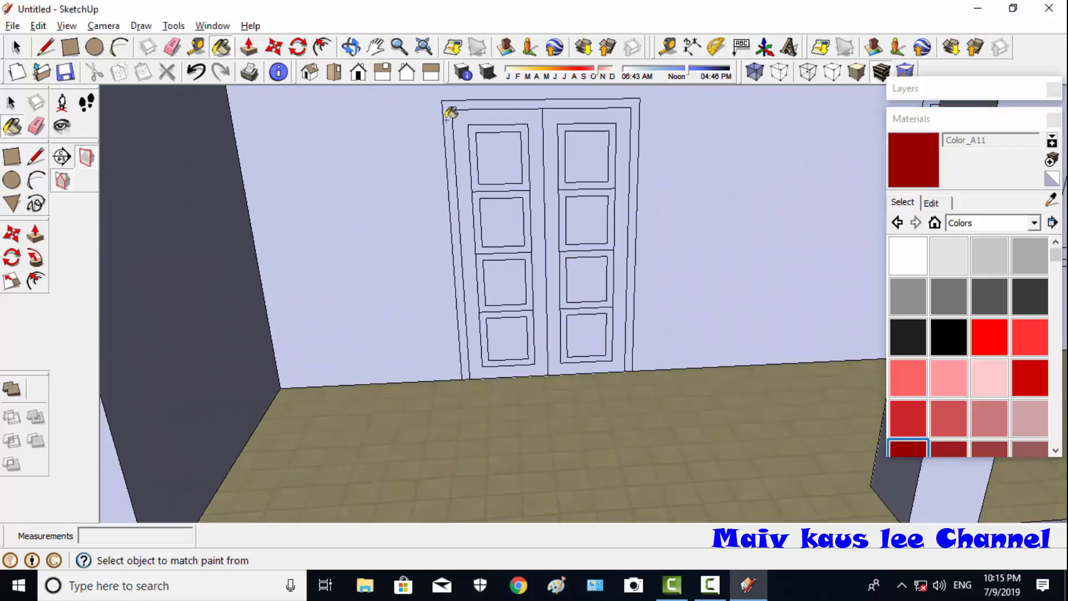
pyautogui.click(447, 120)
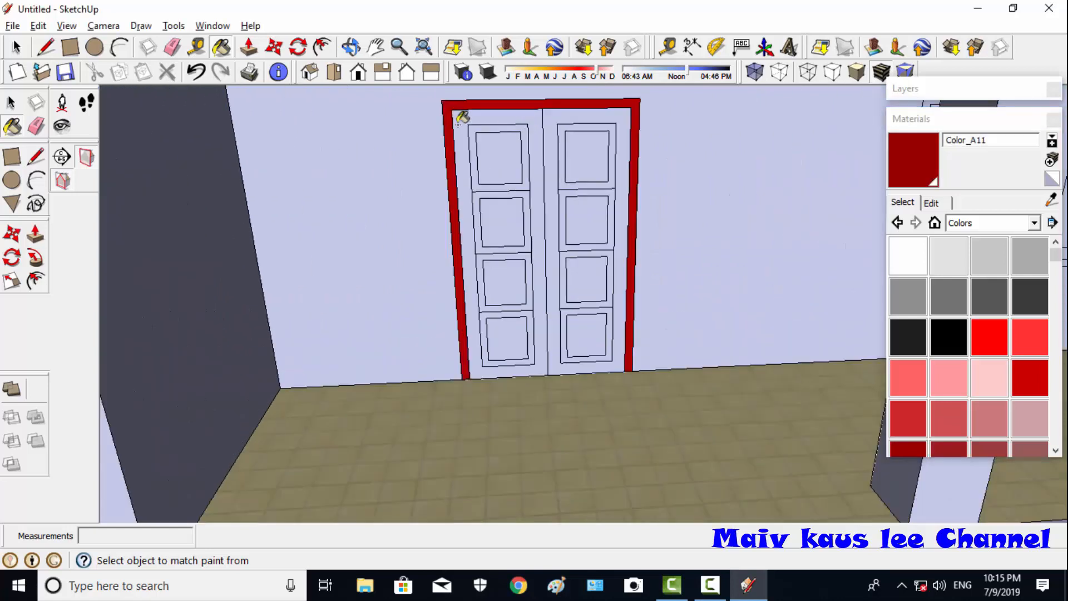
pyautogui.click(459, 123)
pyautogui.click(550, 129)
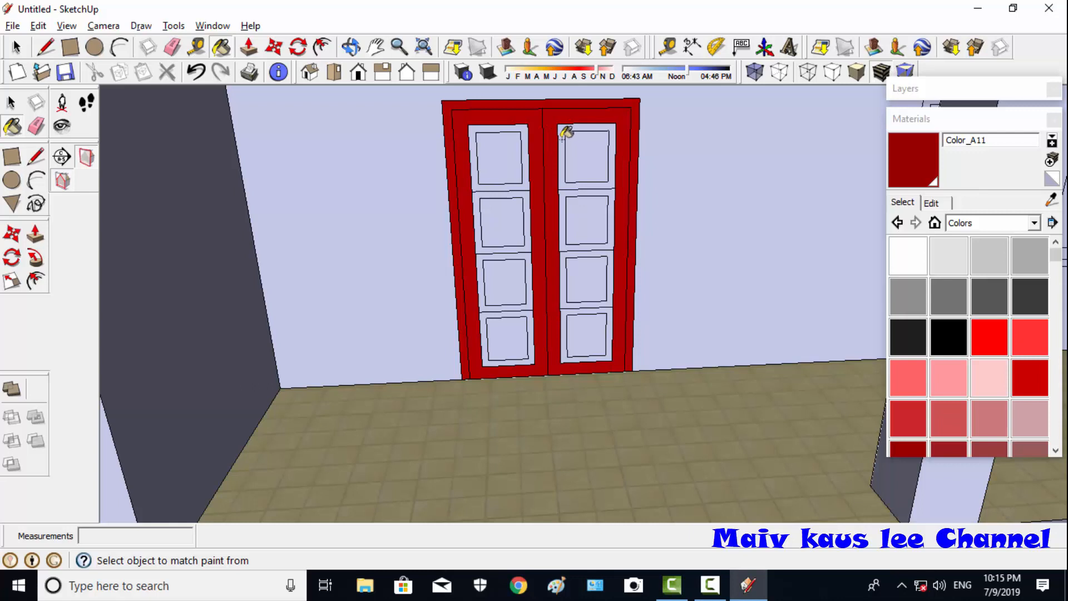
pyautogui.click(561, 139)
pyautogui.click(525, 165)
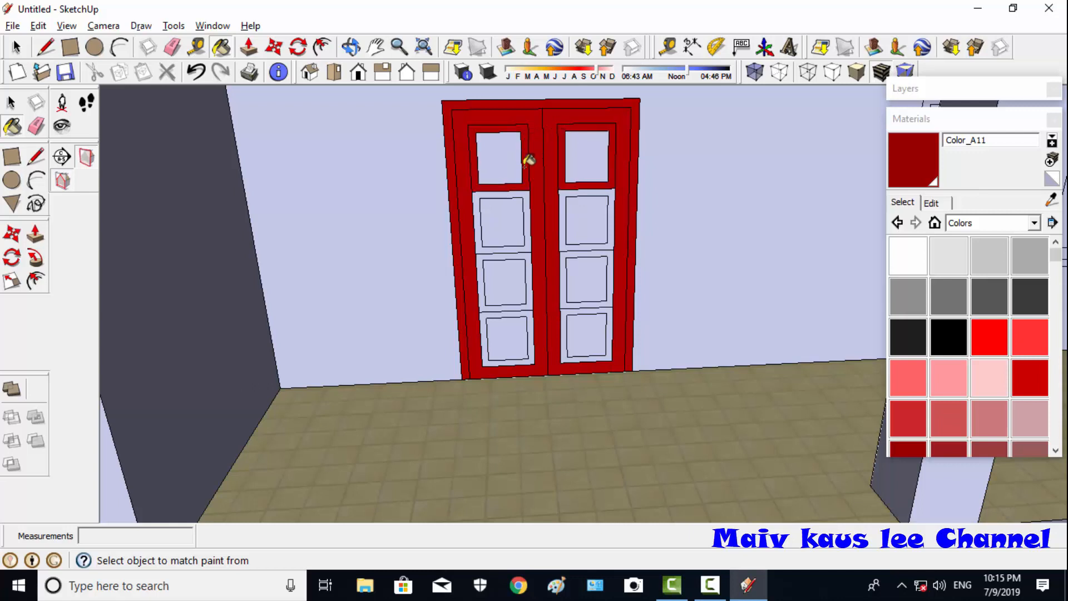
pyautogui.click(526, 201)
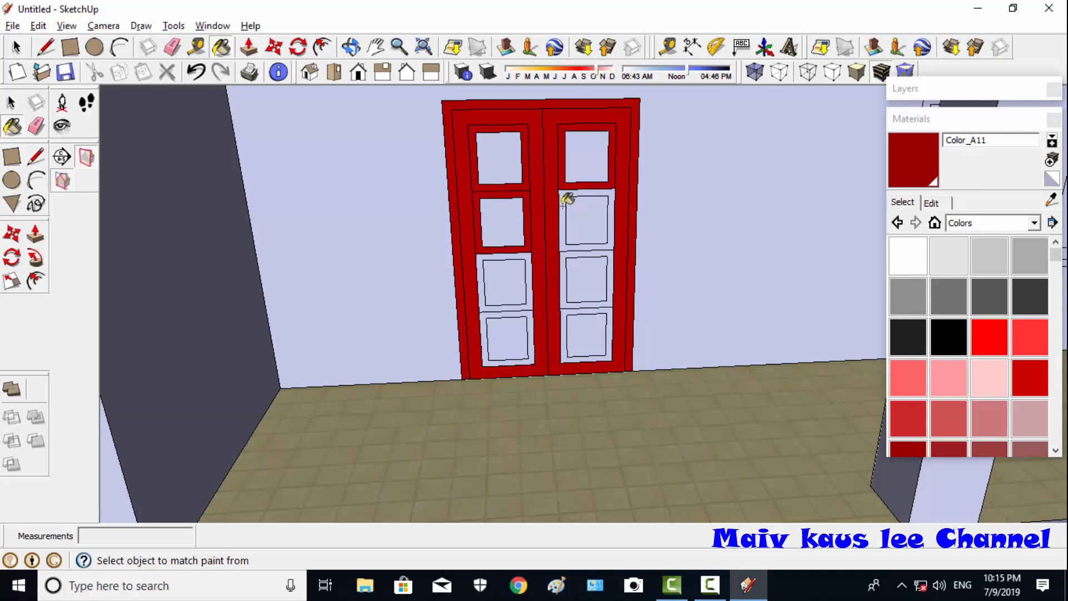
pyautogui.click(563, 206)
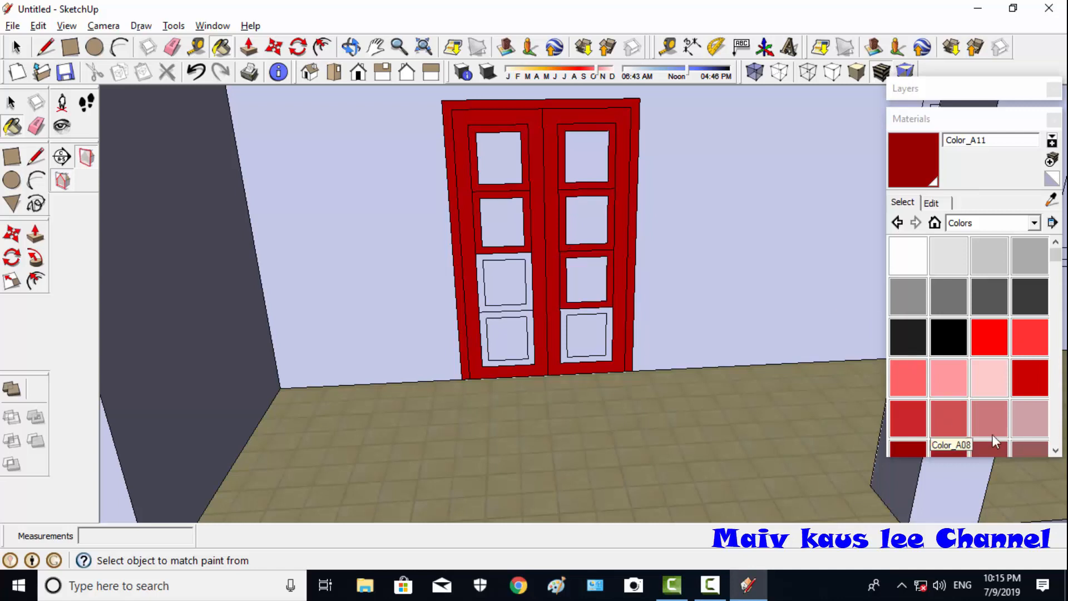
# - Paint the front door's frame, both leaves and the right leaf's two upper panel borders with the darker red Color_A16
pyautogui.scroll(-5, 1060, 271)
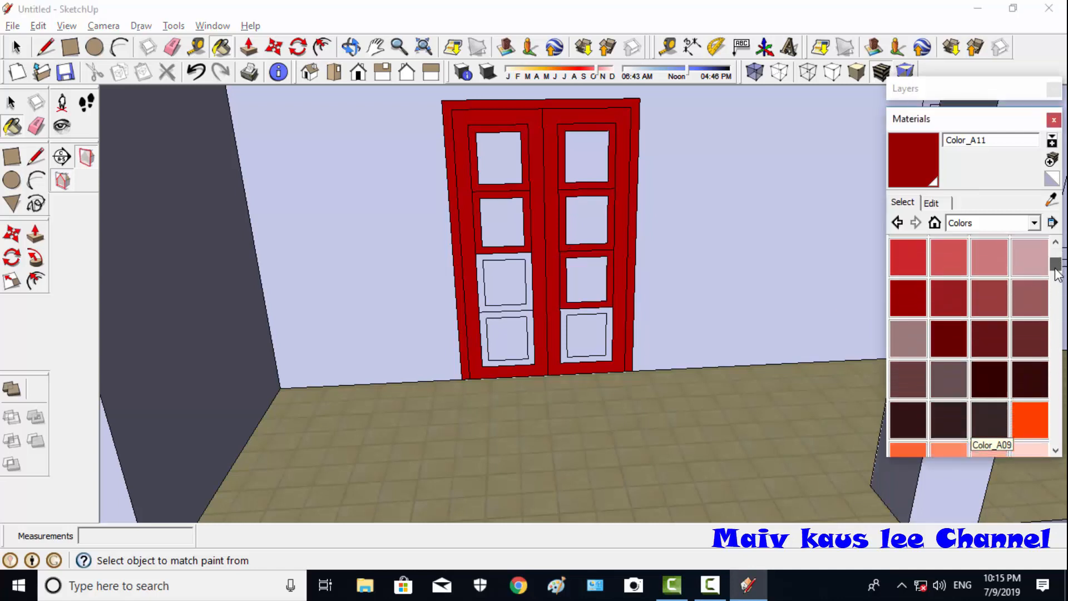
pyautogui.click(948, 329)
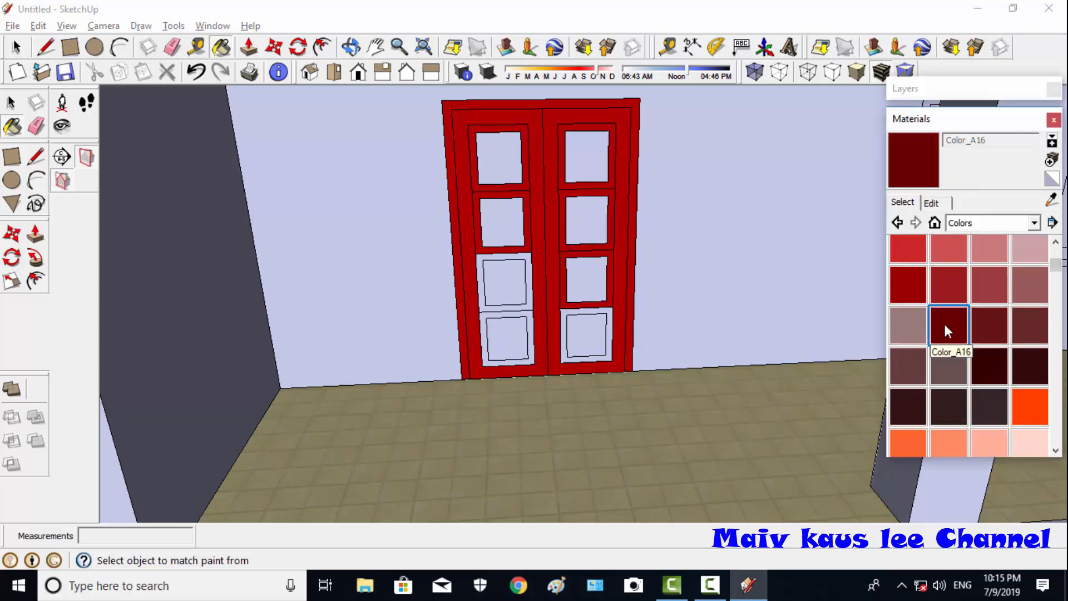
pyautogui.click(636, 150)
pyautogui.click(610, 170)
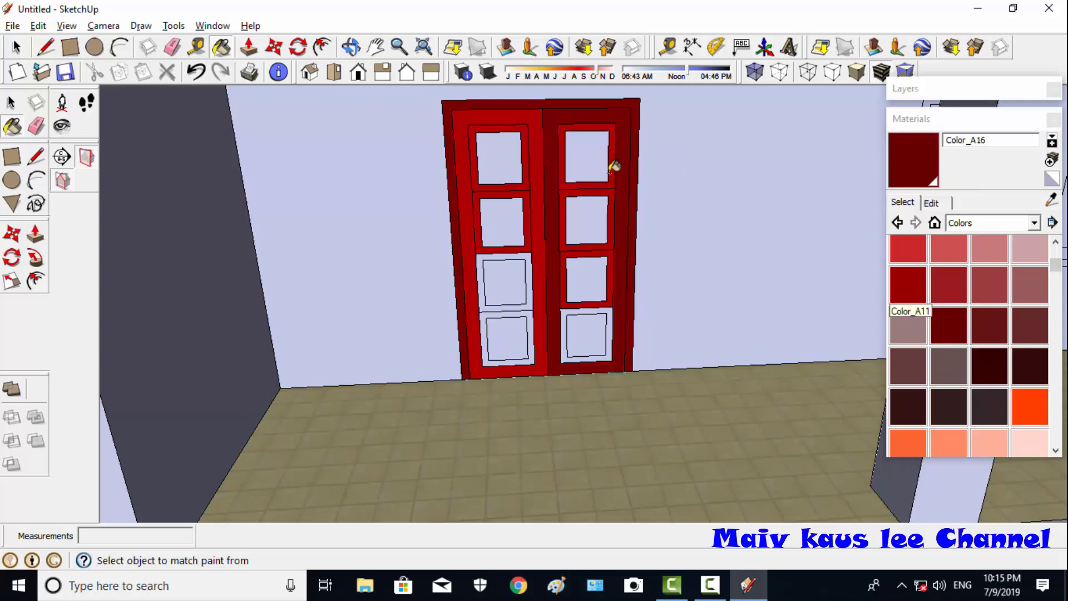
pyautogui.click(563, 185)
pyautogui.click(531, 200)
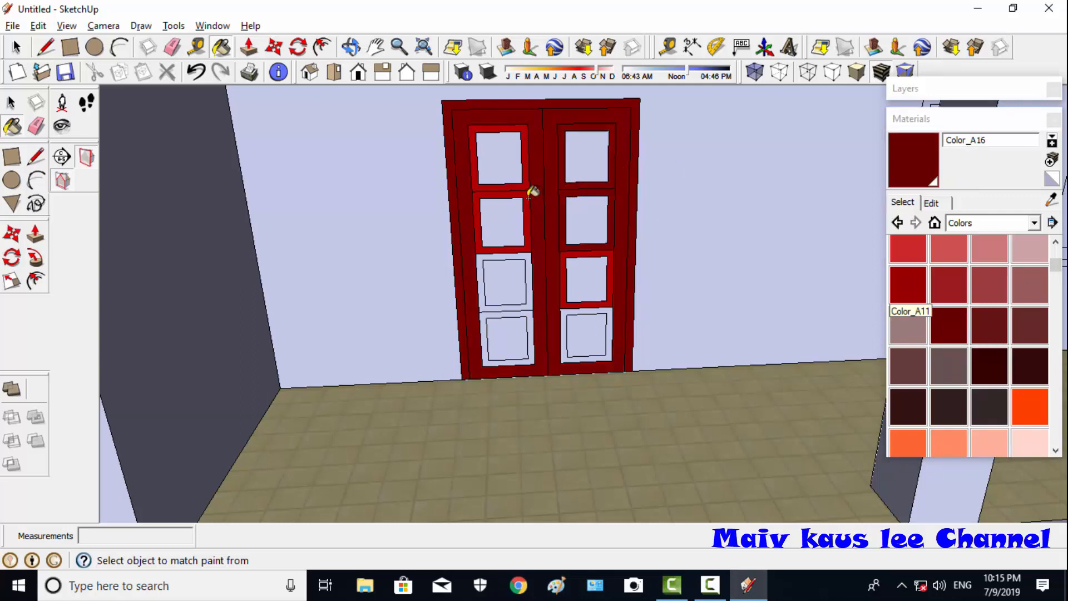
# - Paint the borders around the remaining front door panels with Color_A16
pyautogui.click(529, 197)
pyautogui.click(526, 167)
pyautogui.click(563, 256)
pyautogui.click(531, 283)
pyautogui.click(532, 331)
pyautogui.click(565, 333)
pyautogui.scroll(-4, 565, 331)
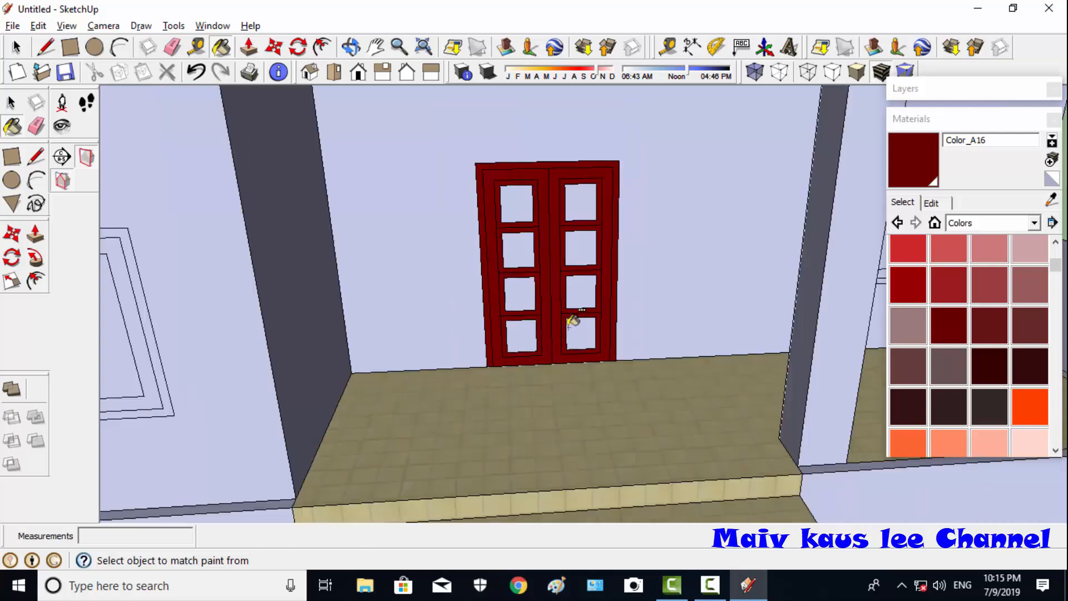
# - Paint the frames and sashes of the front wall window and the porch window with Color_A16
pyautogui.click(160, 278)
pyautogui.click(193, 278)
pyautogui.click(239, 274)
pyautogui.click(198, 268)
pyautogui.scroll(4, 913, 254)
pyautogui.click(768, 253)
pyautogui.scroll(-5, 579, 286)
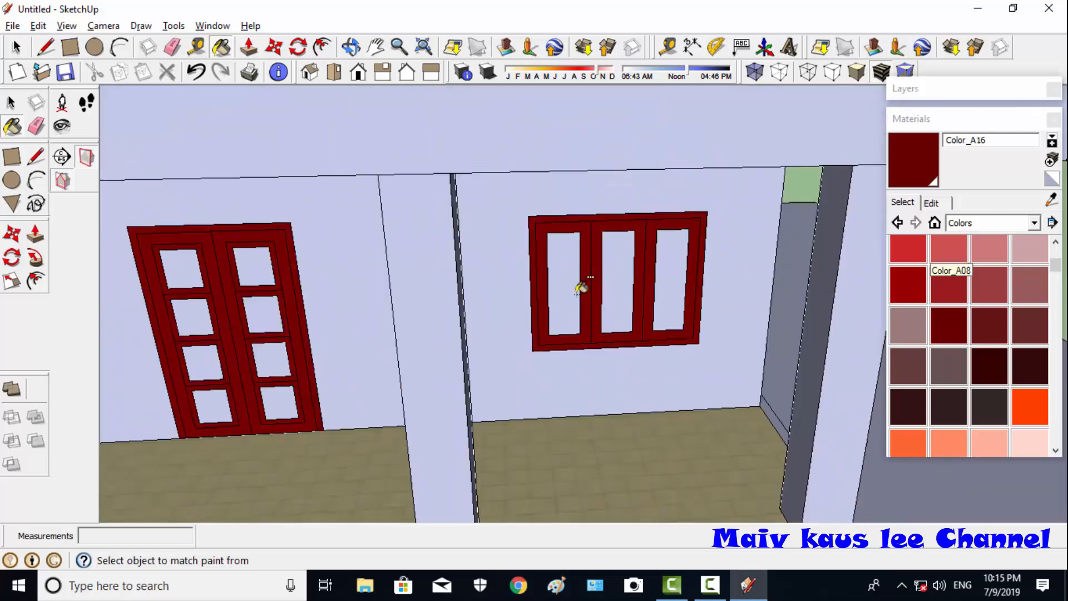
# - Paint the frames and sashes of the two three-pane windows on the side wall with Color_A16
pyautogui.moveTo(579, 286); pyautogui.dragTo(610, 298, button='middle')
pyautogui.scroll(5, 610, 299)
pyautogui.click(220, 49)
pyautogui.click(218, 237)
pyautogui.click(232, 236)
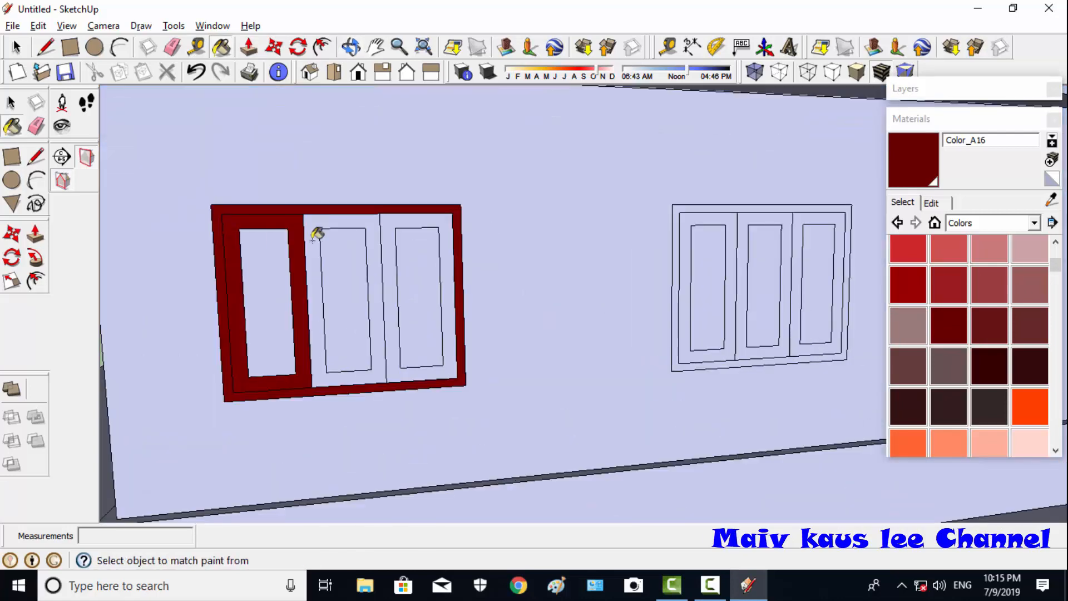
pyautogui.click(313, 238)
pyautogui.click(389, 238)
pyautogui.click(685, 227)
pyautogui.click(676, 226)
pyautogui.click(743, 235)
# - Paint the frames and sashes of the rear wall's three-pane and four-pane windows with Color_A16
pyautogui.scroll(2, 631, 266)
pyautogui.press('b')
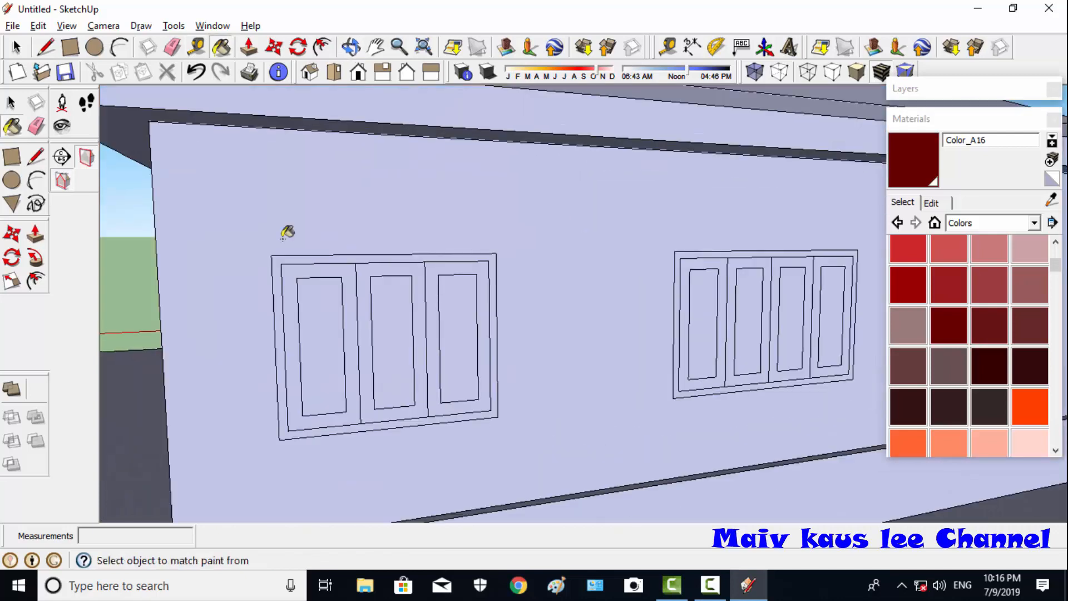
pyautogui.click(280, 261)
pyautogui.click(430, 269)
pyautogui.click(729, 256)
pyautogui.click(723, 278)
pyautogui.scroll(-5, 714, 287)
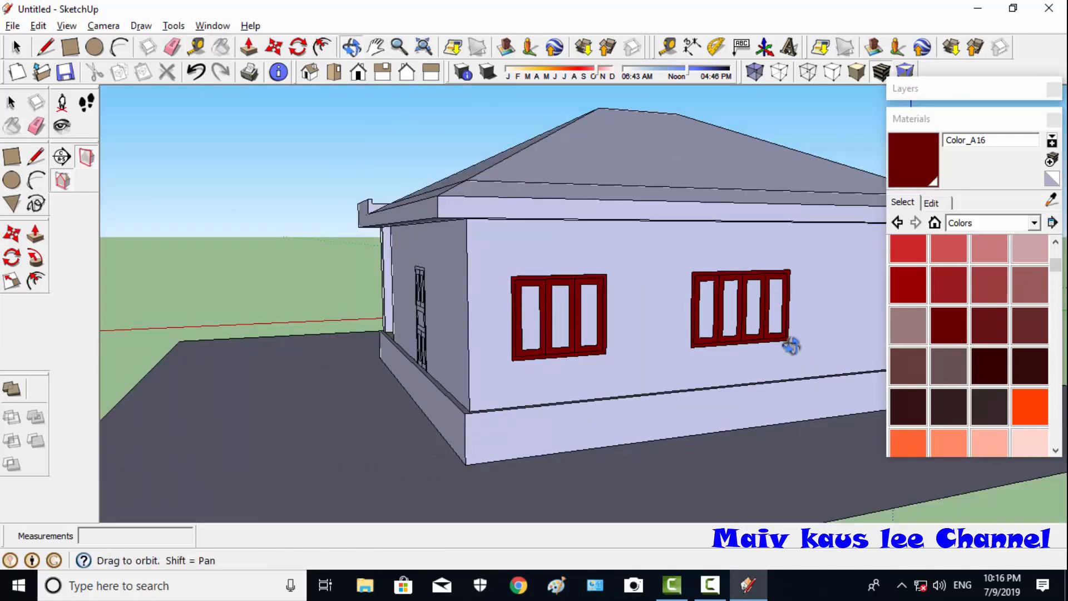
# - Paint the side door's frame and the borders around its five panels with Color_A16
pyautogui.moveTo(792, 346); pyautogui.dragTo(644, 370, button='middle')
pyautogui.scroll(5, 644, 369)
pyautogui.click(617, 284)
pyautogui.click(628, 264)
pyautogui.click(545, 362)
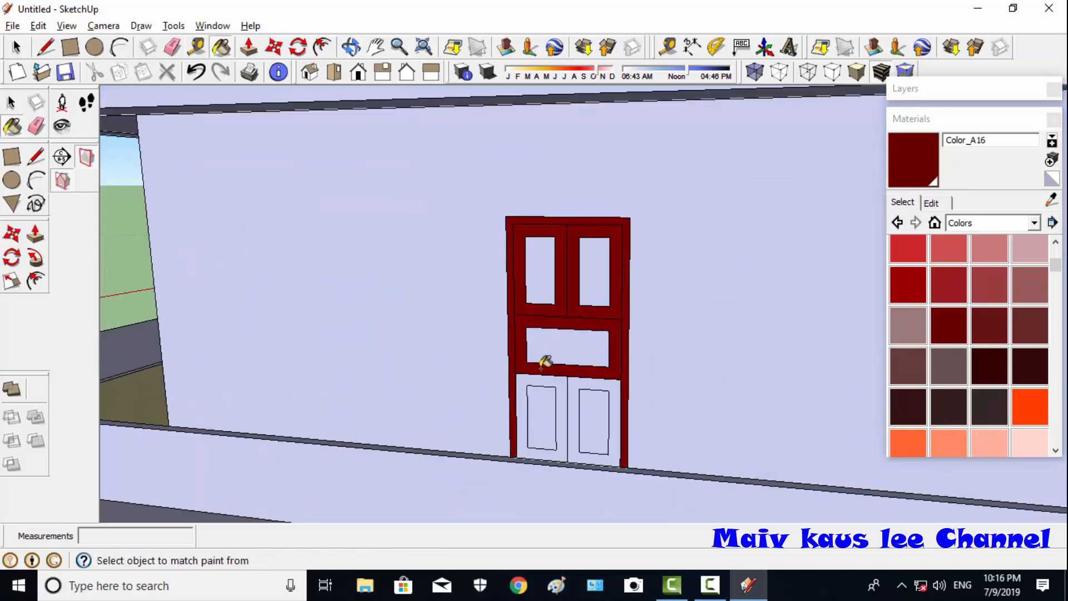
pyautogui.click(543, 384)
pyautogui.click(595, 384)
# - Paint the five inner panels of the side door with Wood_Cherry_Original from the Wood collection
pyautogui.click(999, 224)
pyautogui.click(980, 426)
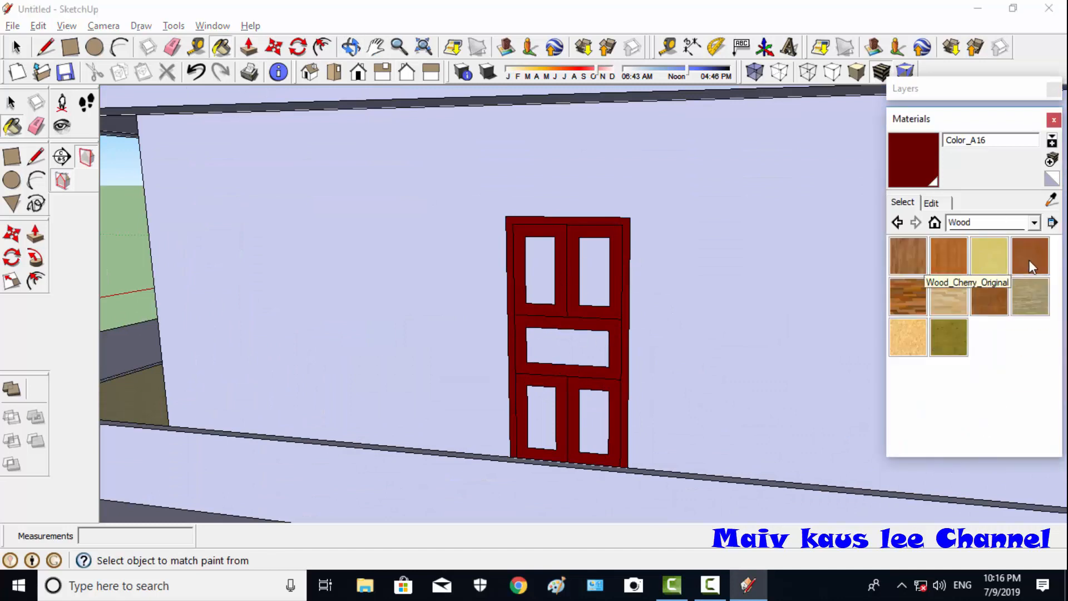
pyautogui.click(1030, 259)
pyautogui.click(593, 276)
pyautogui.click(548, 288)
pyautogui.click(559, 348)
pyautogui.click(544, 413)
pyautogui.click(594, 417)
# - Paint the eight inner panels of the double front door with Wood_Cherry_Original
pyautogui.scroll(-5, 672, 352)
pyautogui.moveTo(361, 300); pyautogui.dragTo(543, 274, button='middle')
pyautogui.scroll(5, 543, 280)
pyautogui.click(573, 272)
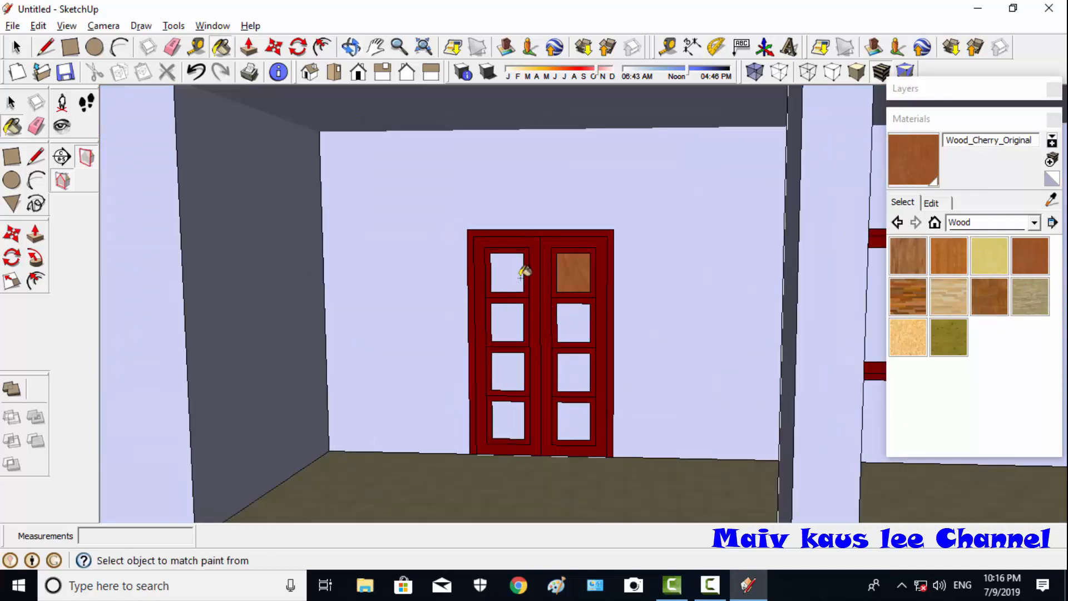
pyautogui.click(509, 272)
pyautogui.click(508, 323)
pyautogui.click(573, 322)
pyautogui.click(574, 373)
# - Paint the panes of the porch window and the front wall window with Translucent_Glass_Blue
pyautogui.click(981, 389)
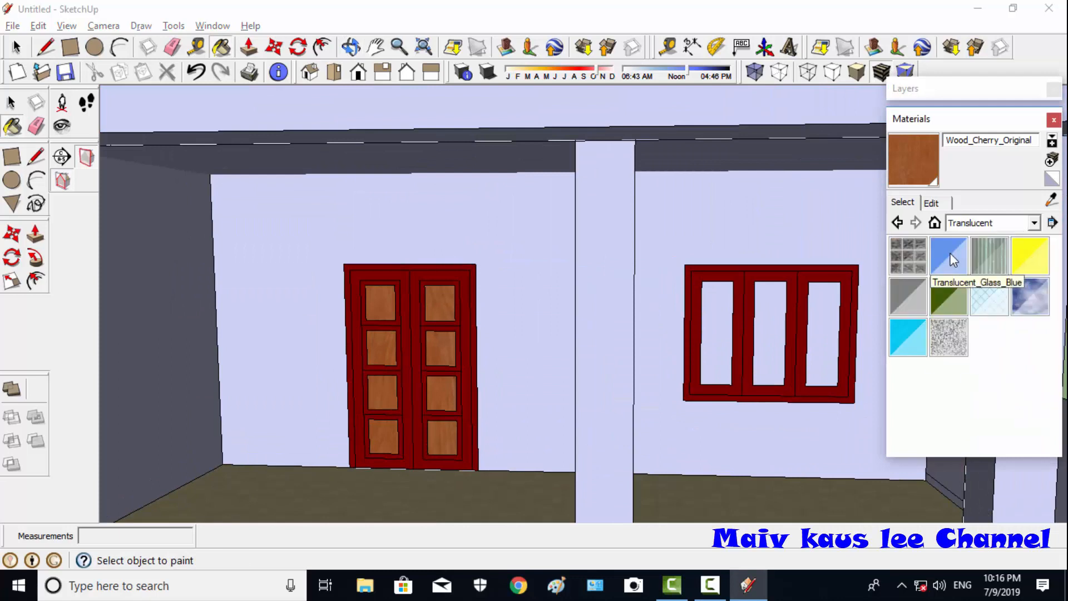
pyautogui.click(821, 337)
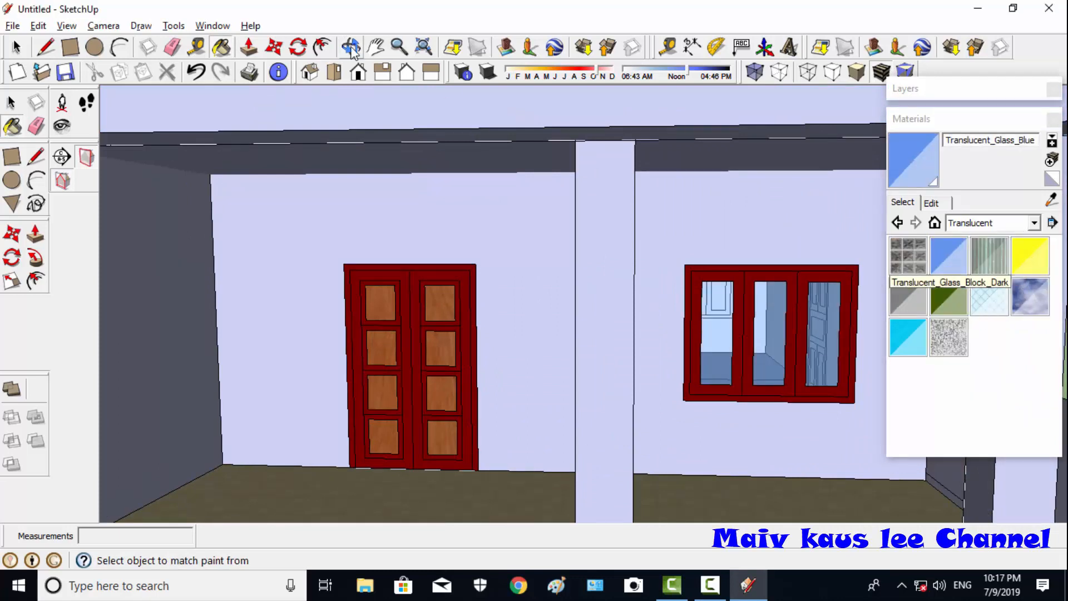
pyautogui.moveTo(822, 337)
pyautogui.mouseDown(button='middle')
pyautogui.moveTo(657, 299)
pyautogui.moveTo(754, 310)
pyautogui.moveTo(363, 316)
pyautogui.mouseUp(button='middle')
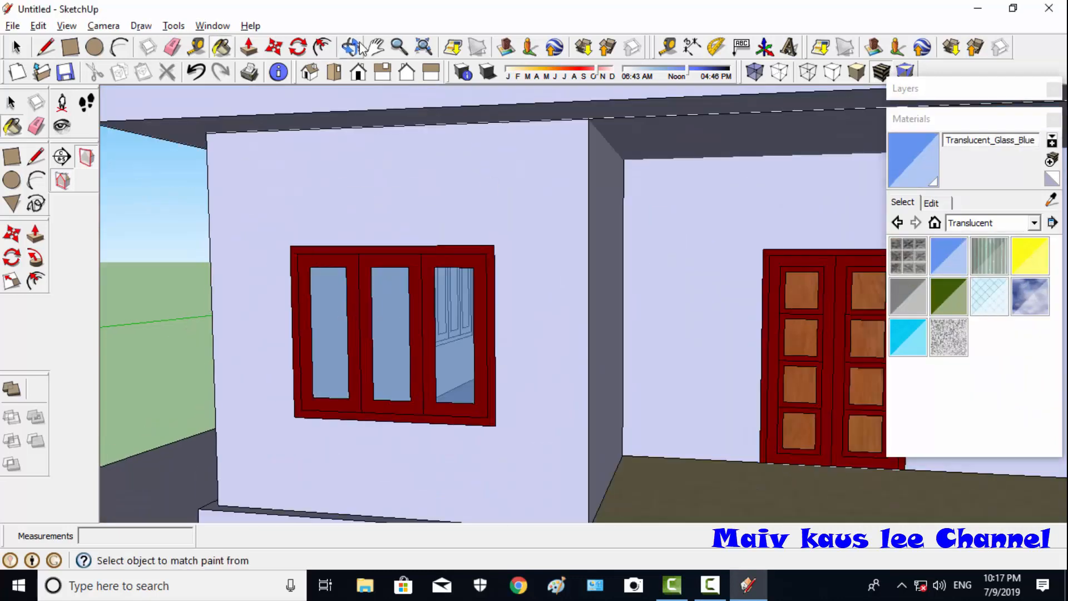
# - Paint the panes of the side wall and rear wall windows with Translucent_Glass_Blue
pyautogui.moveTo(384, 211); pyautogui.dragTo(735, 330, button='middle')
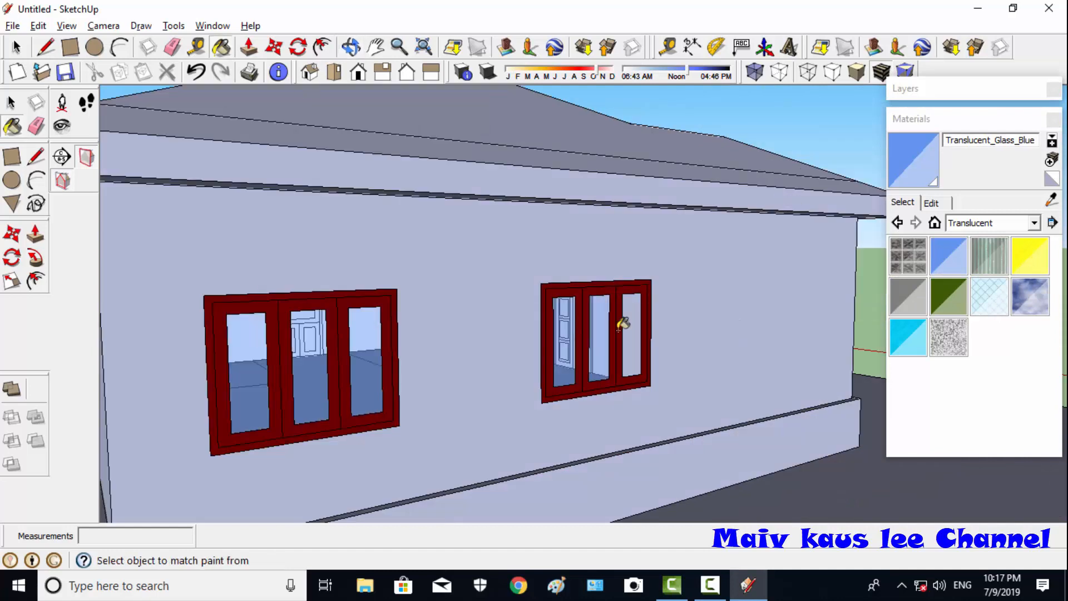
pyautogui.click(352, 47)
pyautogui.scroll(-3, 627, 359)
pyautogui.moveTo(627, 358); pyautogui.dragTo(807, 348)
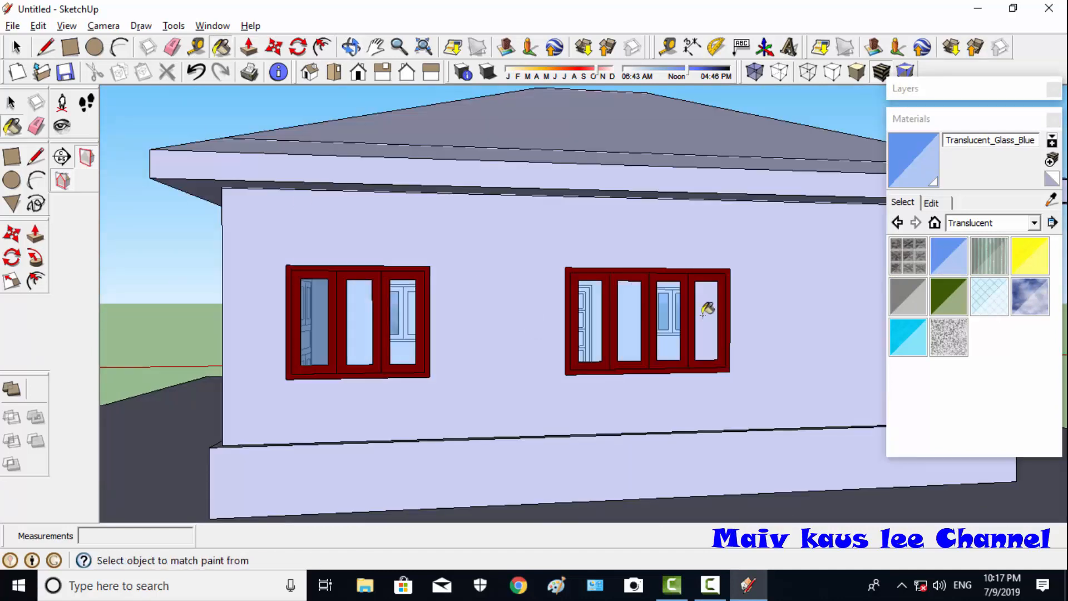
pyautogui.moveTo(706, 312)
pyautogui.mouseDown(button='middle')
pyautogui.moveTo(138, 315)
pyautogui.moveTo(179, 289)
pyautogui.moveTo(155, 348)
pyautogui.moveTo(436, 399)
pyautogui.moveTo(253, 321)
pyautogui.mouseUp(button='middle')
pyautogui.scroll(-5, 382, 370)
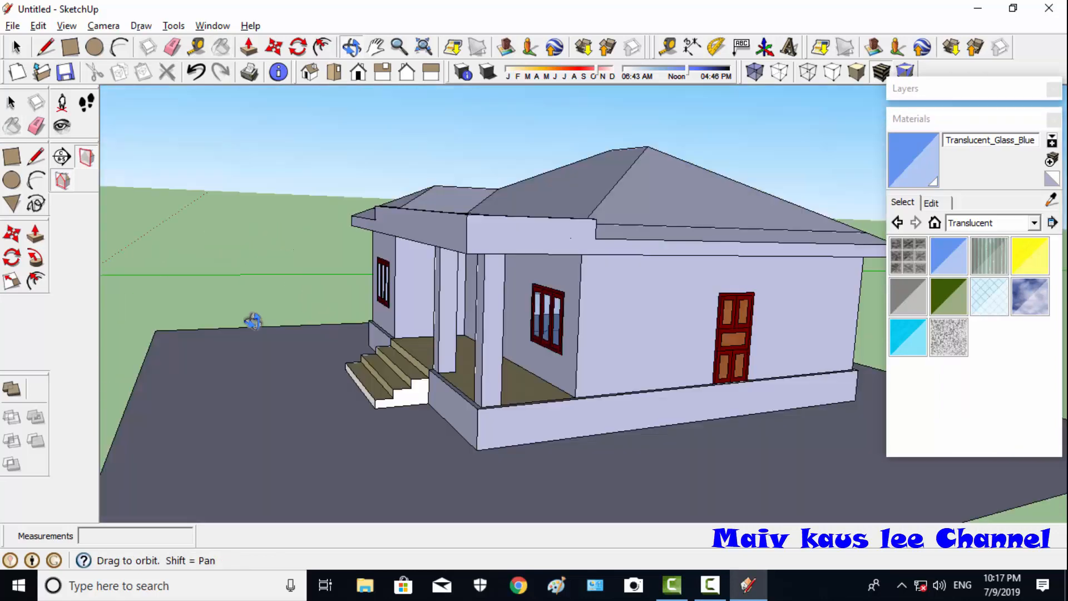
# - Paint the roof planes with Roofing_Tile_Spanish from the Roofing collection
pyautogui.moveTo(253, 321); pyautogui.dragTo(428, 340)
pyautogui.click(1034, 223)
pyautogui.click(975, 339)
pyautogui.click(944, 336)
pyautogui.click(353, 48)
pyautogui.moveTo(439, 223); pyautogui.dragTo(451, 334)
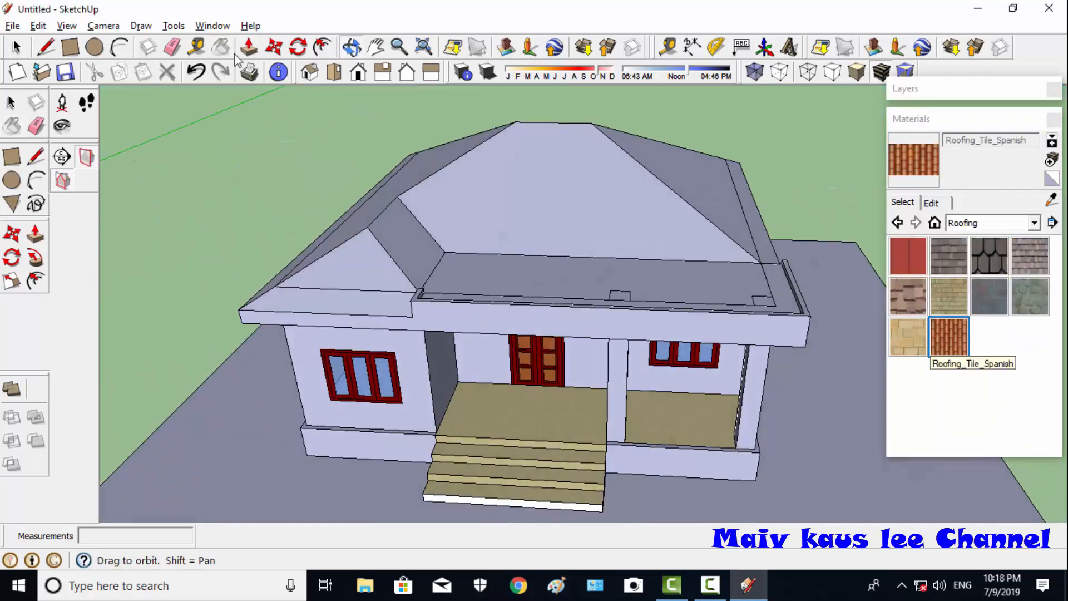
pyautogui.moveTo(281, 201); pyautogui.dragTo(244, 50)
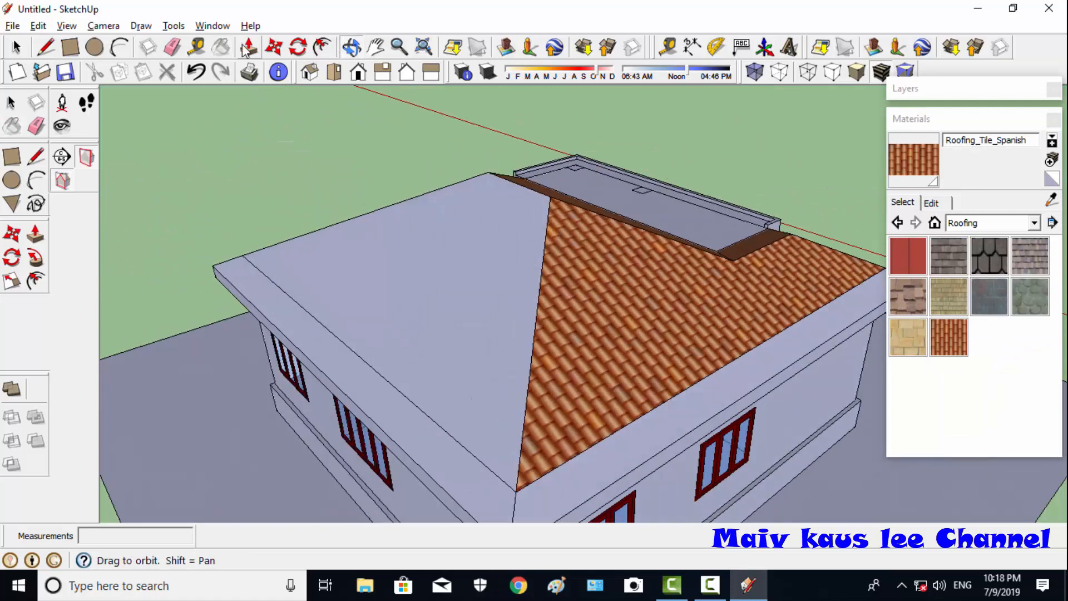
pyautogui.moveTo(423, 356); pyautogui.dragTo(225, 66, button='middle')
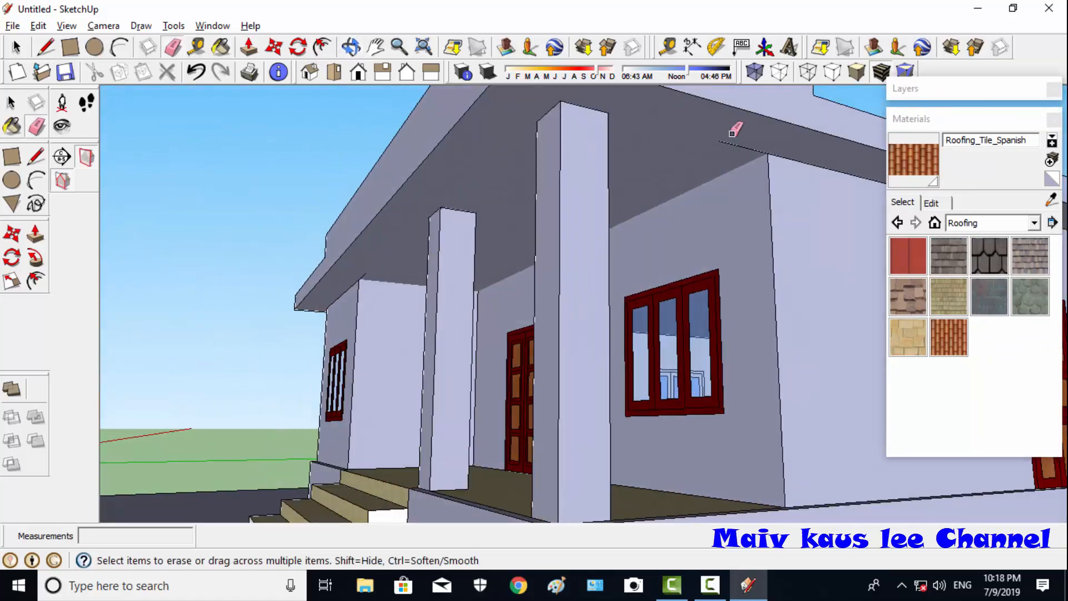
# - Draw a line across the porch ceiling between the tops of the two porch columns
pyautogui.moveTo(732, 134); pyautogui.dragTo(319, 203, button='middle')
pyautogui.press('l')
pyautogui.click(319, 204)
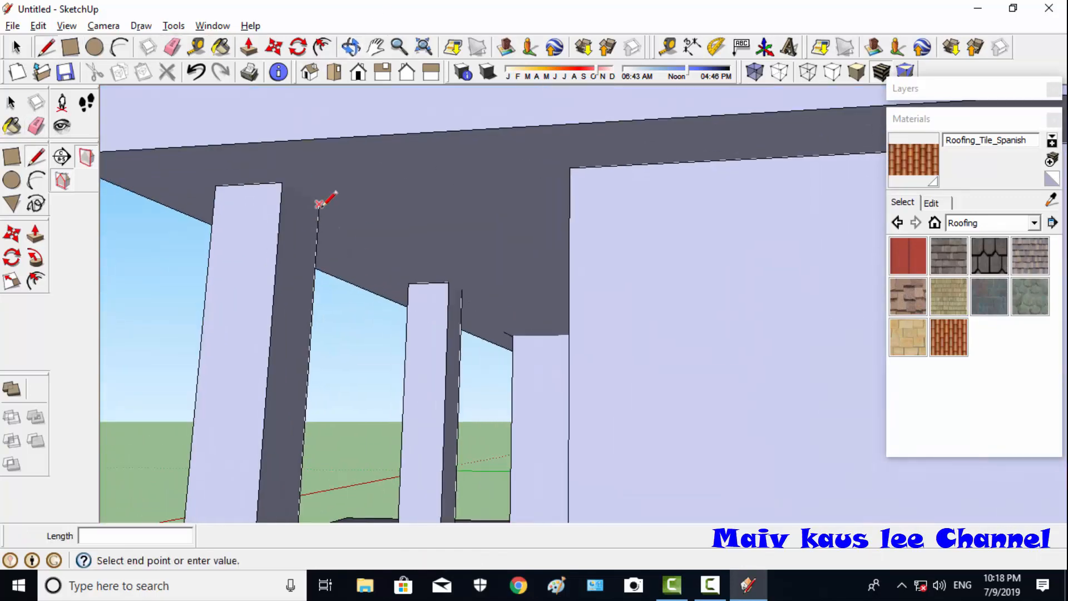
pyautogui.click(449, 283)
pyautogui.scroll(1, 512, 335)
pyautogui.moveTo(509, 190)
pyautogui.mouseDown(button='middle')
pyautogui.moveTo(580, 276)
pyautogui.moveTo(445, 356)
pyautogui.mouseUp(button='middle')
# - Erase the leftover column outlines and stray edges on the porch roof slab and ceiling
pyautogui.press('e')
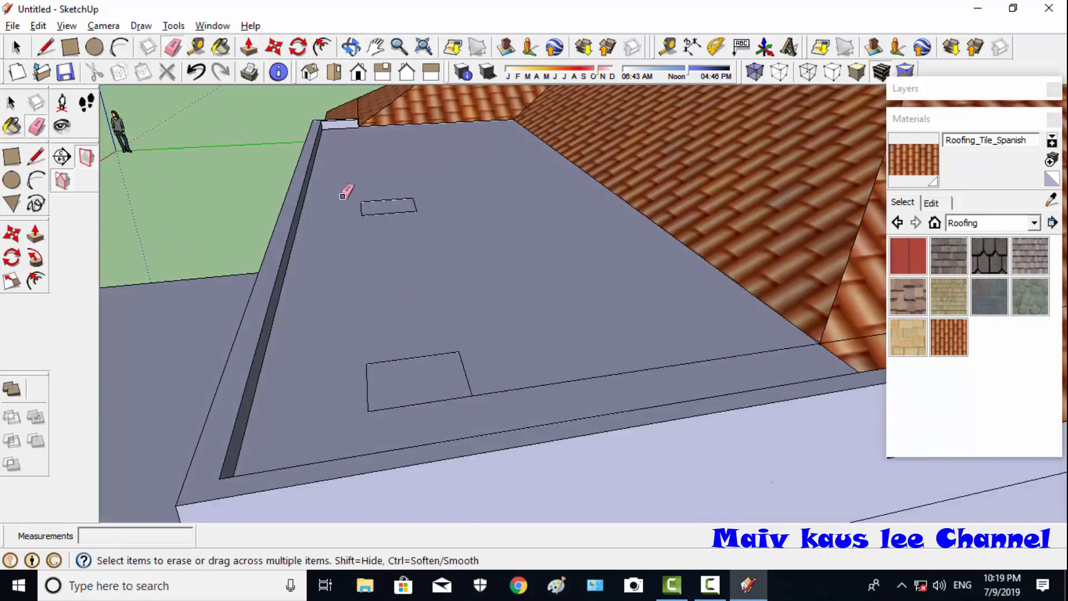
pyautogui.moveTo(369, 270); pyautogui.dragTo(419, 215, button='middle')
pyautogui.scroll(4, 411, 241)
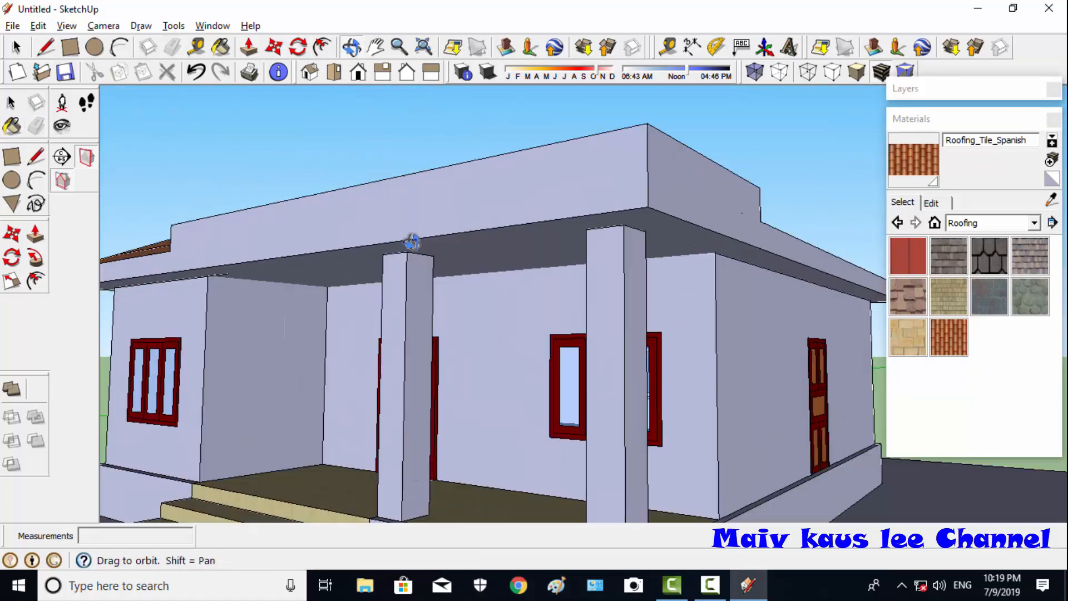
pyautogui.scroll(4, 188, 279)
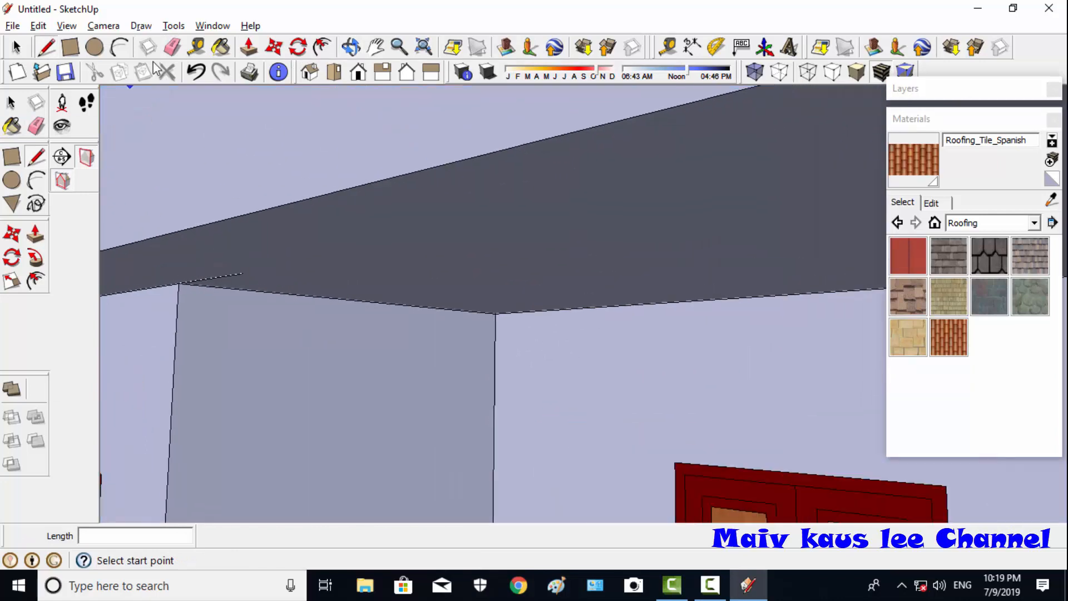
pyautogui.press('e')
pyautogui.scroll(-6, 334, 350)
pyautogui.moveTo(362, 279)
pyautogui.mouseDown(button='middle')
pyautogui.moveTo(598, 346)
pyautogui.moveTo(420, 282)
pyautogui.moveTo(513, 283)
pyautogui.moveTo(513, 159)
pyautogui.moveTo(775, 239)
pyautogui.moveTo(870, 216)
pyautogui.mouseUp(button='middle')
pyautogui.scroll(-3, 420, 282)
# - Try Color_F19 from the Colors collection on the front and porch walls
pyautogui.click(1034, 222)
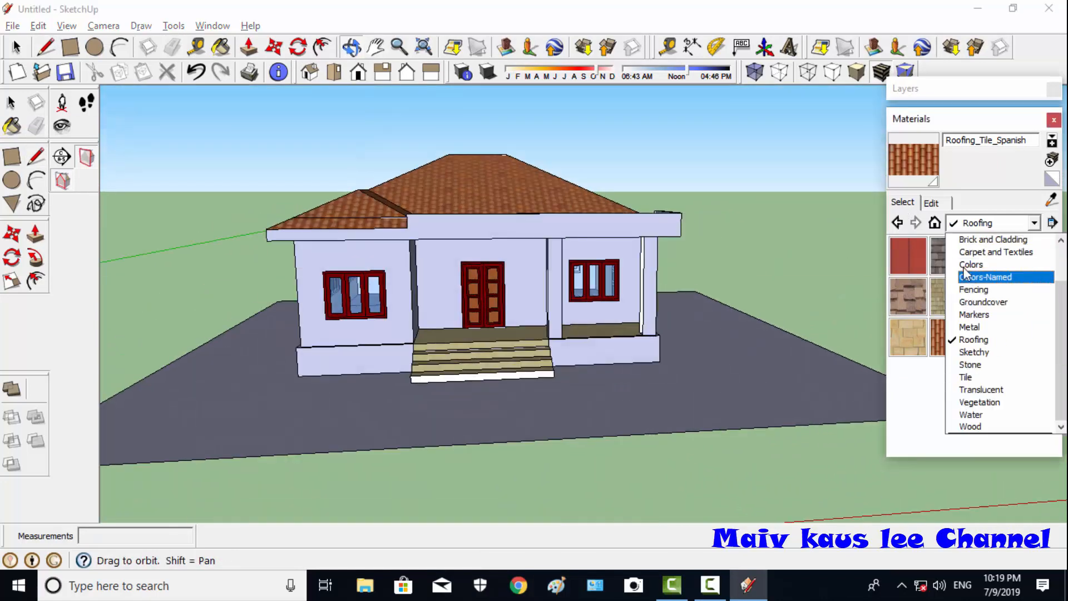
pyautogui.click(968, 265)
pyautogui.moveTo(1056, 247)
pyautogui.mouseDown()
pyautogui.moveTo(1053, 419)
pyautogui.moveTo(1055, 347)
pyautogui.mouseUp()
pyautogui.click(949, 338)
pyautogui.click(528, 287)
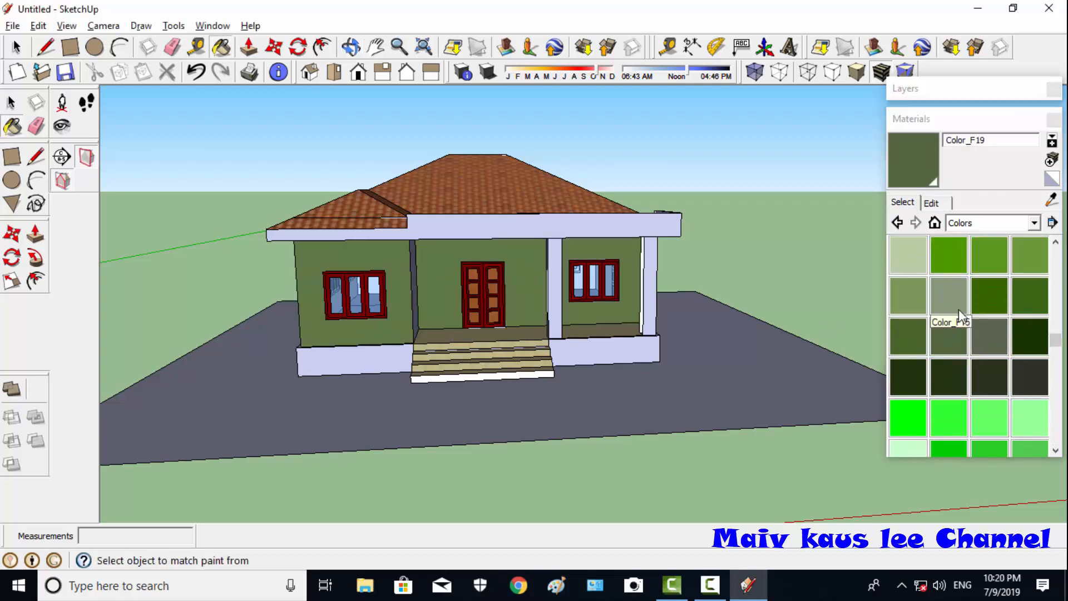
# - Try a pale green and Color_F15 on the front, porch and side walls
pyautogui.click(908, 257)
pyautogui.click(519, 302)
pyautogui.click(951, 297)
pyautogui.click(515, 290)
pyautogui.click(392, 256)
pyautogui.moveTo(460, 273); pyautogui.dragTo(401, 322, button='middle')
pyautogui.scroll(3, 465, 284)
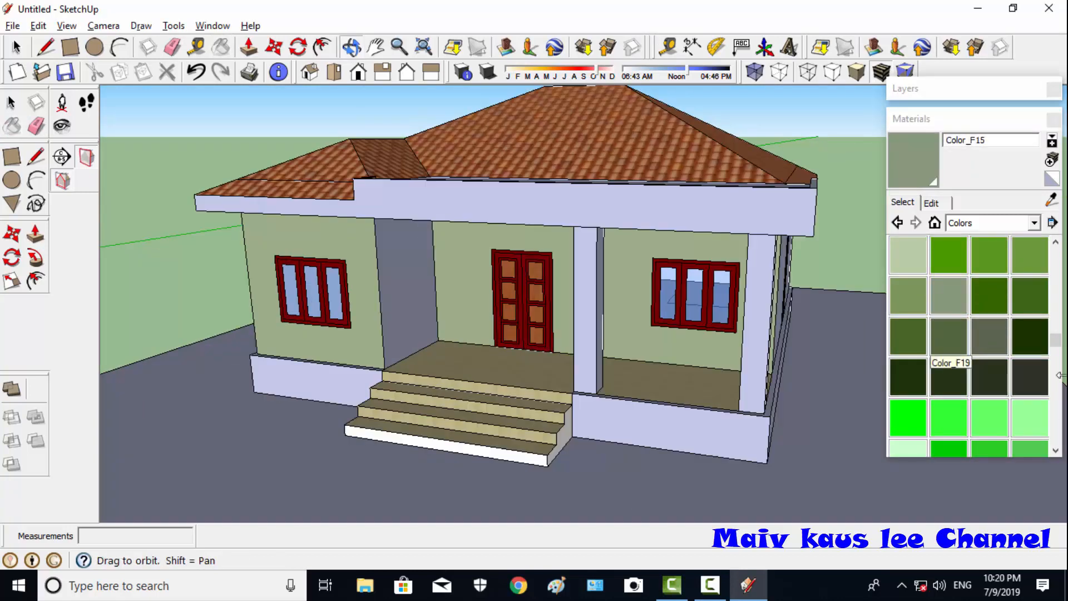
pyautogui.moveTo(355, 194); pyautogui.dragTo(751, 296, button='middle')
pyautogui.click(950, 300)
pyautogui.click(347, 273)
pyautogui.moveTo(323, 276)
pyautogui.mouseDown(button='middle')
pyautogui.moveTo(601, 243)
pyautogui.moveTo(302, 138)
pyautogui.moveTo(307, 212)
pyautogui.moveTo(759, 251)
pyautogui.mouseUp(button='middle')
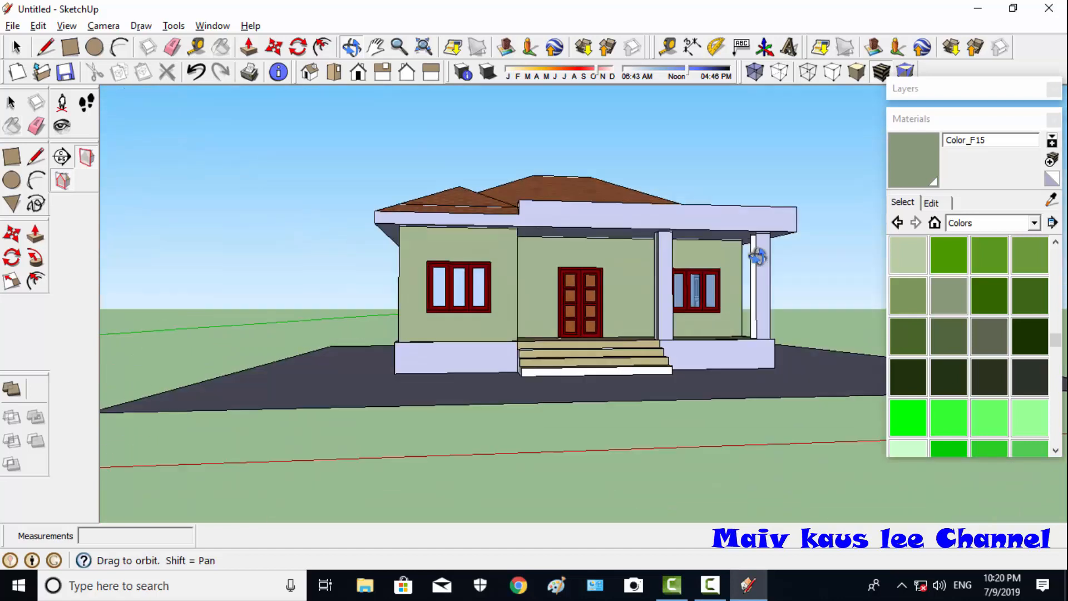
# - Try Color_F13, Color_F19 and a neighbouring dark green on the porch and front walls
pyautogui.click(909, 337)
pyautogui.moveTo(611, 218); pyautogui.dragTo(848, 323, button='middle')
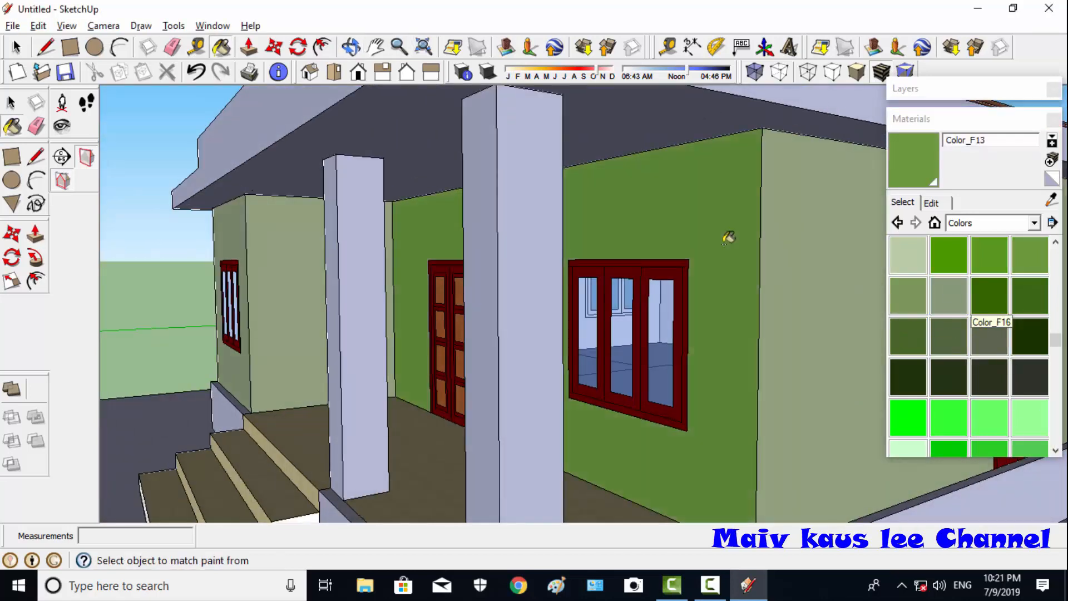
pyautogui.scroll(-5, 728, 237)
pyautogui.click(944, 328)
pyautogui.click(719, 273)
pyautogui.moveTo(414, 194); pyautogui.dragTo(596, 214, button='middle')
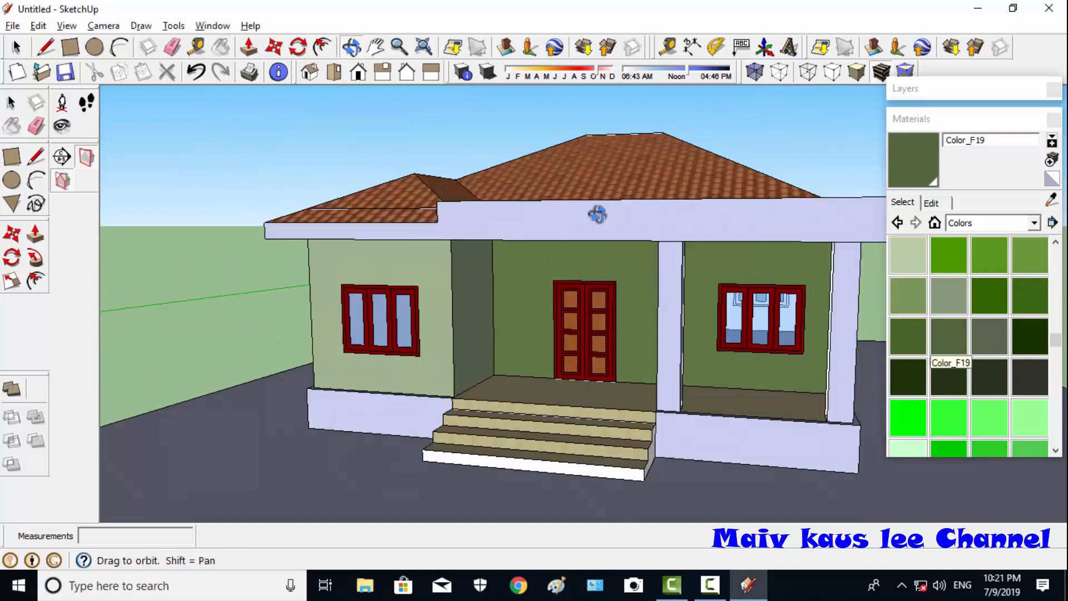
pyautogui.click(913, 337)
pyautogui.click(730, 275)
pyautogui.click(779, 268)
pyautogui.moveTo(851, 284); pyautogui.dragTo(657, 245, button='middle')
# - Paint the outer walls of the house with Color_F20
pyautogui.click(978, 343)
pyautogui.click(448, 306)
pyautogui.click(384, 256)
pyautogui.click(799, 311)
pyautogui.moveTo(868, 303); pyautogui.dragTo(562, 334, button='middle')
pyautogui.scroll(-4, 563, 337)
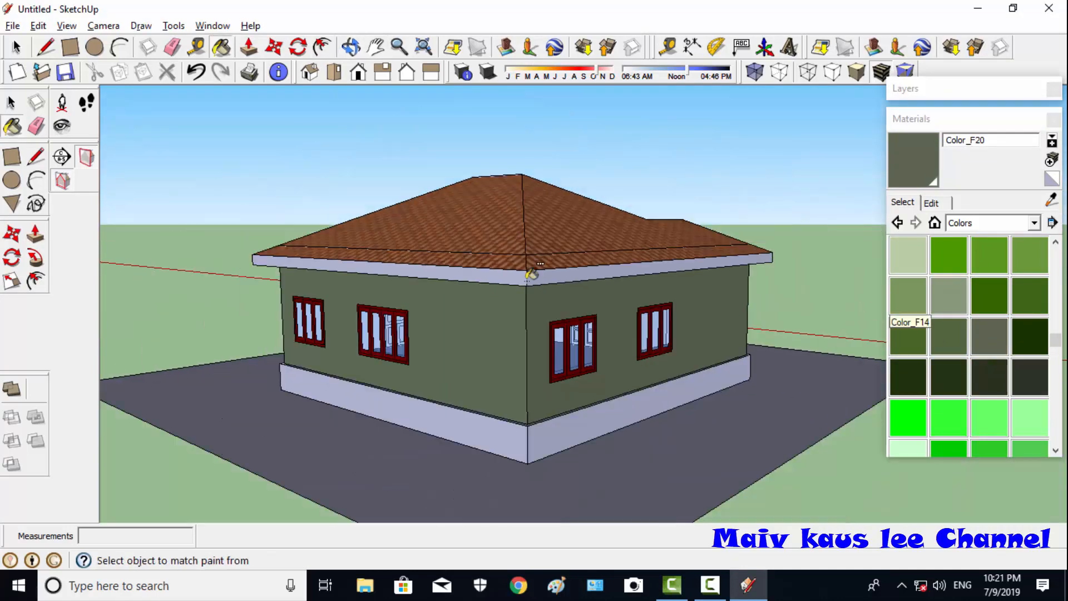
# - Paint the porch ceiling and eave underside with a dark brown material from the Wood collection
pyautogui.moveTo(868, 267); pyautogui.dragTo(411, 229, button='middle')
pyautogui.scroll(4, 577, 299)
pyautogui.click(1035, 224)
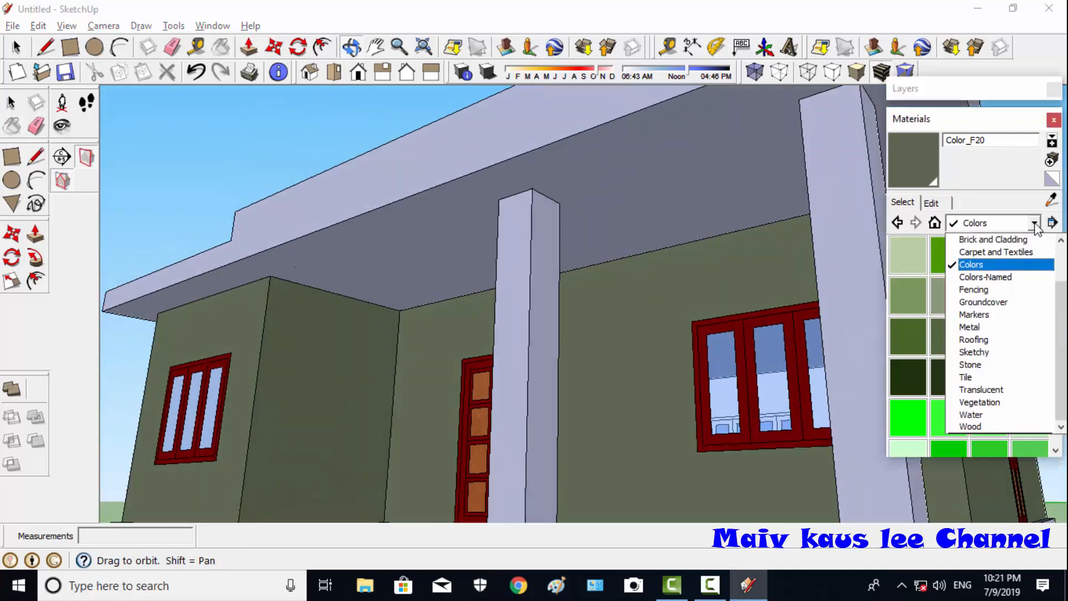
pyautogui.click(1002, 390)
pyautogui.click(1035, 224)
pyautogui.click(975, 415)
pyautogui.click(1035, 223)
pyautogui.click(975, 428)
pyautogui.click(909, 297)
pyautogui.click(384, 250)
pyautogui.moveTo(400, 345)
pyautogui.mouseDown(button='middle')
pyautogui.moveTo(319, 267)
pyautogui.moveTo(537, 370)
pyautogui.moveTo(386, 263)
pyautogui.moveTo(320, 126)
pyautogui.moveTo(495, 162)
pyautogui.moveTo(668, 167)
pyautogui.moveTo(473, 206)
pyautogui.mouseUp(button='middle')
# - Try Color_C03 and other orange tones from the Colors collection on the roof fascia
pyautogui.click(1035, 224)
pyautogui.click(1036, 289)
pyautogui.moveTo(1055, 255); pyautogui.dragTo(1056, 288)
pyautogui.click(950, 302)
pyautogui.click(563, 140)
pyautogui.click(949, 341)
pyautogui.click(618, 181)
pyautogui.click(990, 302)
pyautogui.click(557, 167)
pyautogui.scroll(-5, 507, 217)
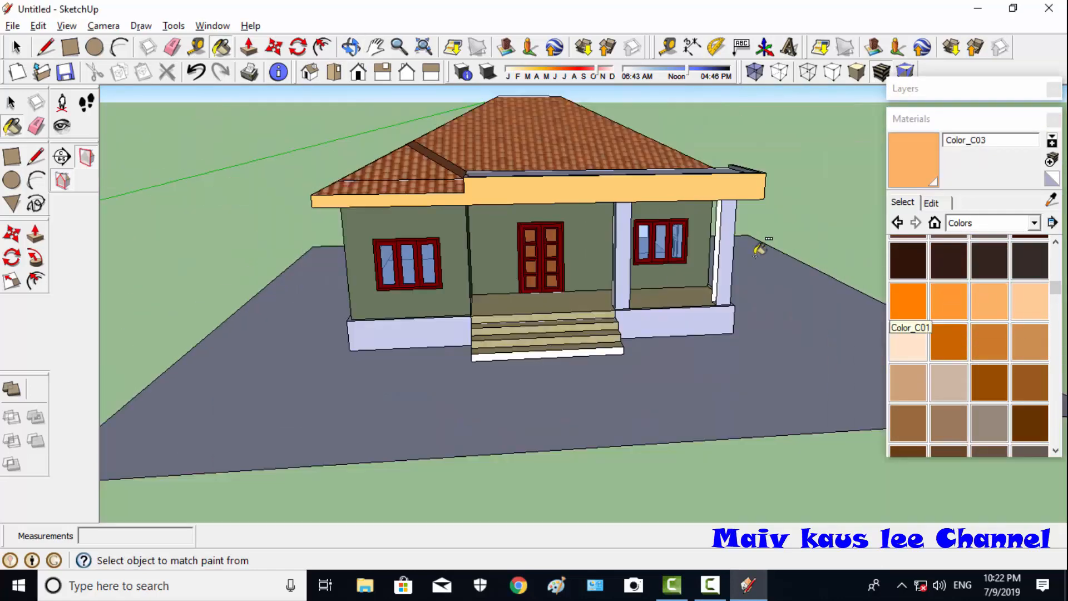
# - Paint the roof fascia and porch parapet around the house with Color_C01
pyautogui.click(909, 302)
pyautogui.click(668, 192)
pyautogui.moveTo(656, 239); pyautogui.dragTo(434, 189, button='middle')
pyautogui.moveTo(866, 201); pyautogui.dragTo(389, 155, button='middle')
# - Try Stone_Coursed_Rough and Stone_Flagstone_Ashlar from the Stone collection on the side plinth
pyautogui.moveTo(439, 91); pyautogui.dragTo(561, 334, button='middle')
pyautogui.click(992, 222)
pyautogui.click(991, 369)
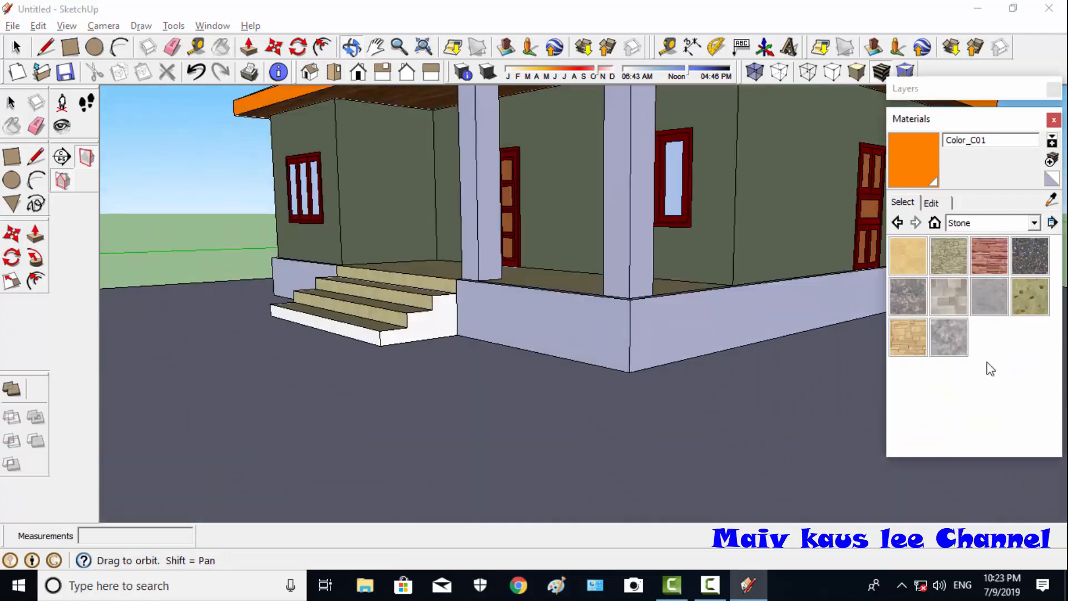
pyautogui.click(1030, 256)
pyautogui.click(674, 320)
pyautogui.scroll(5, 681, 331)
pyautogui.click(949, 256)
pyautogui.click(679, 306)
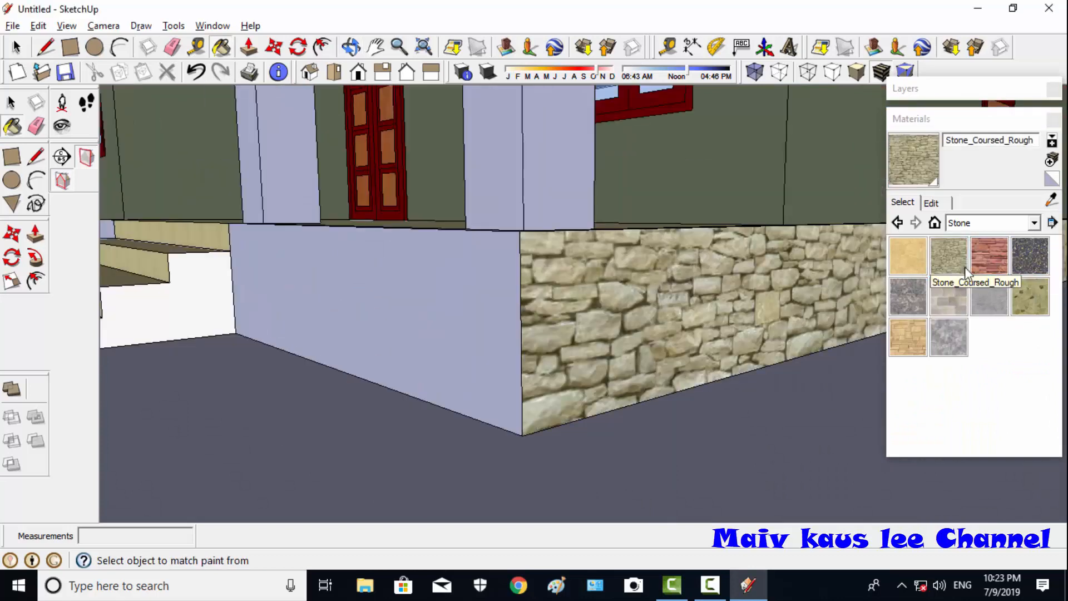
pyautogui.click(990, 256)
pyautogui.click(677, 305)
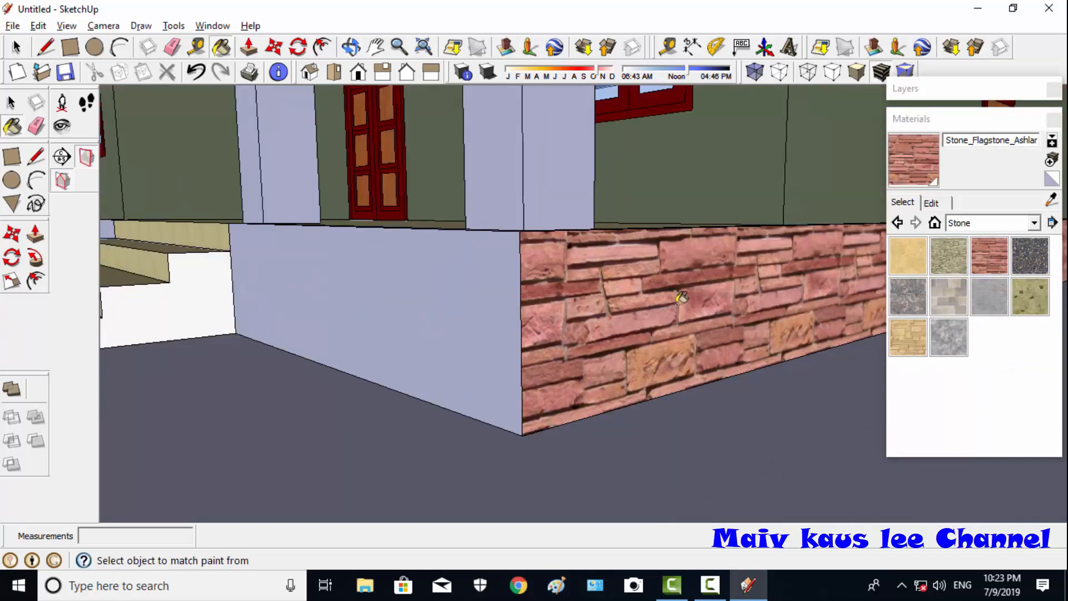
# - Paint the side plinth and the corner porch column with Stone_Pavers_Walk
pyautogui.click(1031, 297)
pyautogui.click(711, 291)
pyautogui.scroll(-4, 667, 315)
pyautogui.click(476, 248)
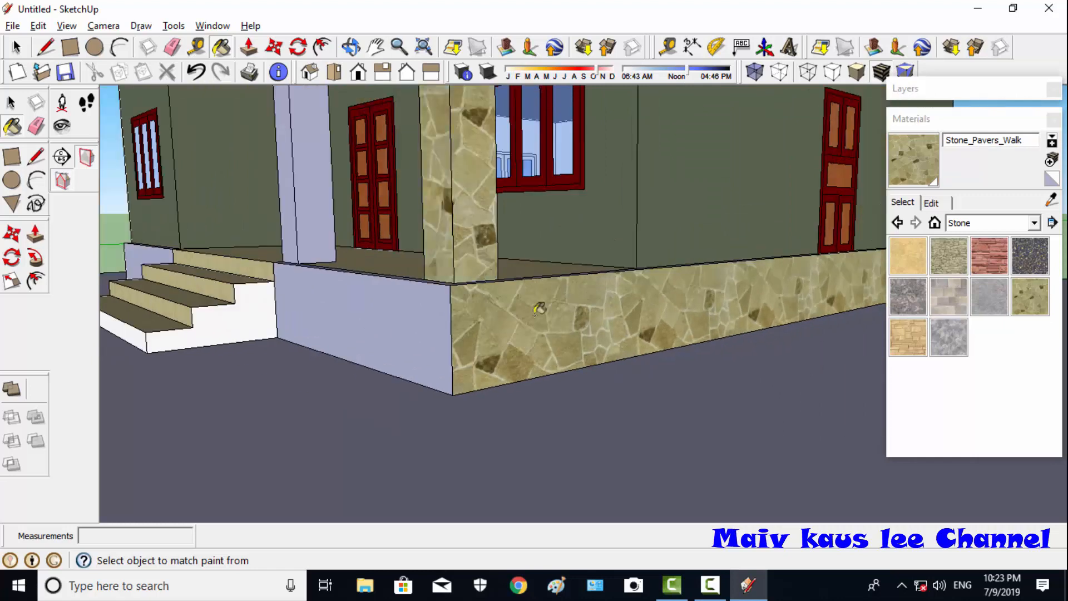
# - Paint the side plinth, the porch front plinth and the stair side with Stone_Marble
pyautogui.click(909, 338)
pyautogui.click(909, 296)
pyautogui.click(657, 329)
pyautogui.click(364, 329)
pyautogui.click(250, 312)
pyautogui.scroll(-5, 344, 317)
pyautogui.moveTo(343, 317); pyautogui.dragTo(548, 323, button='middle')
# - Try Stone_Flagstone_Ashlar on the porch plinth and return it to Stone_Marble
pyautogui.click(990, 258)
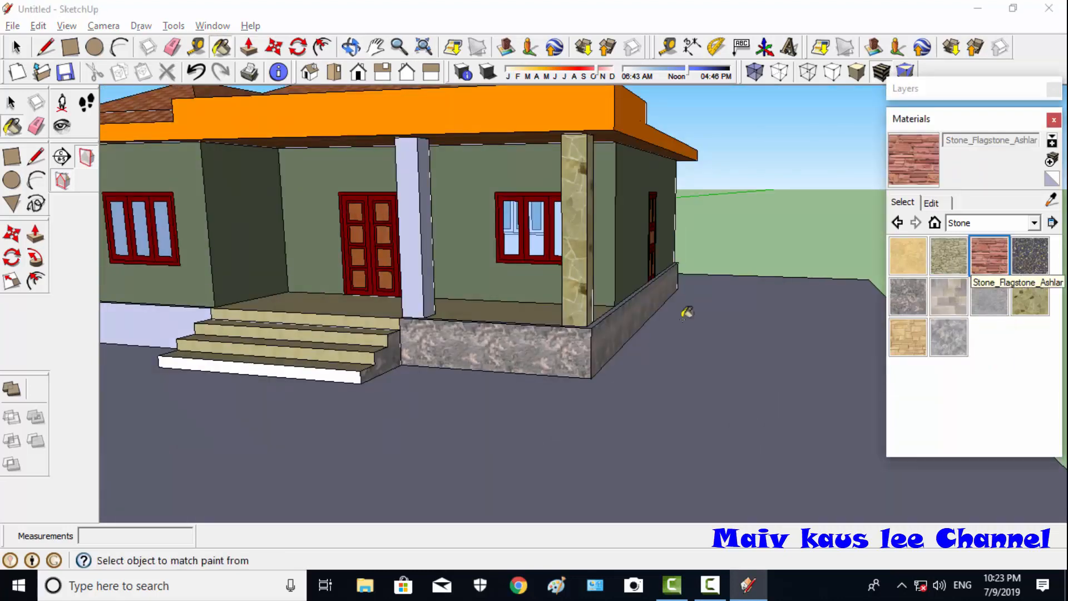
pyautogui.click(620, 329)
pyautogui.click(421, 361)
pyautogui.click(908, 297)
pyautogui.click(501, 351)
# - Paint the remaining plinth faces around the house and the bottom stair riser with Stone_Marble
pyautogui.moveTo(356, 340)
pyautogui.keyDown('shift'); pyautogui.mouseDown(button='middle')
pyautogui.moveTo(573, 317)
pyautogui.moveTo(790, 317)
pyautogui.moveTo(865, 343)
pyautogui.moveTo(560, 289)
pyautogui.mouseUp(button='middle'); pyautogui.keyUp('shift')
pyautogui.click(909, 297)
pyautogui.click(534, 331)
pyautogui.click(638, 325)
pyautogui.click(715, 318)
pyautogui.click(567, 323)
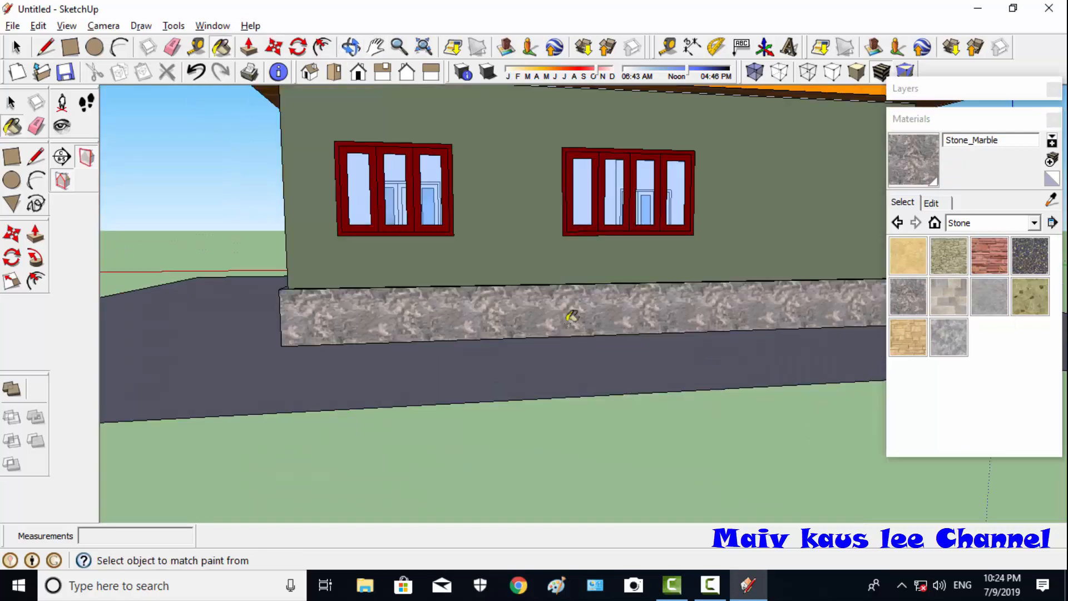
pyautogui.click(353, 50)
pyautogui.moveTo(407, 244); pyautogui.dragTo(200, 278)
pyautogui.moveTo(562, 301); pyautogui.dragTo(262, 303)
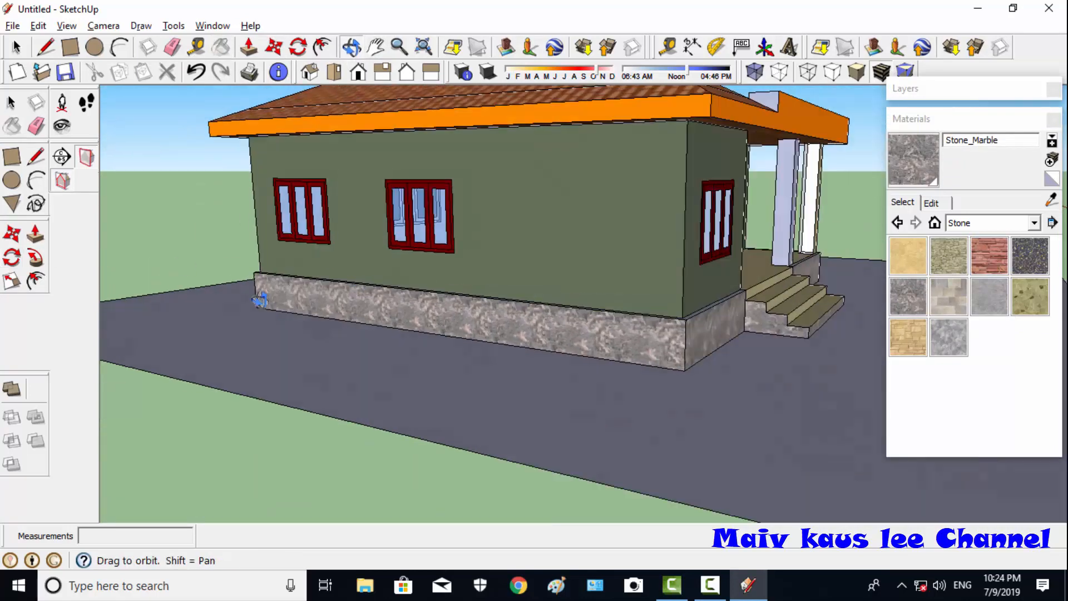
# - Paint the outward faces of both porch columns with Stone_Pavers_Walk
pyautogui.moveTo(762, 284); pyautogui.dragTo(467, 309)
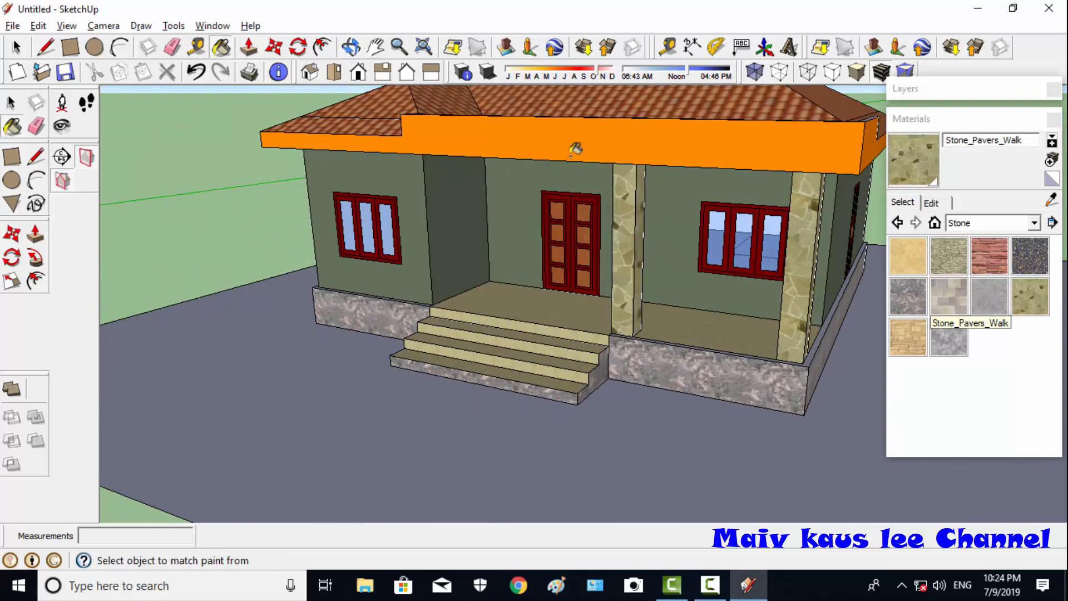
pyautogui.moveTo(612, 182); pyautogui.dragTo(392, 223)
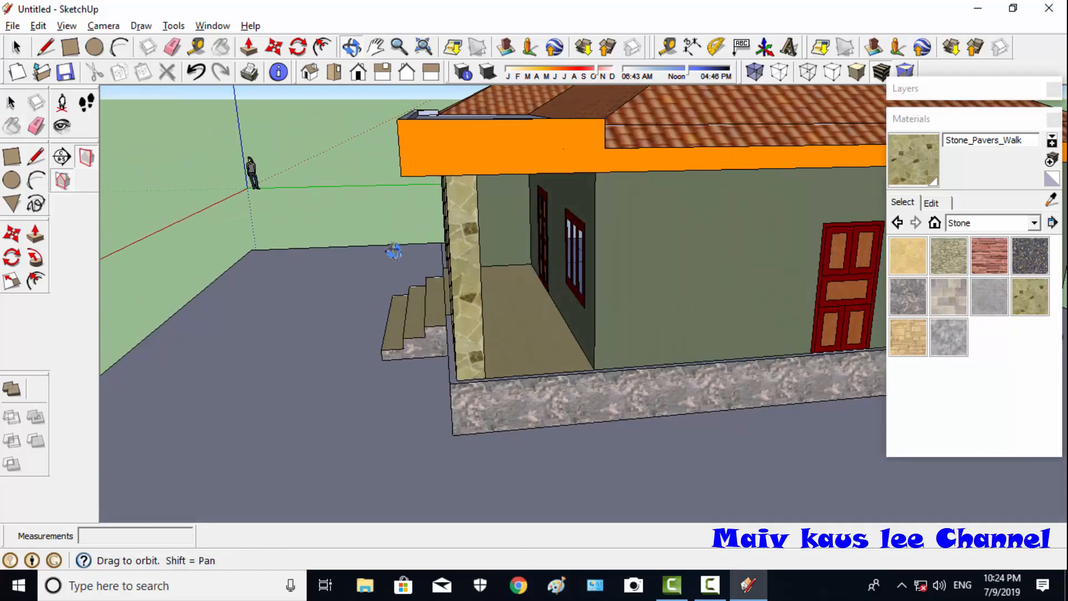
pyautogui.scroll(5, 394, 251)
pyautogui.scroll(-7, 568, 393)
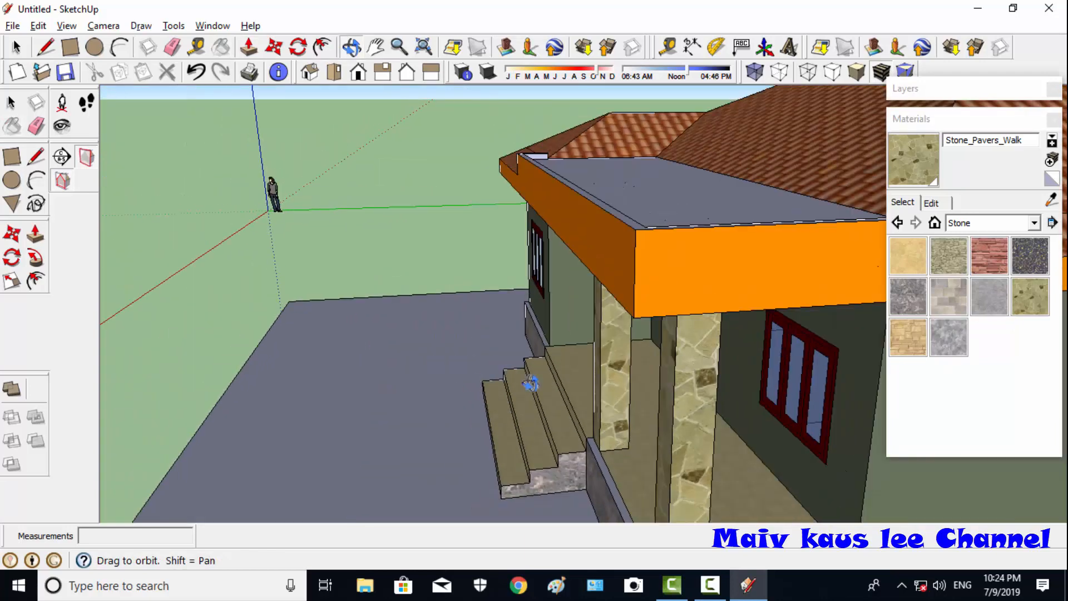
pyautogui.moveTo(700, 405); pyautogui.dragTo(517, 352)
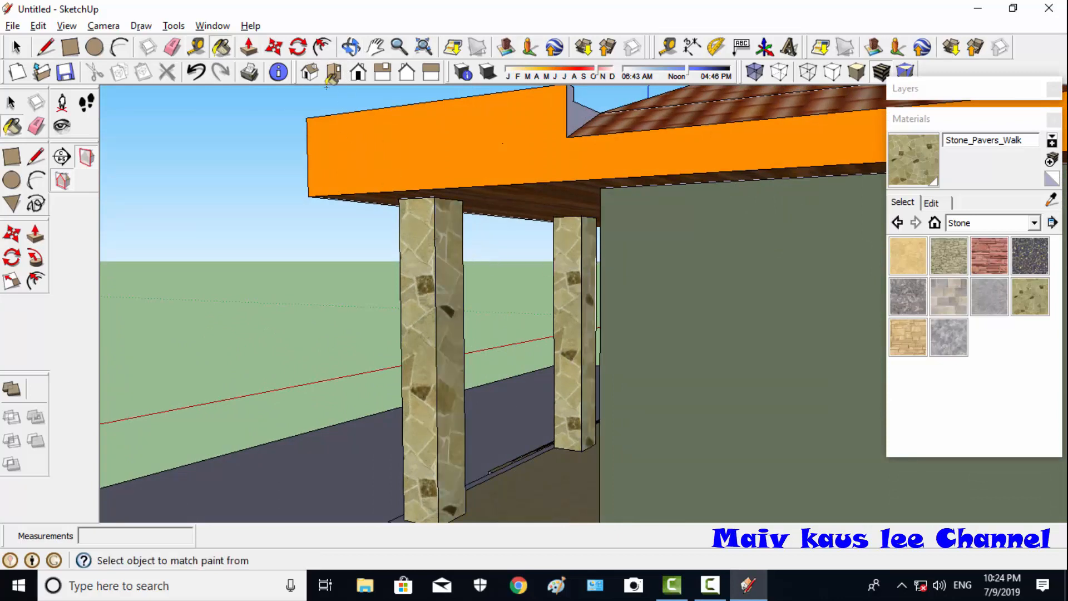
# - Close the missing inner face of the corner porch column and paint the inner column faces with Stone_Pavers_Walk
pyautogui.scroll(-6, 699, 226)
pyautogui.moveTo(699, 227); pyautogui.dragTo(866, 228)
pyautogui.scroll(5, 852, 239)
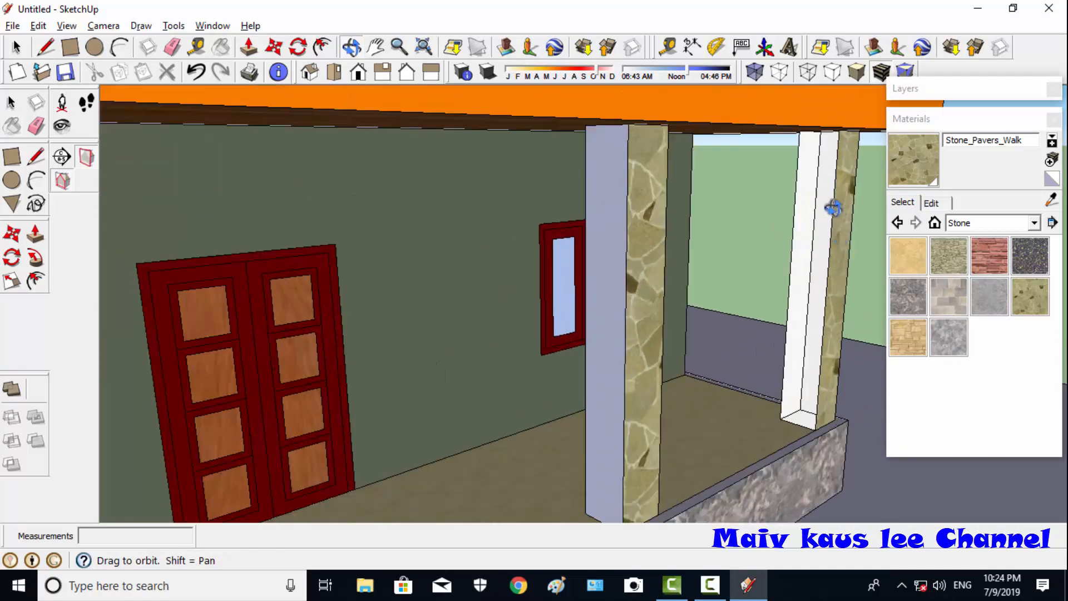
pyautogui.scroll(4, 811, 172)
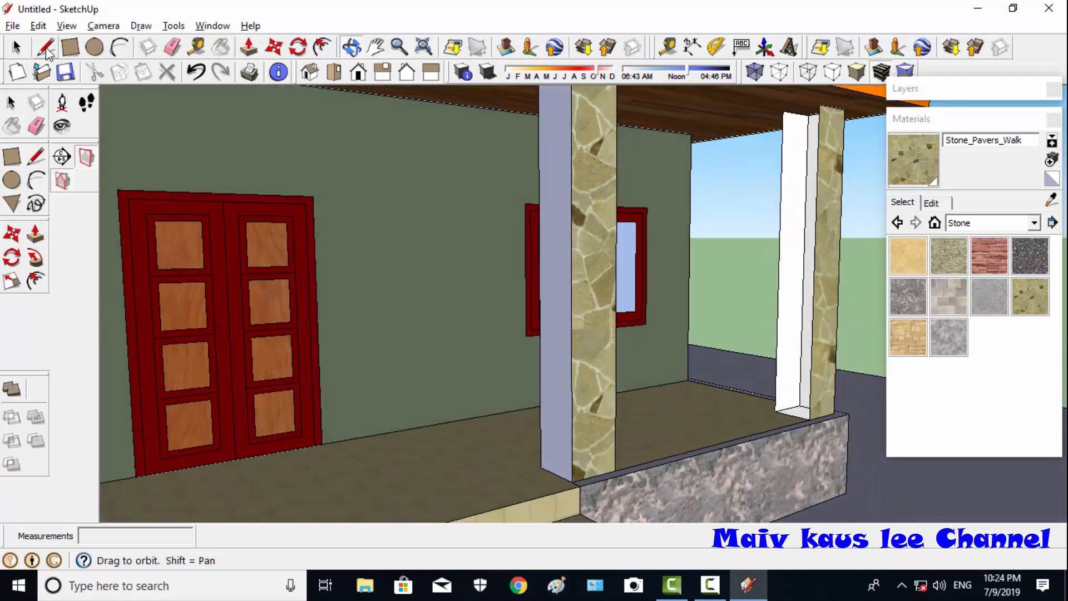
pyautogui.click(783, 109)
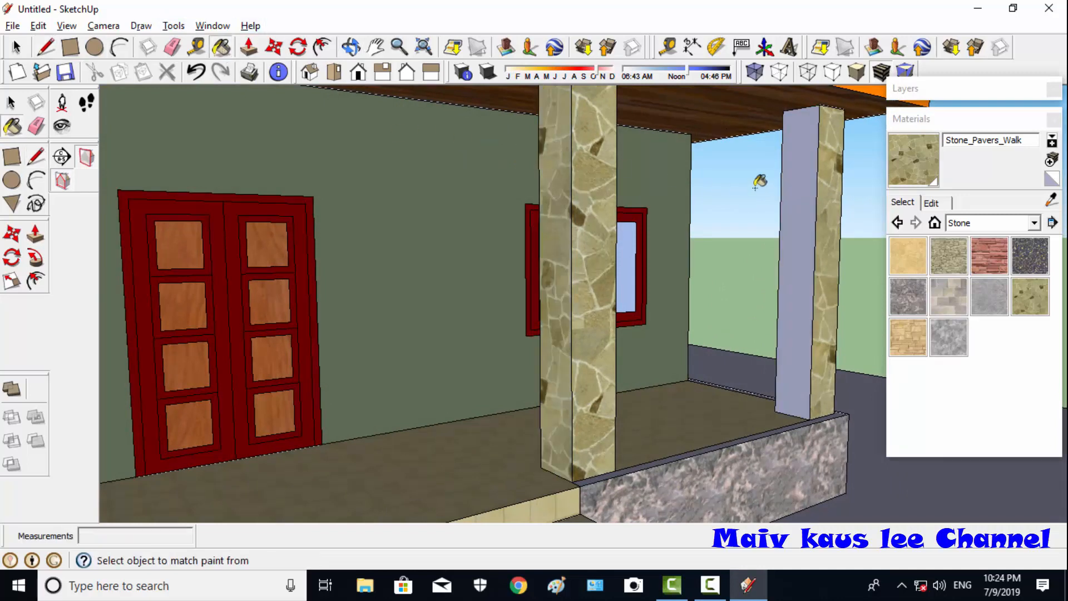
pyautogui.scroll(-8, 638, 260)
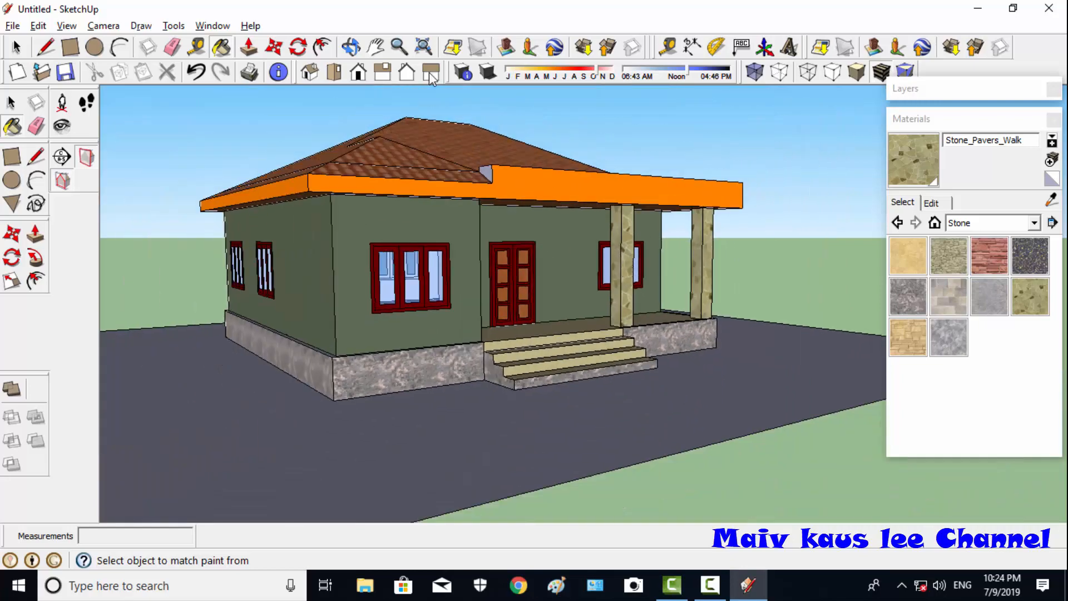
# - Paint the top ledge of the porch and side plinth with Stone_Pavers_Walk
pyautogui.moveTo(682, 247); pyautogui.dragTo(341, 338)
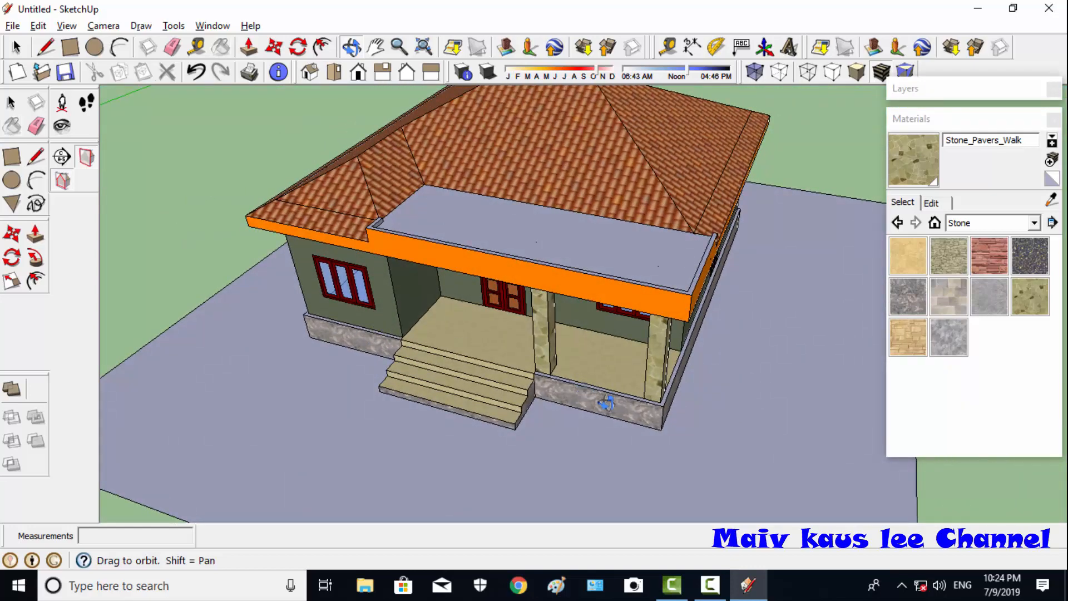
pyautogui.scroll(8, 643, 406)
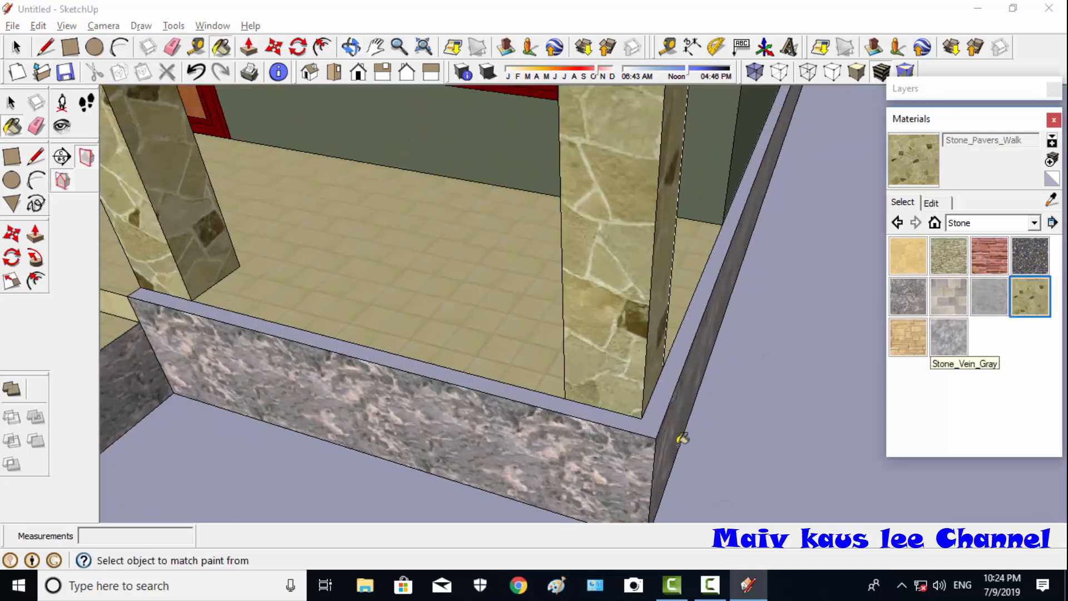
pyautogui.scroll(-10, 631, 426)
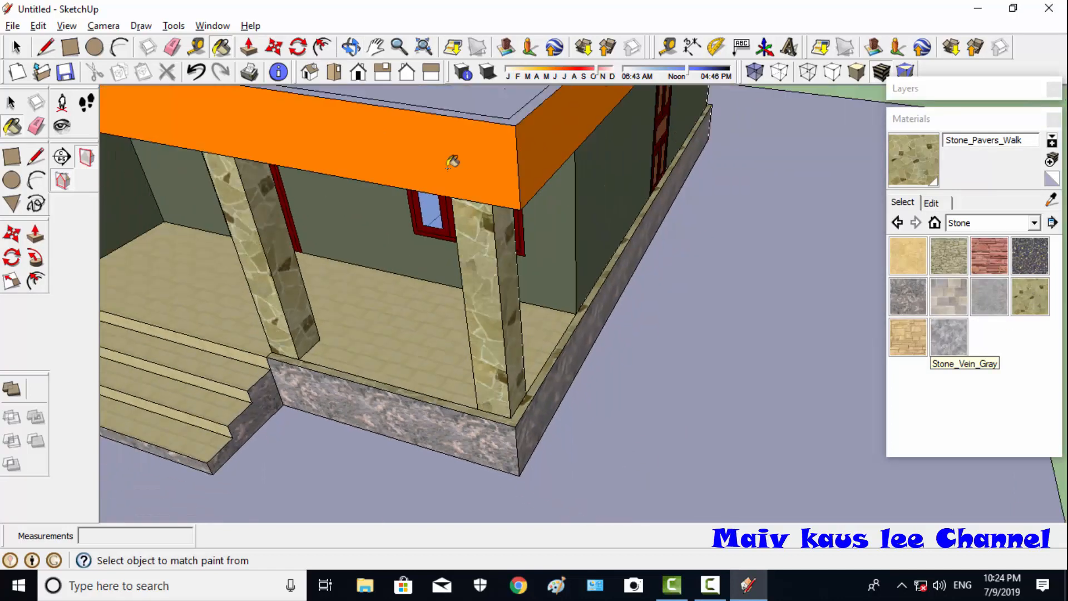
pyautogui.moveTo(329, 142); pyautogui.dragTo(387, 105)
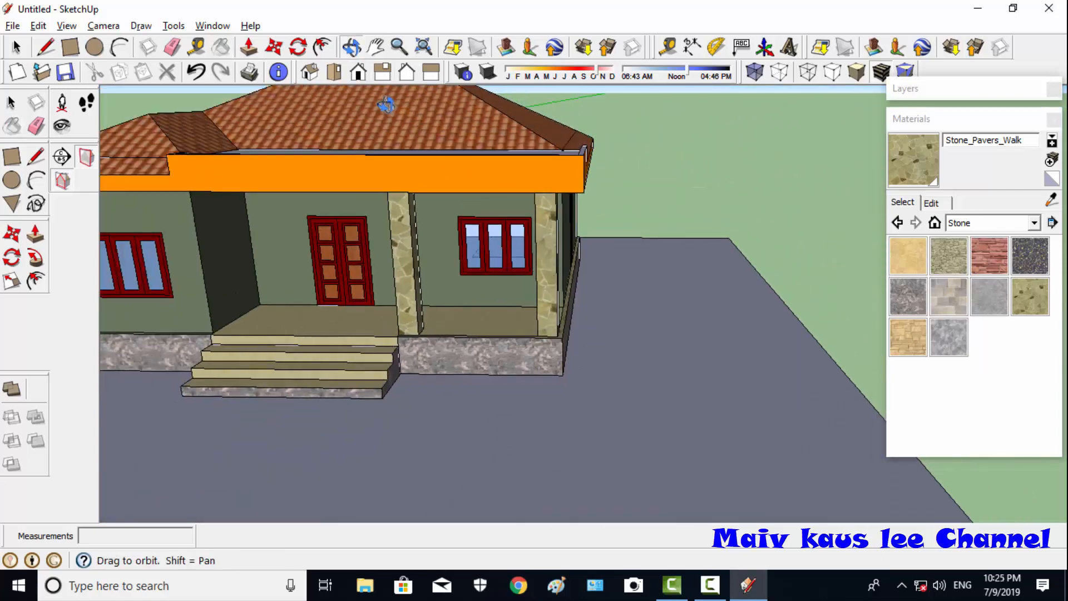
# - Examine the painted front facade, stone porch columns, stairs and plinth of the house from the front and the porch side
pyautogui.click(380, 53)
pyautogui.moveTo(214, 330); pyautogui.dragTo(495, 338)
pyautogui.click(350, 49)
pyautogui.moveTo(362, 334); pyautogui.dragTo(622, 313)
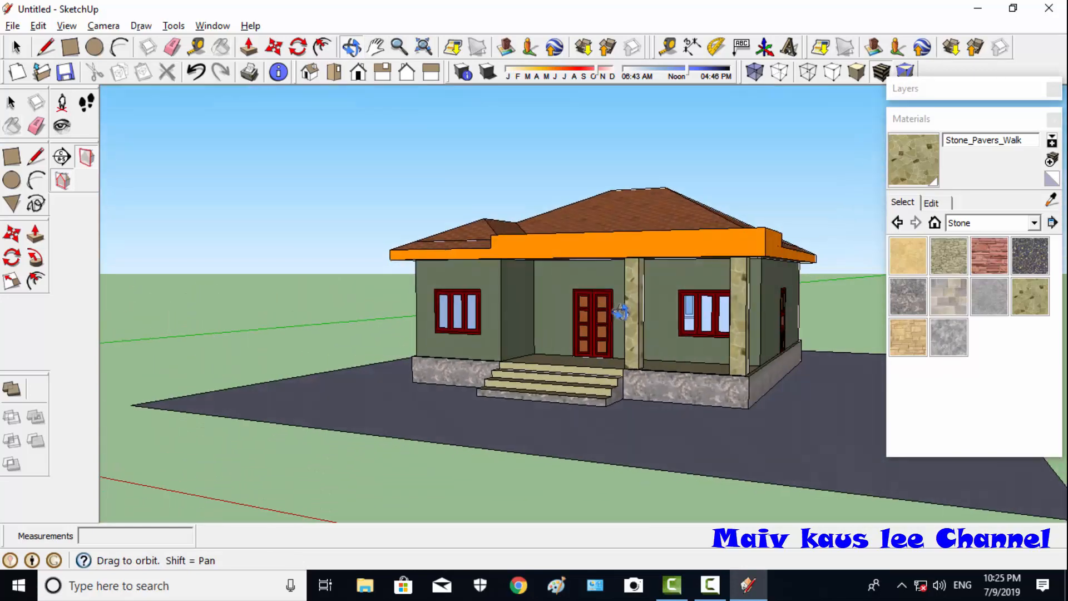
pyautogui.click(375, 48)
pyautogui.moveTo(531, 283); pyautogui.dragTo(361, 254)
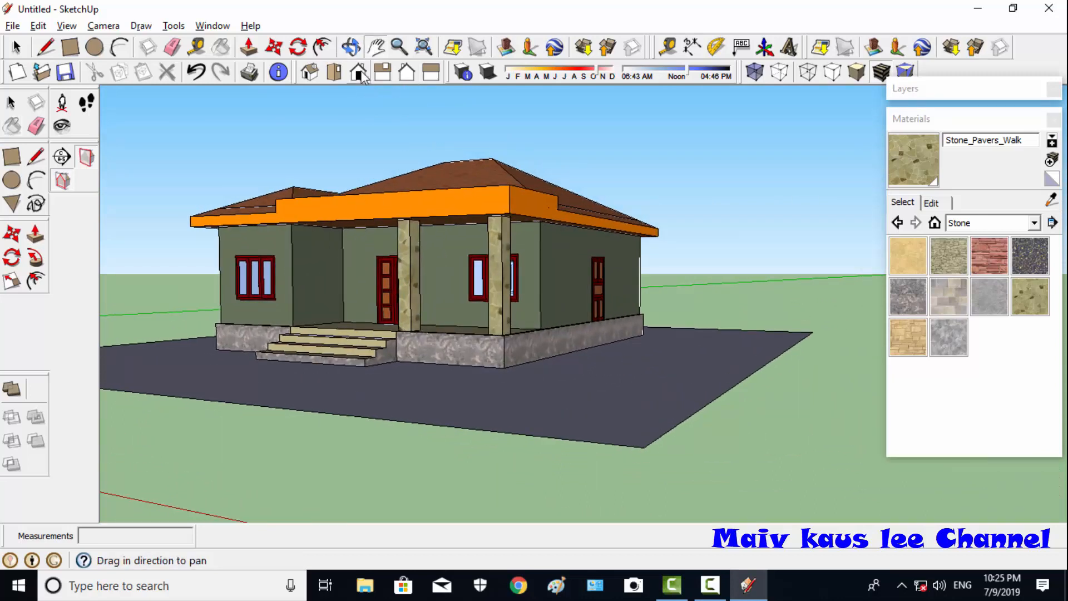
pyautogui.click(352, 50)
pyautogui.moveTo(389, 190); pyautogui.dragTo(517, 211)
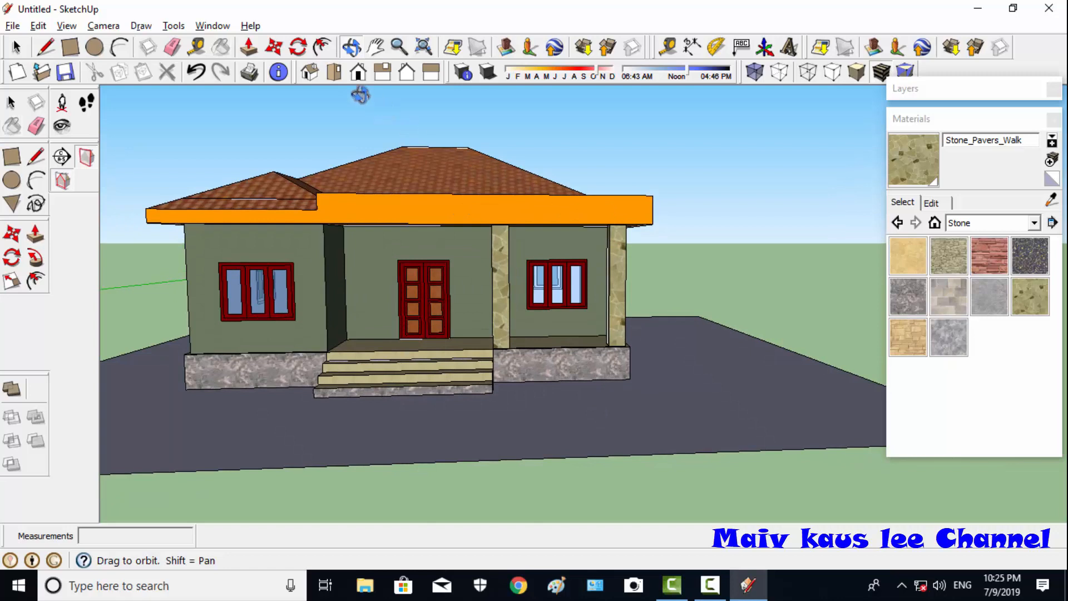
# - View the model in the standard Iso and Top views, set the camera to Front, and collapse the Materials window
pyautogui.click(310, 73)
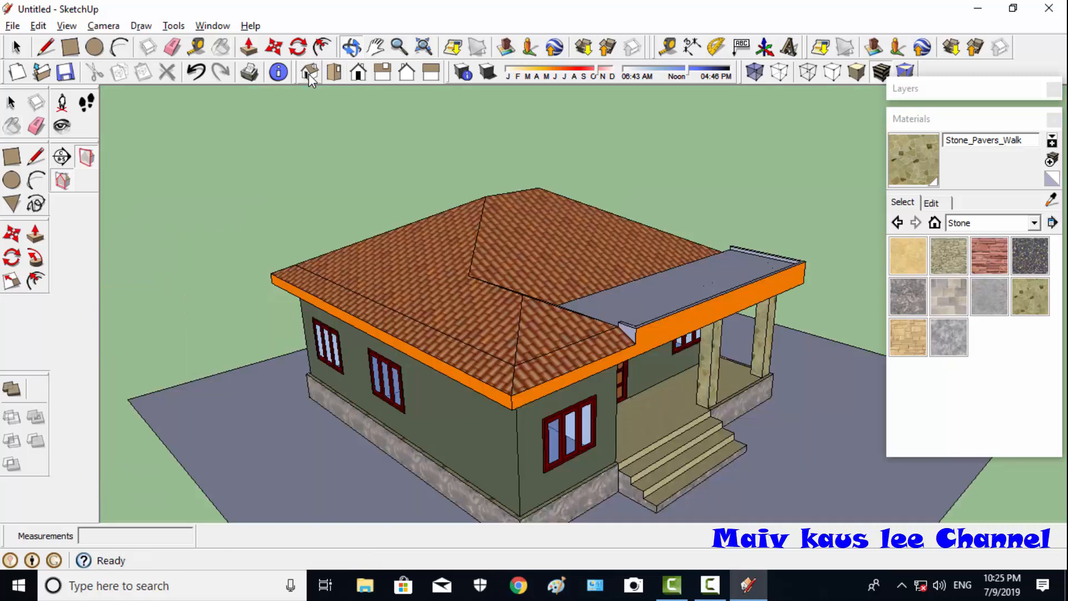
pyautogui.click(359, 73)
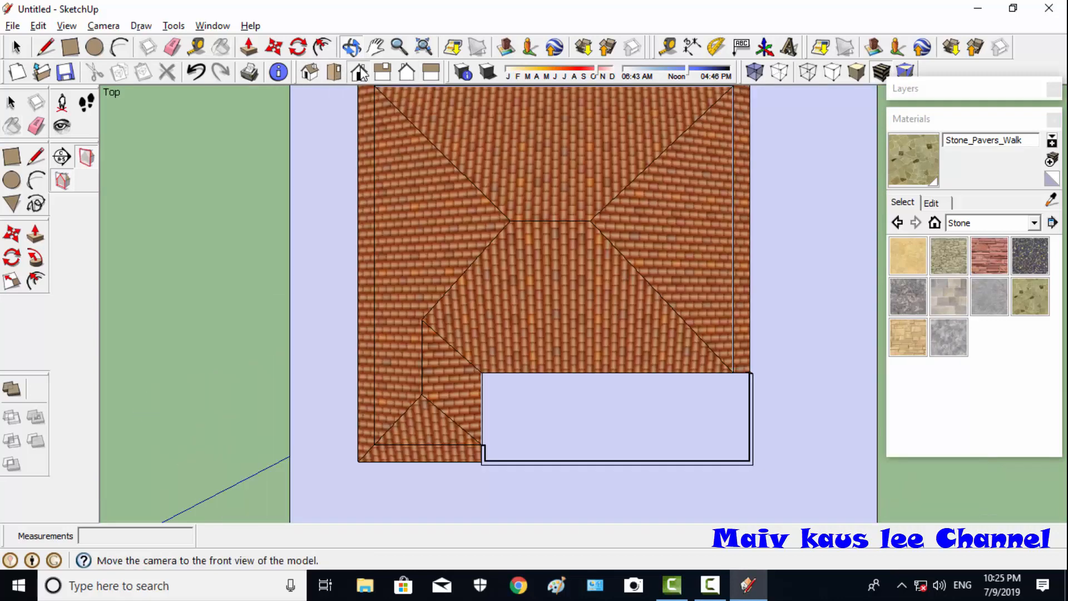
pyautogui.click(359, 72)
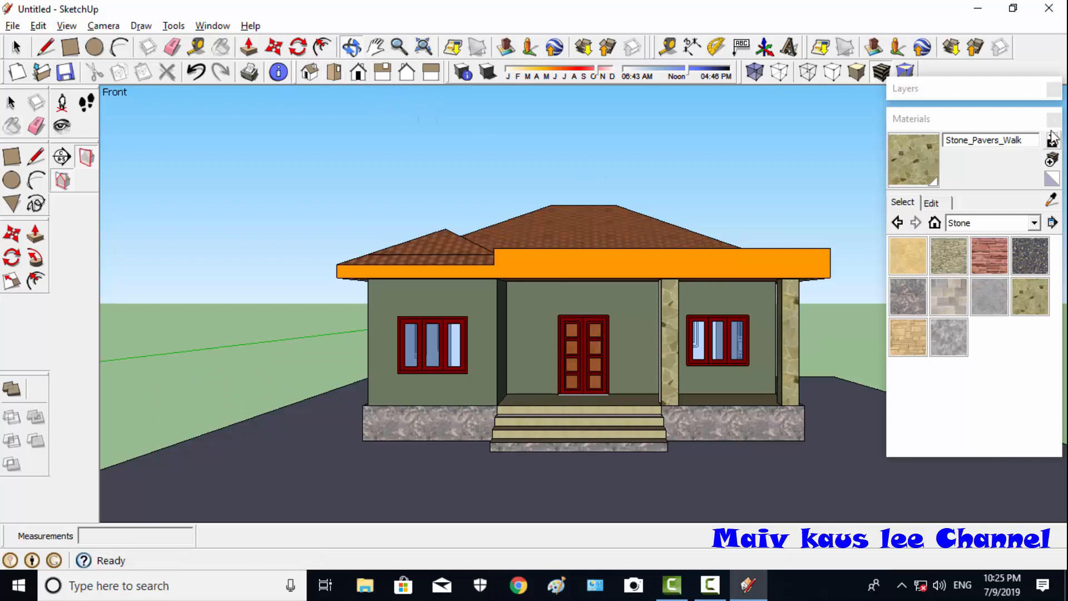
pyautogui.click(994, 120)
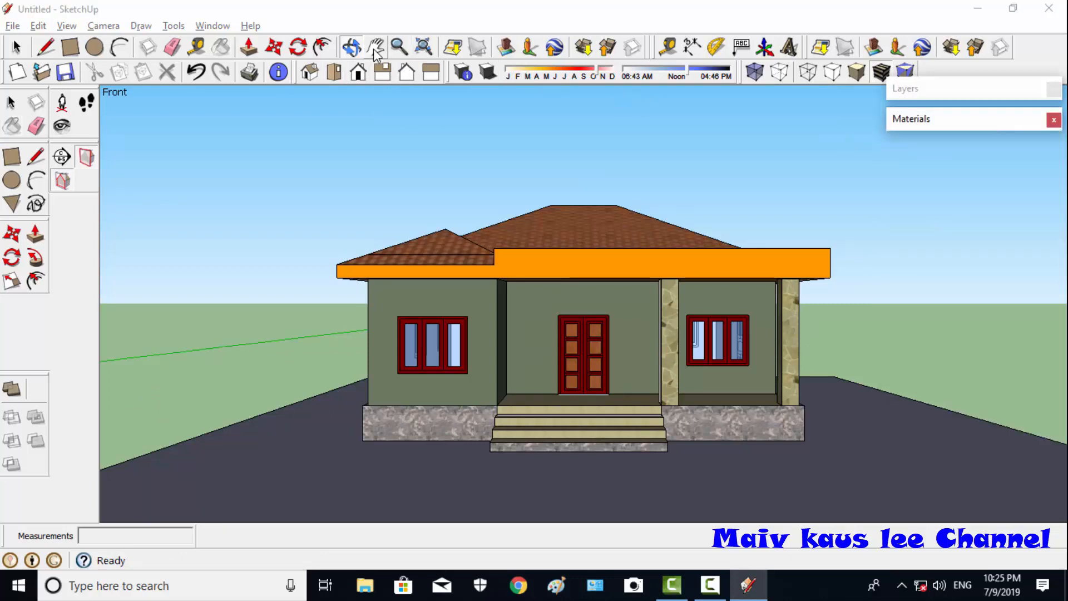
# - Examine the front of the finished house, including the tiled roof, flat porch roof, porch and stairs, from high and low angles
pyautogui.moveTo(798, 331); pyautogui.dragTo(688, 429)
pyautogui.click(351, 48)
pyautogui.moveTo(542, 394); pyautogui.dragTo(413, 352)
pyautogui.moveTo(667, 366); pyautogui.dragTo(625, 382)
pyautogui.moveTo(698, 380); pyautogui.dragTo(718, 371)
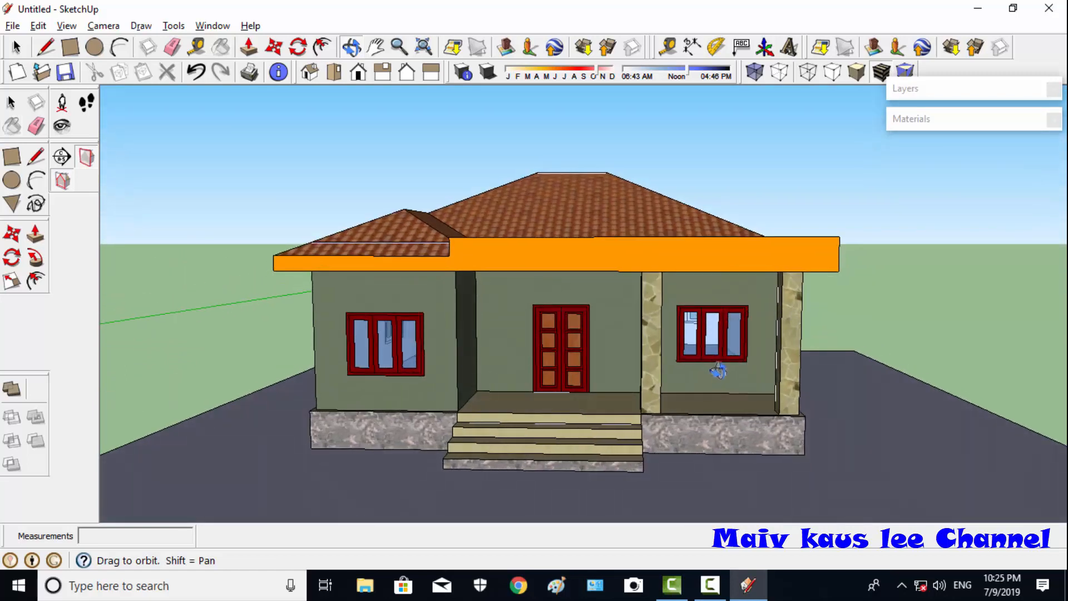
pyautogui.moveTo(702, 375); pyautogui.dragTo(726, 423)
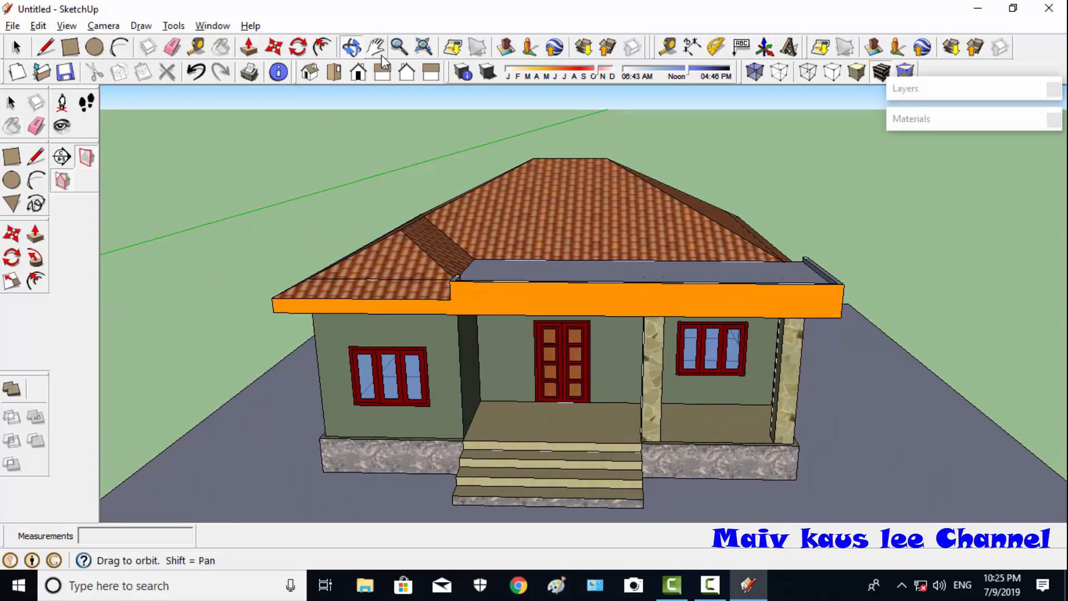
pyautogui.moveTo(624, 342); pyautogui.dragTo(472, 175)
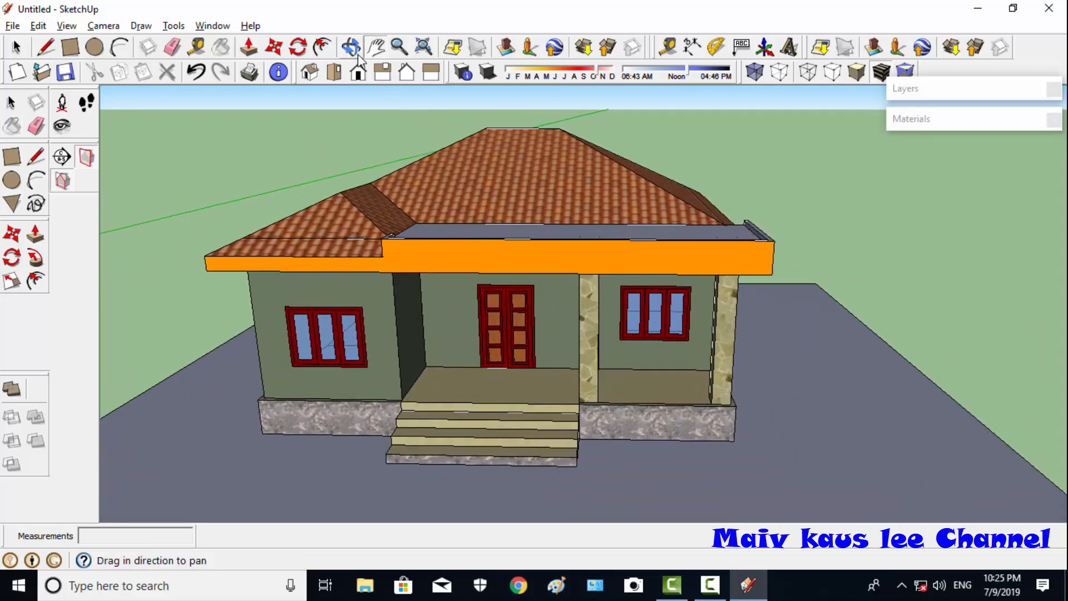
pyautogui.moveTo(408, 203)
pyautogui.mouseDown()
pyautogui.moveTo(565, 245)
pyautogui.moveTo(749, 186)
pyautogui.moveTo(826, 179)
pyautogui.moveTo(699, 186)
pyautogui.moveTo(556, 211)
pyautogui.moveTo(341, 274)
pyautogui.moveTo(413, 215)
pyautogui.mouseUp()
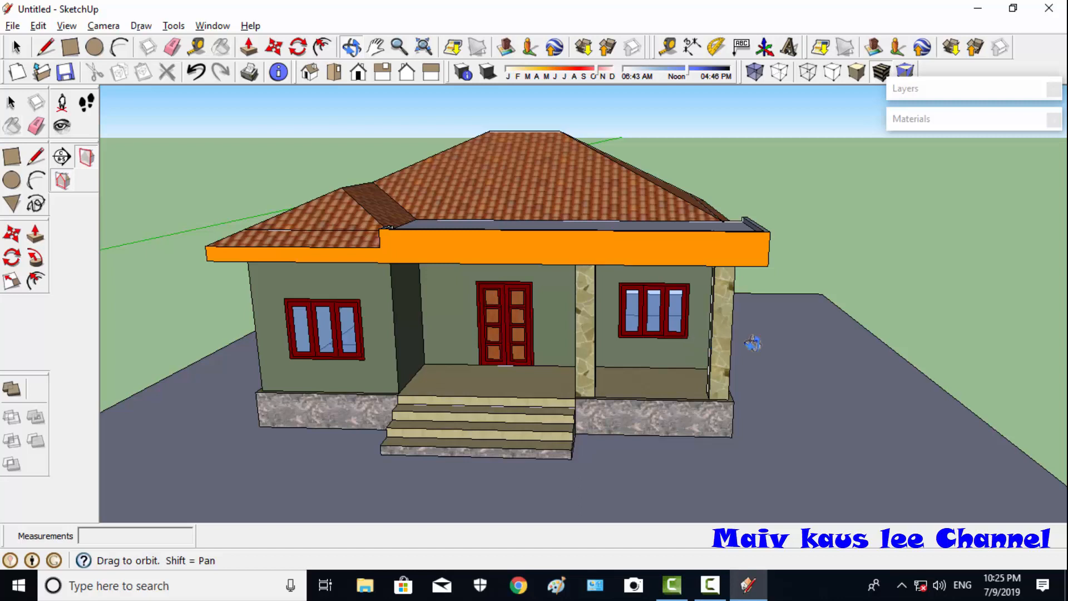
pyautogui.moveTo(752, 343); pyautogui.dragTo(680, 349)
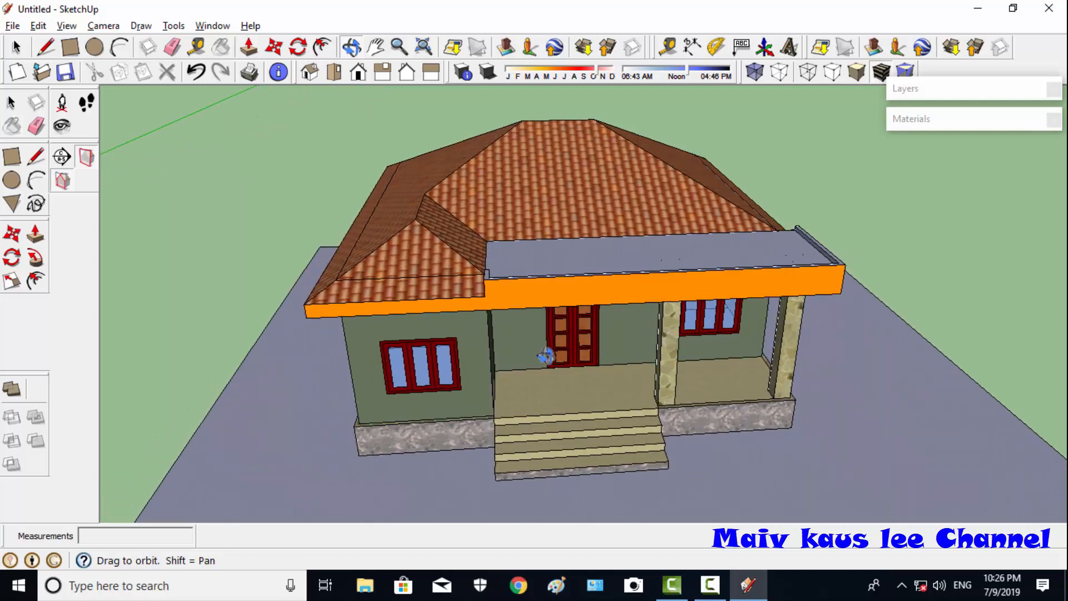
pyautogui.moveTo(640, 401); pyautogui.dragTo(733, 251)
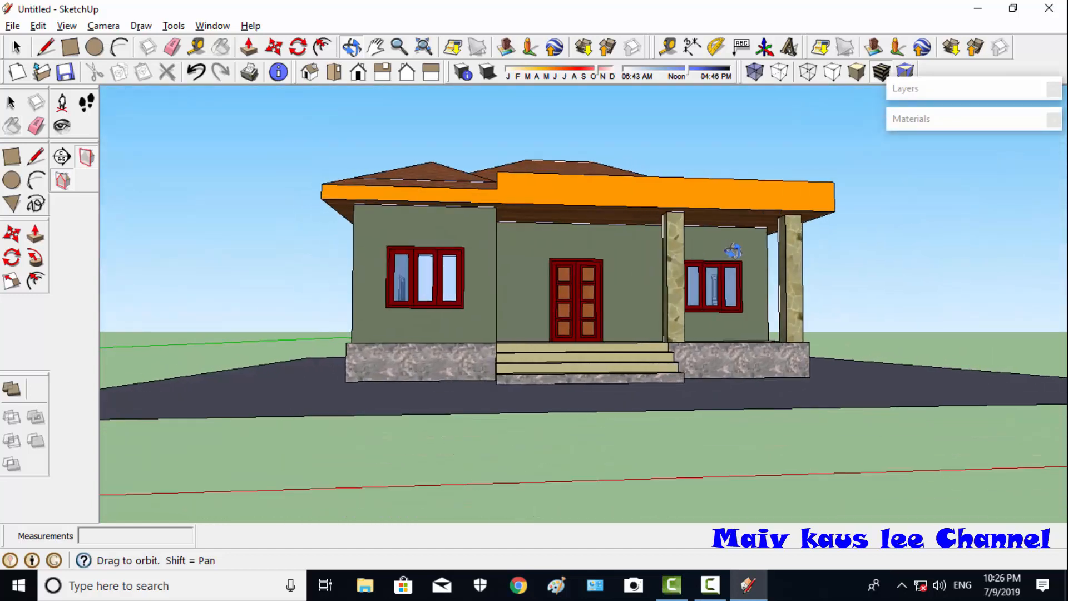
# - Examine the house all around its exterior, covering the side door wall, the porch corner, the side windows and the front
pyautogui.moveTo(797, 281); pyautogui.dragTo(668, 333)
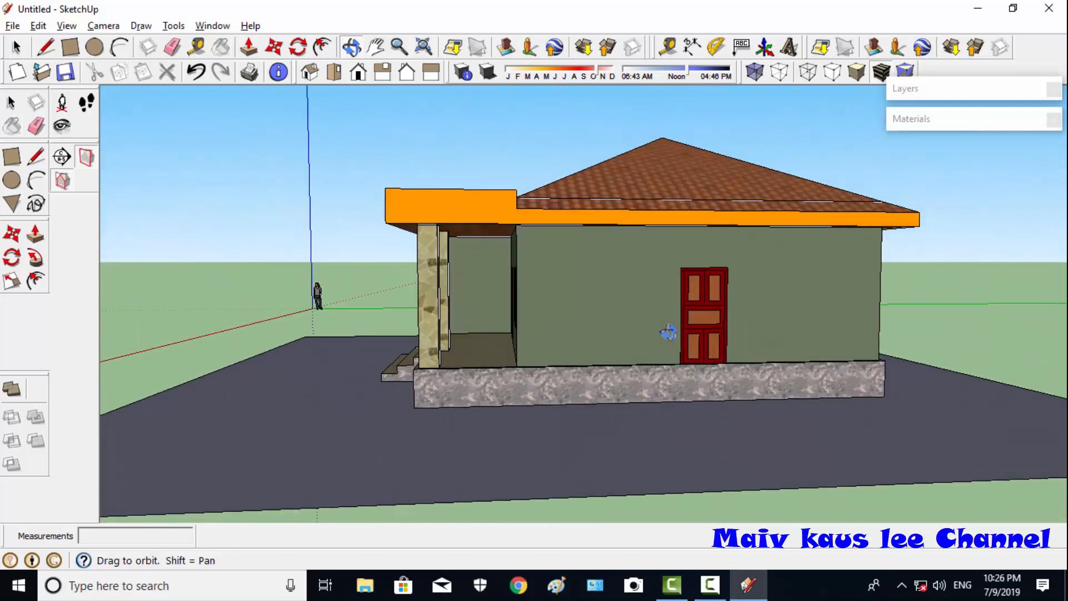
pyautogui.moveTo(600, 515); pyautogui.dragTo(871, 488)
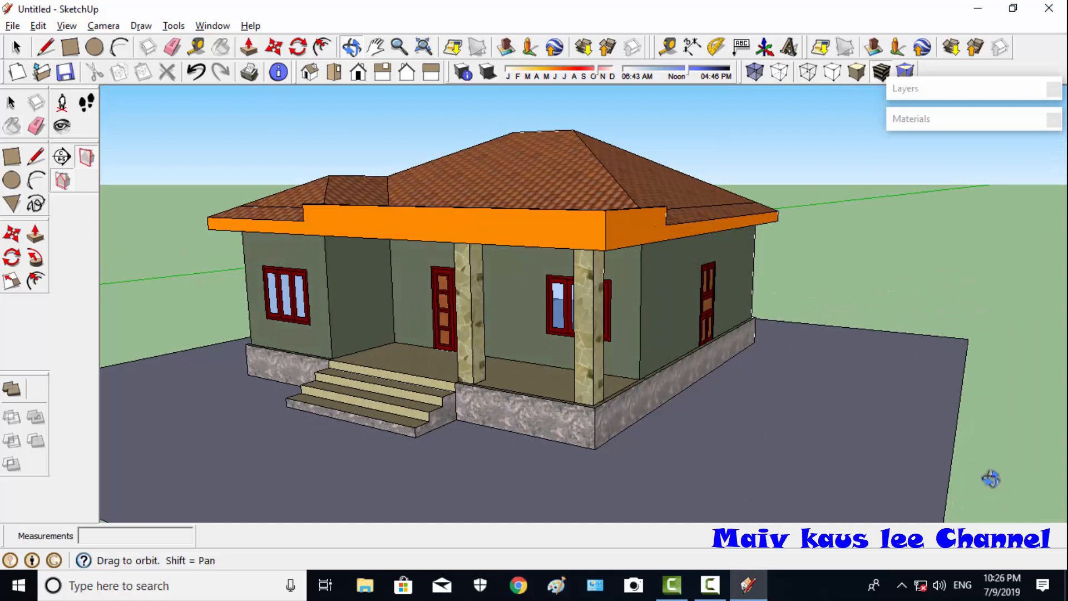
pyautogui.moveTo(725, 359); pyautogui.dragTo(529, 483)
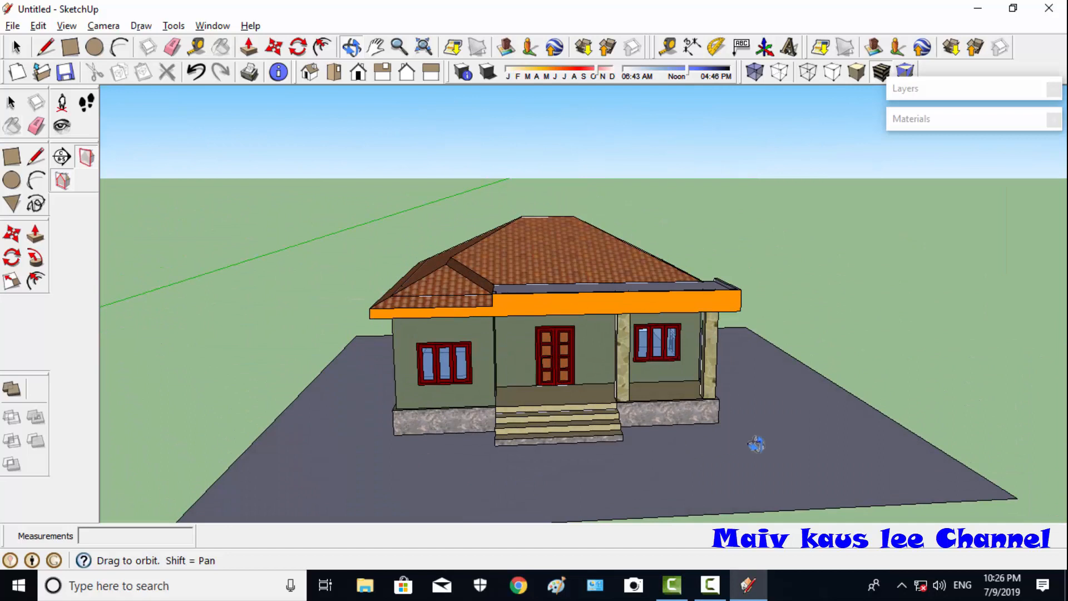
pyautogui.moveTo(652, 482); pyautogui.dragTo(782, 442)
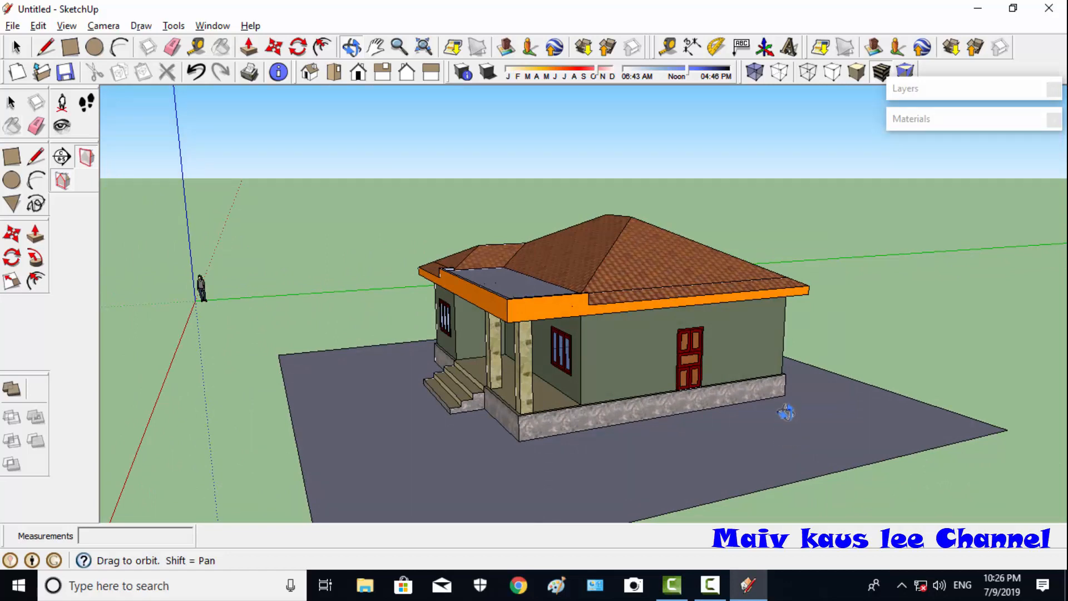
pyautogui.moveTo(786, 412); pyautogui.dragTo(556, 308)
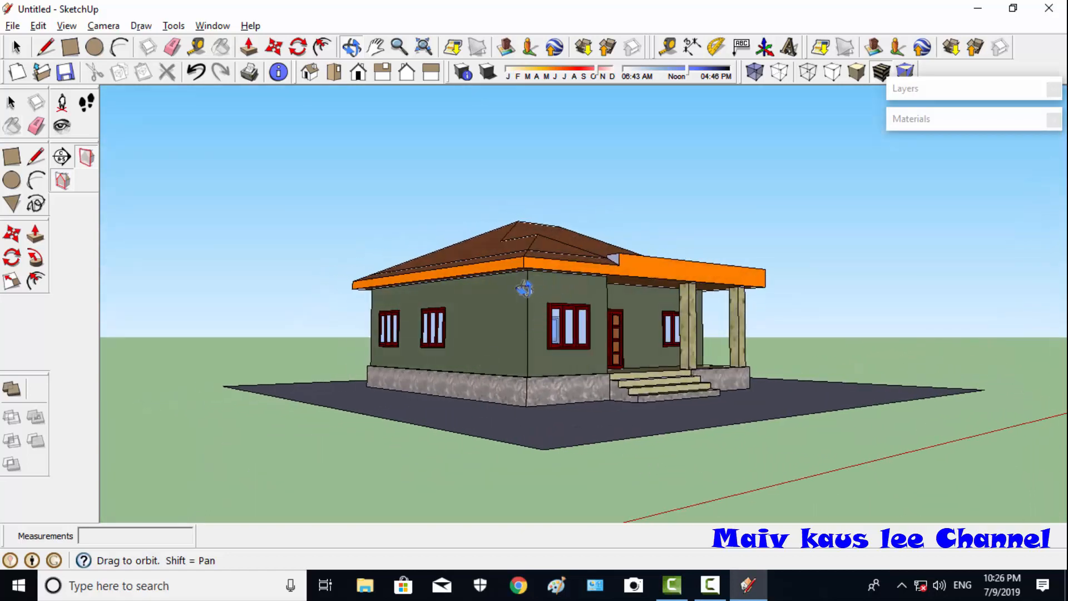
pyautogui.moveTo(416, 299); pyautogui.dragTo(598, 328)
pyautogui.moveTo(597, 289); pyautogui.dragTo(634, 309)
pyautogui.moveTo(408, 300); pyautogui.dragTo(680, 401)
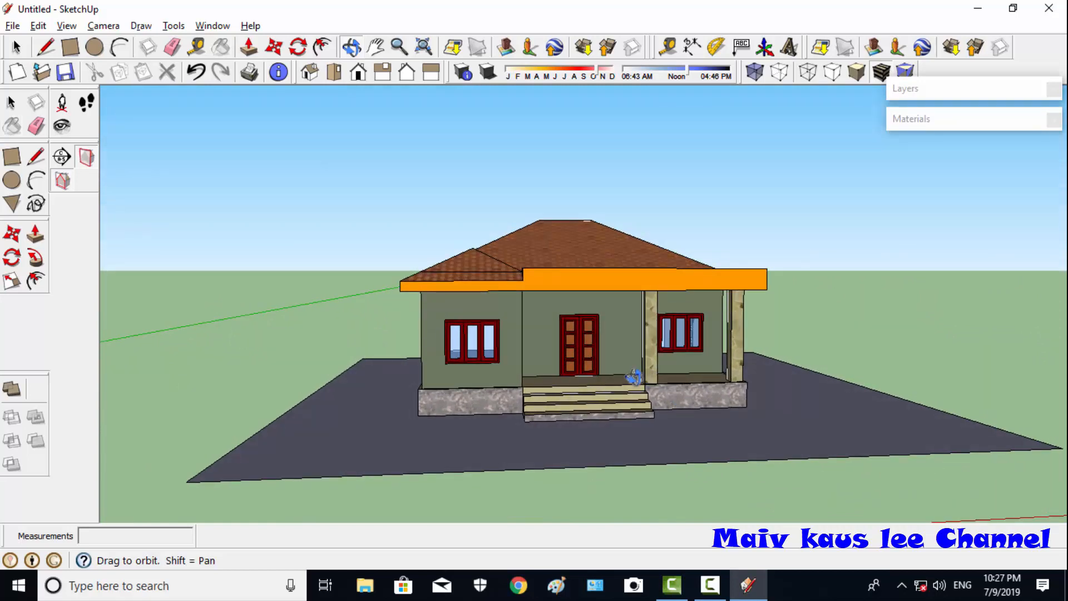
pyautogui.moveTo(627, 367); pyautogui.dragTo(603, 372)
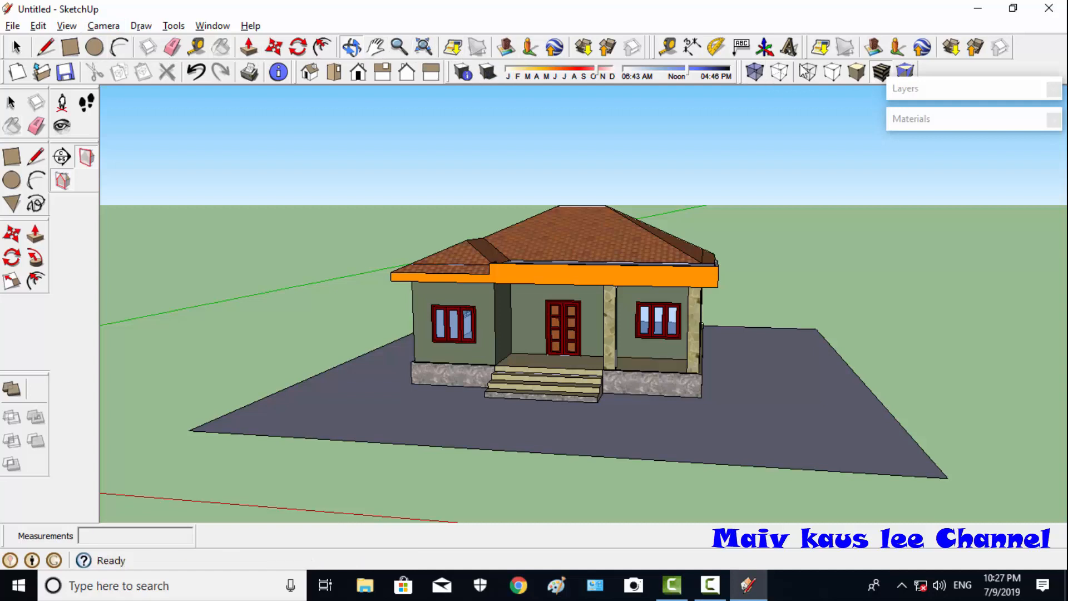
pyautogui.moveTo(731, 394); pyautogui.dragTo(899, 473, button='middle')
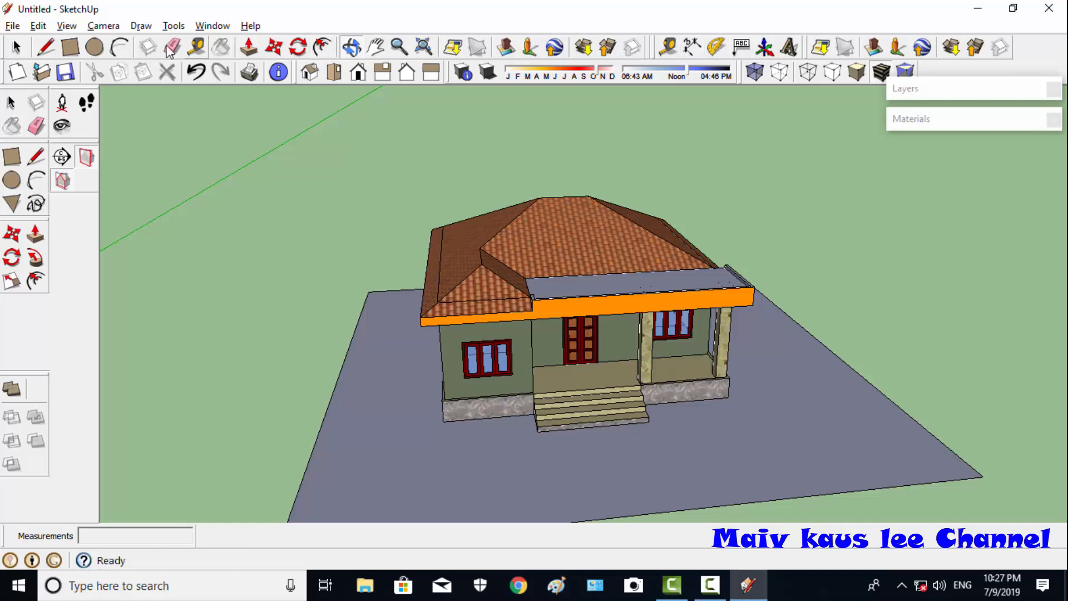
# - Inspect the roof tiles, porch and front facade both close up and from a distance
pyautogui.click(399, 48)
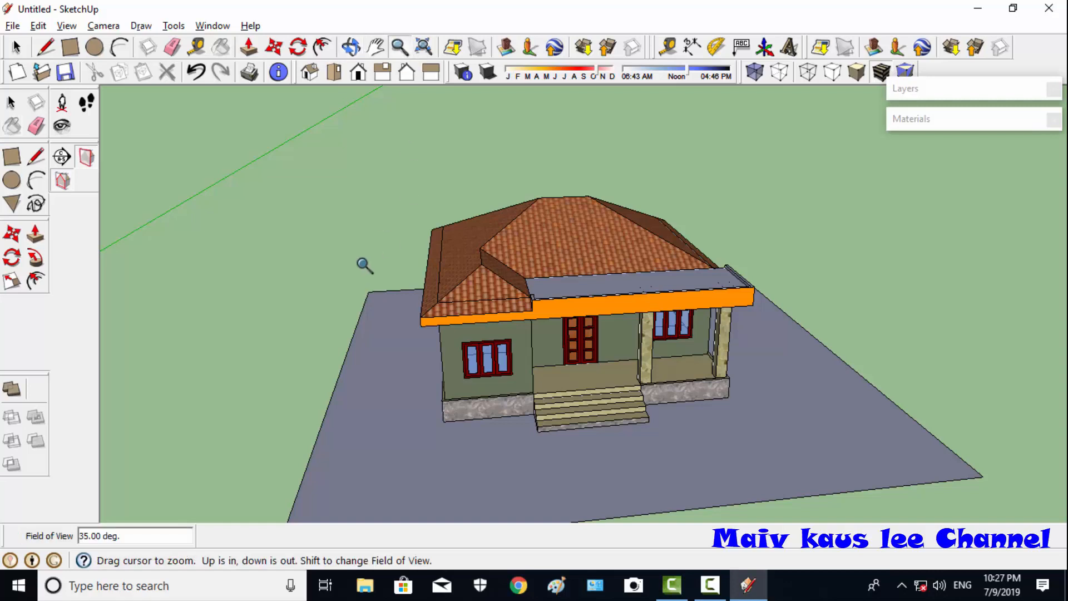
pyautogui.moveTo(367, 263)
pyautogui.mouseDown()
pyautogui.moveTo(398, 365)
pyautogui.moveTo(390, 267)
pyautogui.moveTo(391, 339)
pyautogui.mouseUp()
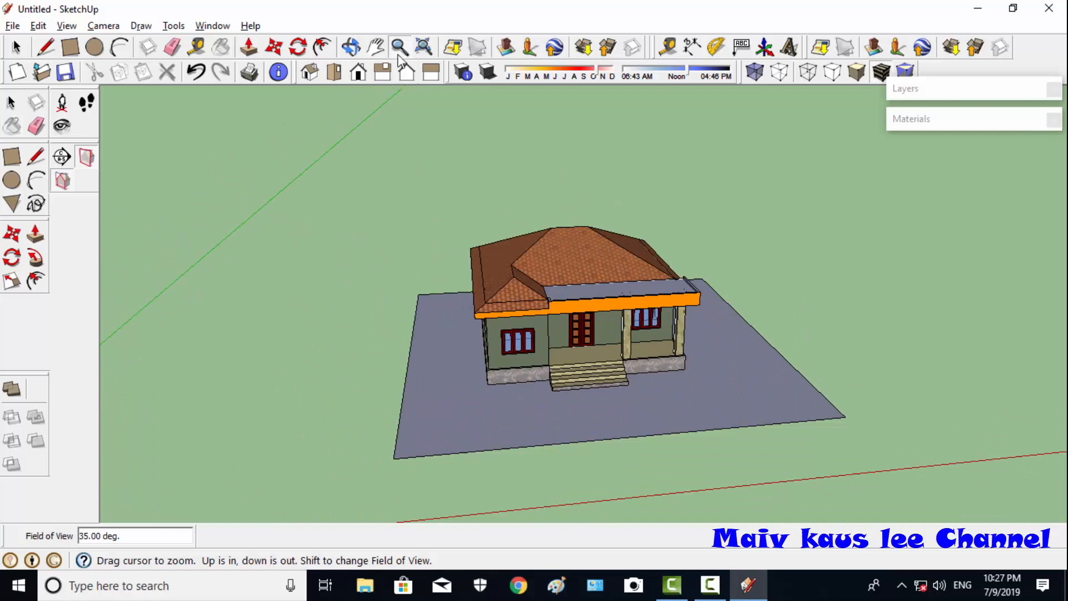
pyautogui.click(43, 49)
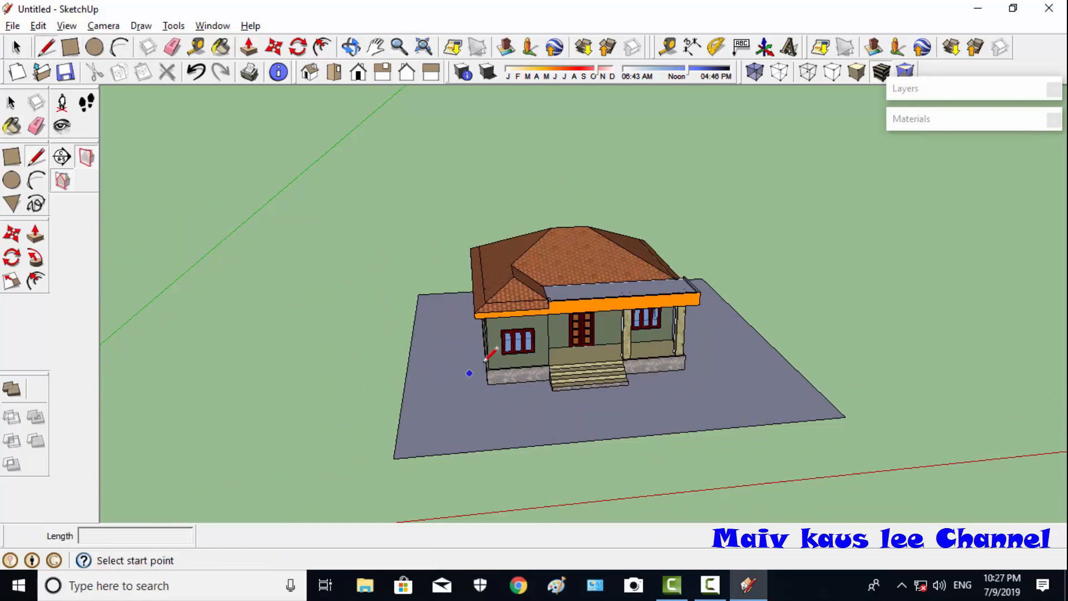
pyautogui.scroll(4, 603, 330)
pyautogui.scroll(-3, 566, 265)
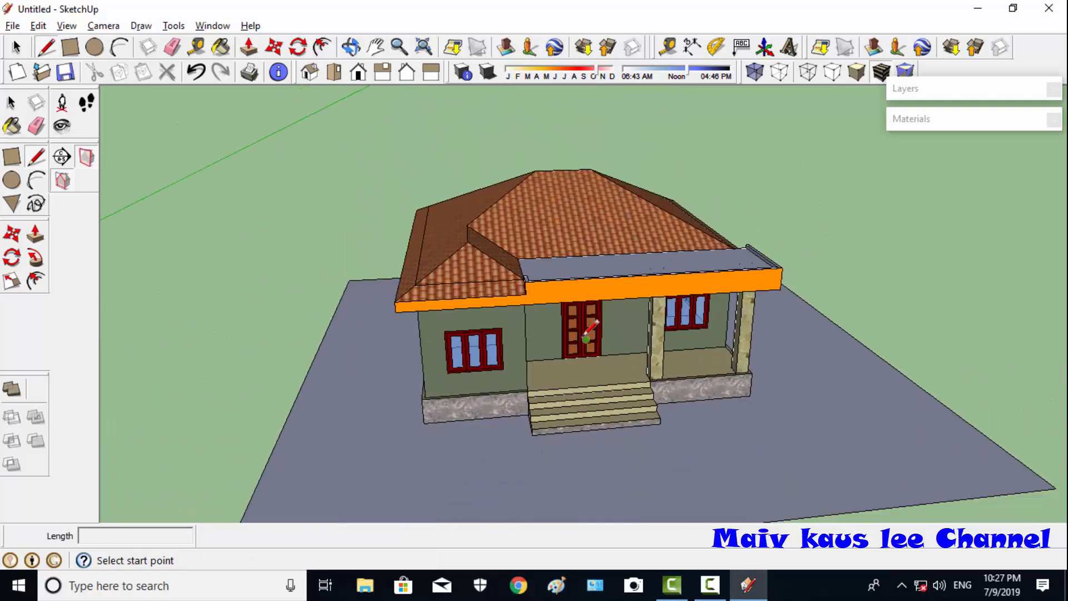
pyautogui.scroll(4, 565, 266)
pyautogui.scroll(-4, 579, 345)
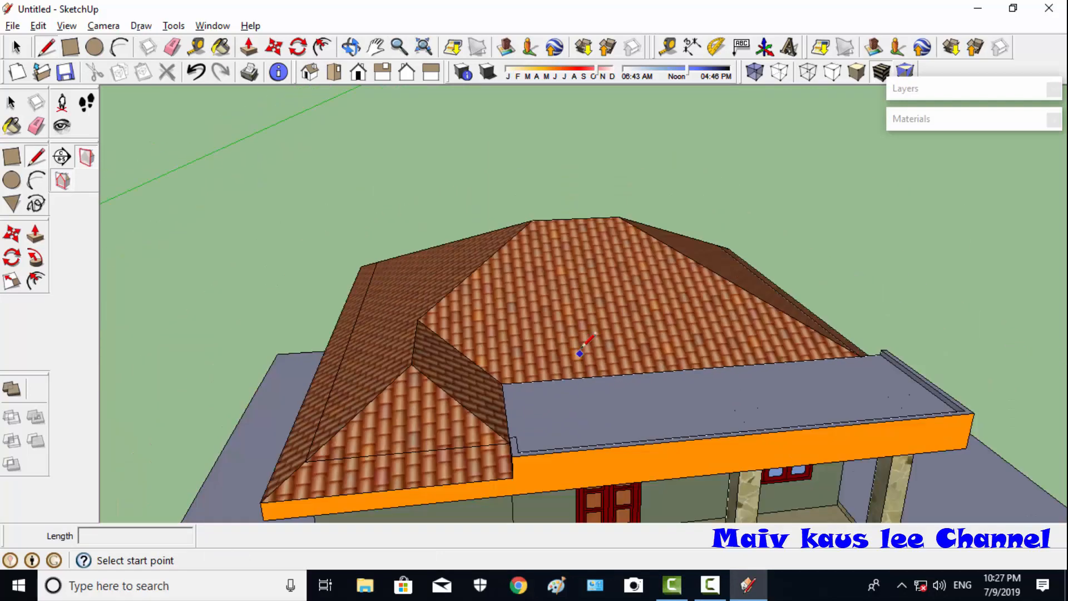
pyautogui.scroll(4, 582, 333)
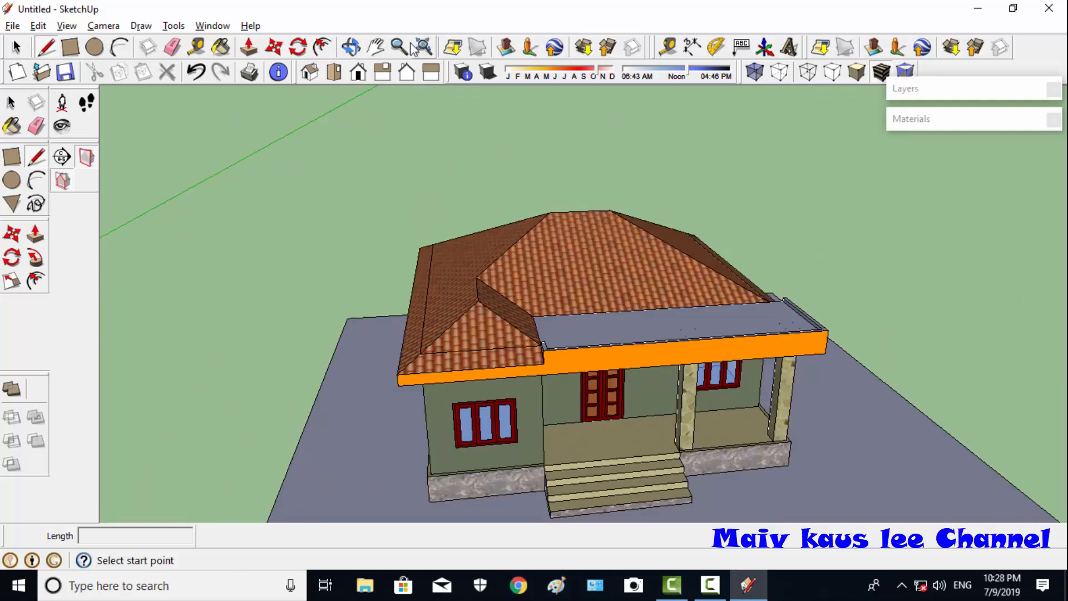
pyautogui.click(399, 47)
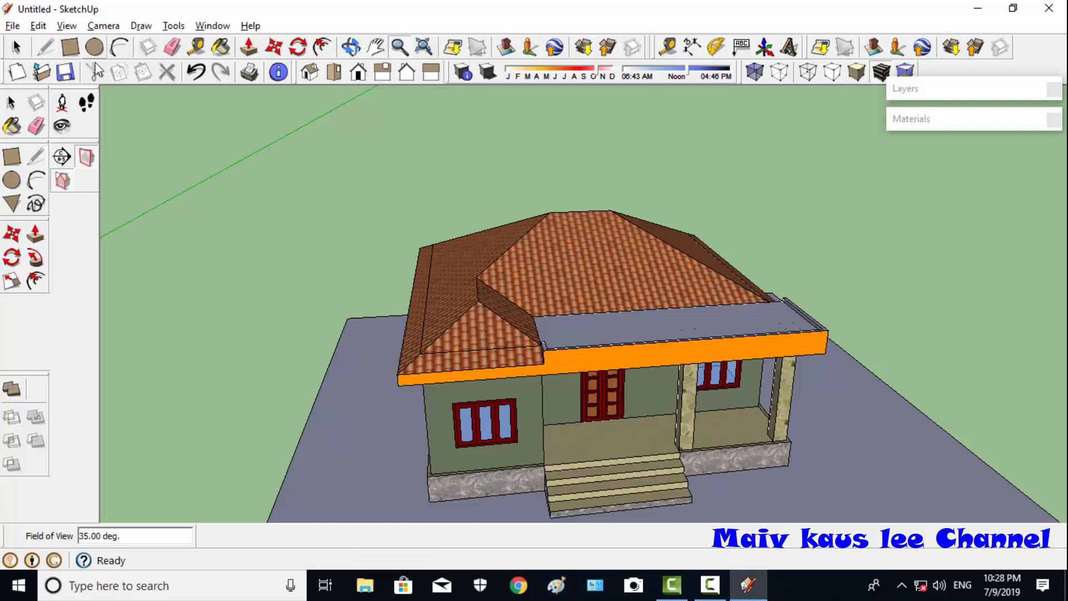
pyautogui.click(46, 48)
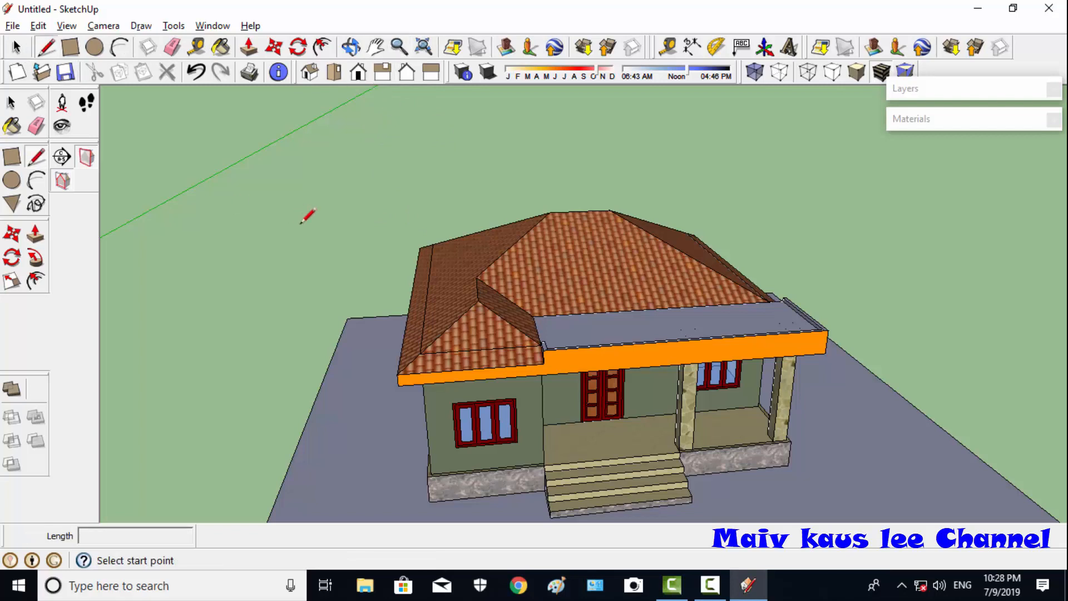
pyautogui.scroll(-2, 430, 266)
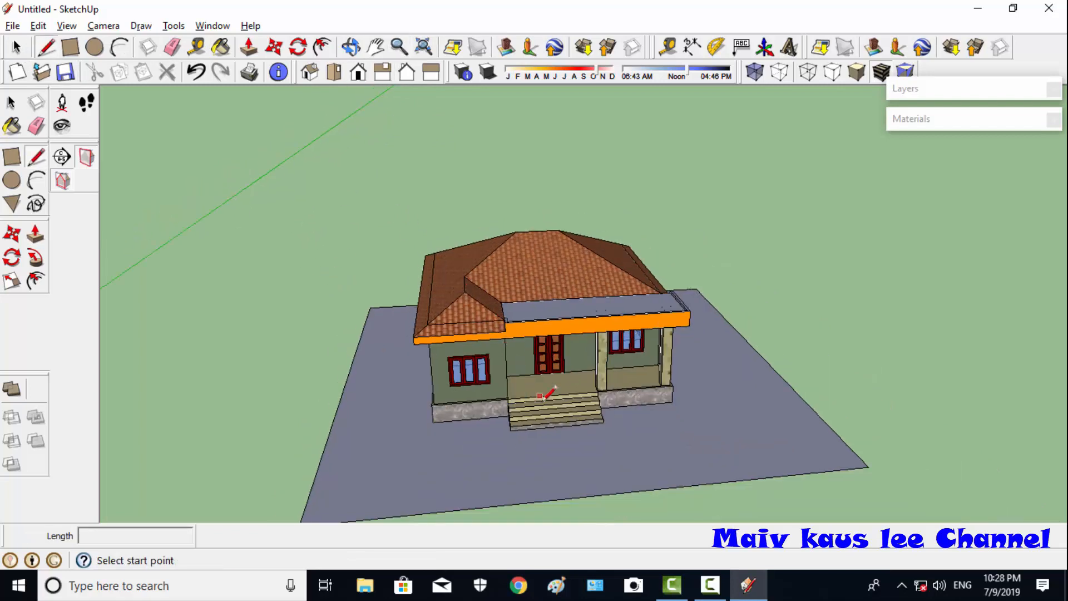
pyautogui.scroll(4, 553, 434)
pyautogui.scroll(-1, 425, 242)
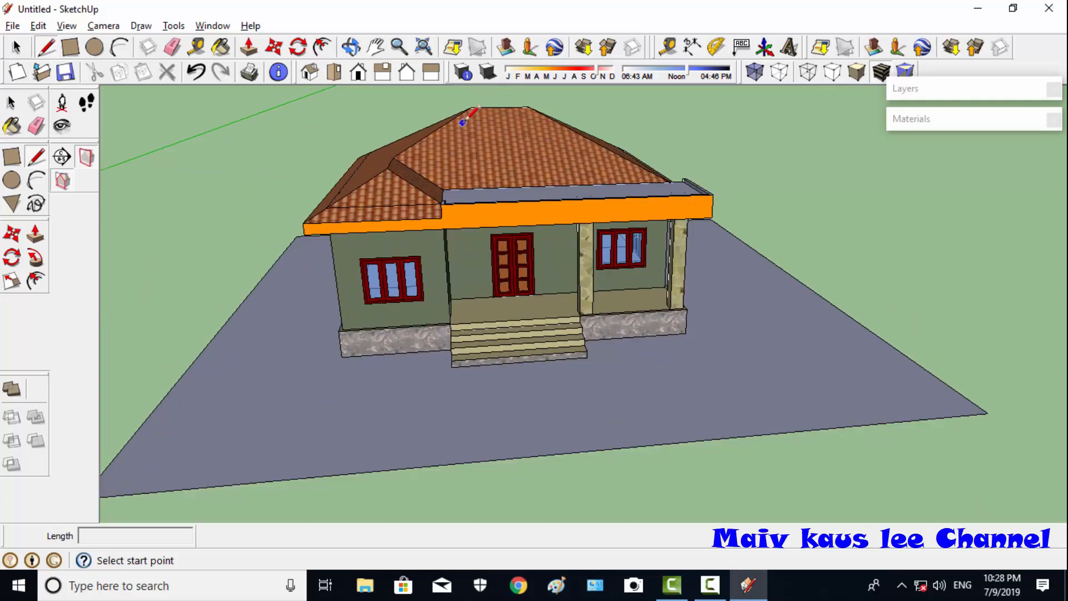
pyautogui.scroll(-3, 462, 122)
pyautogui.click(350, 47)
pyautogui.moveTo(345, 131); pyautogui.dragTo(241, 128)
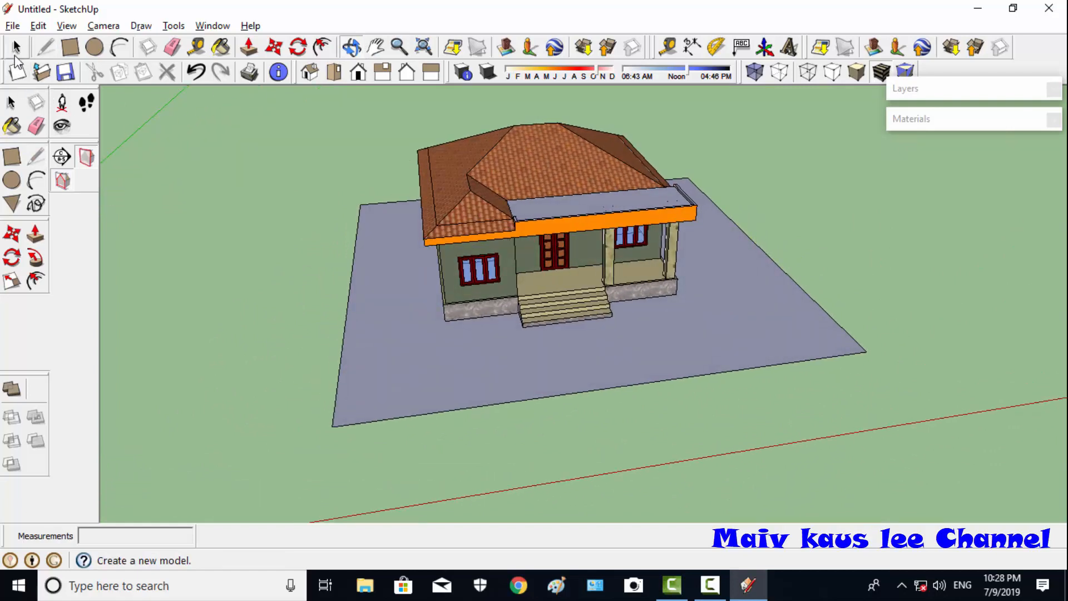
pyautogui.click(48, 49)
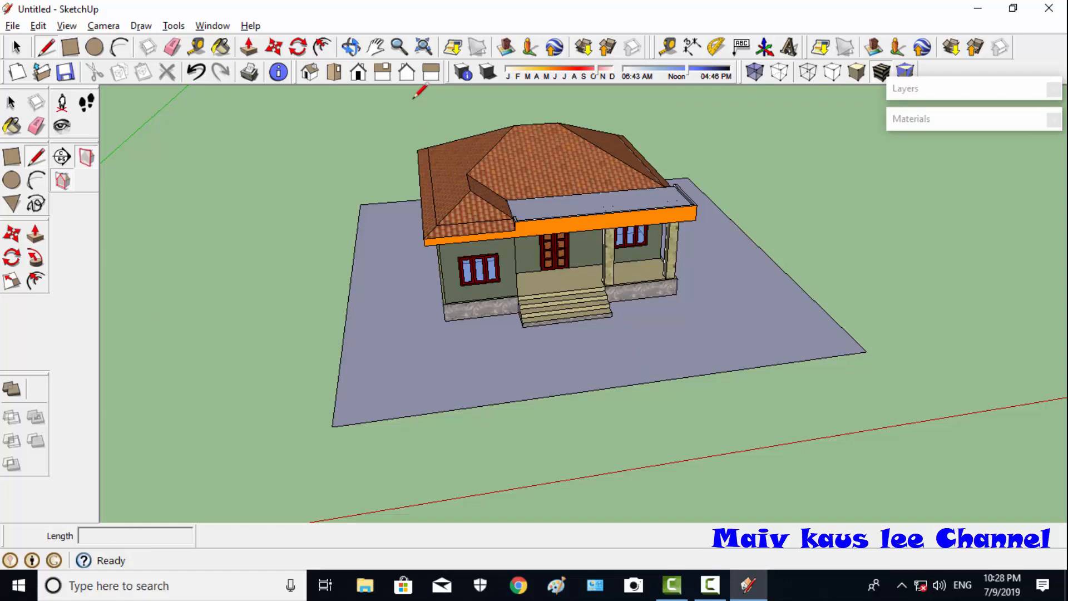
pyautogui.click(359, 49)
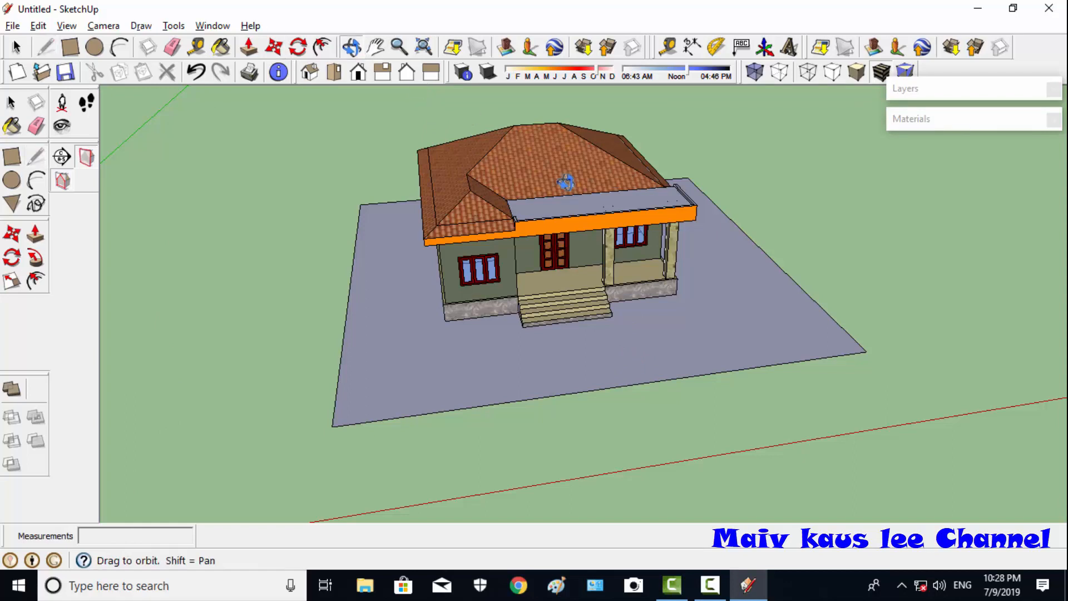
pyautogui.moveTo(345, 183); pyautogui.dragTo(617, 295)
pyautogui.click(376, 49)
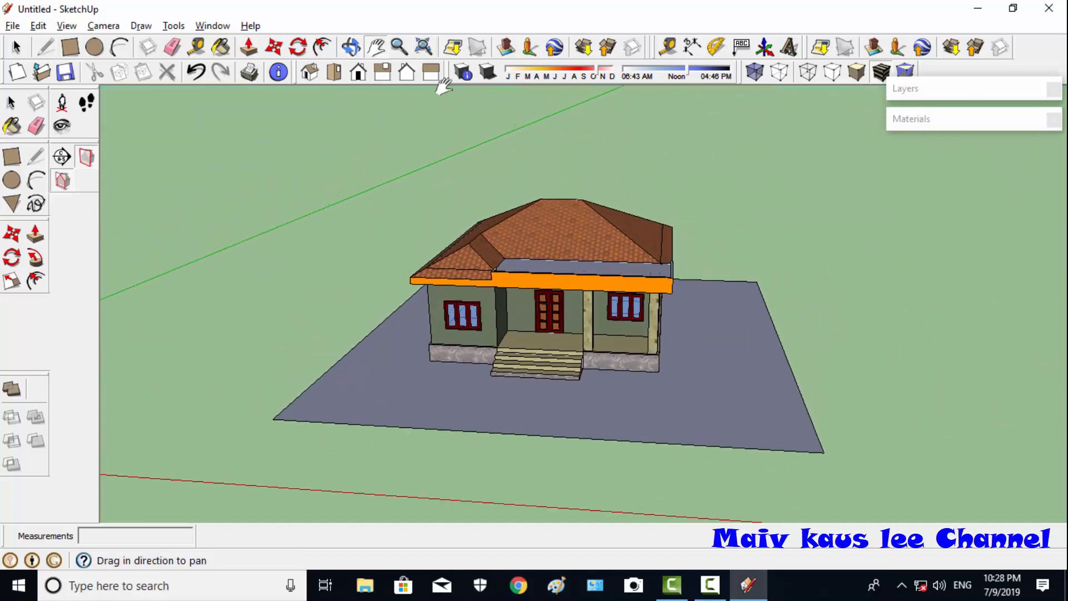
pyautogui.click(400, 48)
pyautogui.click(376, 49)
pyautogui.click(352, 48)
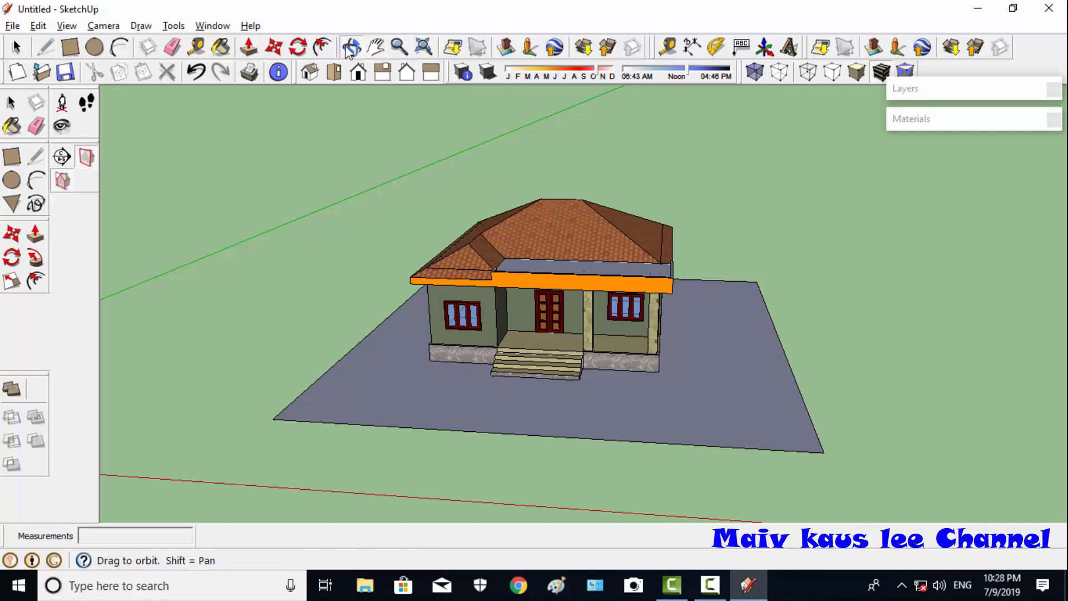
pyautogui.click(378, 51)
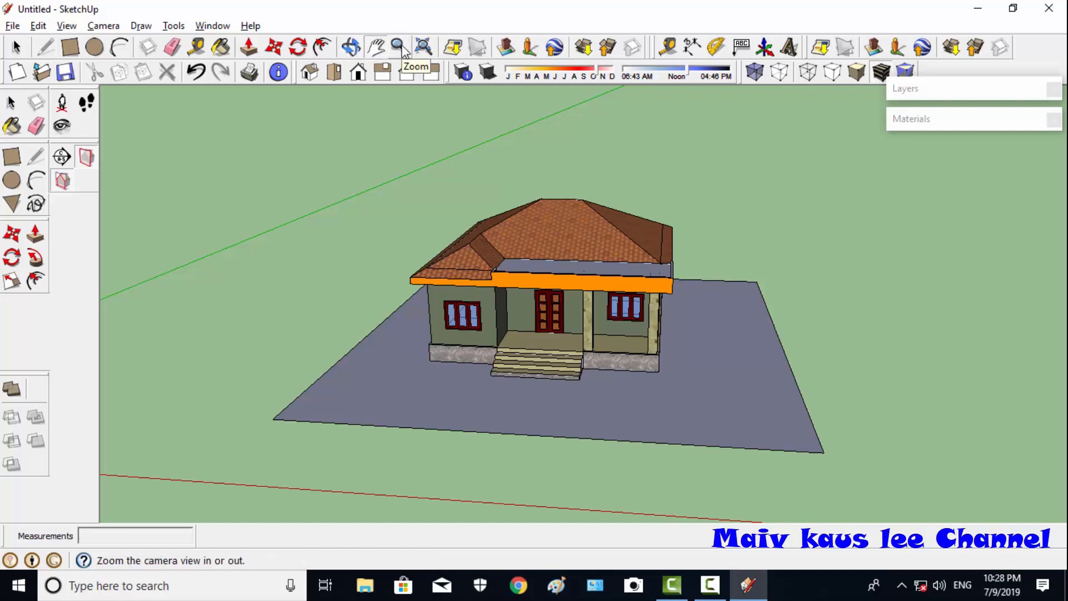